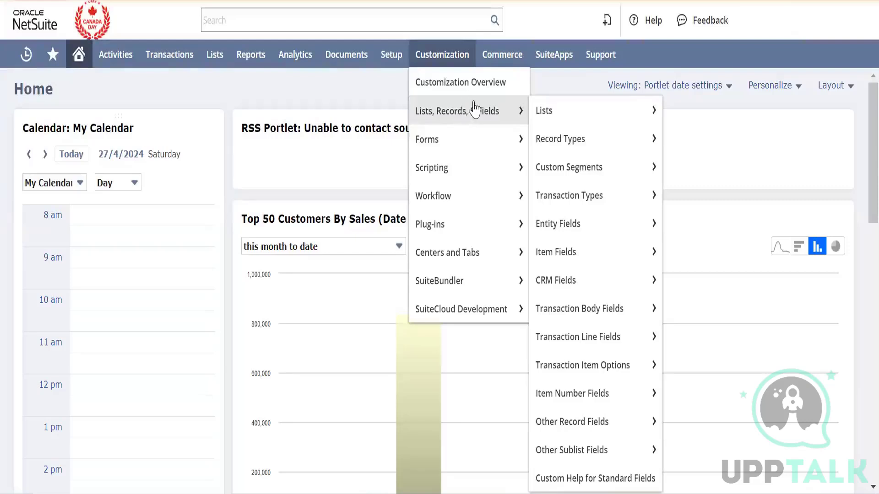
Examine the customization options for lists, records and fields, forms, scripting and workflow, including the various custom field types.
mouse_move(547, 112)
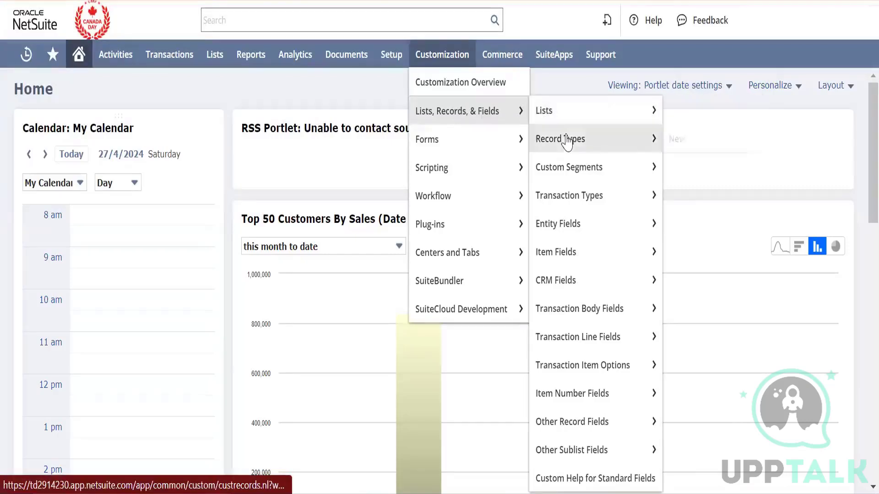
mouse_move(576, 168)
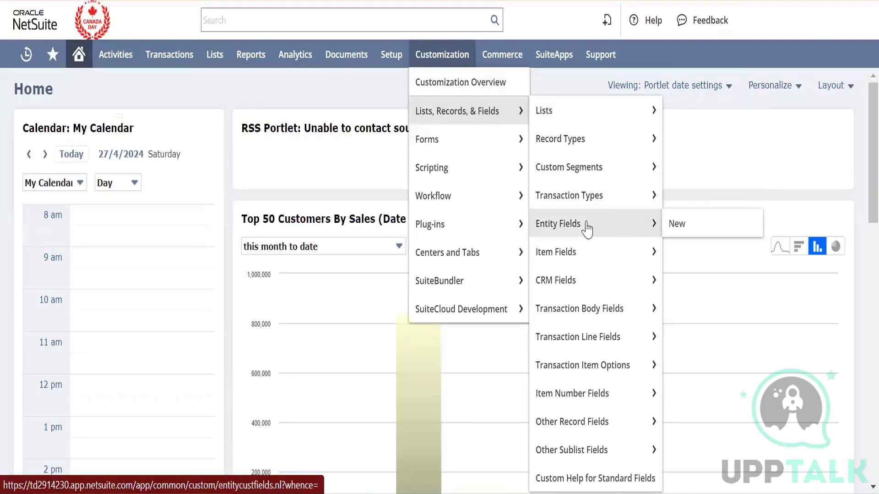
mouse_move(590, 256)
mouse_move(591, 308)
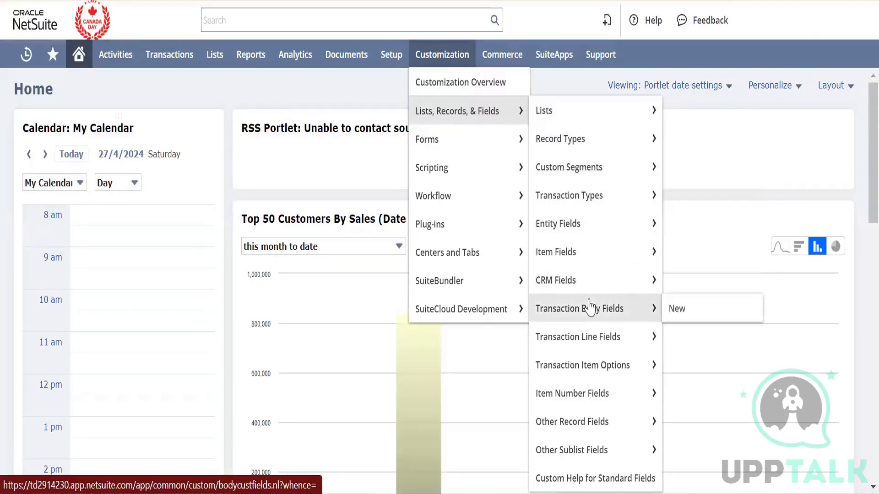
mouse_move(597, 291)
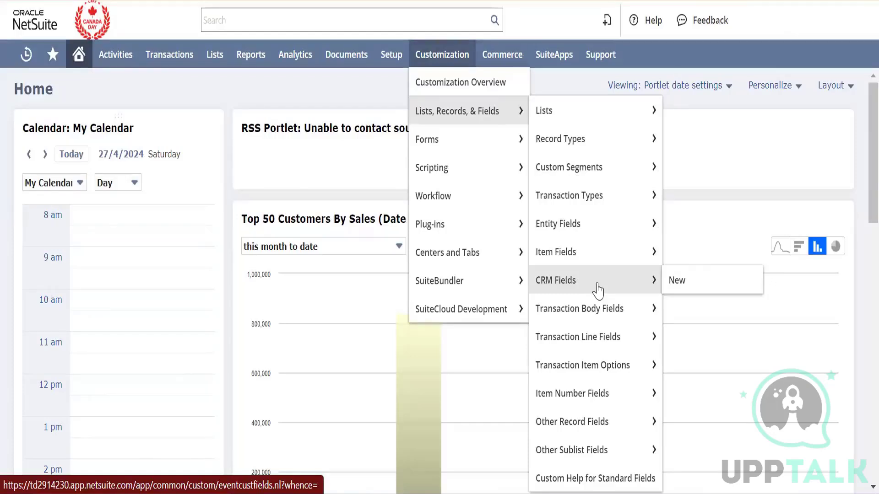
mouse_move(597, 233)
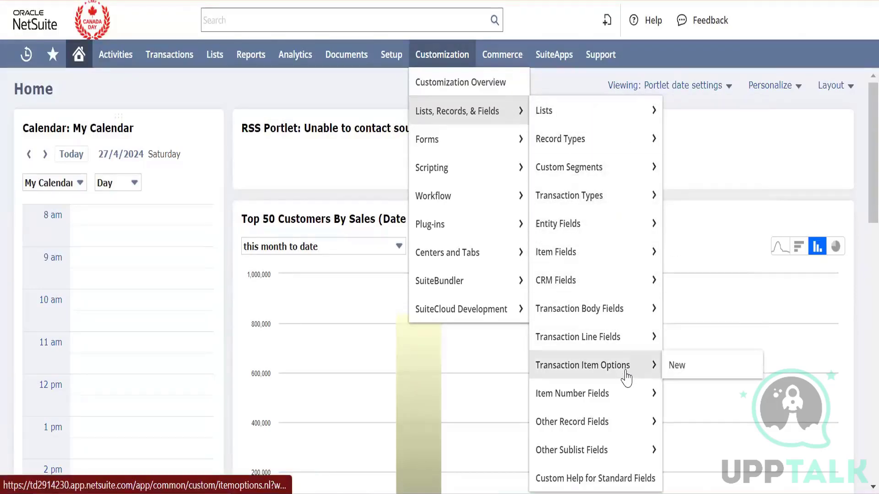
mouse_move(616, 316)
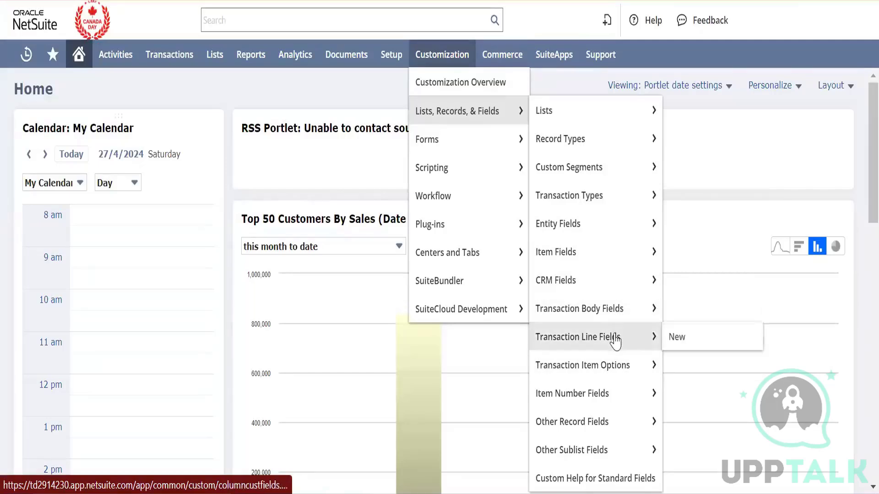
mouse_move(605, 271)
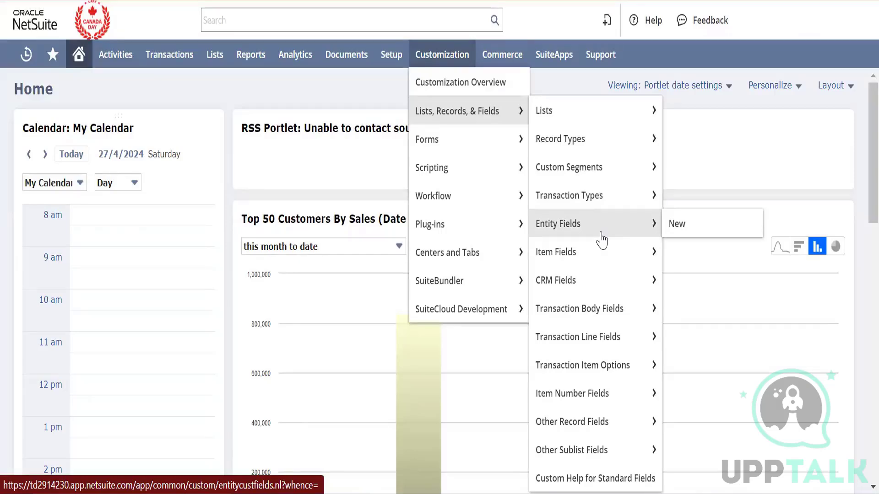
mouse_move(606, 207)
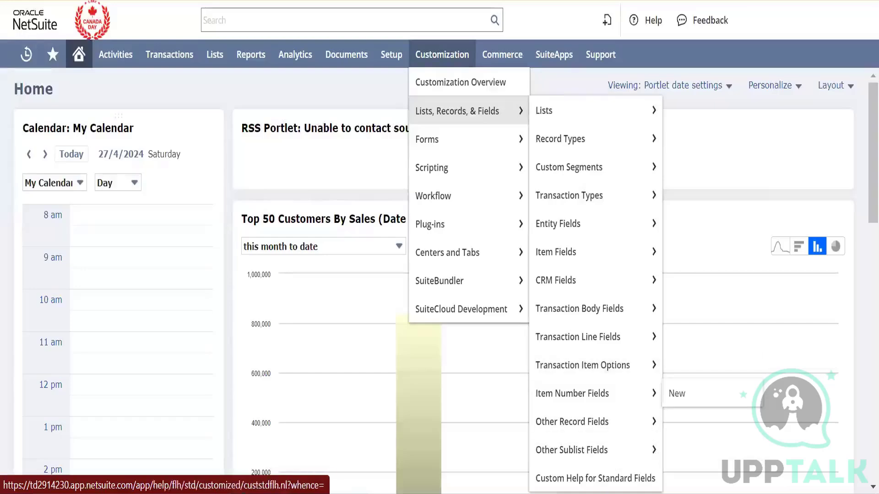
mouse_move(516, 146)
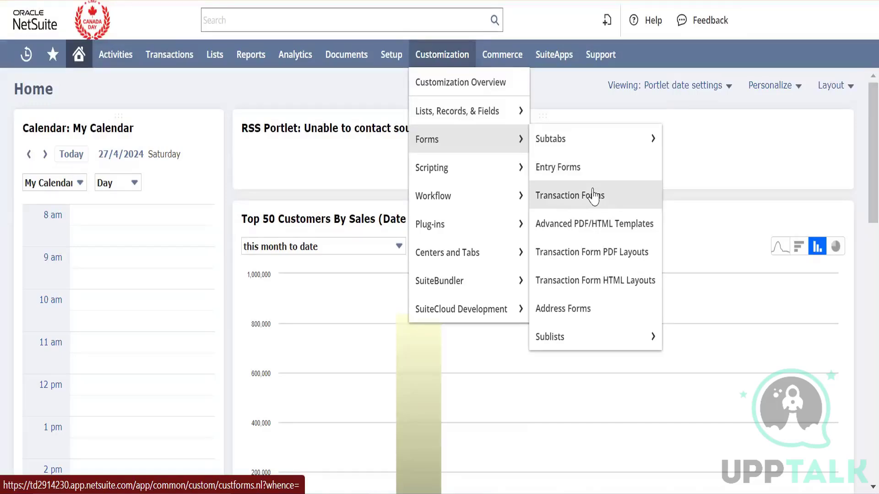
mouse_move(505, 180)
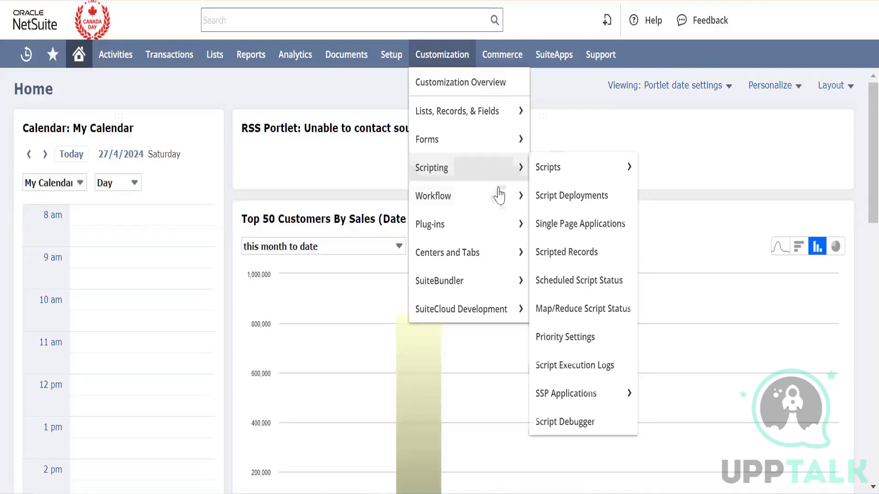
mouse_move(495, 204)
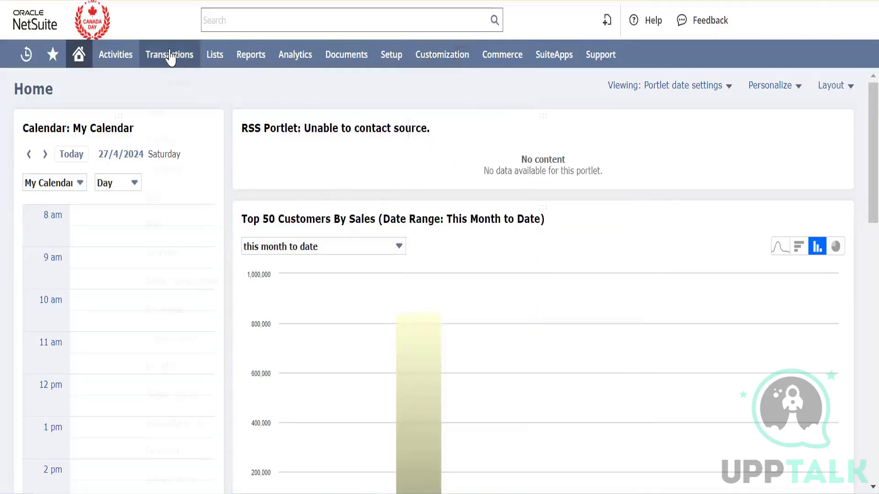
Start entering a purchase order and create a new custom body field from that form.
mouse_move(177, 146)
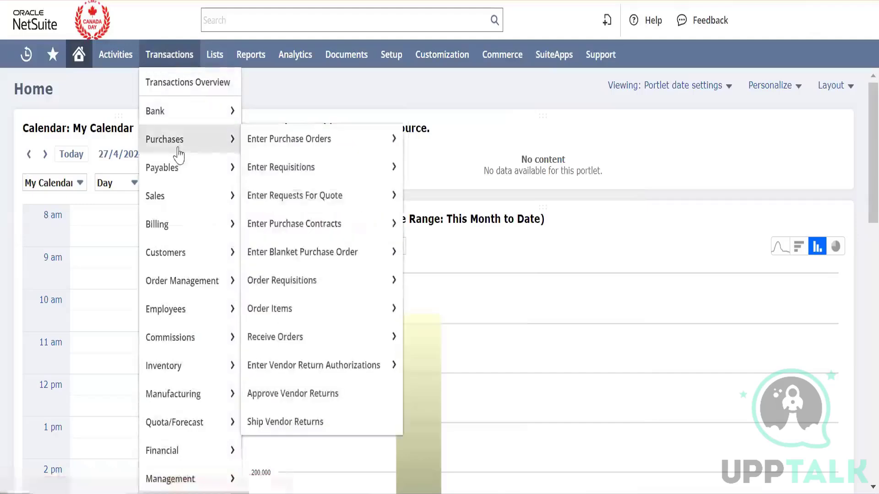
click(300, 139)
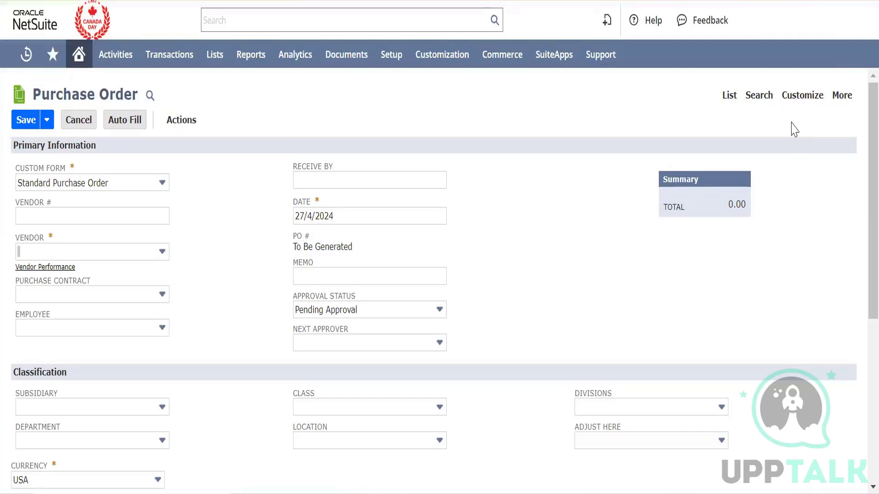
mouse_move(800, 101)
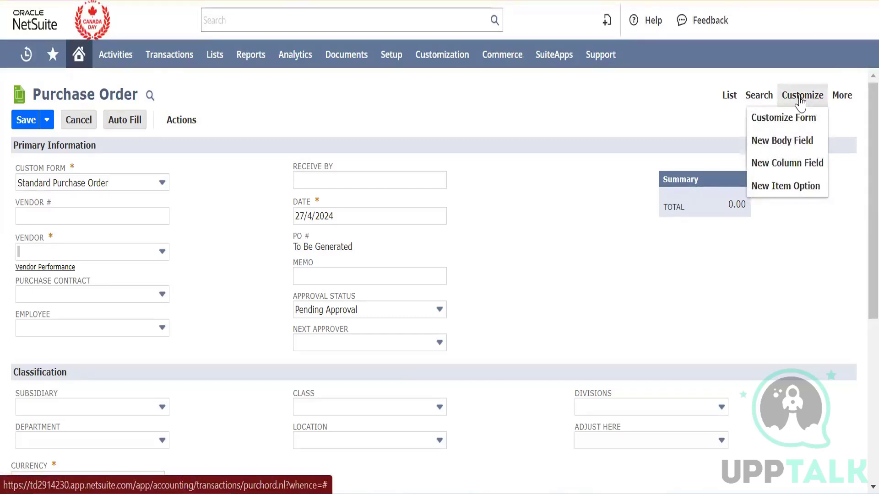
click(791, 151)
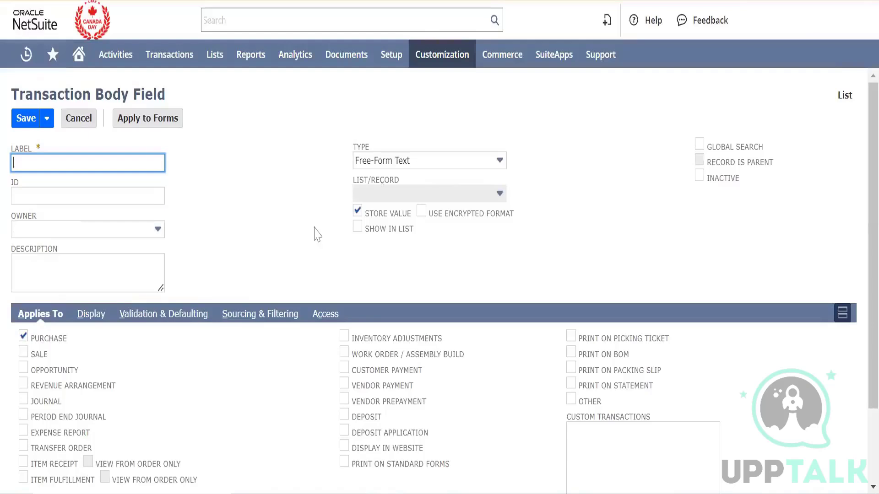
Open another new transaction body field form in a separate browser tab and examine its Applies To options.
mouse_move(457, 64)
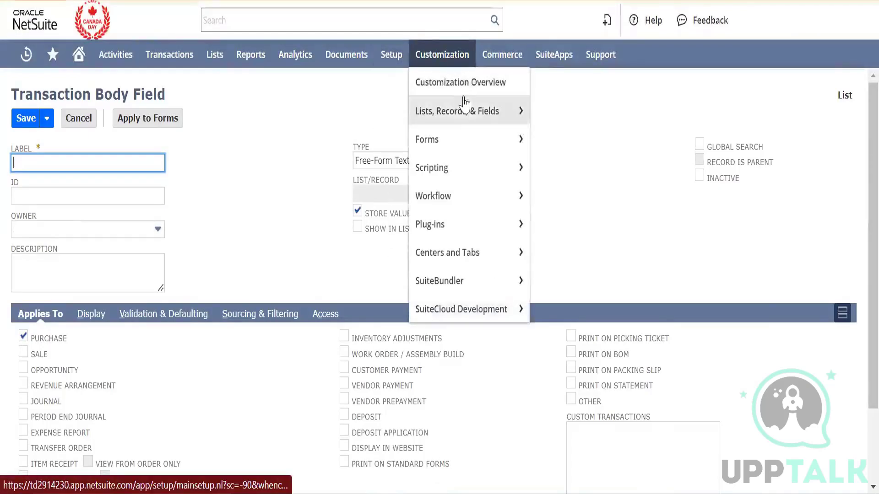
mouse_move(471, 112)
mouse_move(583, 235)
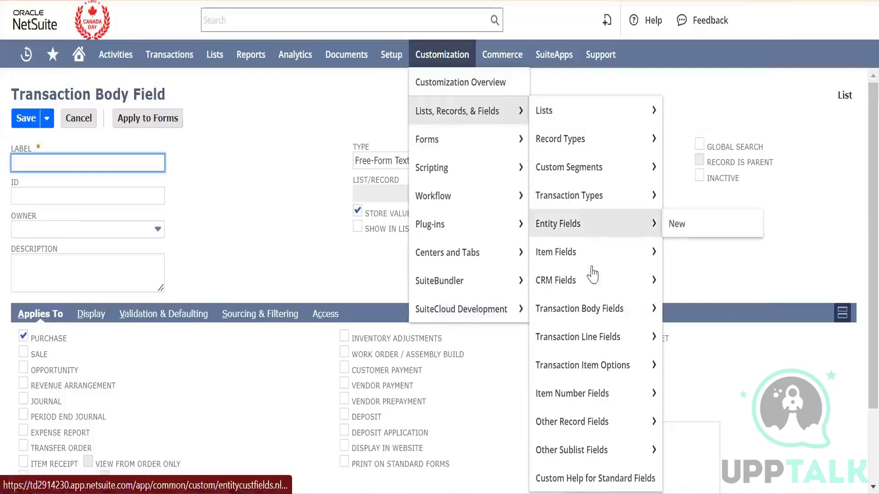
mouse_move(592, 309)
right_click(687, 310)
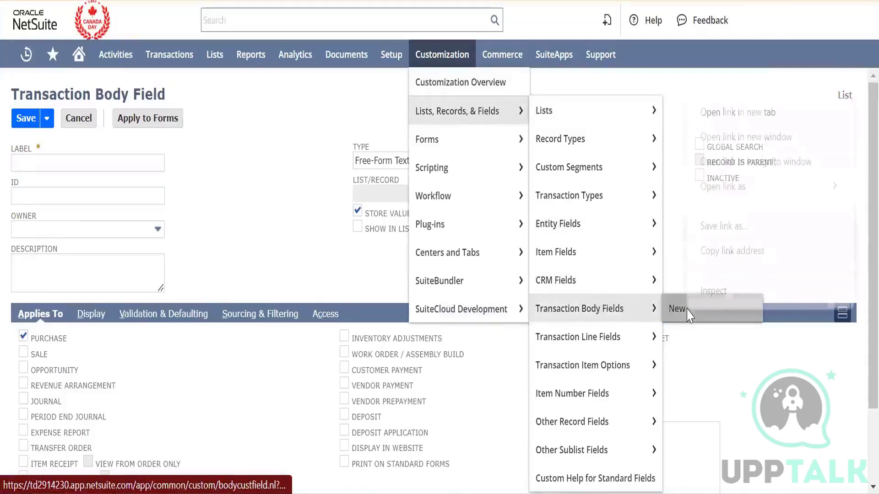
click(737, 113)
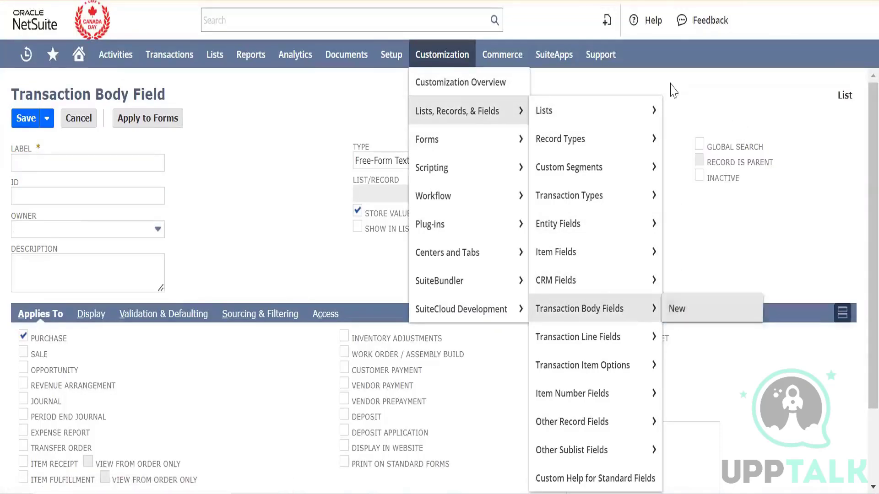
key(ctrl+Tab)
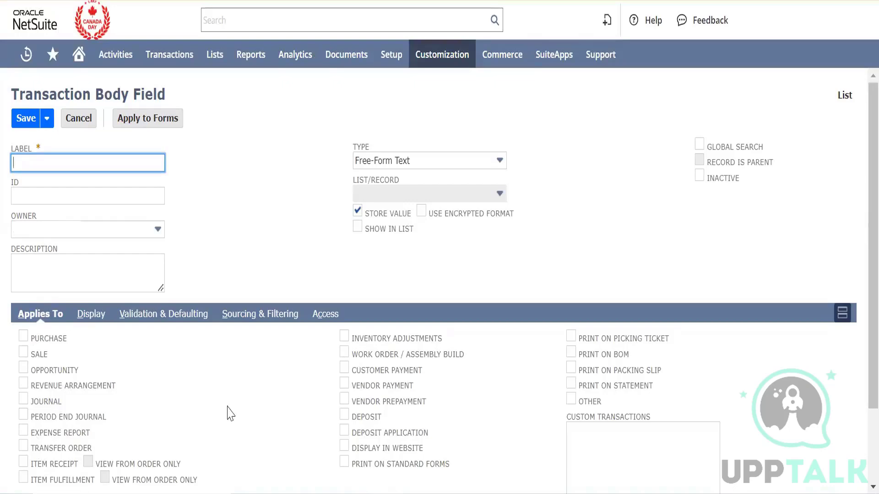
scroll(227, 414, down, 2)
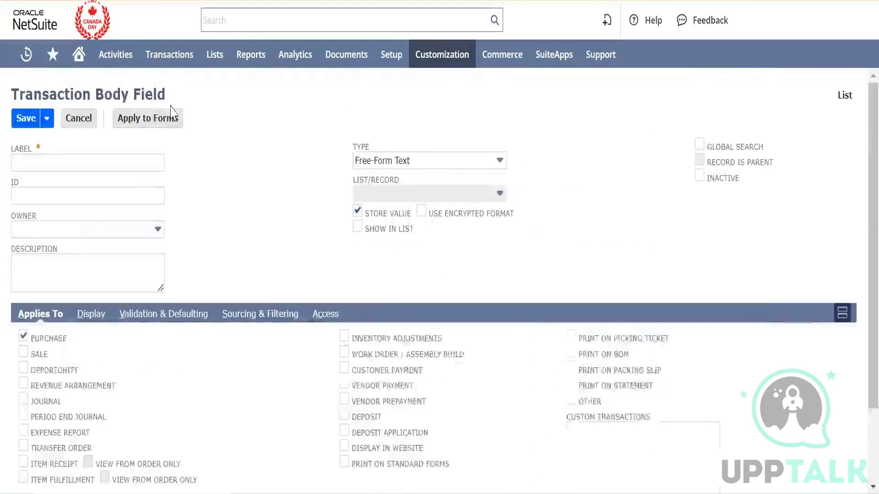
Label the purchase body field "Cloud Test Field" and give it the ID "_cloudtestfield".
click(139, 158)
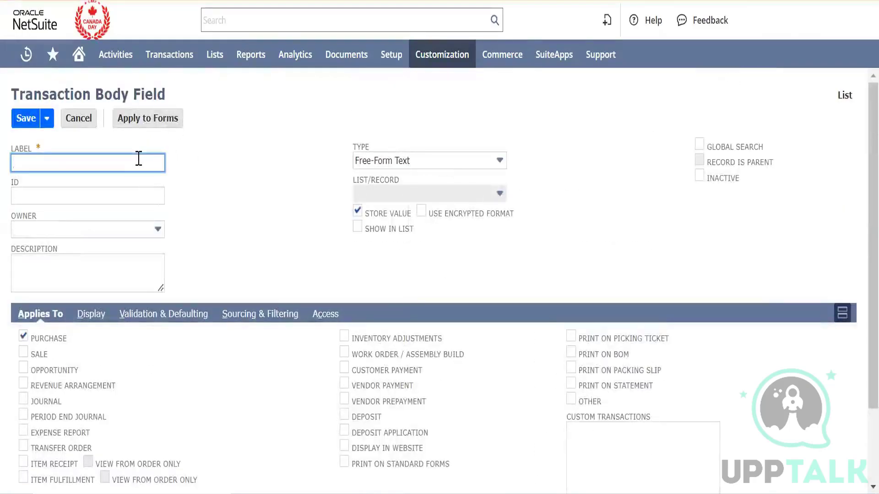
text(Cloud Test Field)
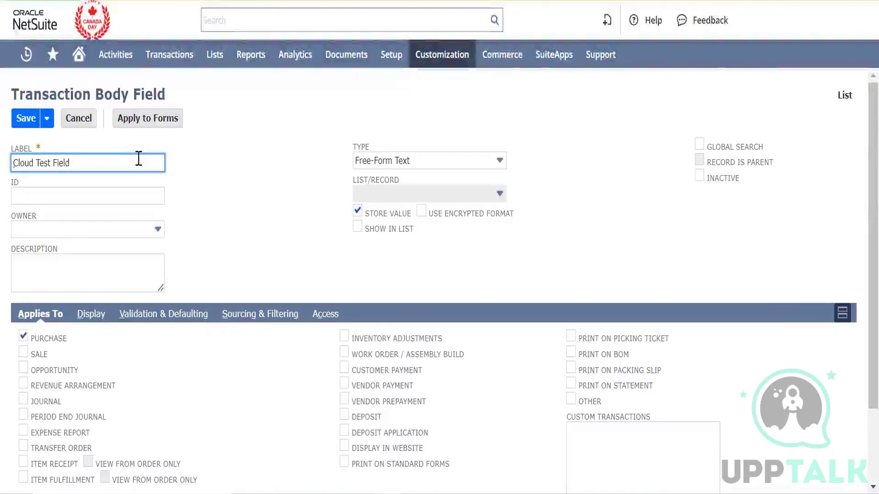
key(ctrl+a)
key(ctrl+c)
key(Tab)
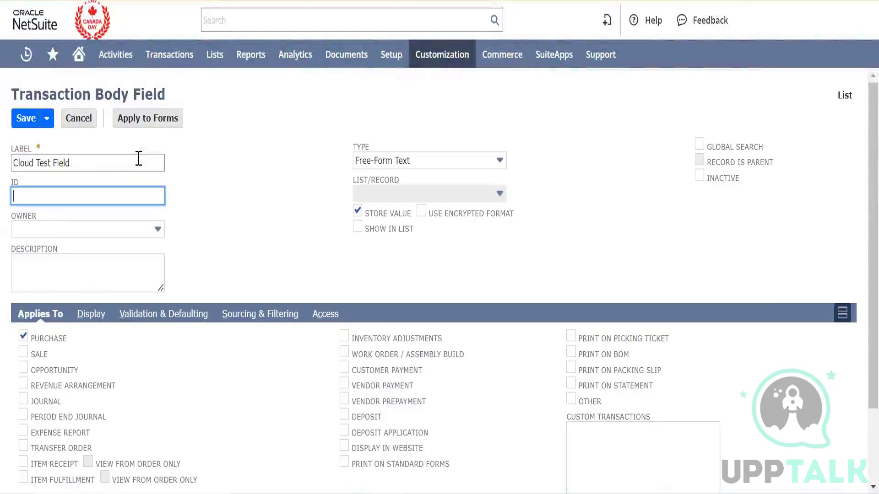
text(_)
key(ctrl+v)
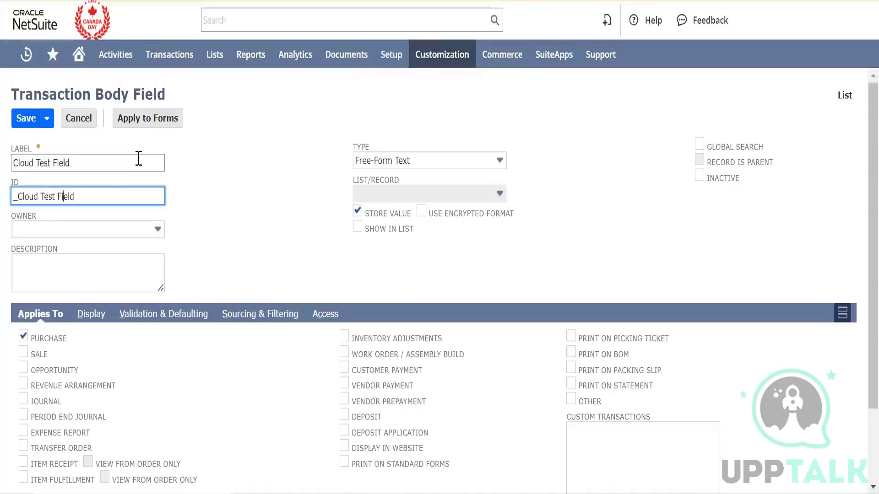
key(BackSpace)
key(BackSpace)
click(249, 286)
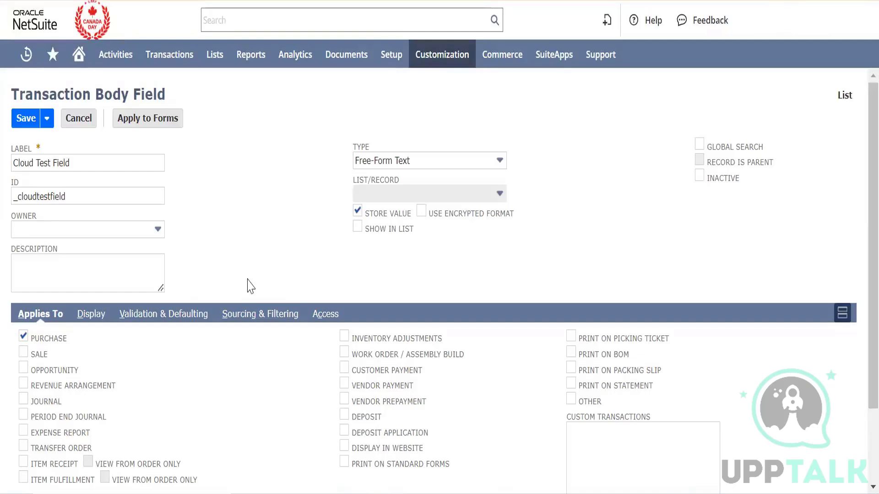
Enter "Cloud Test Field" as the description of the body field.
click(121, 272)
key(ctrl+v)
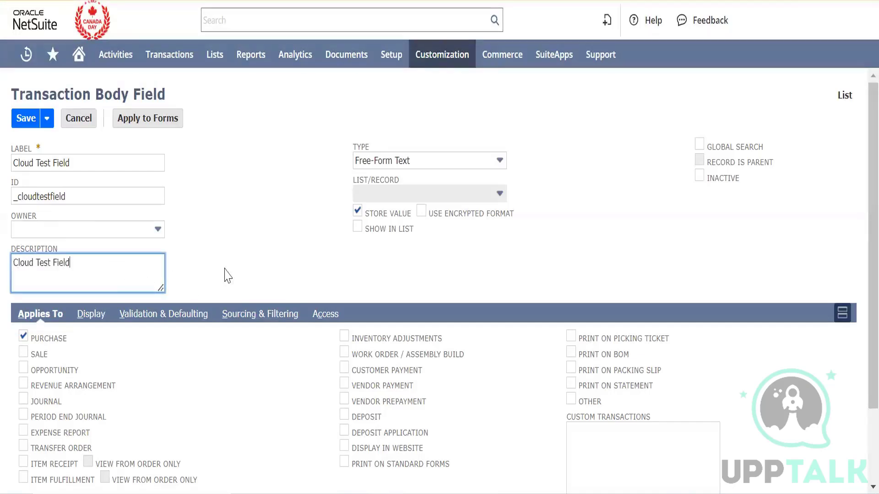
click(225, 271)
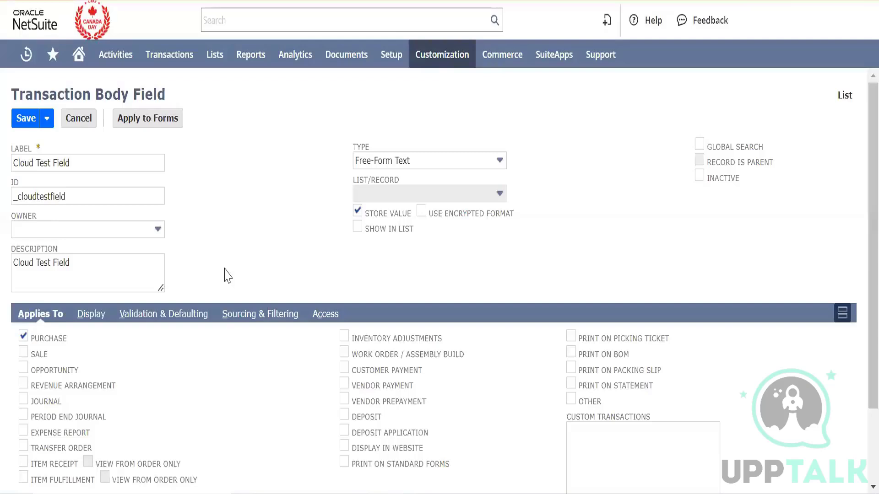
Review the available field types and set the body field's type to List/Record.
click(417, 169)
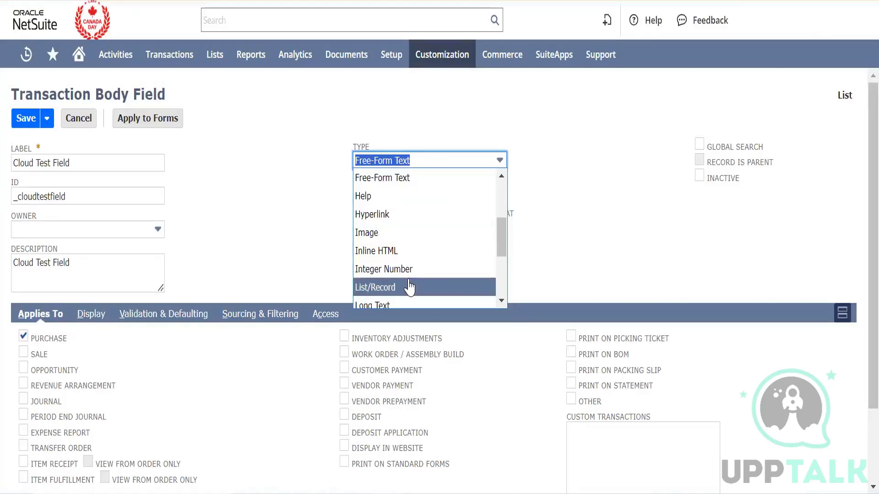
scroll(409, 288, up, 3)
scroll(410, 287, down, 5)
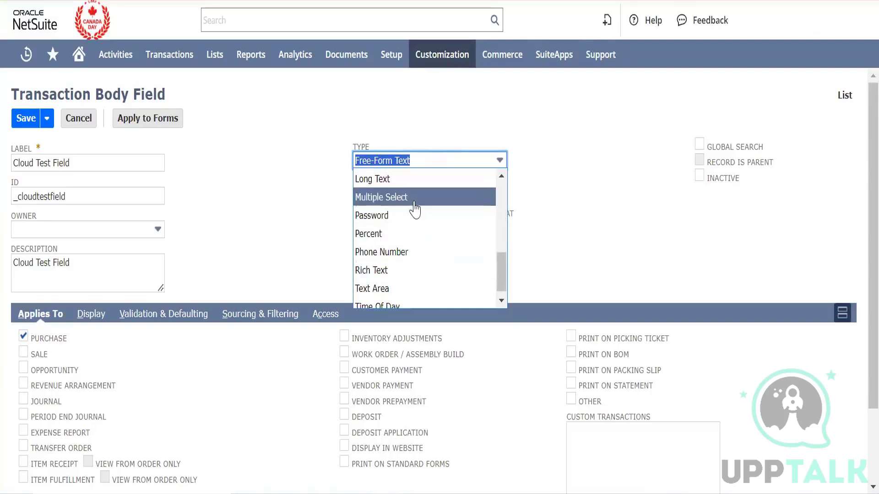
scroll(416, 211, up, 1)
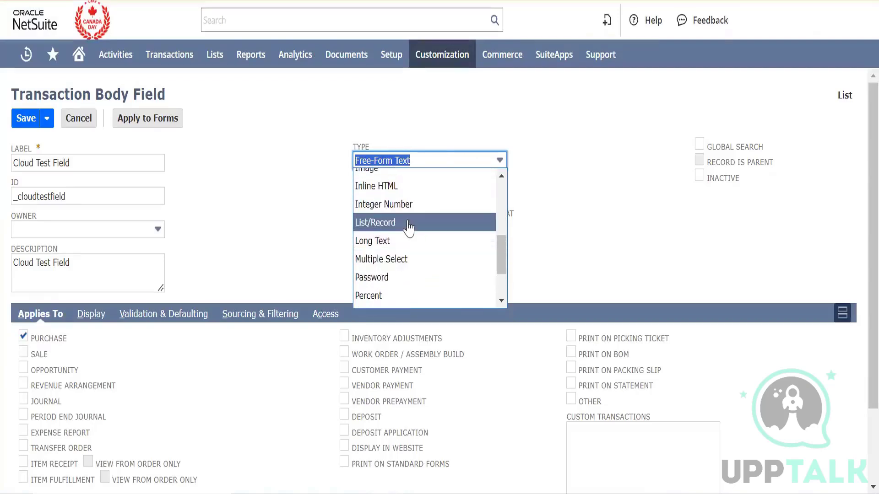
click(410, 219)
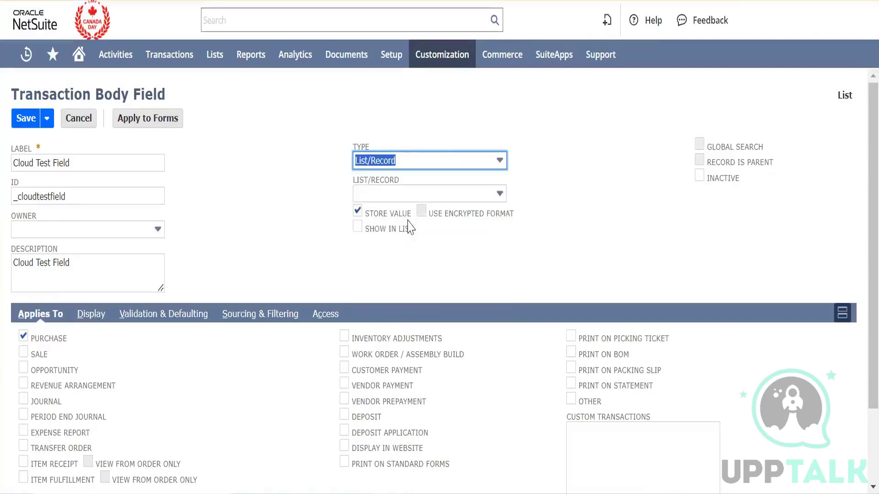
Review the lists and records available as the List/Record source for the body field, from Allocation Schedule through Cost Category.
click(408, 193)
scroll(405, 293, down, 10)
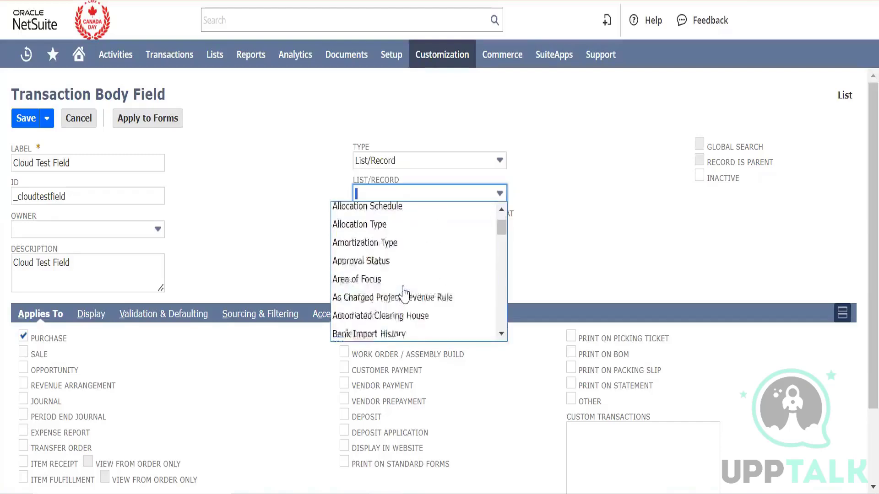
scroll(404, 295, down, 8)
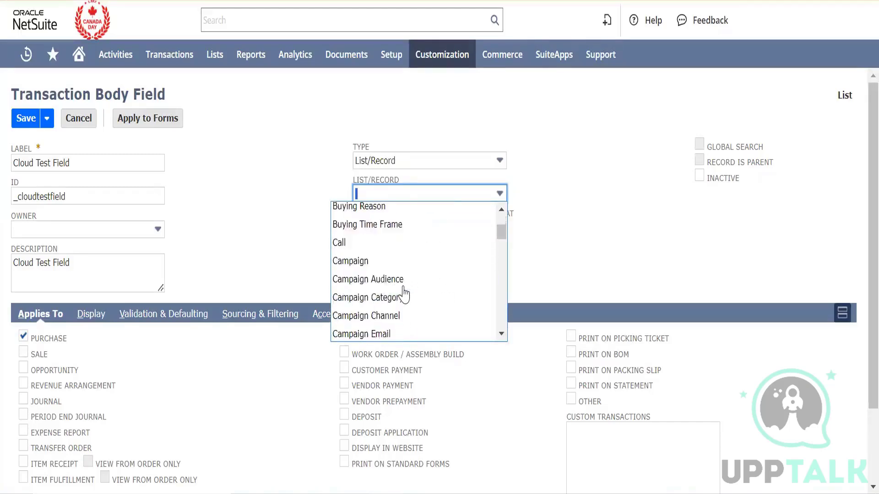
scroll(404, 293, down, 6)
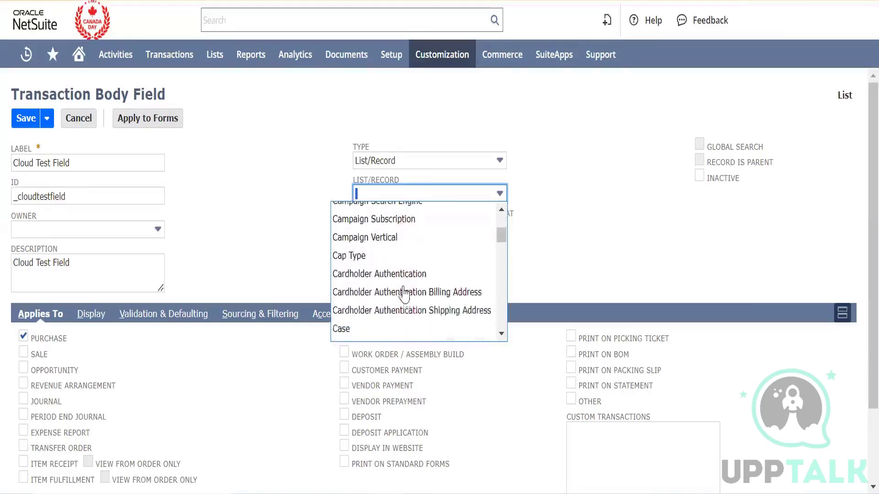
scroll(404, 293, down, 8)
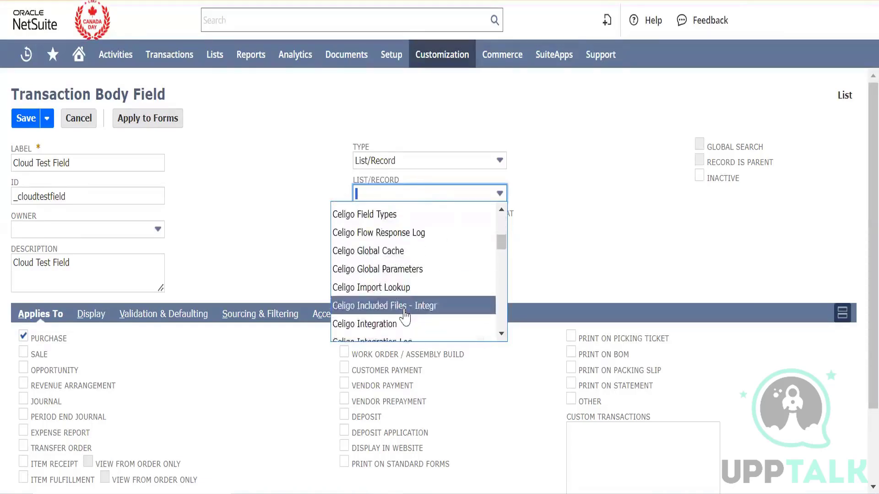
scroll(405, 316, down, 3)
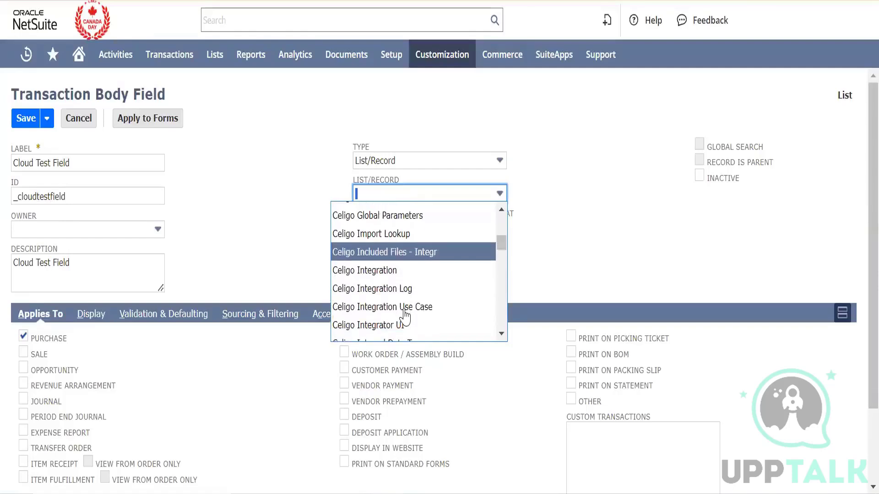
scroll(404, 316, down, 8)
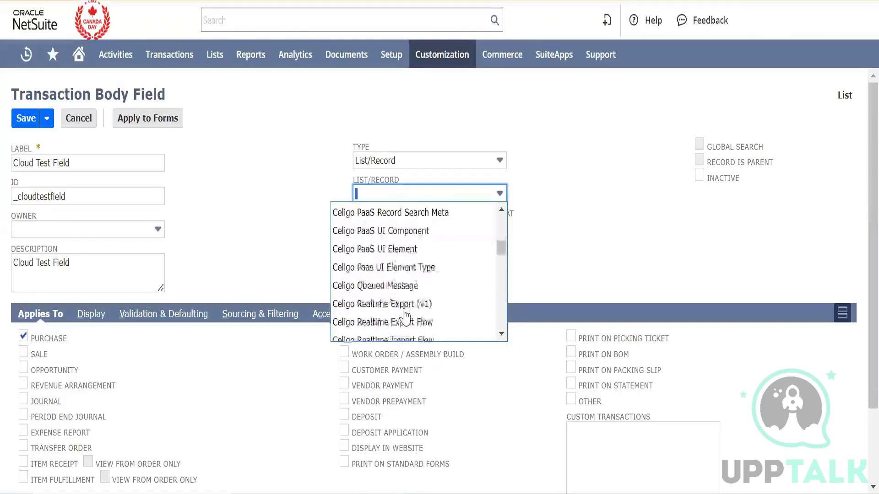
scroll(404, 316, down, 5)
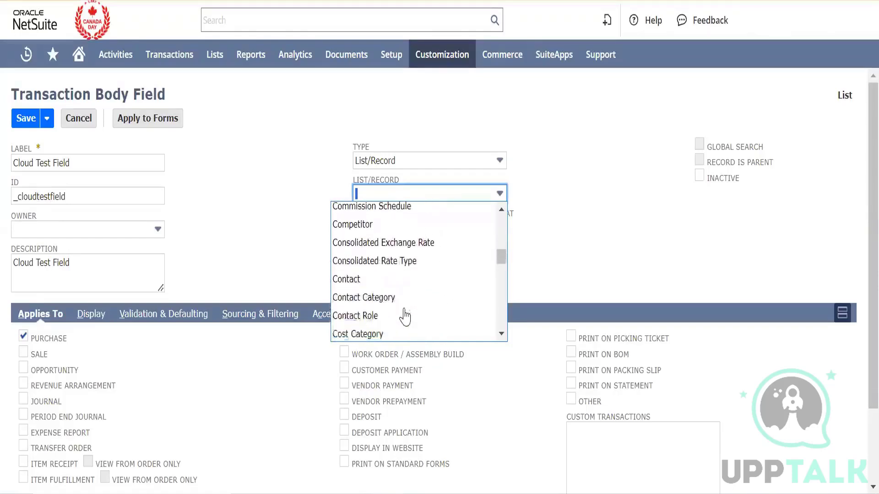
click(553, 265)
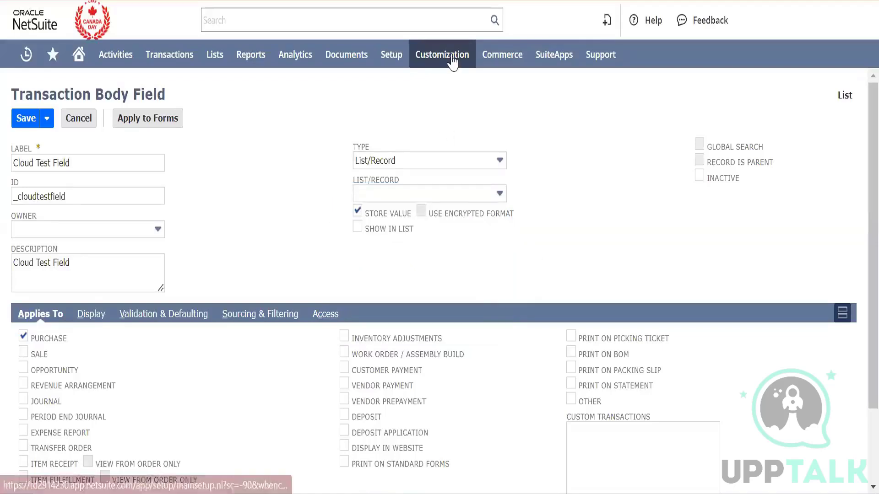
mouse_move(451, 58)
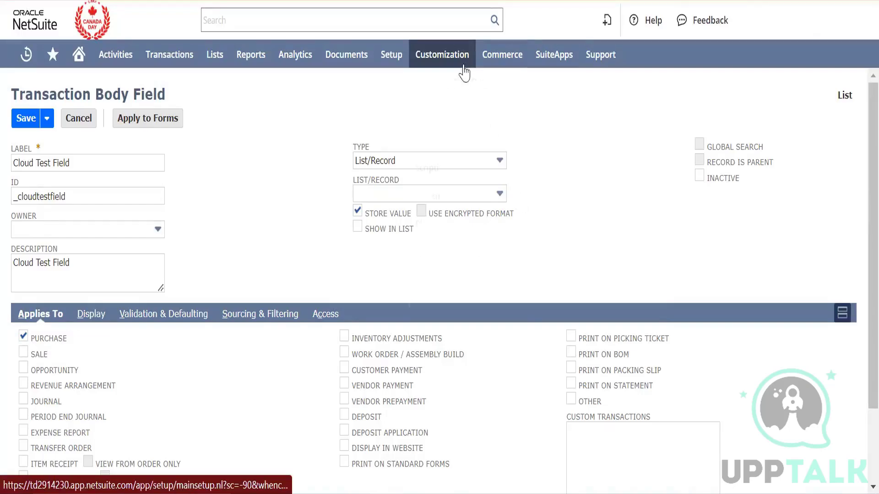
mouse_move(477, 114)
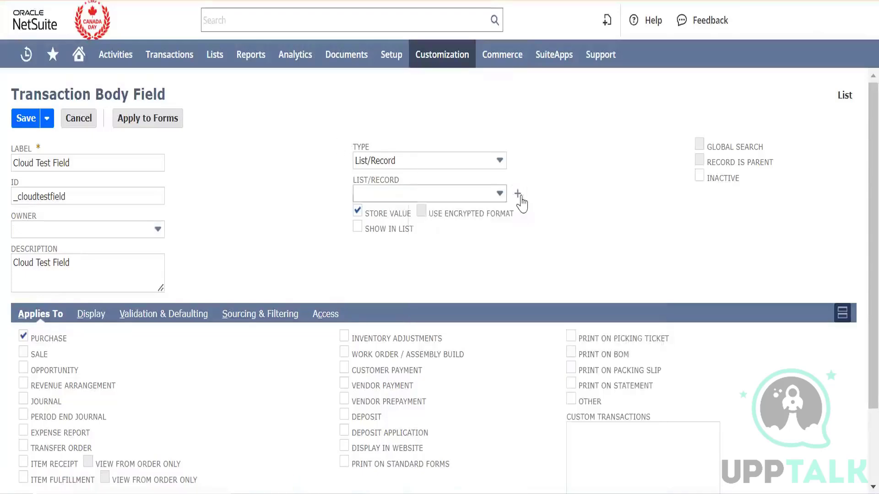
right_click(522, 200)
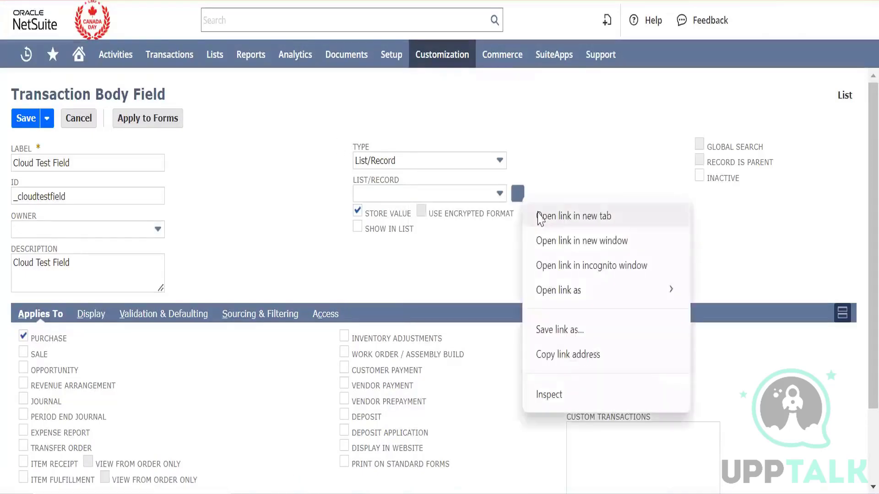
click(543, 218)
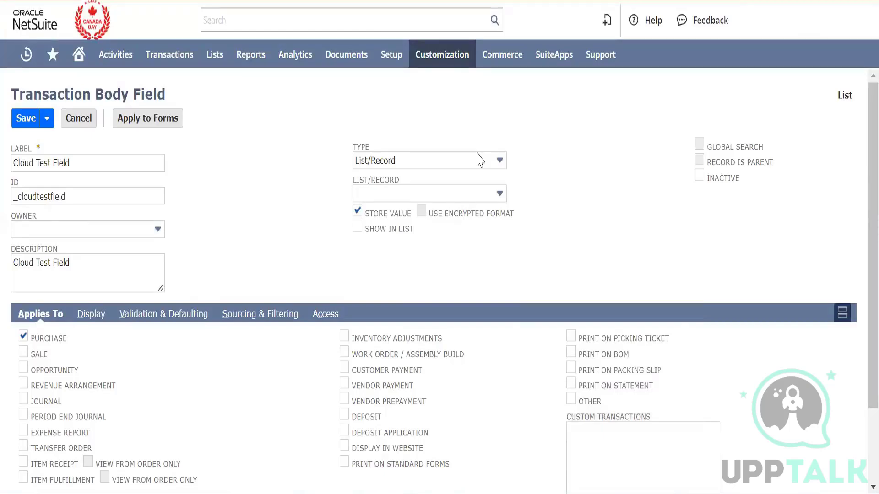
Start a new custom list for the body field's List/Record source, using "Cloud test List" as both its name and description.
click(518, 196)
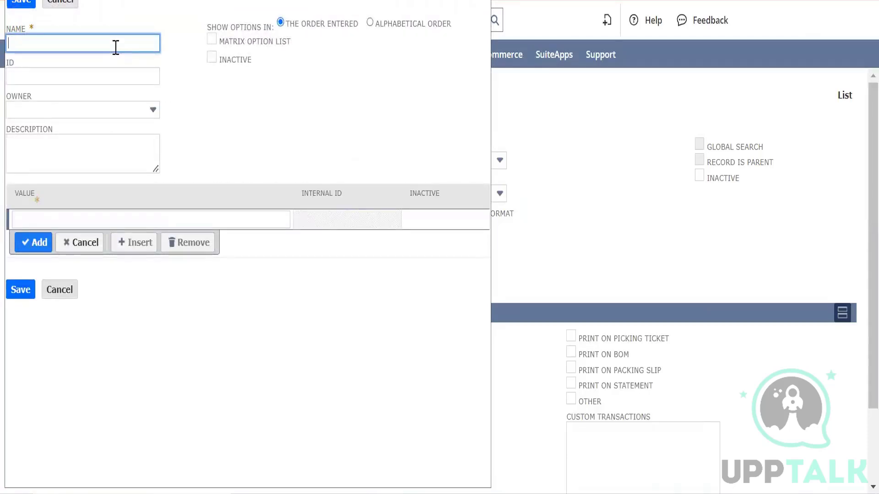
text(Cloud test List)
key(ctrl+a)
key(ctrl+c)
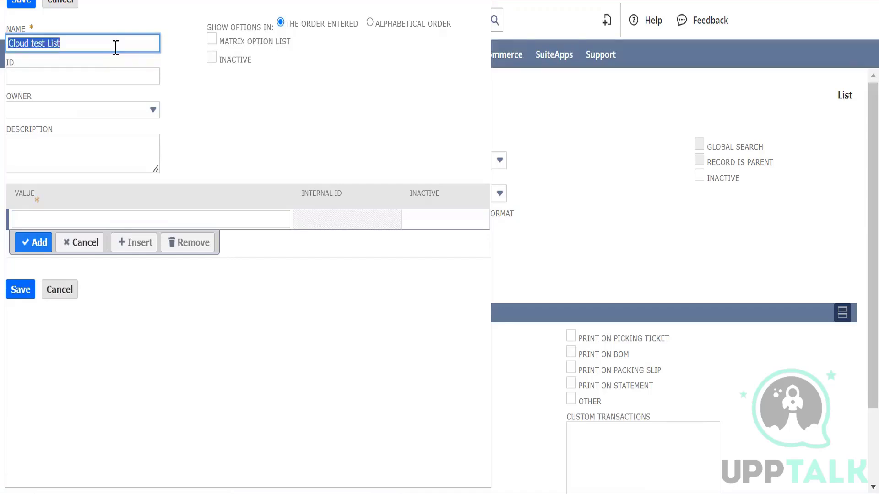
key(Tab)
key(Tab)
key(Tab)
key(ctrl+v)
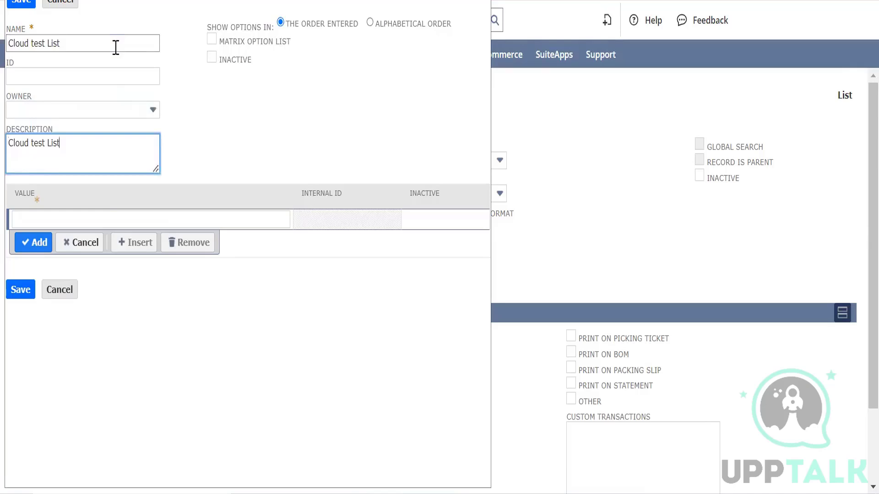
Add the values Kgs, Gms and Mgms to the new list and save the list.
click(110, 218)
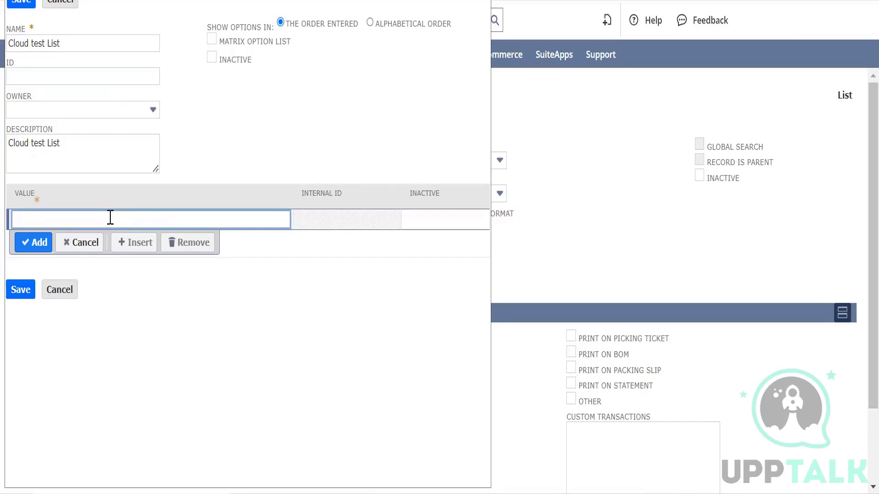
text(Kgs)
click(32, 247)
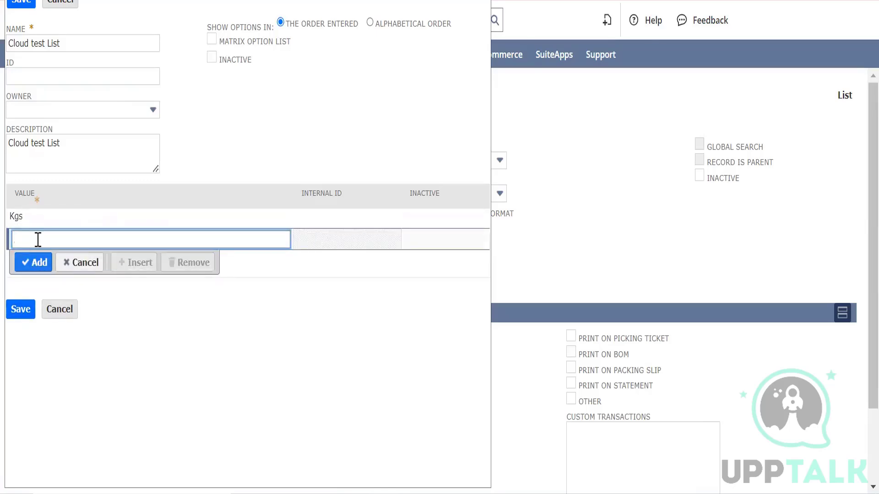
text(Gms)
click(33, 266)
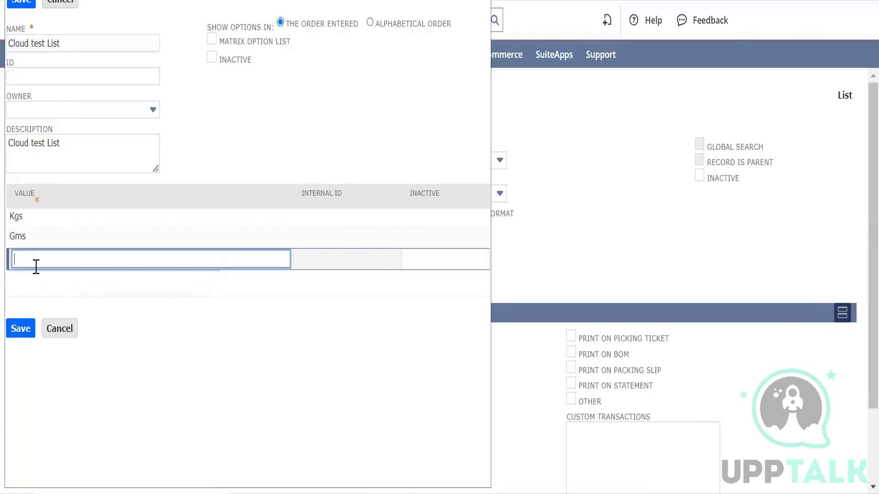
text(Mgms)
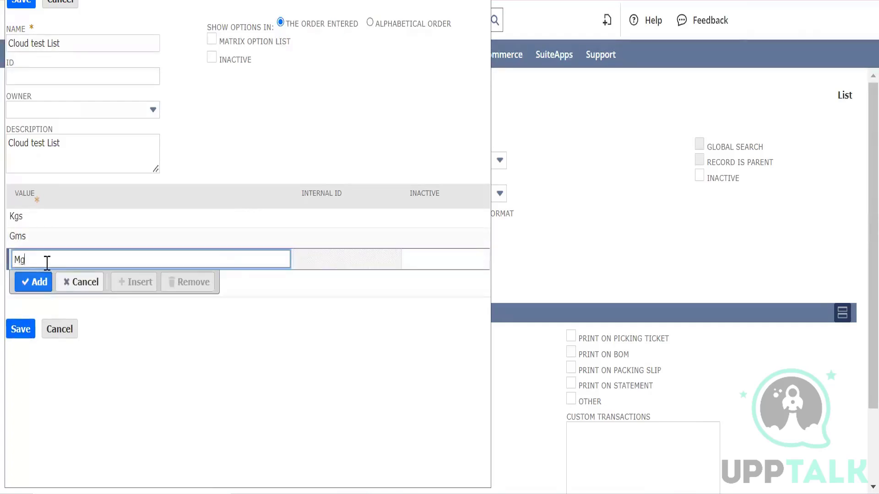
click(27, 288)
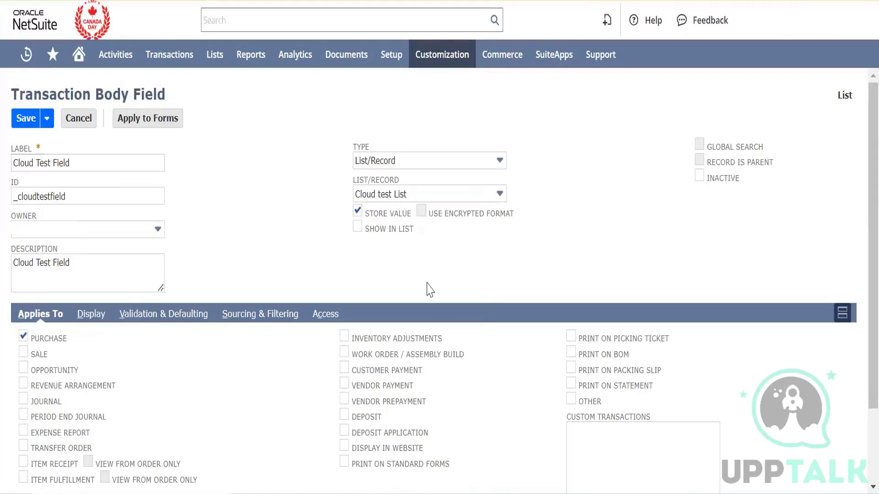
Apply the body field to Sale, Opportunity, Journal and Customer Payment transactions in addition to Purchase.
scroll(429, 290, down, 1)
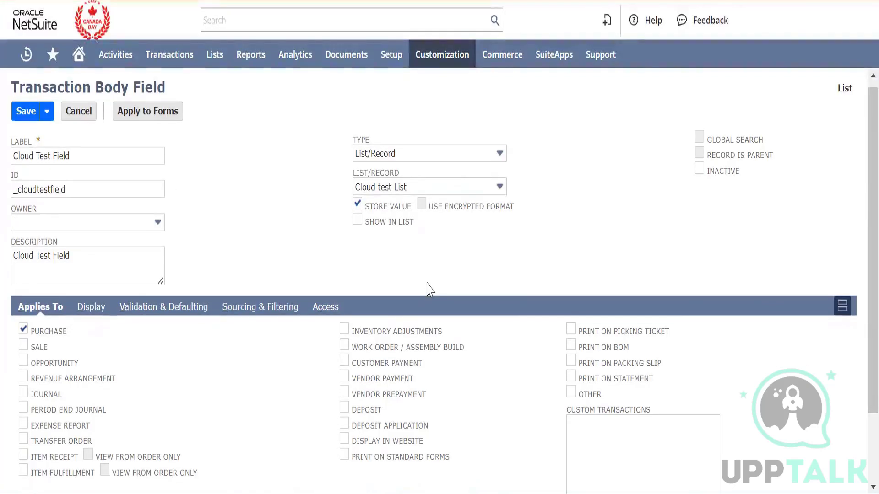
click(24, 346)
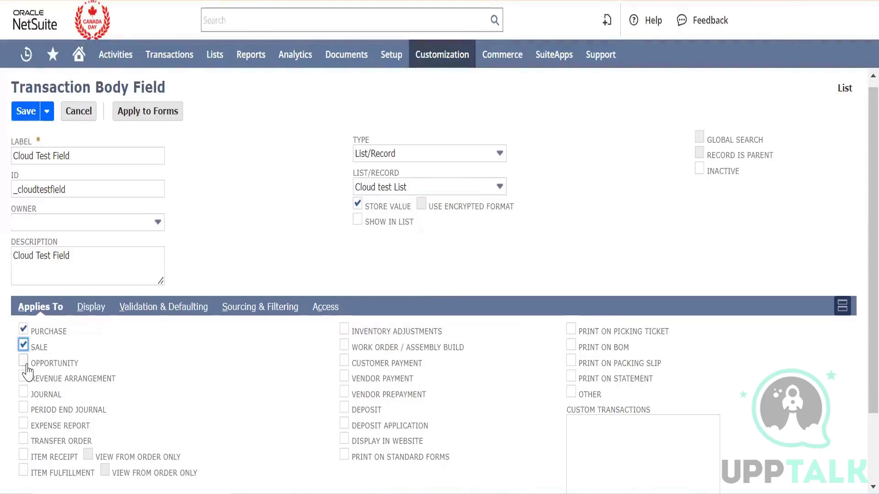
click(23, 361)
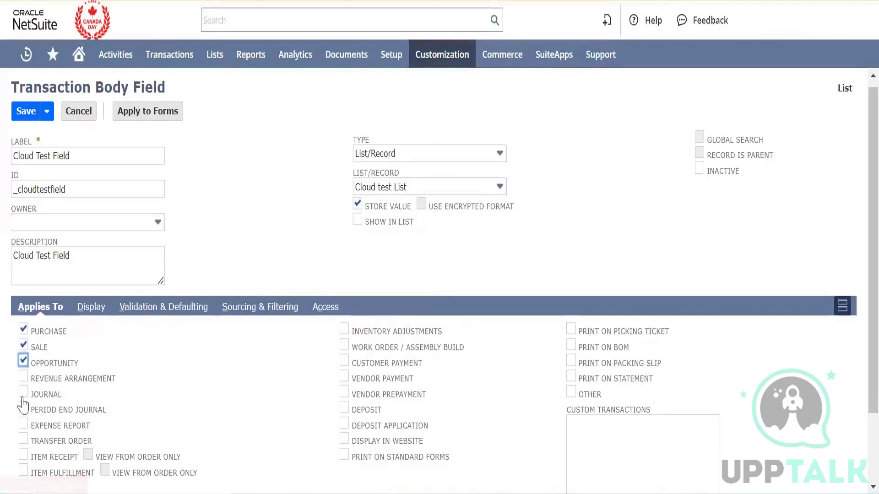
click(23, 391)
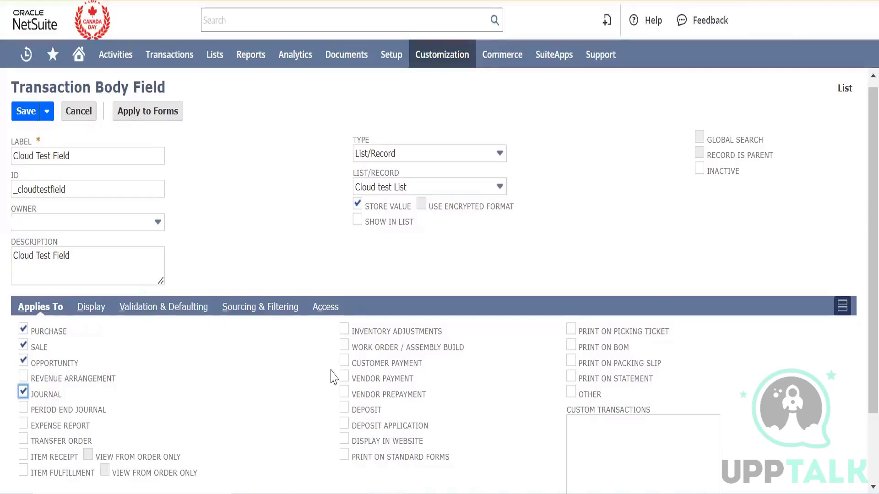
click(345, 362)
scroll(368, 398, down, 2)
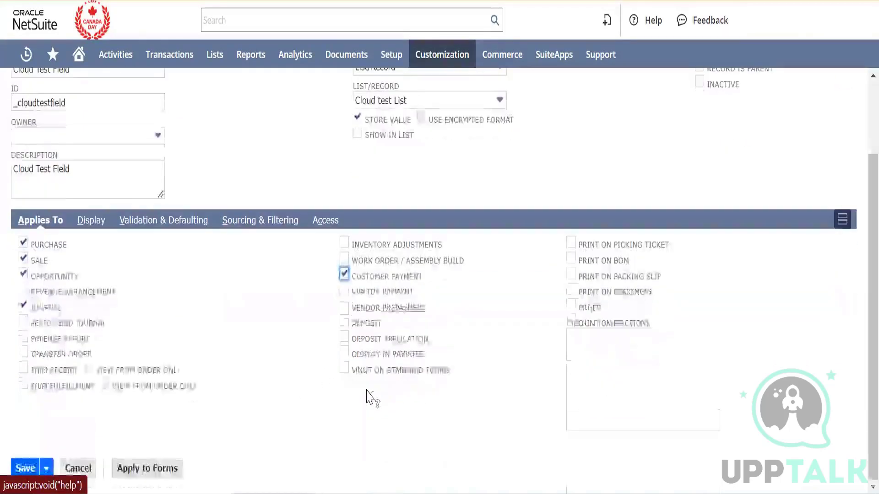
scroll(369, 398, up, 2)
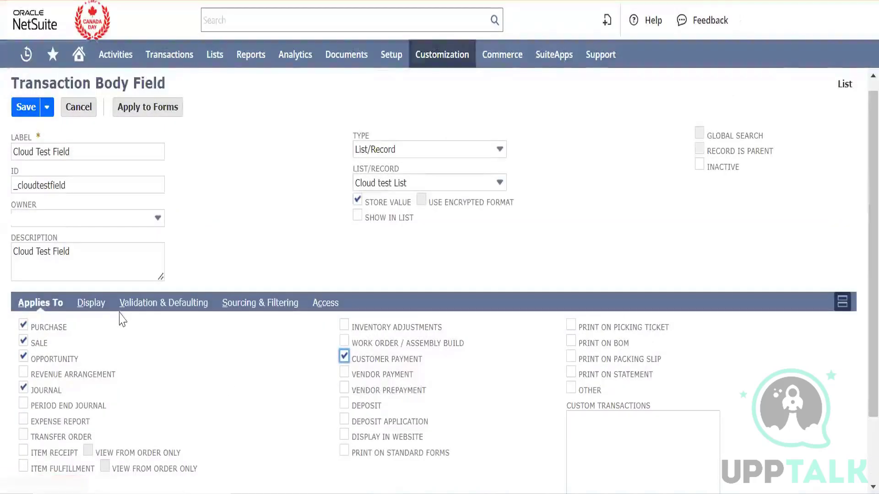
Examine the body field's display settings, including the choices for Insert Before and Subtab.
click(95, 304)
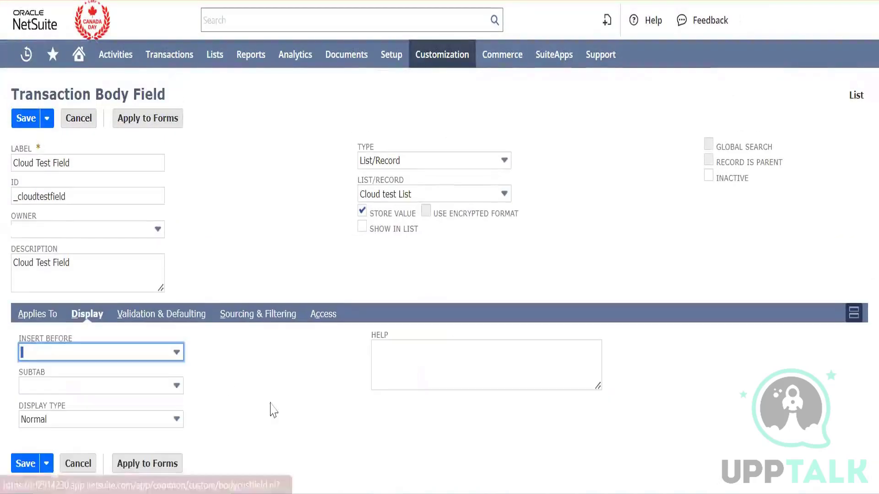
click(175, 360)
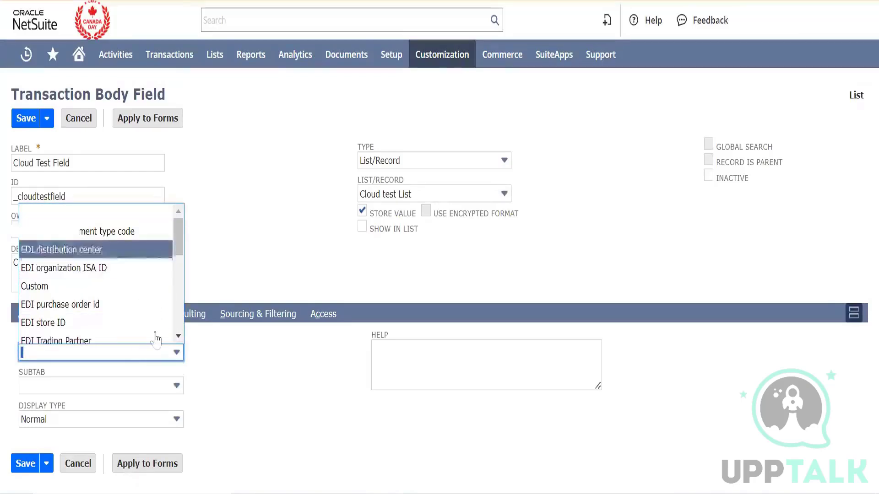
click(216, 374)
click(166, 388)
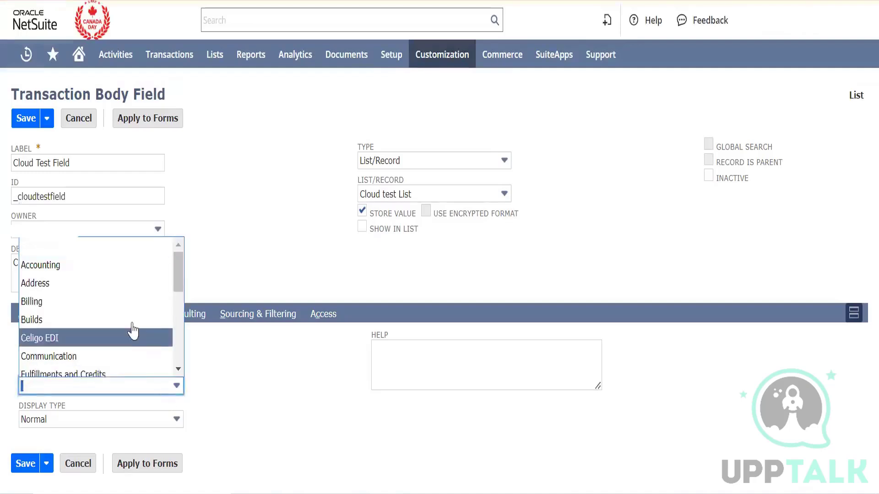
click(259, 424)
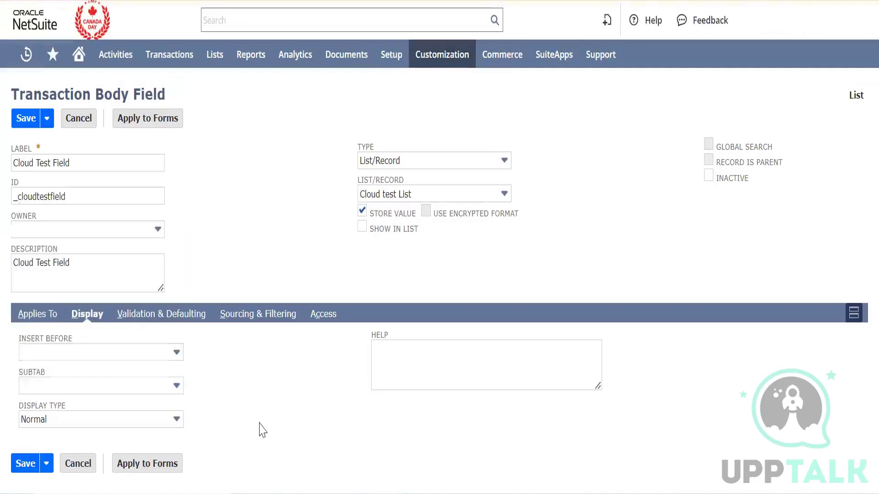
Examine the validation, defaulting, sourcing and filtering settings of the body field, and return to the transaction types it applies to.
click(171, 316)
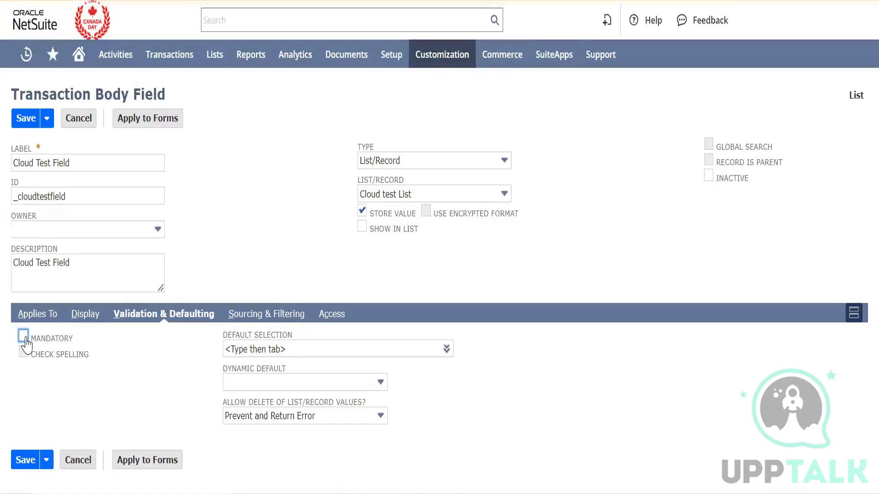
click(225, 343)
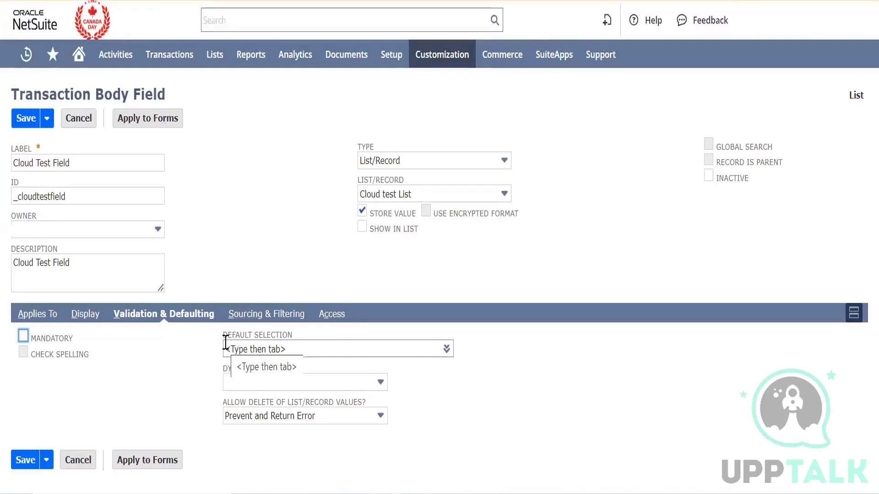
click(271, 317)
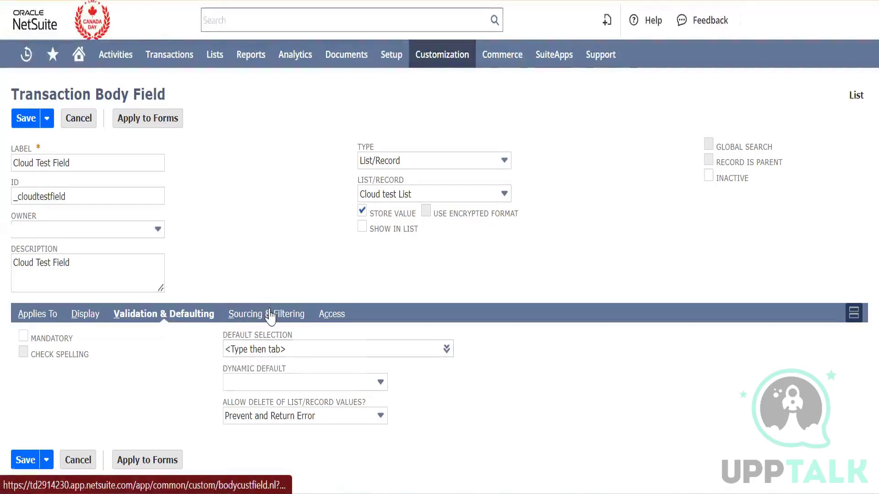
scroll(248, 372, down, 2)
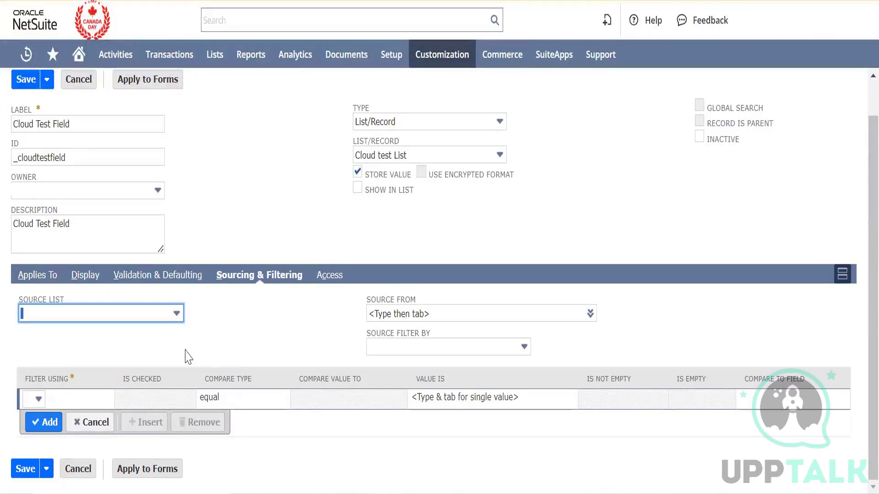
click(42, 276)
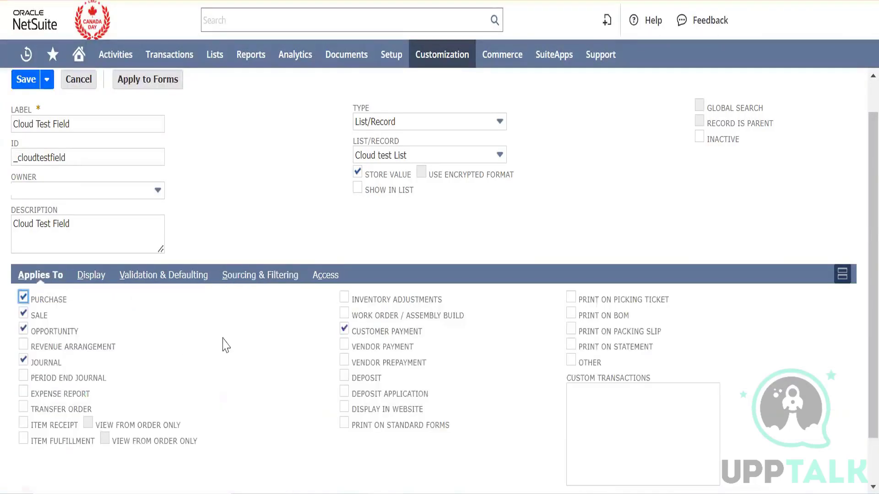
Save the body field, find "cloud" in the transaction body field list and reopen Cloud Test Field.
scroll(226, 346, down, 2)
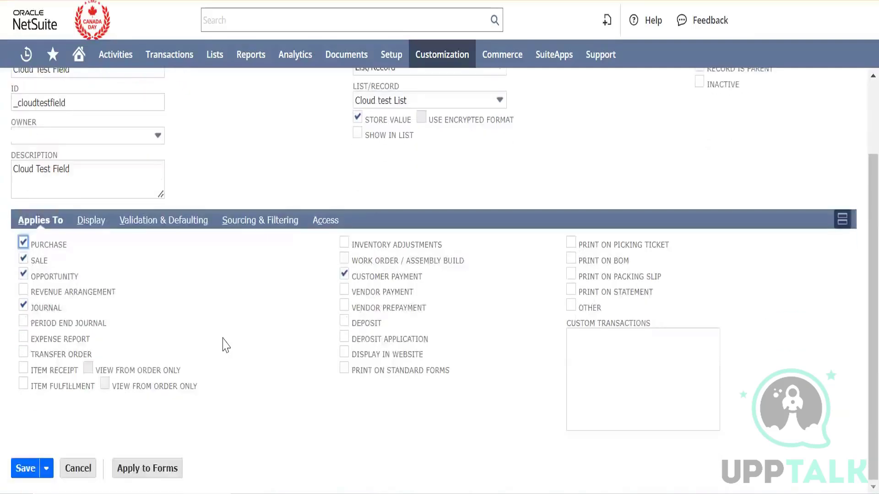
click(25, 472)
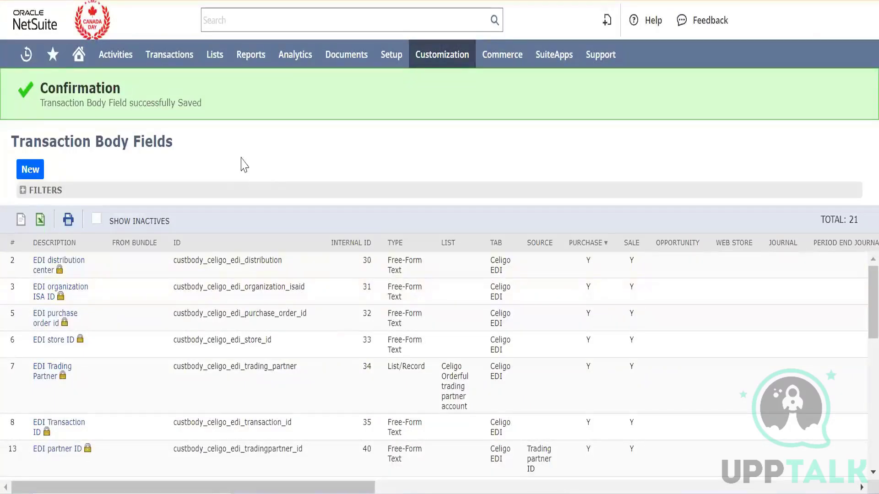
key(ctrl+f)
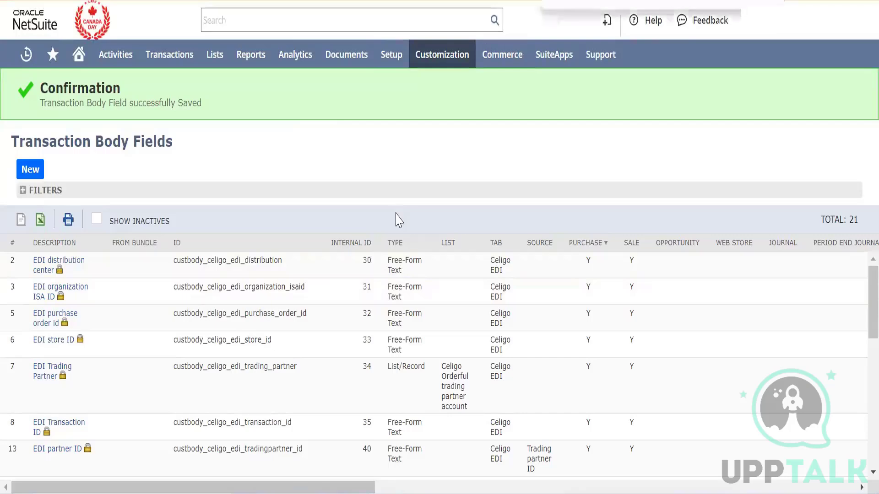
text(cloud)
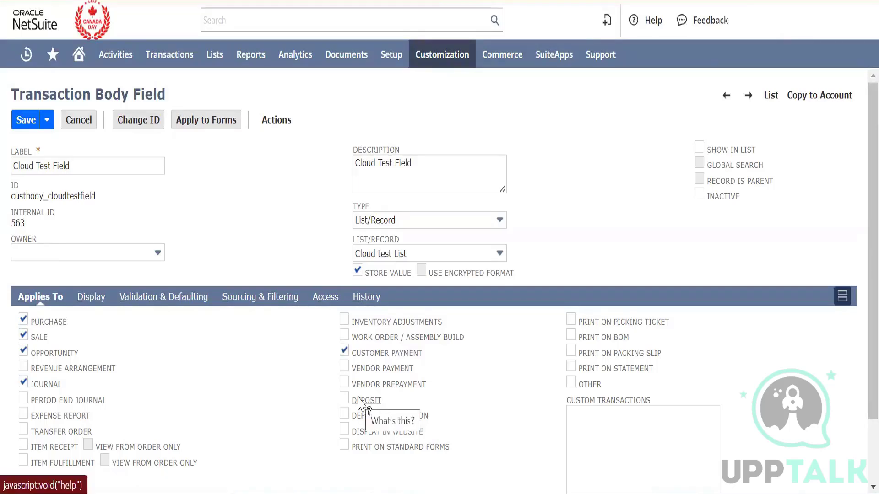
Open the Apply Custom Field to Forms page for Cloud Test Field.
scroll(309, 311, down, 1)
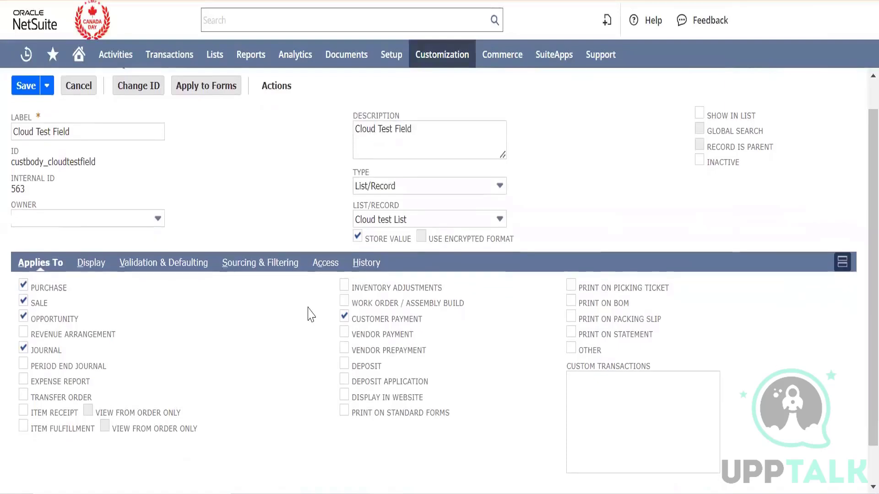
scroll(308, 314, down, 1)
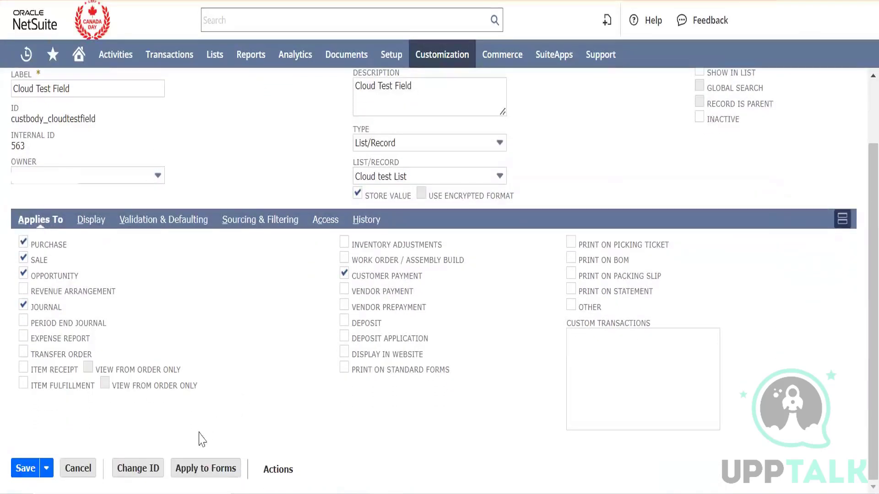
click(201, 470)
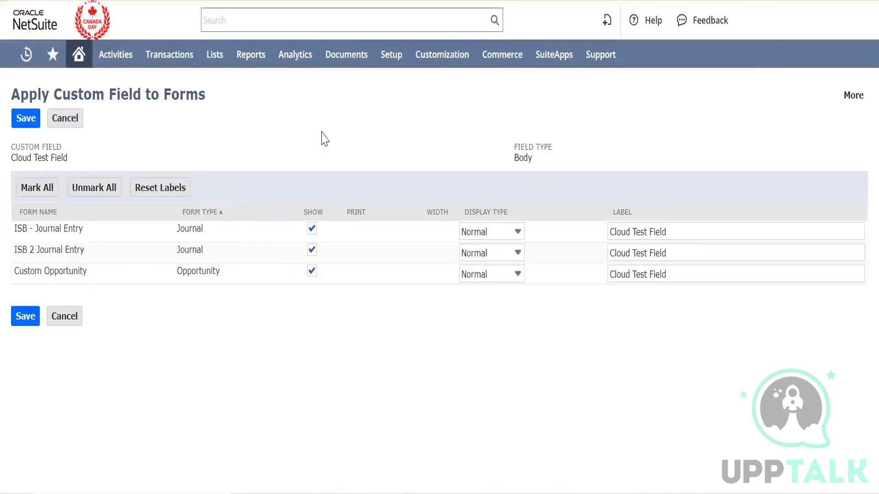
Start a new purchase order and open its standard form for customization.
mouse_move(182, 67)
mouse_move(188, 124)
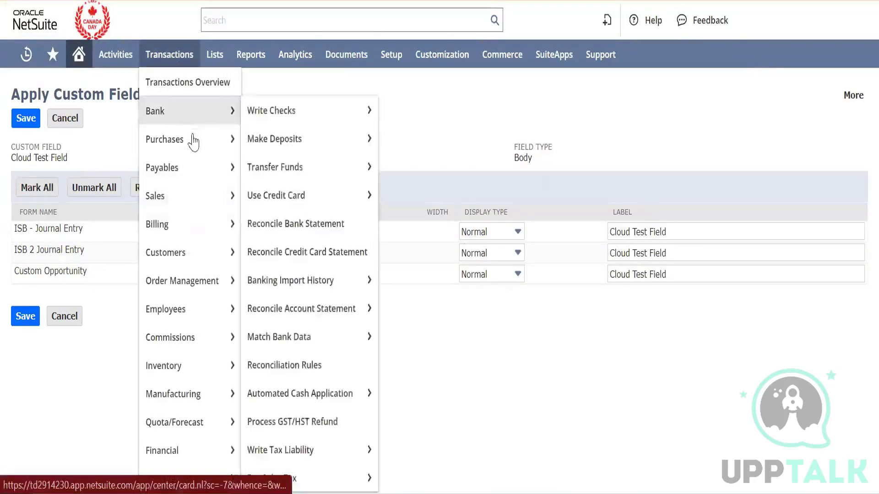
mouse_move(179, 139)
click(277, 139)
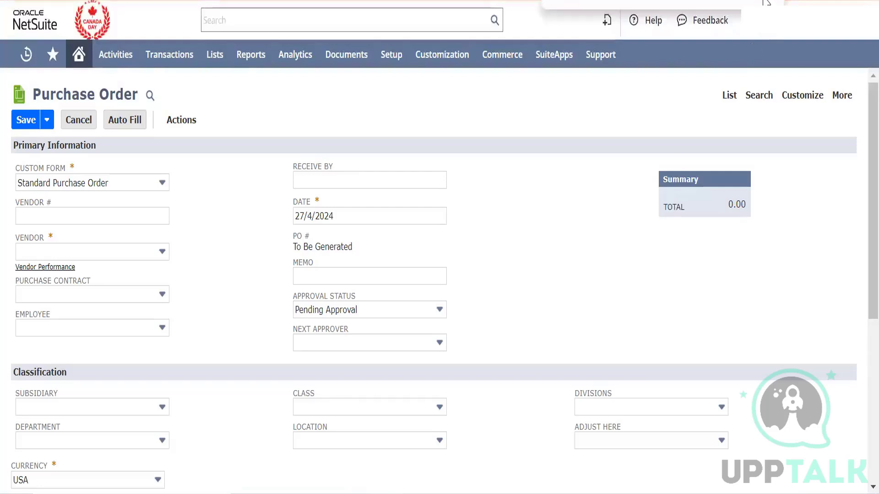
mouse_move(801, 95)
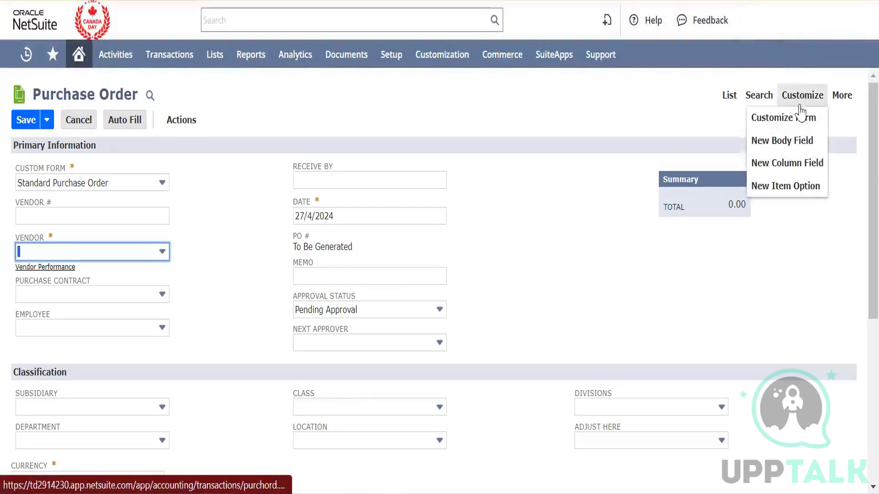
click(801, 116)
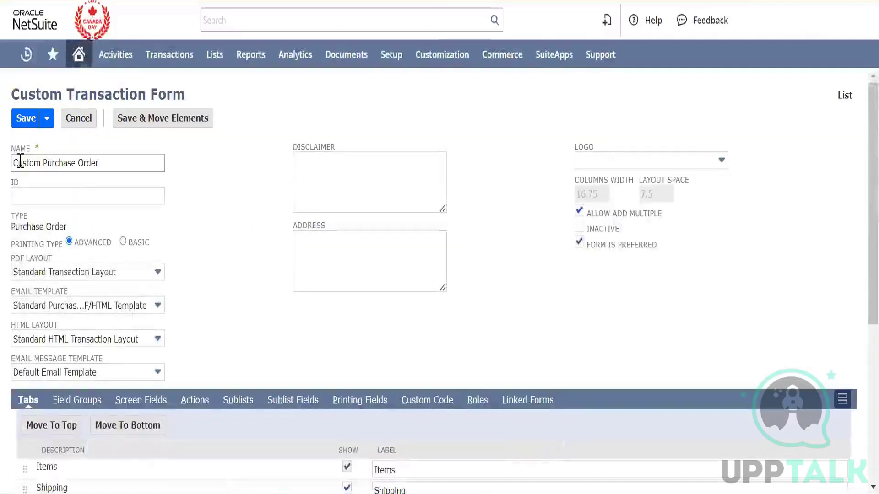
Name the custom transaction form Cloud Purchase Order.
double_click(20, 161)
text(Cloo)
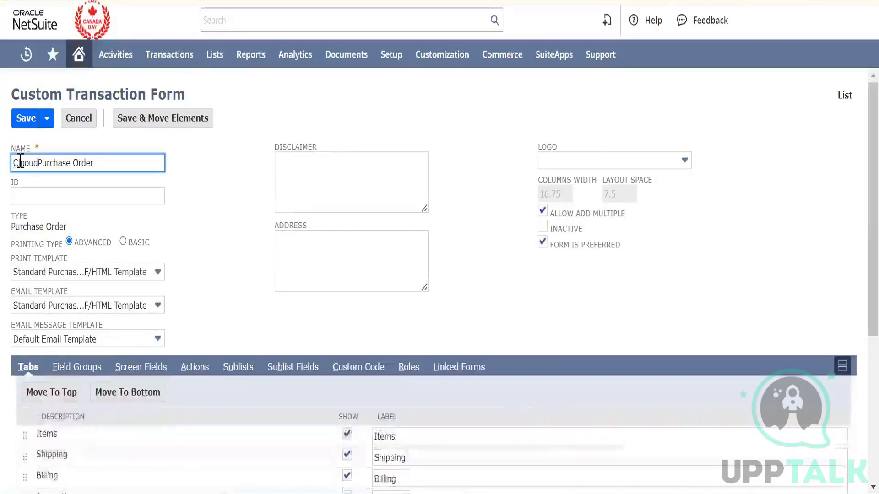
text(d)
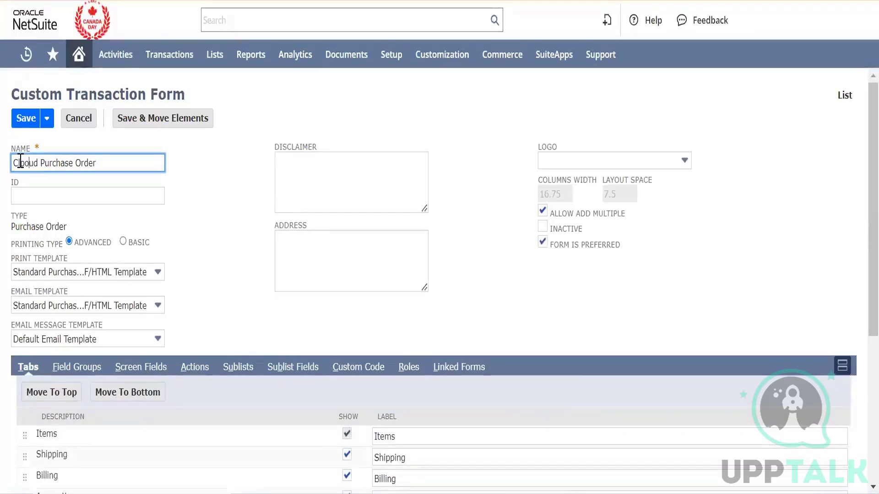
key(BackSpace)
click(209, 229)
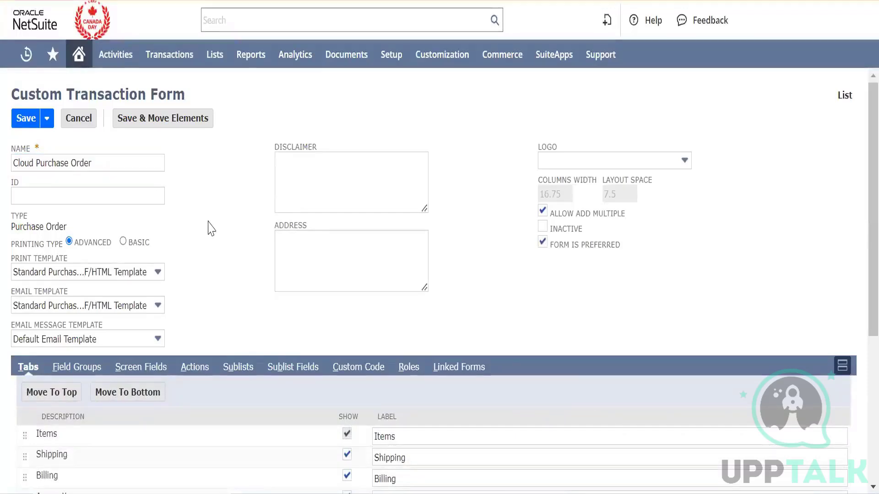
Open a new purchase order in a separate browser tab, keeping the form customization open.
scroll(211, 228, down, 1)
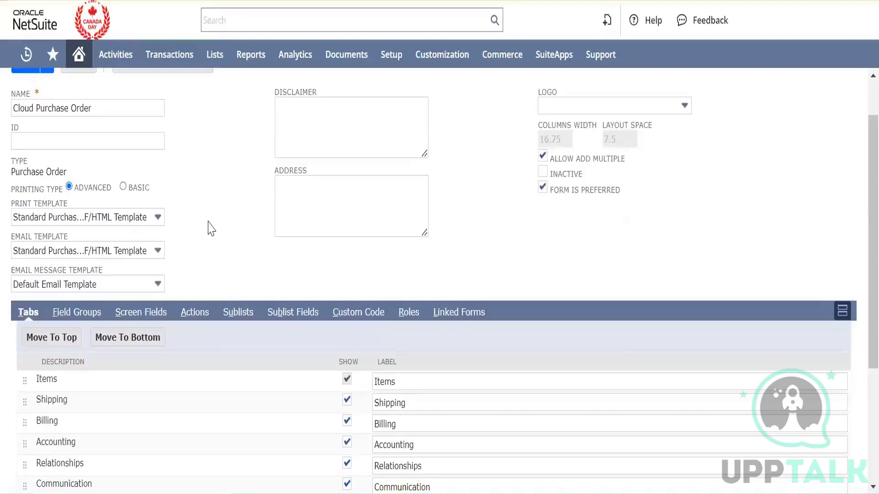
scroll(210, 228, down, 1)
mouse_move(178, 63)
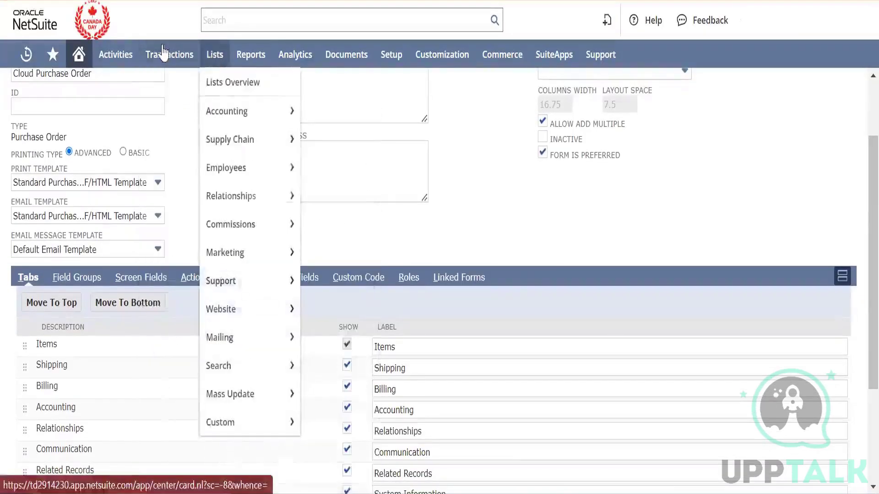
mouse_move(184, 148)
right_click(299, 134)
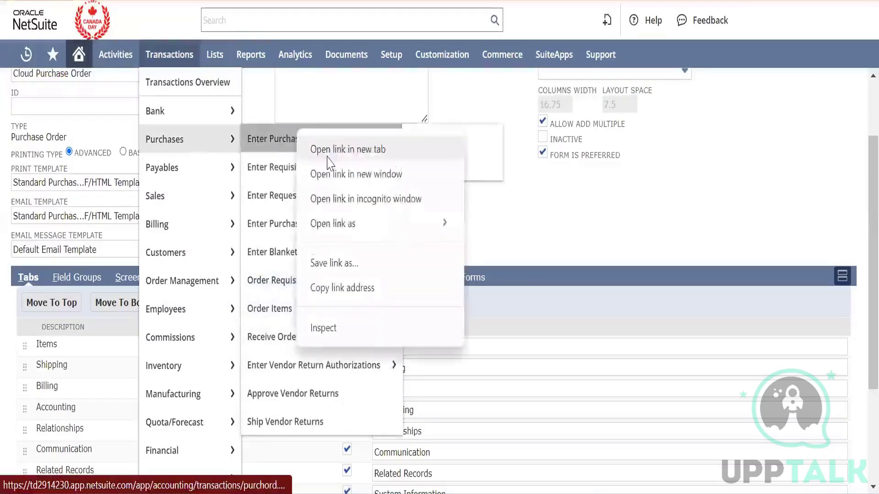
click(327, 157)
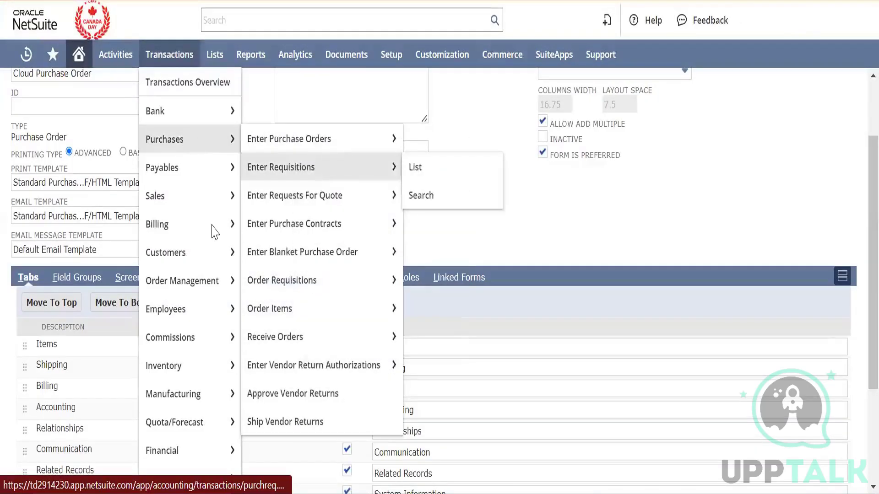
Examine the Billing, Relationships and Communication subtabs on the new purchase order.
scroll(212, 231, down, 3)
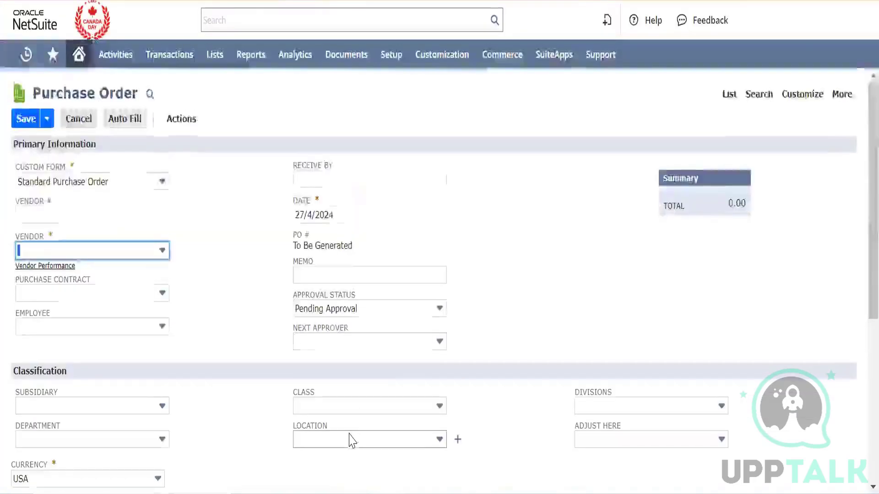
scroll(349, 440, down, 6)
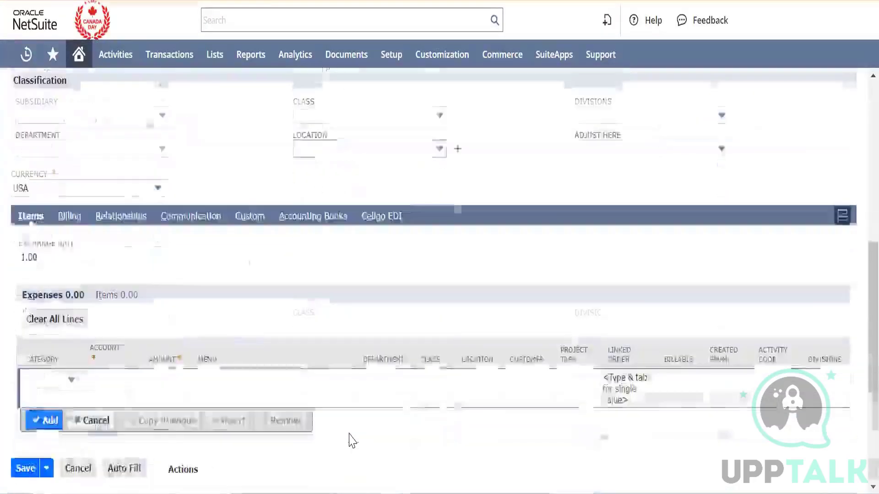
click(69, 216)
click(122, 288)
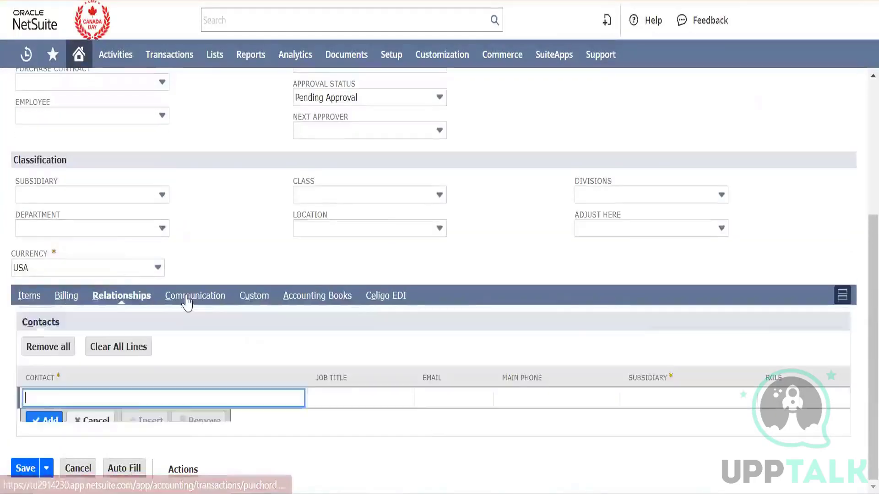
click(193, 287)
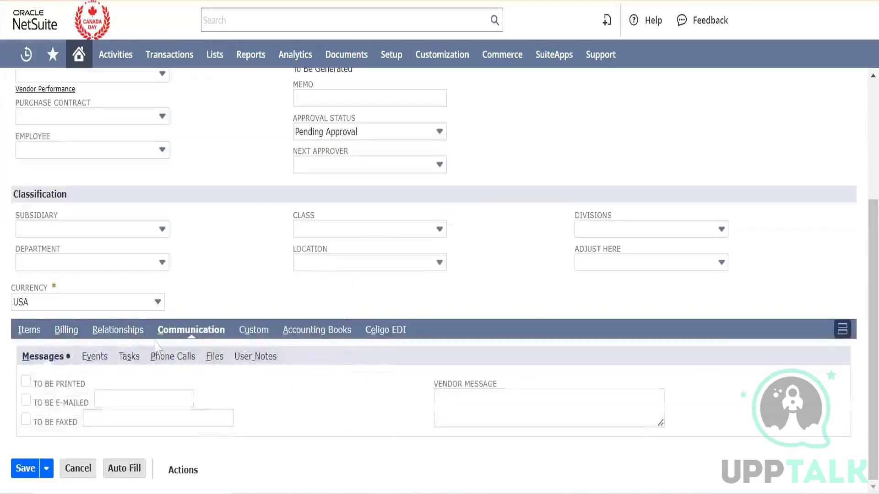
click(140, 339)
Hide the Relationships subtab on the Cloud Purchase Order form and display the form's field groups.
scroll(196, 369, down, 1)
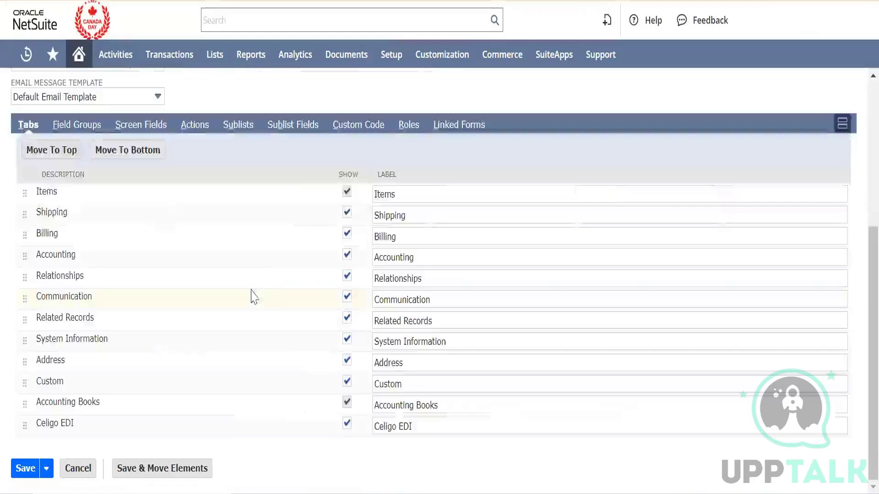
click(347, 276)
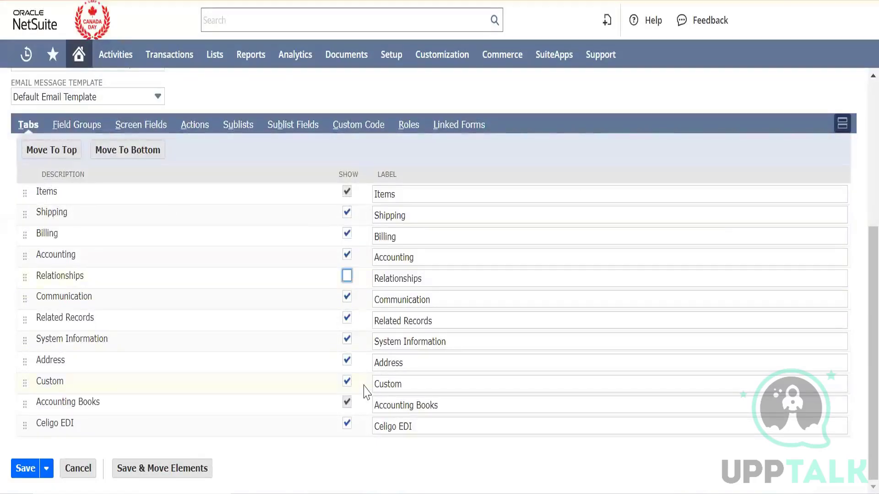
click(81, 124)
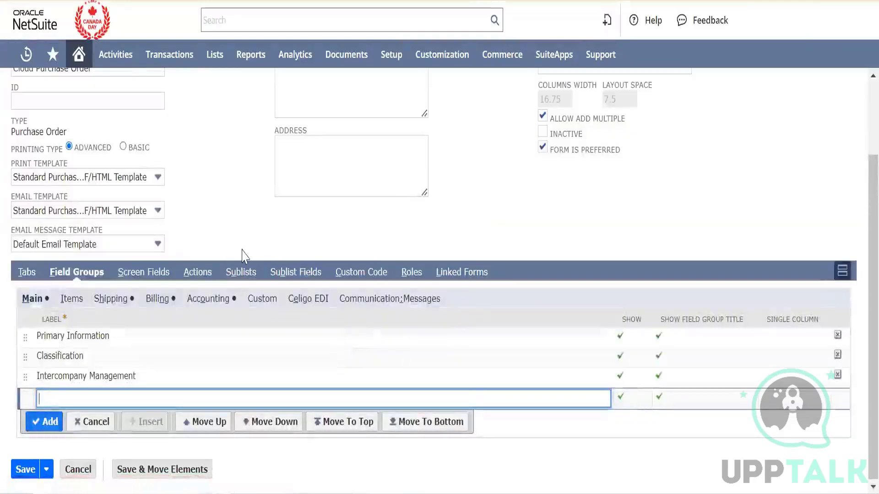
Compare the purchase order's sections and Items subtab with the form's Main, Shipping and Billing field groups.
scroll(243, 256, up, 1)
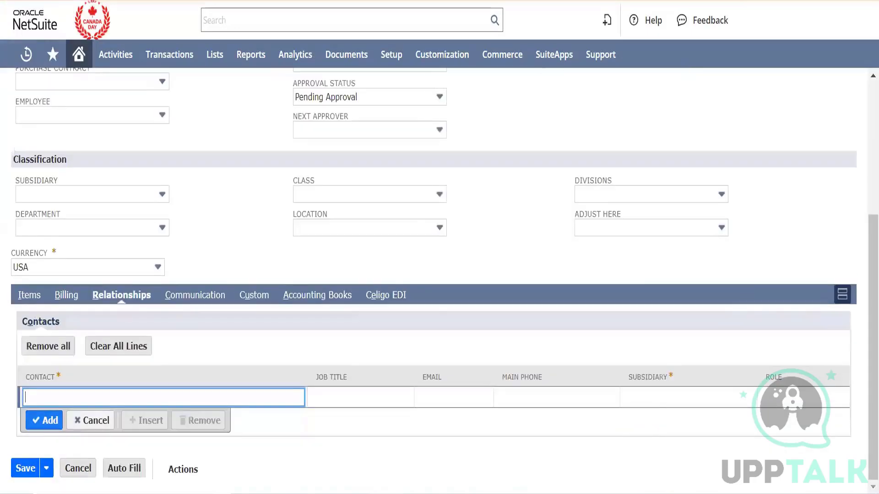
scroll(226, 214, up, 5)
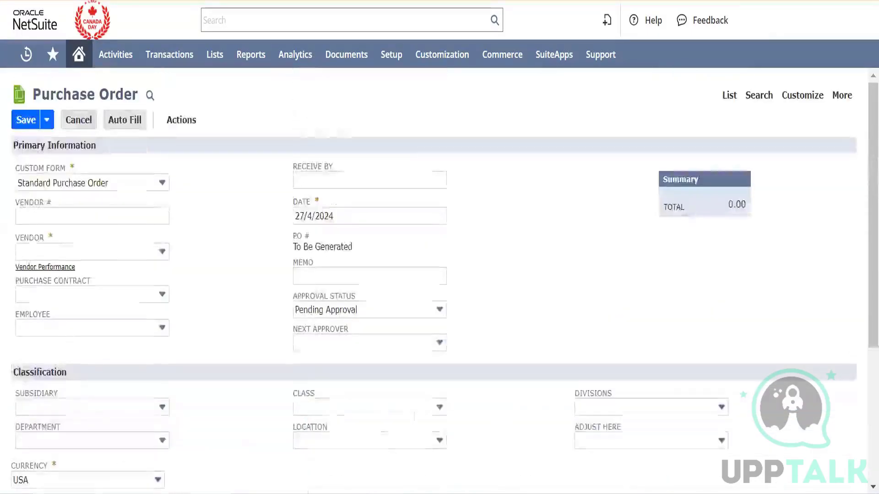
scroll(226, 214, down, 1)
scroll(229, 222, down, 1)
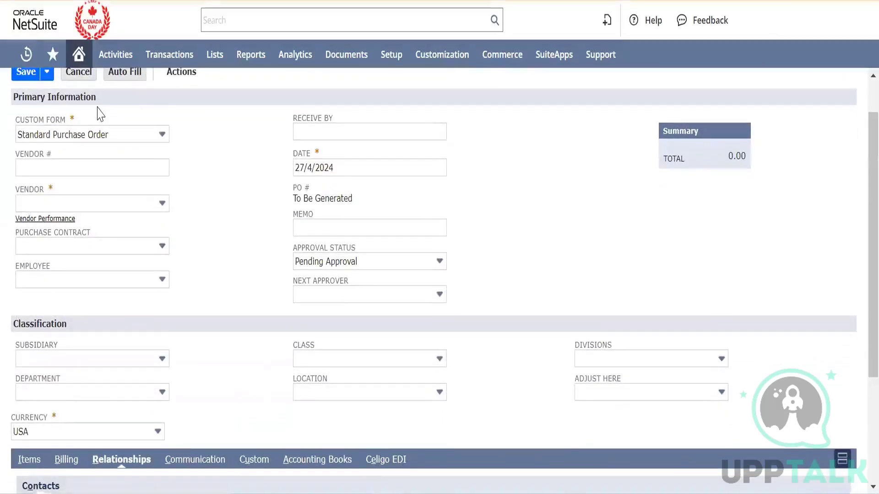
scroll(69, 345, down, 2)
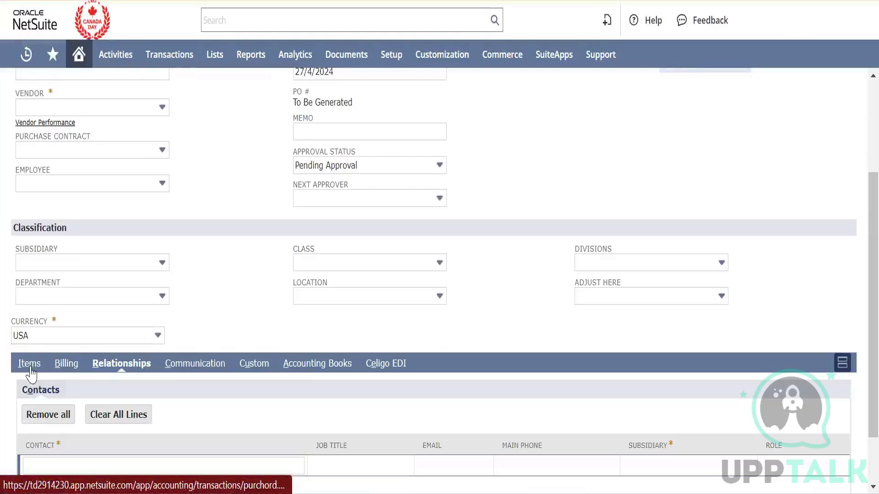
click(31, 373)
scroll(146, 374, down, 3)
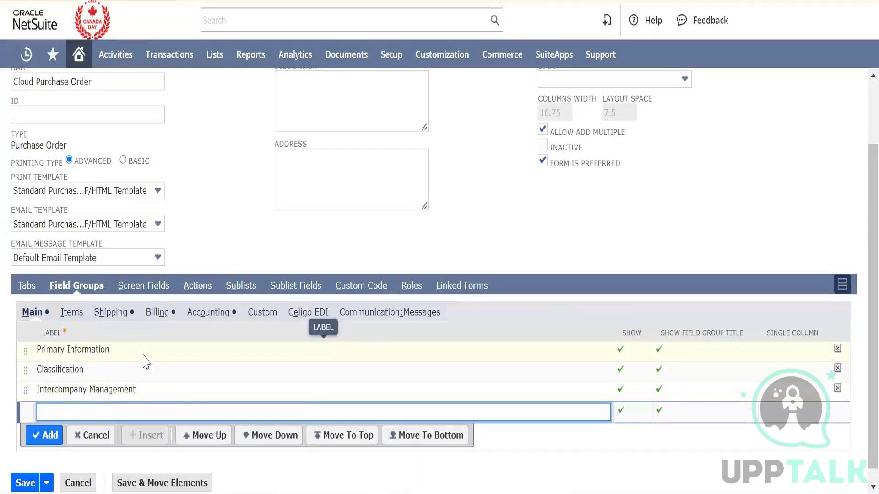
click(102, 316)
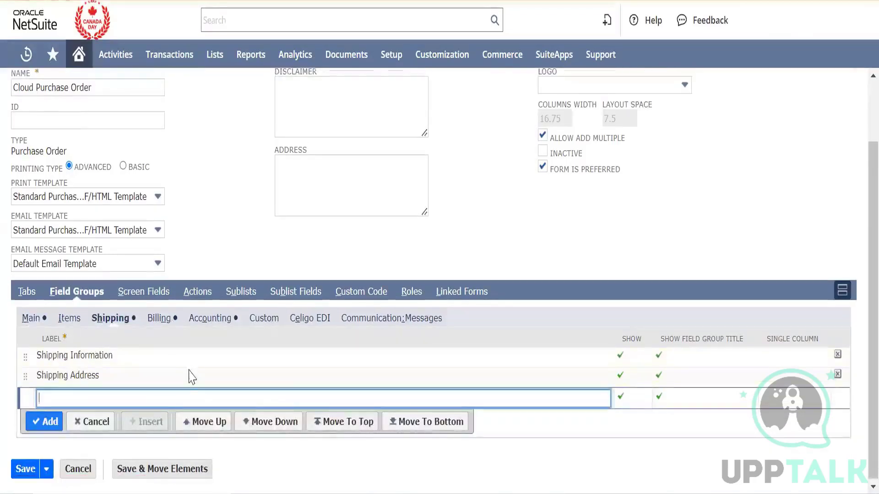
click(165, 322)
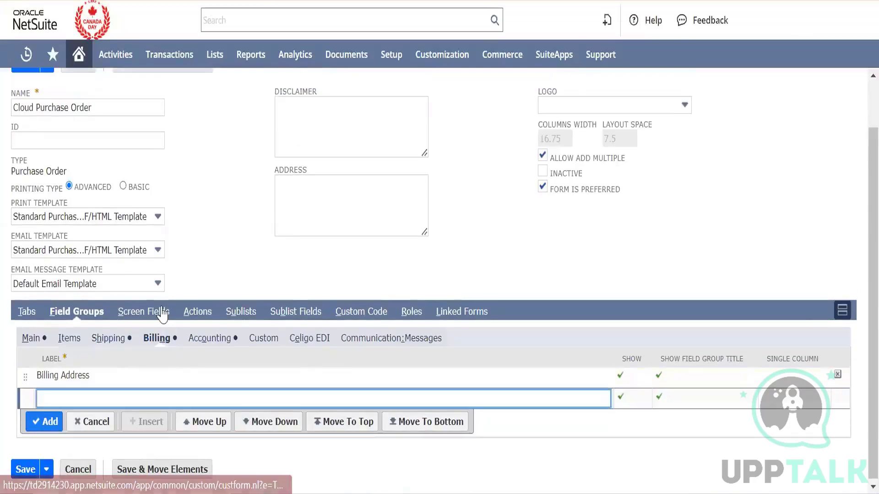
Compare the Cloud Purchase Order form's Main screen fields with the fields shown on the new purchase order.
click(143, 313)
scroll(255, 202, down, 3)
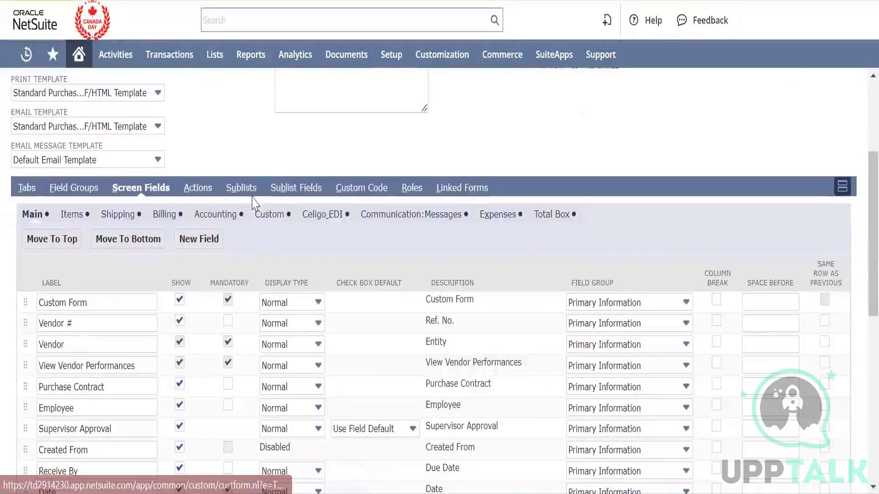
scroll(251, 202, down, 2)
scroll(62, 228, up, 2)
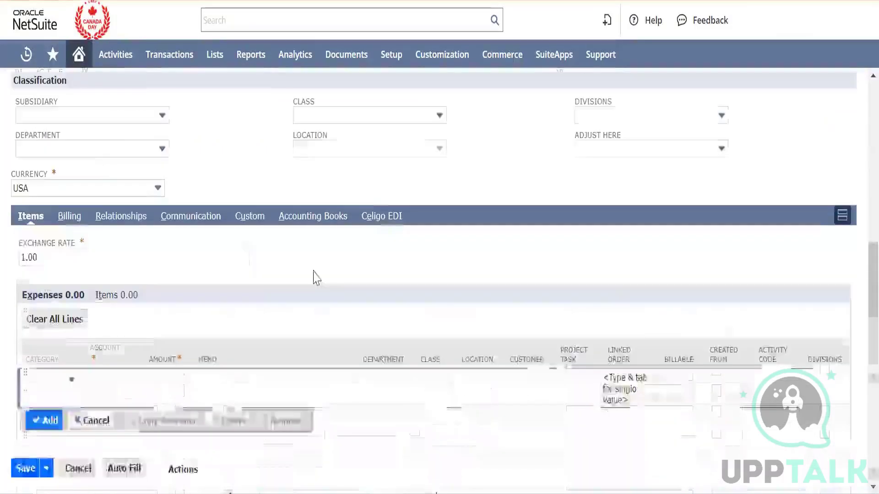
right_click(237, 172)
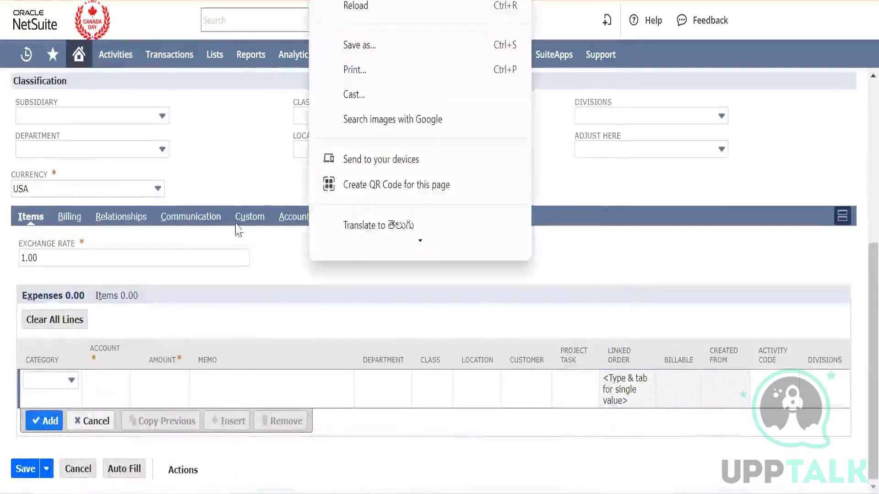
click(132, 209)
scroll(220, 316, up, 6)
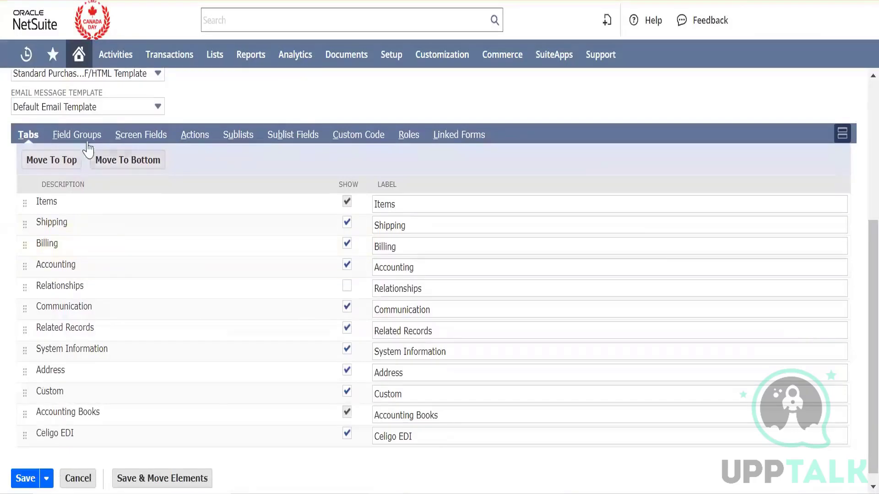
click(145, 146)
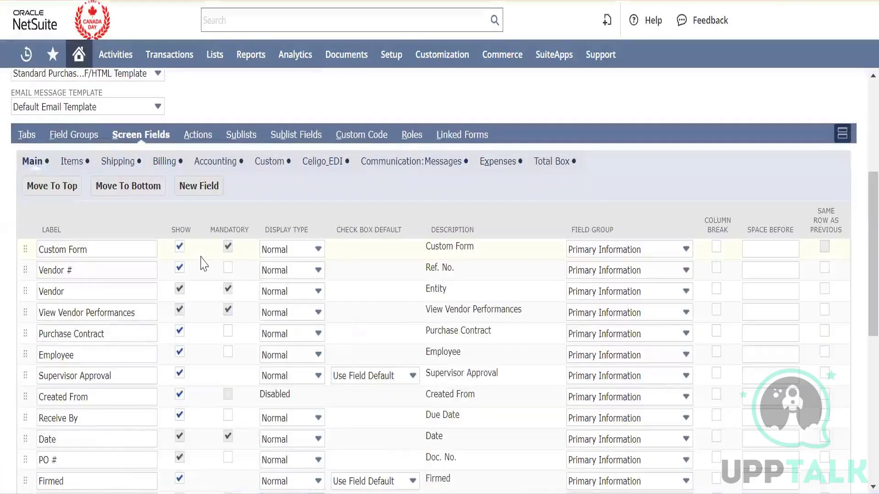
scroll(246, 285, down, 2)
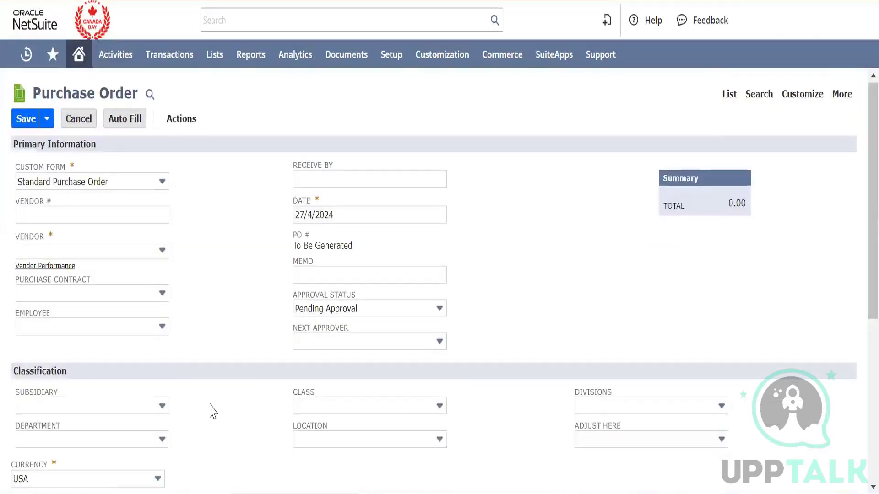
scroll(213, 412, down, 3)
scroll(206, 417, up, 1)
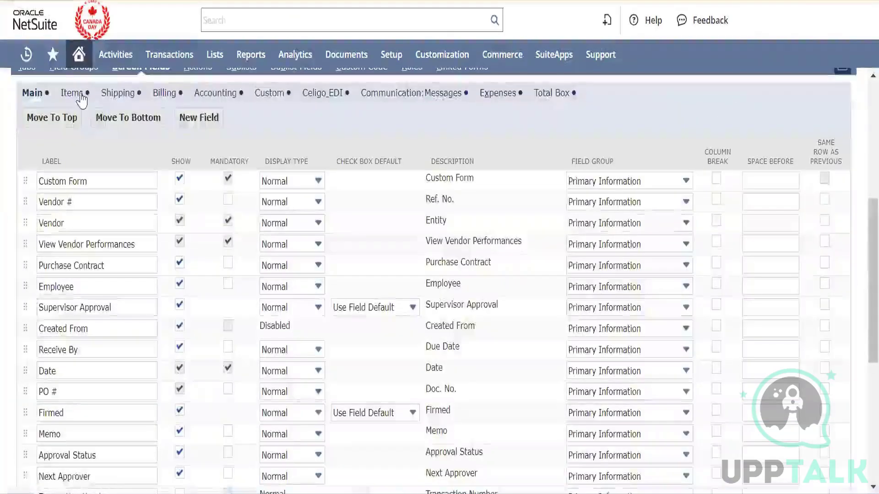
Examine the Items and Shipping screen fields of the Cloud Purchase Order form.
click(75, 93)
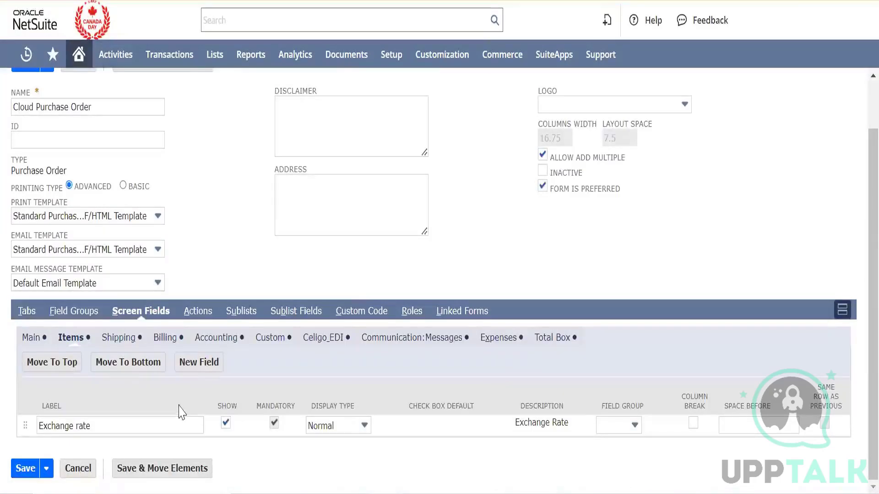
click(118, 337)
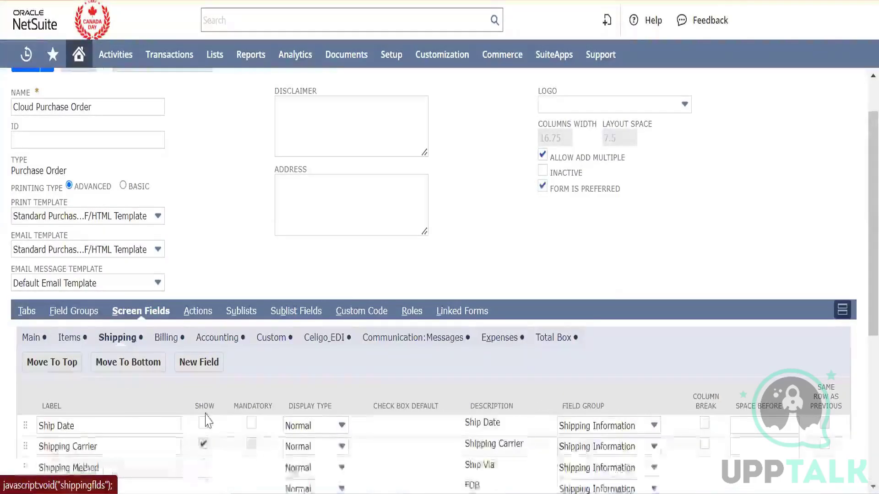
scroll(206, 421, down, 5)
scroll(224, 312, up, 2)
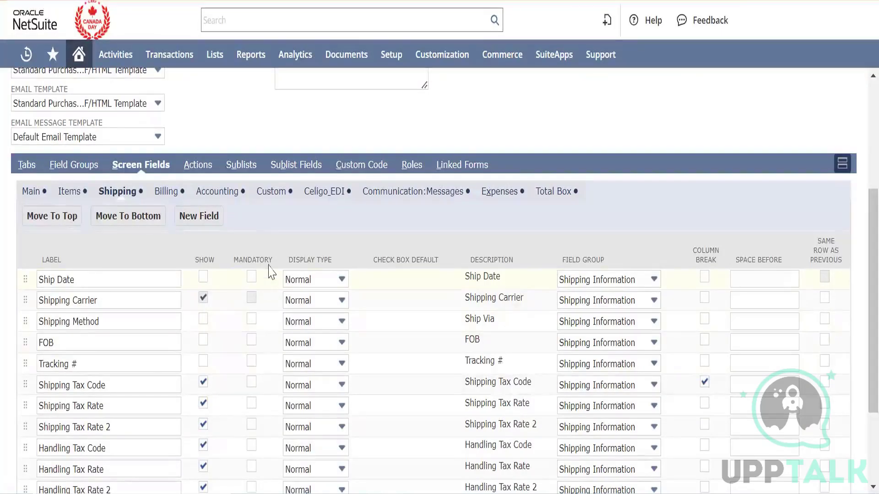
Display the form's Custom screen fields and highlight the Cloud Test Field label text.
click(269, 199)
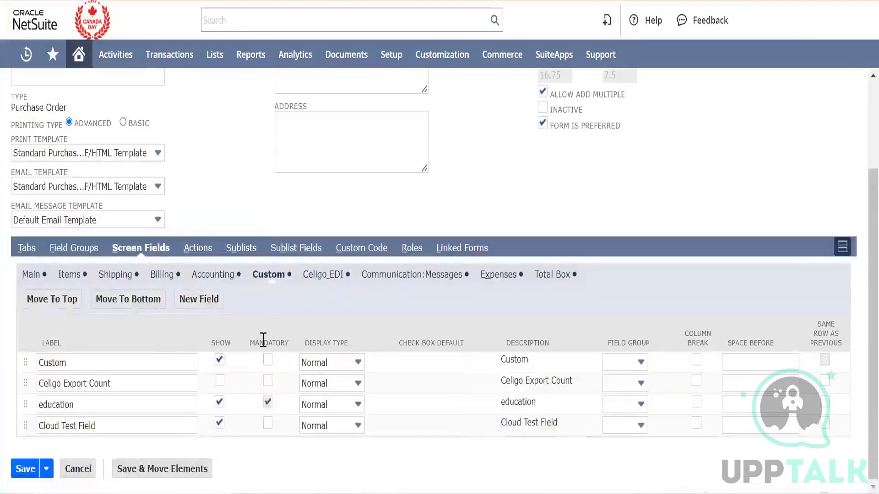
click(159, 431)
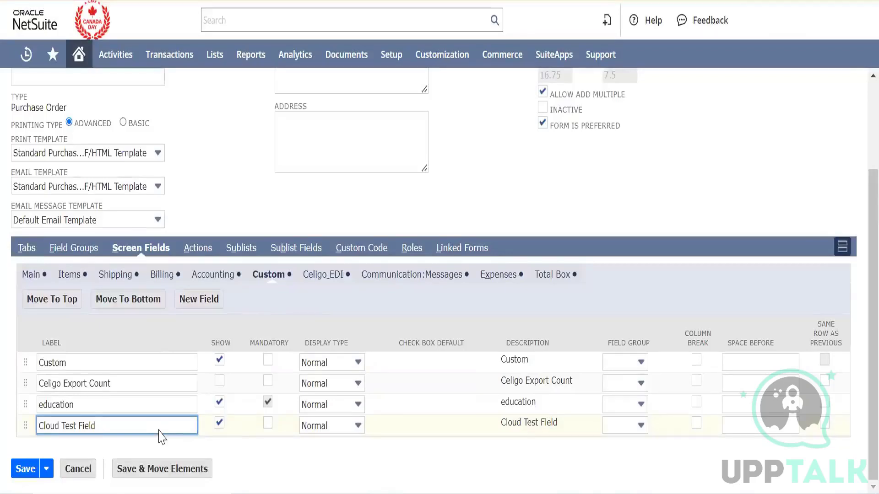
key(shift+Left)
key(shift+Left)
key(shift+Left)
key(shift+Left)
key(shift+Left)
key(shift+Left)
key(shift+Left)
key(shift+Left)
key(shift+Left)
key(shift+Left)
key(shift+Left)
key(shift+Left)
key(shift+Left)
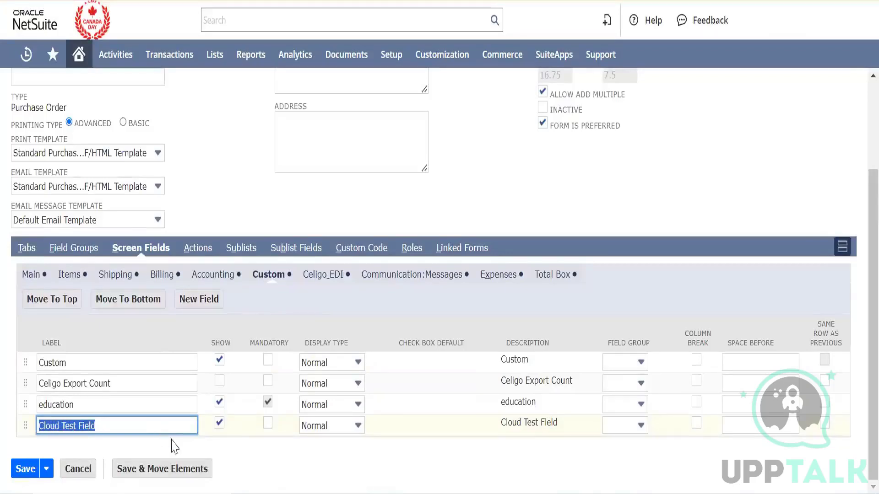
Locate Cloud Test Field on the Custom subtab of the new purchase order.
click(280, 485)
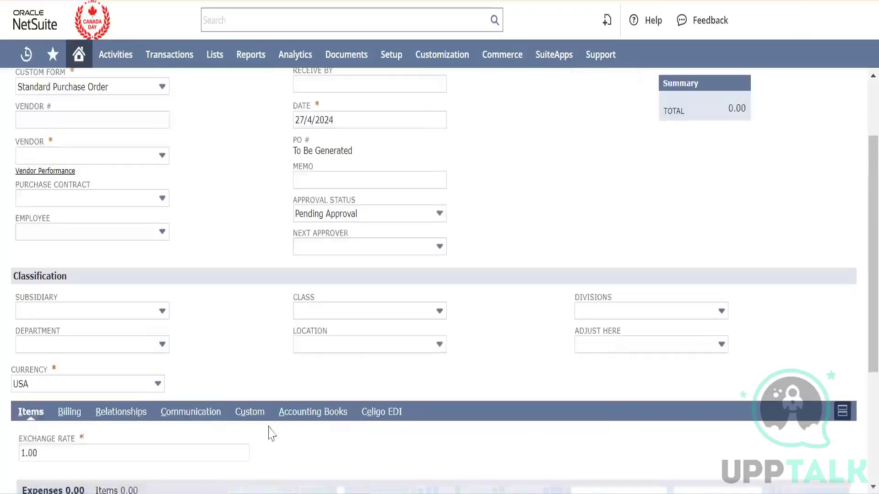
click(250, 416)
scroll(251, 426, down, 2)
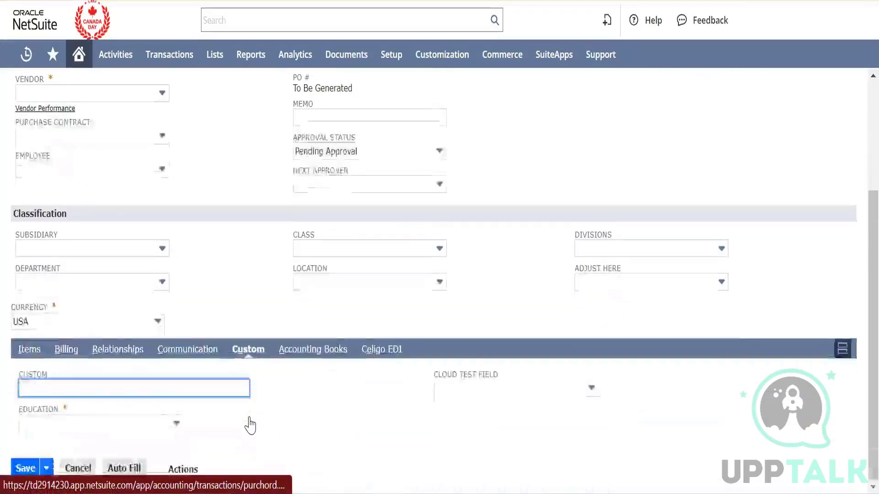
click(465, 389)
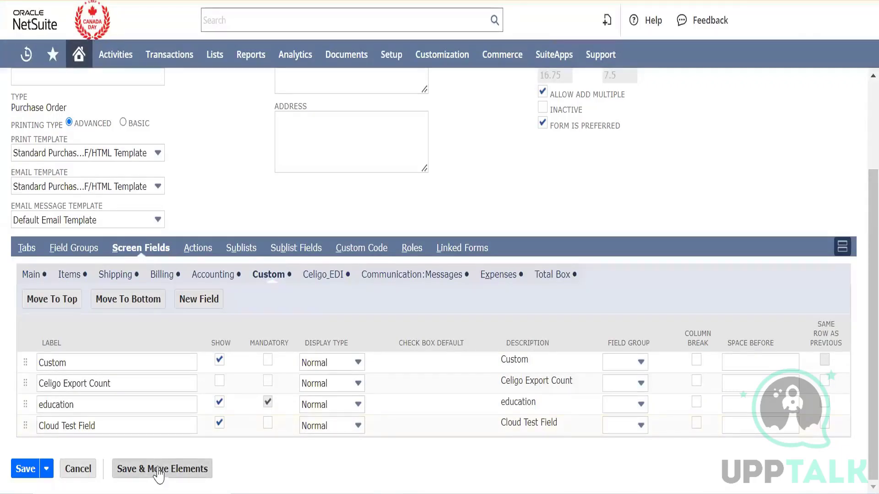
Save the Cloud Purchase Order form and proceed to moving its elements between subtabs.
scroll(280, 202, up, 3)
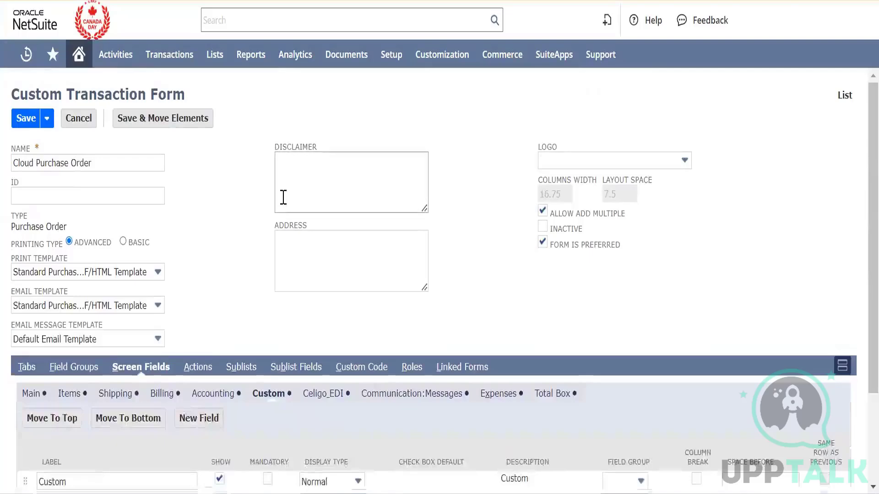
scroll(283, 198, down, 1)
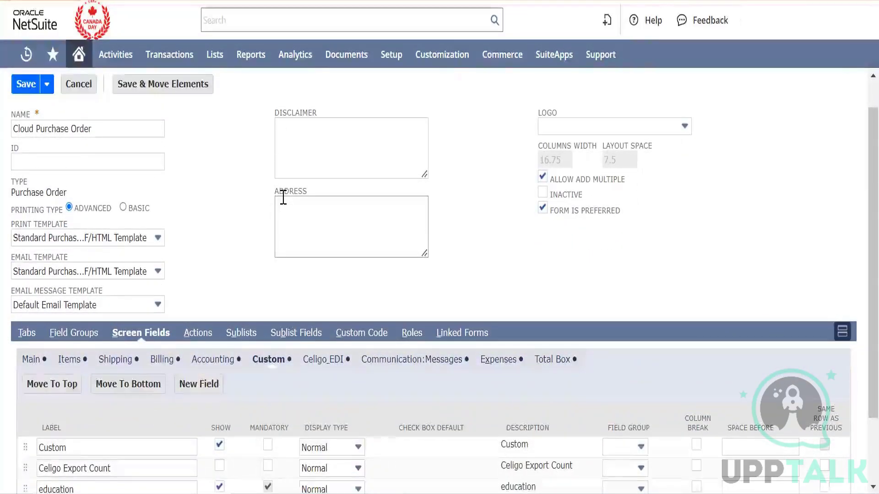
scroll(283, 198, down, 2)
scroll(284, 198, down, 1)
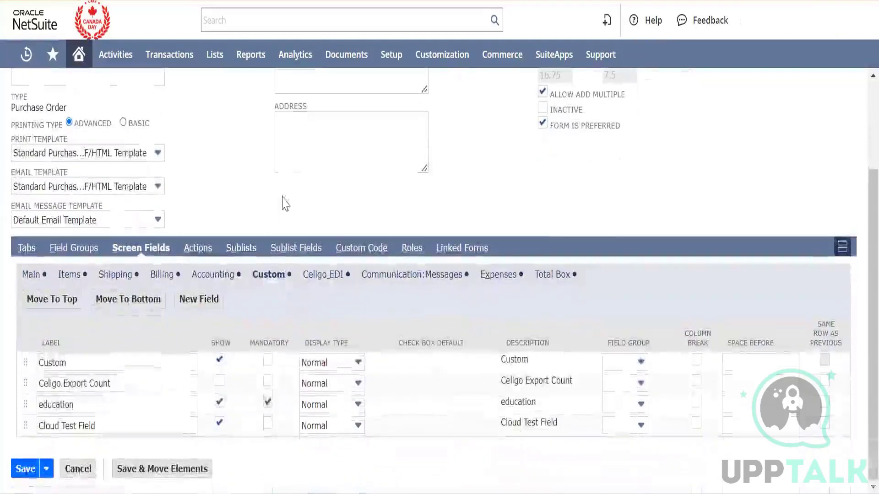
click(158, 472)
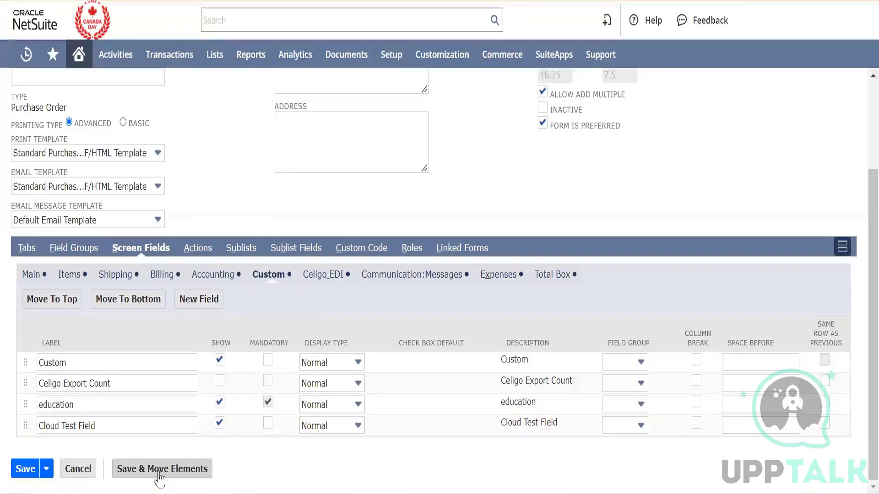
click(161, 469)
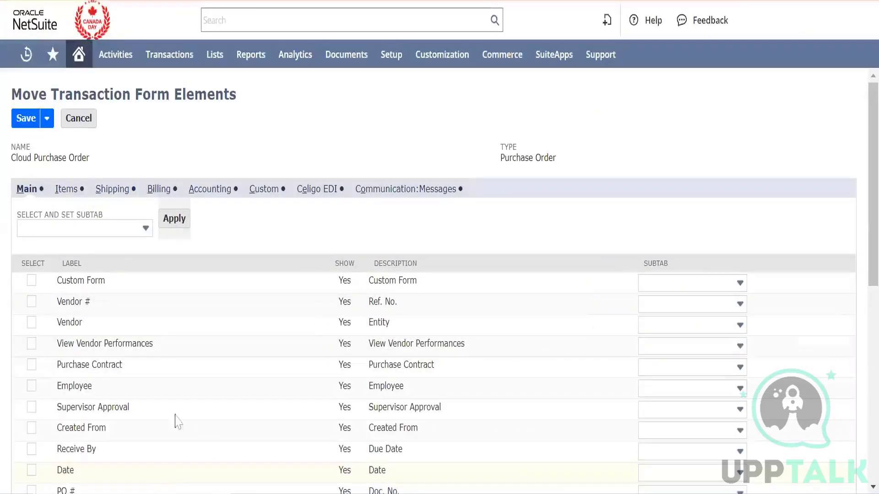
Try to move Cloud Test Field out of the Custom subtab, saving with the field selected but no destination subtab.
scroll(201, 394, down, 8)
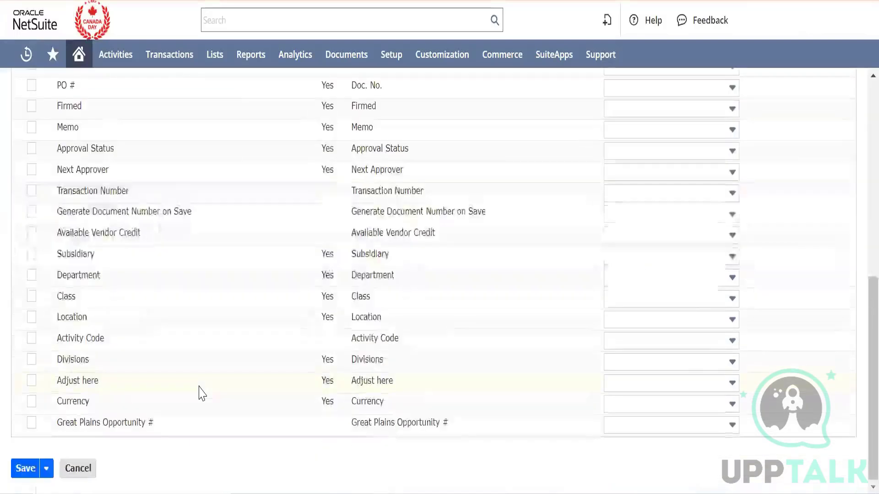
scroll(202, 394, up, 3)
scroll(202, 393, up, 5)
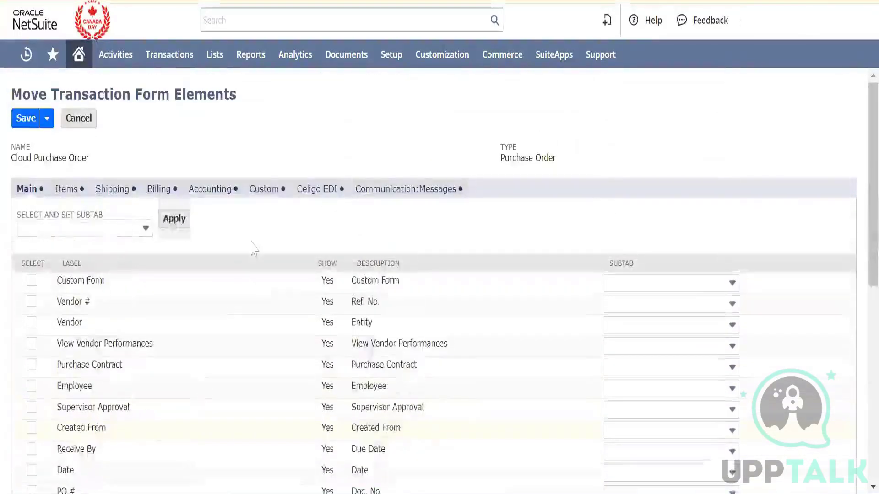
click(273, 190)
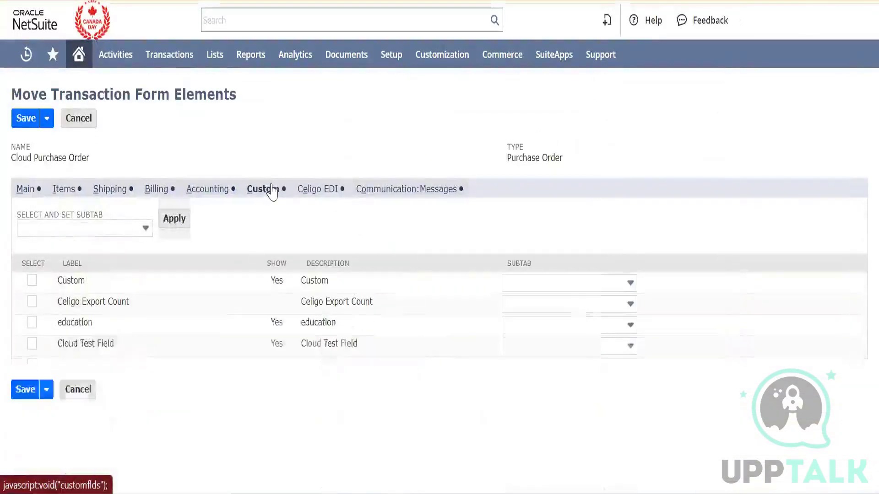
click(31, 346)
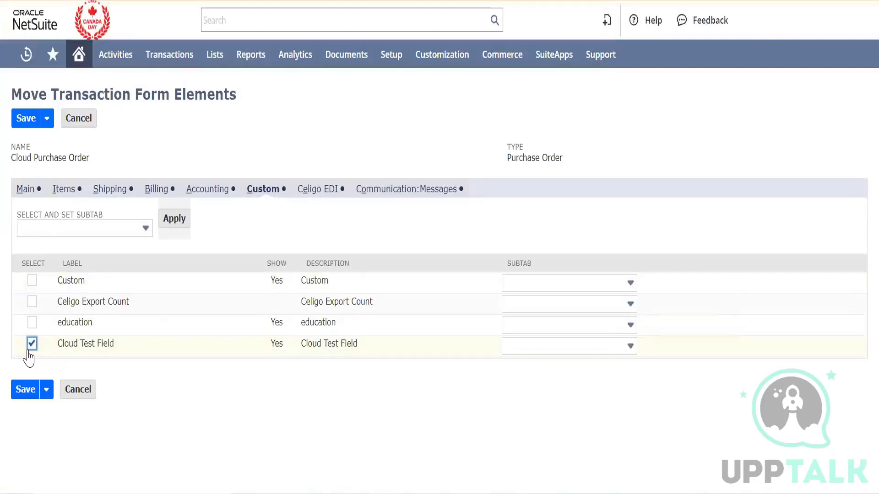
click(26, 391)
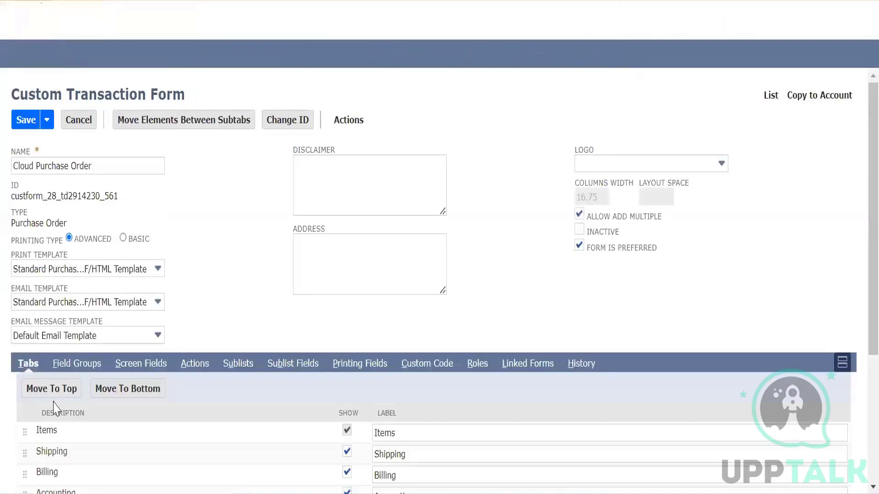
Move Cloud Test Field from the Custom subtab to Main on the Cloud Purchase Order form and save the change.
click(186, 132)
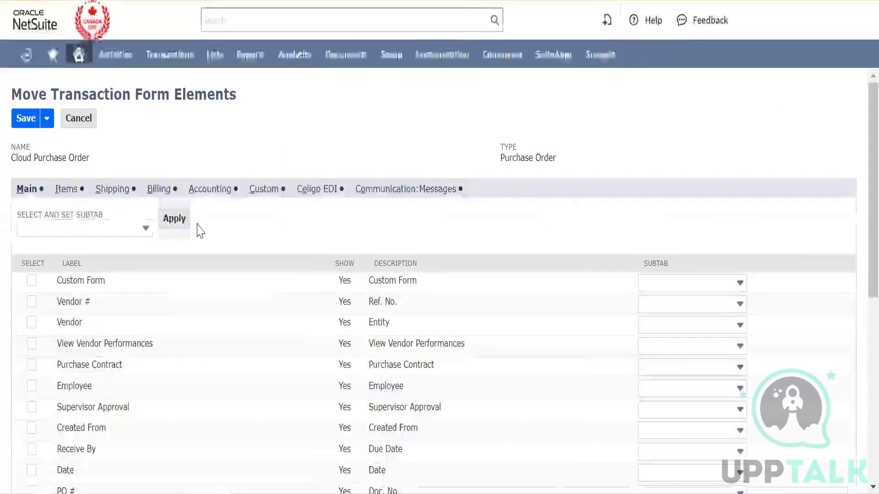
click(270, 195)
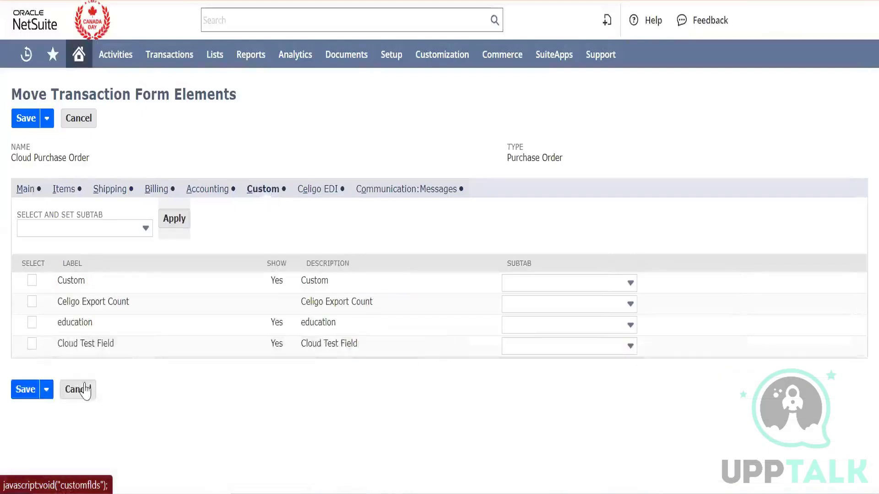
click(33, 346)
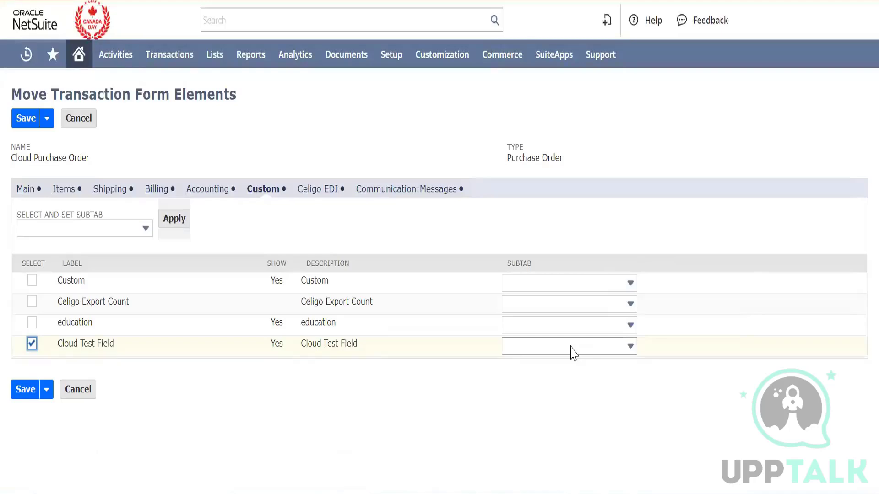
click(574, 354)
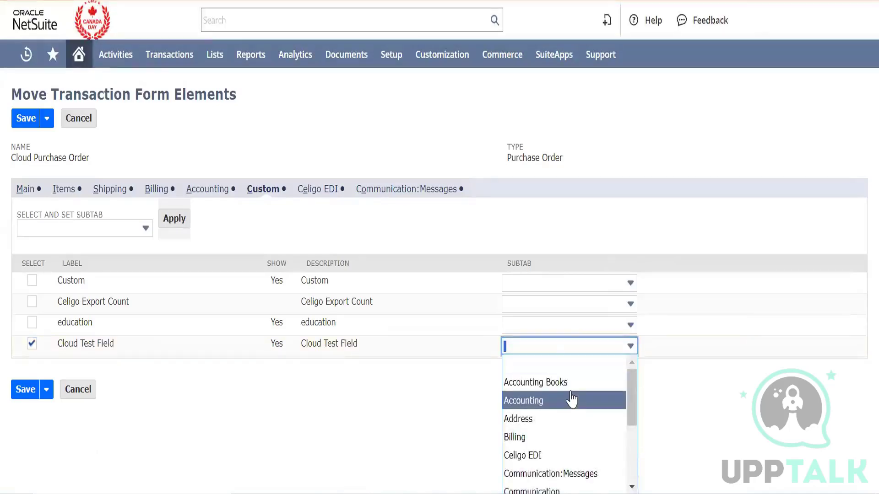
scroll(571, 399, down, 3)
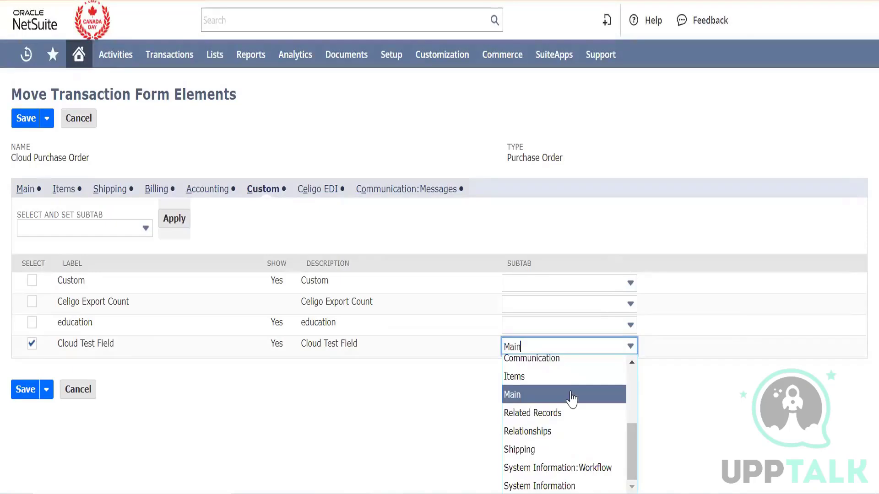
click(571, 397)
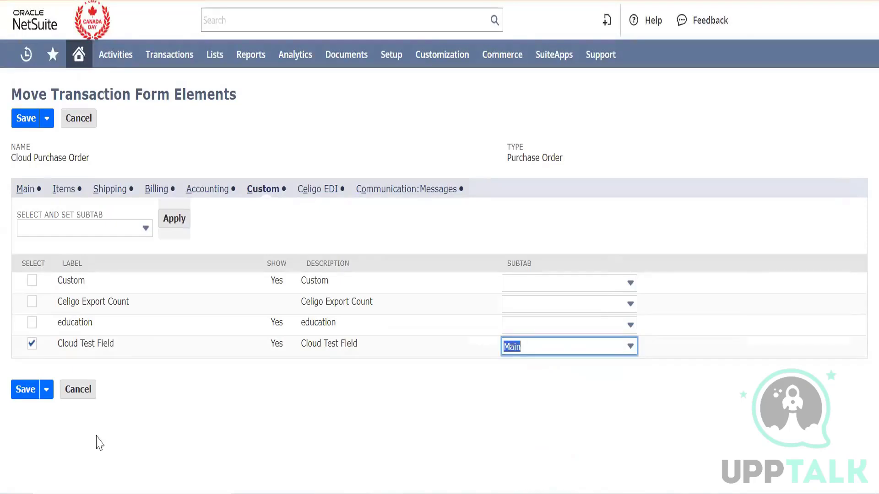
click(27, 393)
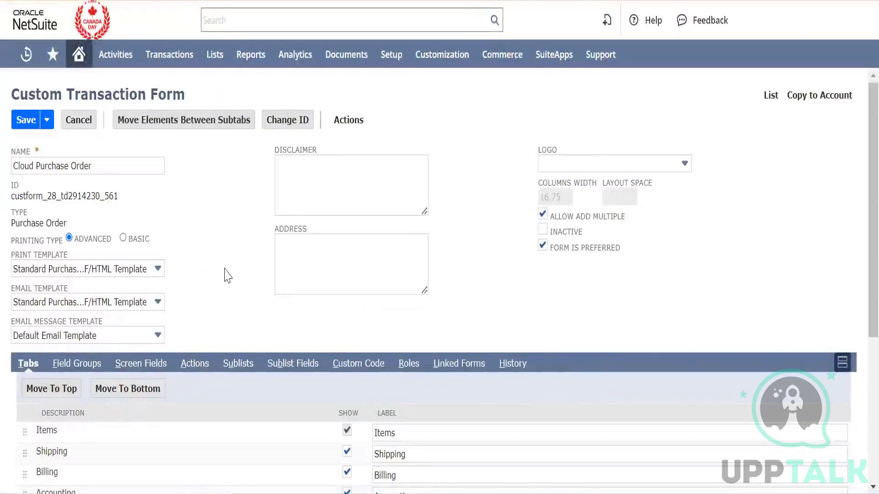
Bring up the Main screen fields of the Cloud Purchase Order form and find Cloud Test Field, leaving it non-mandatory.
scroll(227, 276, down, 5)
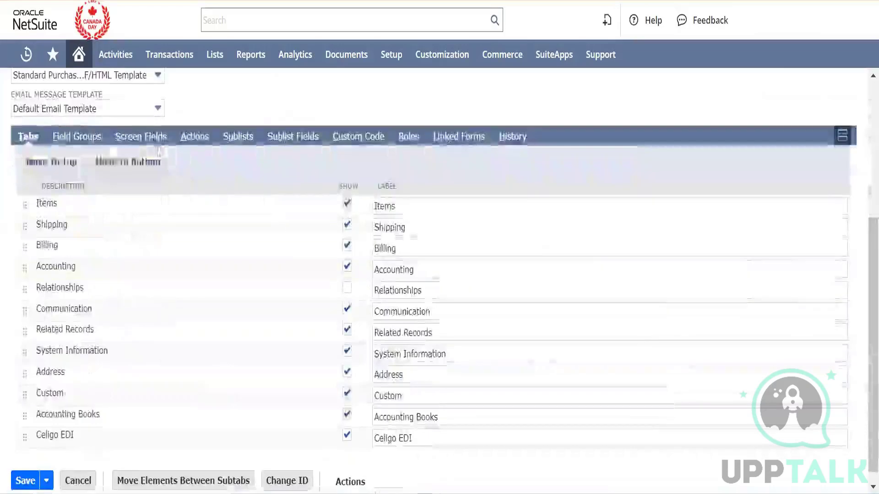
click(153, 140)
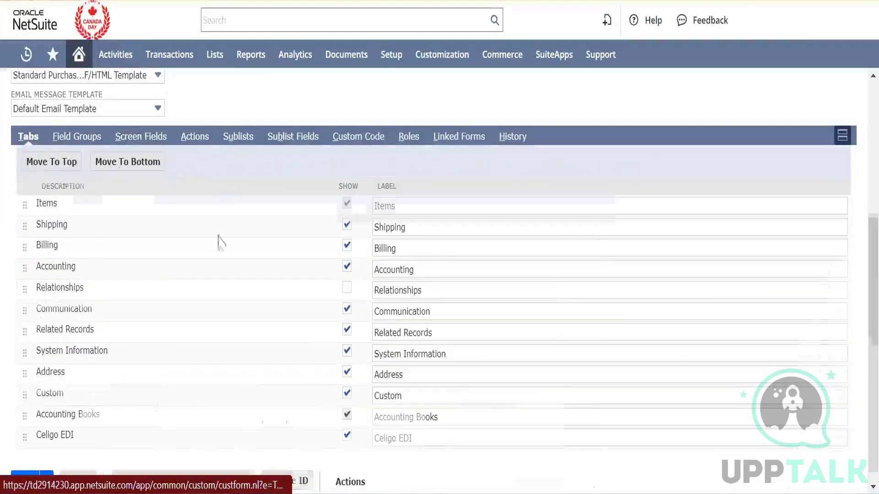
scroll(234, 269, down, 9)
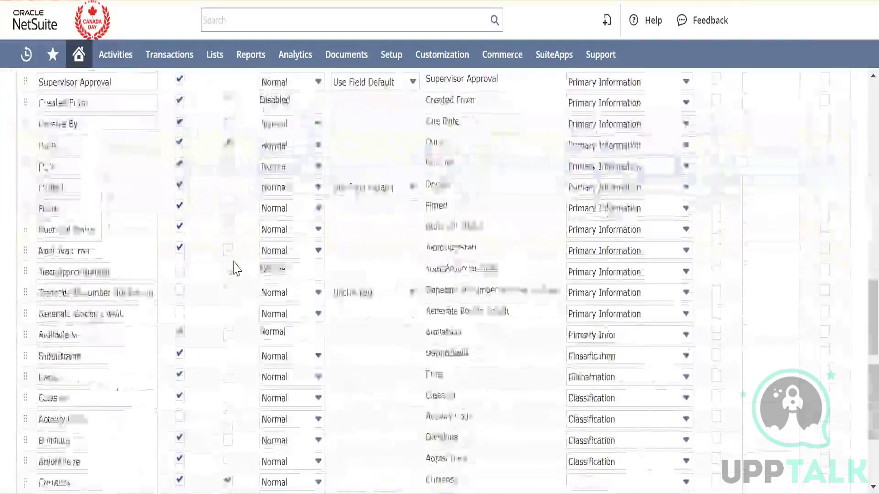
scroll(235, 270, up, 13)
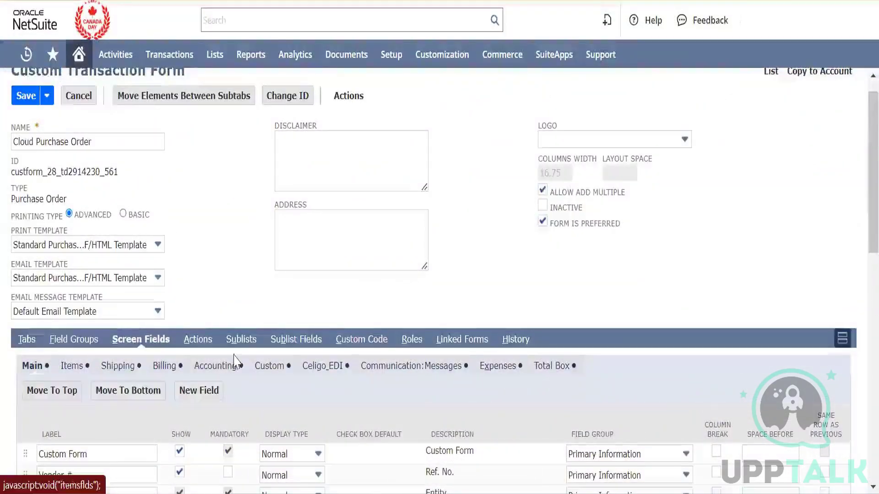
scroll(235, 361, down, 1)
scroll(235, 361, up, 1)
scroll(237, 361, down, 10)
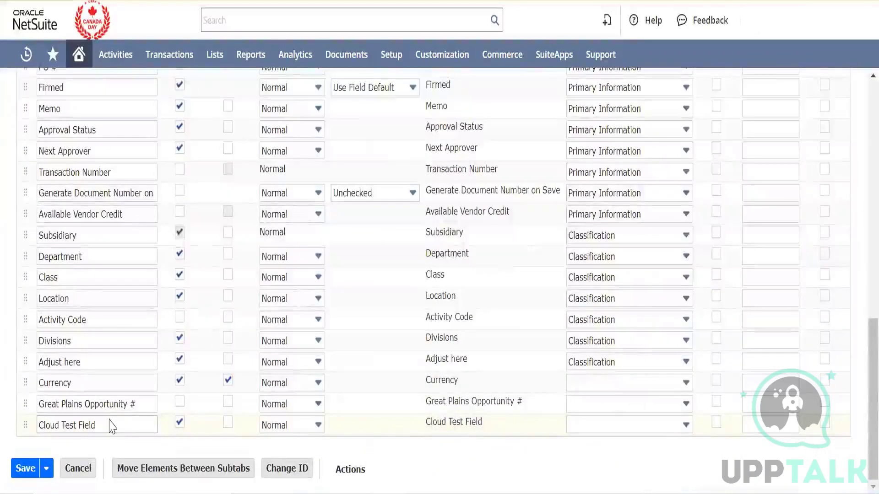
click(228, 423)
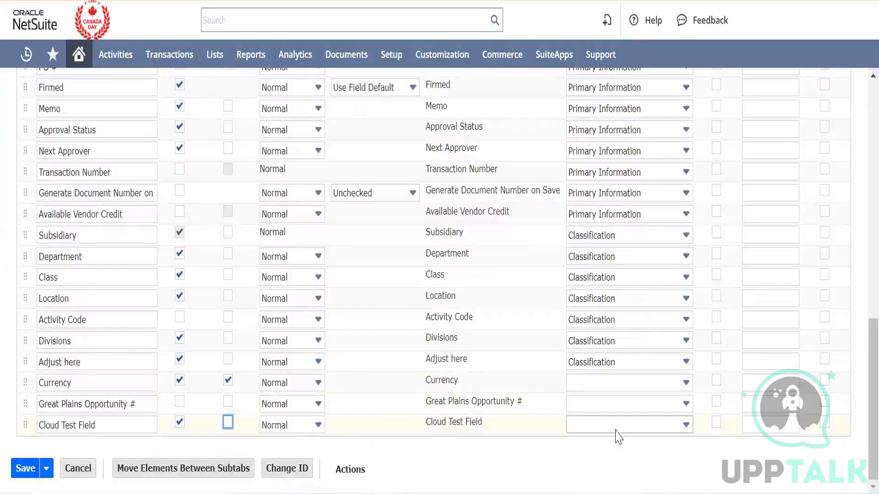
Assign Cloud Test Field to the Primary Information field group.
scroll(300, 342, up, 6)
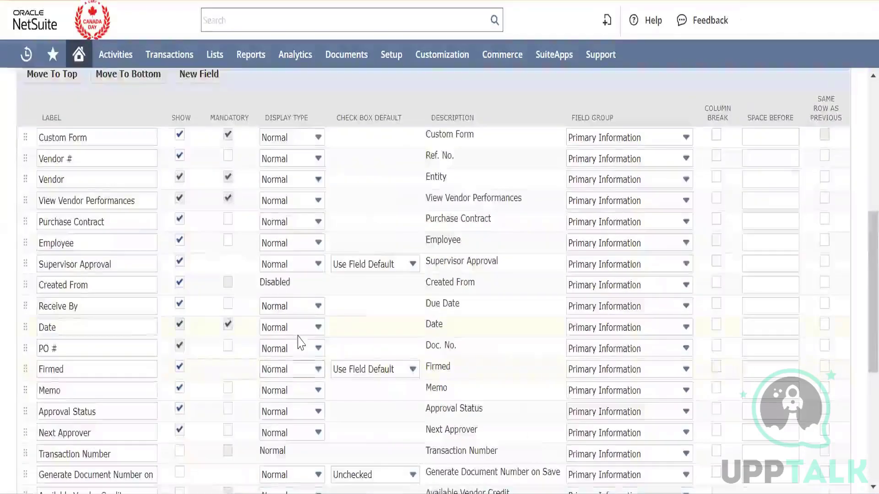
scroll(303, 344, up, 7)
scroll(303, 343, down, 7)
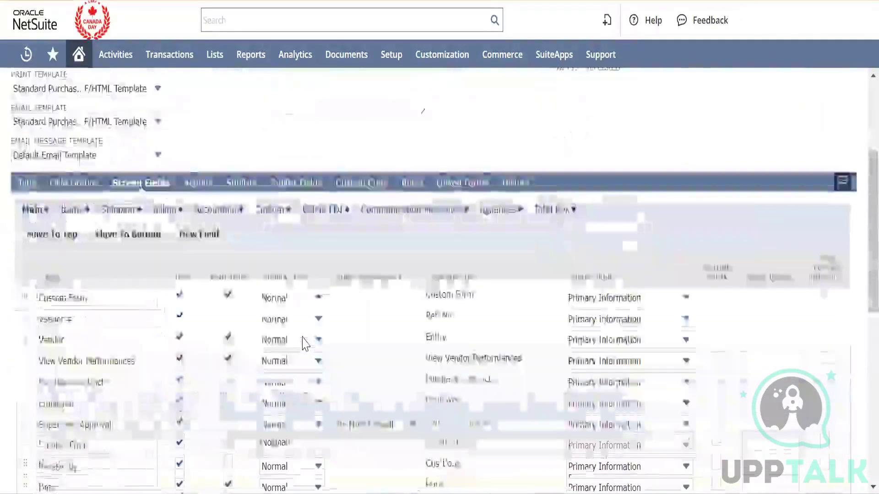
scroll(304, 344, up, 2)
scroll(303, 343, down, 5)
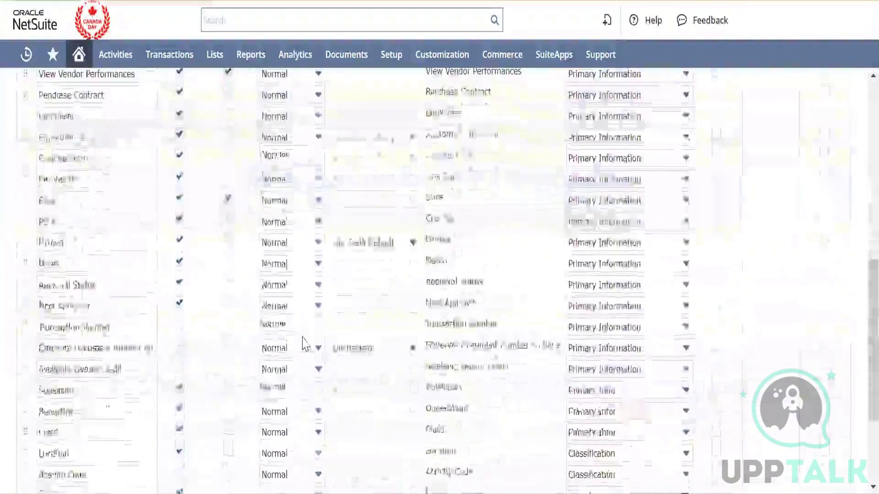
scroll(303, 343, down, 2)
scroll(303, 343, up, 6)
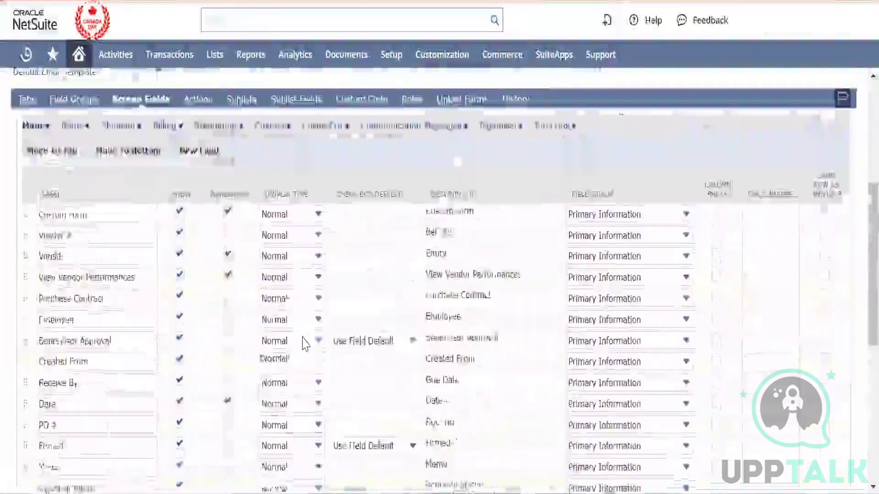
scroll(304, 343, down, 5)
scroll(303, 343, down, 4)
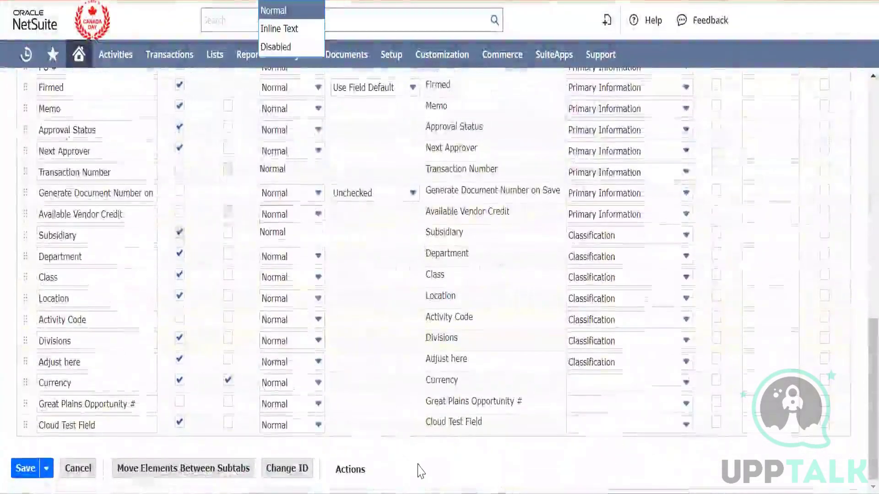
click(595, 427)
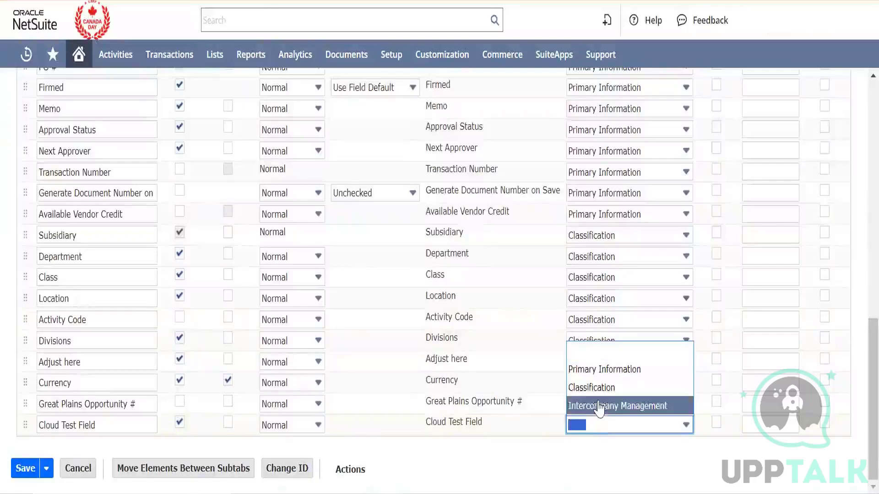
click(603, 388)
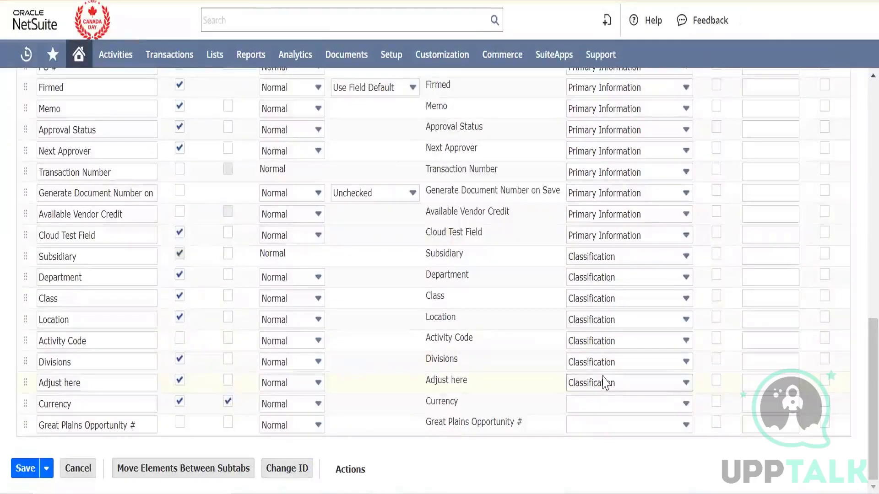
Move Cloud Test Field up the Main field order so it sits directly below Vendor.
scroll(602, 382, up, 5)
scroll(602, 382, down, 2)
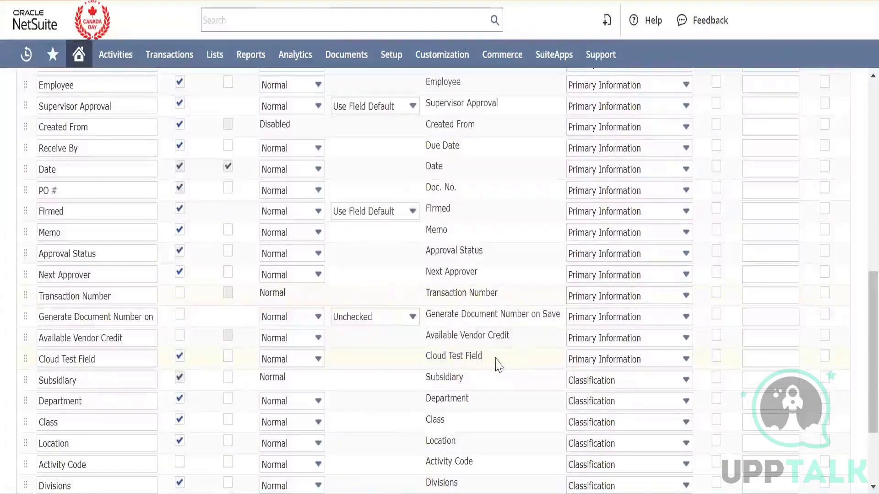
click(496, 359)
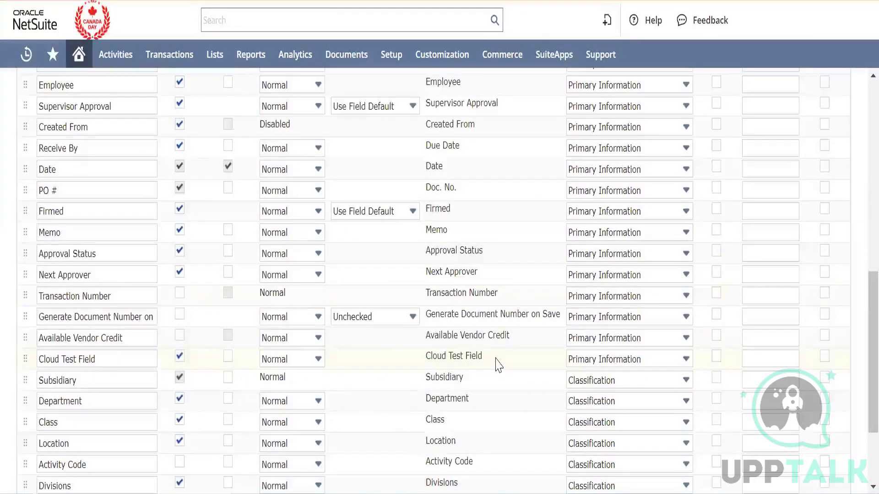
drag(483, 359, 104, 345)
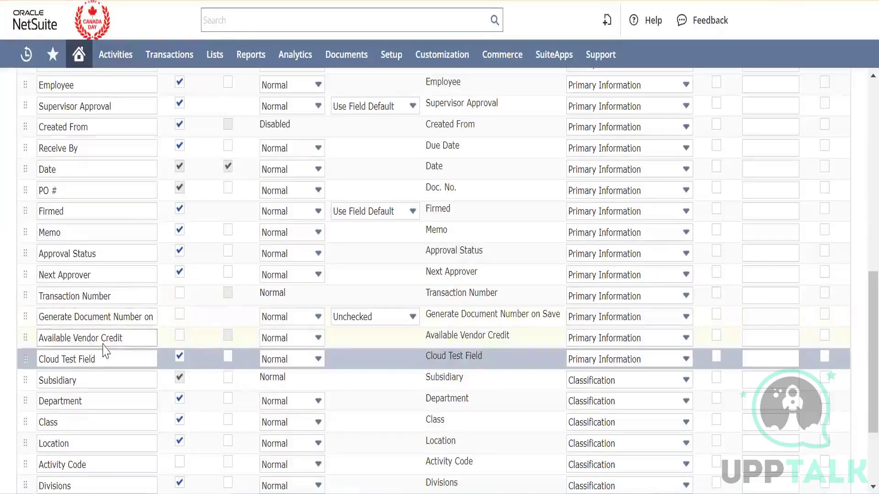
scroll(103, 349, up, 1)
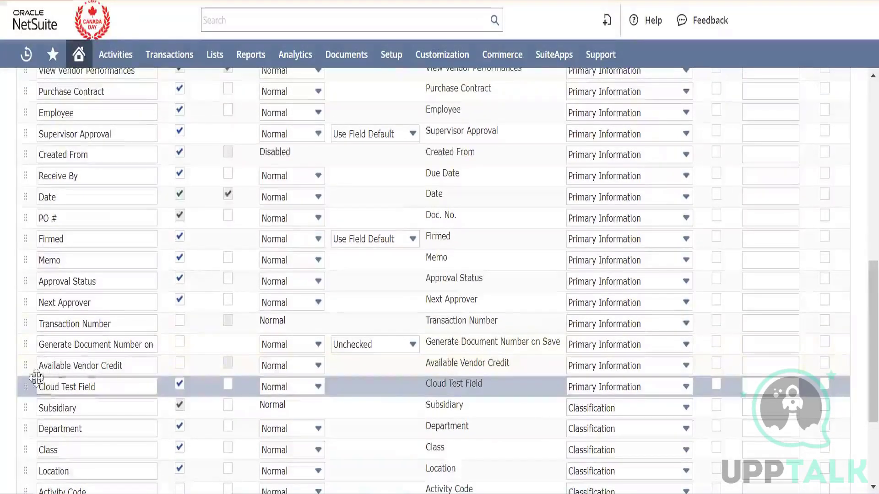
drag(27, 386, 27, 110)
scroll(200, 241, up, 2)
scroll(200, 242, up, 5)
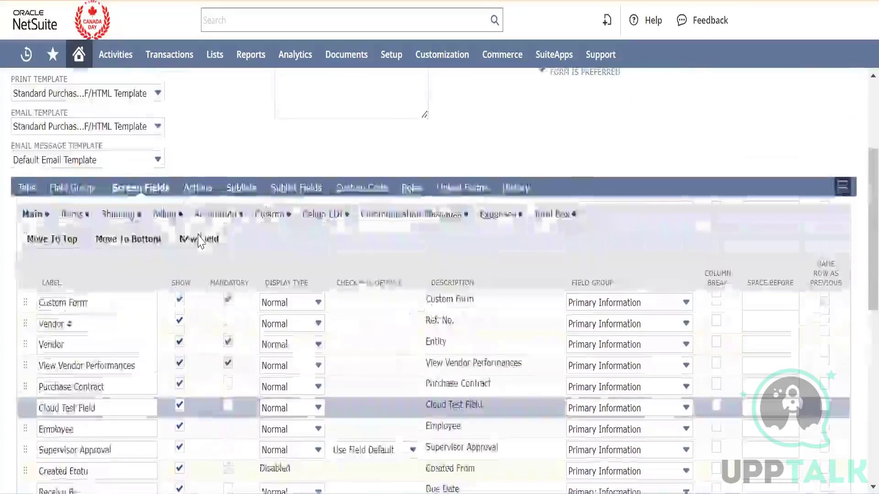
drag(25, 407, 24, 371)
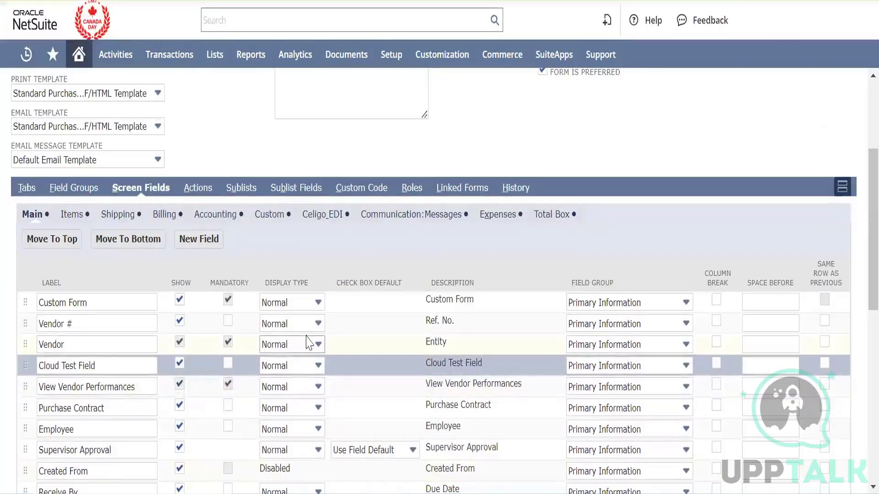
Keep the display type of Cloud Test Field as Normal and save the Cloud Purchase Order form.
click(306, 372)
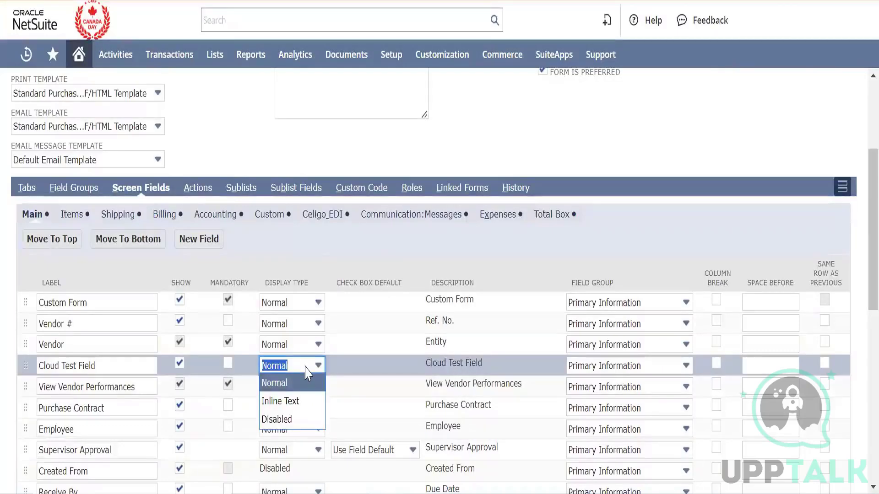
click(294, 389)
click(218, 128)
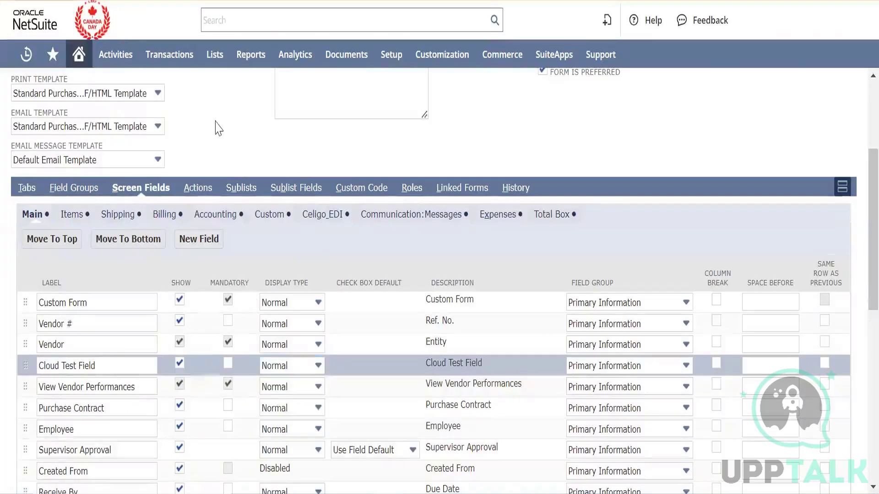
scroll(218, 128, up, 4)
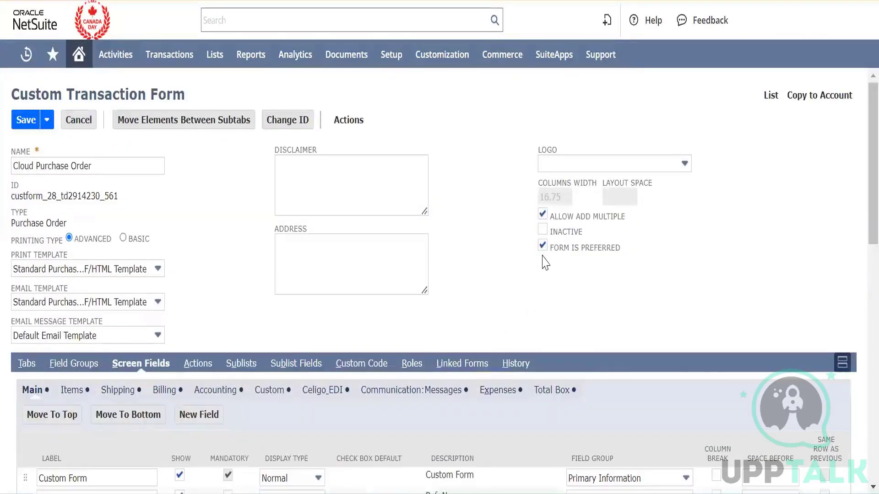
click(22, 121)
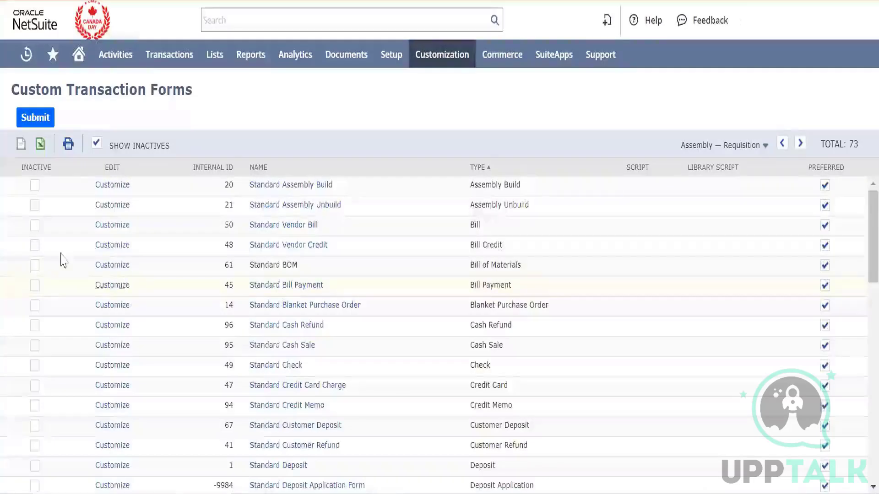
Start a new purchase order and examine the choices offered by Cloud Test Field without picking one.
mouse_move(165, 58)
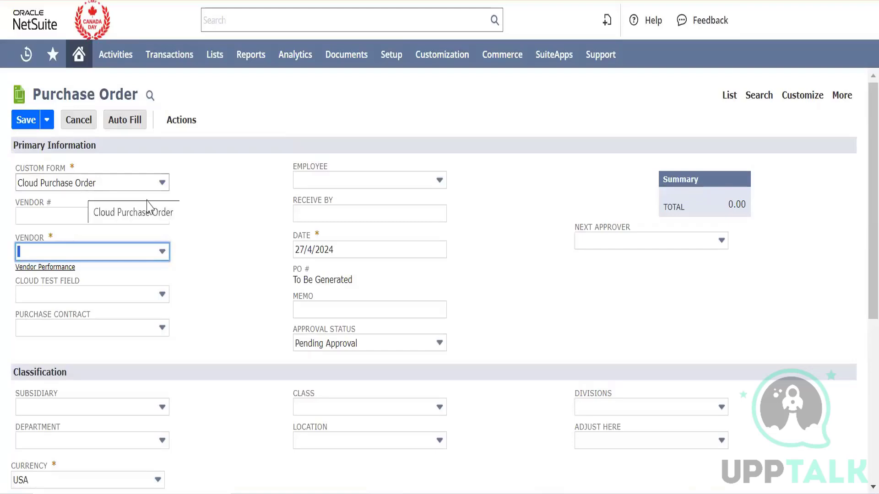
click(111, 296)
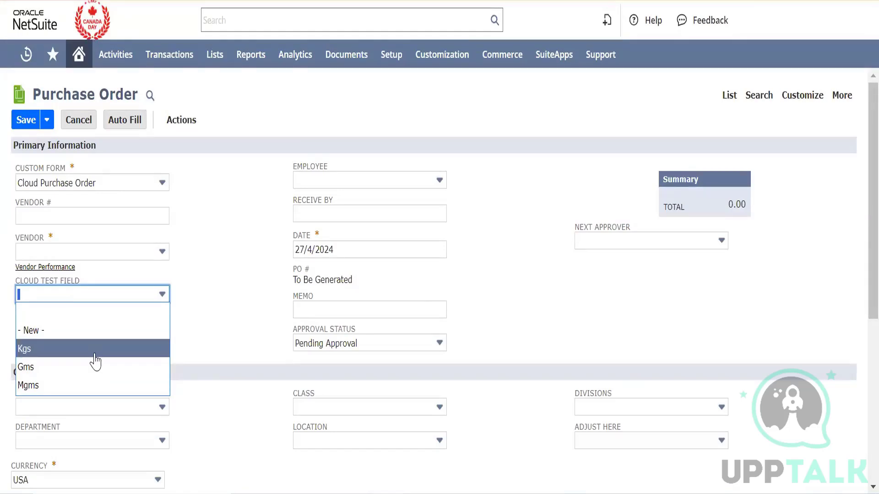
click(226, 319)
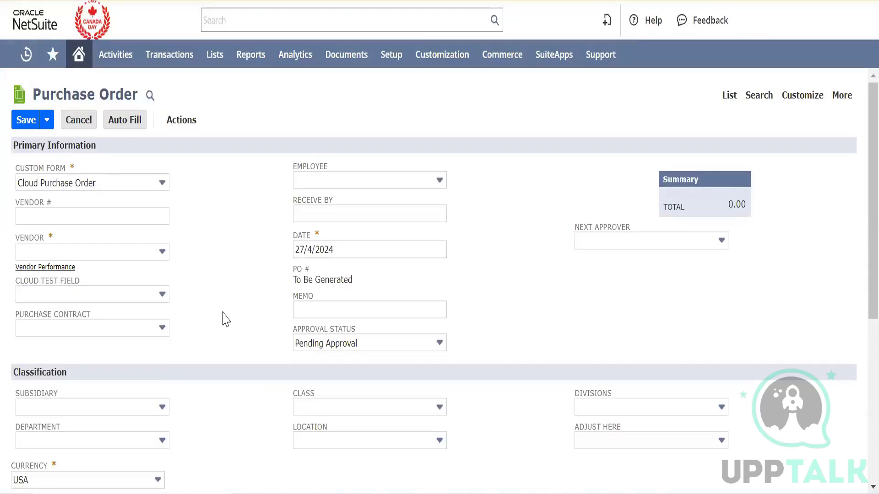
Open the Purchase by Vendor and Open Purchase Orders reports in separate browser tabs and show the Open Purchase Orders report.
mouse_move(244, 61)
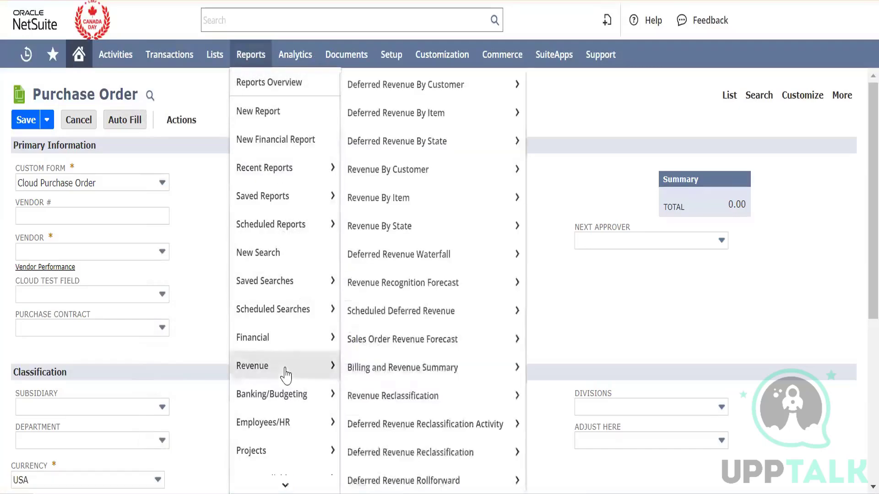
mouse_move(292, 338)
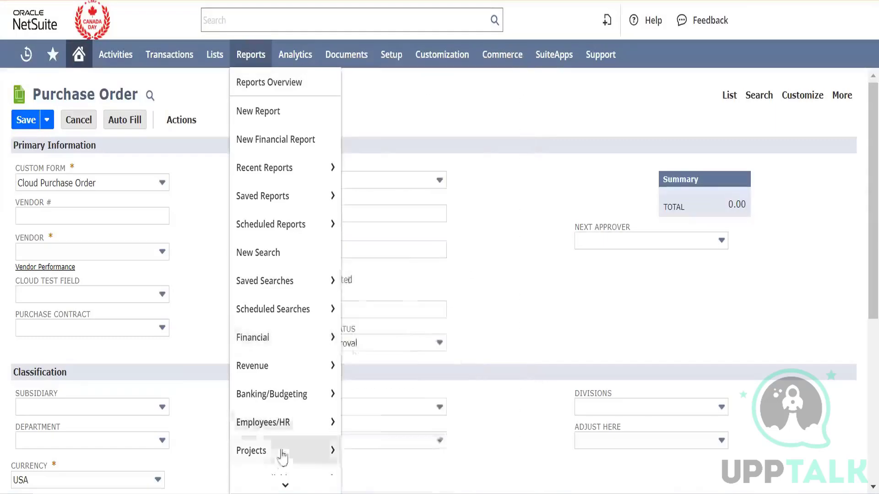
mouse_move(282, 485)
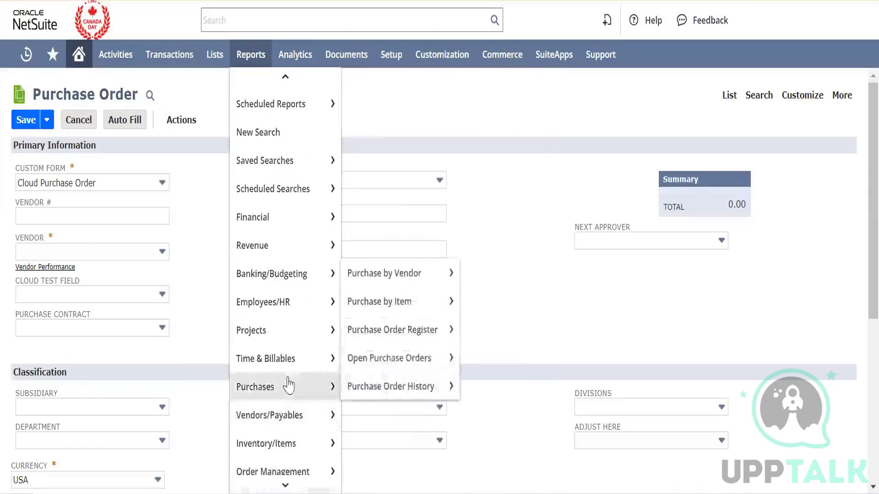
mouse_move(332, 393)
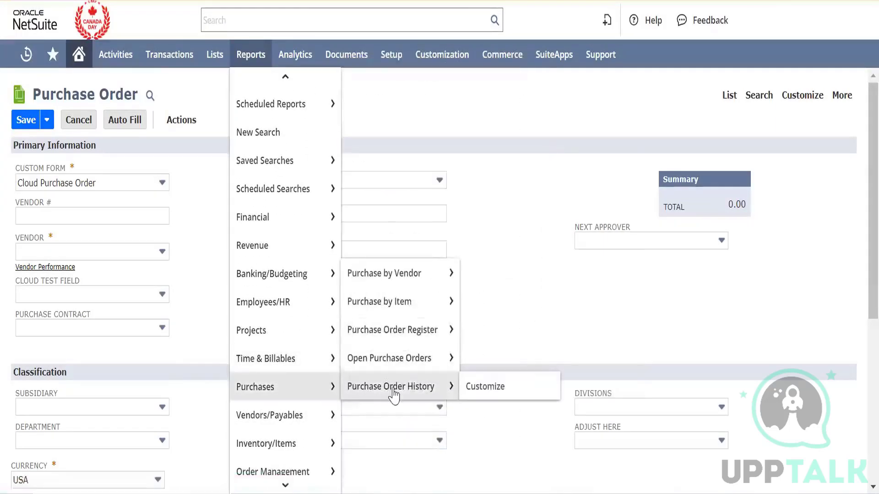
mouse_move(400, 355)
mouse_move(410, 280)
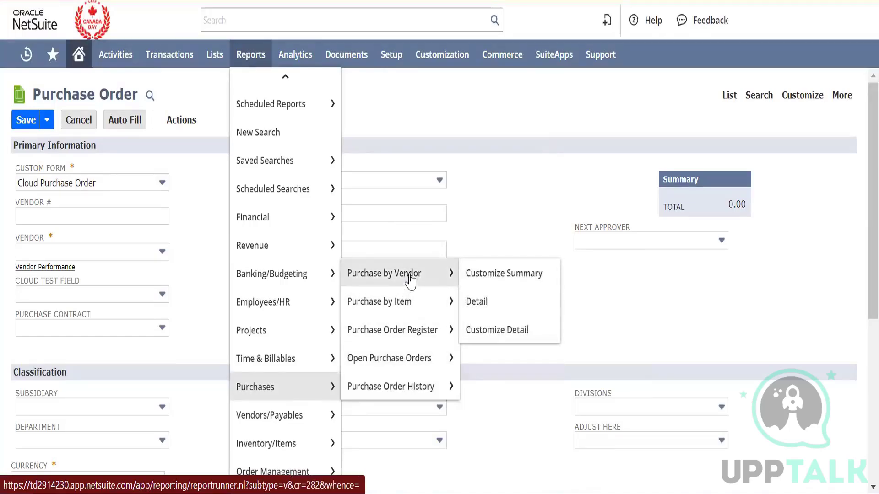
right_click(411, 280)
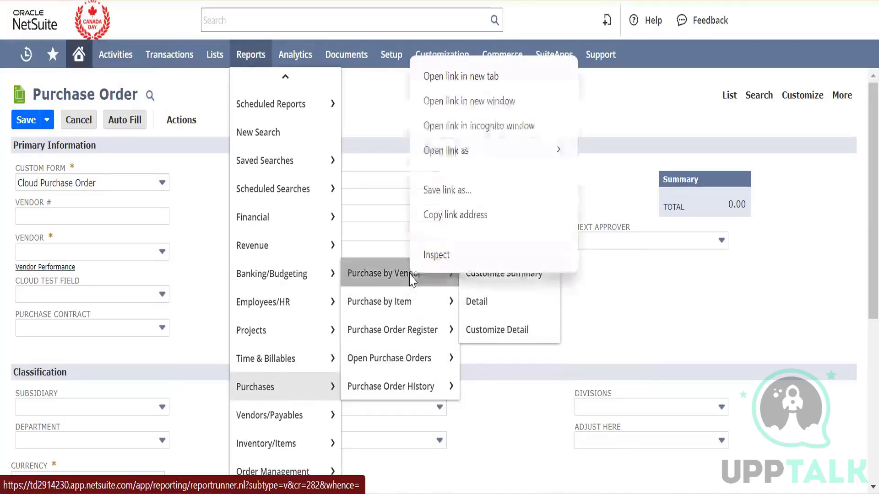
click(470, 84)
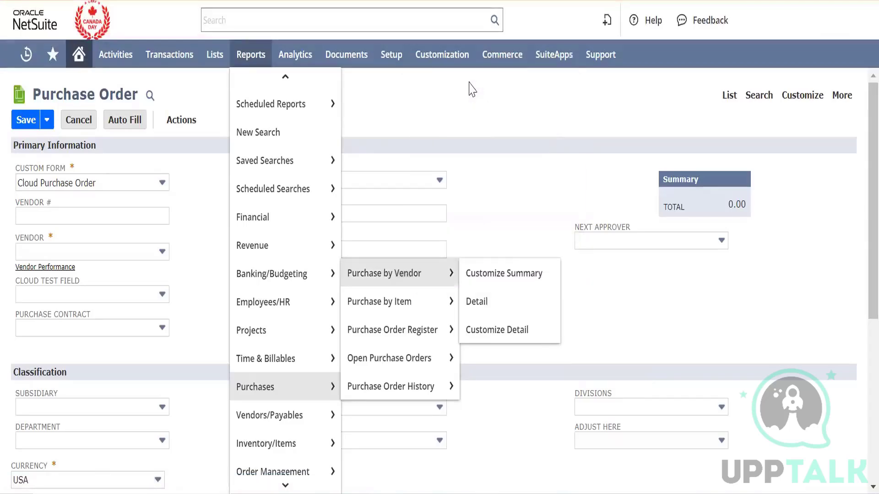
right_click(404, 362)
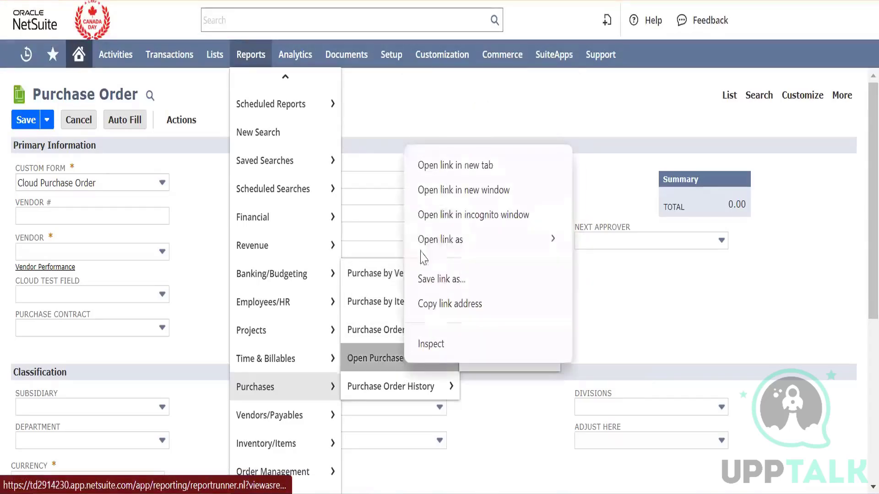
click(450, 175)
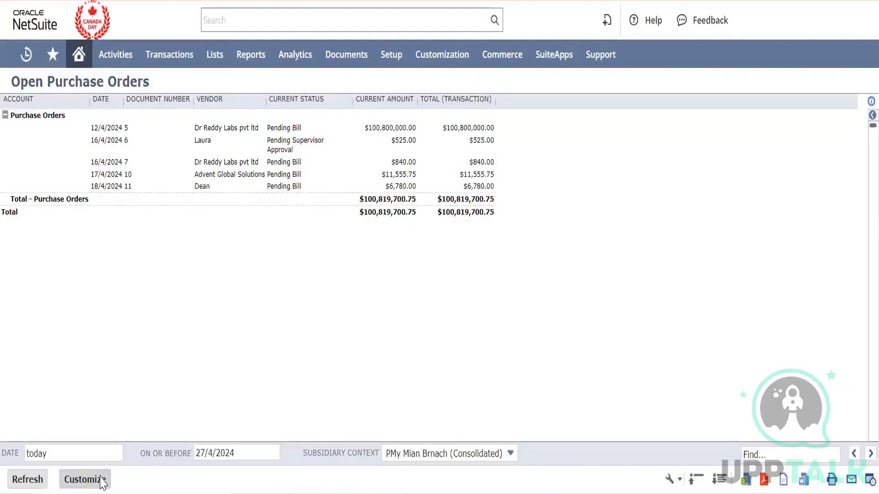
Customize the Open Purchase Orders report and add Cloud Test Field as a column after Date, ahead of Document Number.
click(101, 481)
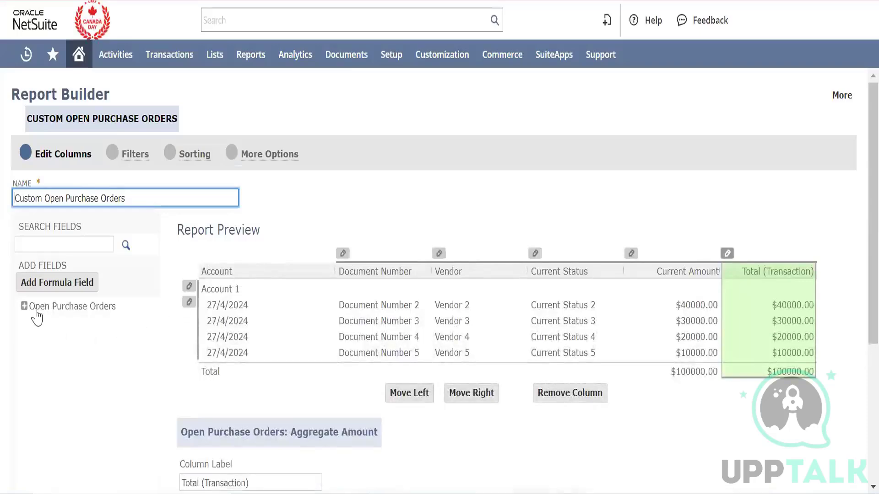
click(25, 306)
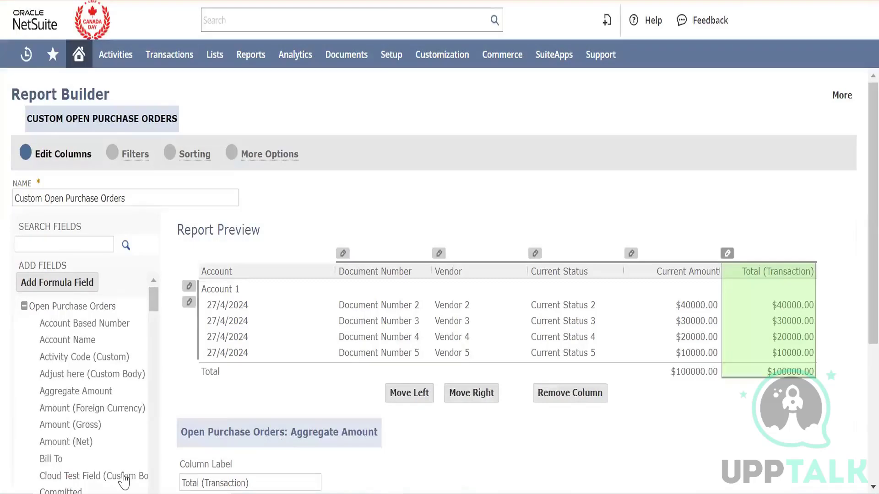
drag(124, 481, 309, 282)
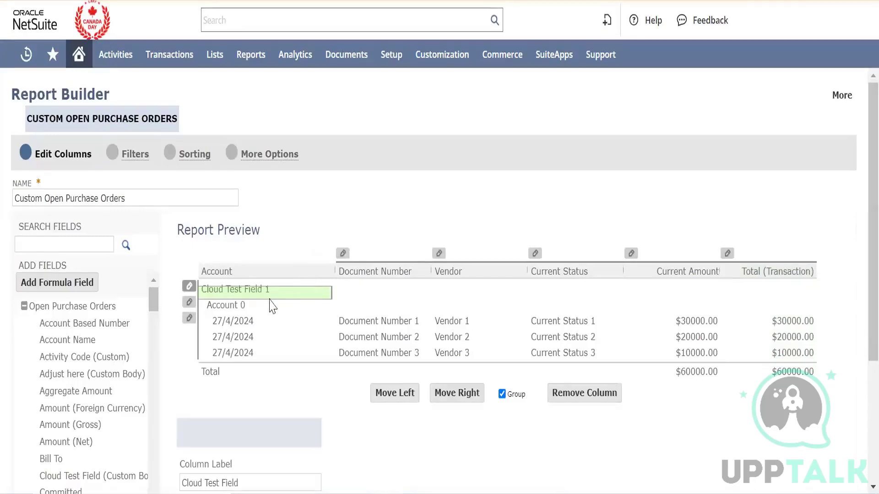
drag(260, 302, 385, 275)
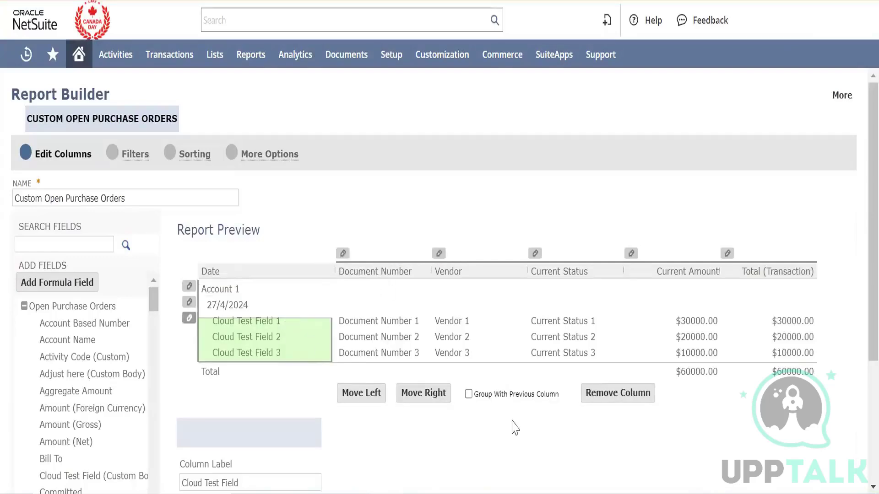
Preview the customized report and check the Cloud Test Field column.
scroll(516, 428, down, 4)
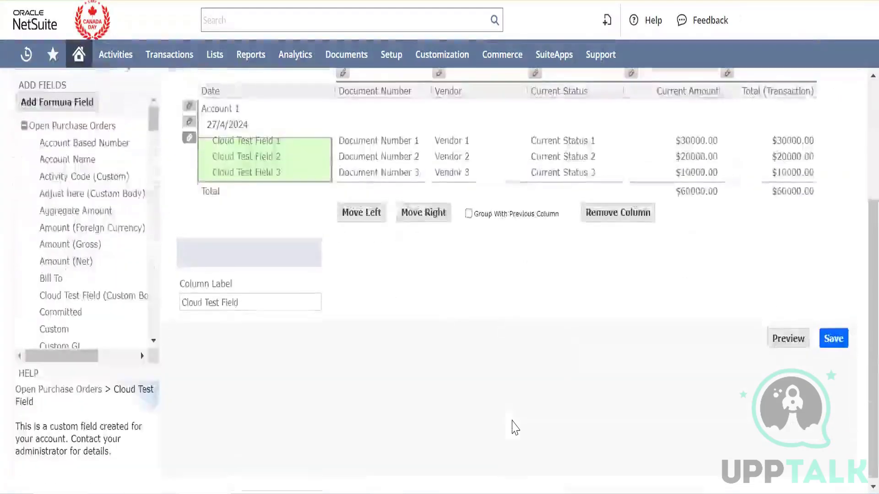
scroll(515, 429, up, 3)
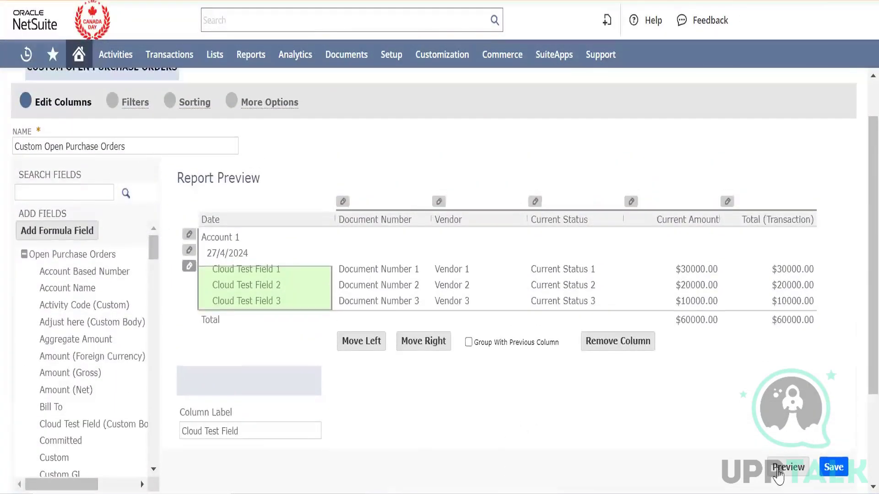
click(778, 468)
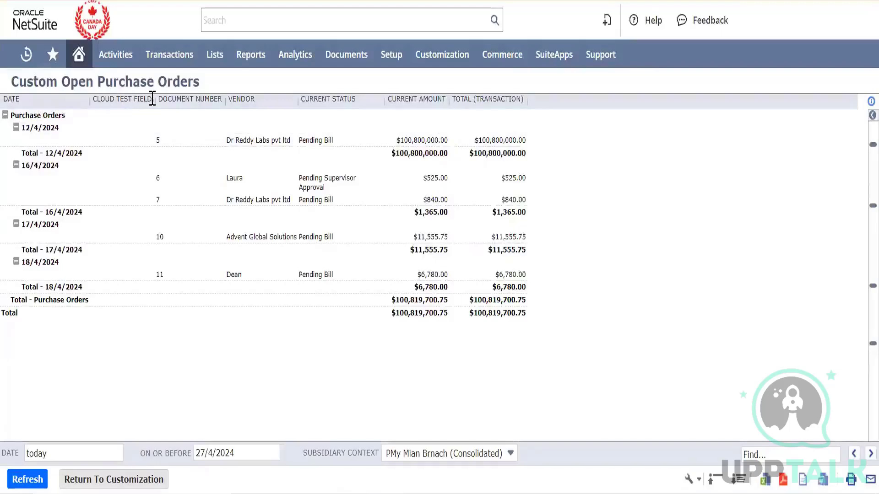
drag(152, 99, 92, 98)
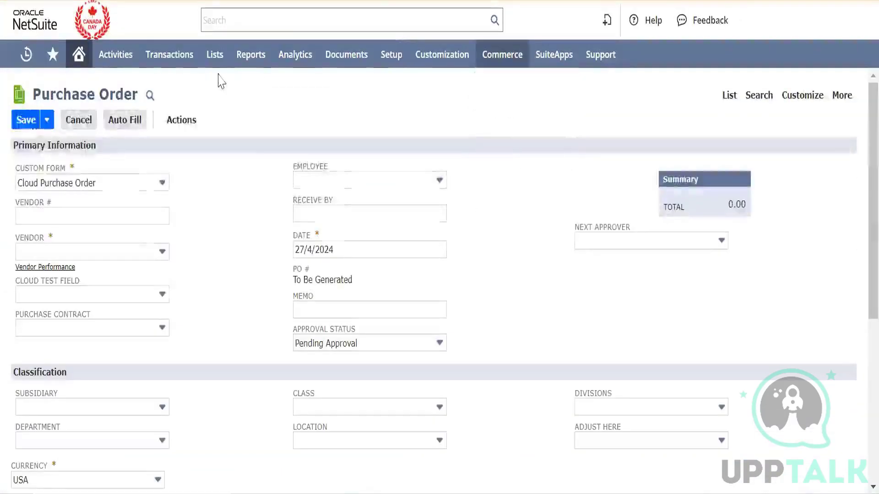
Return to the purchase order page, open the Open Purchase Orders report in a separate browser tab and switch to it.
mouse_move(256, 56)
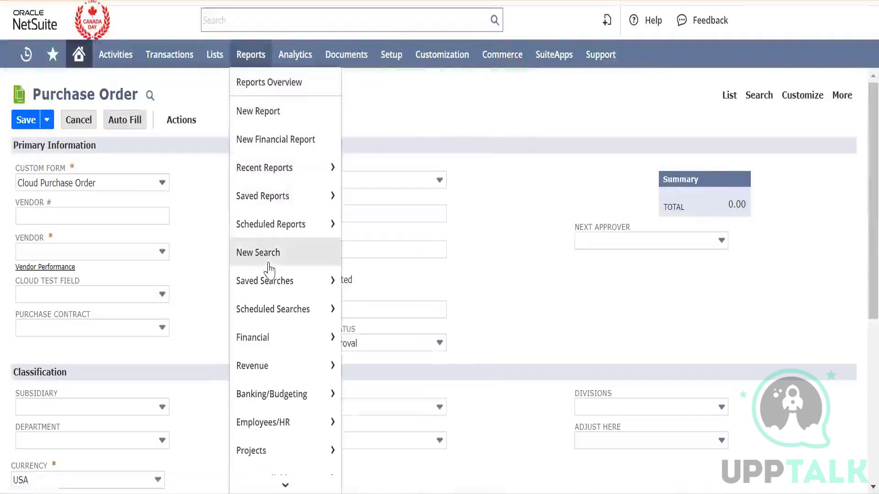
mouse_move(283, 485)
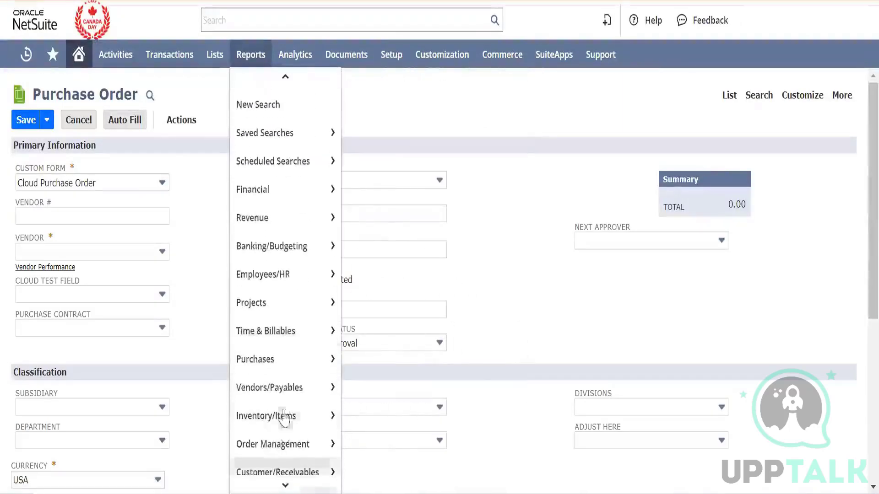
mouse_move(284, 372)
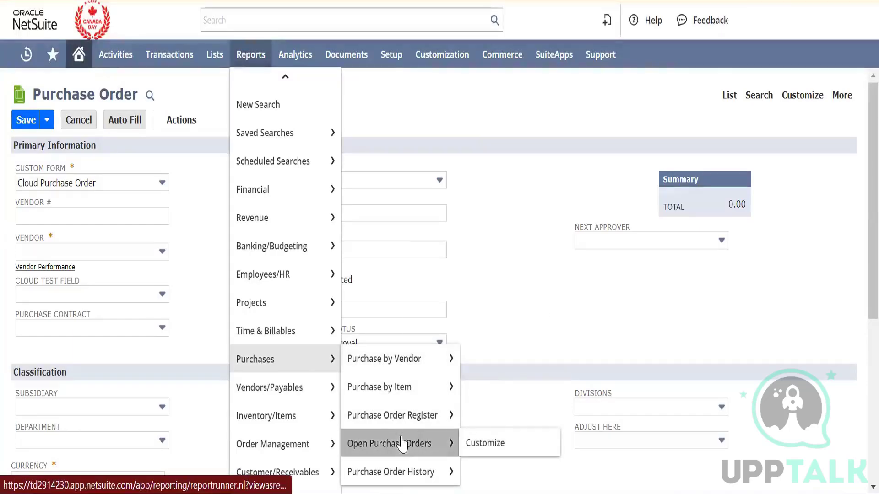
right_click(402, 443)
click(442, 240)
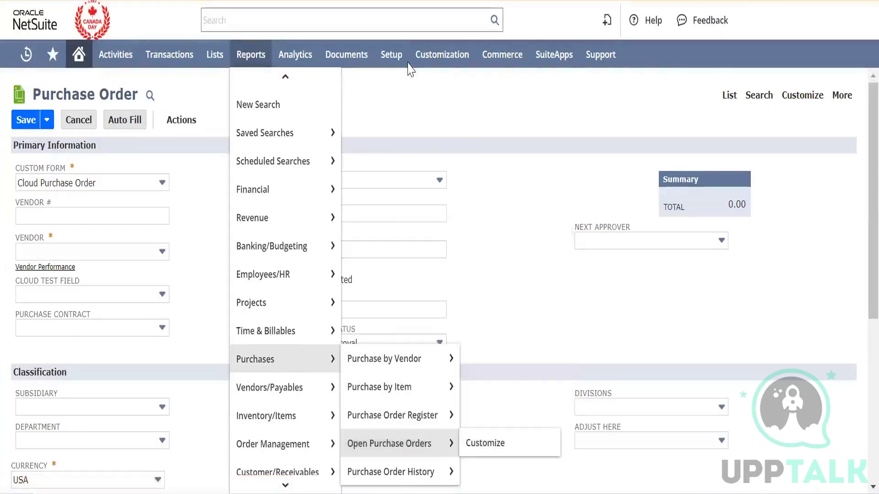
click(389, 1)
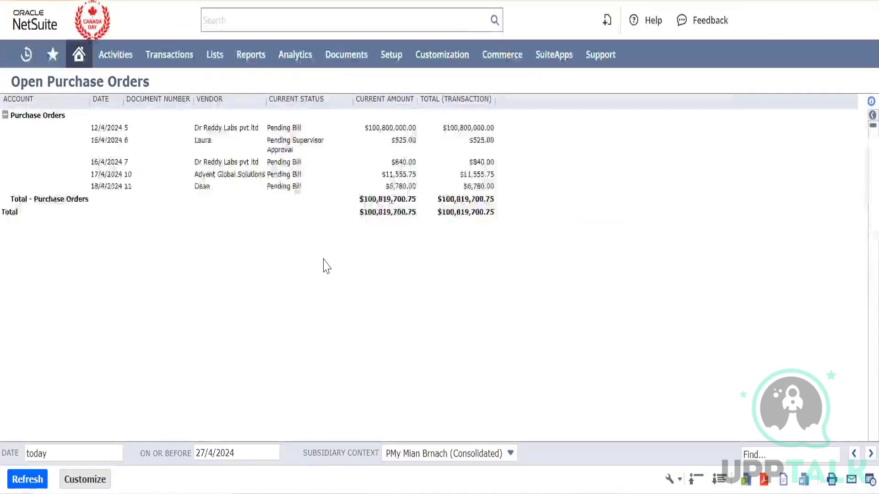
Customize the Open Purchase Orders report, insert Cloud Test Field as a column between Account and Date, and browse the other available fields.
click(82, 480)
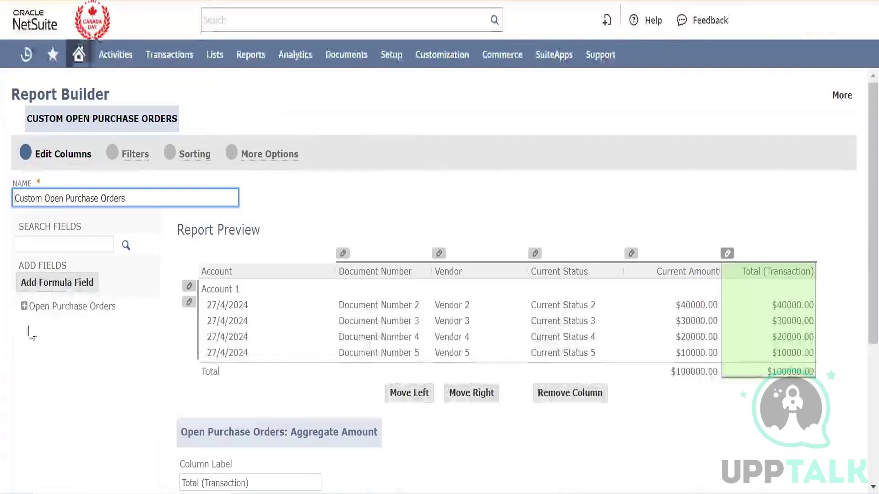
click(23, 309)
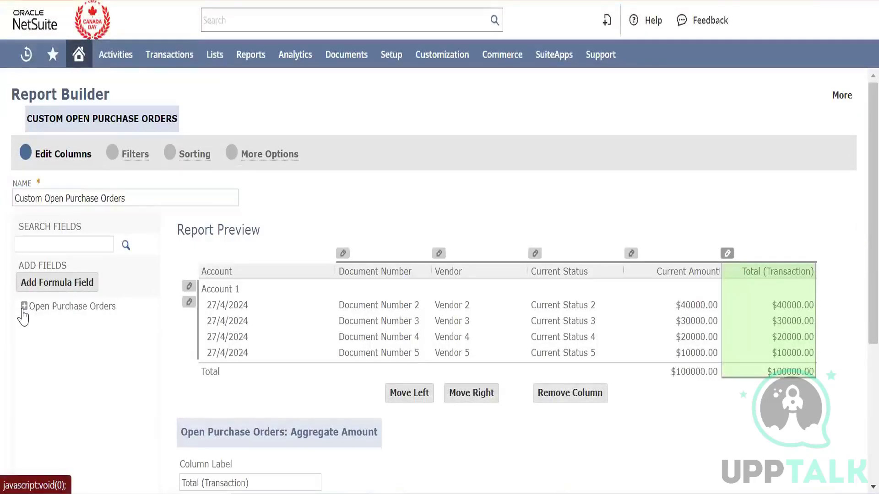
click(23, 308)
scroll(137, 473, down, 2)
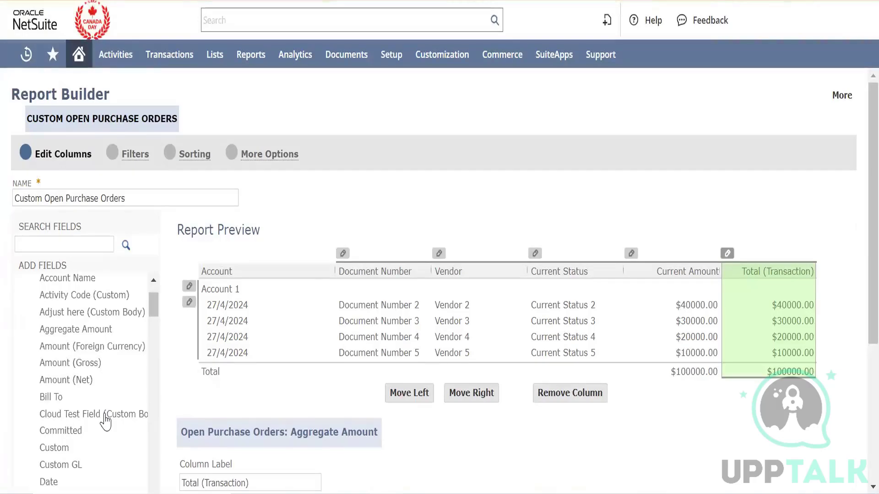
drag(106, 421, 319, 287)
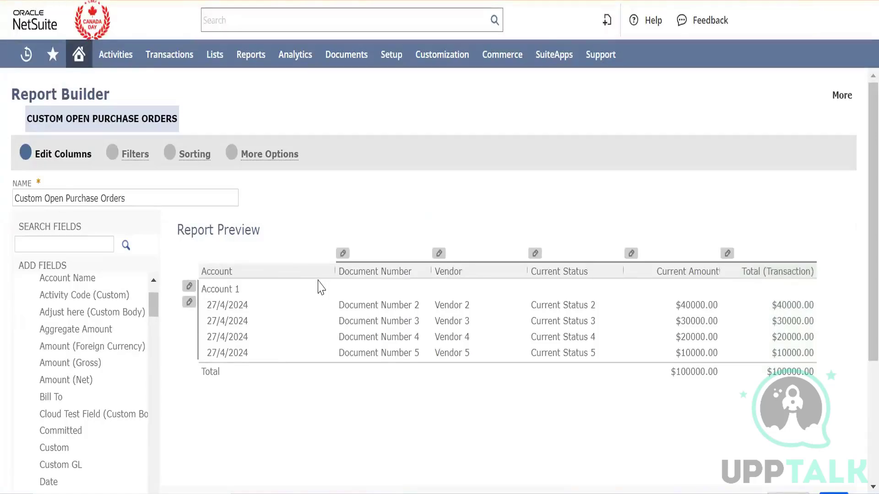
drag(113, 415, 229, 333)
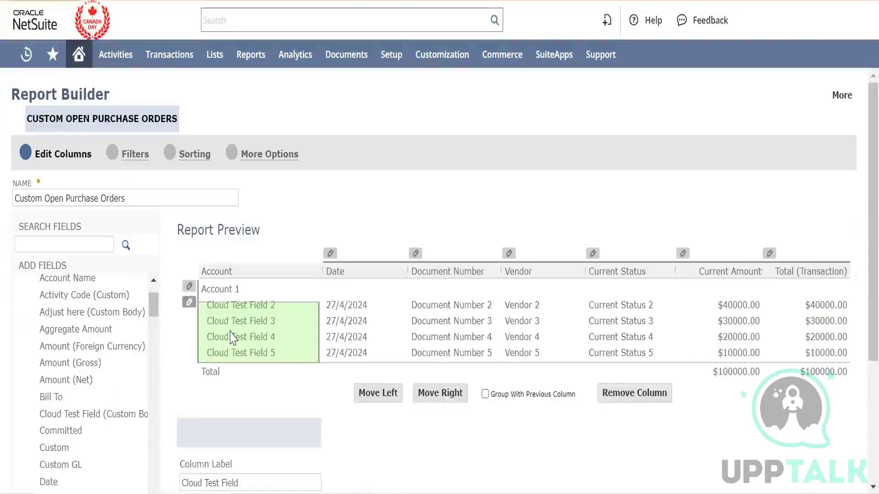
scroll(81, 445, down, 5)
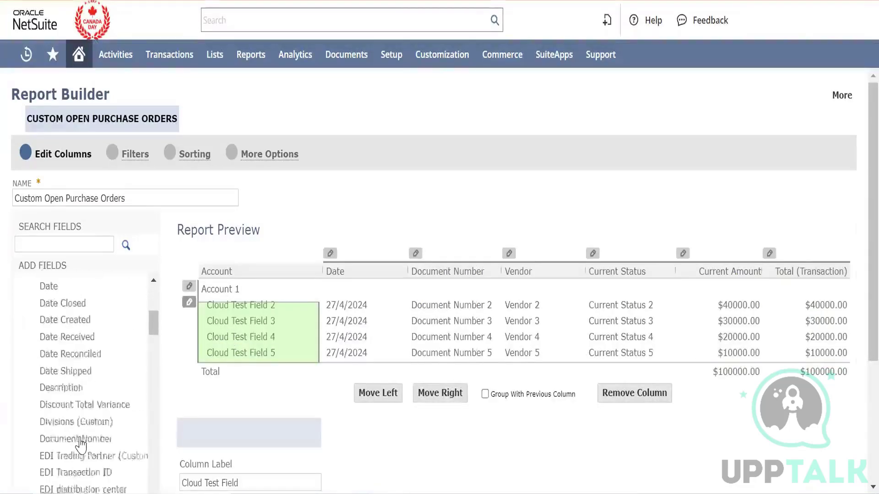
scroll(81, 445, up, 7)
scroll(82, 444, down, 2)
scroll(81, 444, down, 4)
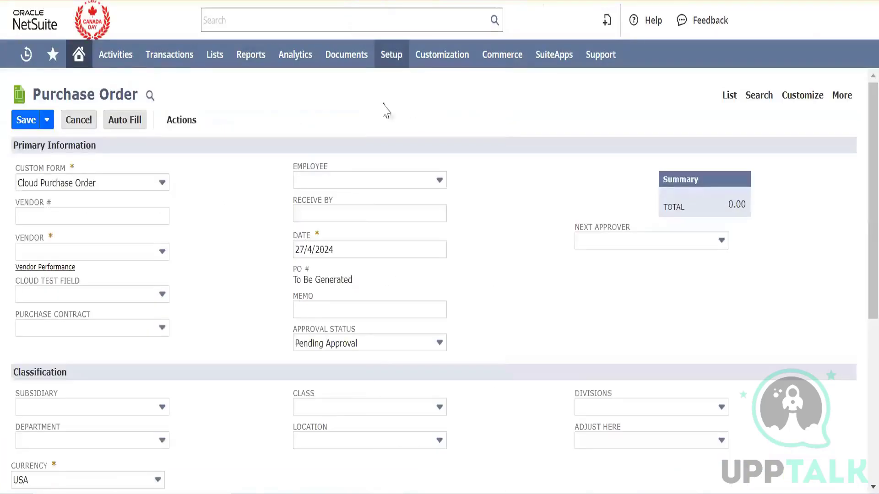
From the purchase order page, open the Import Assistant for CSV records.
mouse_move(442, 54)
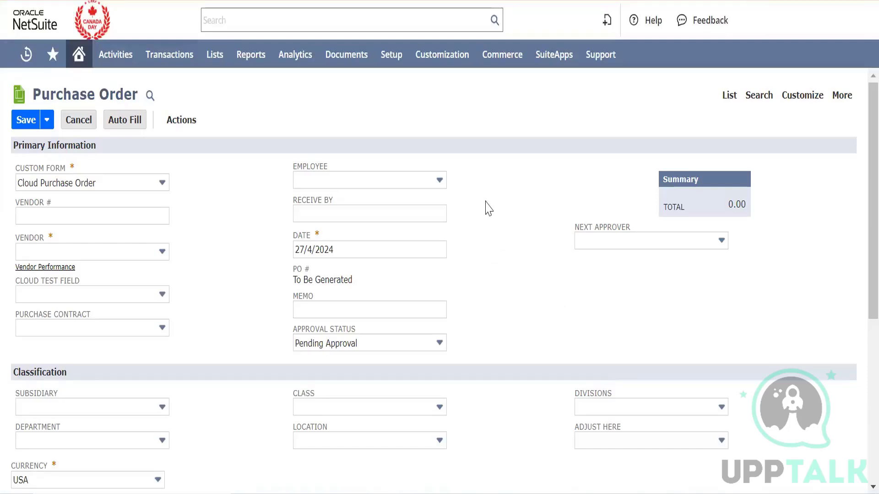
mouse_move(398, 57)
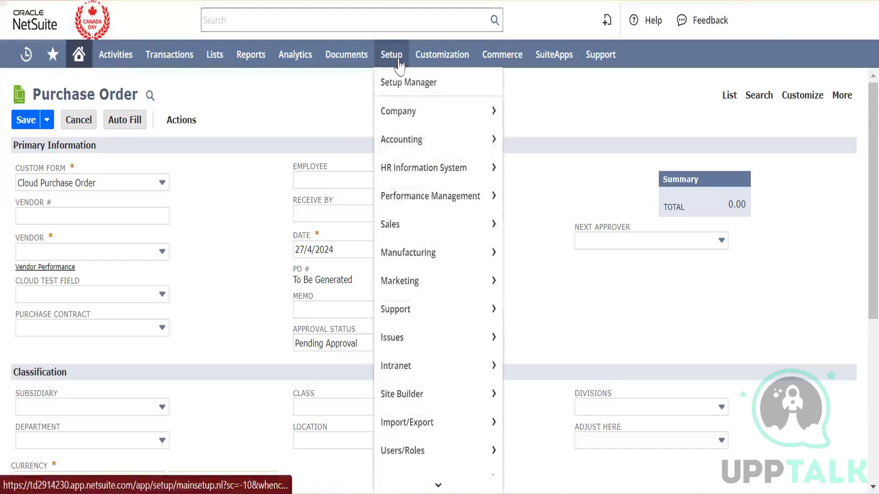
mouse_move(414, 234)
mouse_move(426, 421)
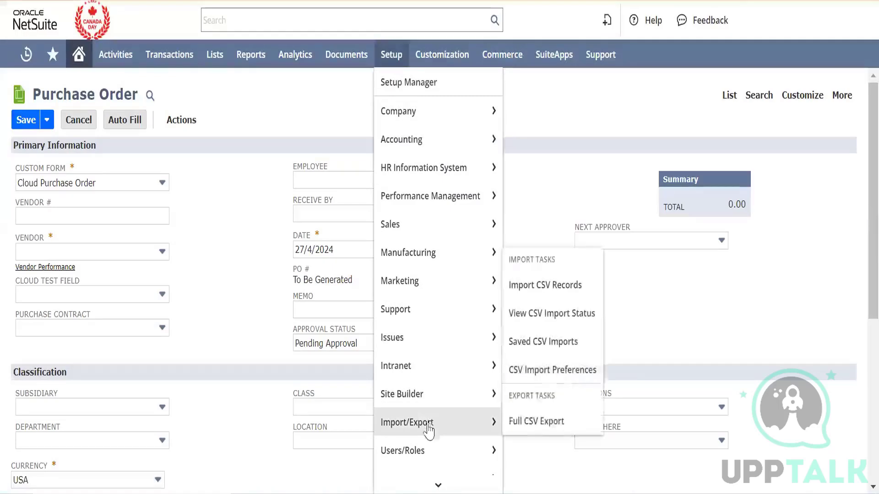
click(549, 298)
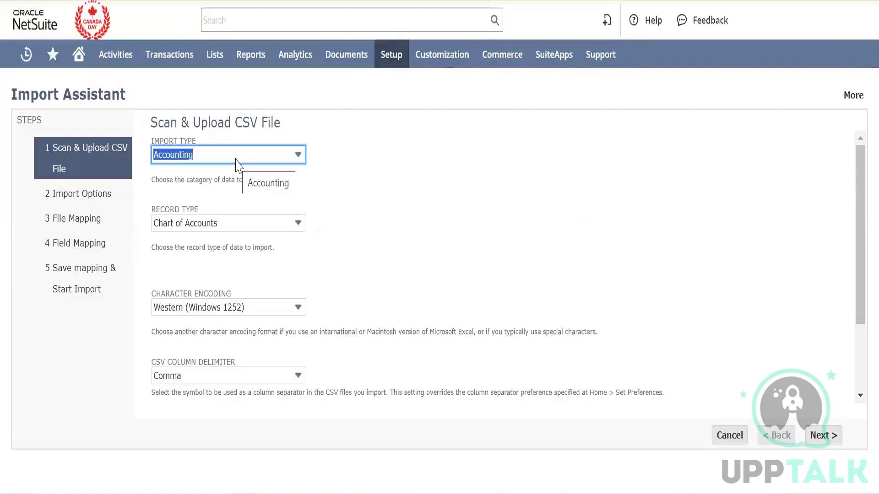
click(440, 252)
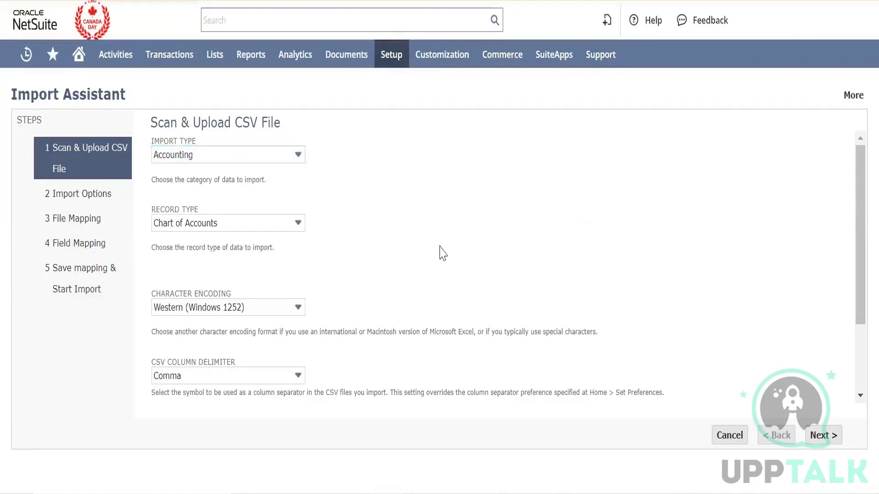
Examine the record types available for the Accounting import type without changing the selection.
click(281, 227)
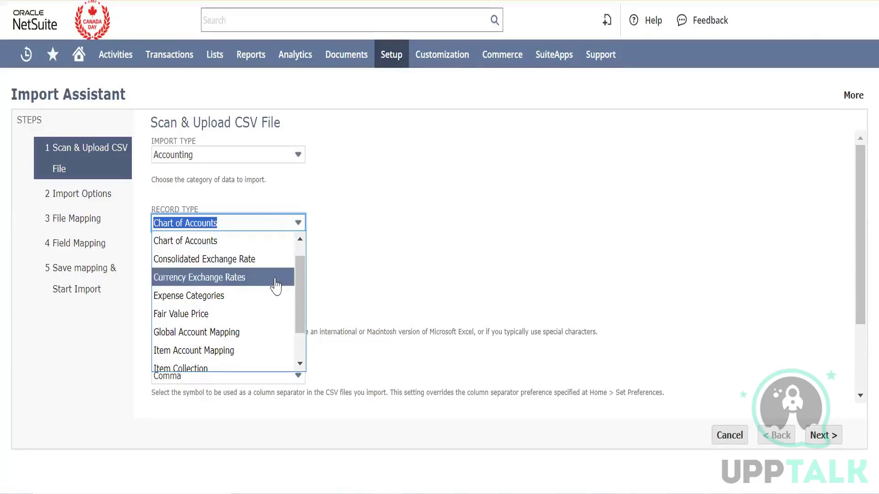
scroll(275, 286, down, 1)
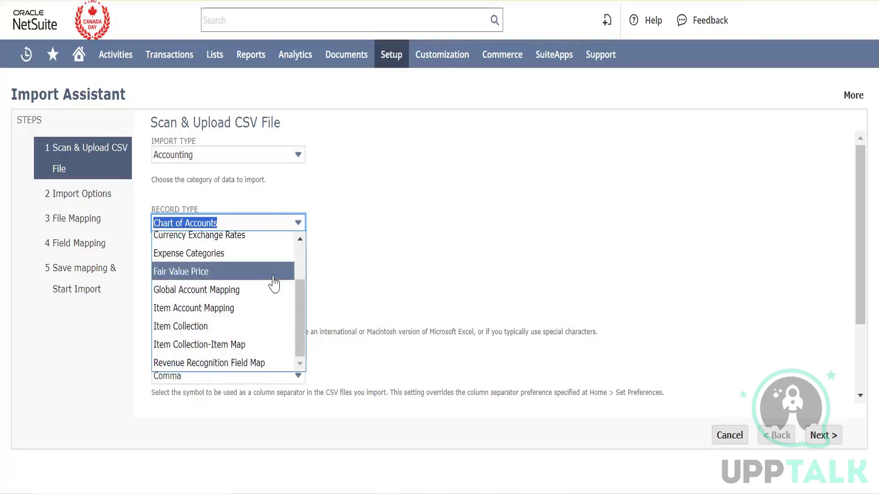
scroll(274, 283, up, 2)
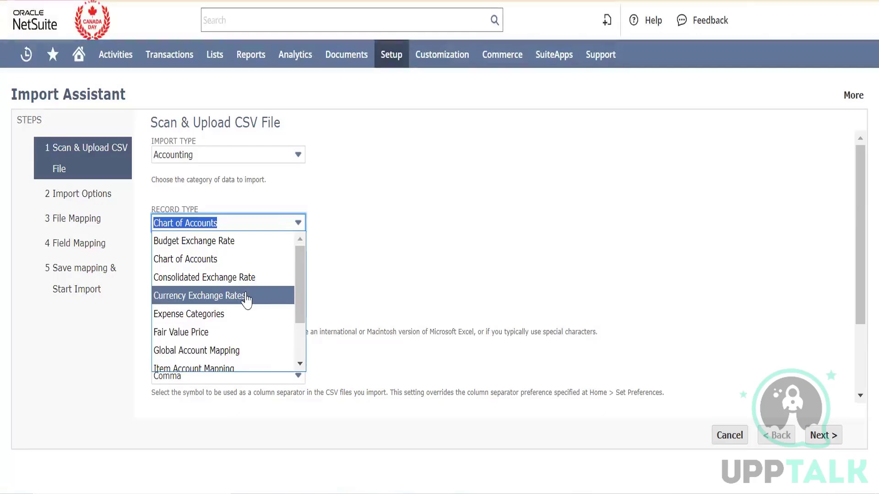
click(458, 270)
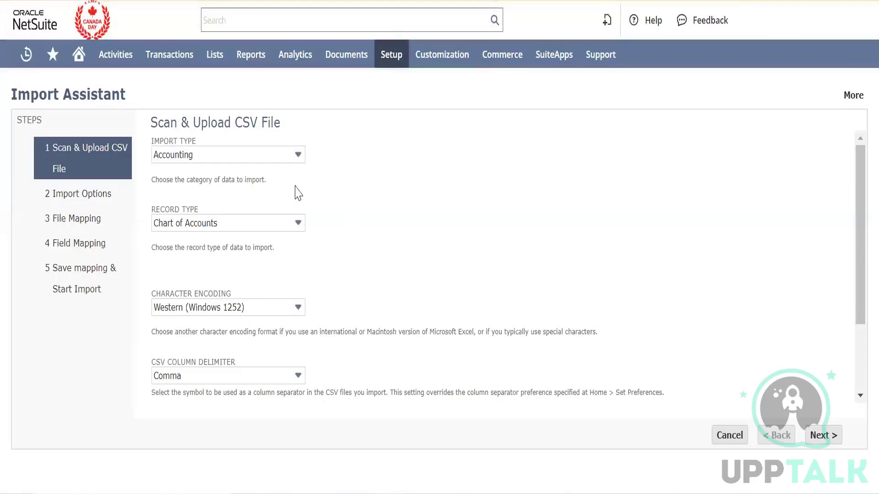
Set the import type to Classification and examine the record types it offers.
click(255, 157)
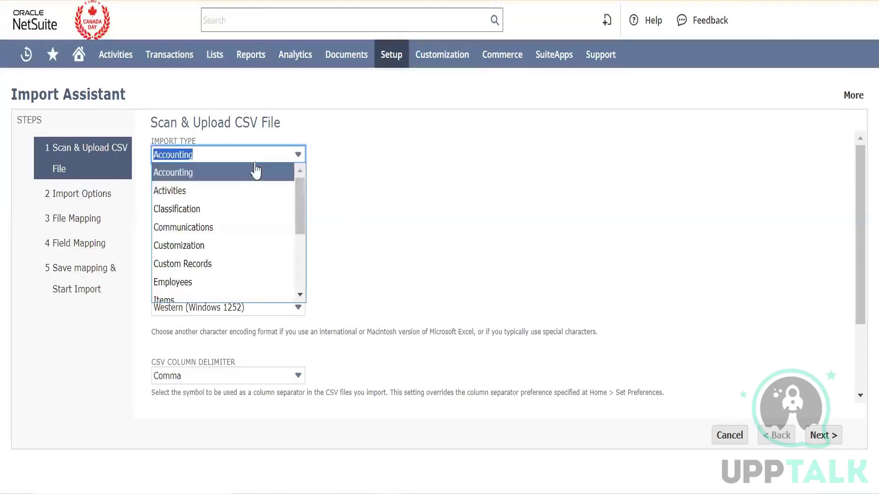
click(248, 209)
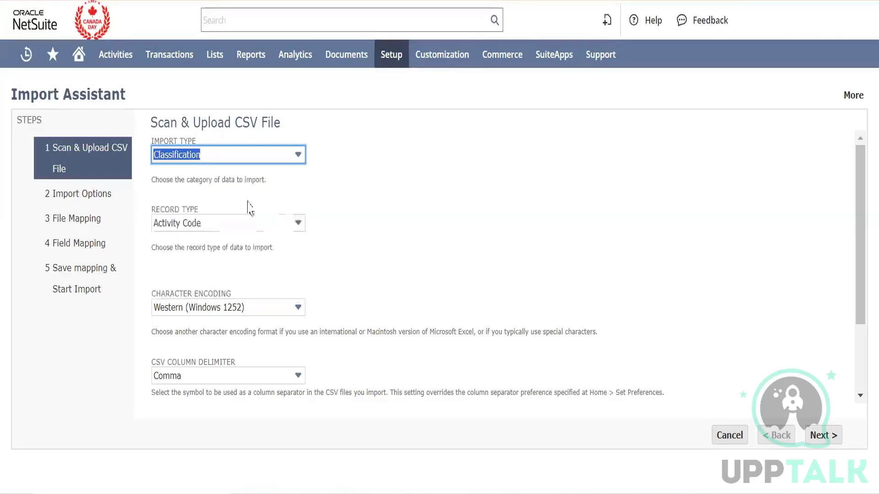
click(246, 225)
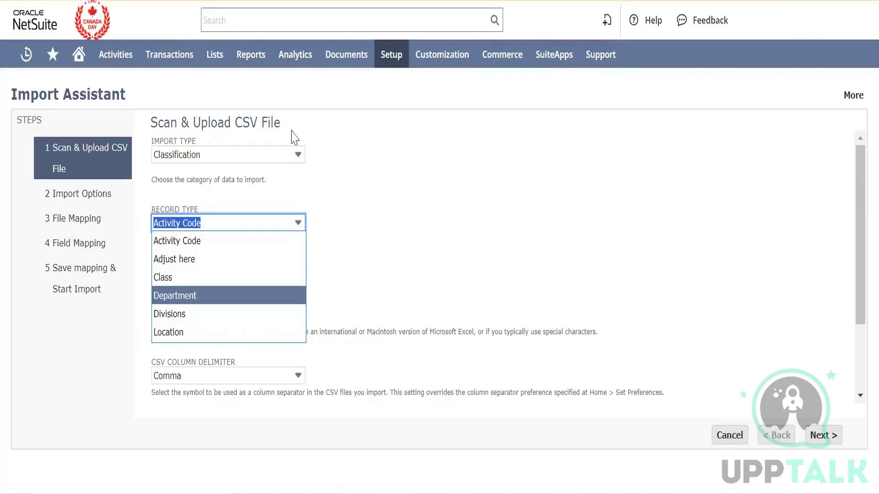
Set the import type to Custom Records and open its list of record types.
click(249, 155)
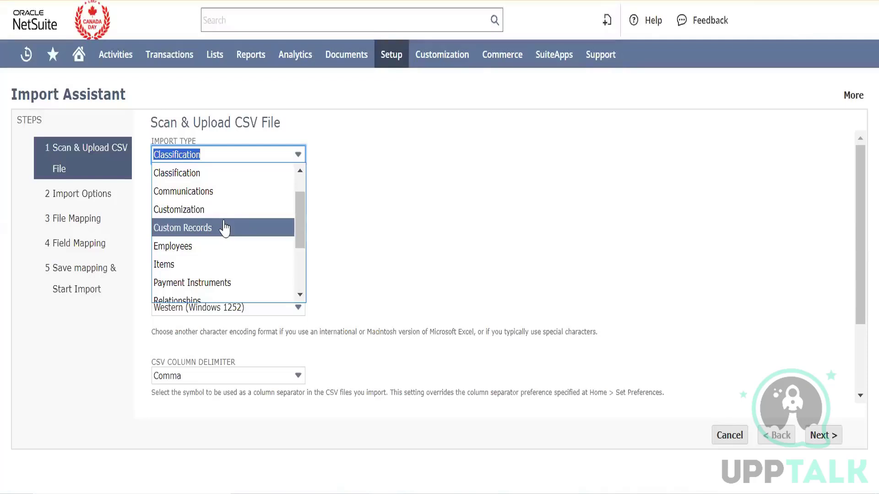
click(224, 228)
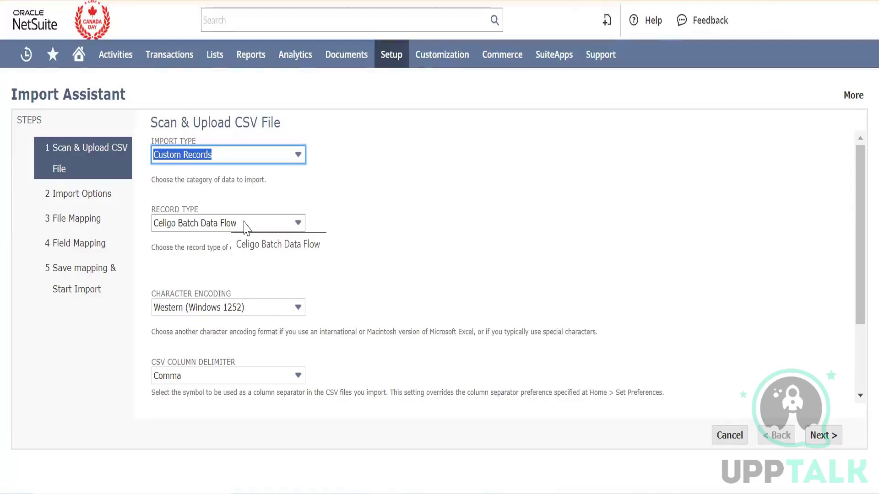
click(245, 224)
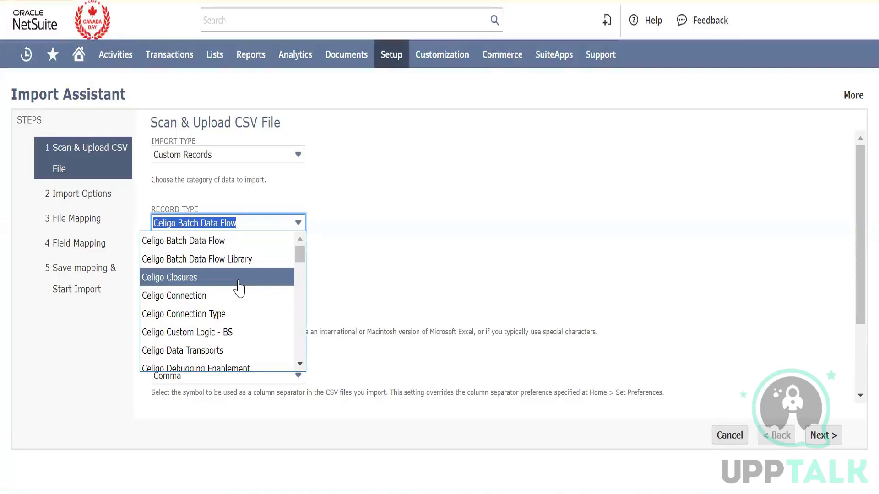
Examine the custom record types available for import down to the end of the list, keeping the current record type.
scroll(239, 289, down, 3)
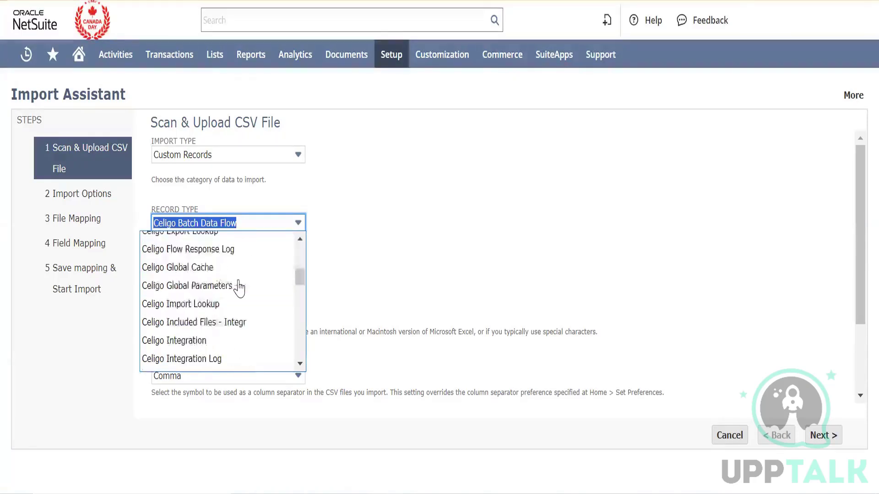
scroll(239, 289, down, 3)
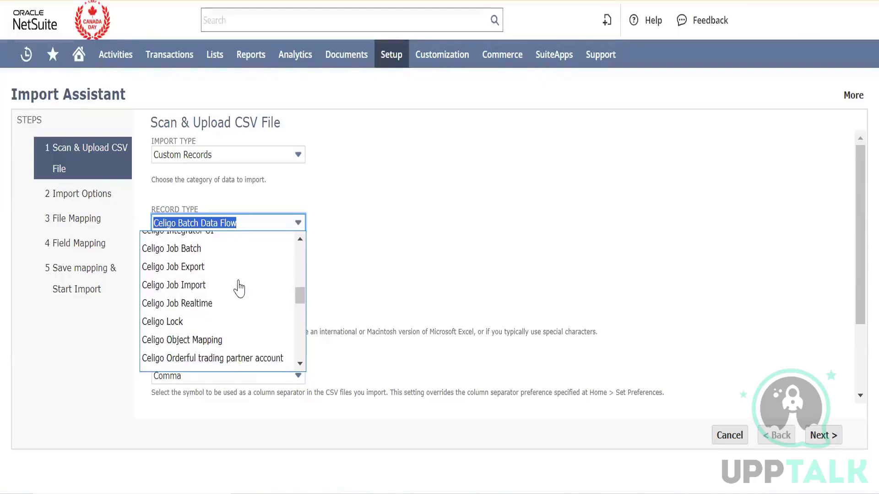
scroll(239, 288, down, 12)
scroll(237, 288, down, 1)
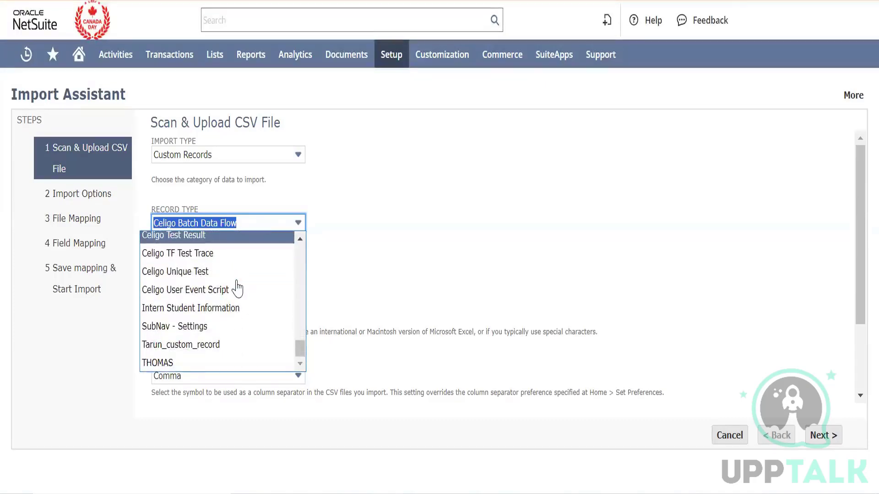
click(428, 173)
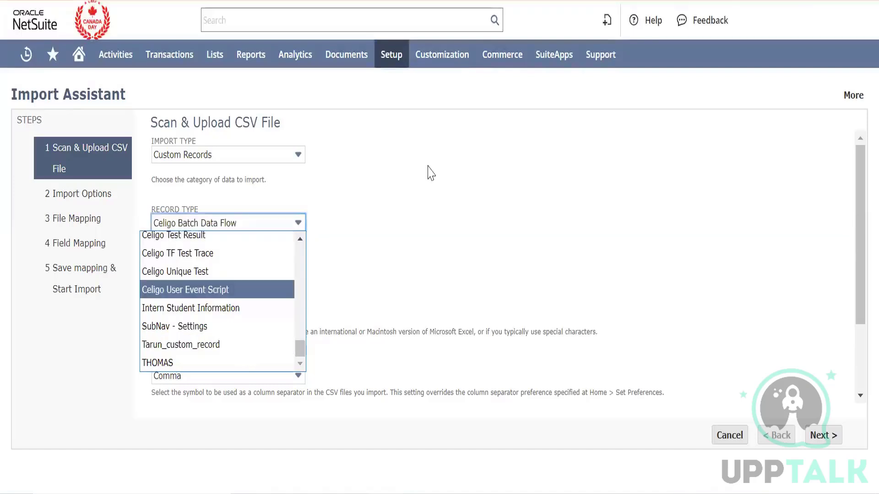
Set the import type to Relationships and examine the record types it offers.
click(281, 155)
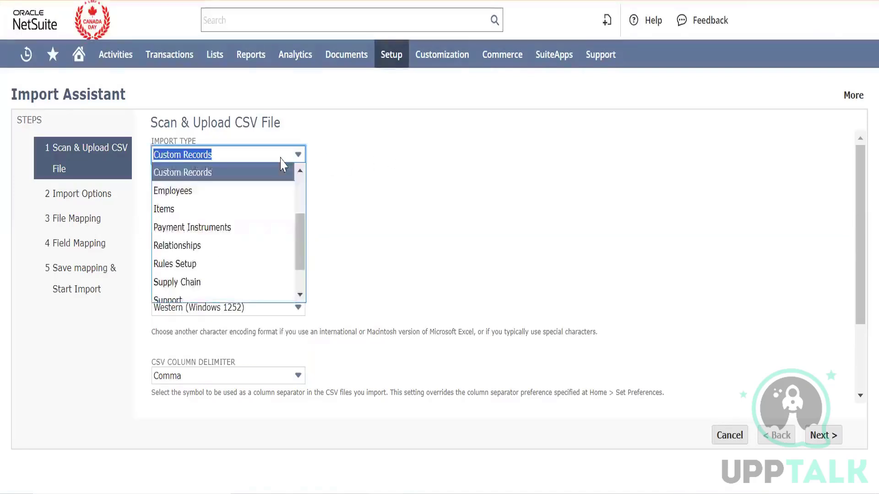
click(259, 247)
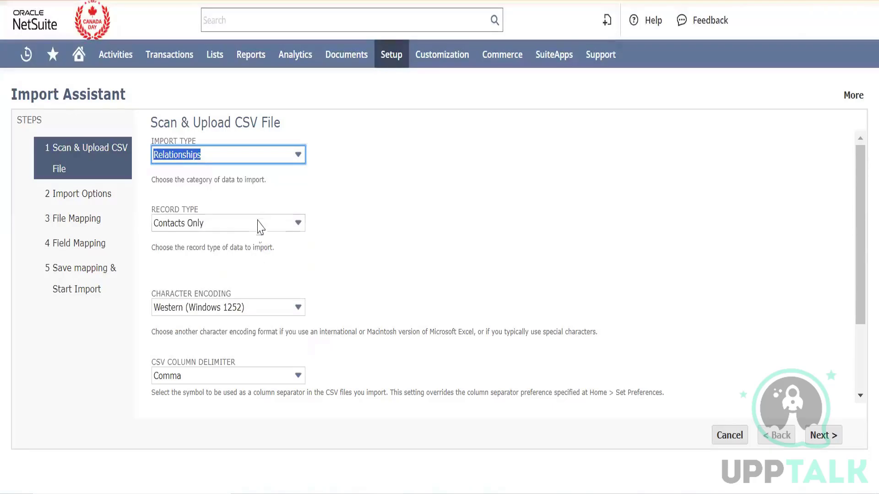
click(261, 224)
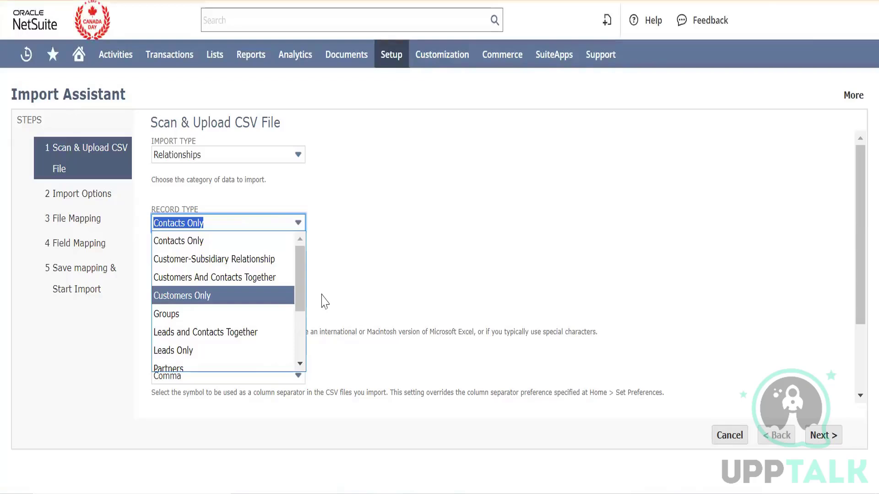
scroll(302, 289, down, 2)
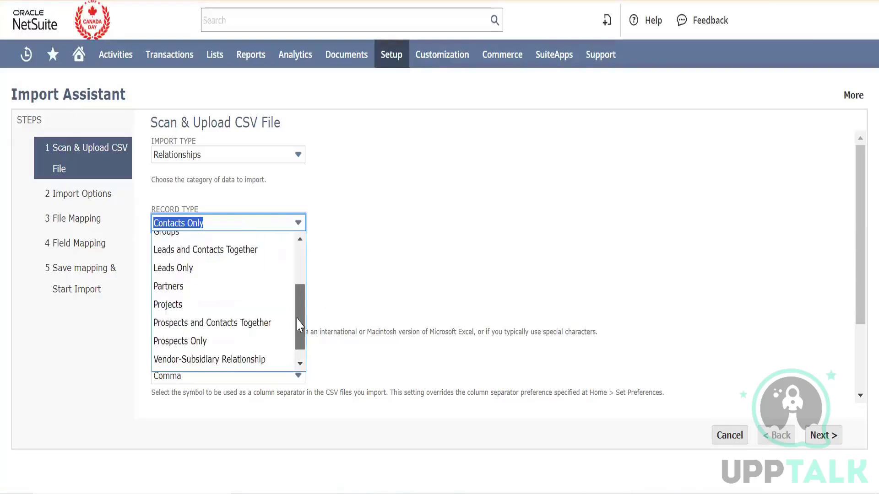
click(421, 260)
Set the import type to Items and examine its record types, keeping Inventory Item.
click(281, 157)
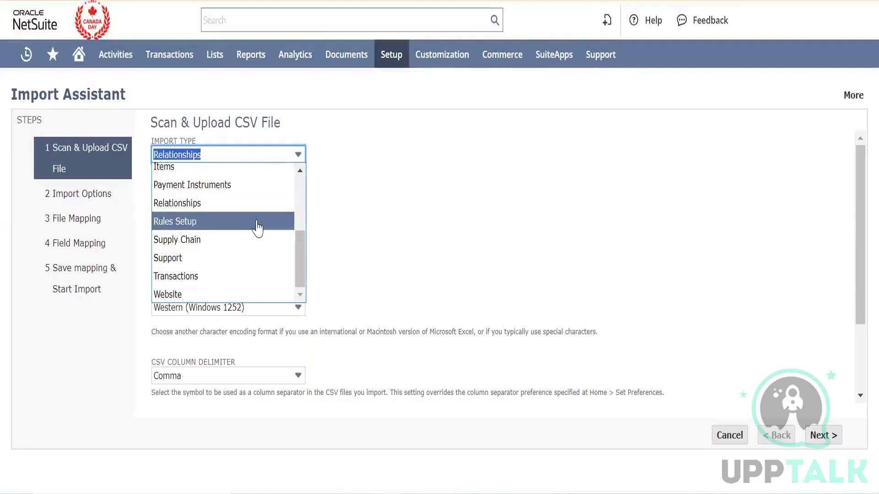
click(257, 175)
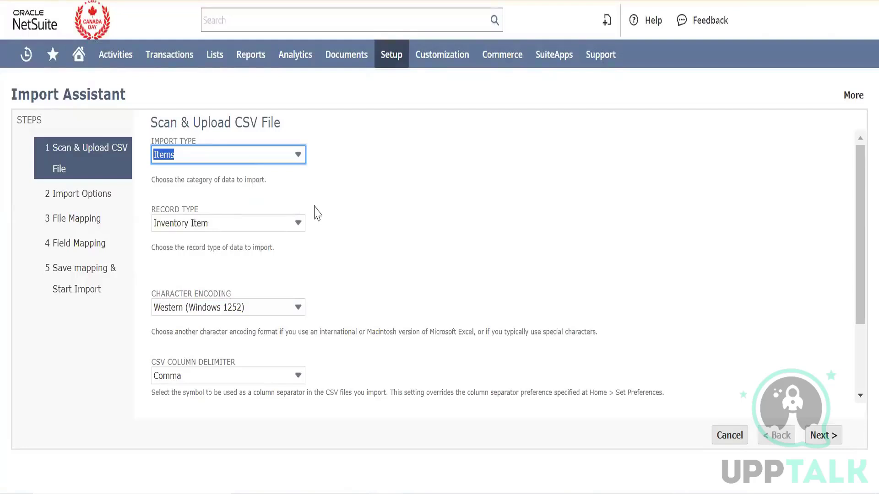
click(278, 227)
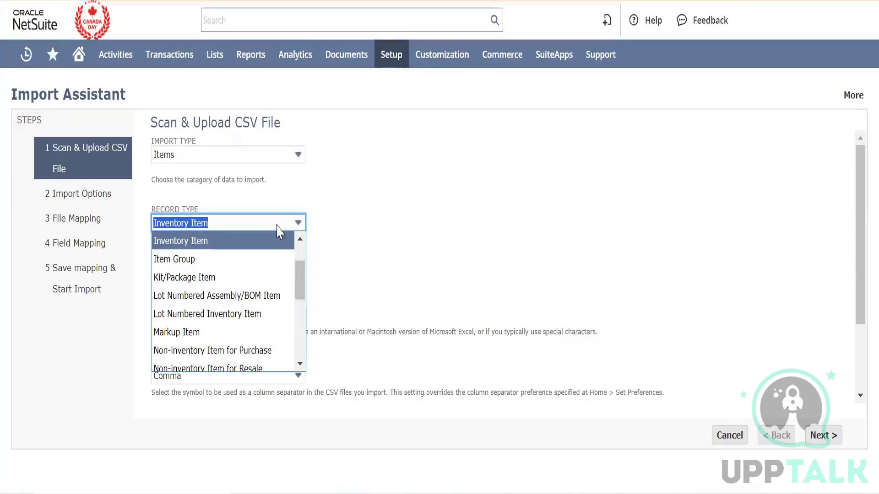
click(382, 257)
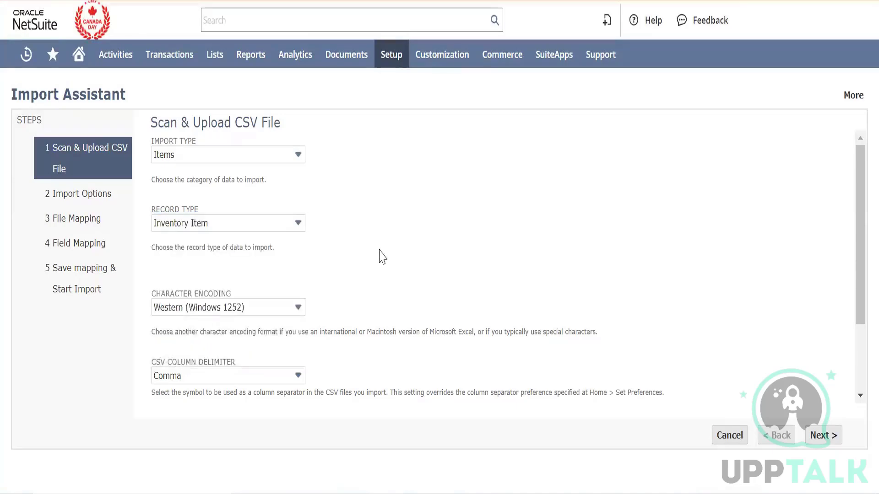
Open the Fixed Asset Template workbook from the CSV template files in Excel and enlarge it to full screen.
scroll(382, 238, down, 2)
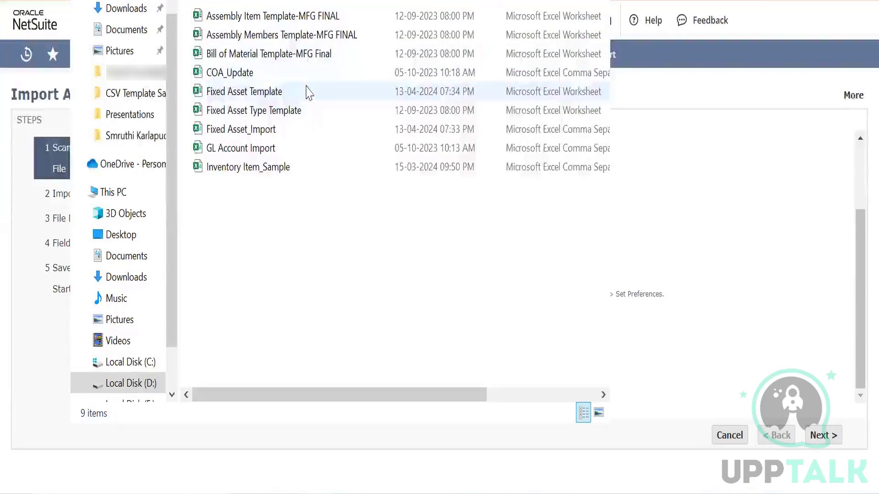
double_click(309, 92)
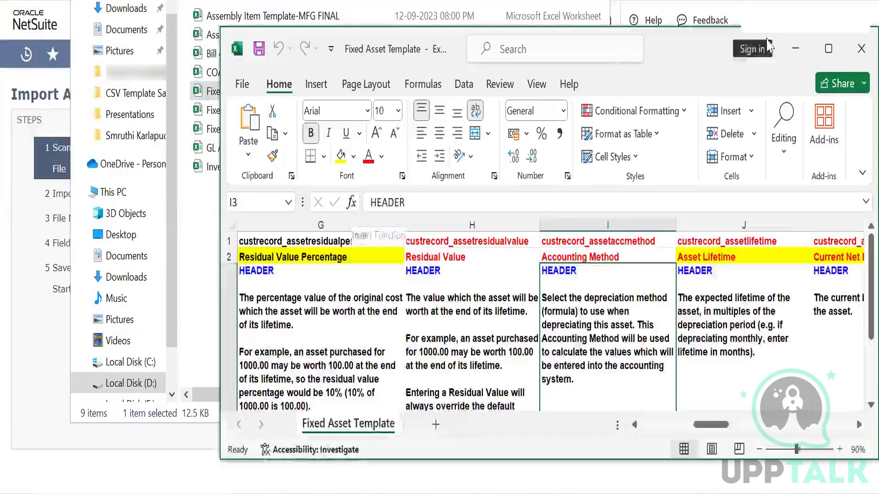
click(825, 49)
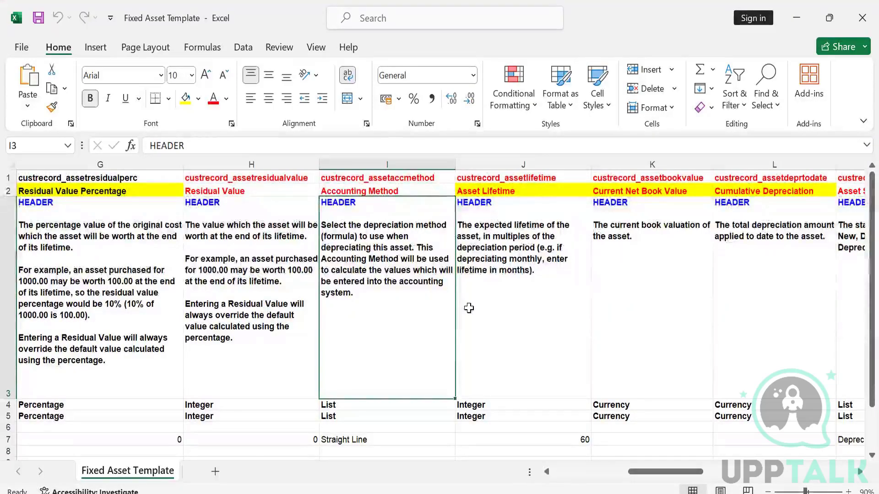
Examine the field labels in row 2 of the template, from Accounting Method back to the Name column.
key(Up)
key(Left)
key(Left)
key(Left)
key(Left)
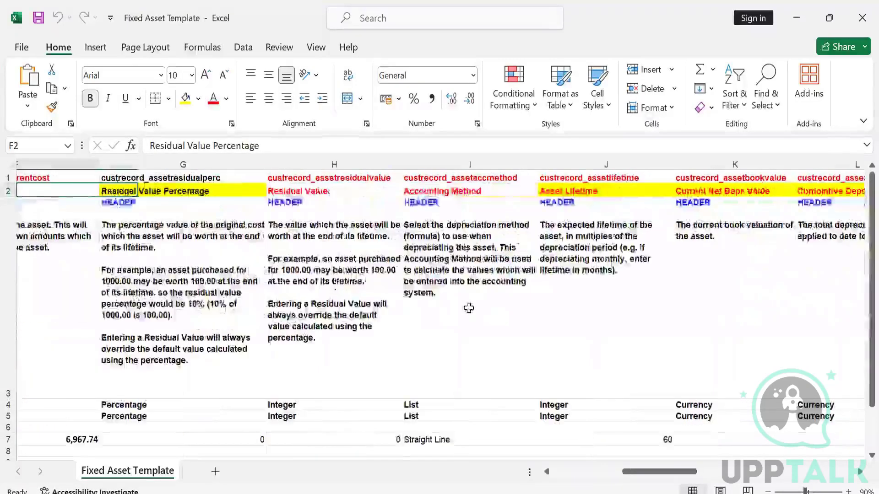
key(Left)
key(Left)
key(Left)
key(Left)
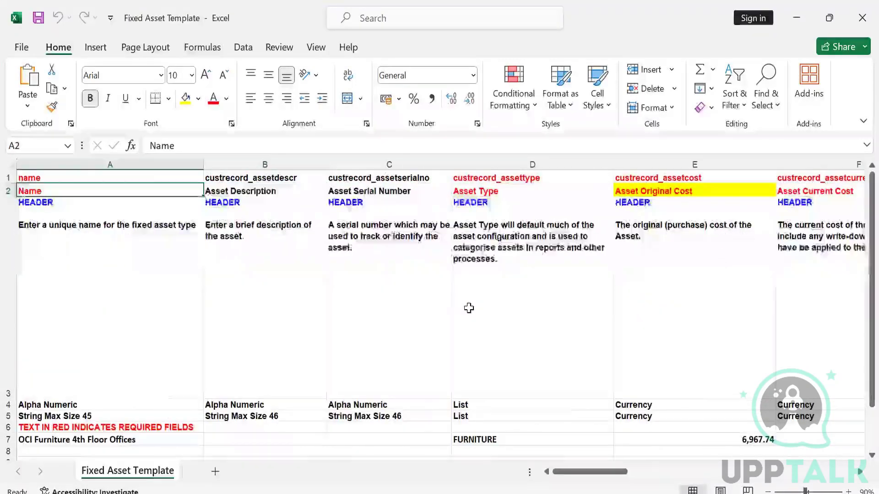
key(Right)
key(Right)
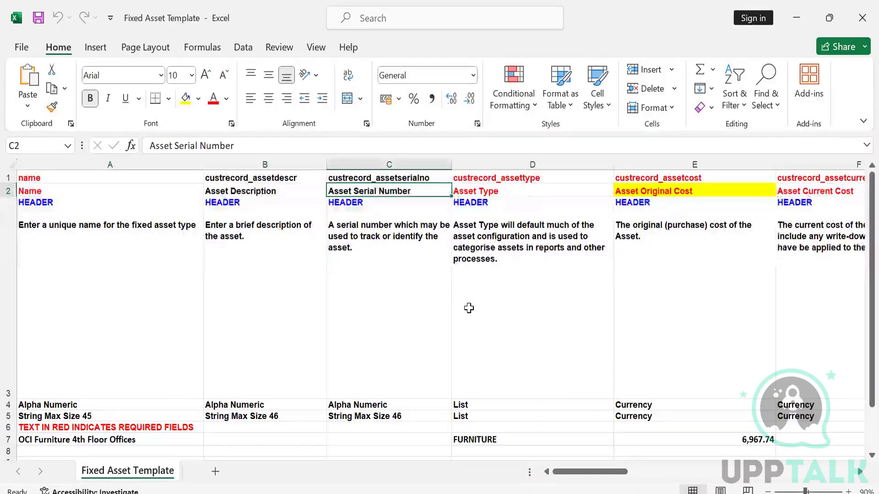
key(Left)
key(Left)
Examine the data type and maximum size of the Name field and the field descriptions in row 3 through Asset Type.
key(Down)
key(Down)
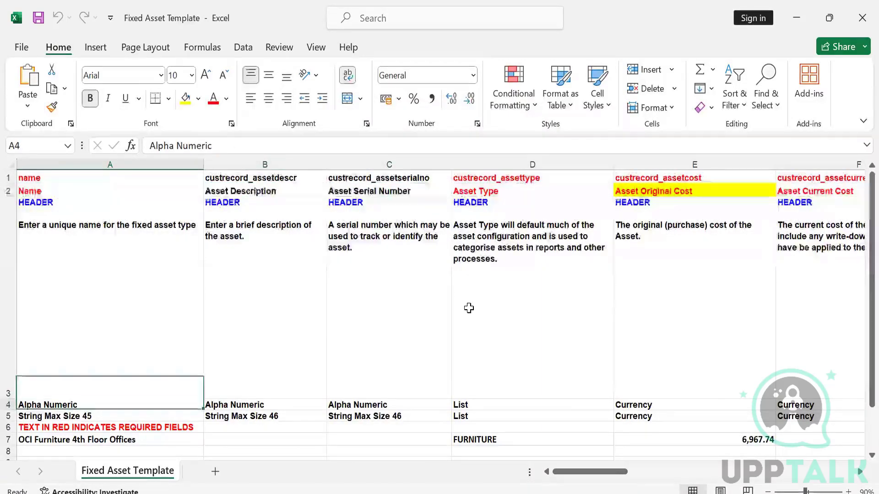
key(Down)
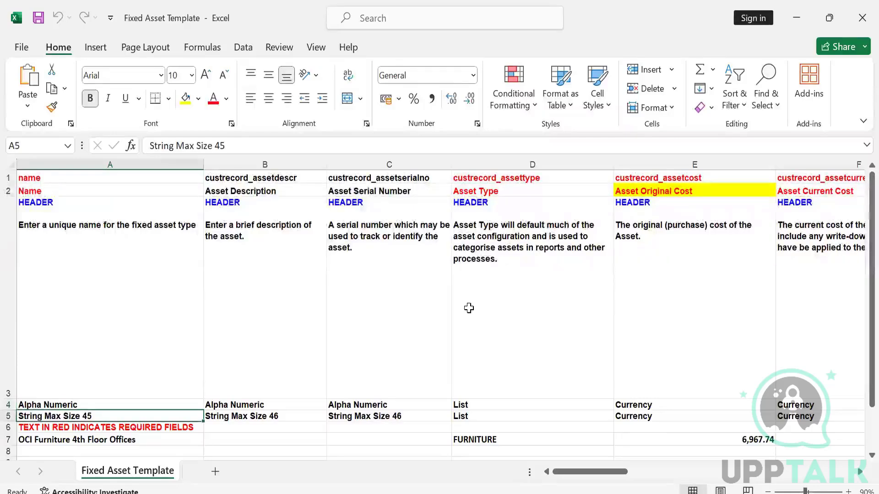
key(Up)
key(Up)
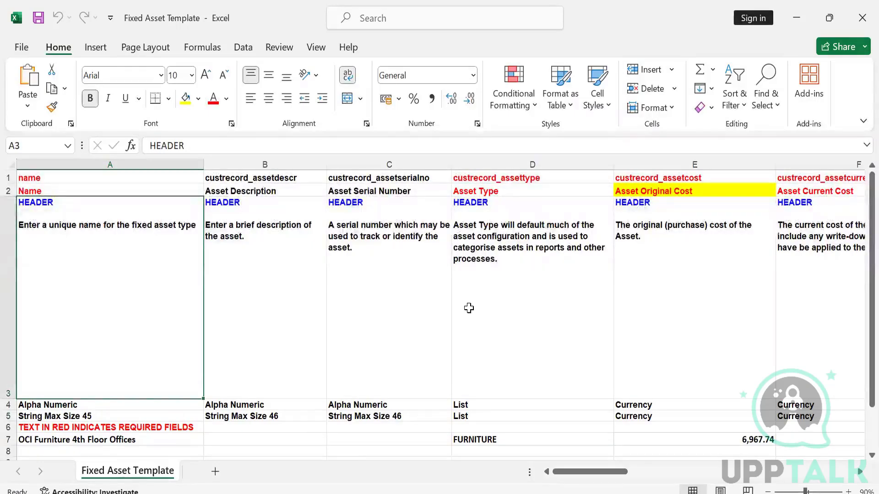
key(Right)
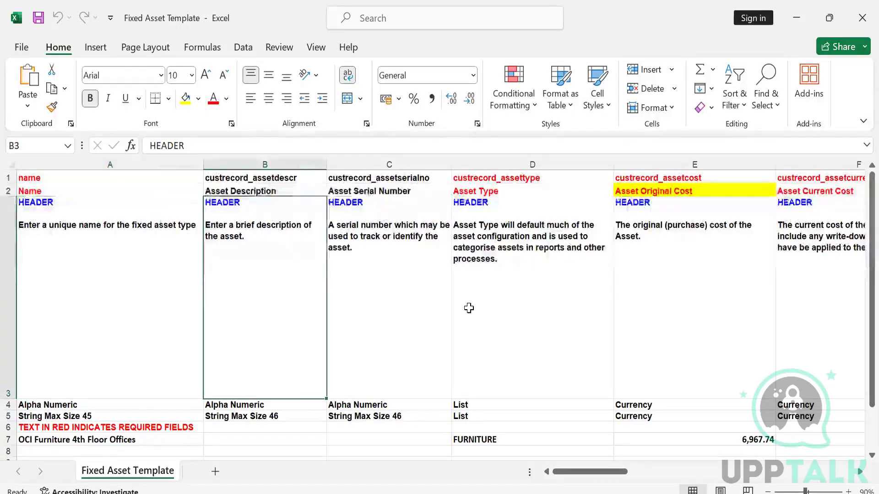
key(Right)
key(Right)
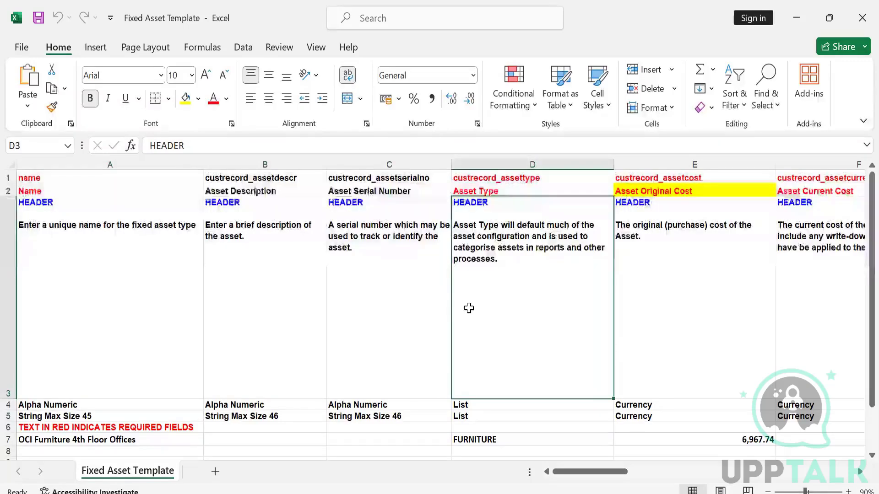
Review the sample fixed asset record in row 7, from Name across to Cumulative Depreciation.
key(Down)
key(Down)
key(Down)
key(Down)
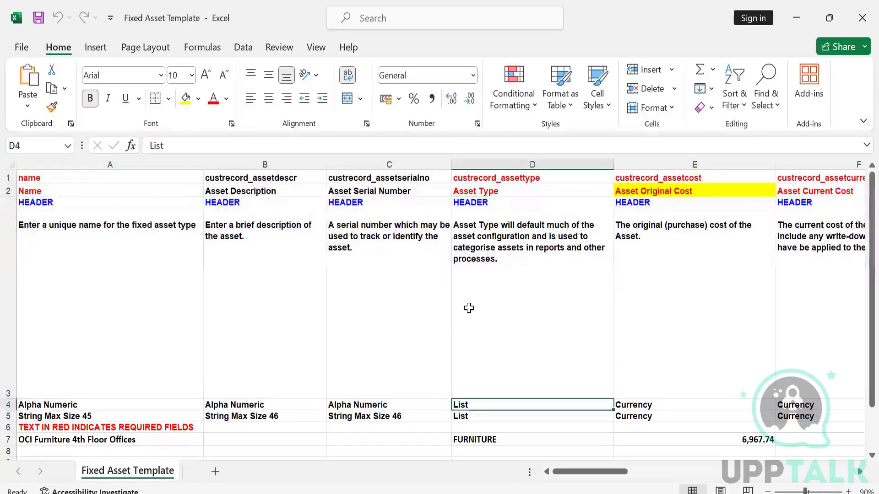
key(Left)
key(Left)
key(Left)
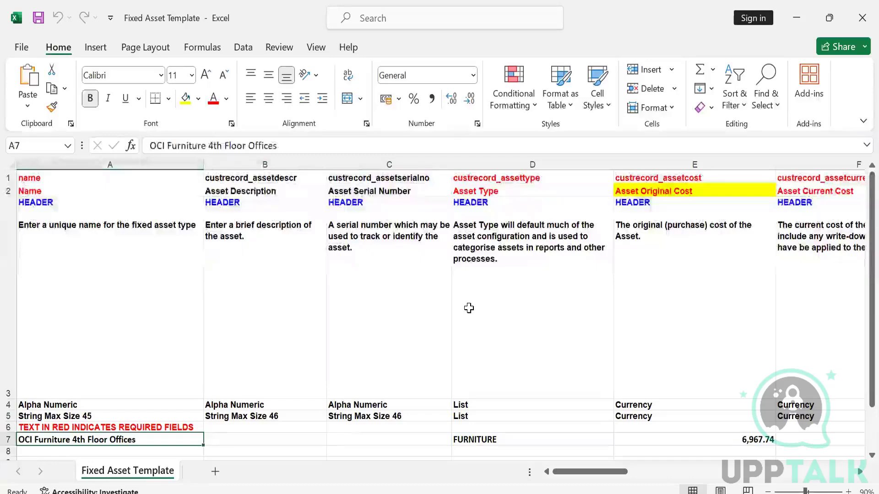
key(Up)
key(Down)
key(Right)
key(Right)
key(Right)
key(Right)
key(Right)
key(Right)
key(Right)
key(Right)
key(Right)
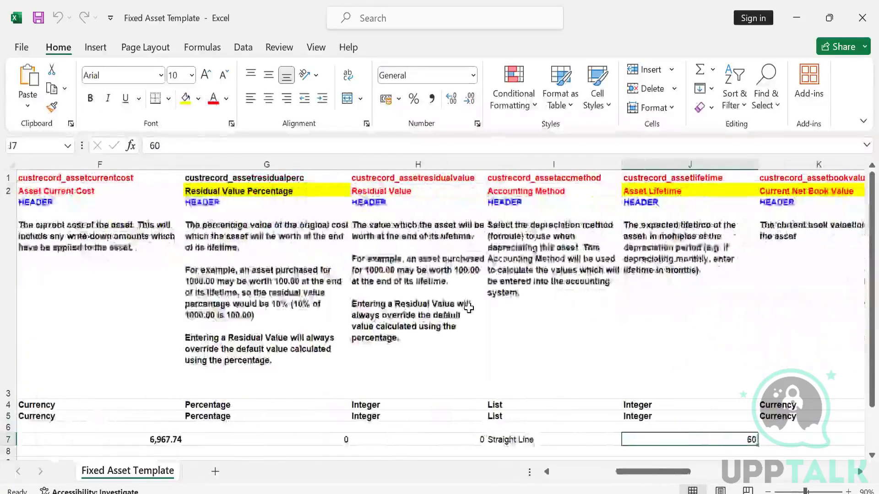
key(Right)
key(Right)
Review the internal field IDs in row 1, from Cumulative Depreciation back to Name.
key(Up)
key(Up)
key(Up)
key(Up)
key(Up)
key(Up)
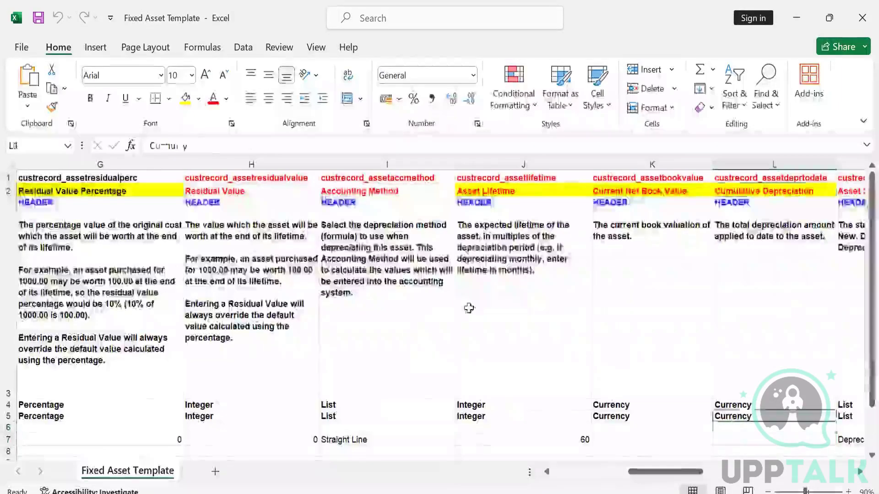
key(Left)
key(Left)
key(Left)
key(Left)
key(Left)
key(Left)
key(Left)
key(Left)
key(Left)
key(Left)
key(Left)
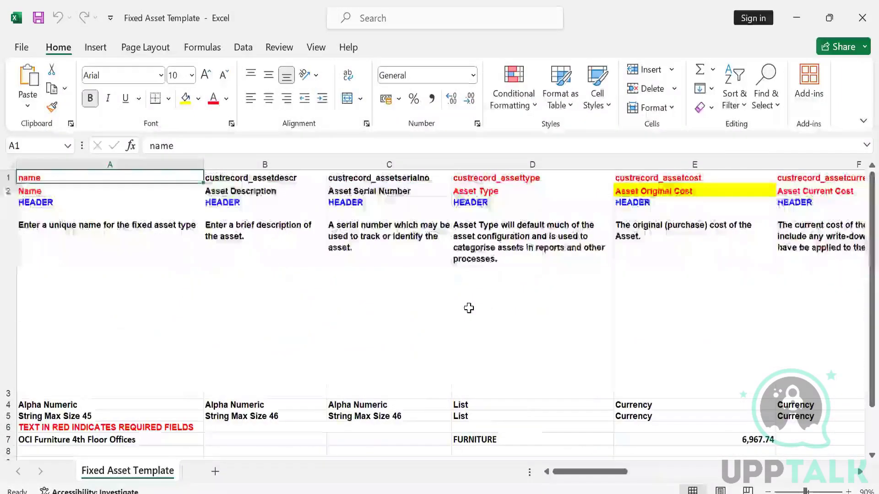
Check the empty entry rows below the sample record in the Asset Description column, ending at cell B8.
key(Right)
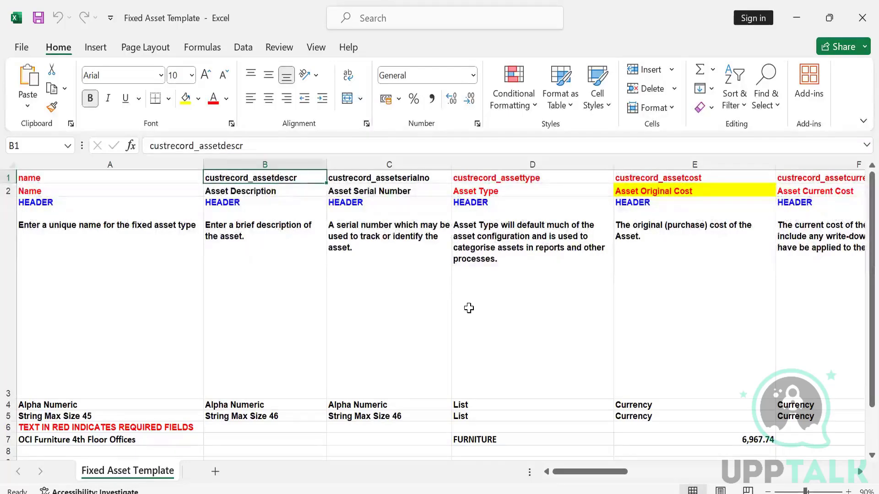
key(Page_Down)
key(Page_Down)
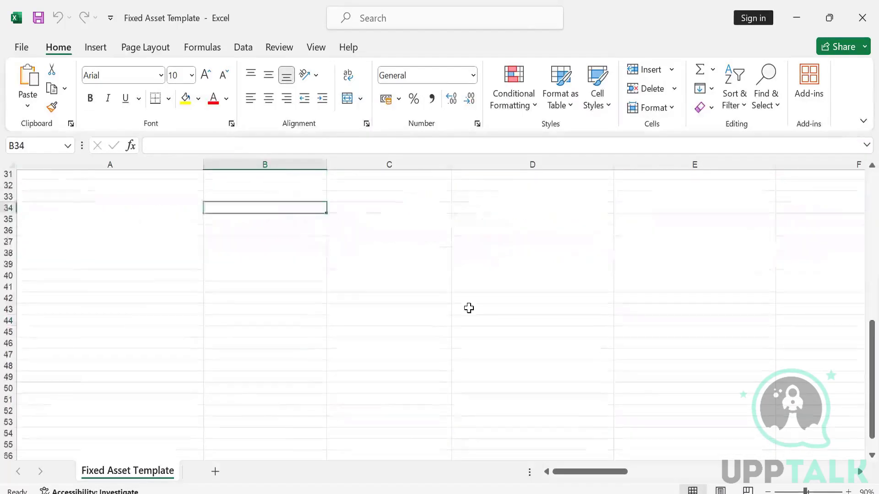
key(ctrl+shift+Up)
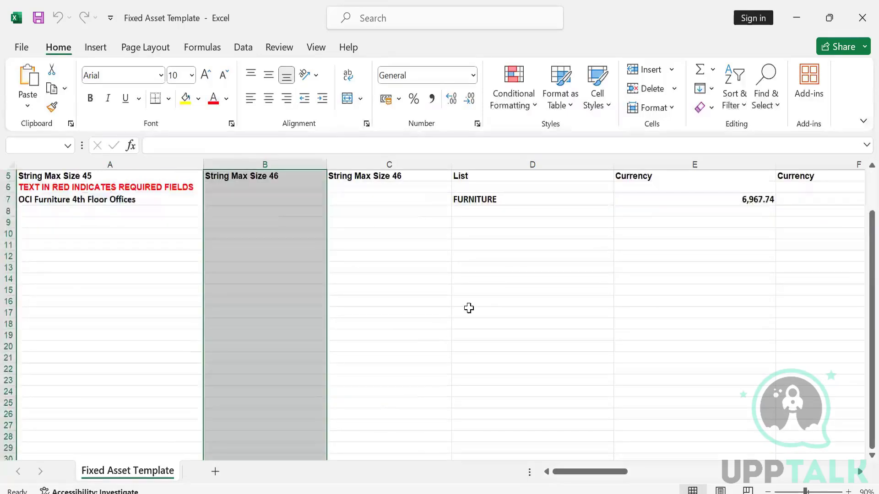
click(291, 208)
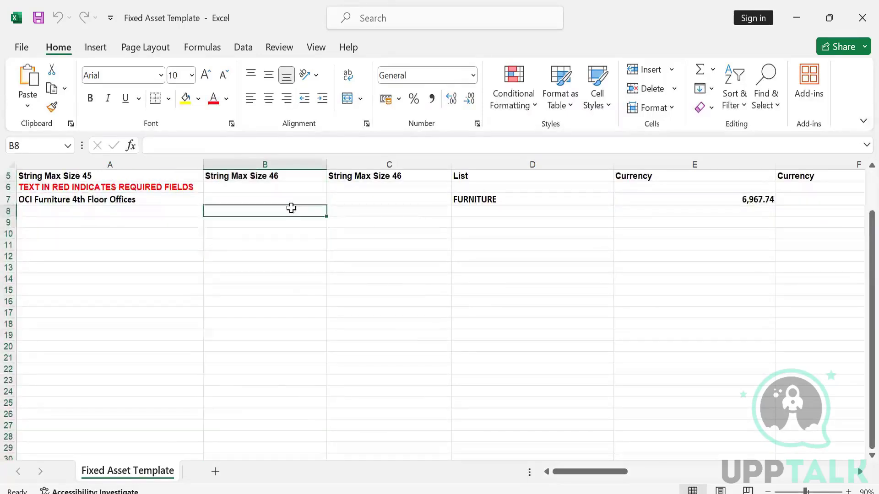
Review the internal field IDs in row 1, from Name across to Asset Status.
key(Up)
key(Up)
key(Up)
key(Up)
key(Up)
key(Up)
key(Up)
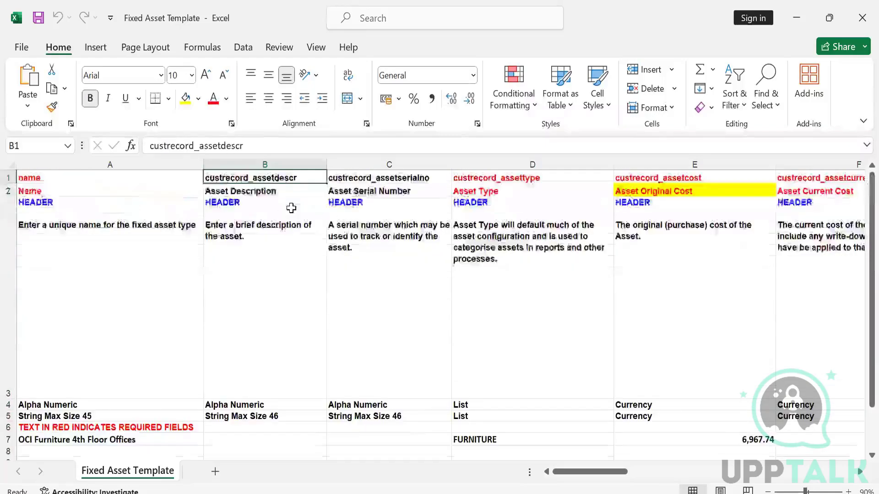
key(Left)
key(Right)
key(Right)
key(Right)
key(Right)
key(Right)
key(Right)
key(Right)
key(Right)
key(Right)
key(Right)
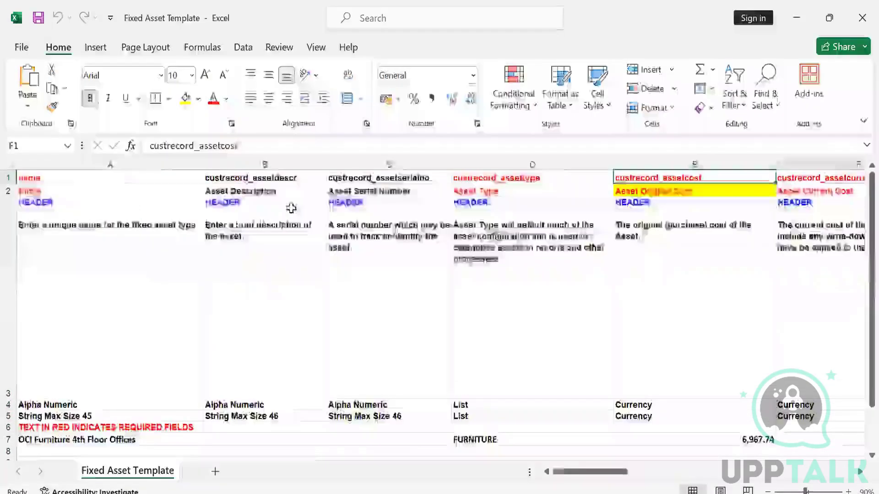
key(Right)
key(Right)
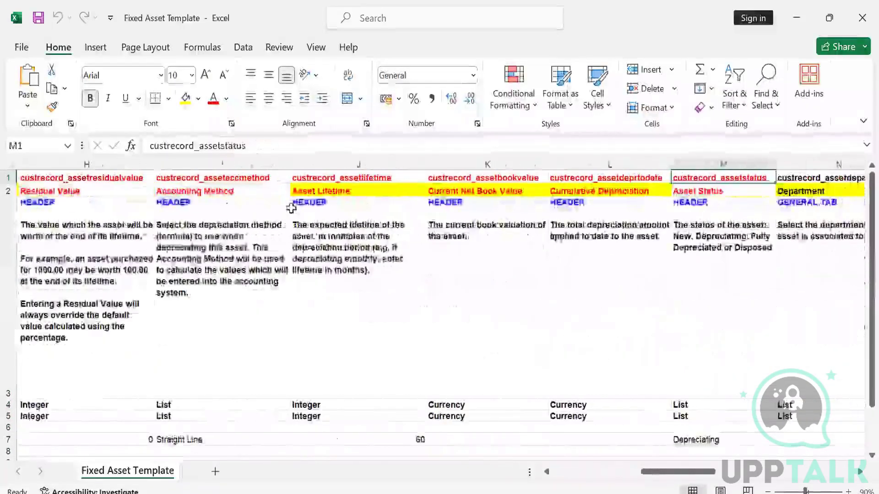
Highlight the row 2 field labels from Name through Asset Original Cost.
key(Left)
key(Left)
key(Left)
key(Left)
key(Left)
key(Left)
key(Left)
key(Left)
key(Left)
key(Left)
key(Left)
key(Left)
key(Down)
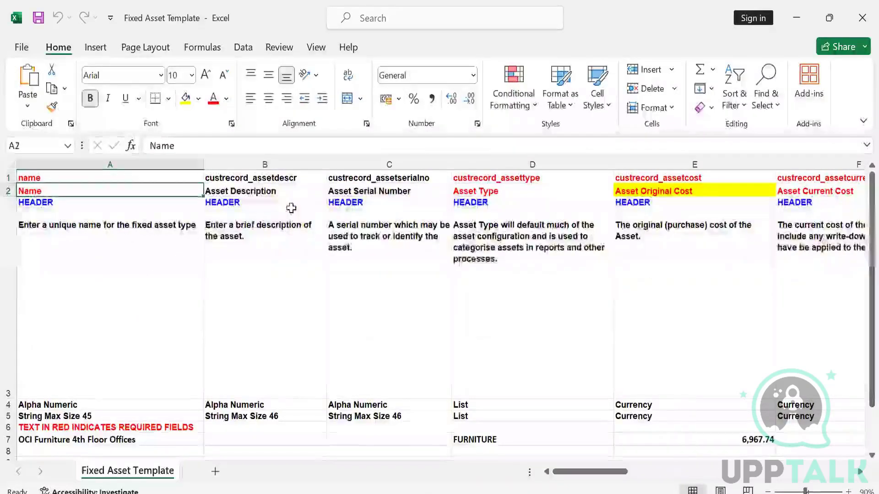
key(shift+Right)
key(shift+Right)
key(shift+Right)
key(shift+Right)
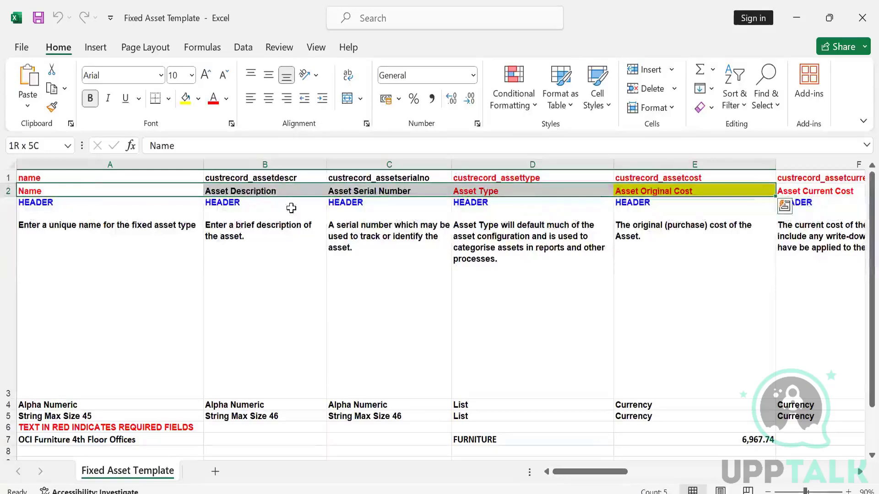
key(ctrl+c)
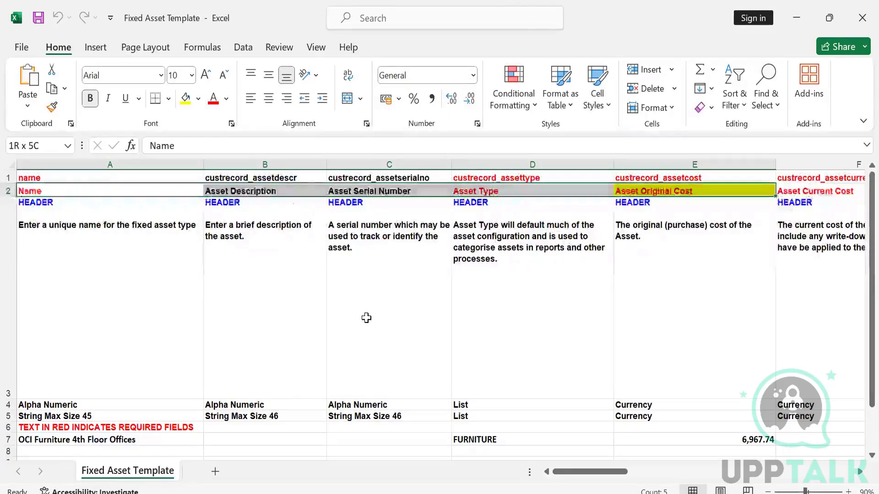
Open the Inventory Item_Sample file from the CSV Template Samples folder.
click(336, 493)
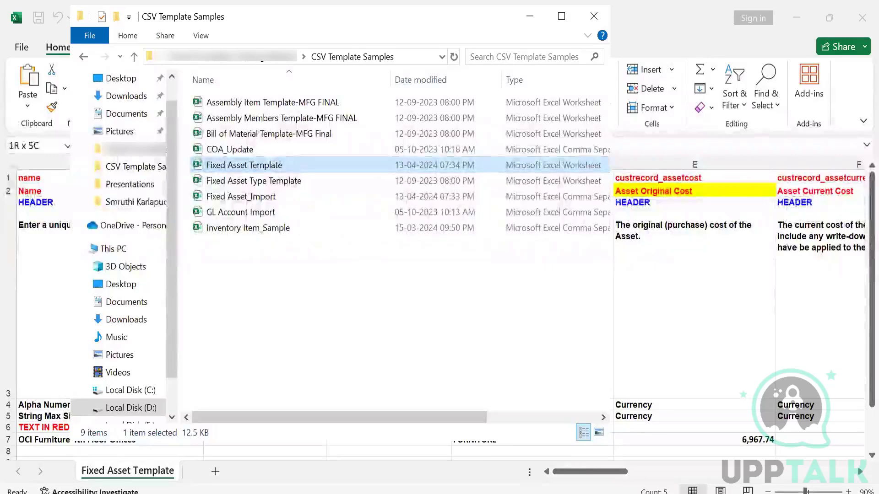
click(306, 229)
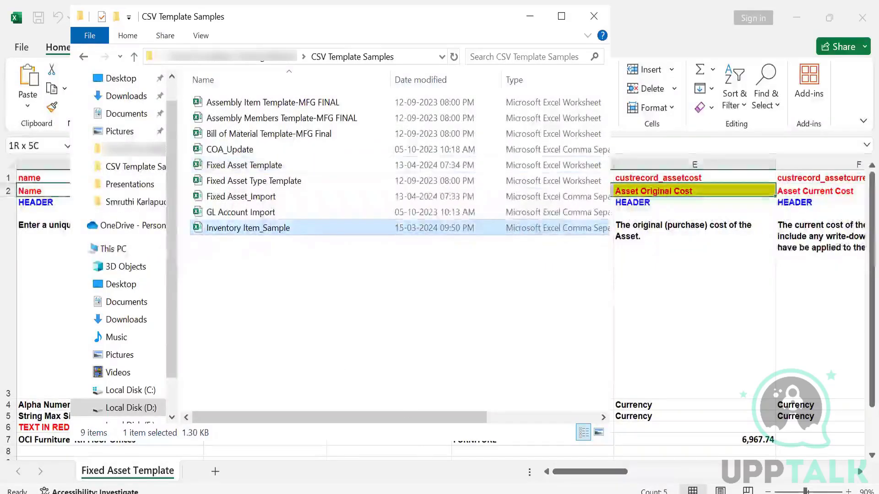
double_click(307, 229)
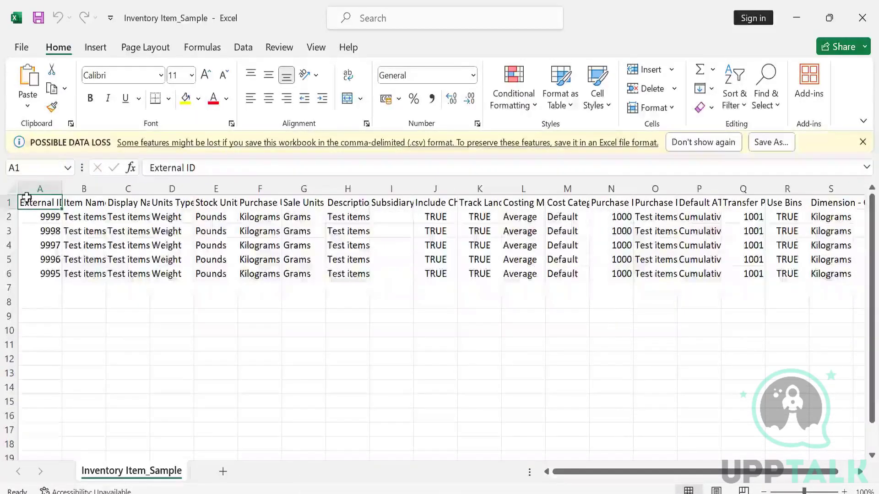
Auto-fit all column widths in the Inventory Item_Sample sheet to their contents.
key(ctrl+a)
double_click(49, 189)
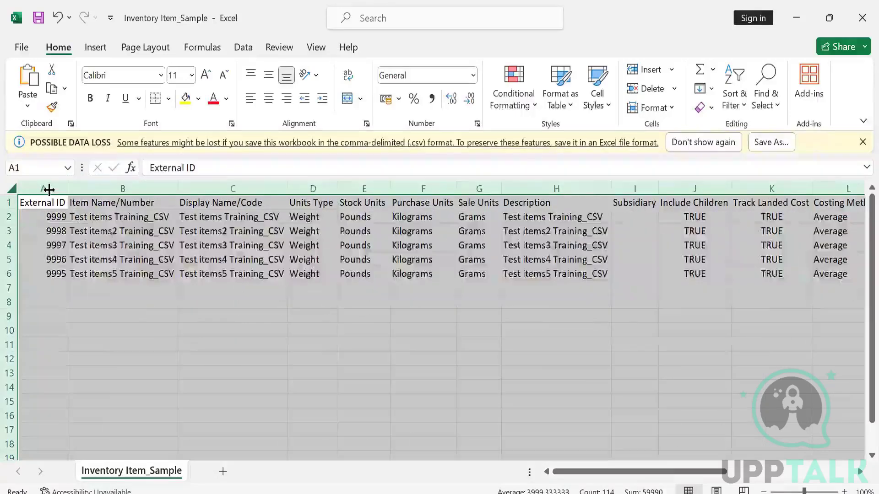
key(Left)
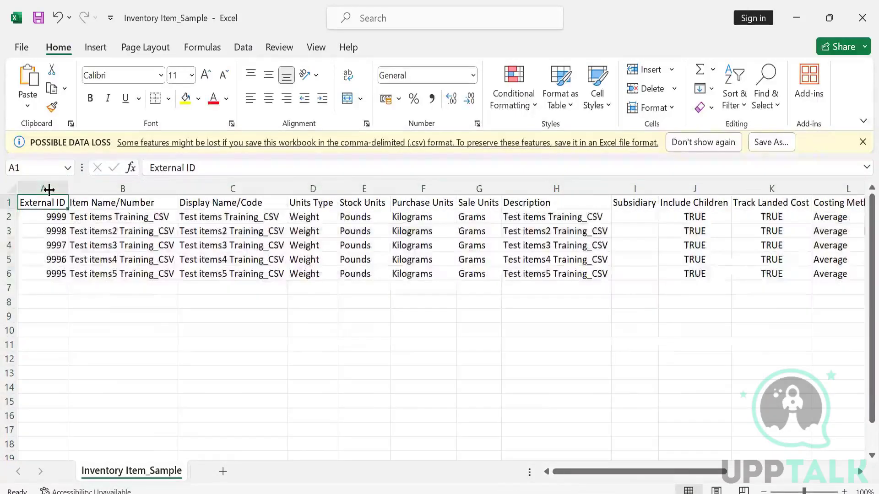
Apply all borders and centre alignment to the whole inventory item table, from External ID through the last data row.
key(ctrl+shift+Right)
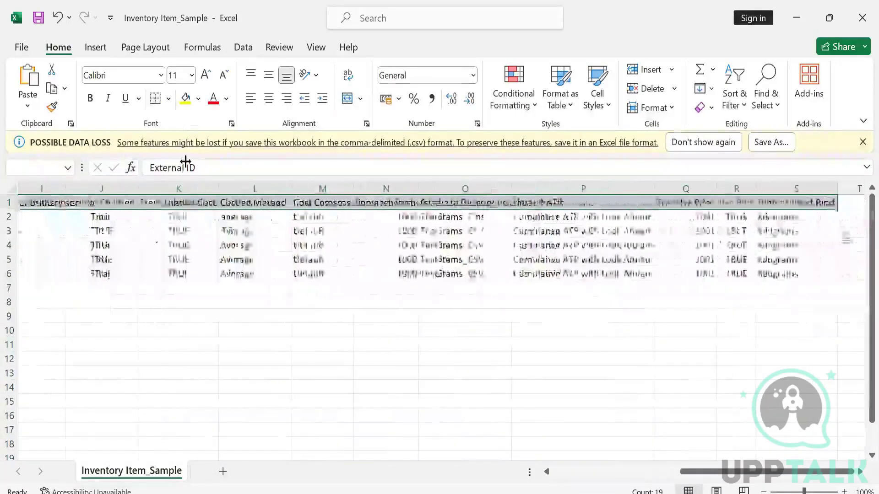
key(ctrl+shift+Down)
click(168, 98)
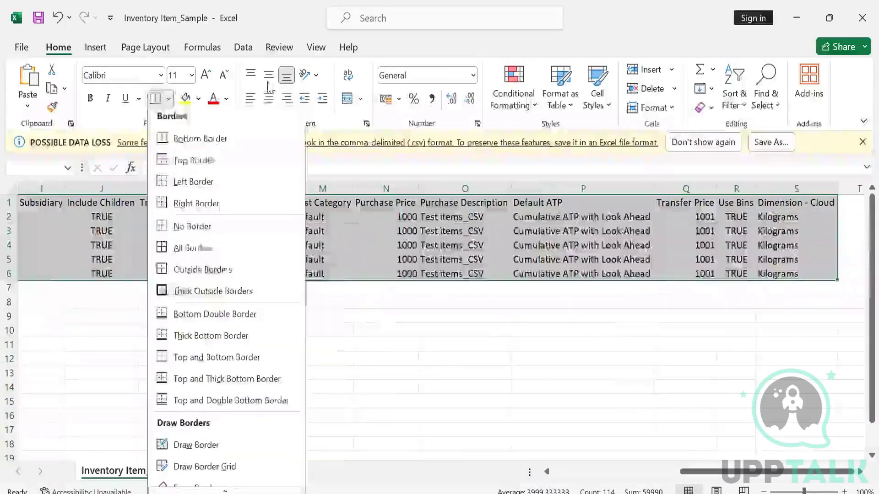
click(196, 247)
click(268, 98)
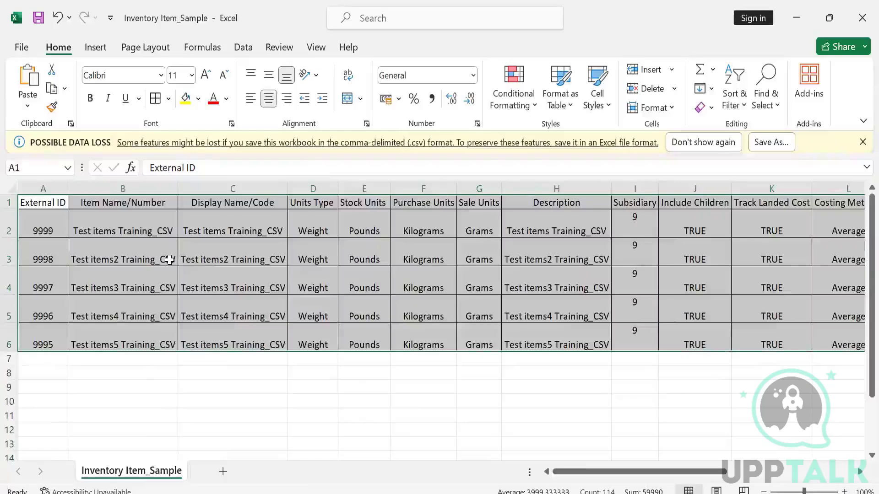
click(169, 259)
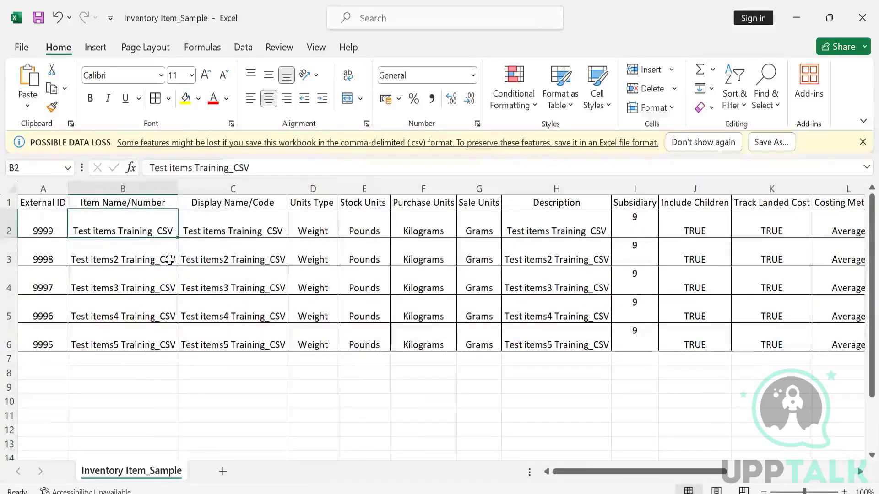
Review the sample item names down the Item Name/Number column.
key(Up)
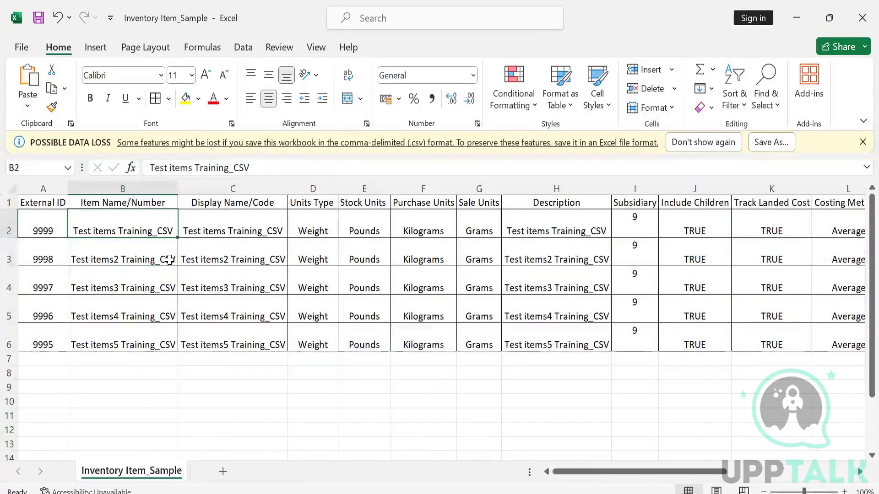
key(Down)
key(Down)
key(Down)
key(Down)
key(Down)
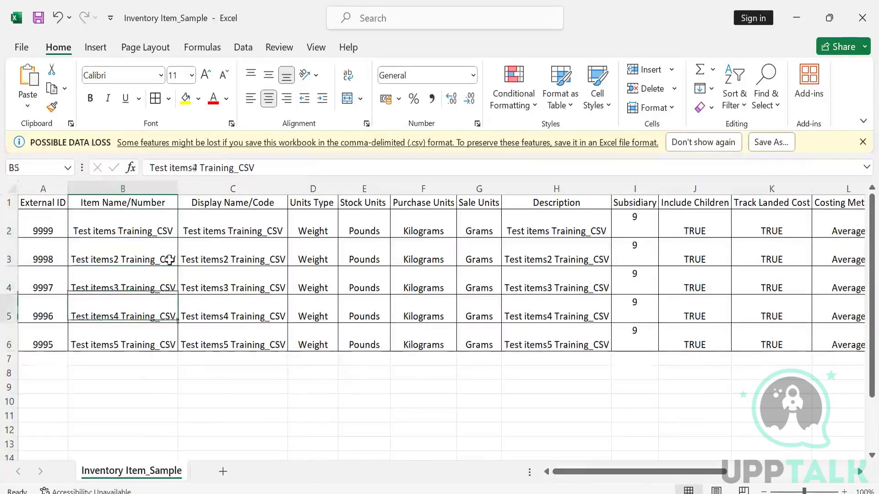
Copy the first item's name from cell B2, switch to NetSuite and run a global search for "Test items Training_CSV".
key(Up)
key(Up)
key(Up)
key(Up)
key(Up)
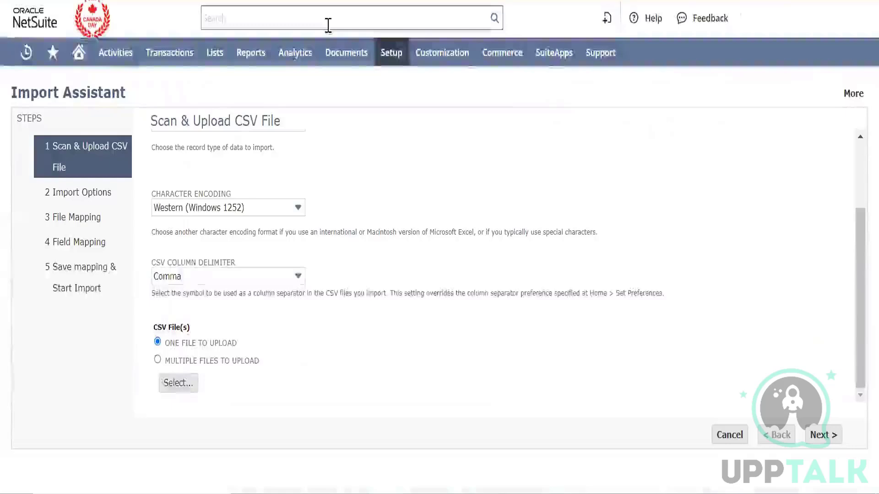
click(383, 25)
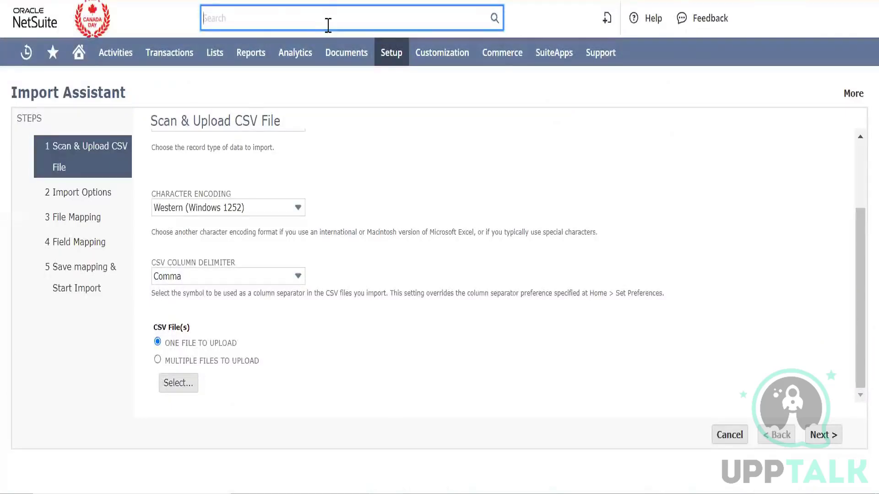
key(ctrl+v)
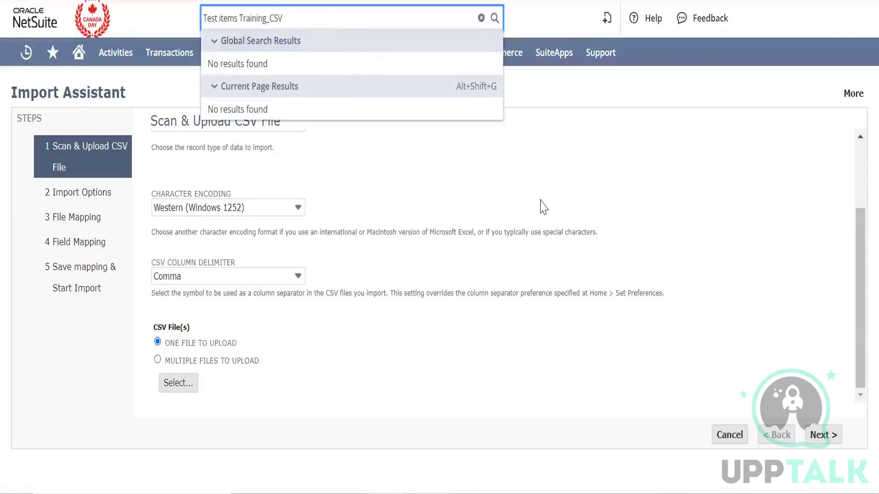
click(543, 207)
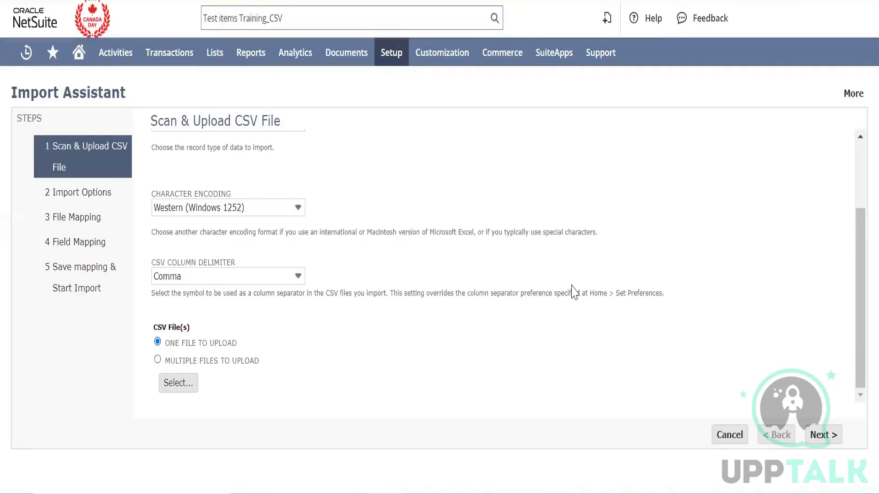
Switch back to Excel and review the first item's Units Type, Stock Units, Purchase Units and Sale Units values.
key(alt+Tab)
key(alt+Tab)
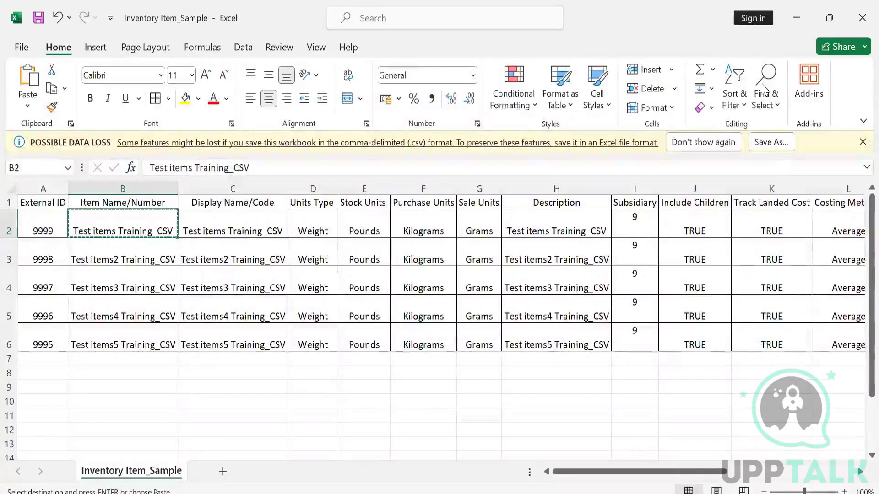
key(alt+Tab)
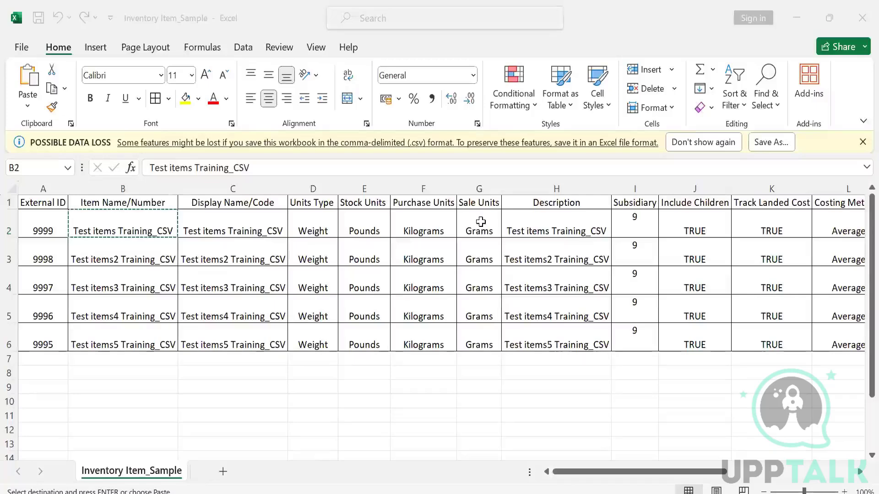
key(alt+Tab)
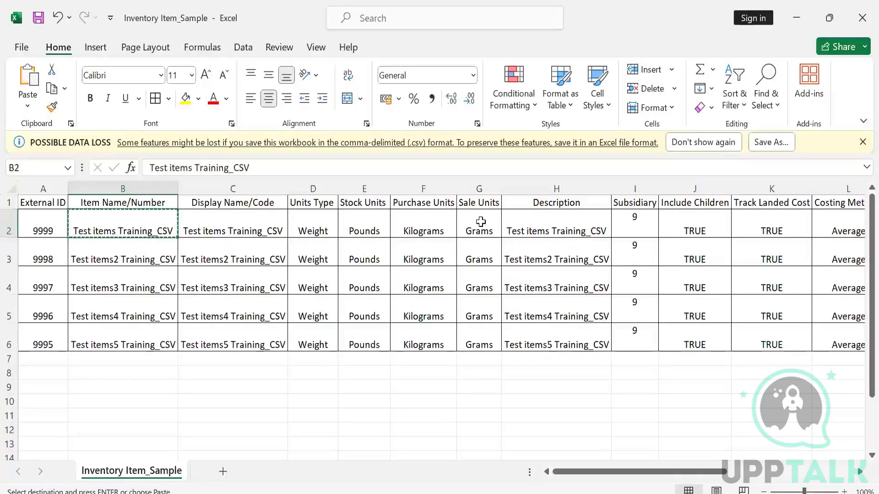
key(Up)
key(Right)
key(Right)
key(Right)
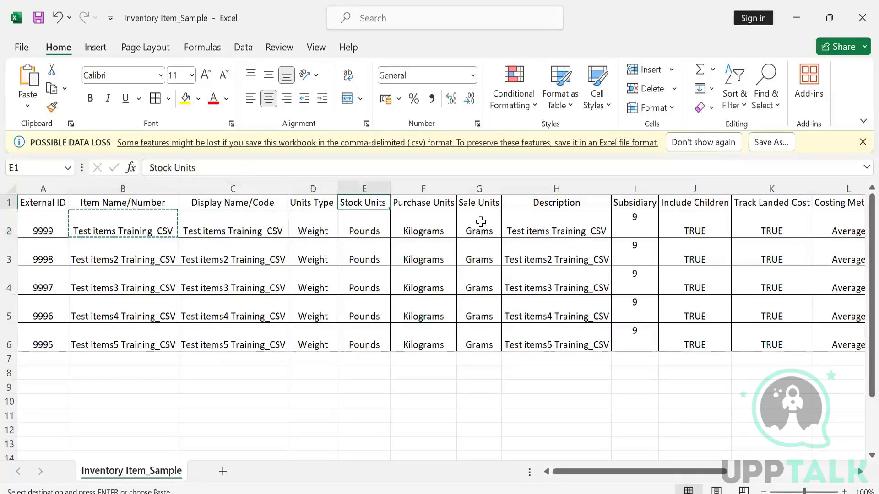
key(Right)
key(Down)
key(Right)
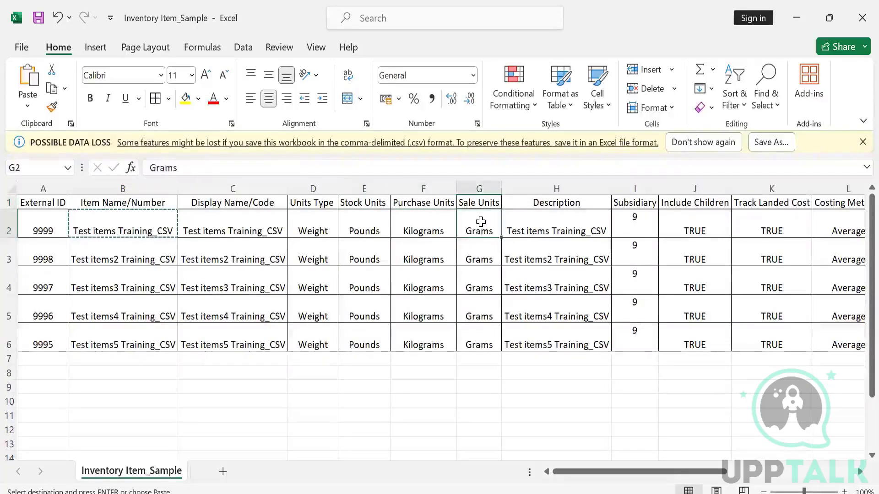
key(Left)
key(Left)
key(Left)
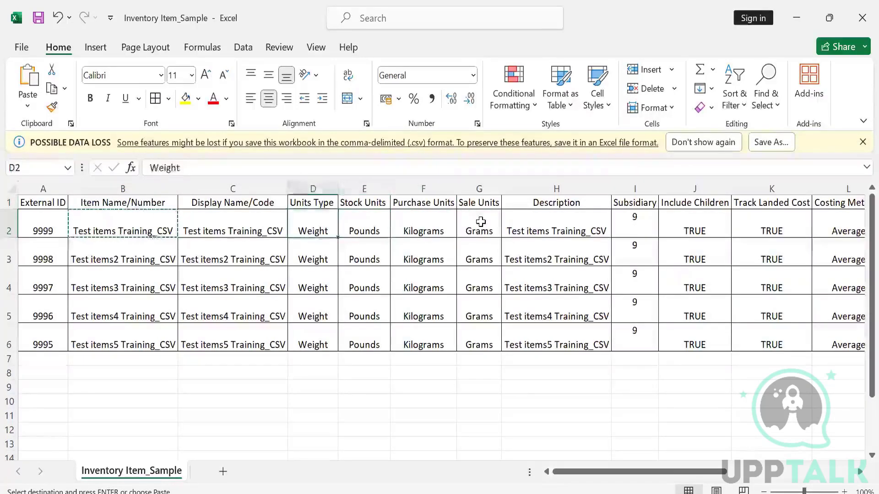
key(Right)
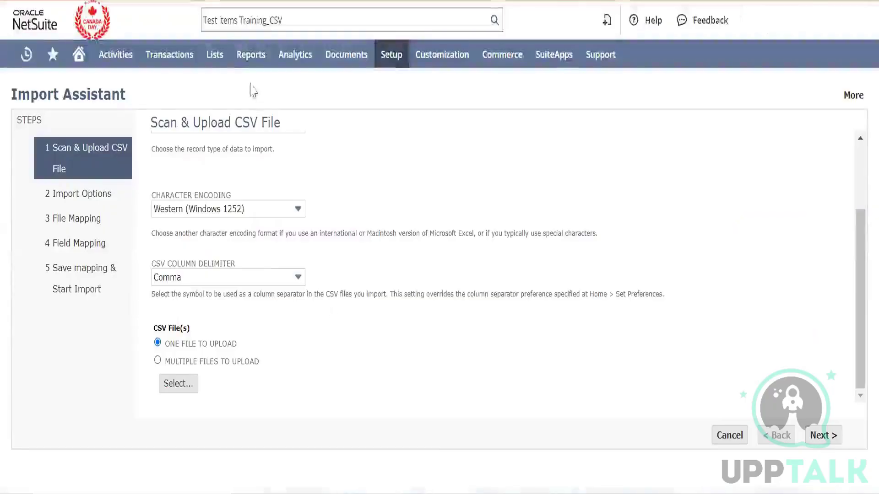
Open the Weight units type record in NetSuite and highlight its Pound unit name.
mouse_move(221, 68)
mouse_move(239, 111)
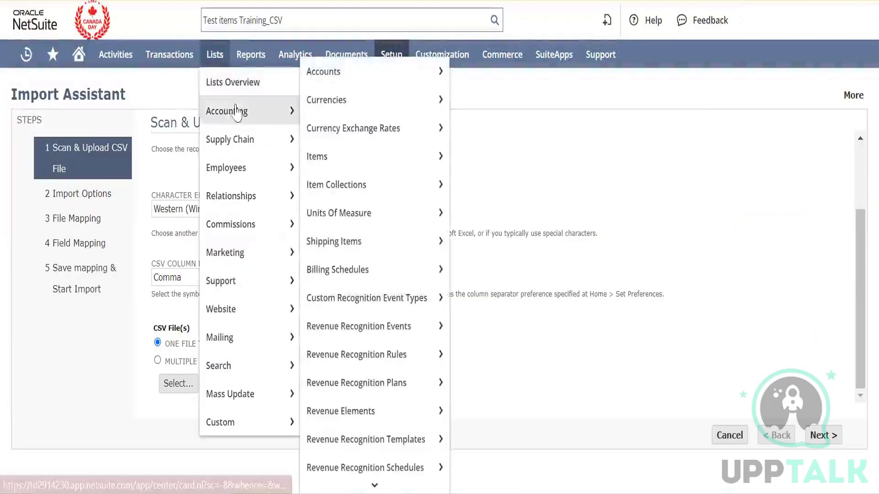
mouse_move(341, 138)
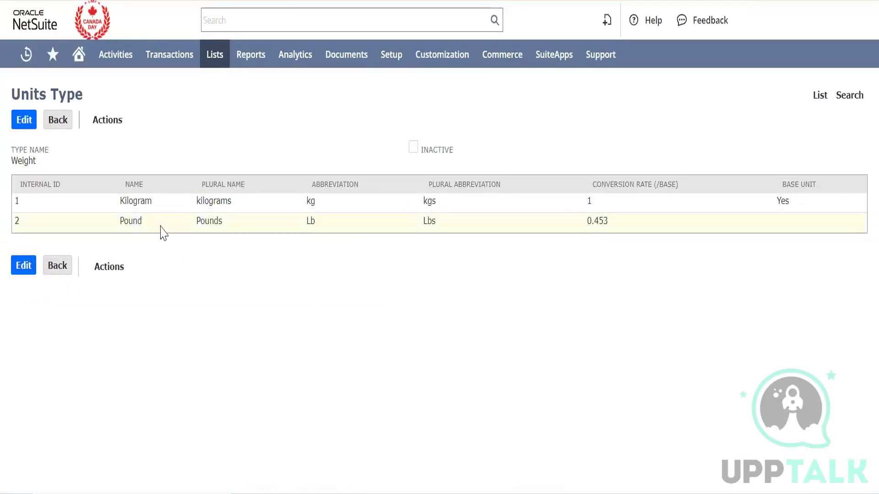
double_click(134, 222)
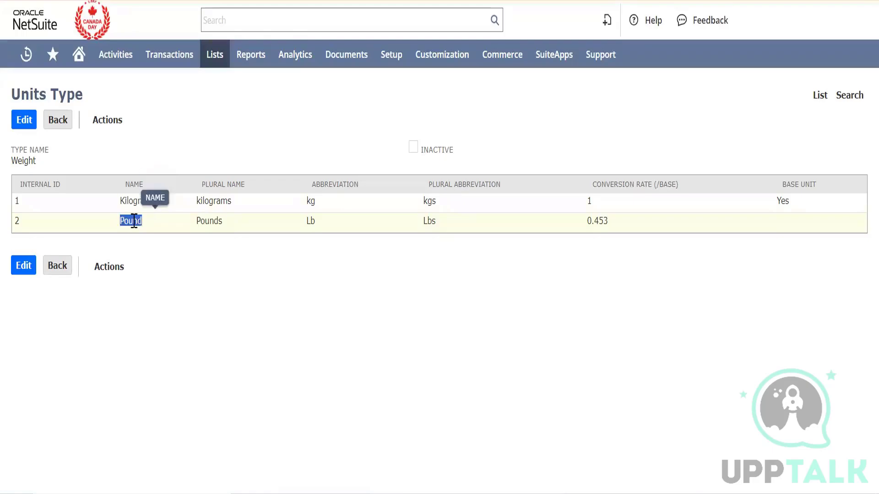
Compare the first item's Purchase Units and Sale Units in Excel with the units on NetSuite's Weight record.
key(alt+Tab)
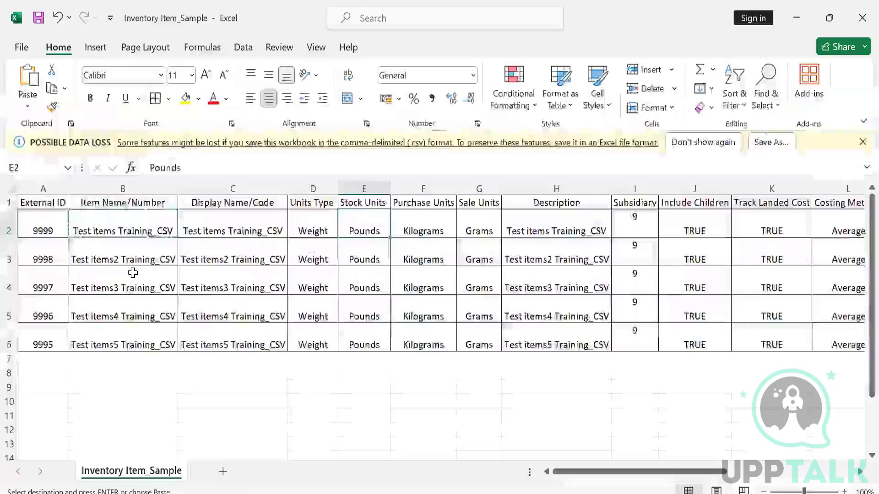
key(Right)
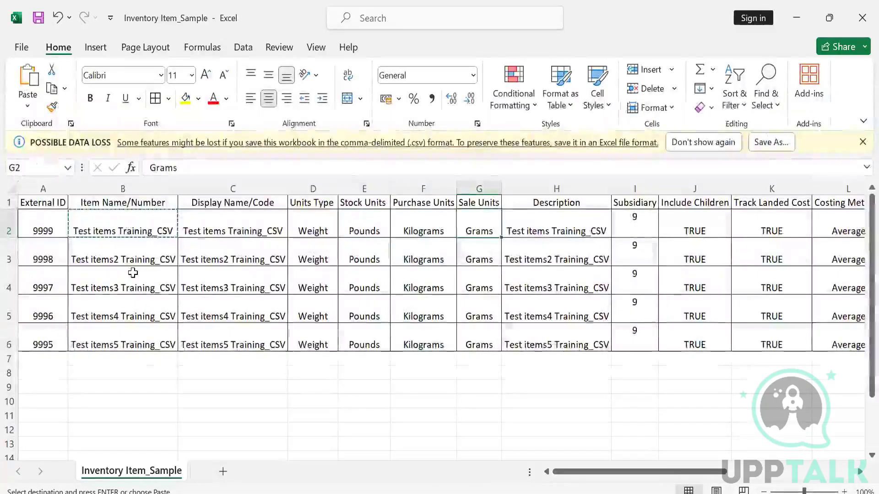
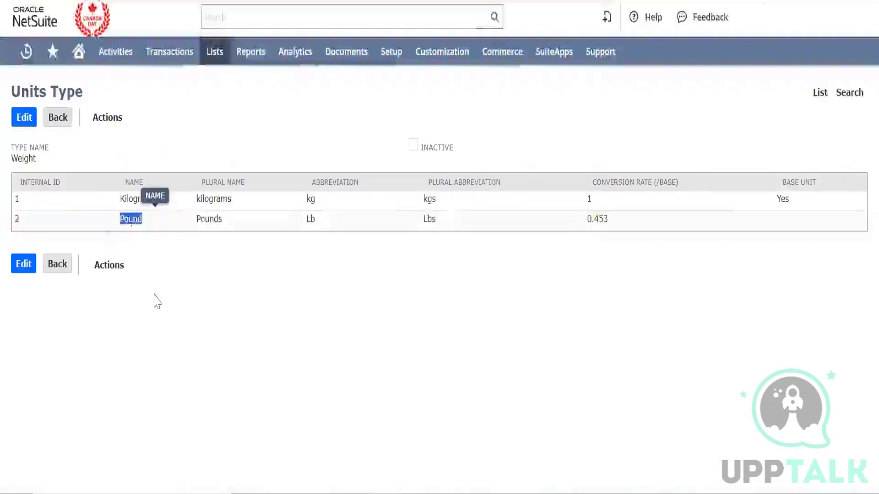
click(155, 298)
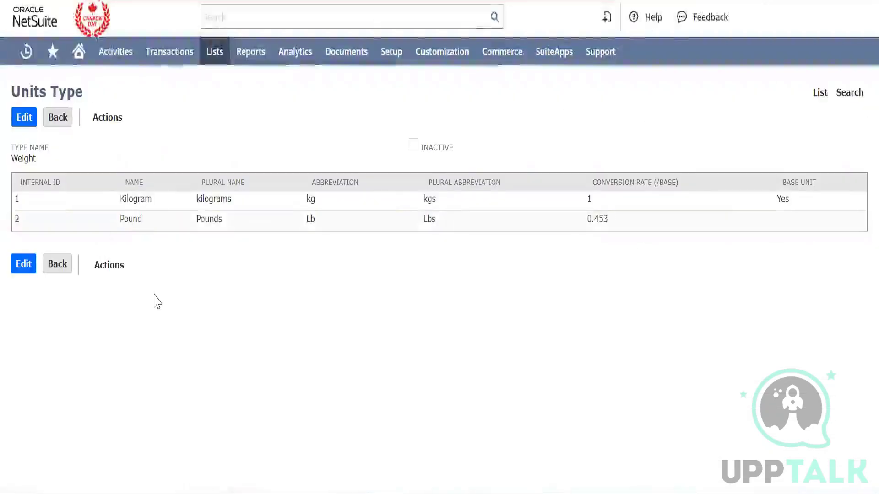
Highlight the Pound unit name on NetSuite's Weight record, switch to Excel and review the first item's values from External ID through Subsidiary.
double_click(132, 224)
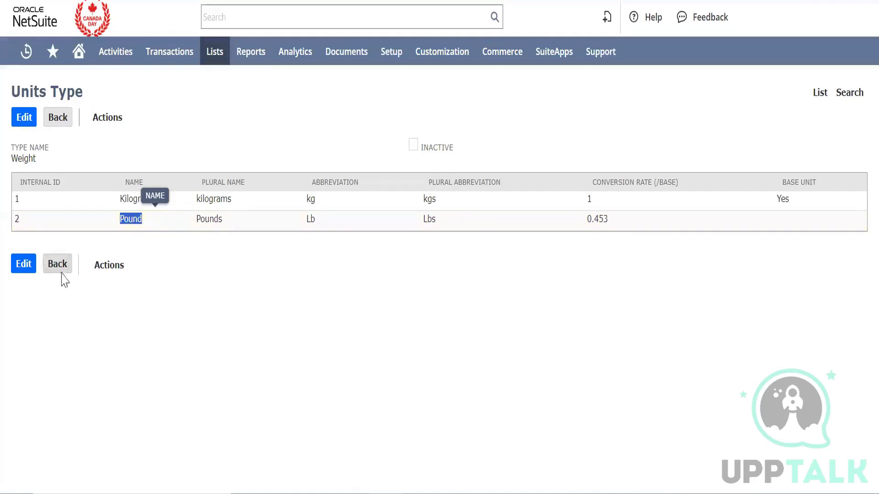
click(93, 314)
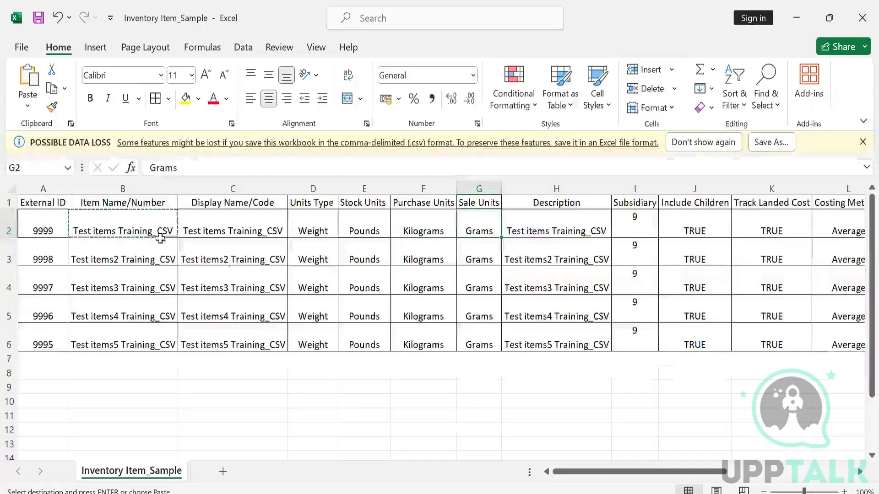
key(Left)
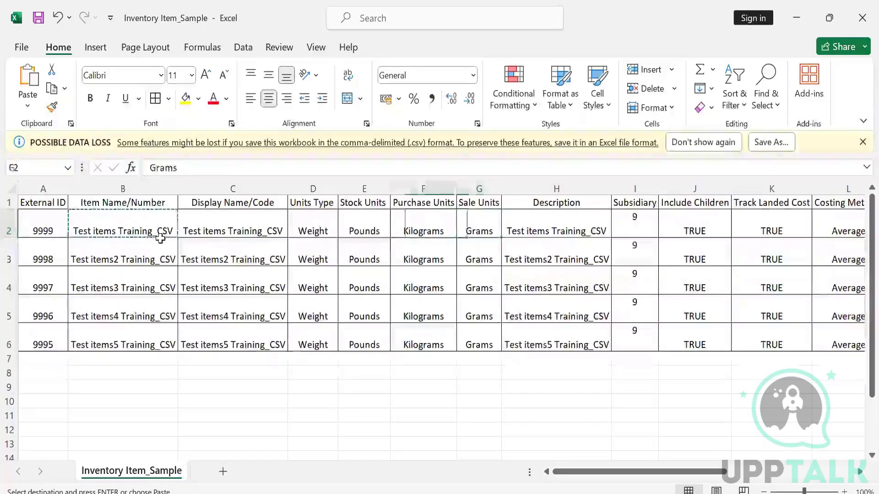
key(Left)
key(Left)
key(Left)
key(Left)
key(Left)
key(Left)
key(Right)
key(Right)
key(Right)
key(Right)
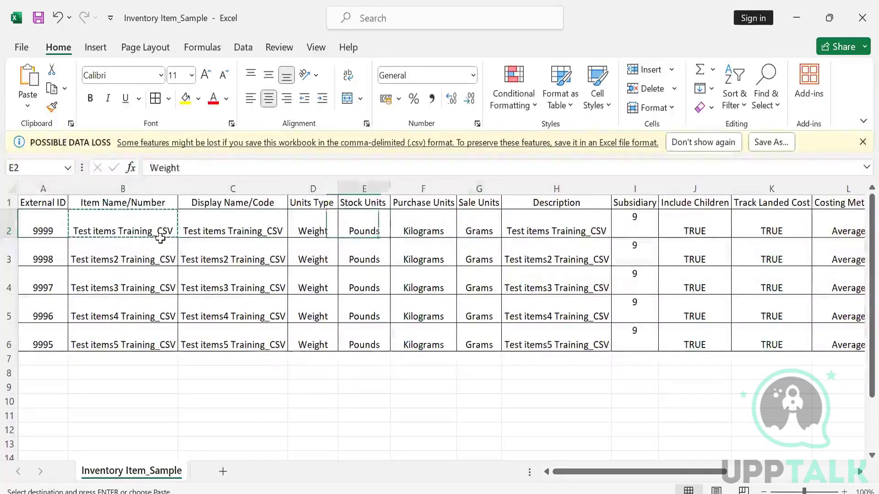
key(Right)
key(Right)
key(Right)
key(Right)
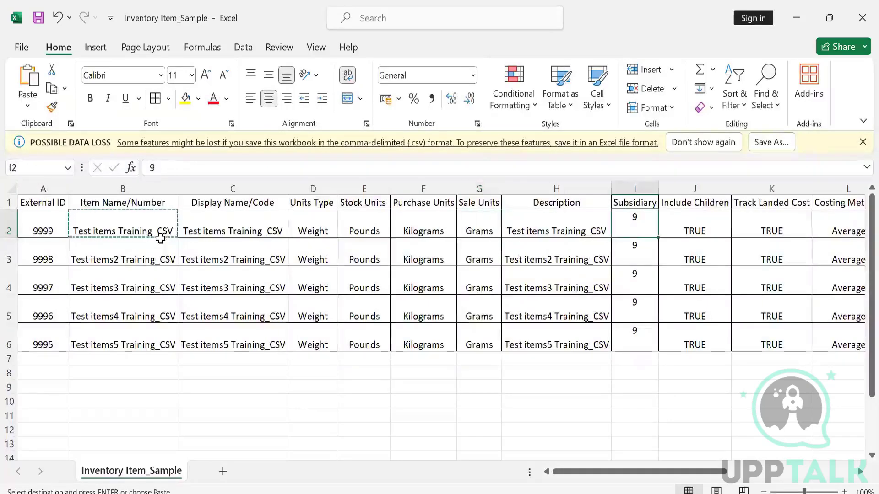
Review the first item's values from Include Children onward, ending on the Dimension - Cloud column header in S1.
key(Right)
key(Right)
key(Right)
key(Right)
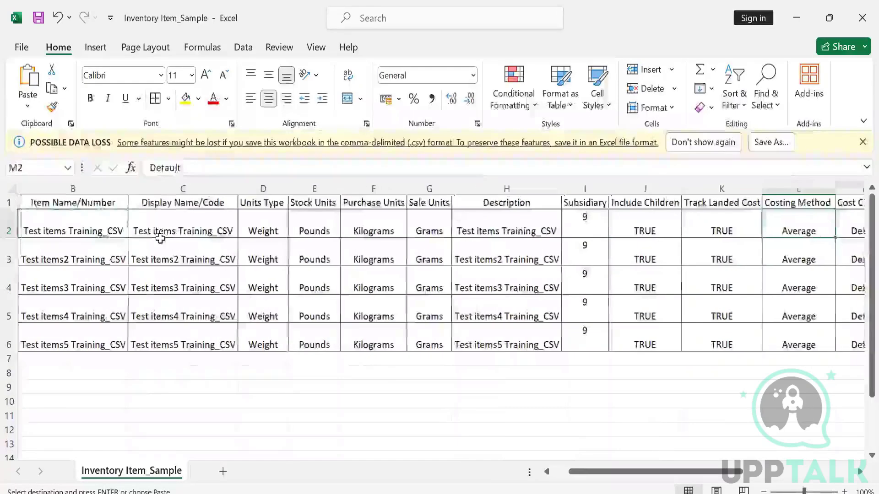
key(Right)
key(Right)
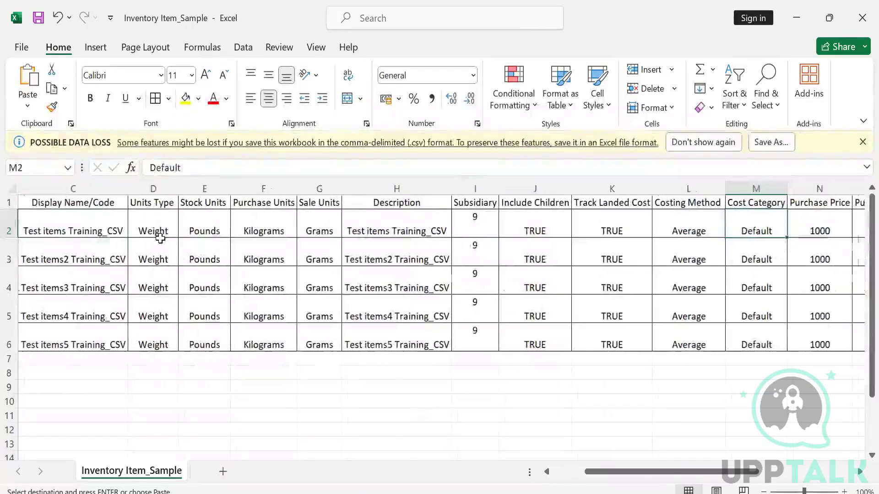
key(Right)
key(Right)
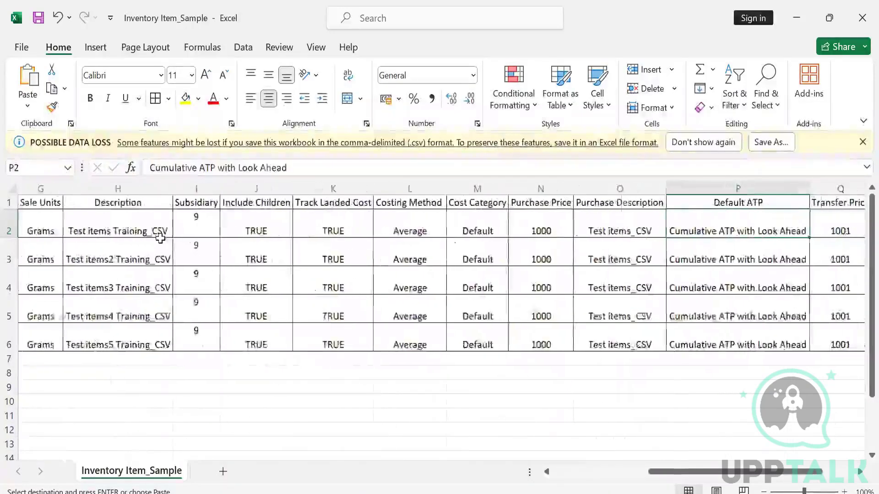
key(Right)
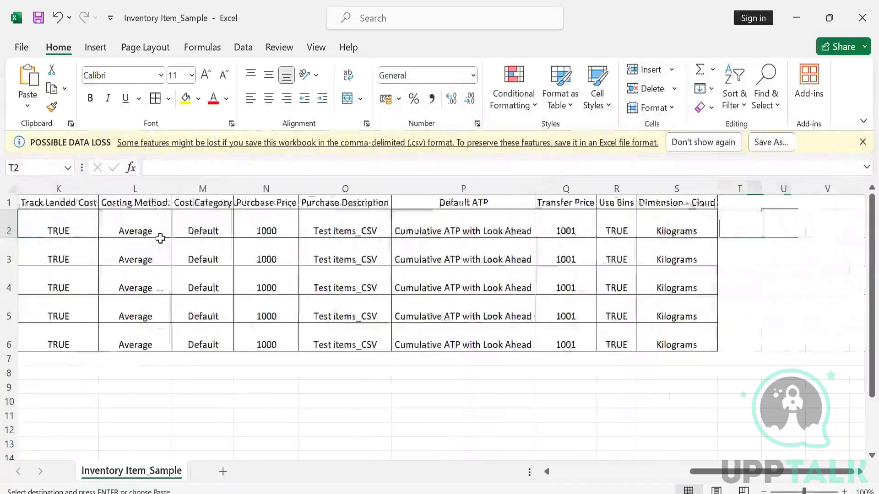
key(Left)
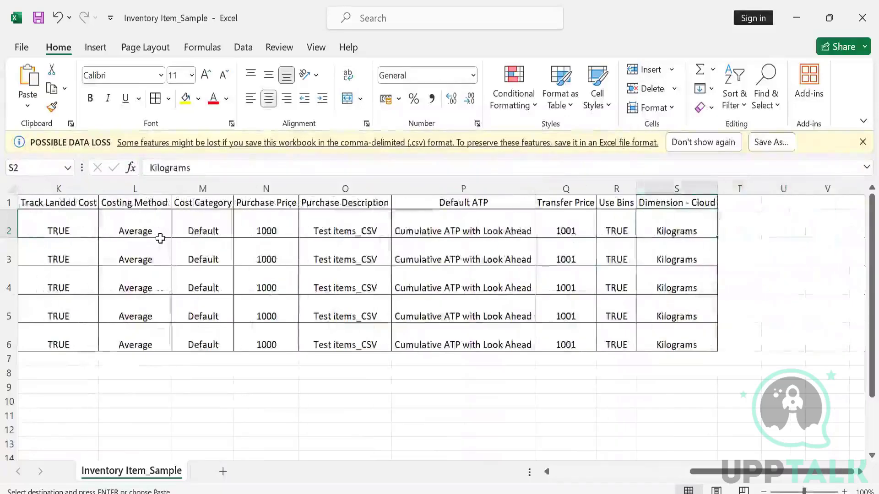
key(Up)
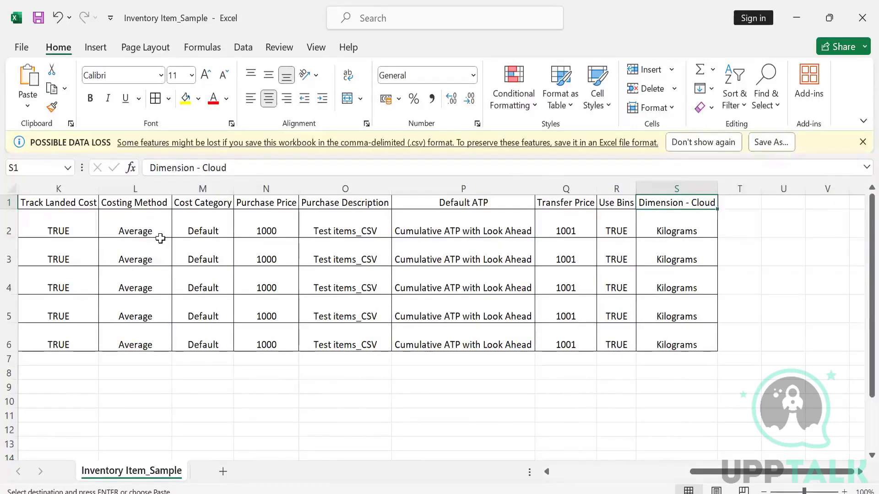
key(alt+Tab)
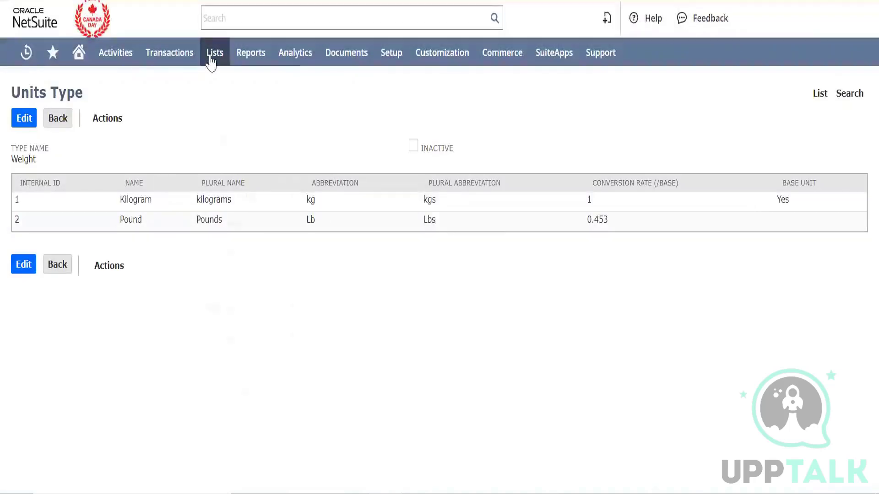
mouse_move(212, 59)
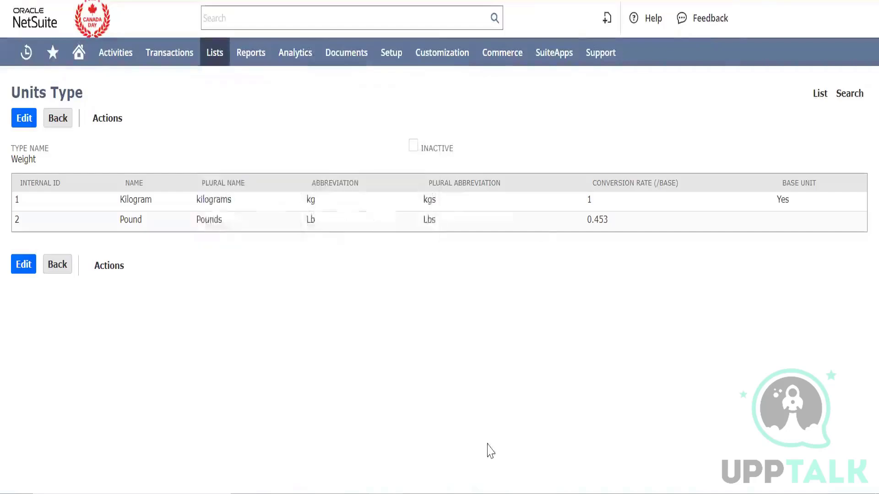
key(alt+Tab)
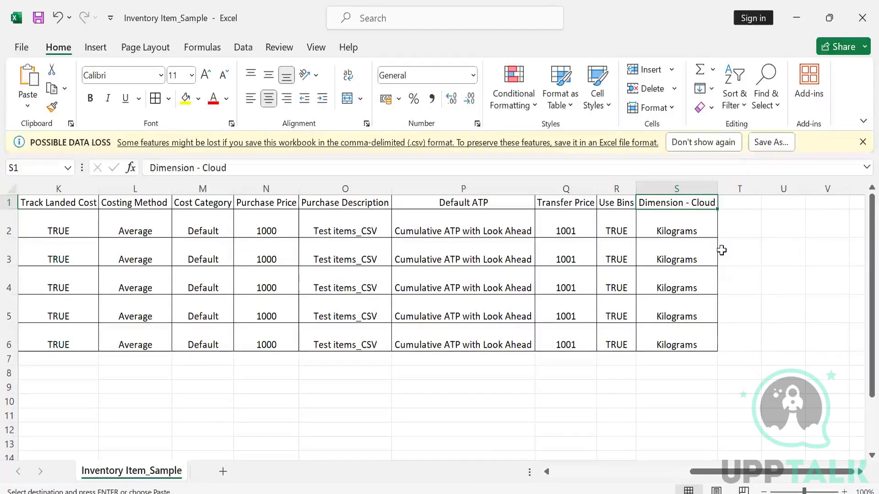
Delete the Dimension - Cloud column from the Inventory Item_Sample sheet.
click(669, 187)
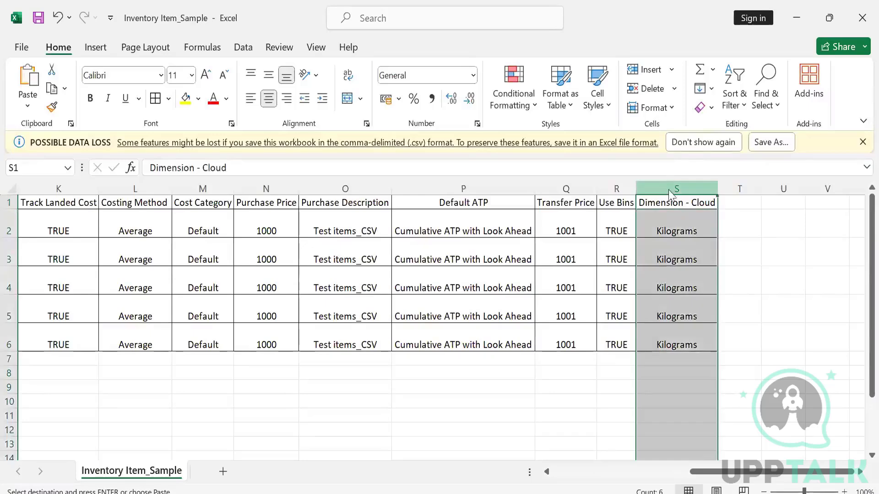
right_click(670, 188)
click(731, 361)
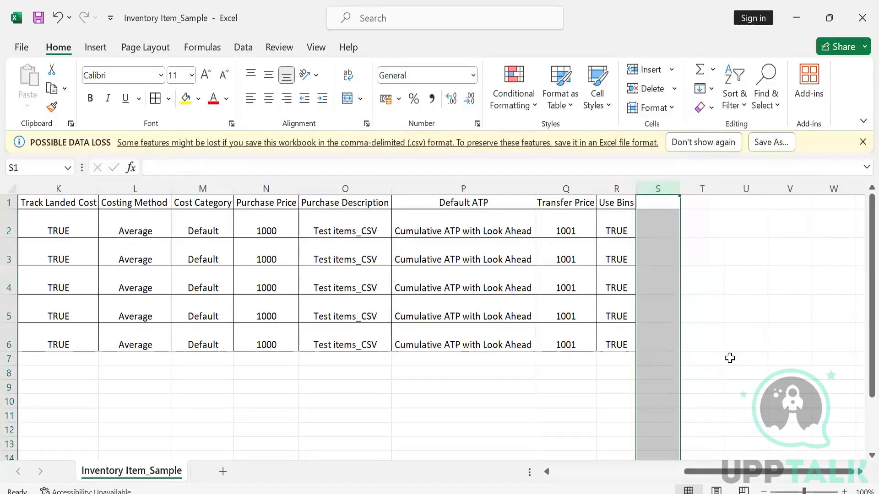
Review the column headers back past Sale Units and select the first item's Subsidiary value in cell I2.
key(Left)
key(Left)
key(Left)
key(Left)
key(Left)
key(Left)
key(Left)
key(Left)
key(Left)
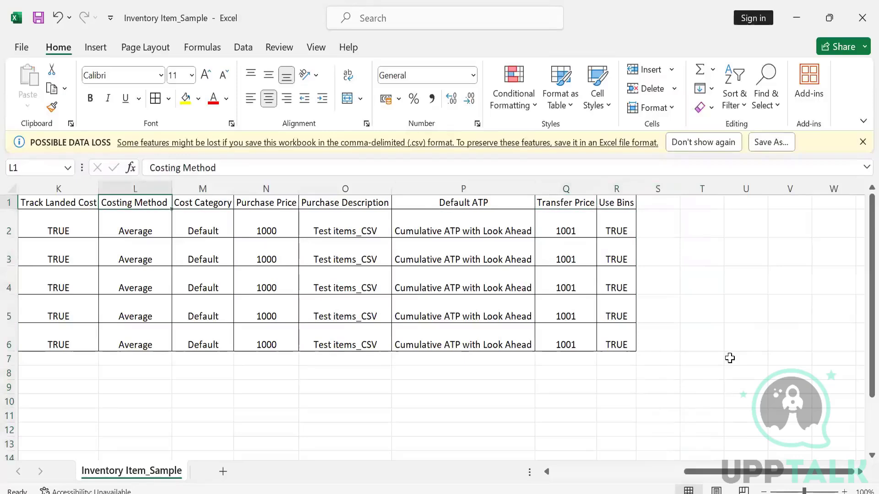
key(Left)
key(Left)
key(Left)
key(Left)
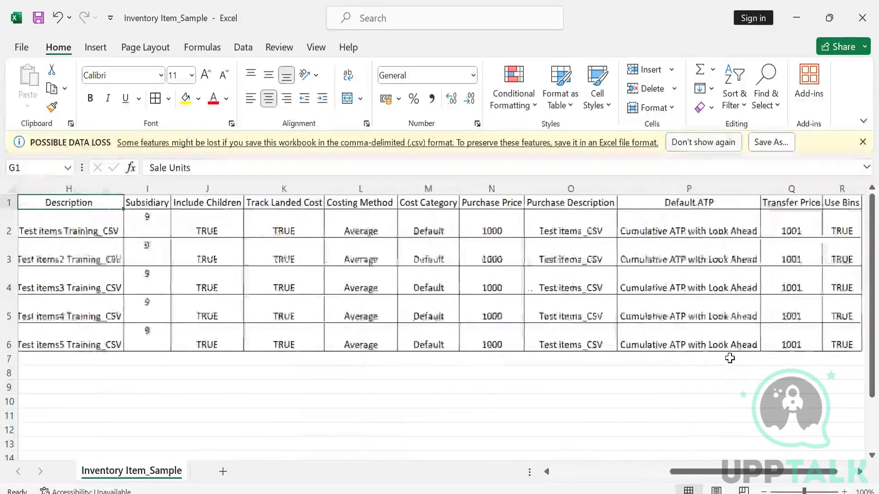
key(Left)
key(Right)
key(Right)
key(Right)
key(Right)
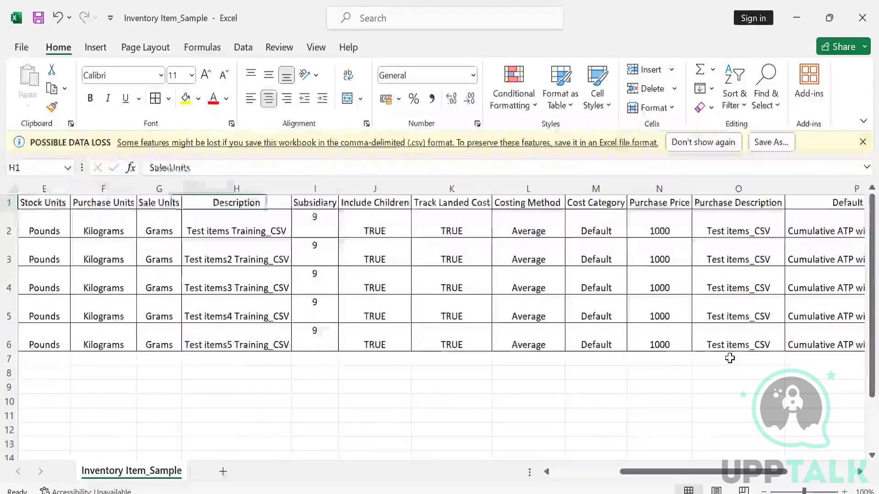
key(Down)
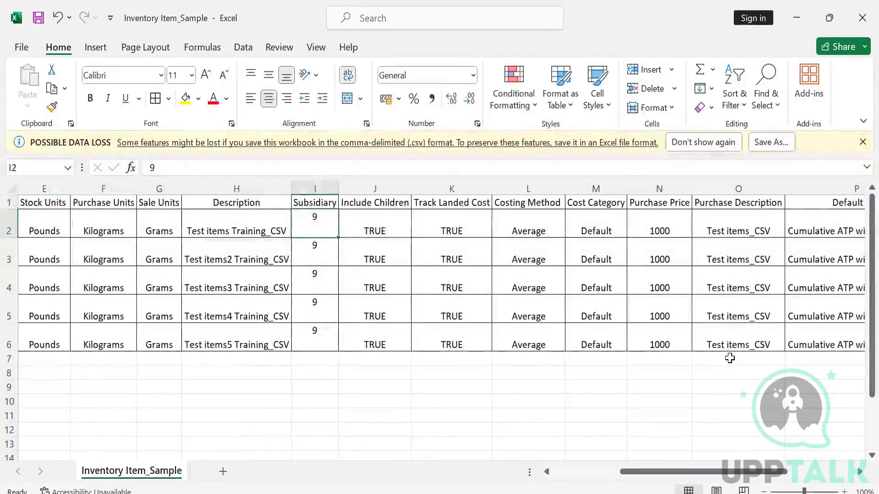
Switch to NetSuite and open the company's Subsidiaries list in a new browser tab.
key(alt+Tab)
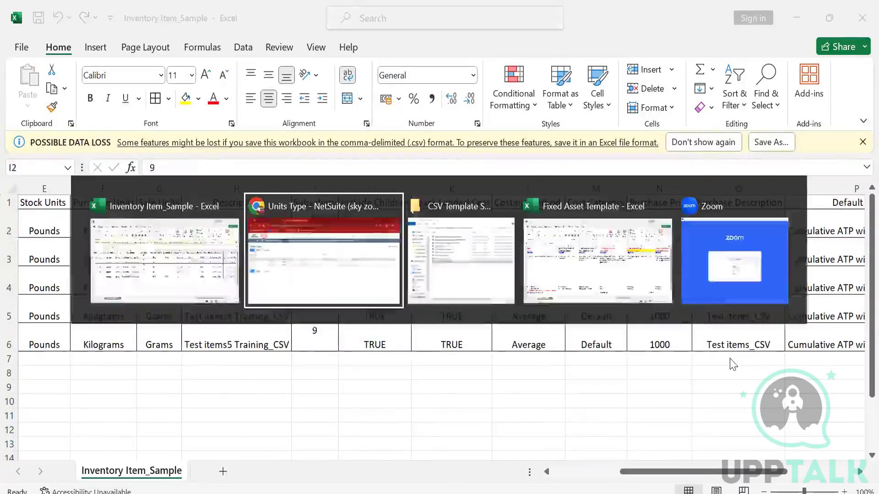
mouse_move(390, 54)
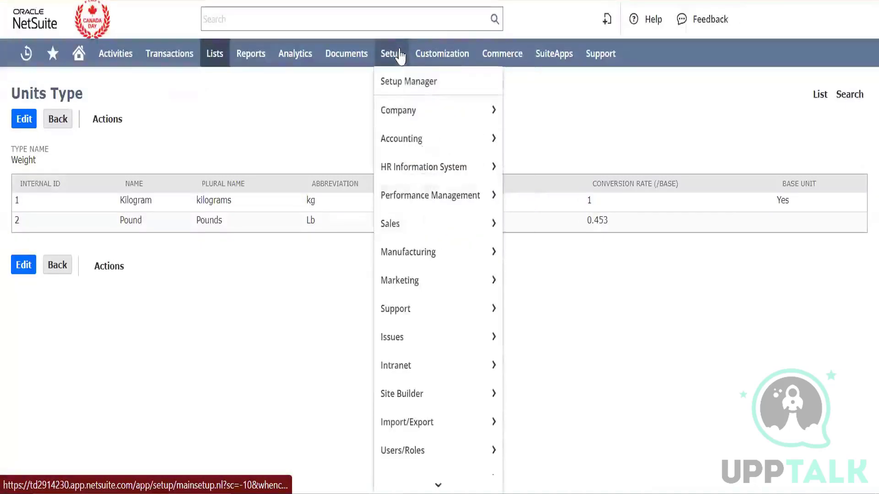
mouse_move(413, 110)
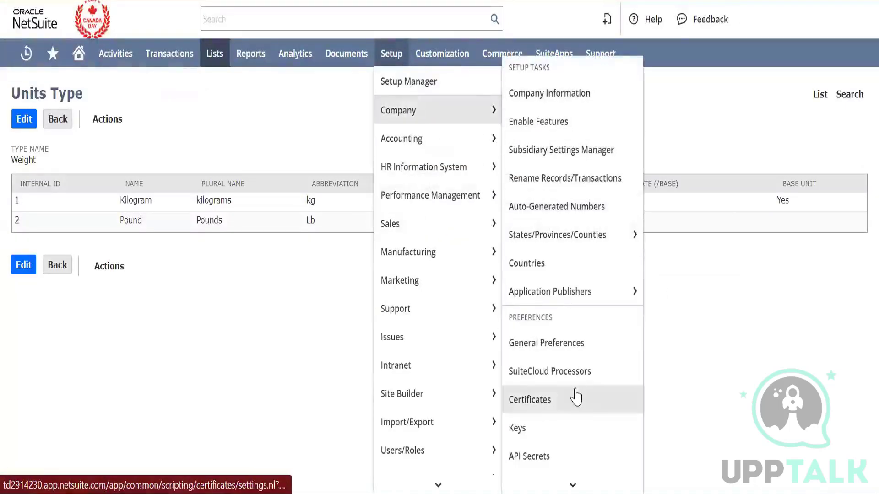
mouse_move(573, 486)
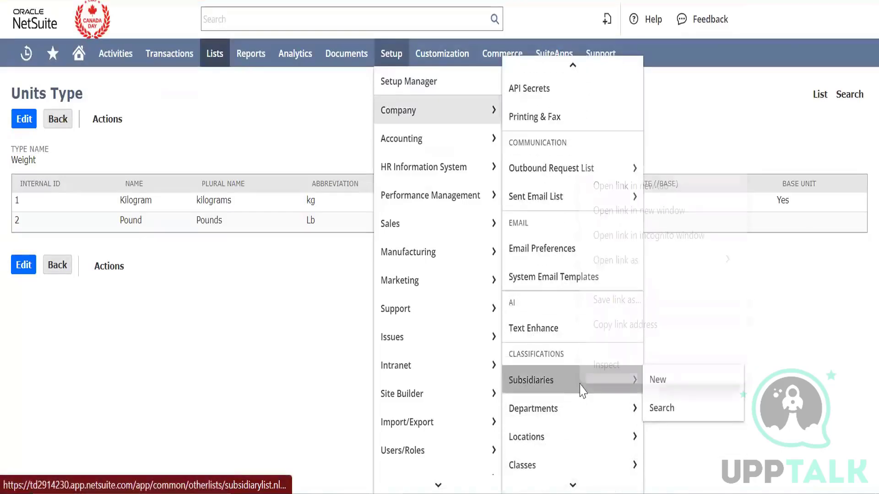
right_click(581, 392)
click(617, 195)
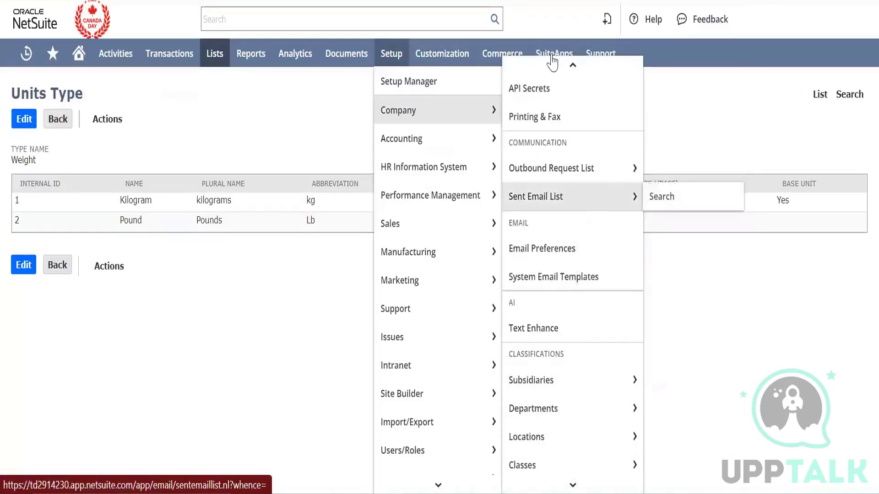
click(533, 2)
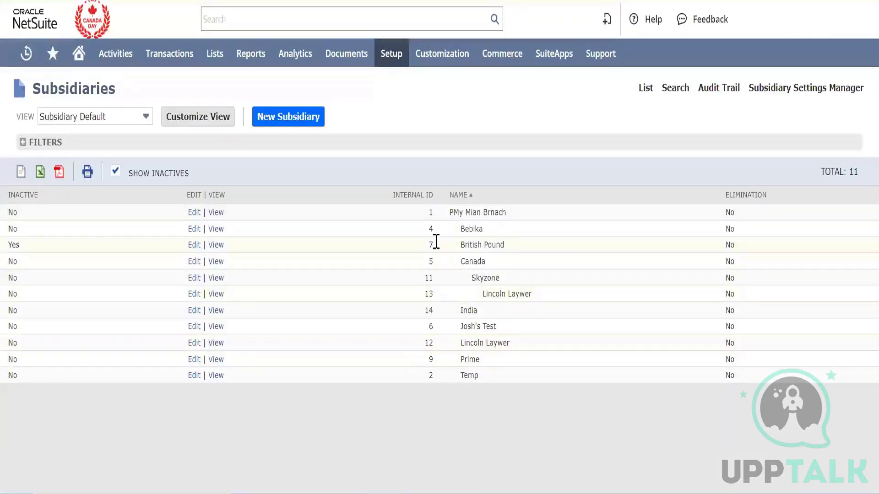
Examine the subsidiaries' internal IDs, hide inactive subsidiaries and highlight Skyzone's internal ID.
drag(431, 211, 433, 375)
click(475, 423)
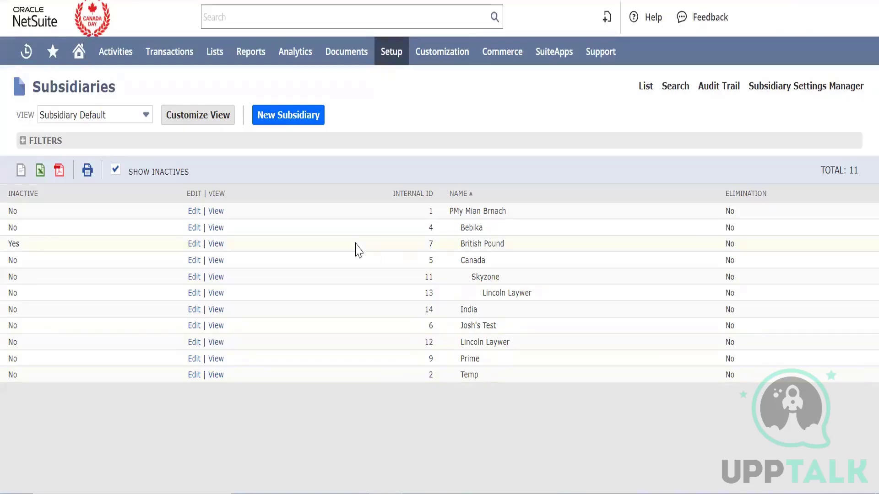
click(116, 170)
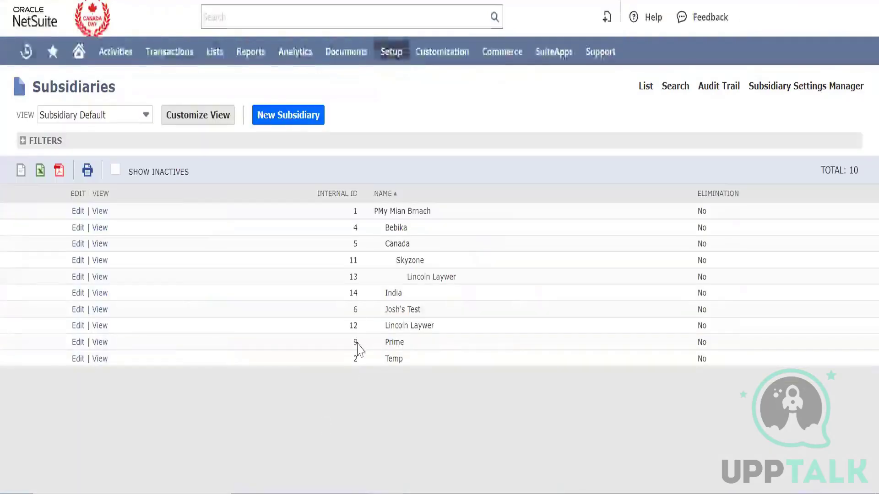
double_click(353, 261)
Switch to Excel and set the Subsidiary value of all five items in I2:I6 to 11.
key(alt+Tab)
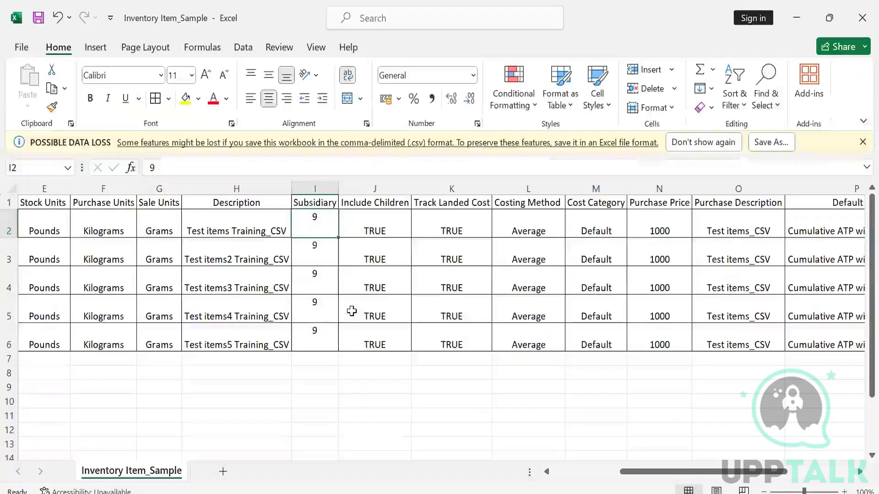
text(11)
key(Return)
text(11)
key(Return)
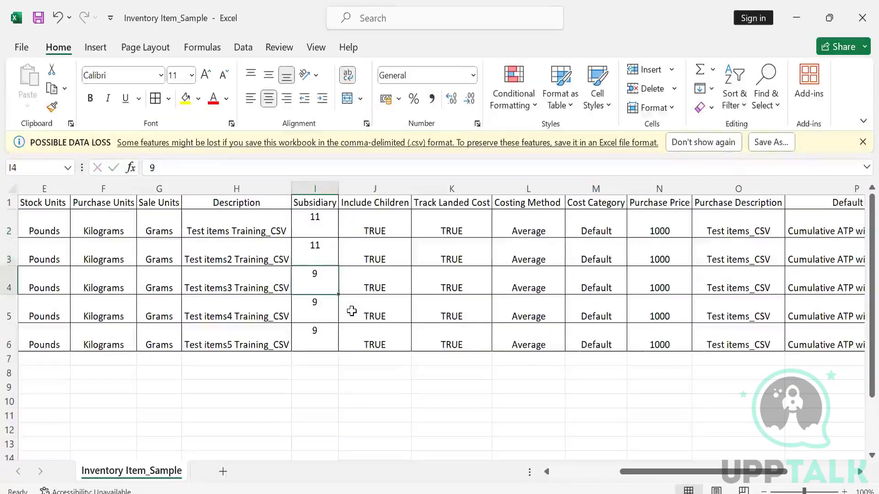
text(11)
key(Return)
text(11)
key(Return)
key(Return)
key(Up)
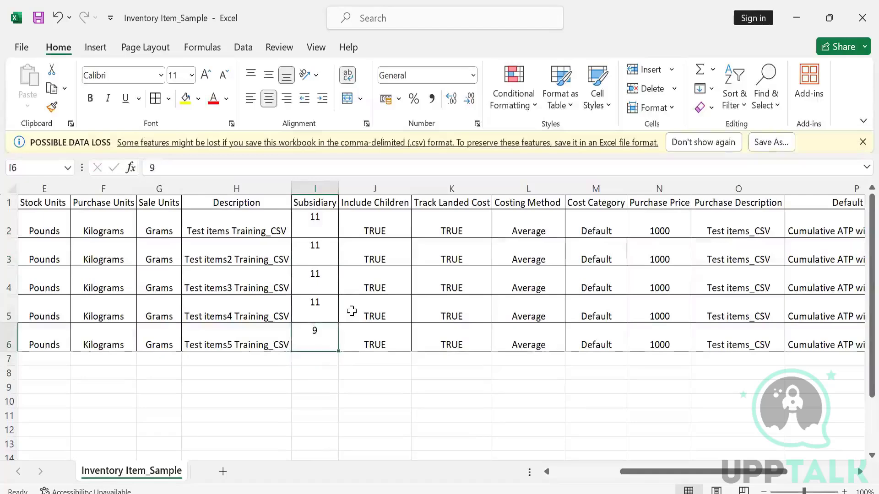
text(11)
key(Return)
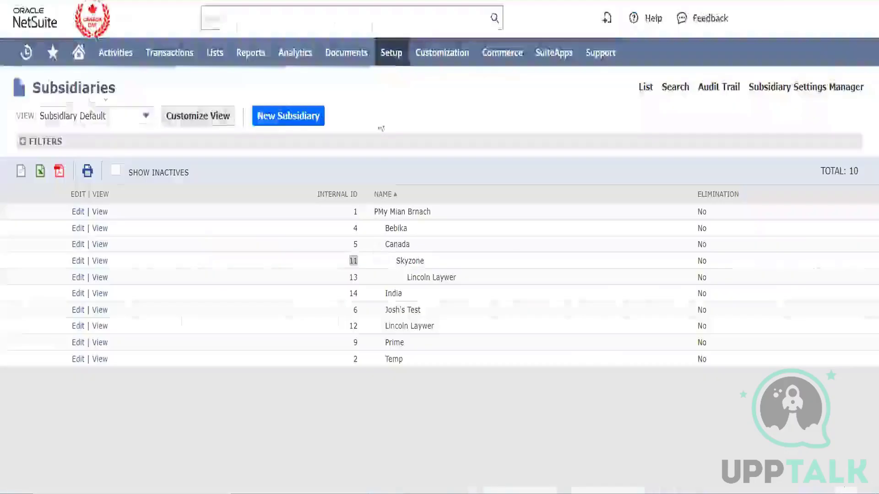
Switch to NetSuite and open the Import Assistant for importing CSV records.
key(alt+Tab)
mouse_move(393, 57)
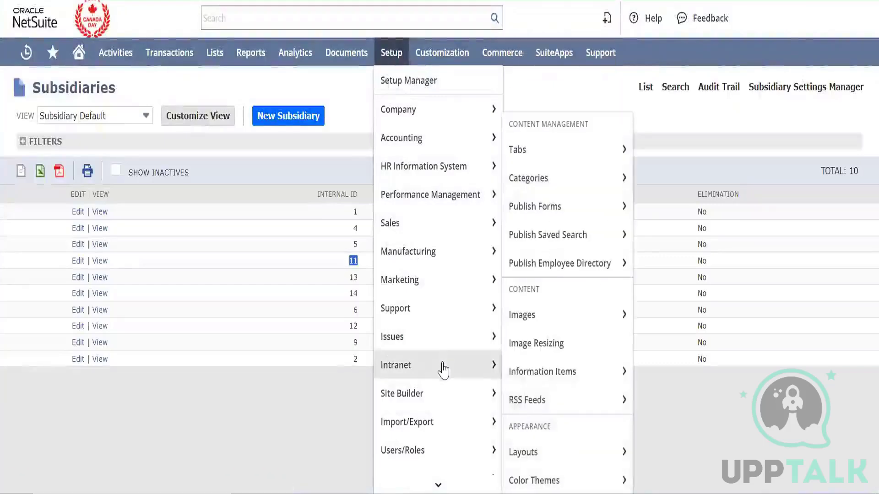
mouse_move(443, 424)
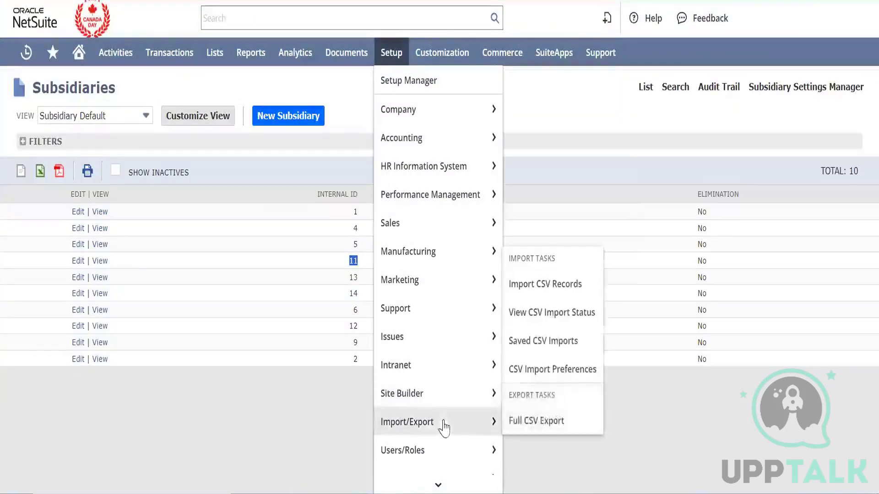
click(553, 295)
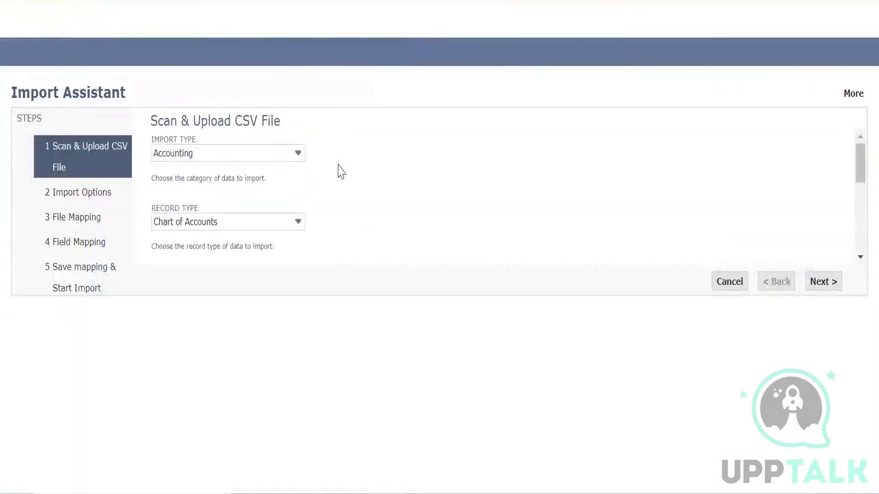
Set the import type to Items with the Inventory Item record type and attach Inventory Item_Sample.csv as the single file to upload.
click(243, 153)
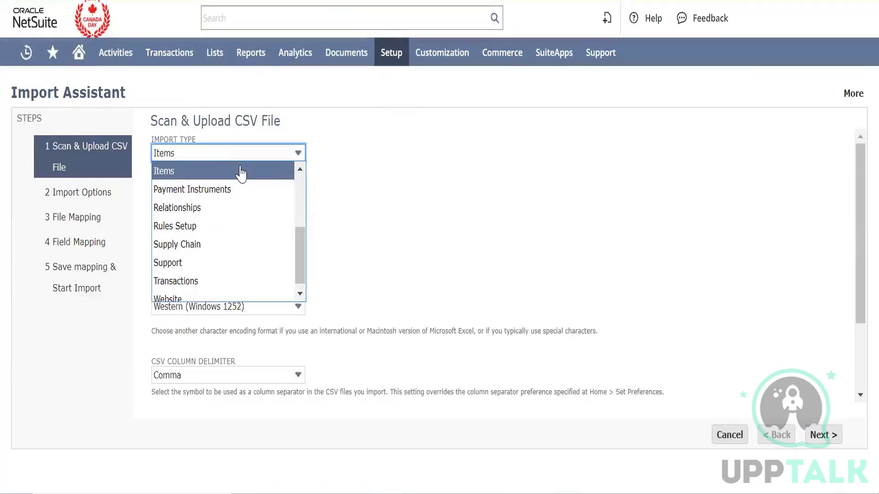
click(172, 175)
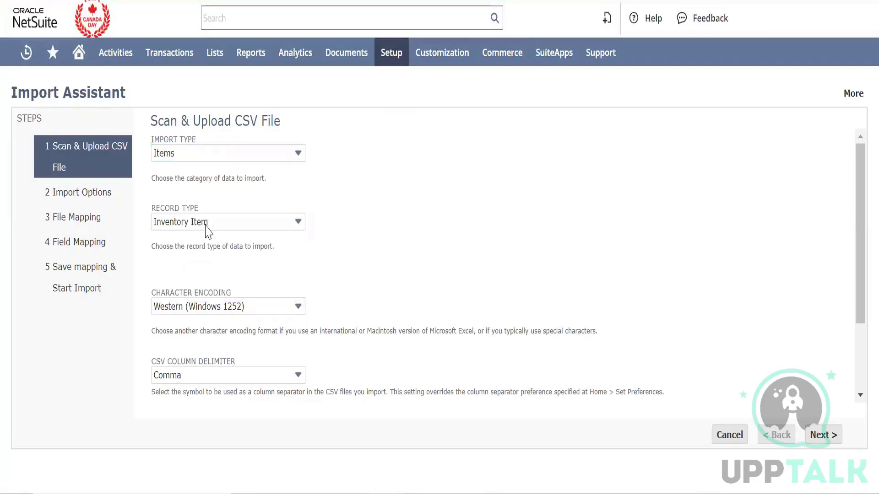
scroll(497, 248, down, 2)
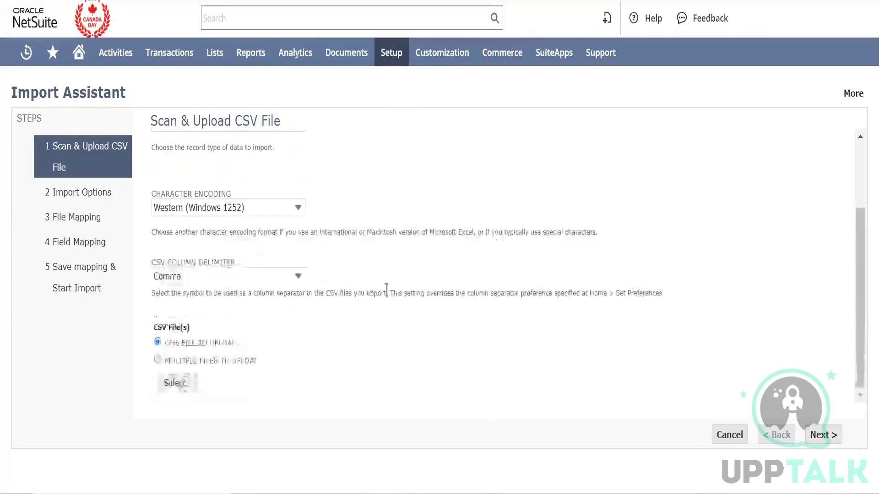
click(178, 384)
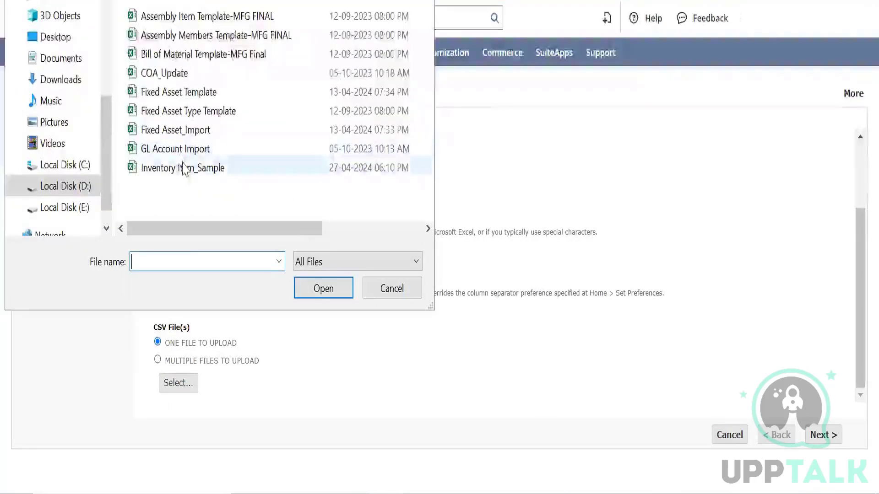
click(184, 168)
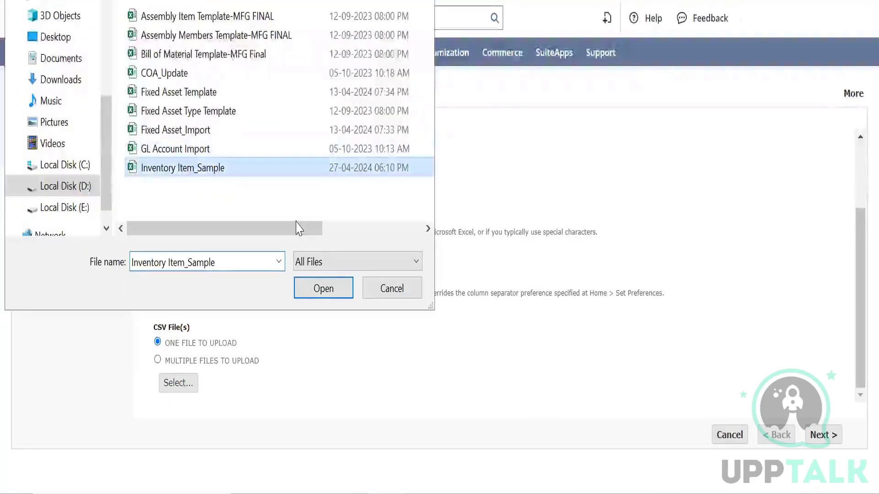
click(335, 290)
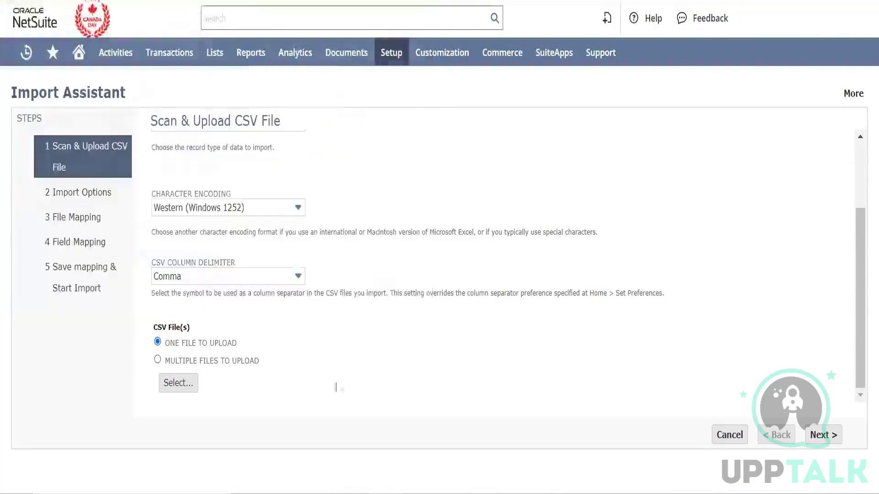
drag(328, 385, 239, 384)
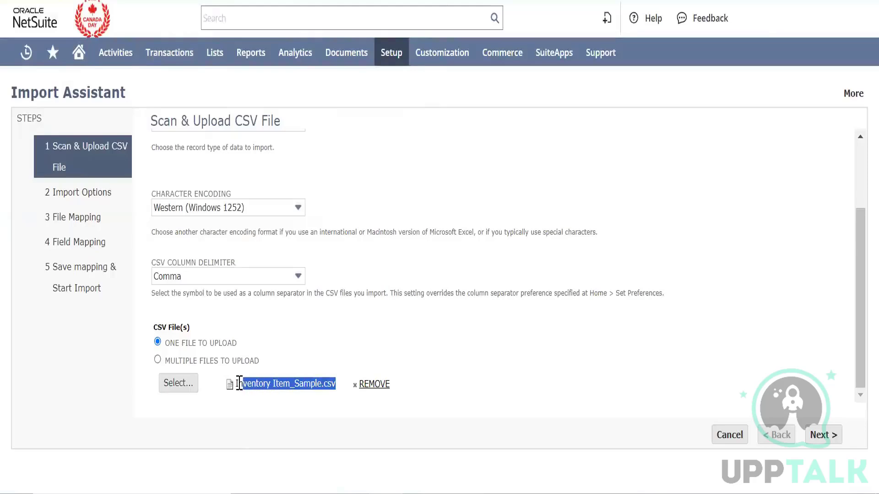
click(288, 425)
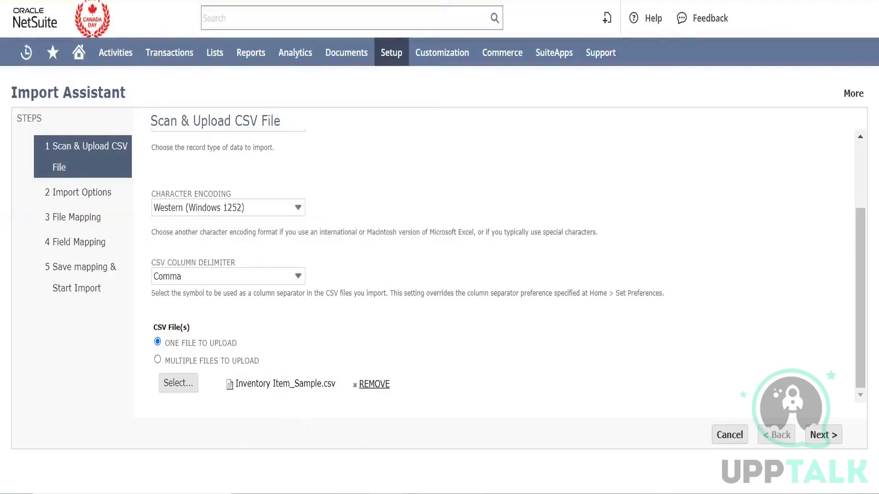
Switch to Excel and check the CSV (Comma delimited) save format for the Inventory Item_Sample file without saving it.
mouse_move(454, 493)
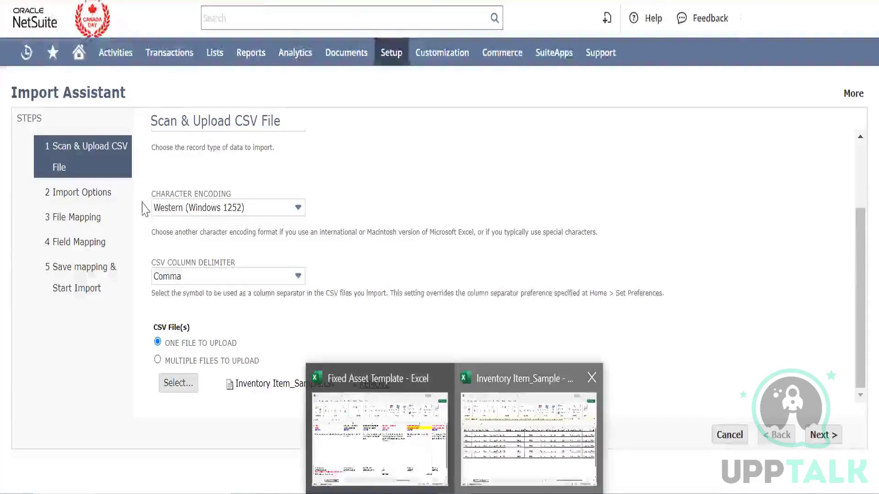
click(529, 435)
click(21, 45)
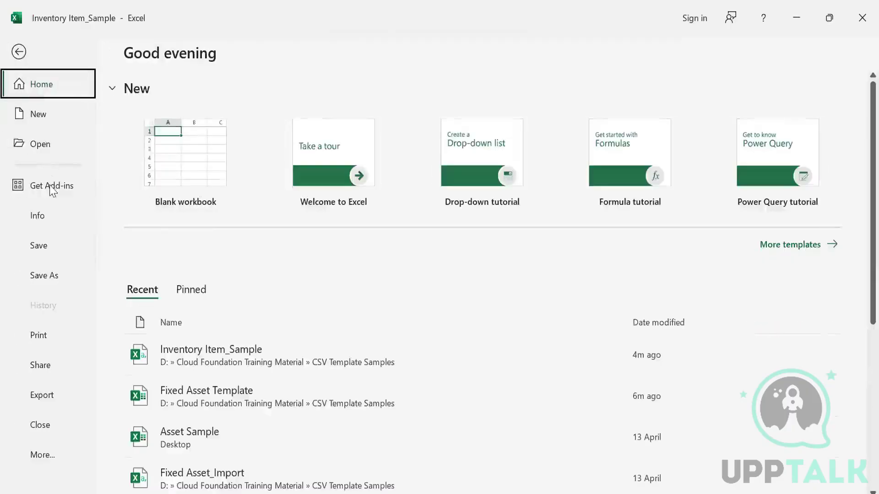
click(51, 276)
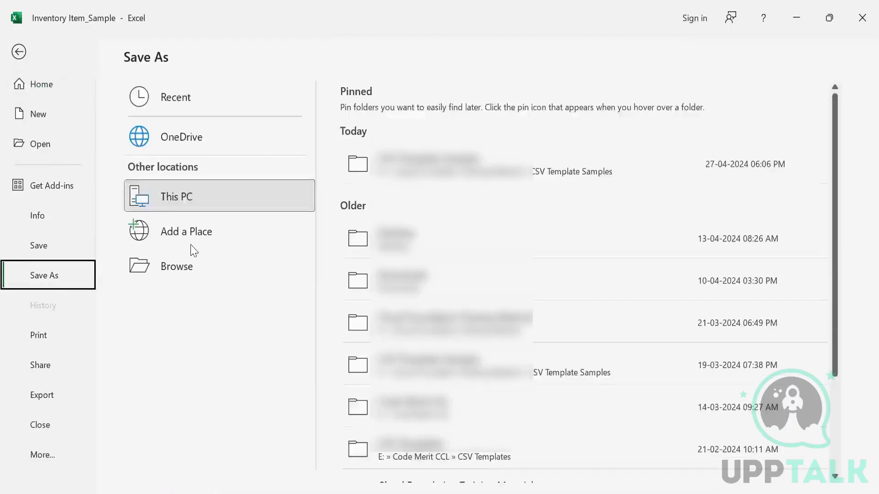
click(193, 263)
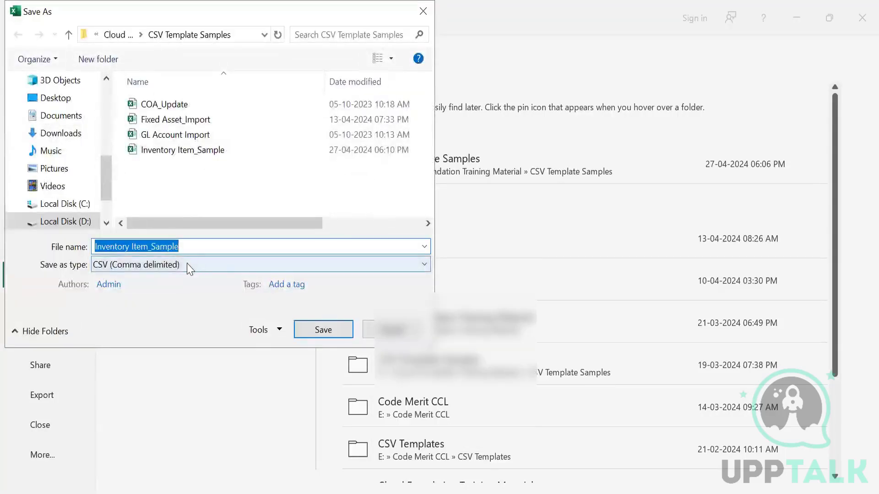
click(187, 263)
click(182, 191)
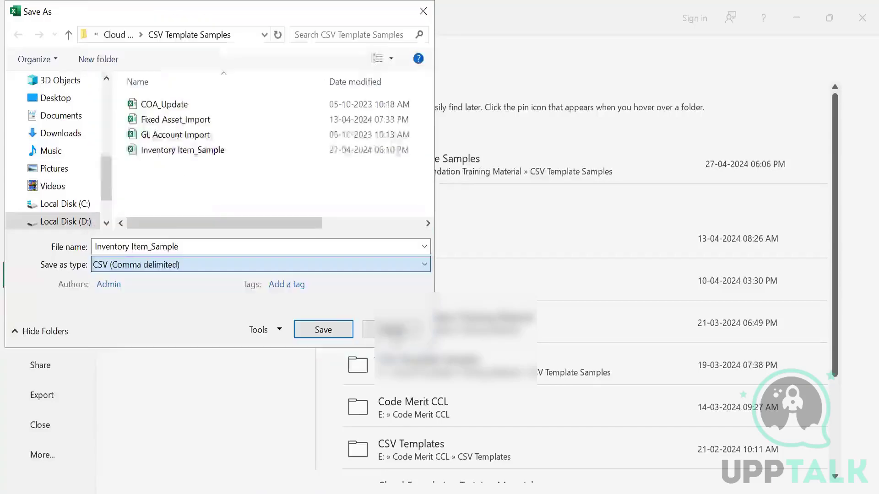
click(406, 328)
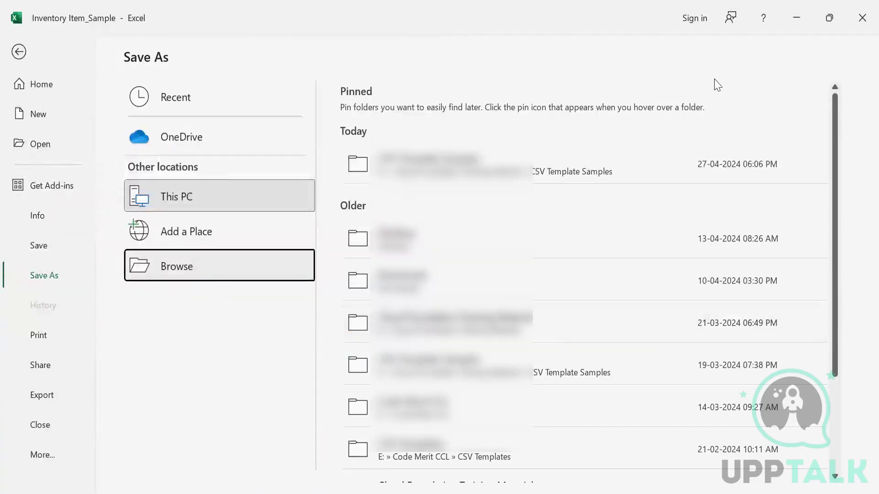
click(24, 61)
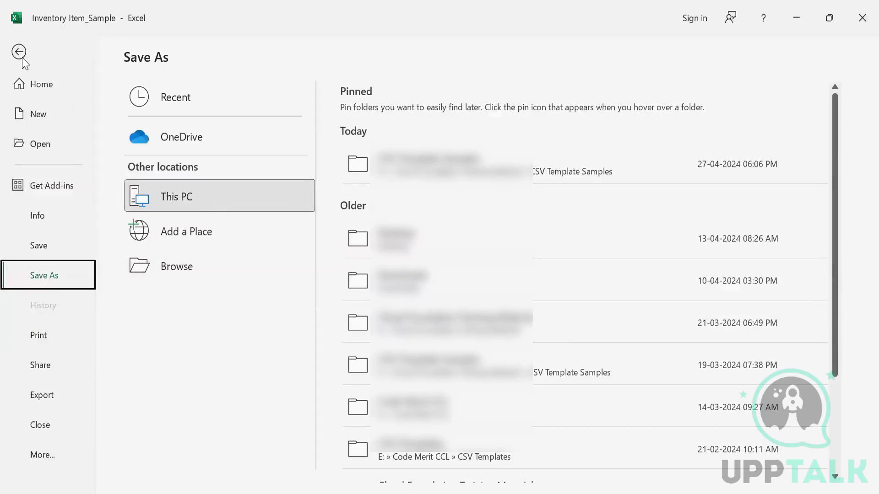
click(22, 58)
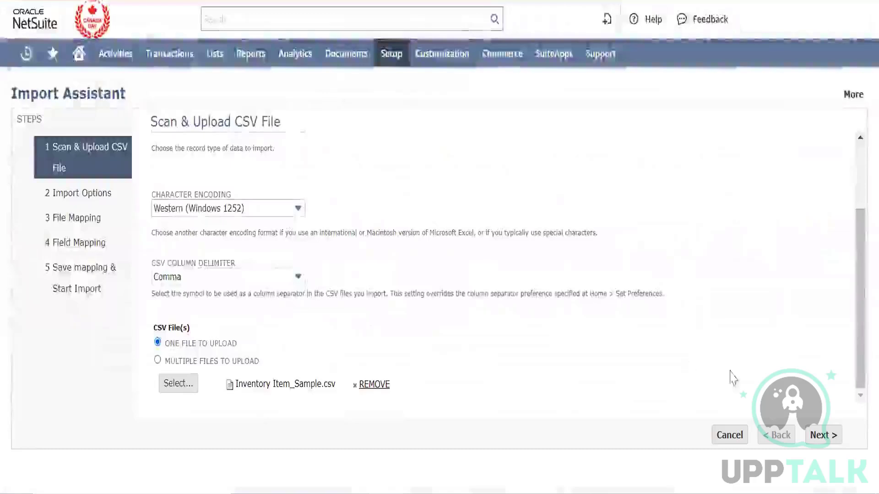
Proceed to the import options in NetSuite, review the advanced options with Add as data handling, and continue to field mapping.
click(814, 436)
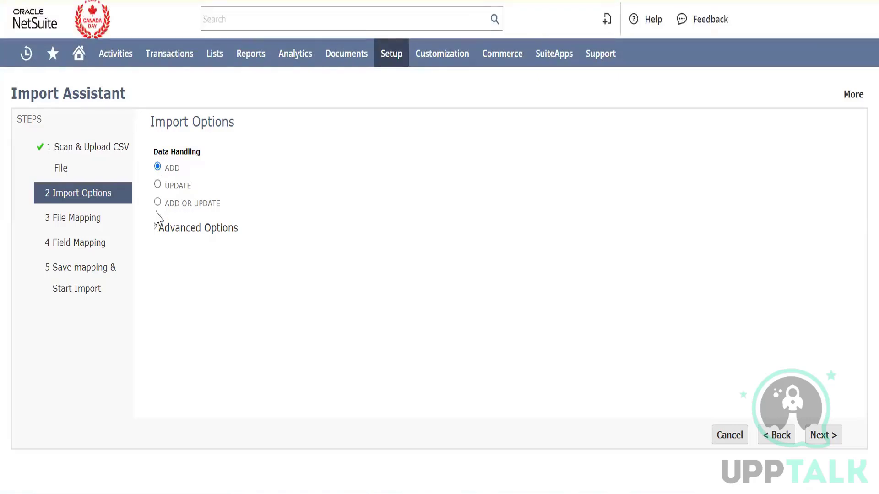
click(155, 228)
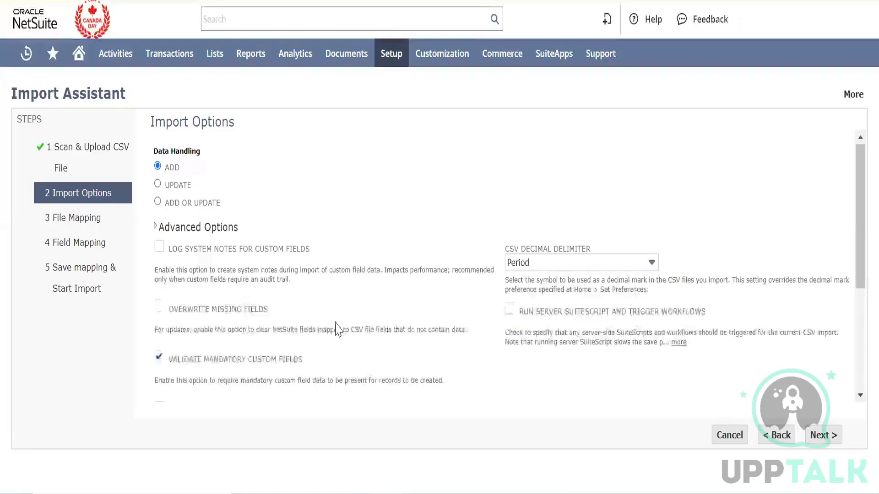
scroll(336, 327, down, 5)
scroll(337, 323, up, 1)
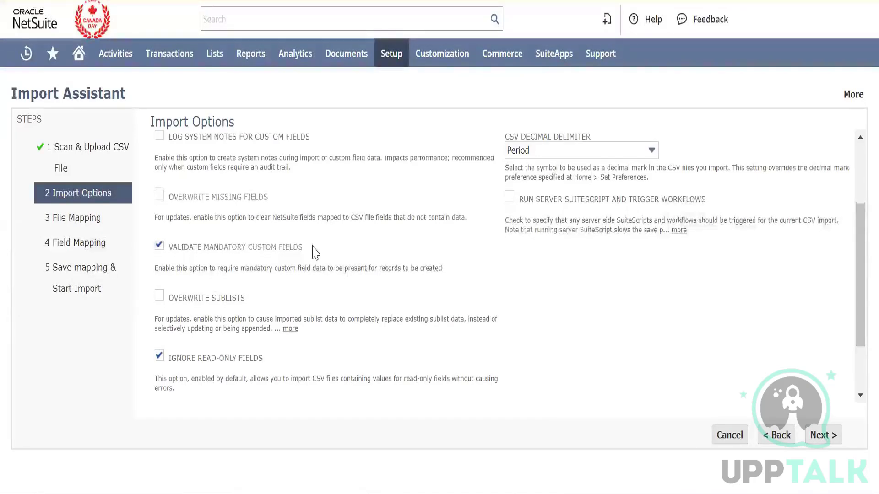
scroll(314, 252, down, 1)
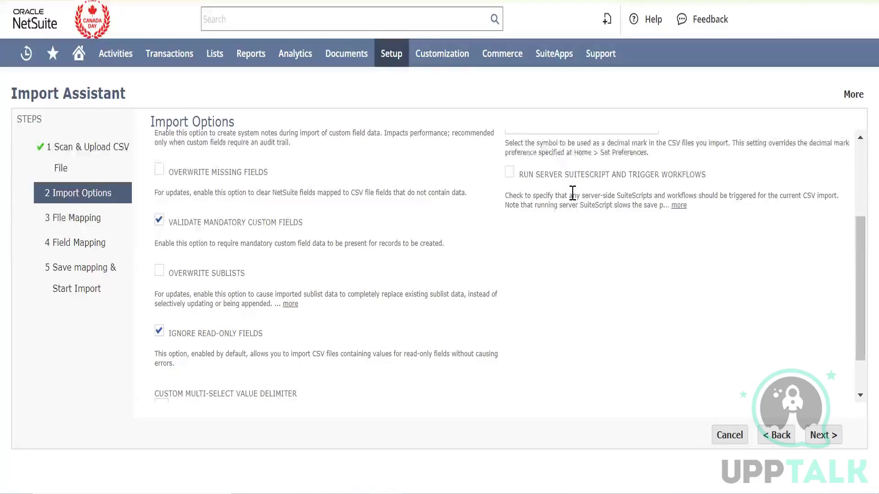
click(820, 435)
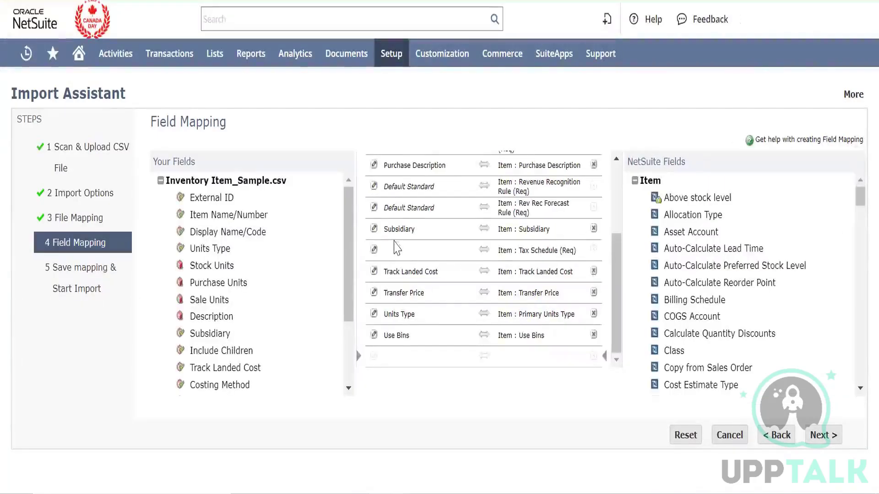
Examine the CSV fields, their NetSuite field mappings and the unmapped required Tax Schedule field.
scroll(393, 247, up, 3)
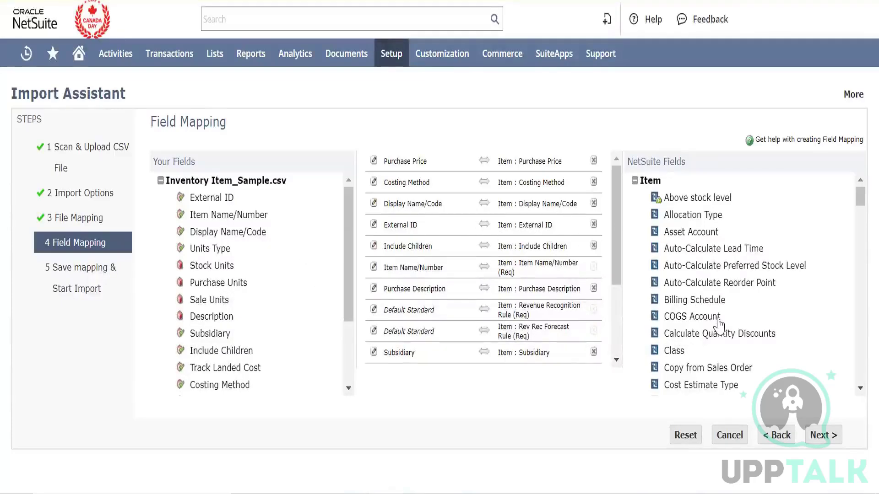
scroll(714, 323, down, 5)
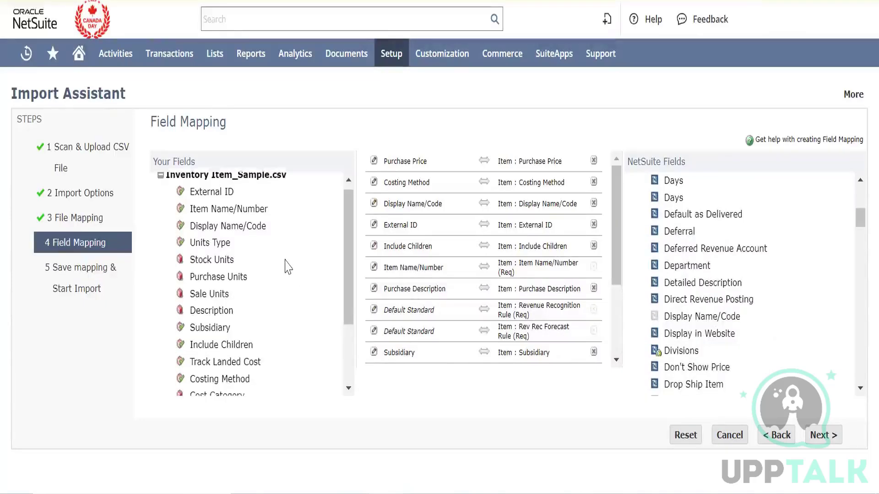
scroll(285, 265, down, 2)
scroll(286, 263, up, 2)
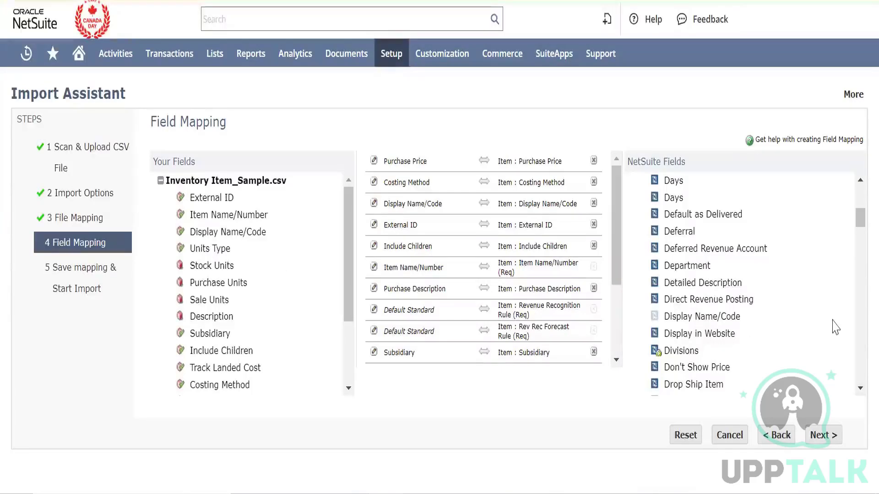
scroll(779, 282, up, 5)
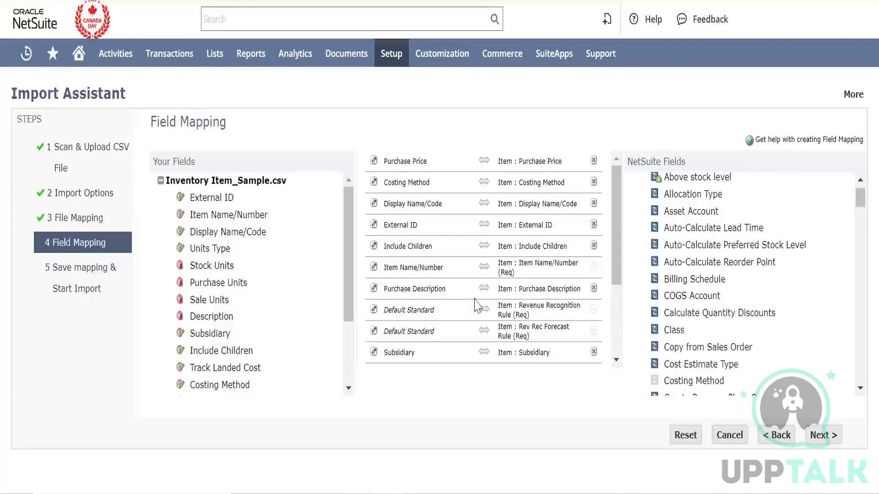
scroll(481, 341, down, 3)
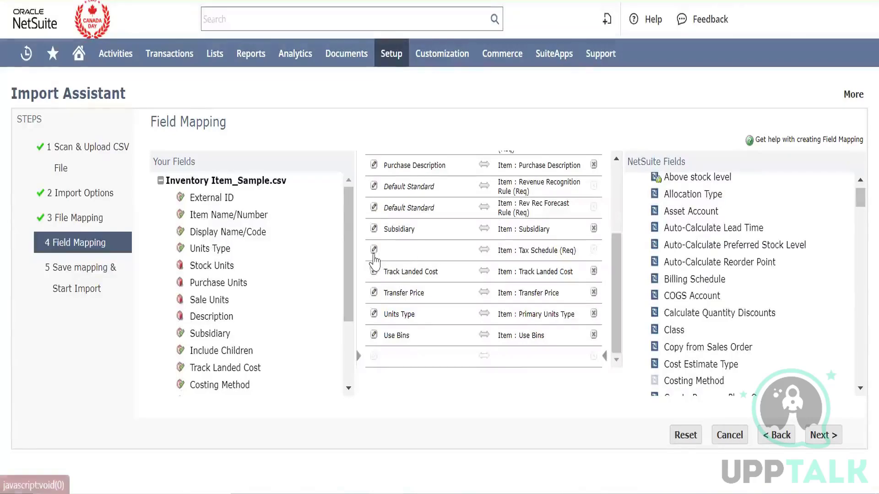
mouse_move(350, 262)
mouse_down()
mouse_move(349, 311)
mouse_move(346, 262)
mouse_up()
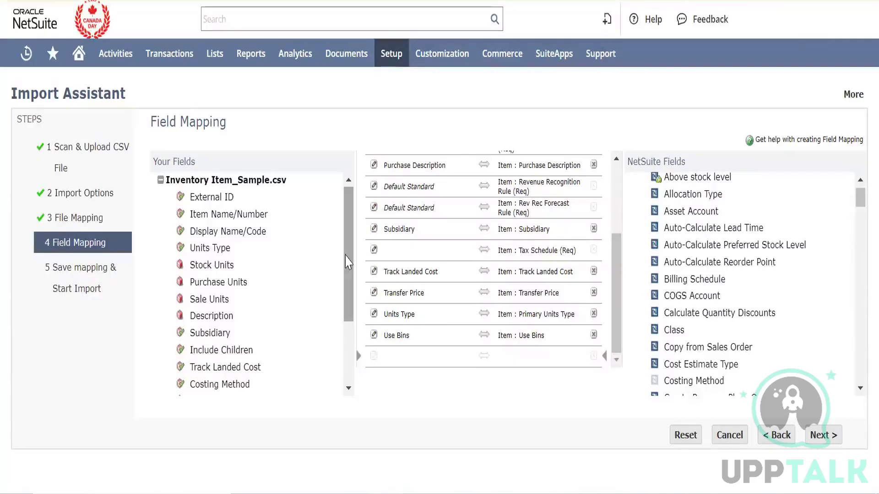
click(397, 255)
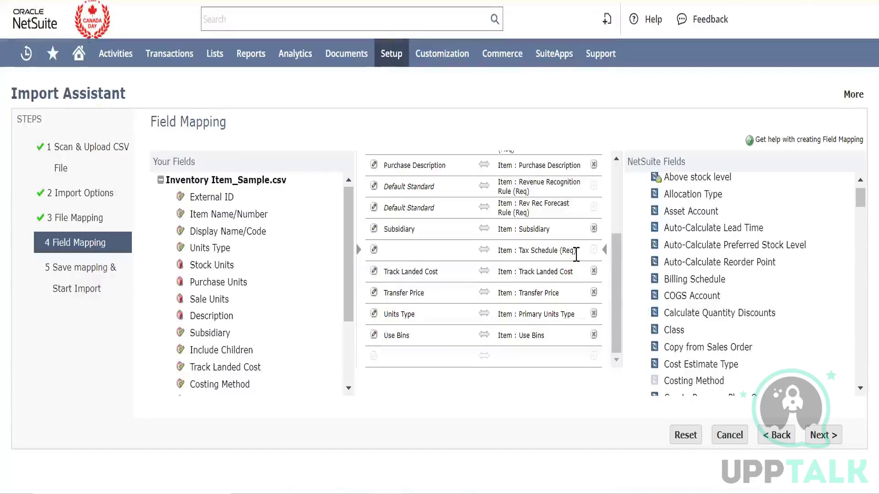
drag(576, 253, 563, 268)
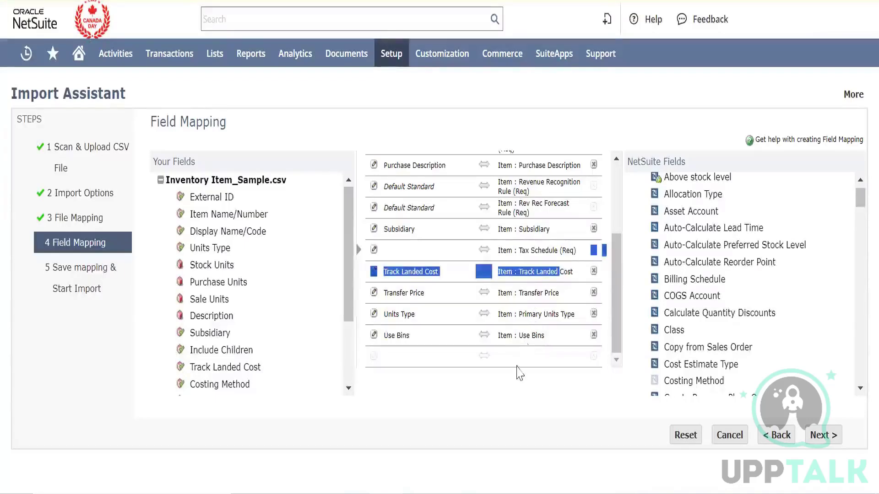
click(517, 386)
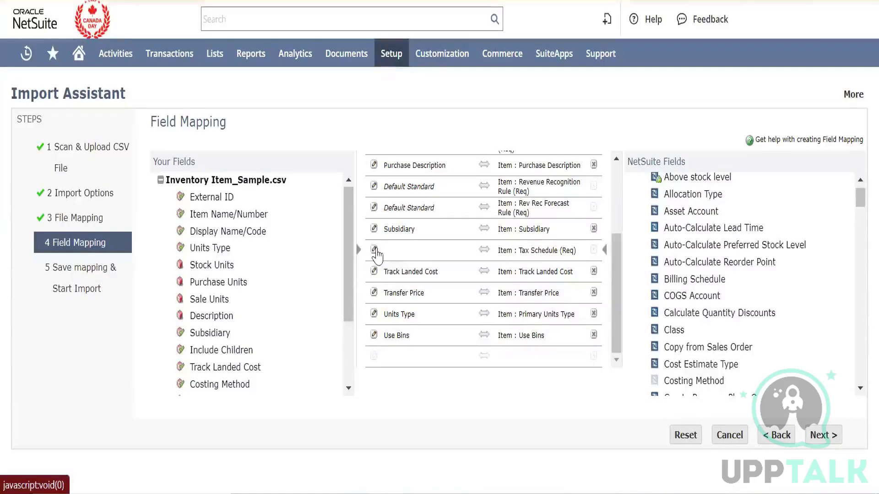
Set the default value of the required Tax Schedule field to Non-Taxable in the field mapping.
click(375, 249)
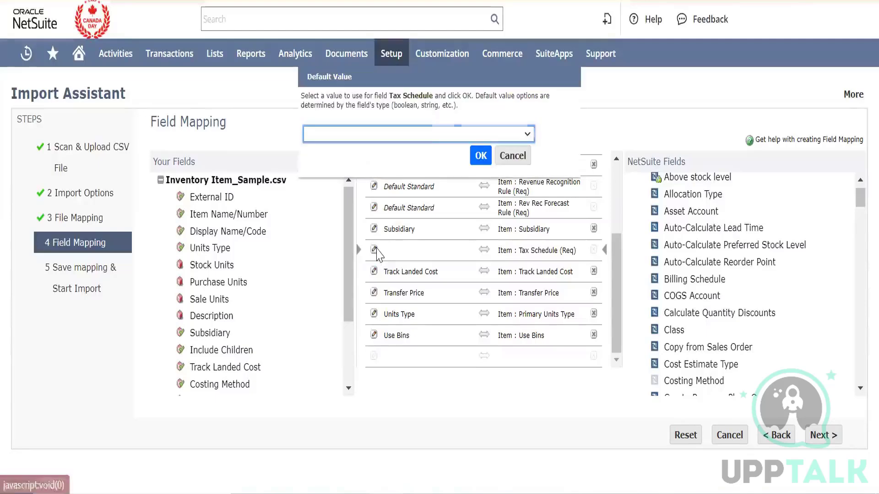
click(439, 137)
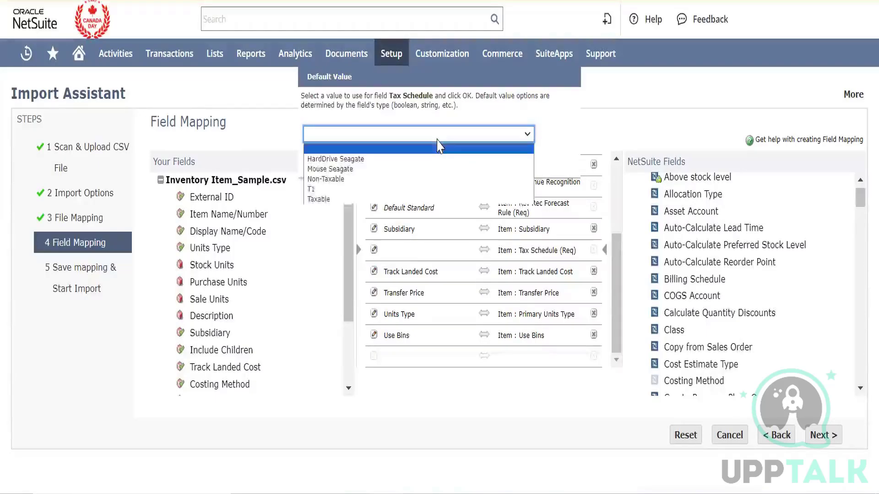
click(420, 179)
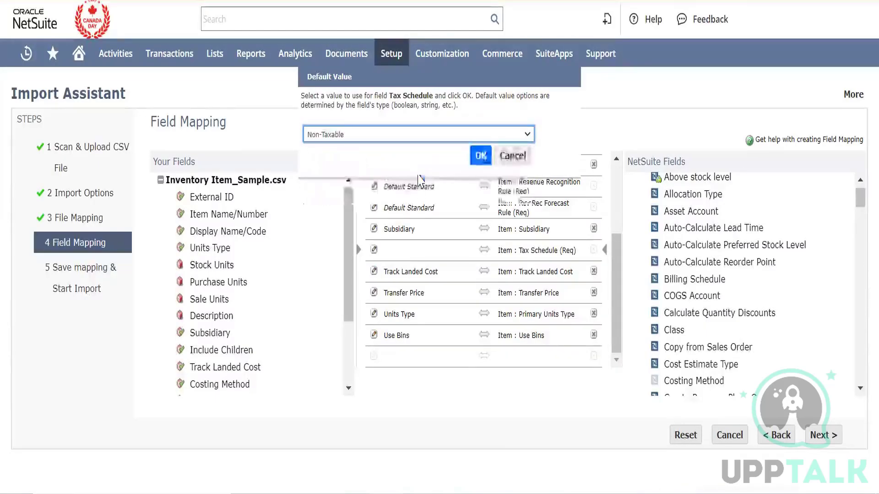
click(478, 156)
scroll(458, 252, up, 3)
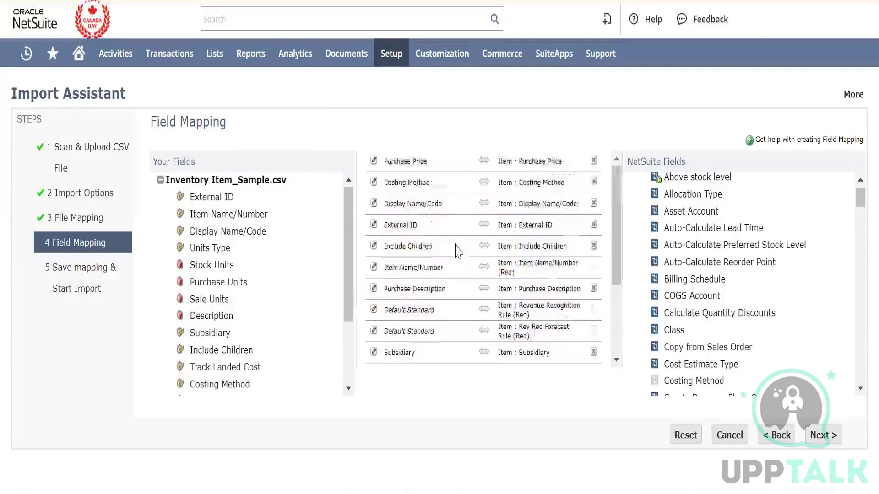
scroll(458, 251, down, 1)
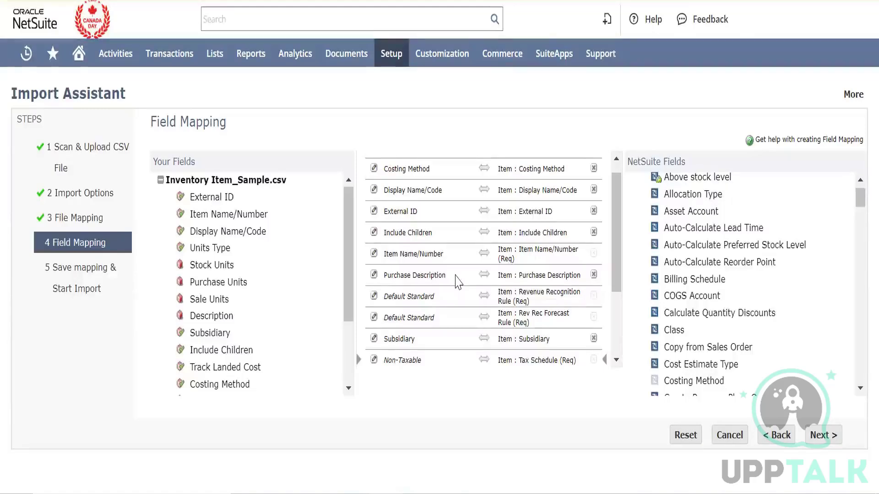
scroll(456, 222, down, 3)
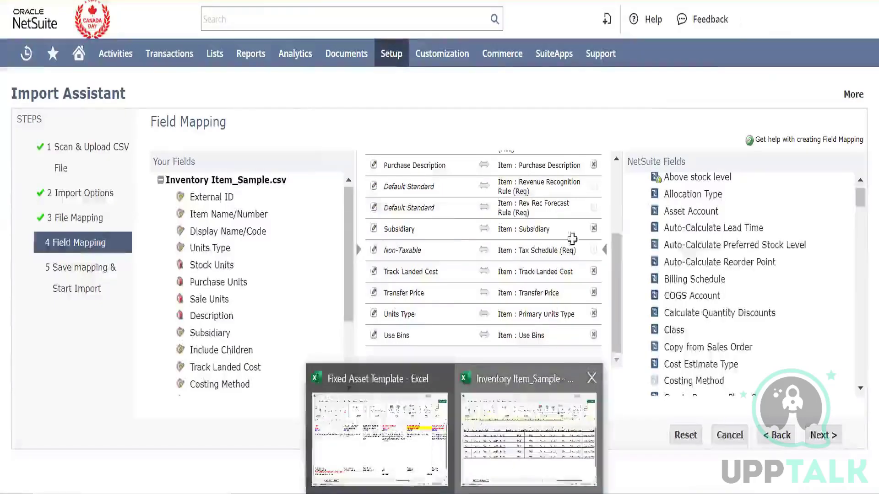
Switch to the Inventory Item_Sample workbook in Excel and enter the column header "Tax scheduled" in cell S1.
click(527, 375)
click(527, 208)
key(Right)
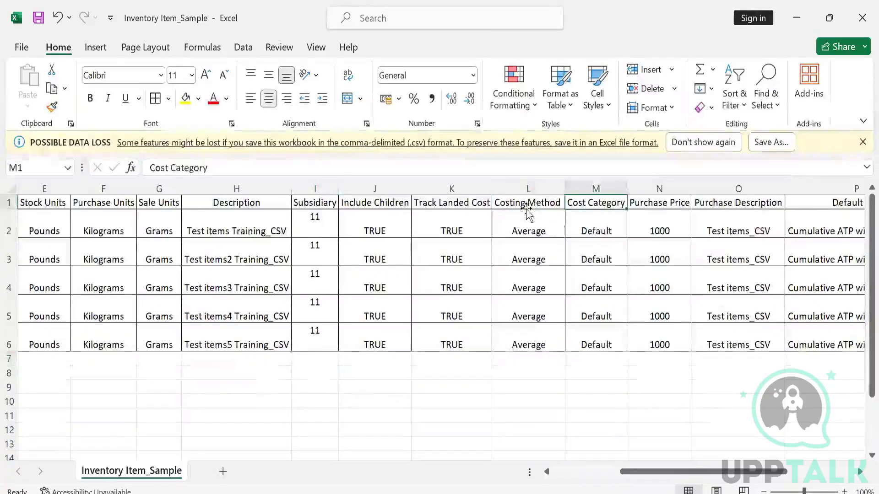
key(Right)
key(Right)
key(Right)
key(Right)
key(Right)
key(Right)
key(Right)
key(Right)
key(Left)
key(Left)
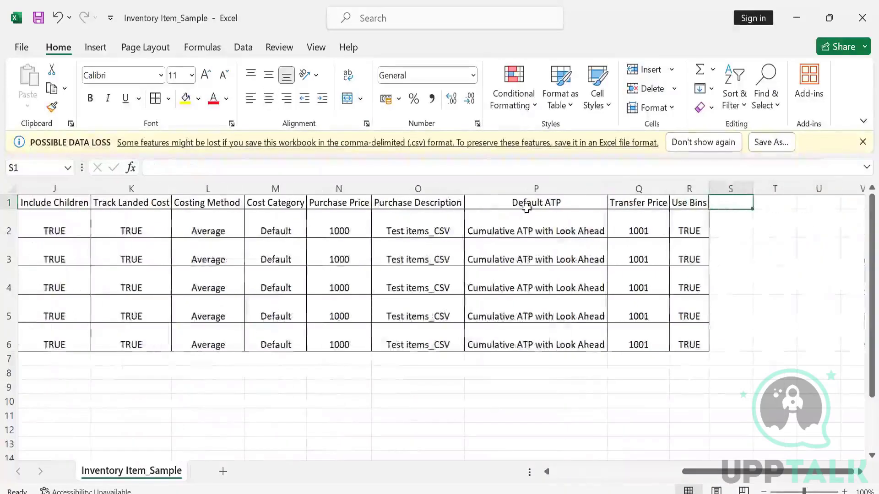
text(Tax scheduled)
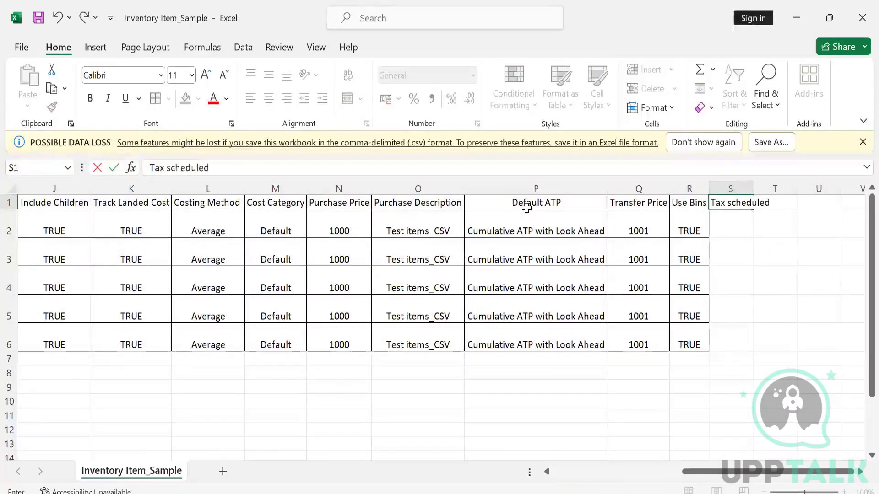
Finish the Tax schedule header in S1 and enter Non-Taxable in S2 and Taxable in S3 as sample values.
key(Return)
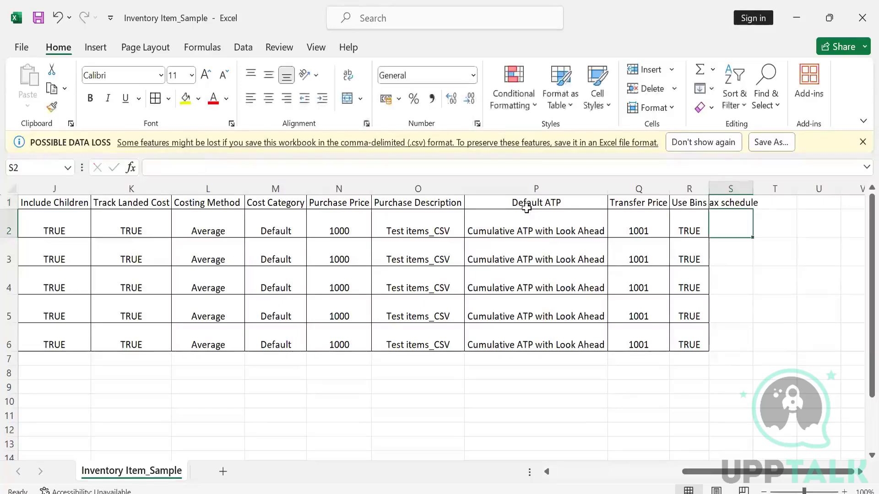
text(Non-T)
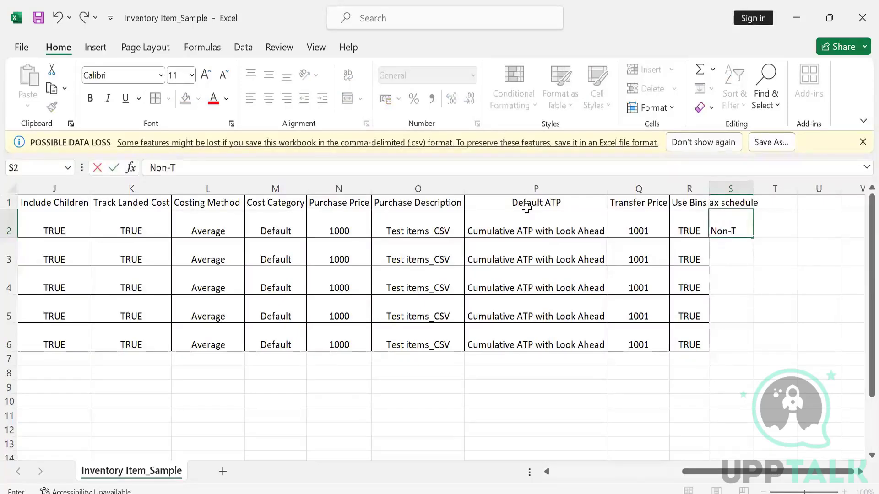
text(axab;le)
key(Return)
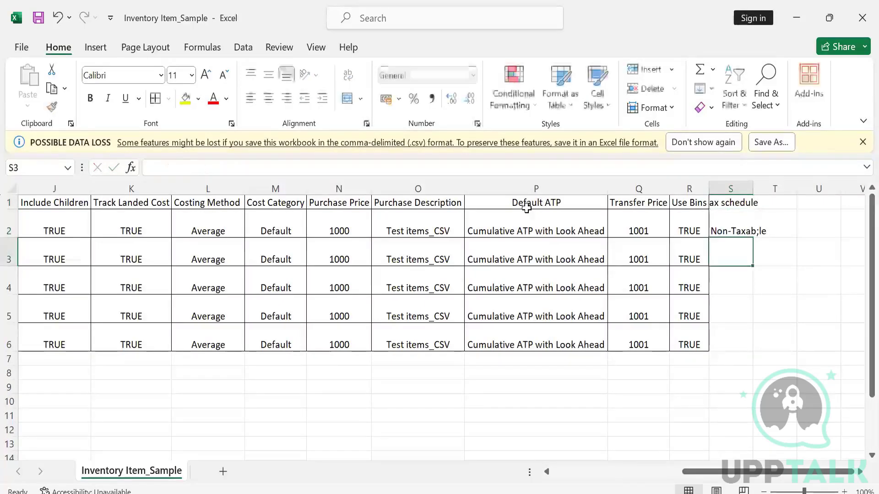
text(Taxable)
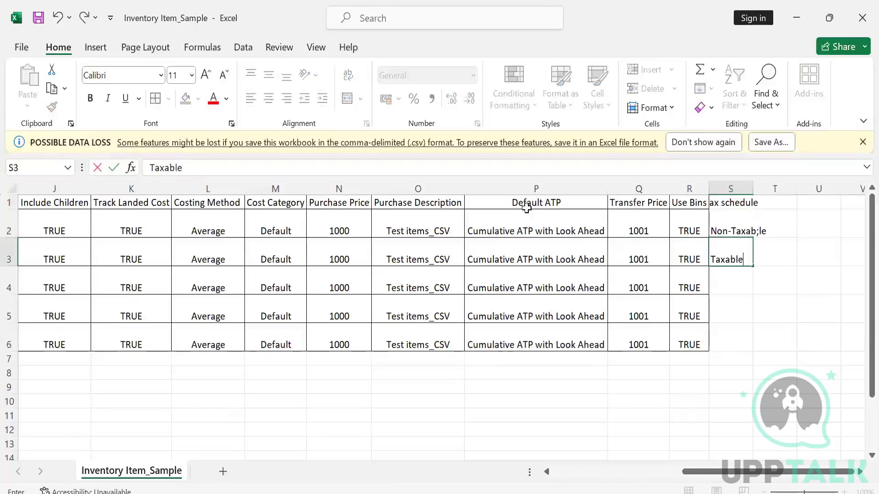
Delete the whole Tax schedule column S from the inventory item sheet.
click(718, 184)
right_click(718, 184)
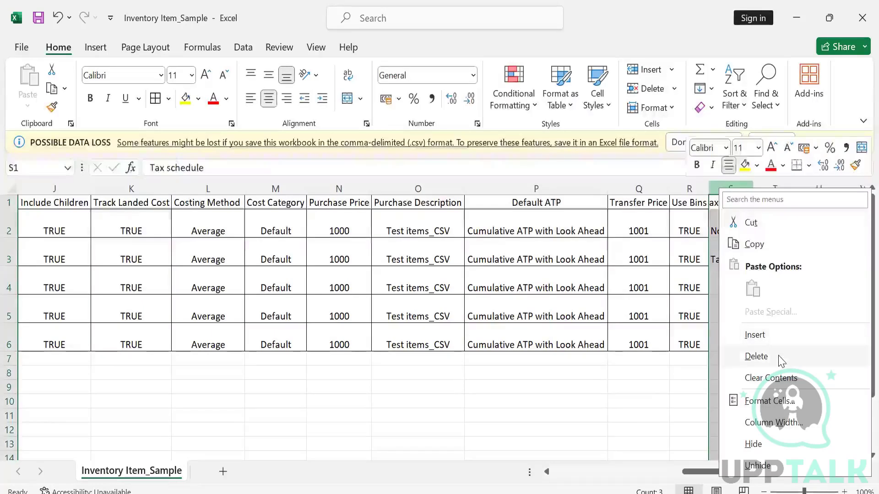
click(756, 357)
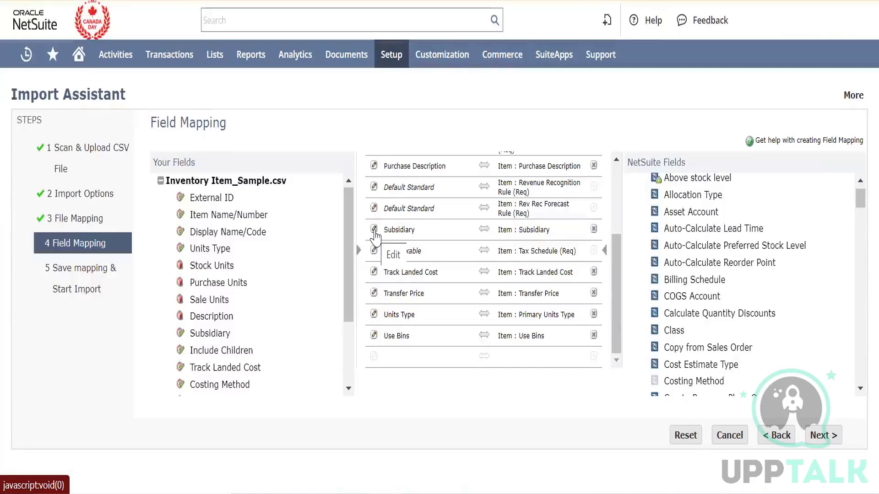
In NetSuite's Import Assistant, set the reference type of the Subsidiary field mapping to Internal ID.
click(374, 233)
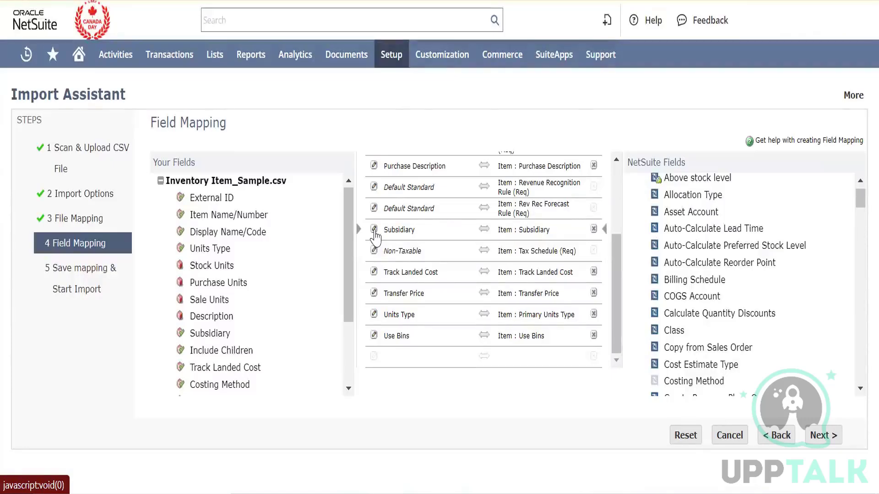
click(374, 234)
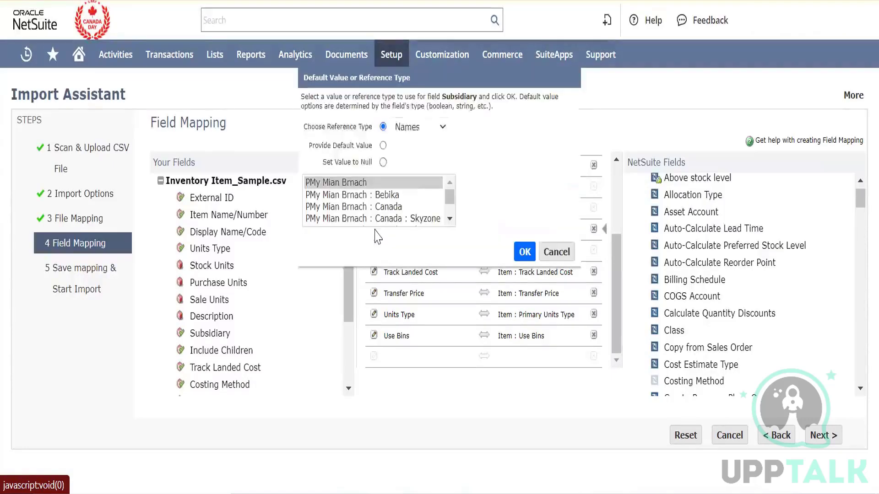
click(447, 130)
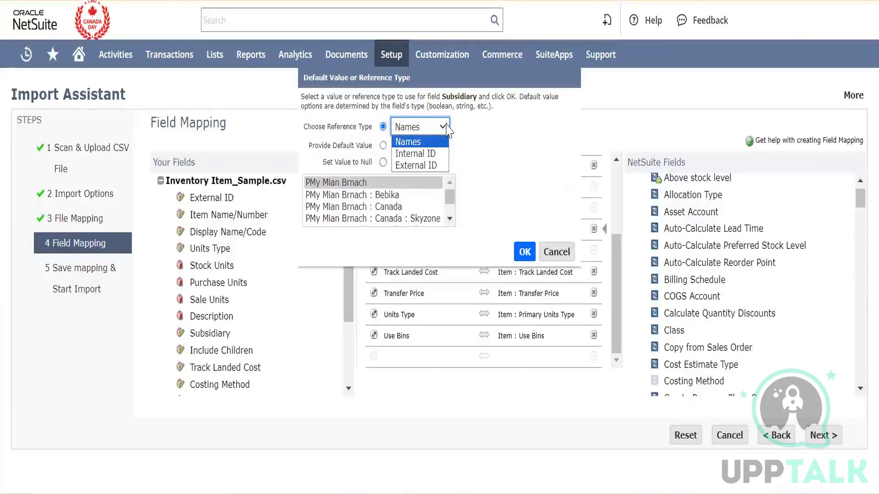
click(438, 154)
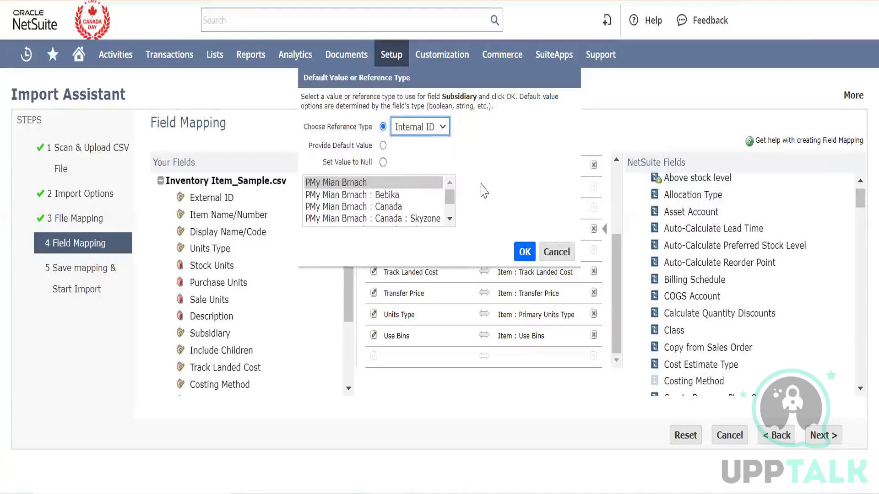
click(449, 220)
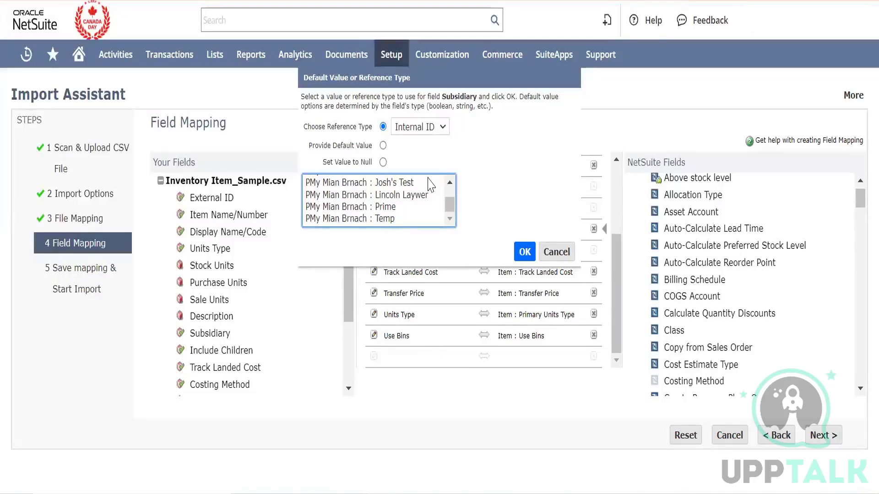
click(522, 251)
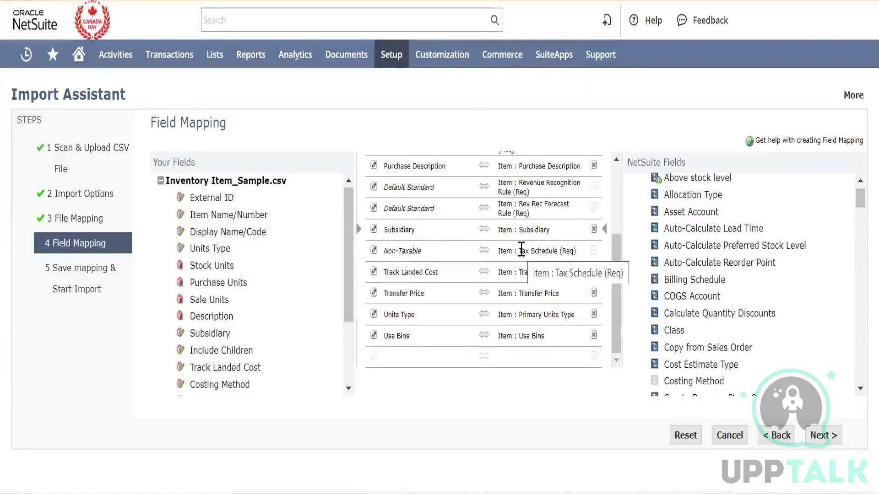
Add a mapping from the CSV field Stock Units to the NetSuite field Primary Stock Unit, searching the page for "stock".
click(385, 352)
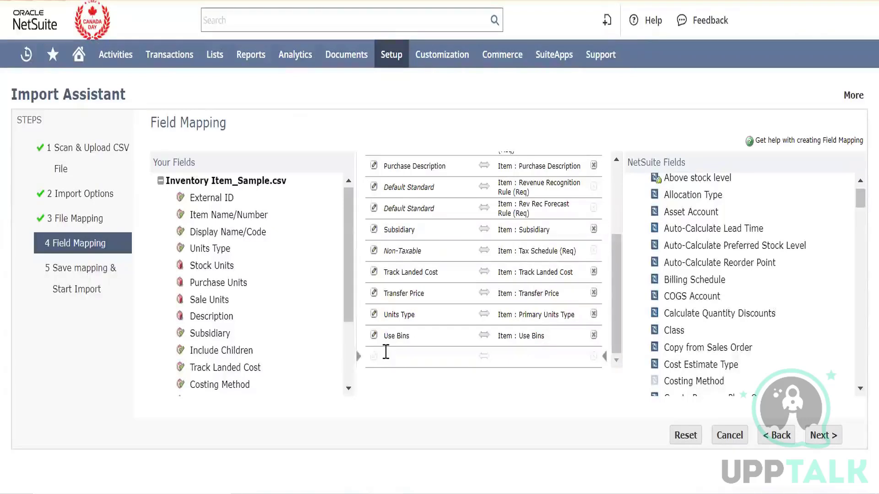
click(223, 269)
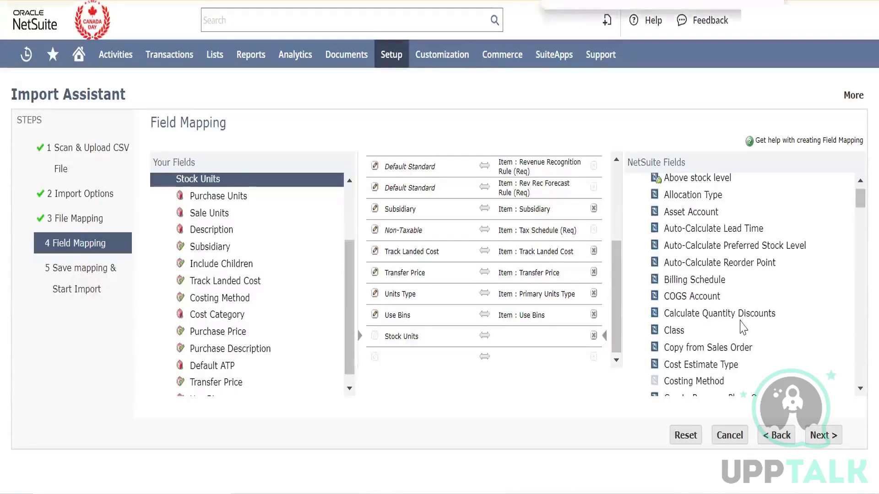
text(stock)
key(Return)
key(Return)
key(Return)
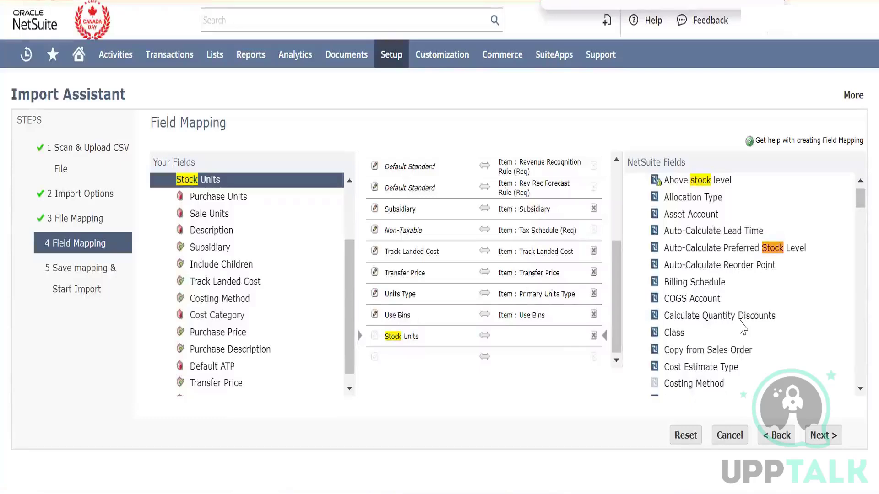
key(Return)
key(Return)
key(Return)
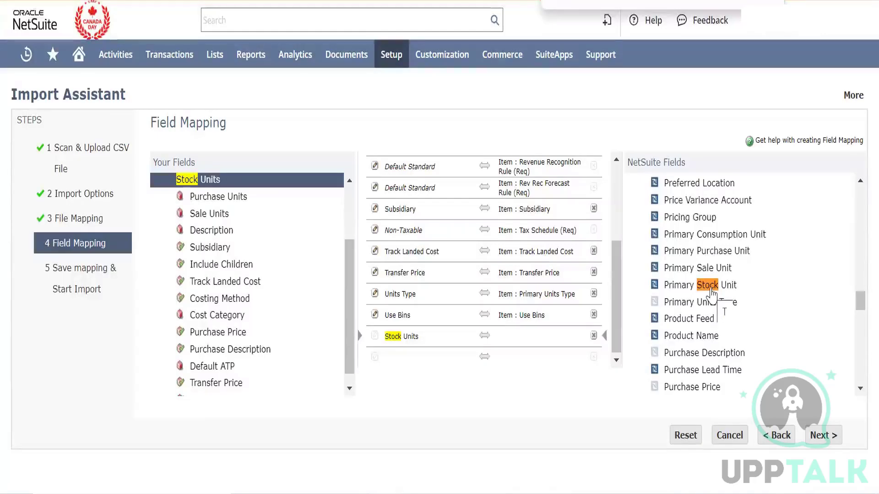
drag(712, 293, 503, 351)
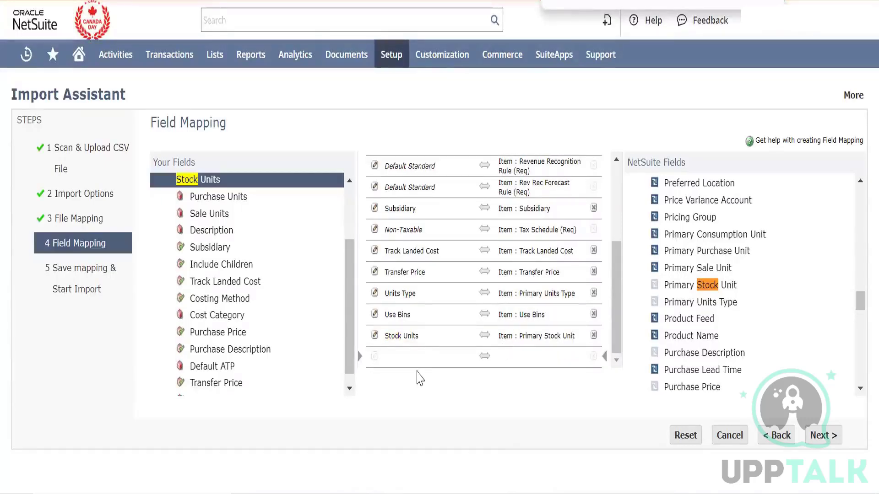
Add a mapping from the CSV field Purchase Units to the NetSuite field Primary Purchase Unit.
click(237, 199)
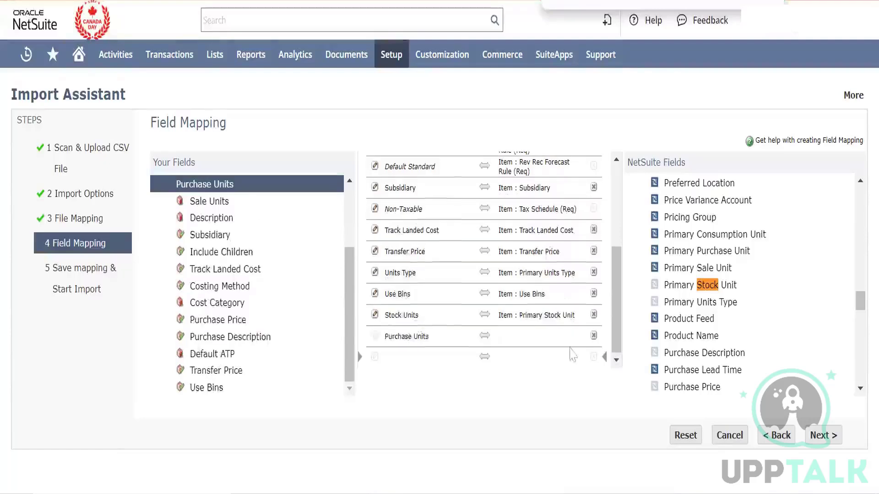
click(552, 341)
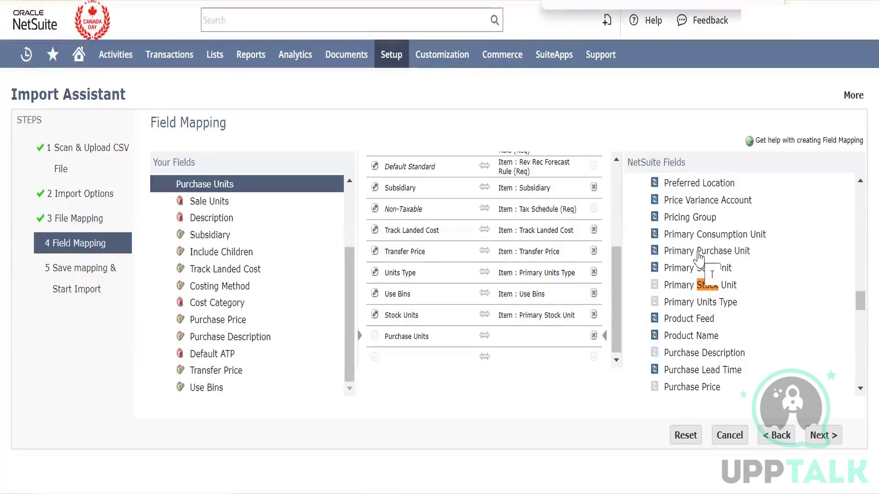
click(698, 251)
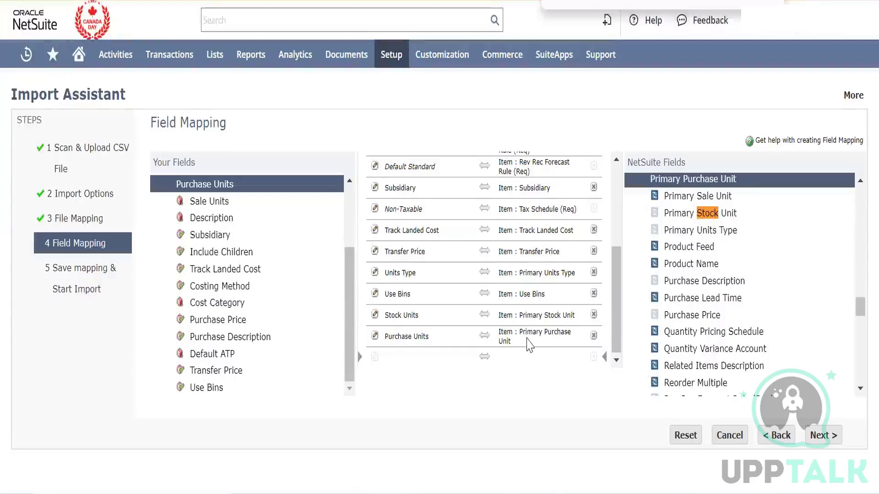
scroll(529, 345, up, 1)
scroll(528, 346, up, 5)
scroll(441, 330, down, 6)
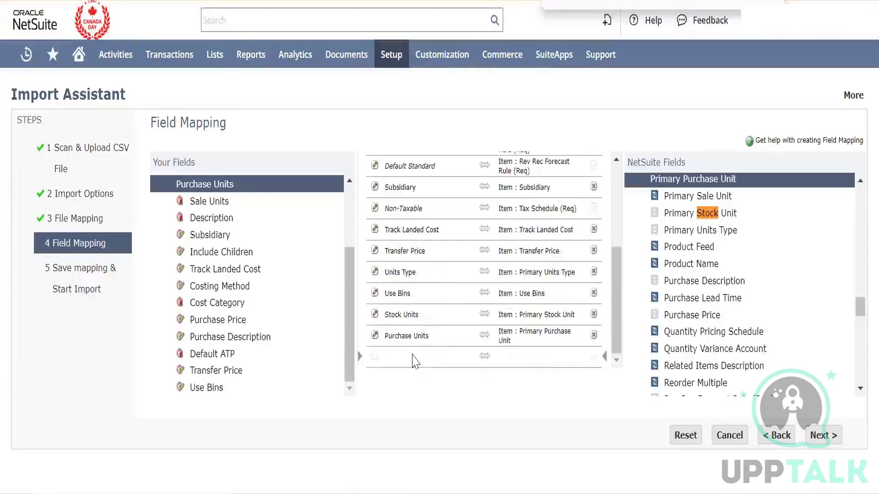
Add a mapping from the CSV field Sale Units to the NetSuite field Primary Sale Unit.
click(213, 201)
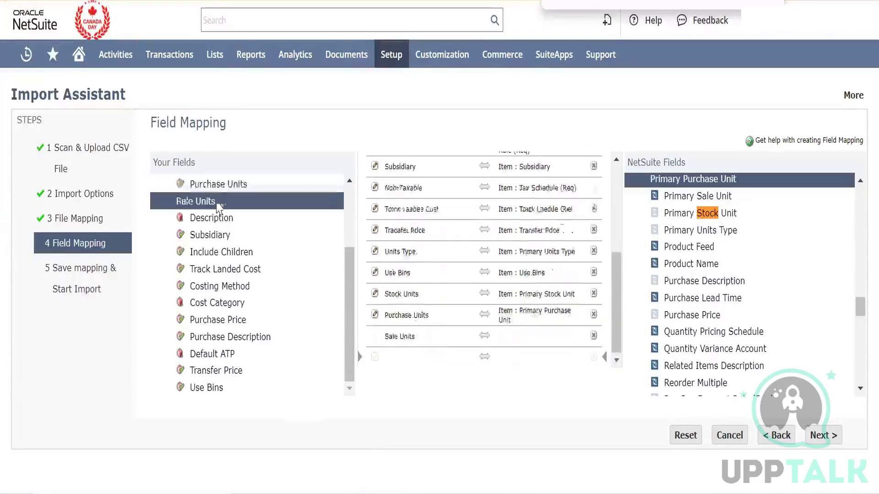
click(556, 339)
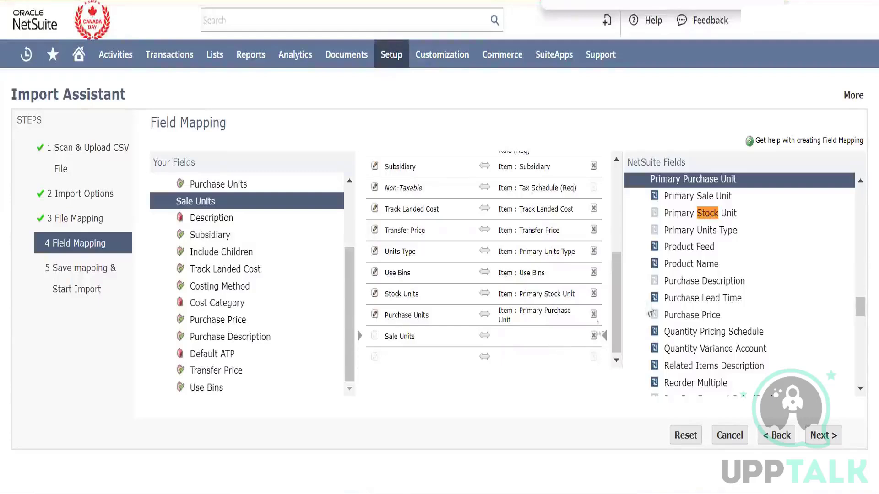
click(694, 196)
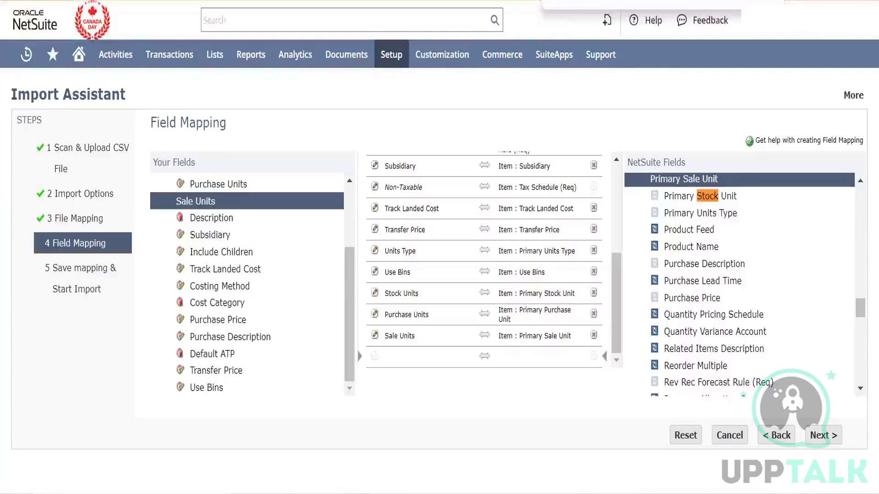
Search the page for "atp" and look through the NetSuite and CSV field lists for a match to Default ATP.
text(atp)
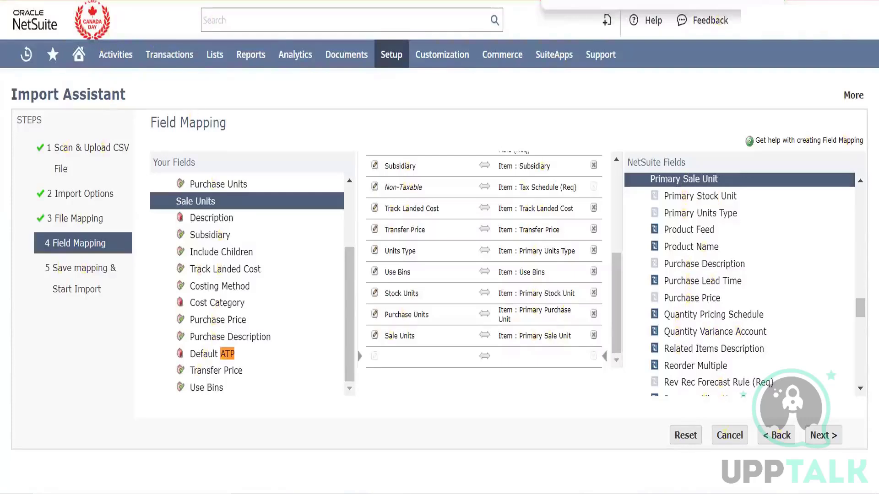
click(860, 359)
drag(860, 359, 860, 276)
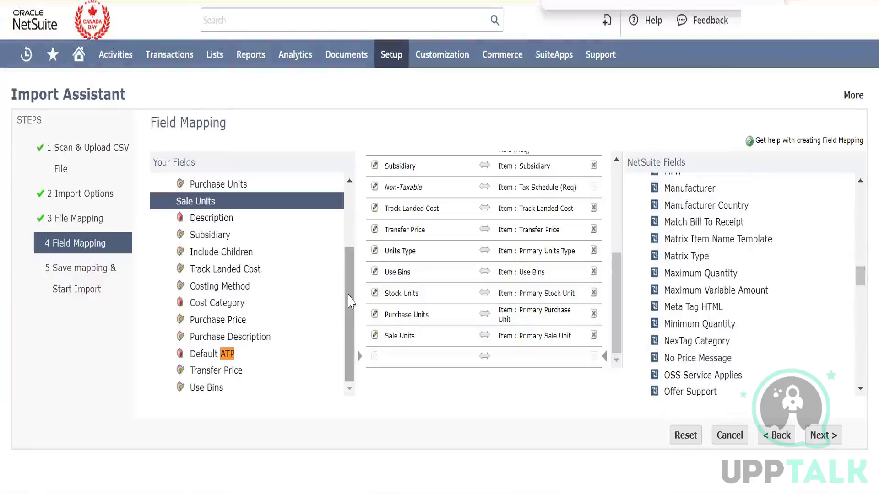
drag(349, 302, 359, 218)
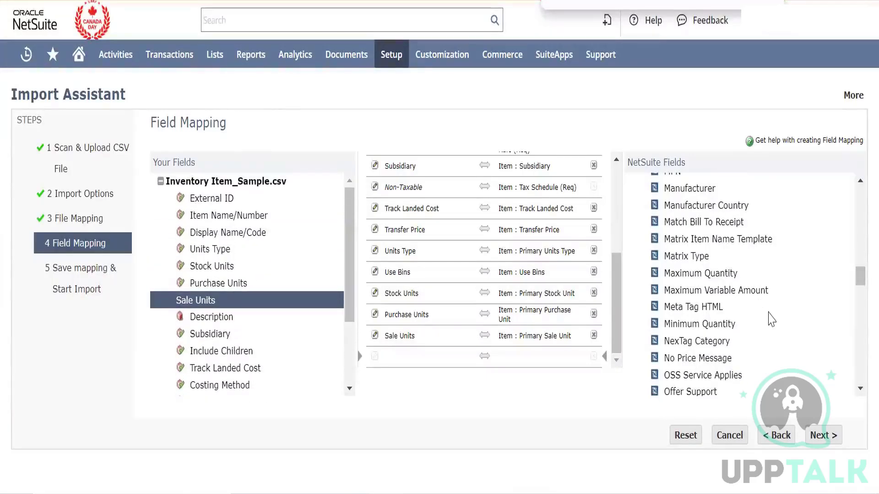
Find "desc" on the page and map the CSV field Description to the NetSuite field Detailed Description.
right_click(770, 347)
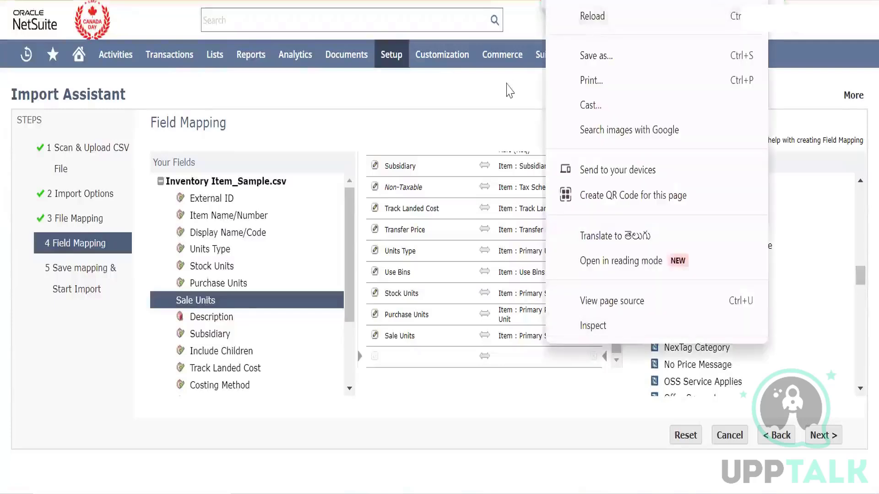
click(572, 1)
text(desc)
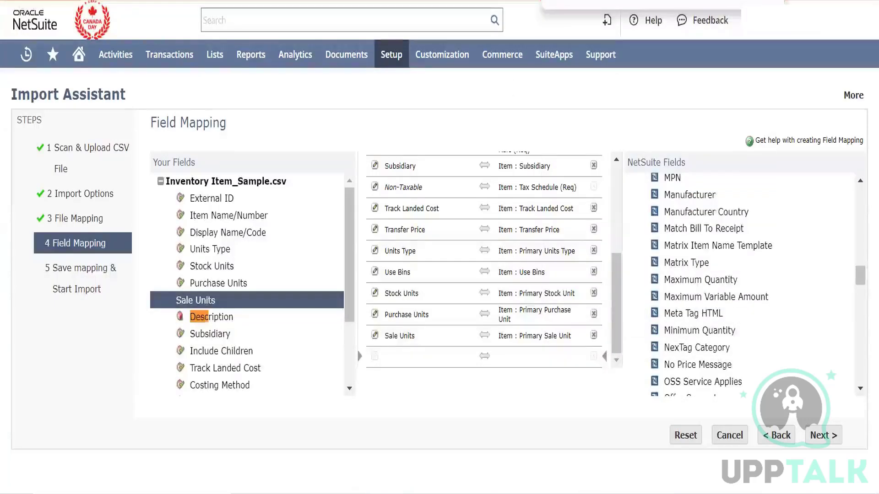
key(Return)
key(Return)
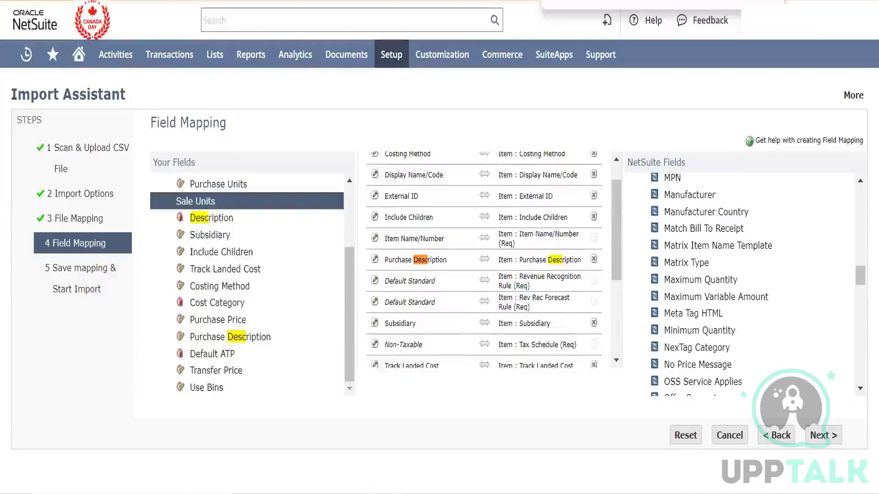
key(Return)
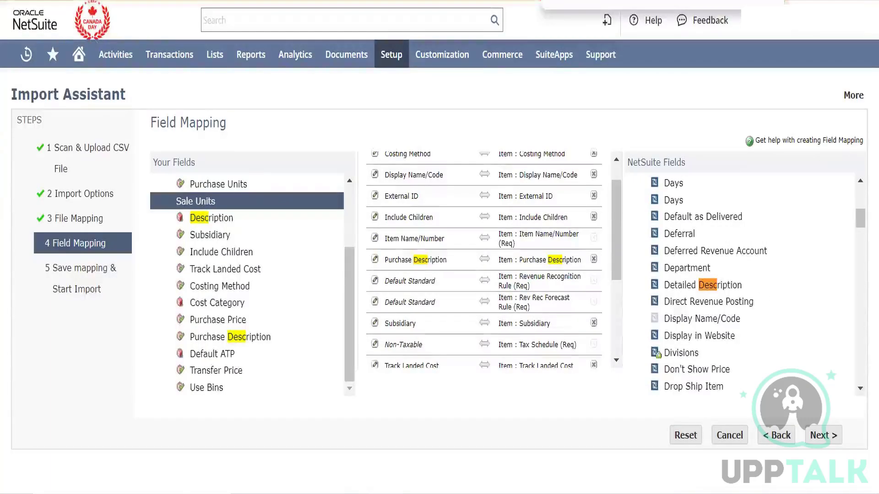
scroll(525, 327, down, 3)
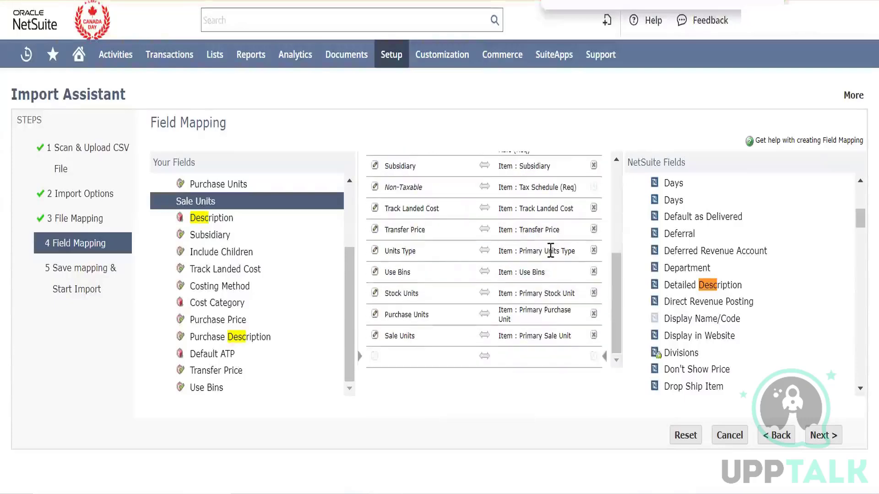
double_click(703, 288)
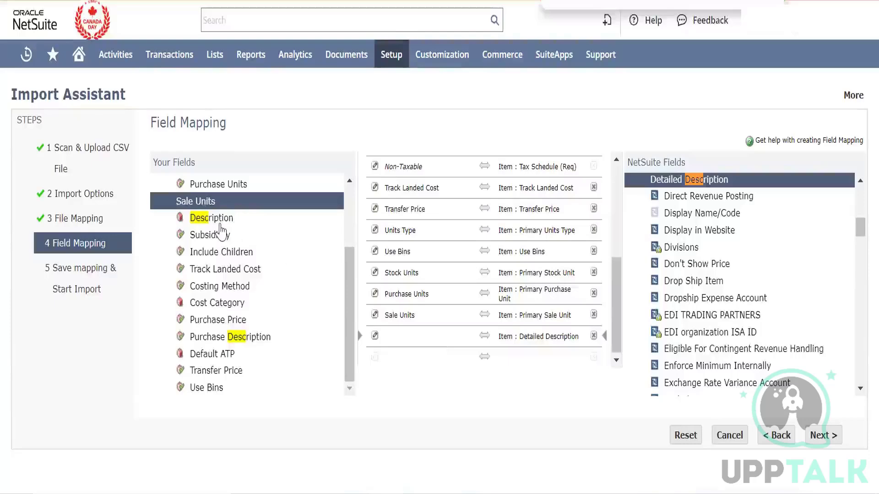
click(216, 223)
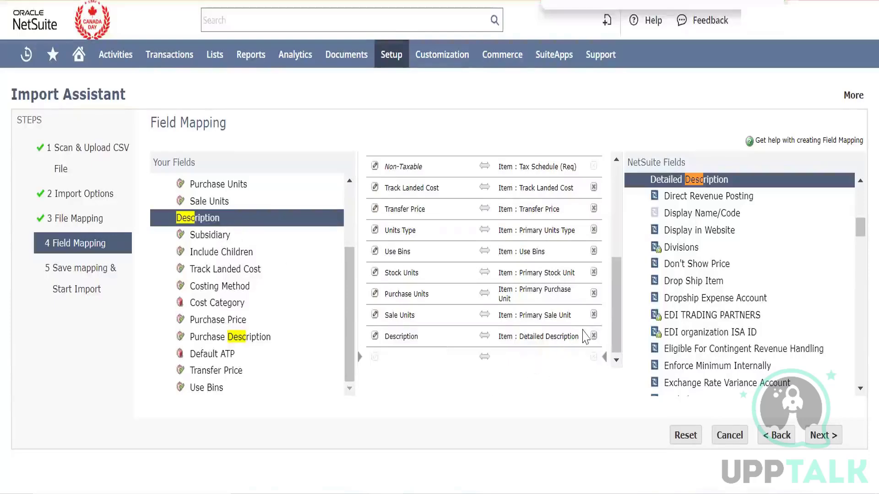
scroll(610, 307, up, 5)
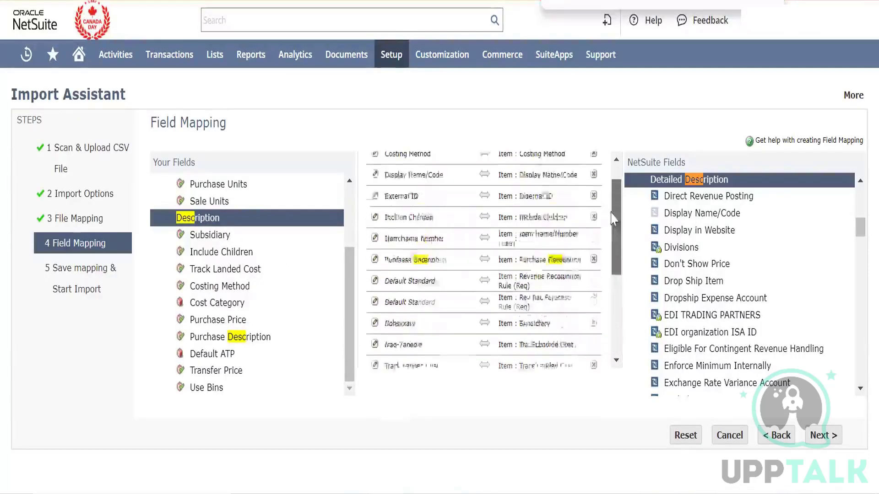
Name the import map Item-Inventory, enter the same text as its description, and save and run the import.
click(820, 438)
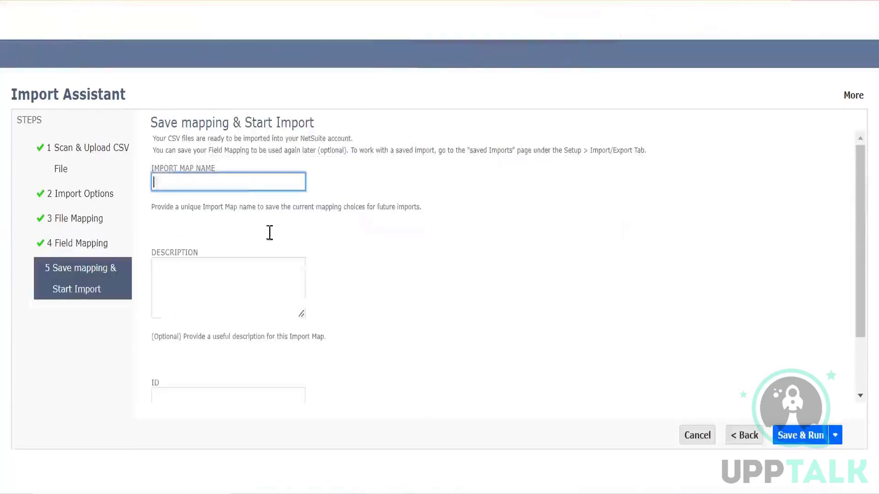
text(Item)
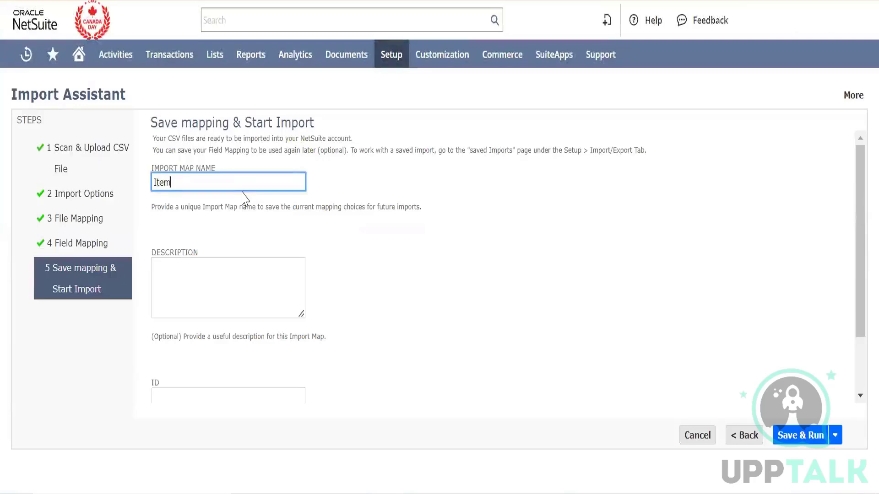
text(-Inventory)
key(ctrl+a)
key(ctrl+c)
key(Tab)
key(ctrl+v)
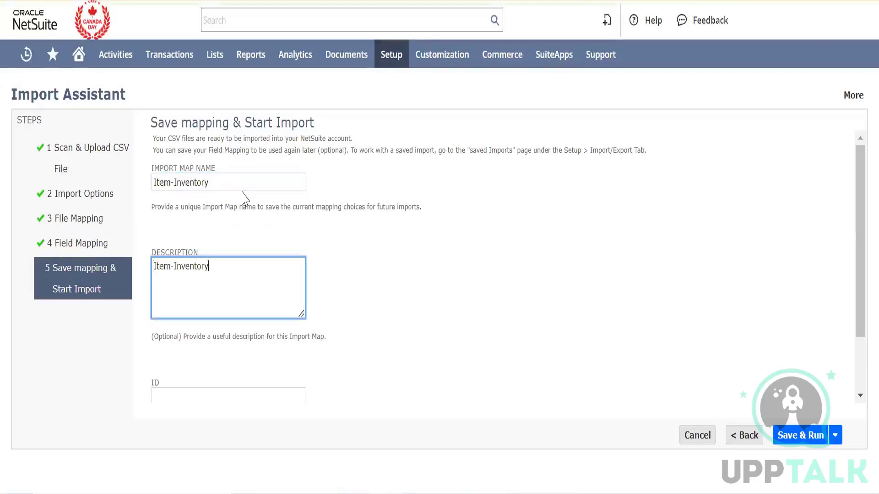
click(814, 436)
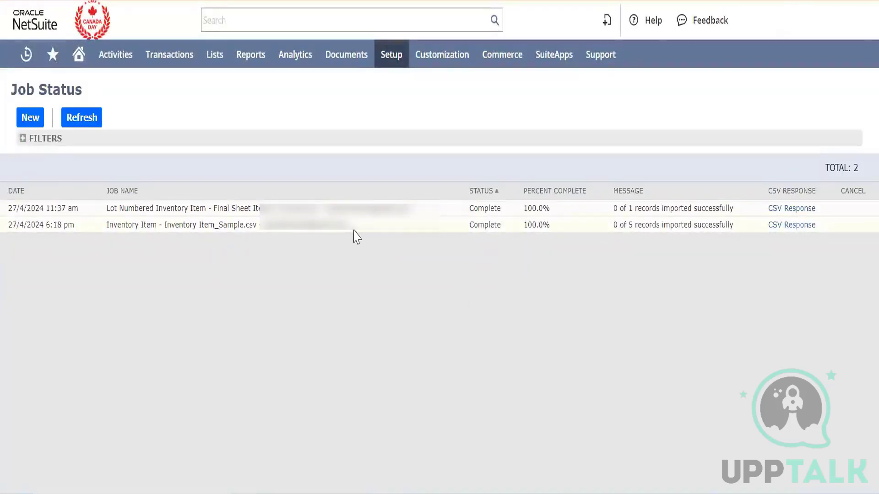
Open the CSV response of the Inventory Item_Sample.csv import job and widen its Error column to read the messages.
drag(358, 226, 144, 229)
click(695, 308)
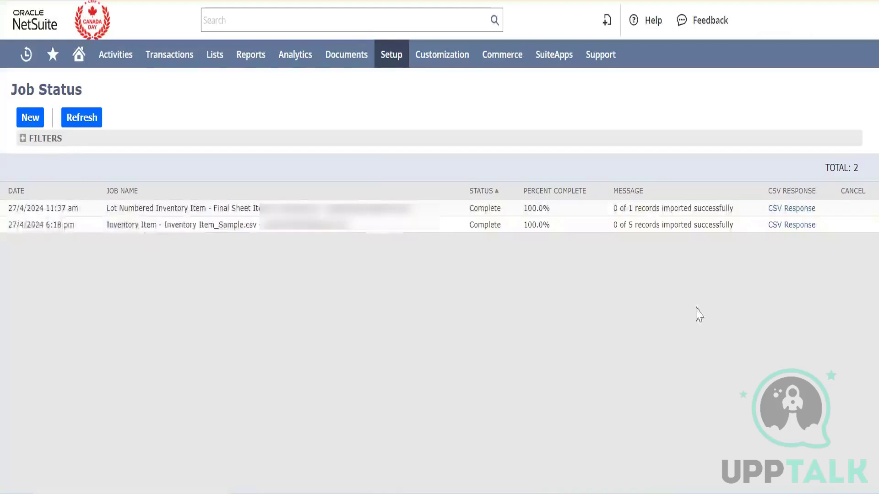
triple_click(663, 229)
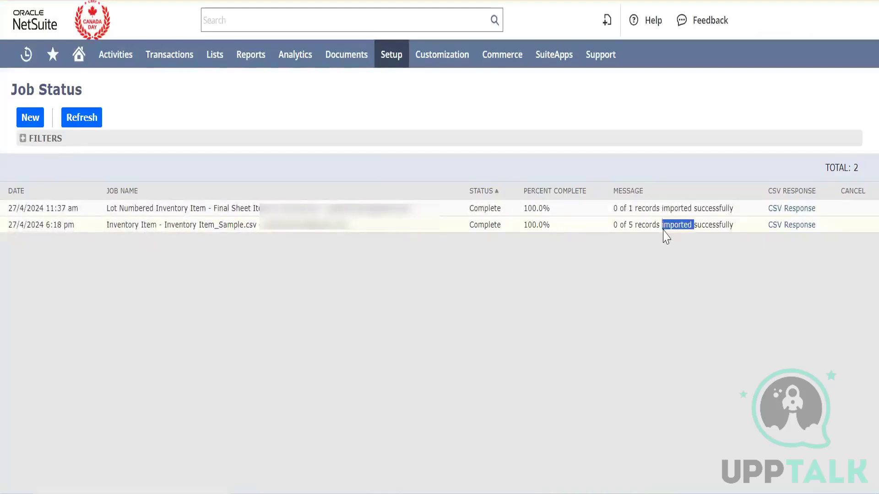
click(790, 226)
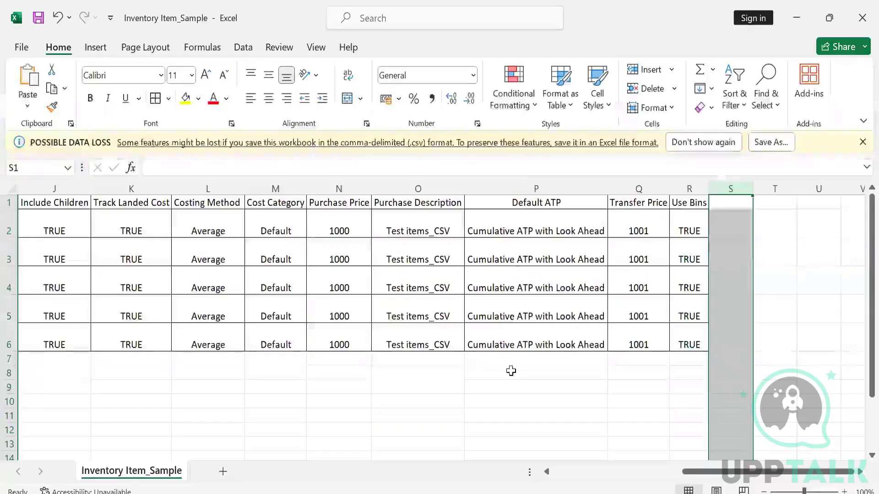
click(511, 373)
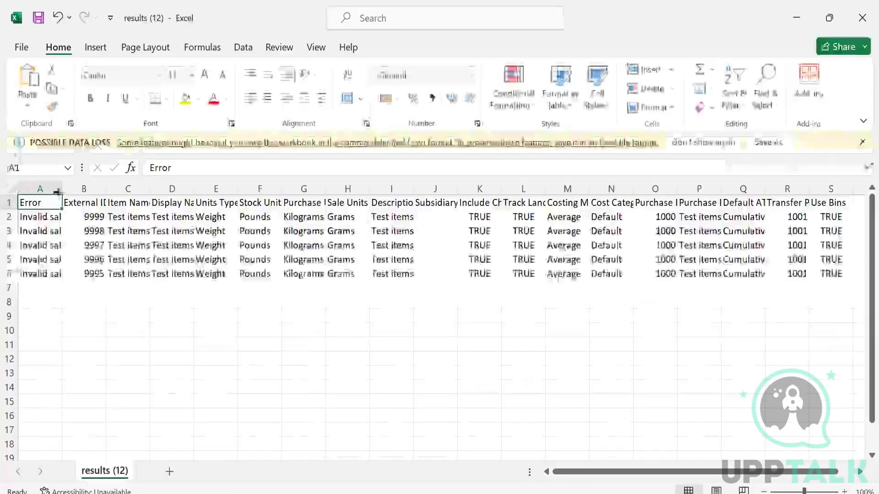
double_click(62, 189)
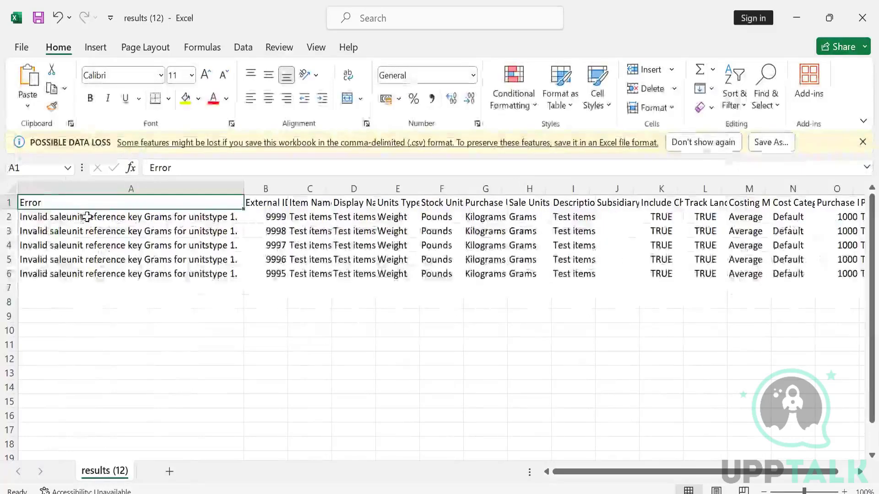
key(Down)
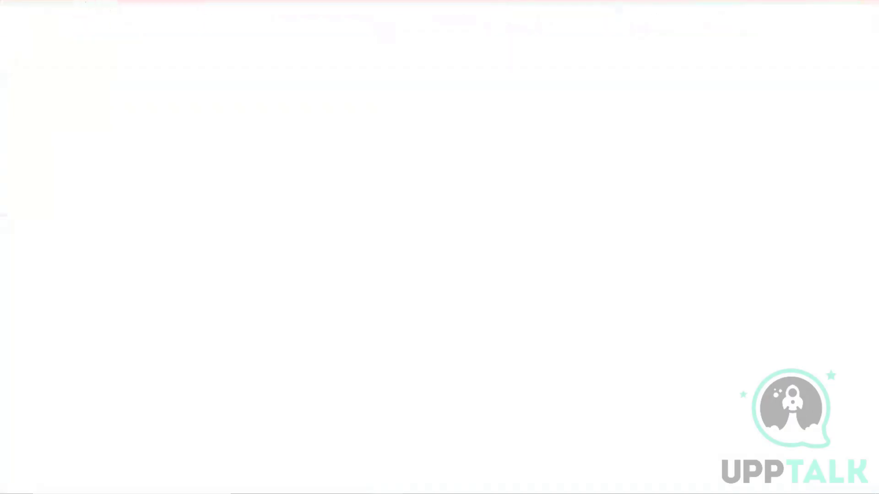
Open the Weight units type for editing.
click(34, 128)
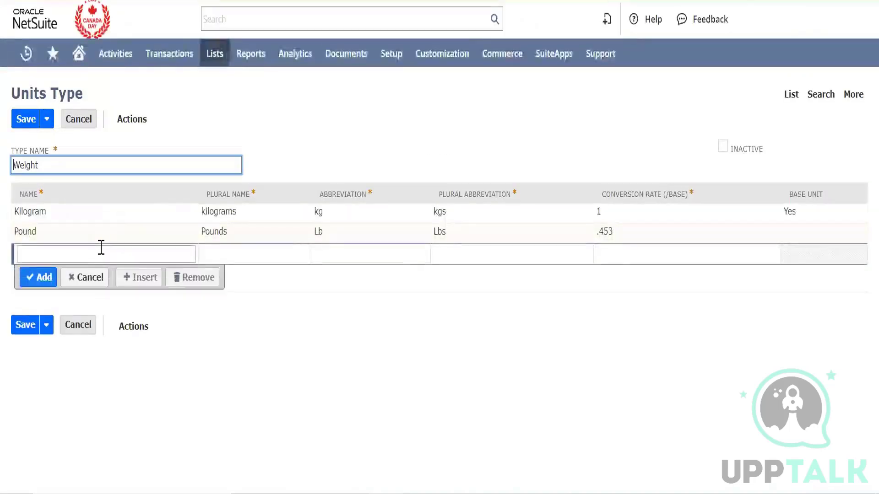
text(Grams)
key(BackSpace)
key(BackSpace)
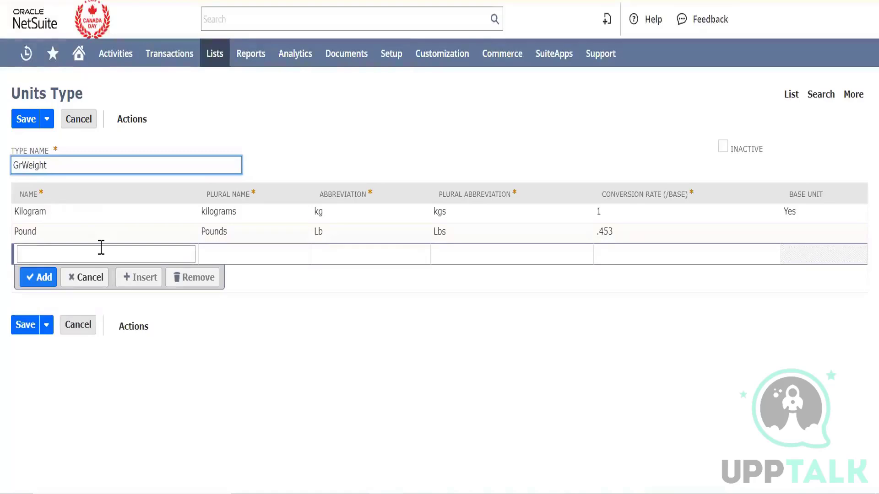
key(BackSpace)
Add a unit with name and plural name Grams, abbreviation and plural abbreviation Gr, and conversion rate 1000, and save the Weight units type.
click(100, 249)
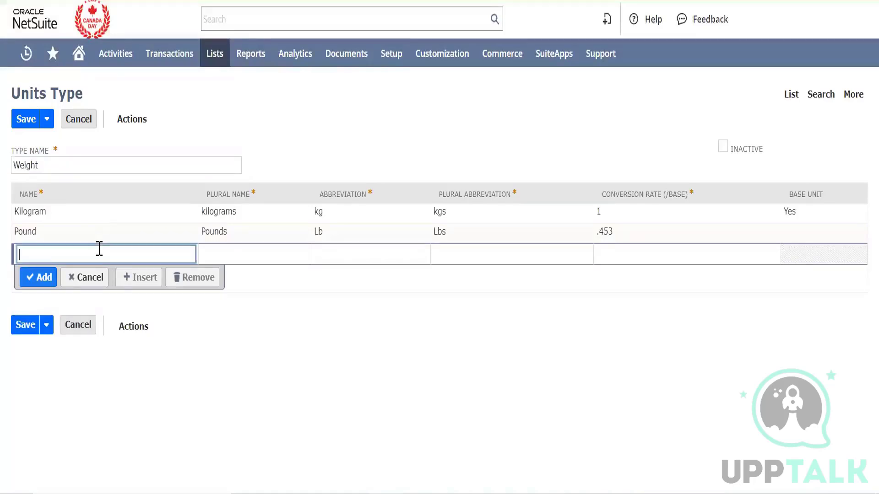
text(Grams)
key(Tab)
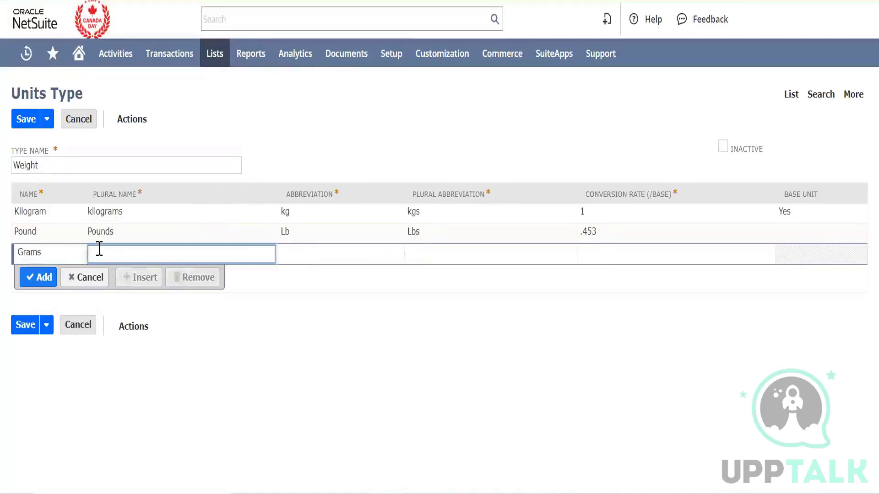
text(Grams)
key(Tab)
text(G)
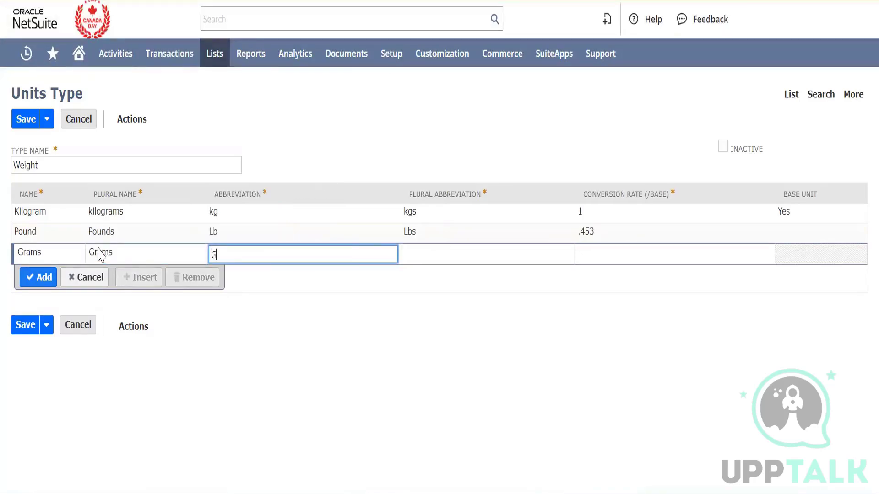
text(r)
key(Tab)
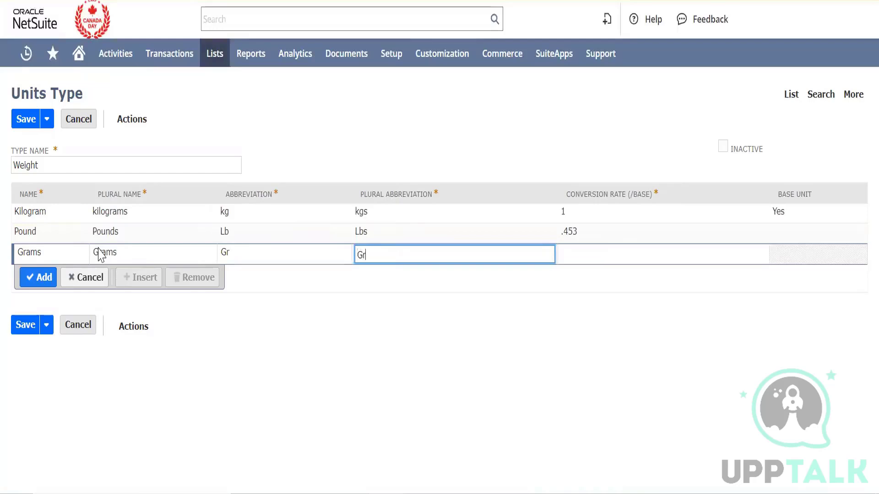
key(Tab)
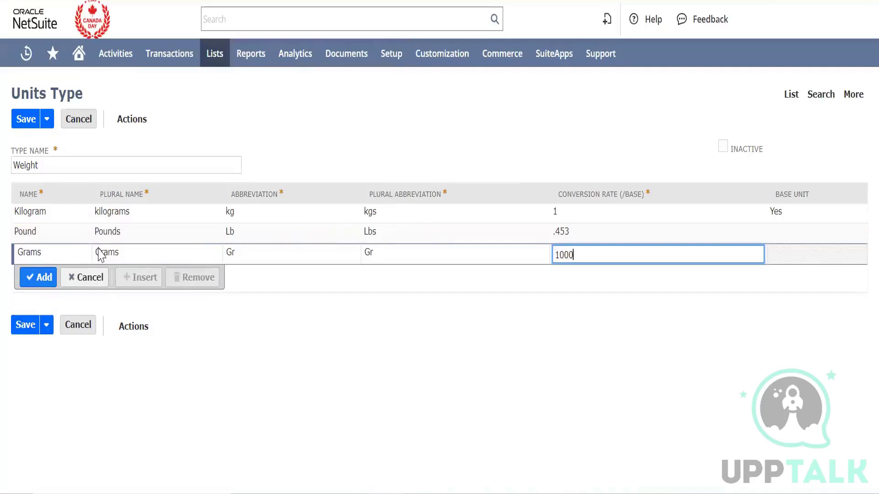
key(Tab)
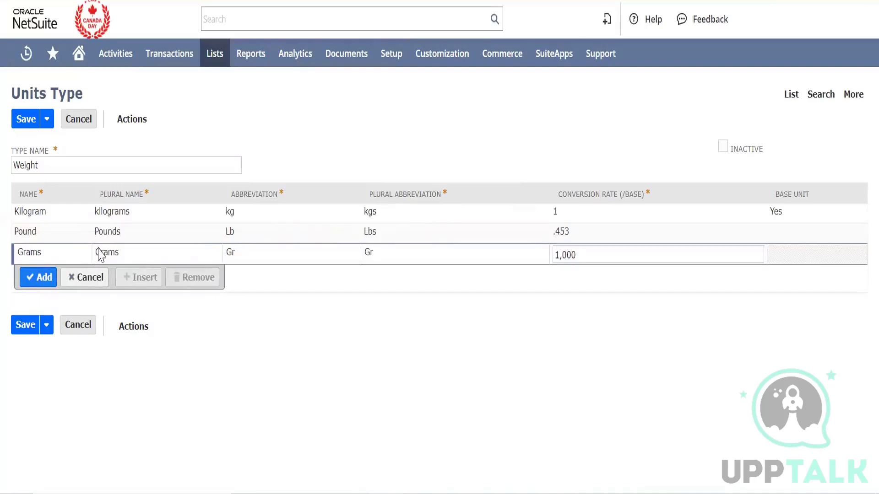
click(34, 282)
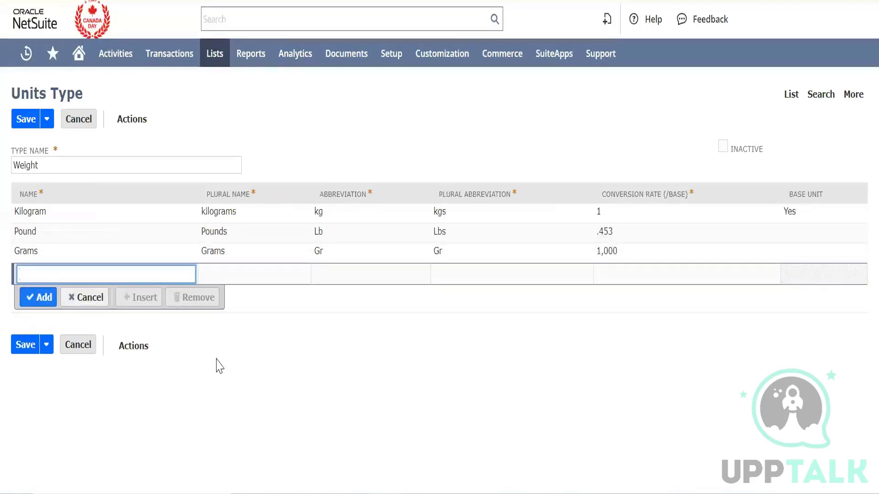
click(28, 349)
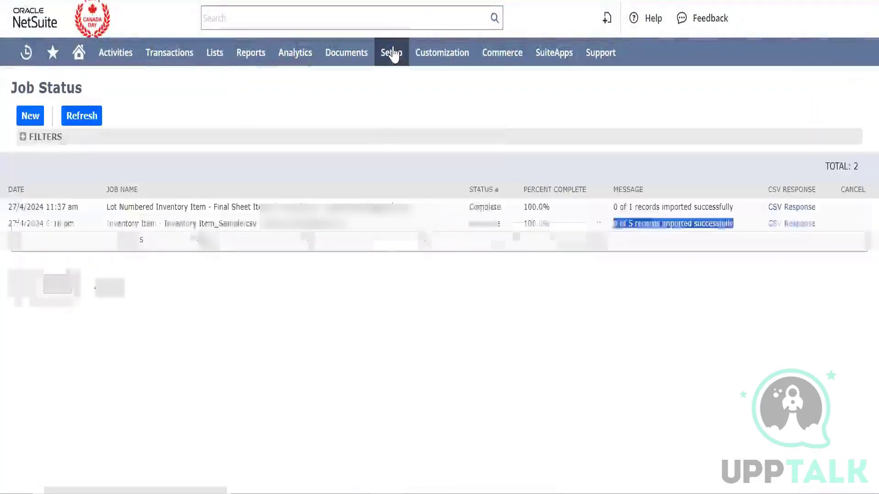
Find the Item-Inventory map of type Inventory Item among the saved CSV imports and open it.
mouse_move(393, 54)
mouse_move(448, 422)
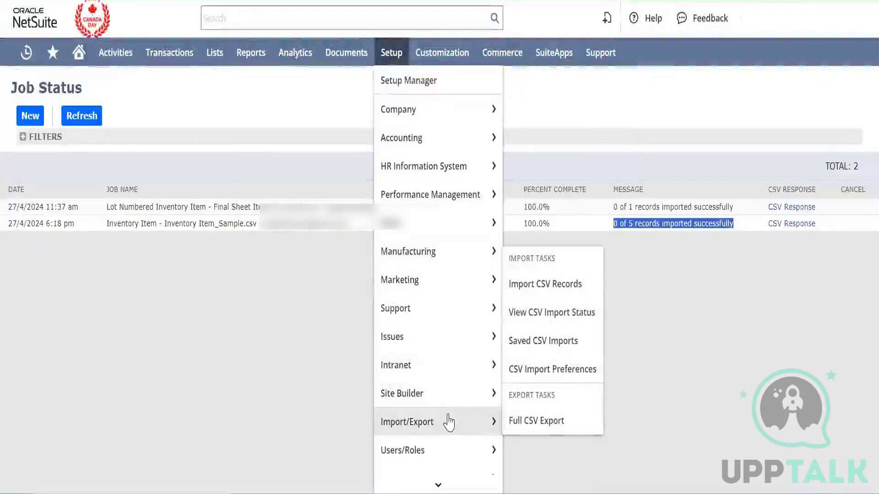
click(555, 349)
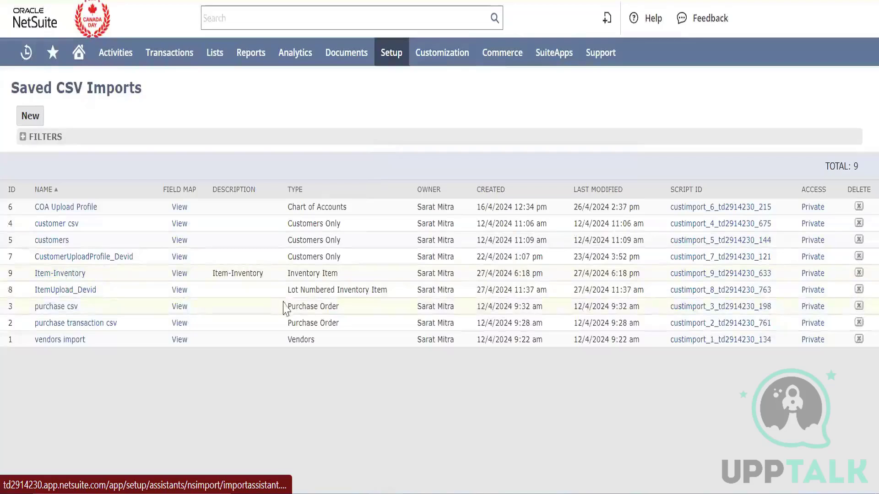
drag(249, 270, 211, 274)
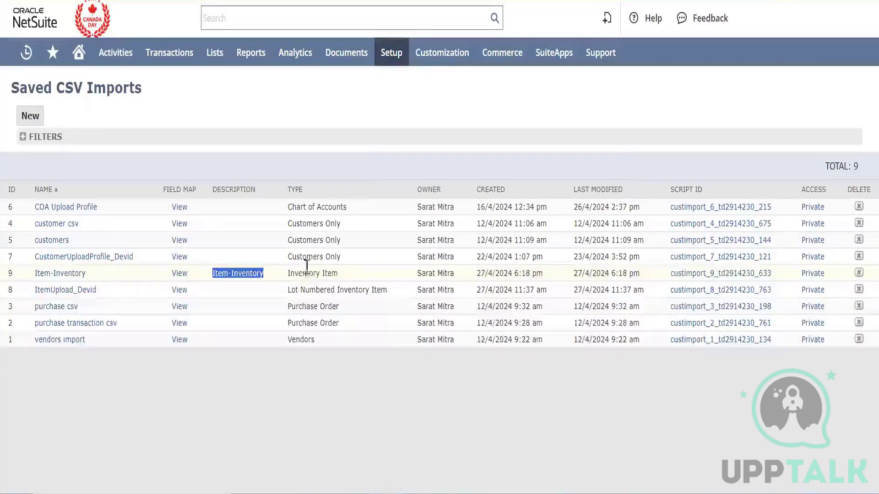
shift+click(338, 275)
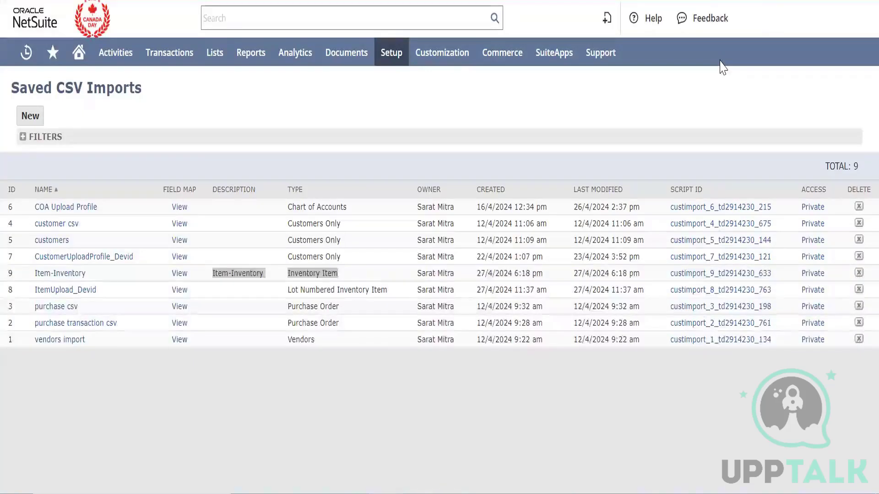
click(65, 276)
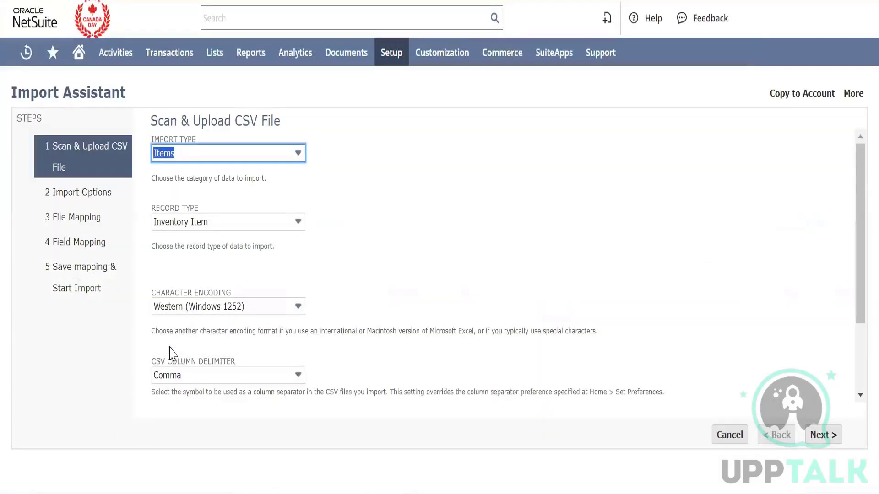
Choose Inventory Item_Sample as the CSV file to upload and continue to the field mapping with the Add data handling option.
click(365, 269)
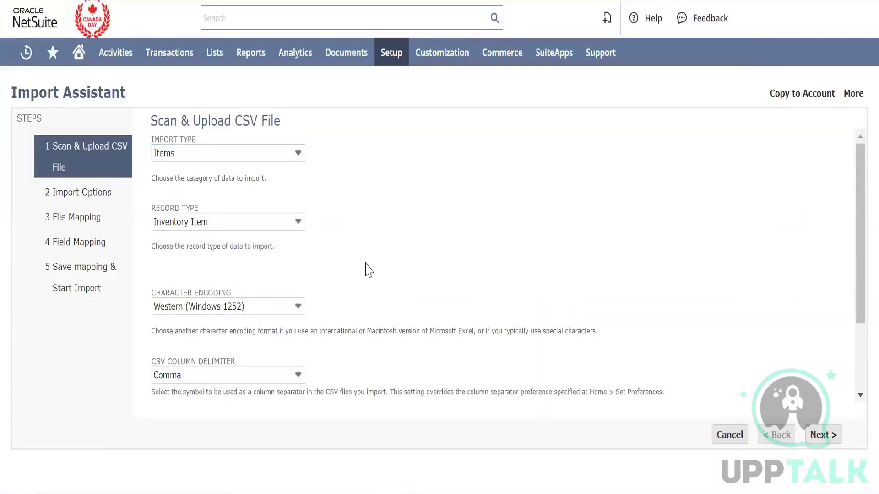
scroll(366, 269, down, 3)
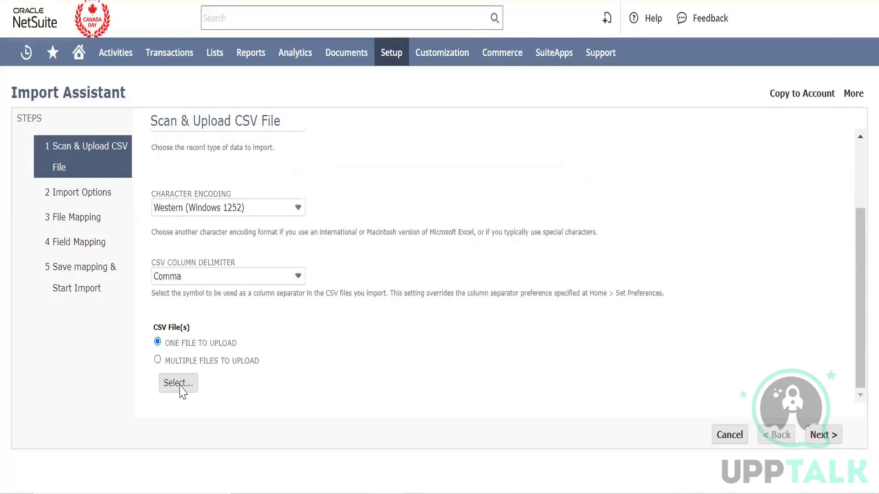
click(179, 382)
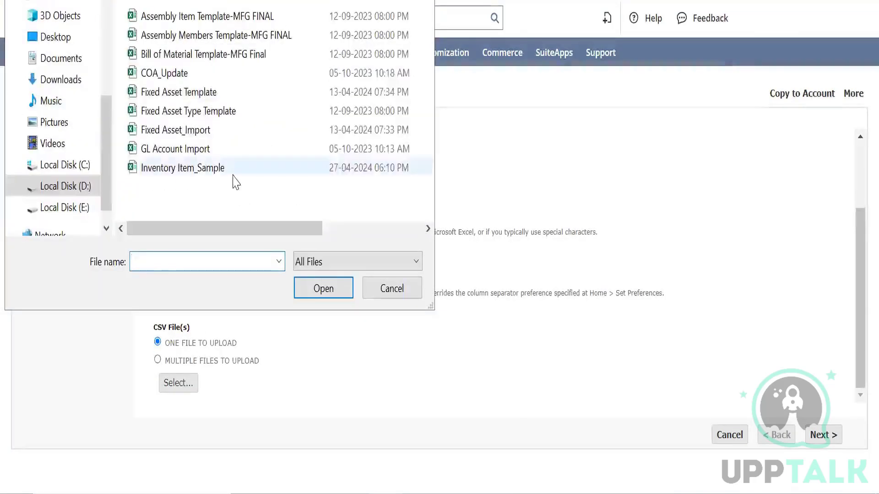
double_click(233, 170)
click(819, 440)
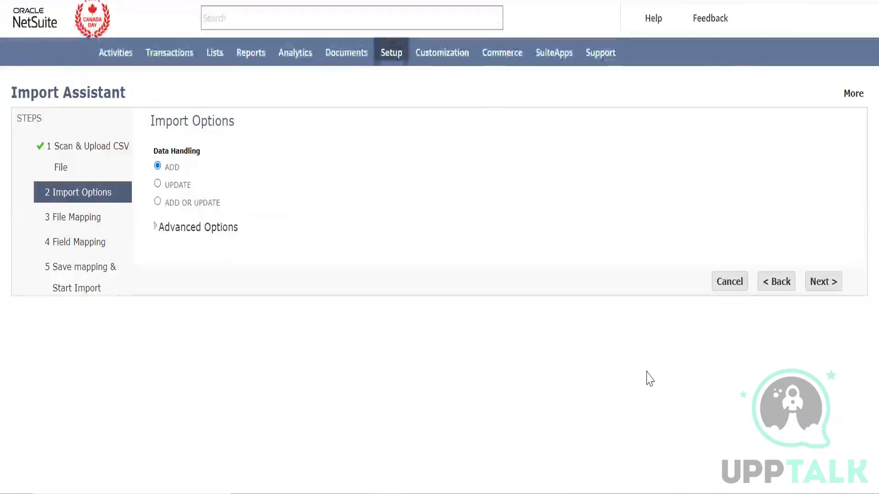
click(817, 437)
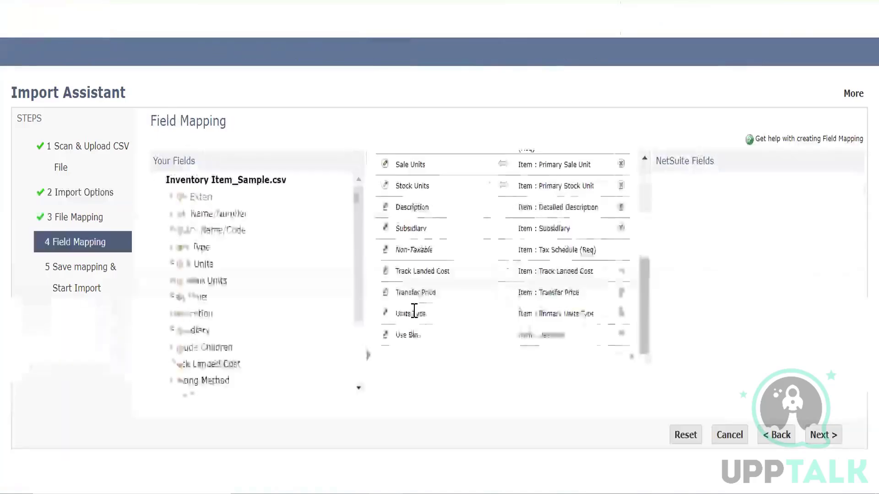
Review the field mappings, and save and run the import, overwriting the saved Item-Inventory import map.
scroll(263, 289, down, 3)
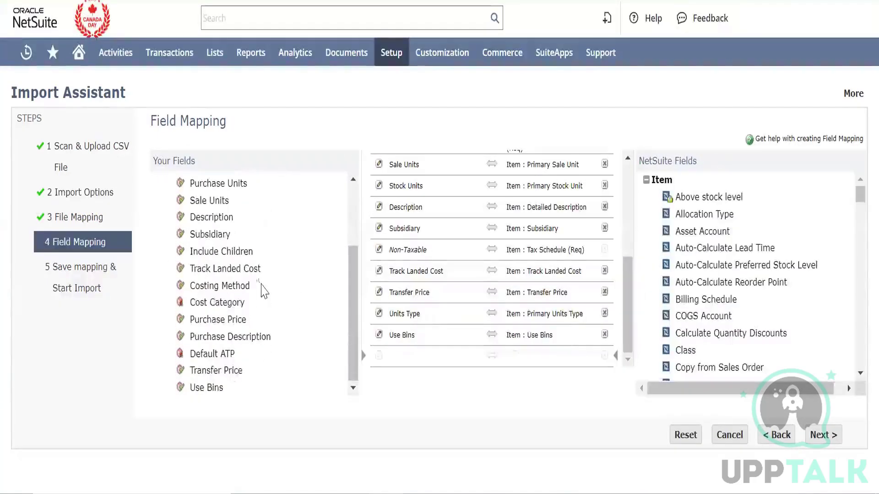
scroll(264, 291, up, 3)
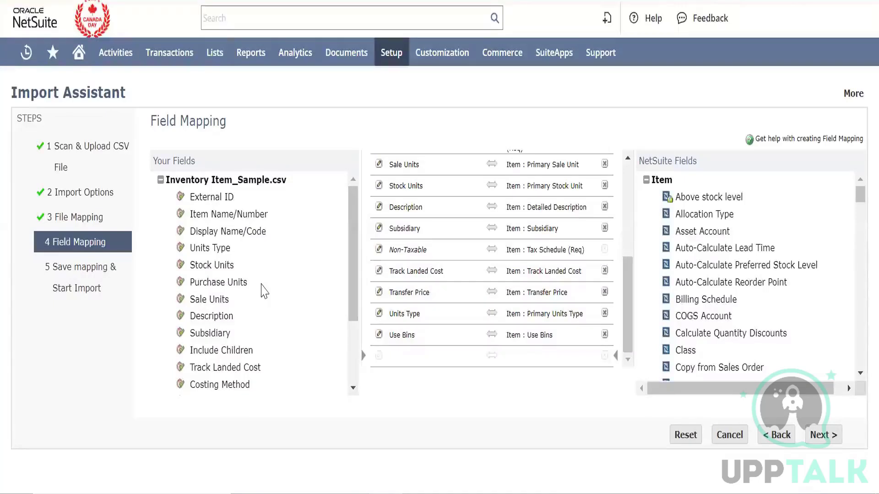
scroll(264, 291, down, 3)
scroll(264, 320, up, 3)
click(818, 438)
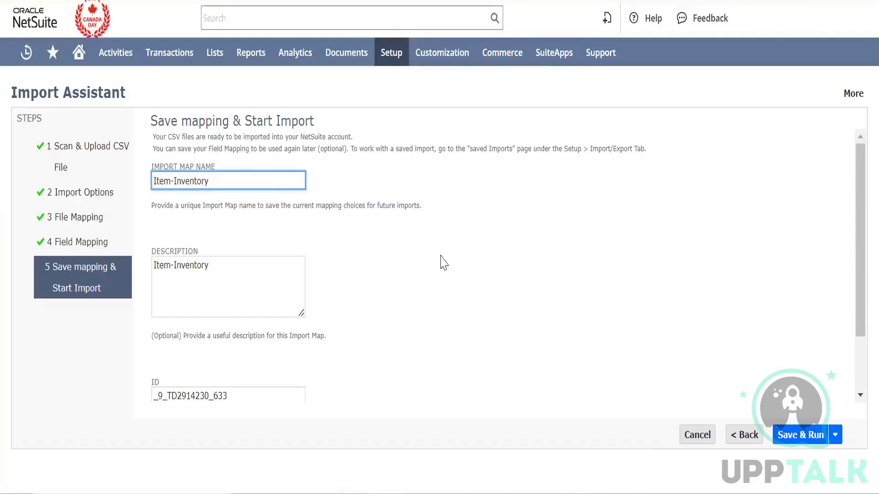
click(796, 442)
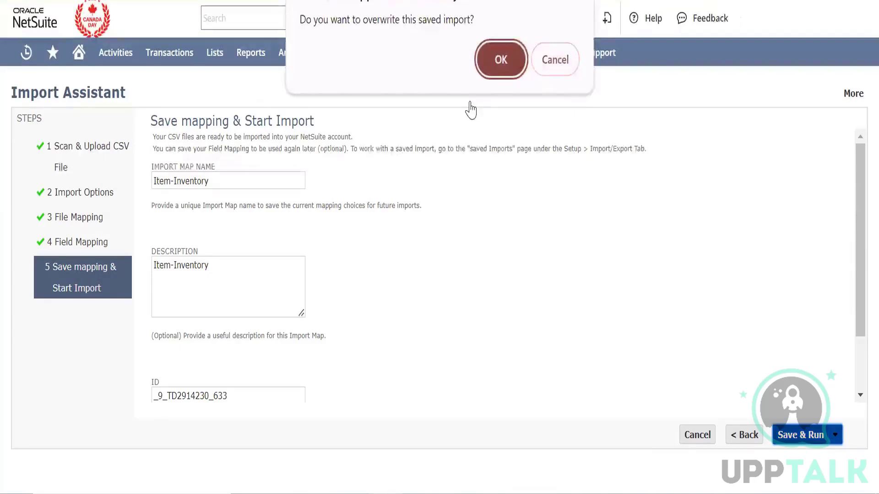
click(500, 60)
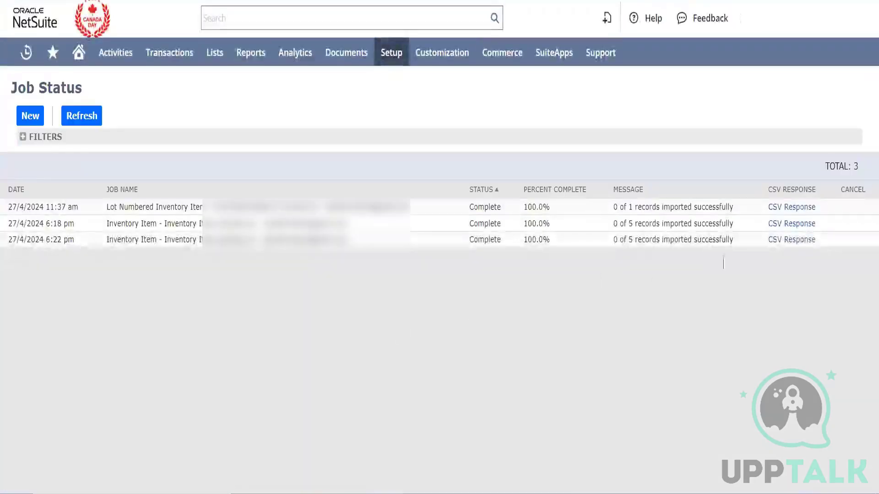
Open the CSV response of the 6:22 pm import job and widen the Error column to read the full error text.
click(787, 243)
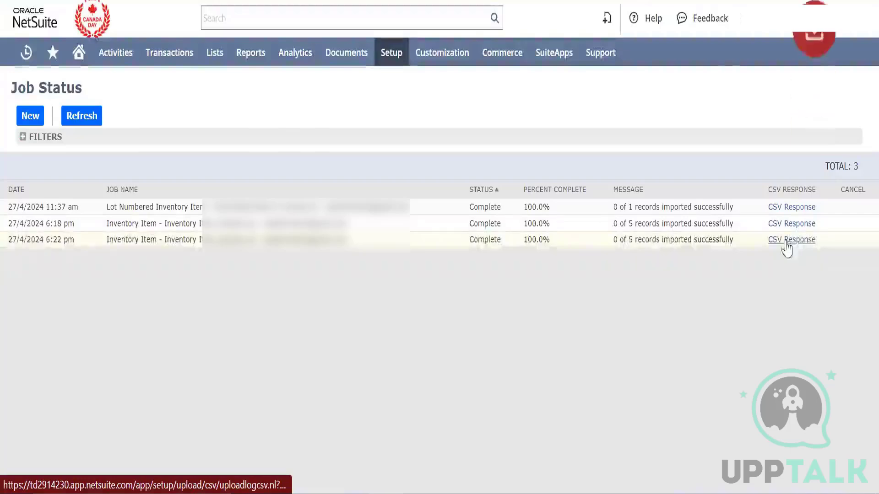
click(677, 5)
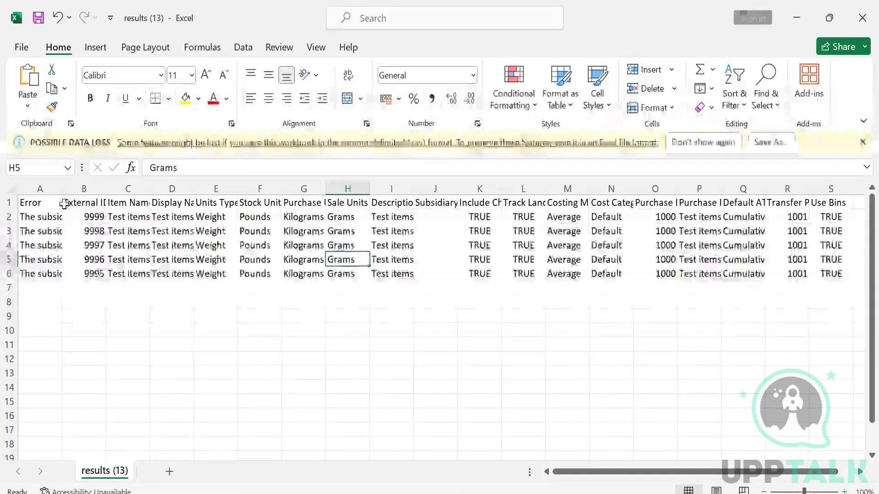
drag(63, 188, 63, 188)
double_click(62, 189)
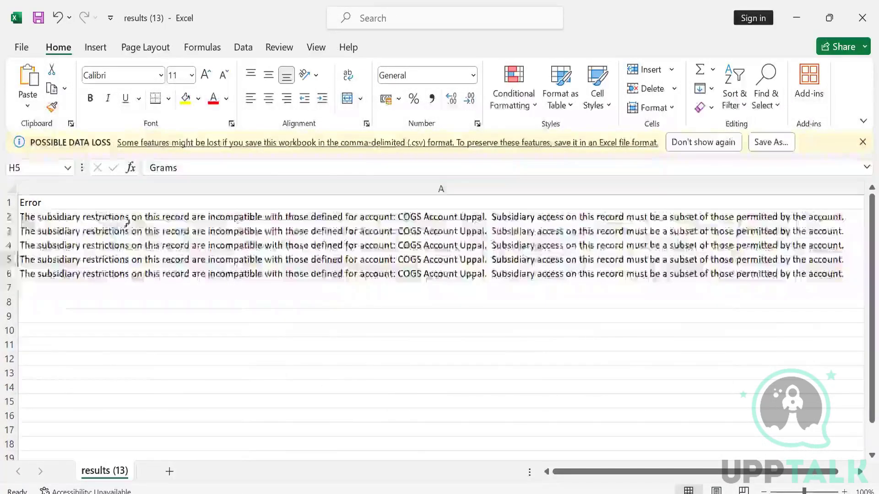
click(126, 220)
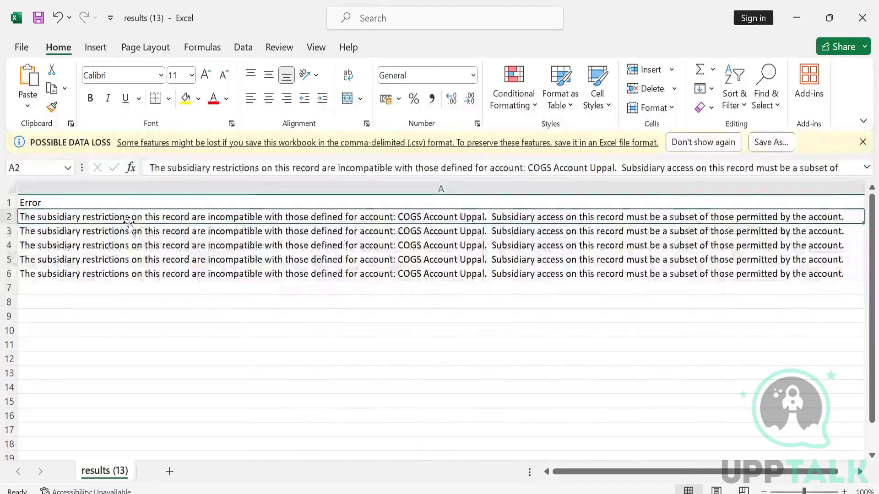
scroll(129, 222, right, 3)
scroll(129, 222, left, 3)
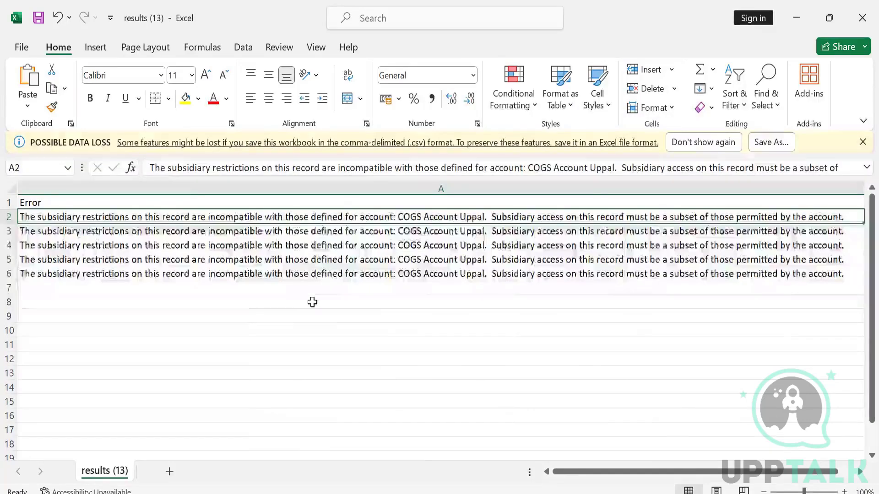
key(alt+Tab)
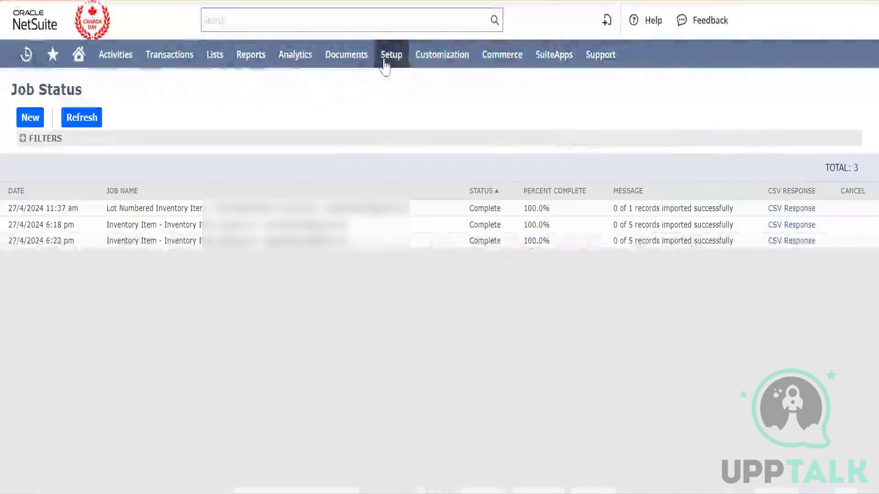
Open the Accounting Preferences and show the Items/Transactions settings.
mouse_move(392, 54)
mouse_move(418, 138)
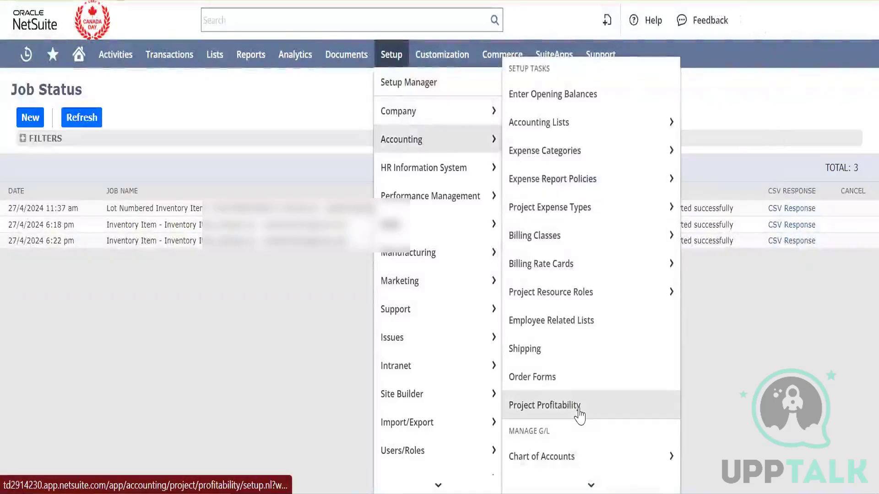
scroll(584, 403, down, 10)
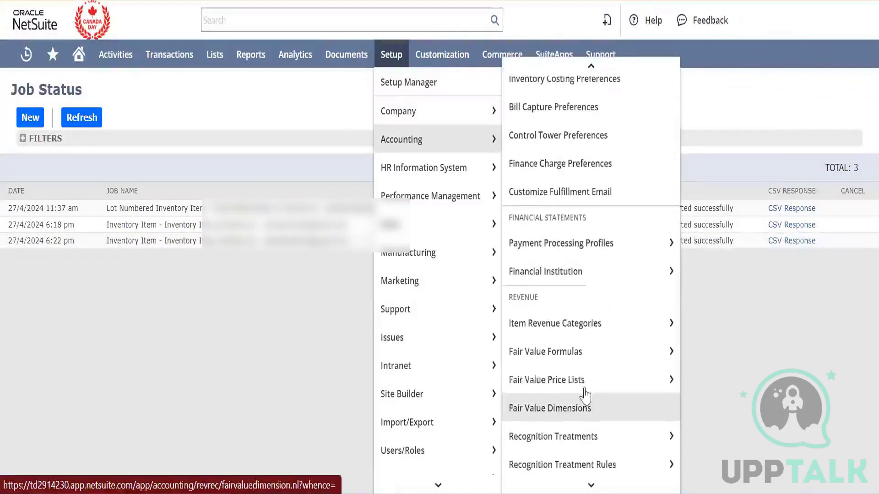
mouse_move(591, 377)
scroll(590, 375, up, 5)
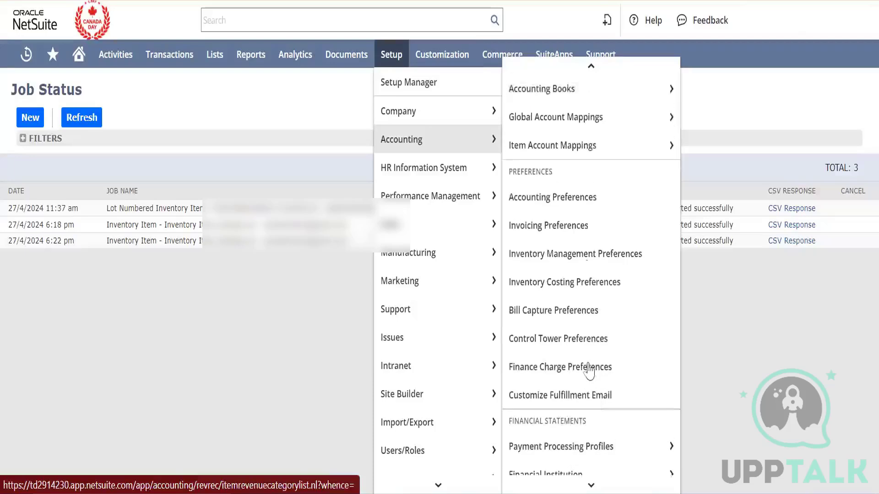
right_click(582, 212)
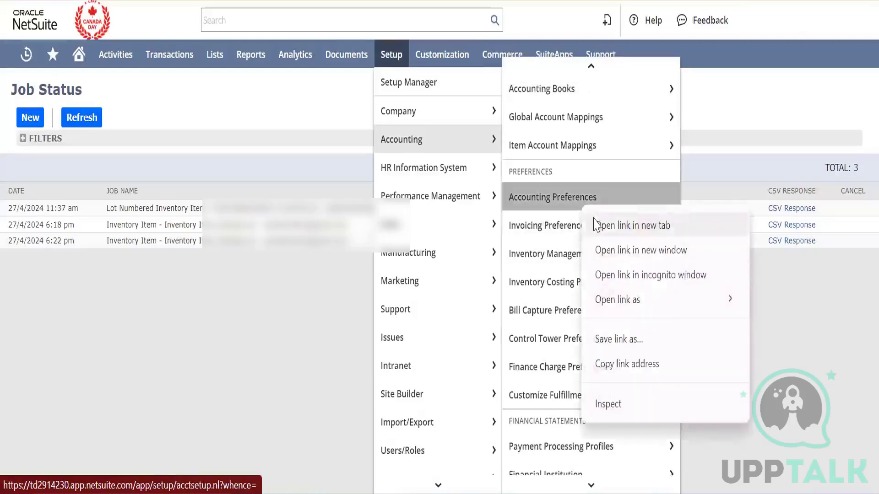
click(595, 224)
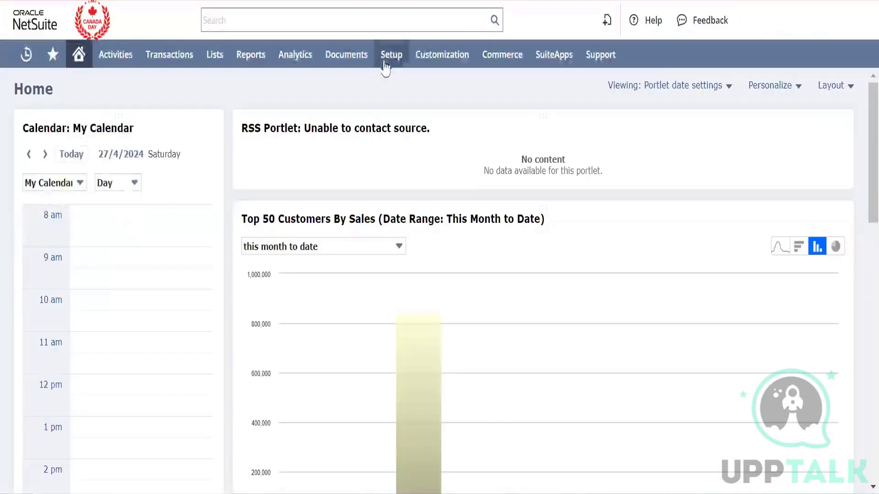
mouse_move(392, 57)
mouse_move(433, 138)
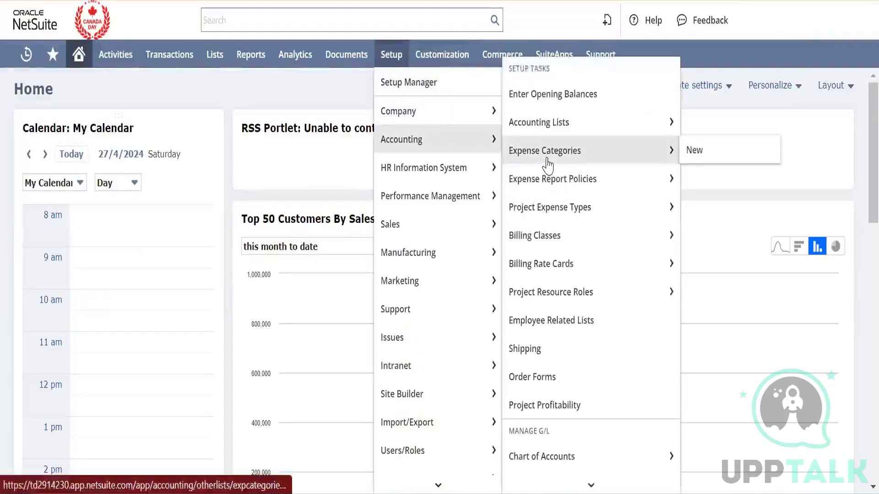
scroll(545, 165, down, 5)
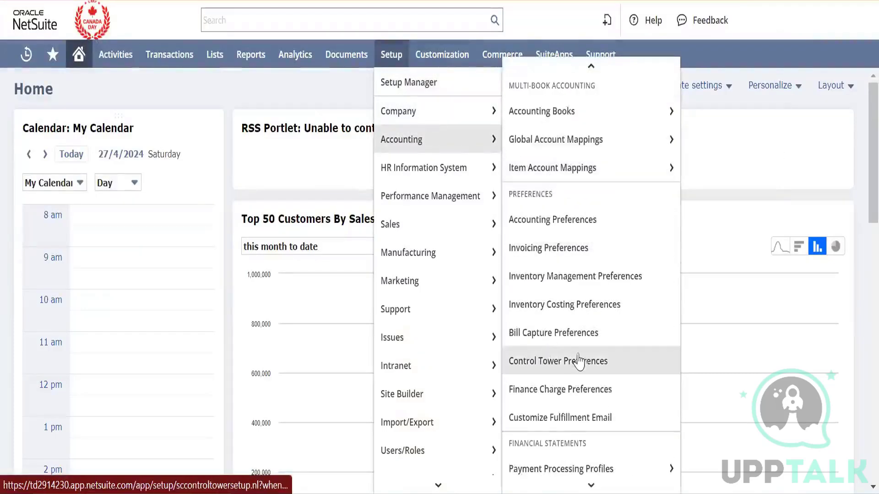
click(559, 219)
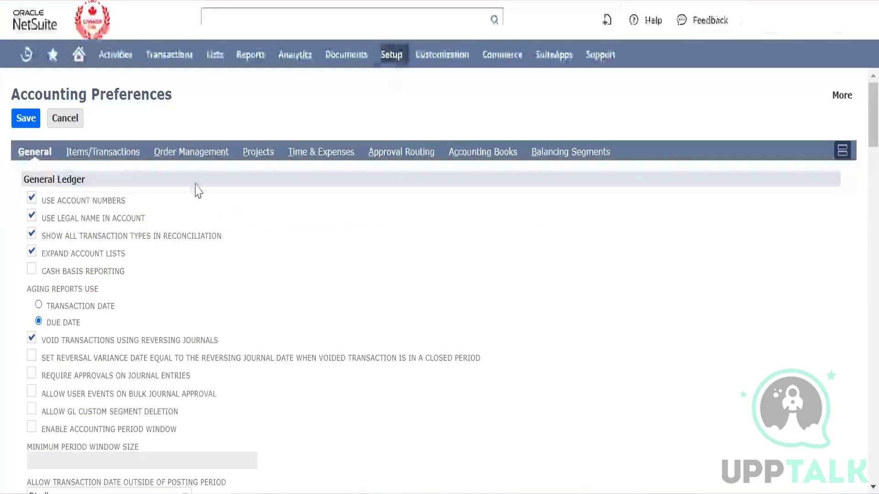
click(117, 156)
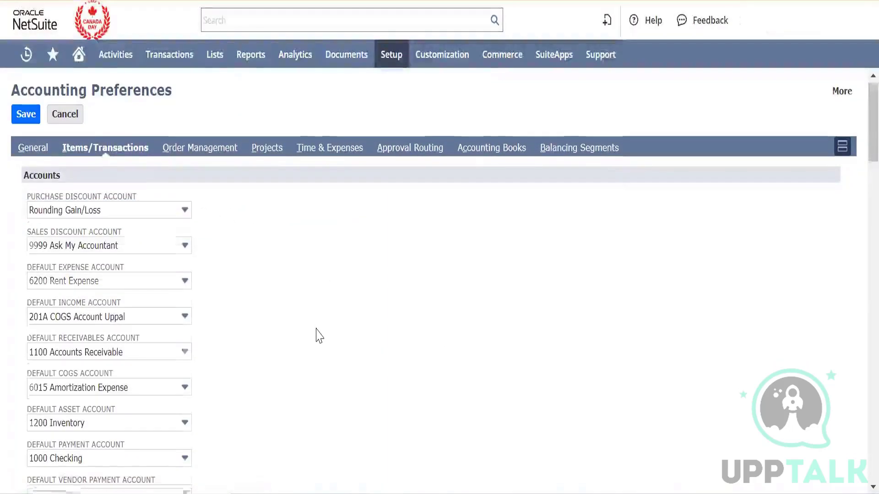
Review the default accounts in the Items/Transactions preferences, including the account choices for Default Income Account.
scroll(319, 335, down, 3)
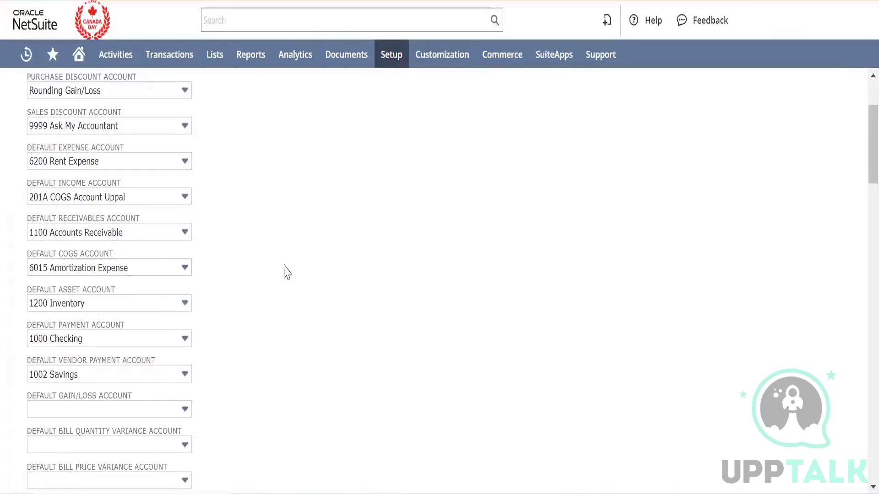
scroll(204, 284, down, 10)
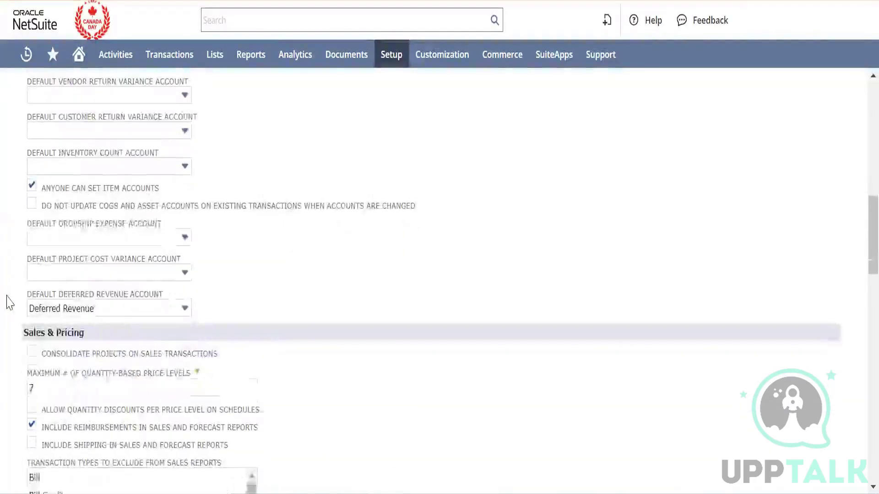
scroll(5, 293, up, 7)
scroll(276, 275, up, 3)
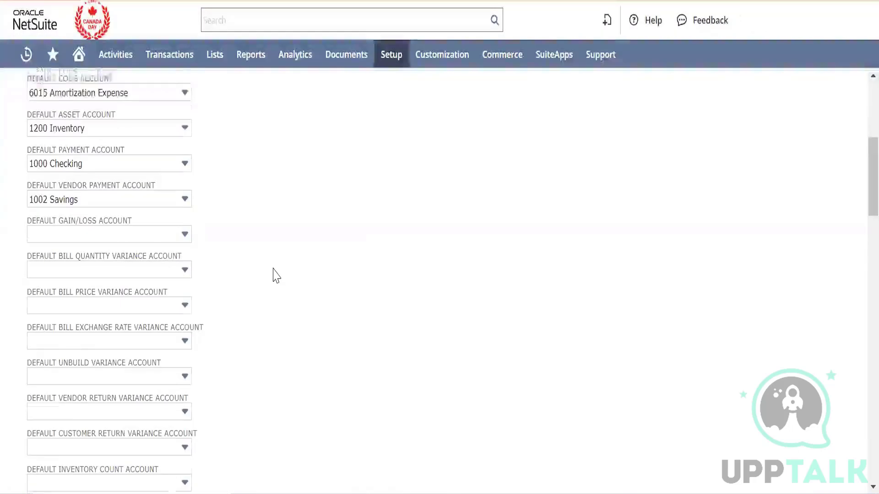
scroll(272, 275, up, 1)
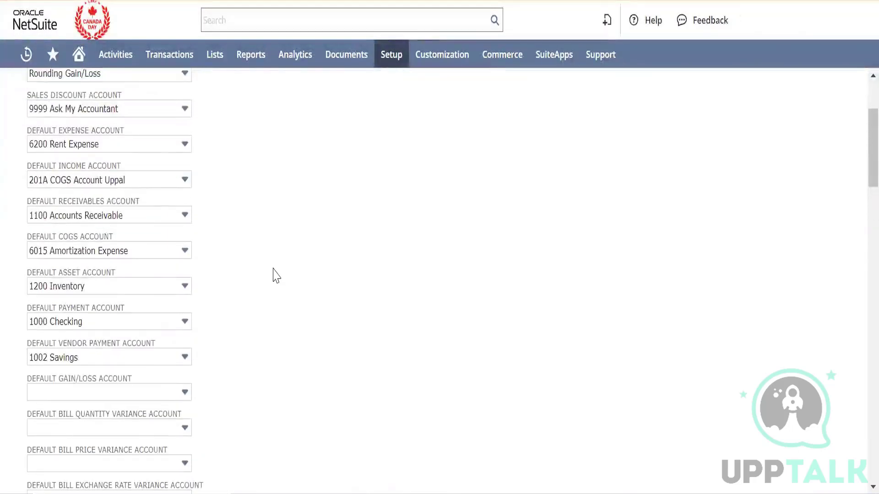
click(170, 231)
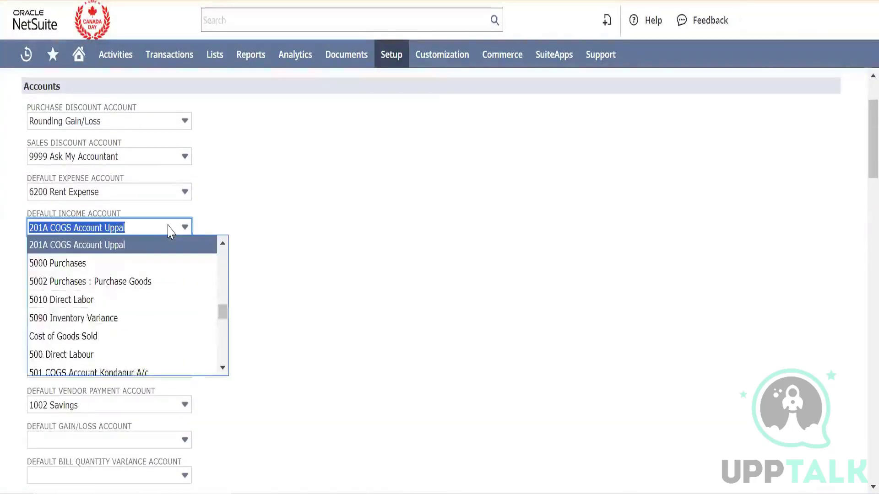
click(424, 241)
Open the Chart of Accounts in a new browser tab, find account 201A COGS Account Uppal and open it for editing.
mouse_move(393, 64)
mouse_move(418, 121)
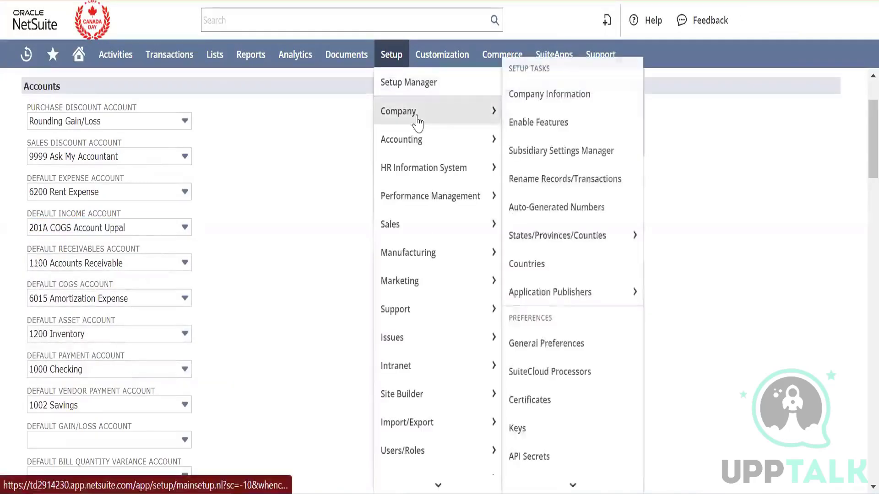
mouse_move(476, 137)
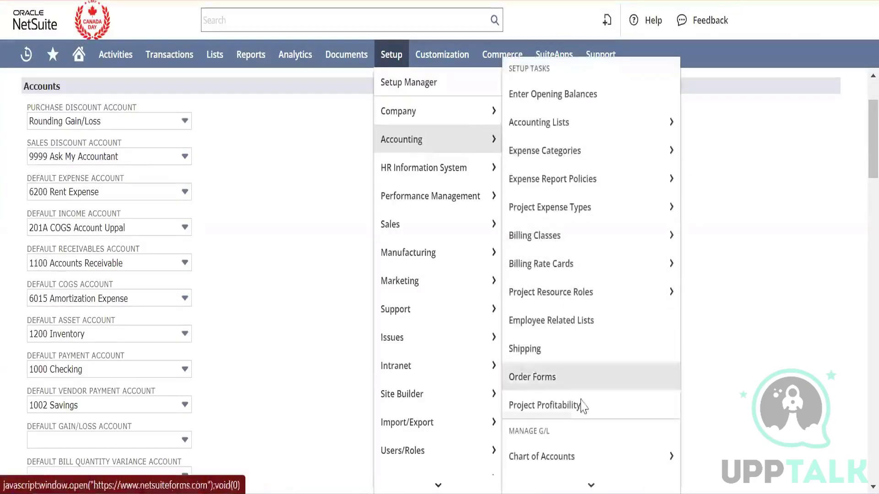
right_click(590, 457)
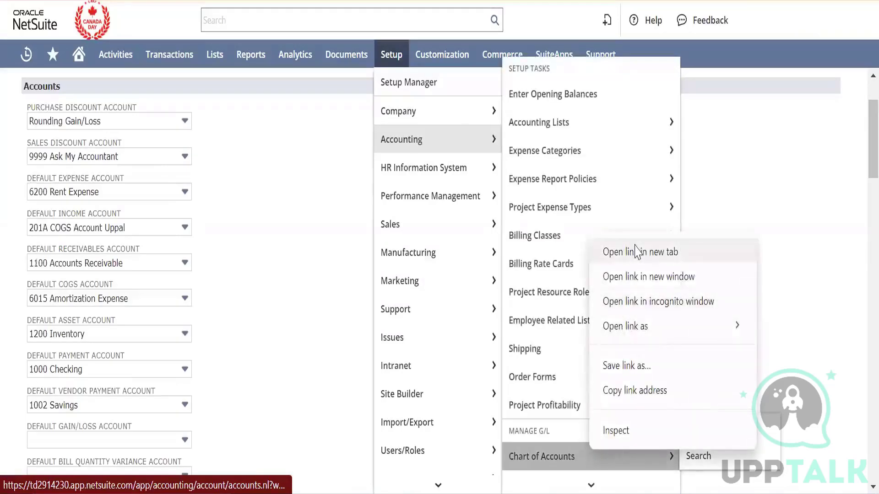
click(637, 261)
mouse_move(531, 217)
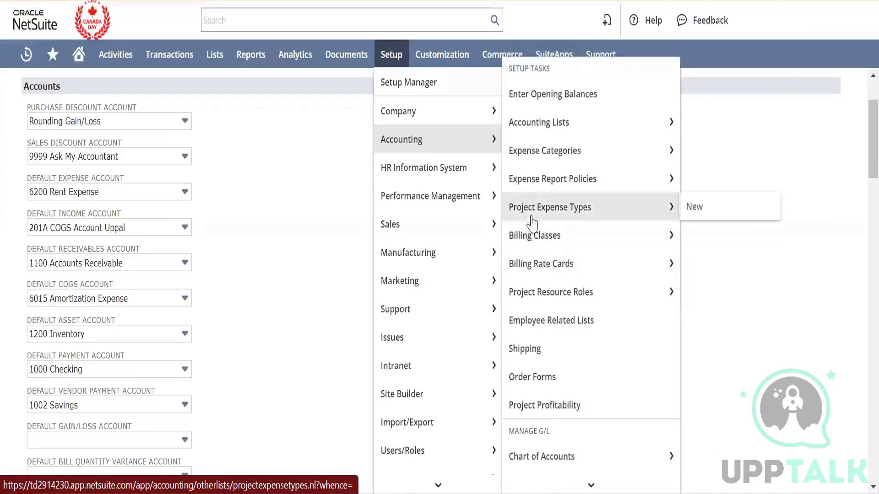
key(ctrl+Tab)
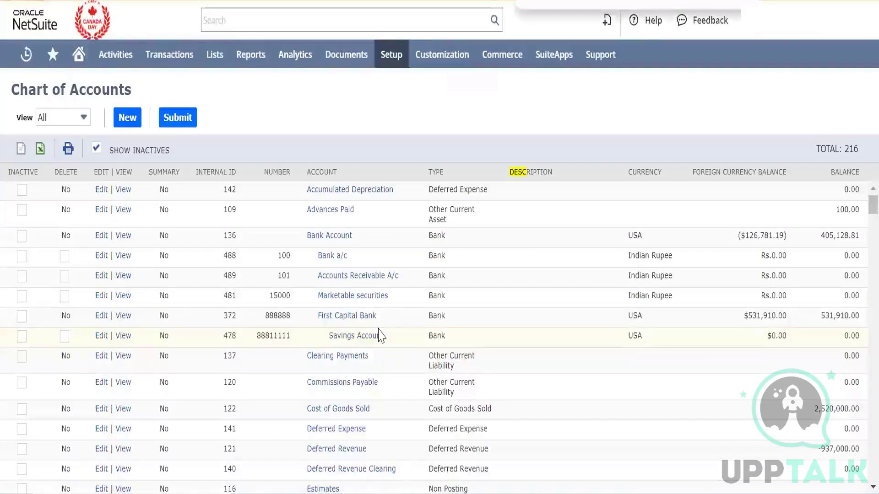
text(201A)
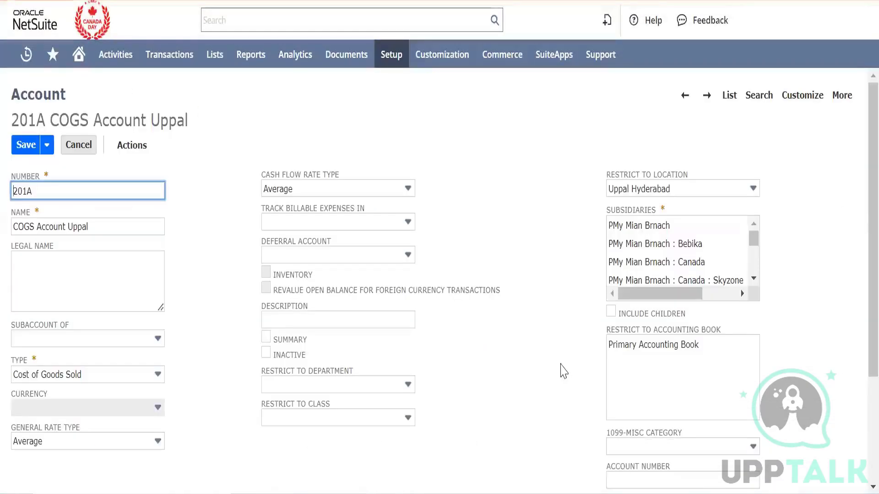
click(563, 370)
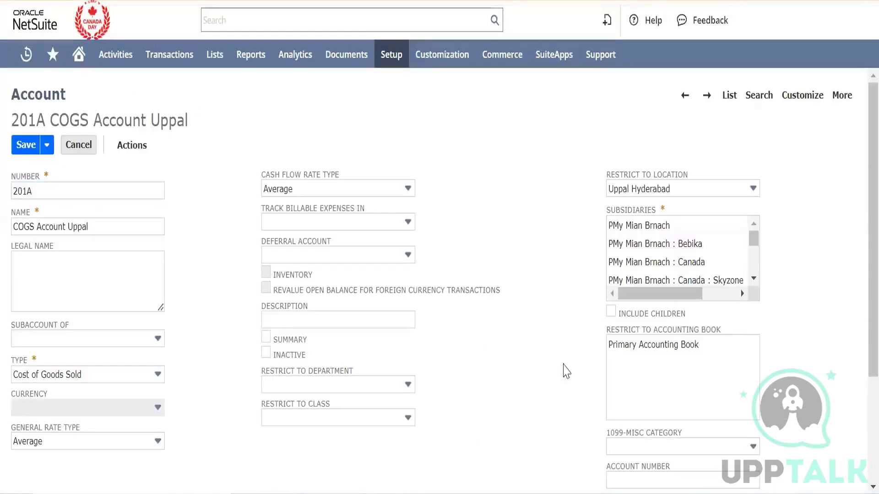
Select subsidiary PMy Mian Brnach with Include Children for the account, try to save it, and return to the account form.
click(690, 226)
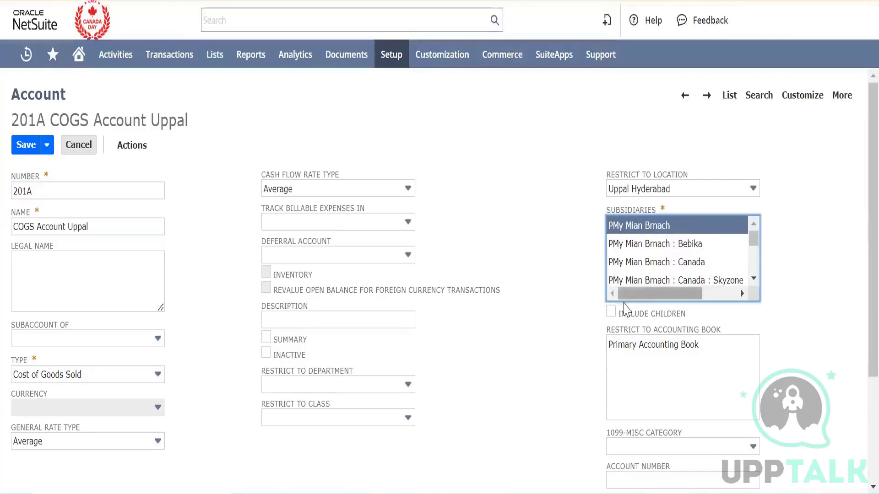
click(611, 311)
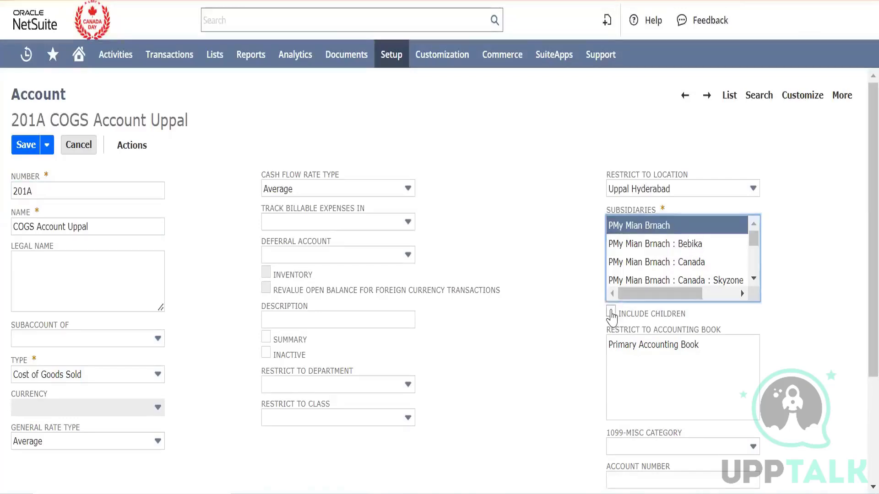
click(24, 145)
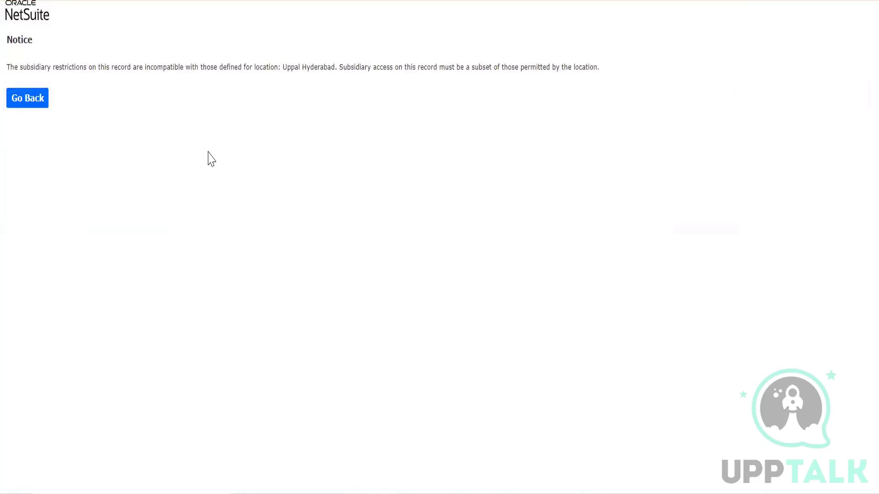
click(33, 105)
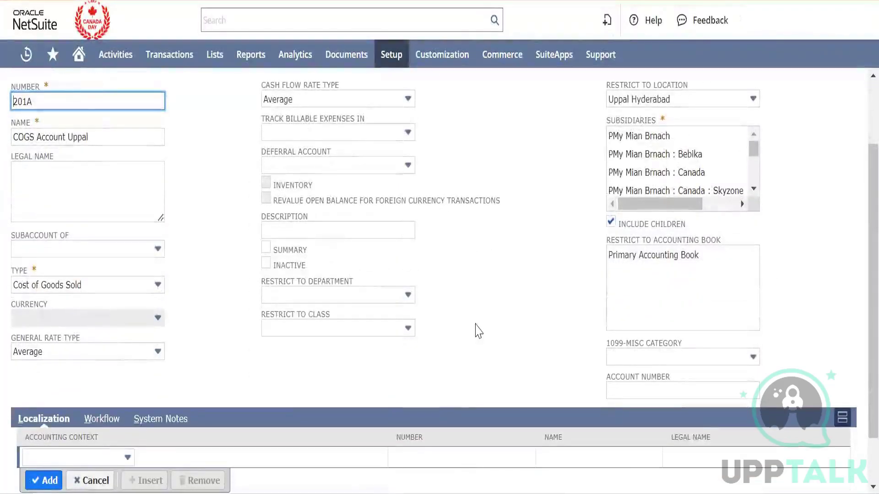
Clear the location restriction on the COGS Account Uppal record, select subsidiary PMy Mian Brnach and save the account.
click(699, 103)
drag(754, 222, 760, 153)
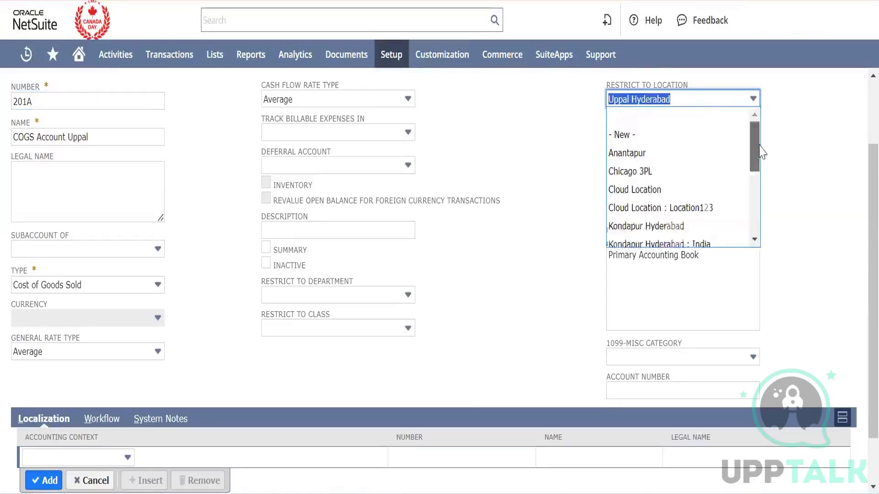
click(696, 117)
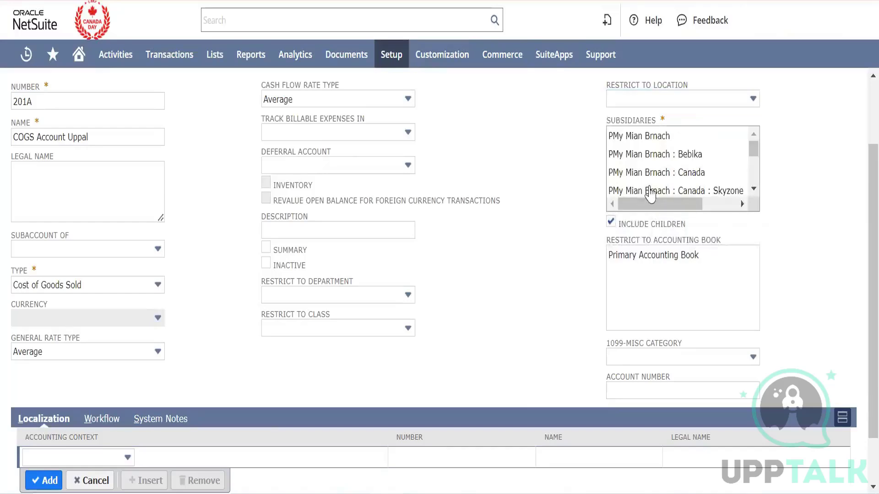
click(672, 138)
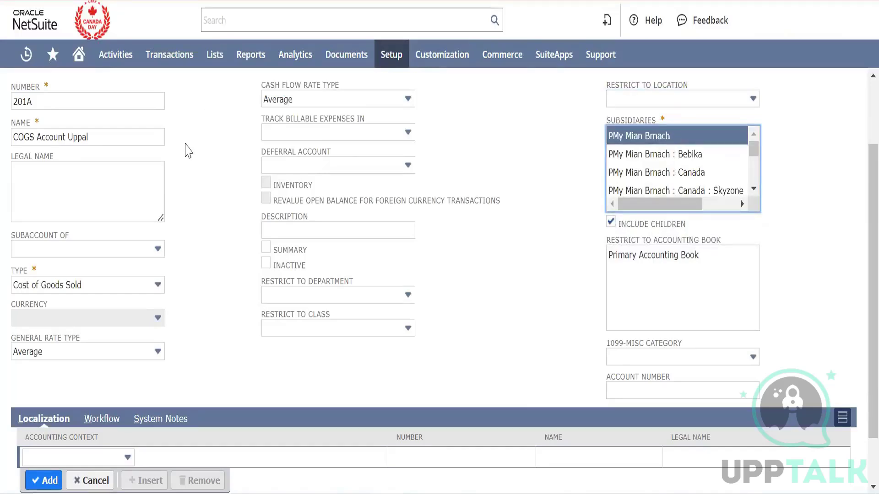
drag(185, 151, 192, 160)
scroll(192, 159, up, 1)
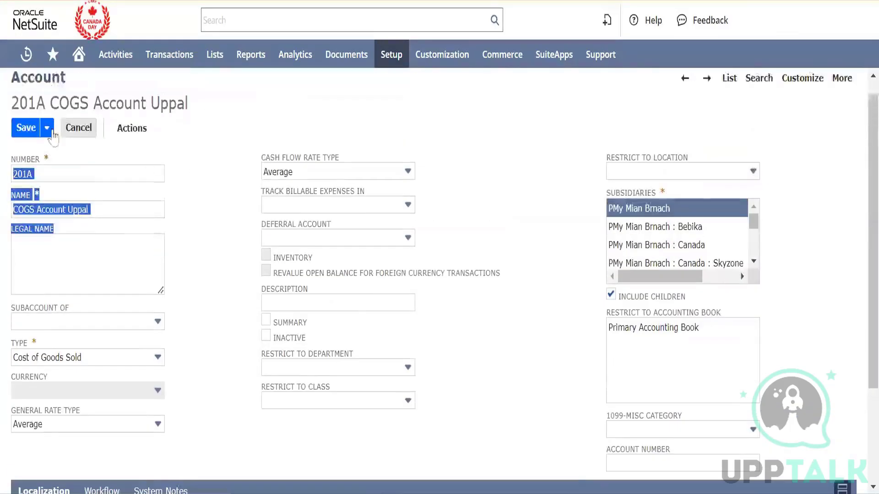
click(28, 130)
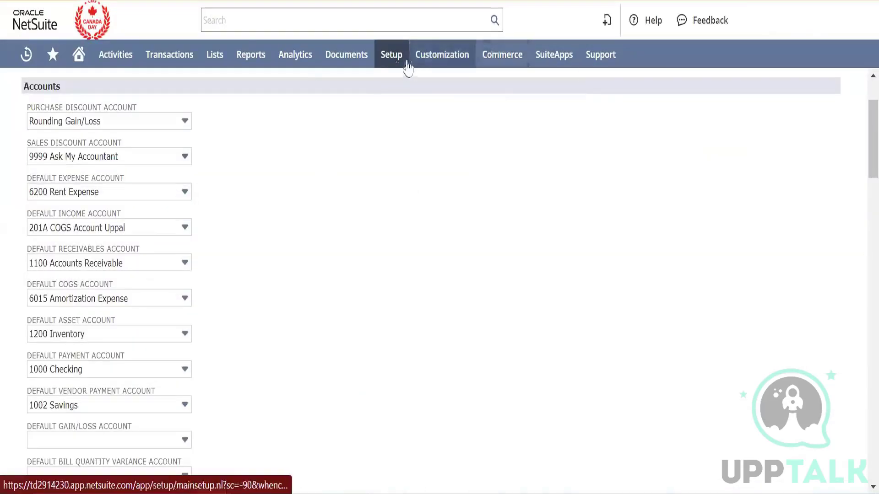
Open the saved inventory item CSV import and choose Inventory Item_Sample.csv as the file to upload.
mouse_move(391, 62)
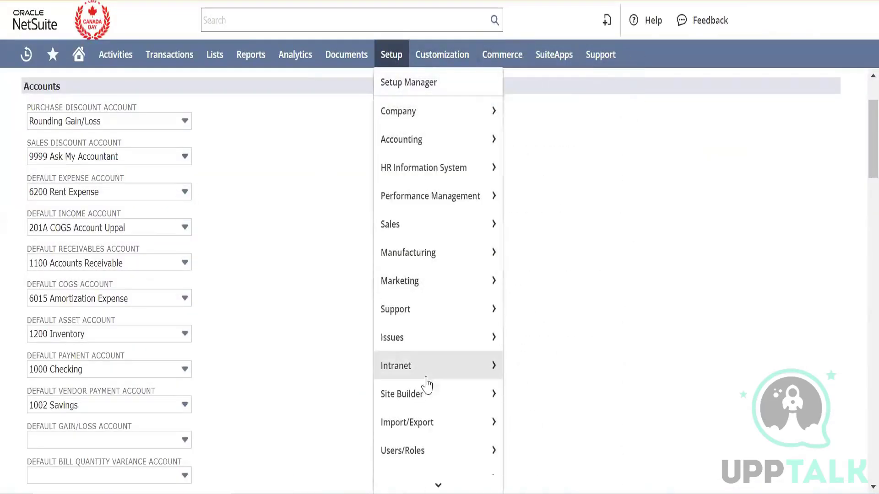
mouse_move(424, 421)
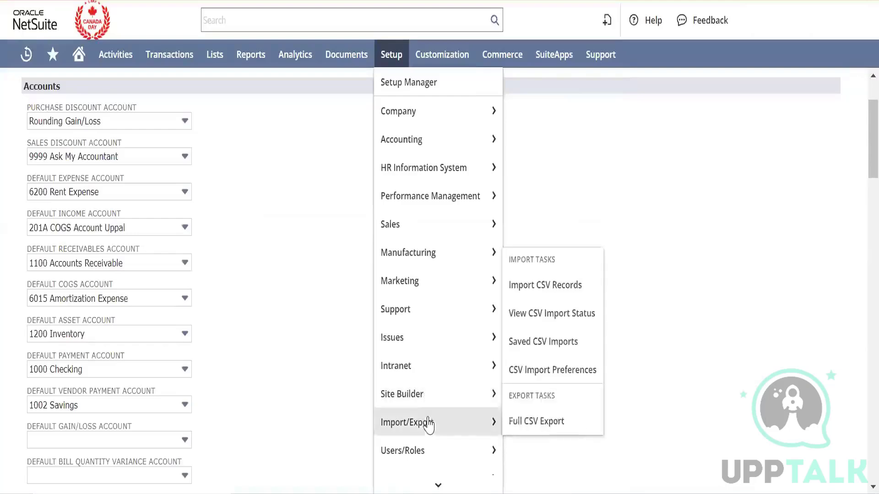
click(565, 350)
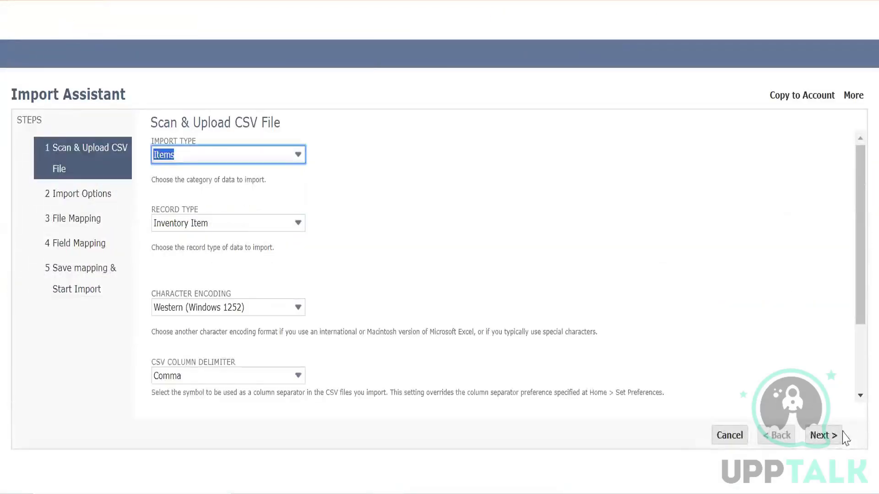
click(837, 435)
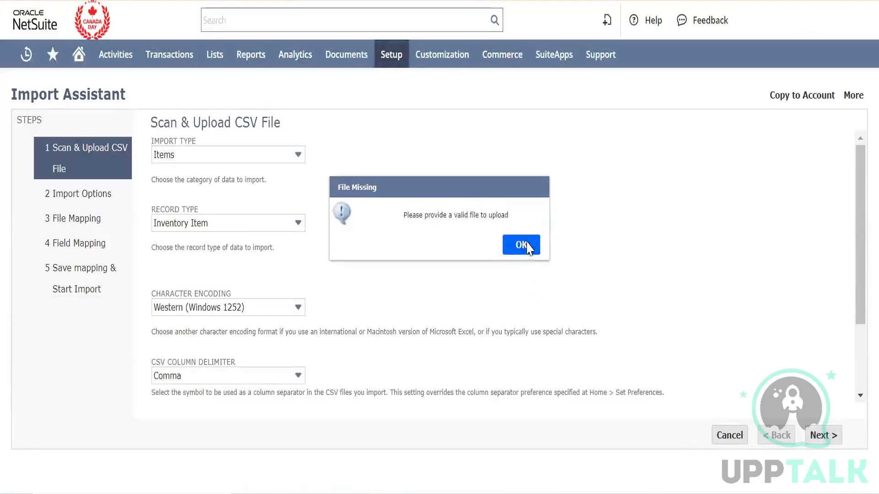
click(522, 245)
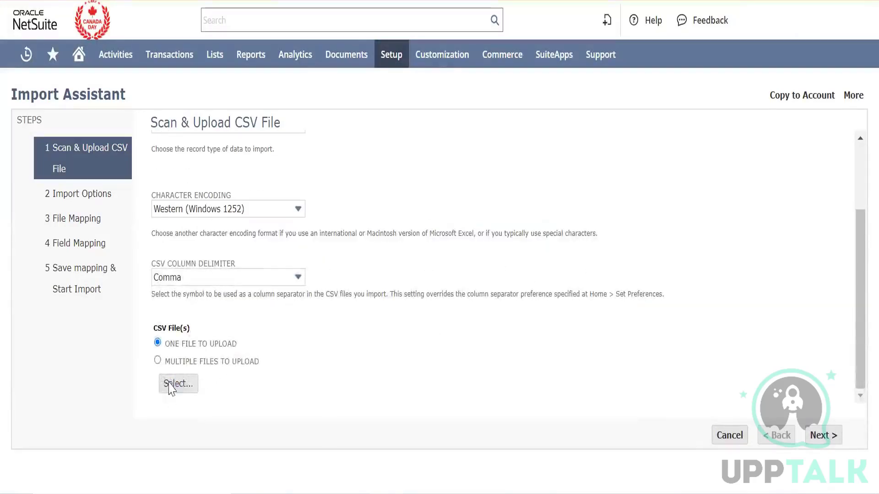
double_click(218, 171)
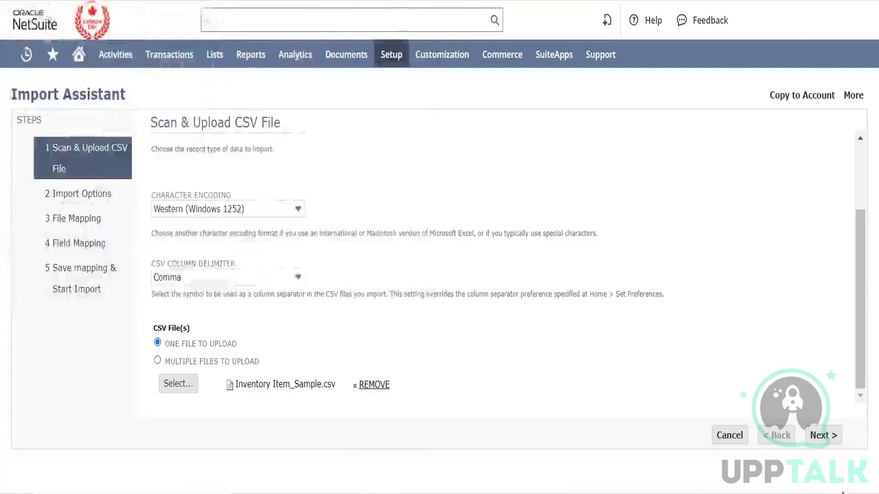
Save and run the Item-Inventory import, and refresh the job status to check the new job's message.
click(819, 435)
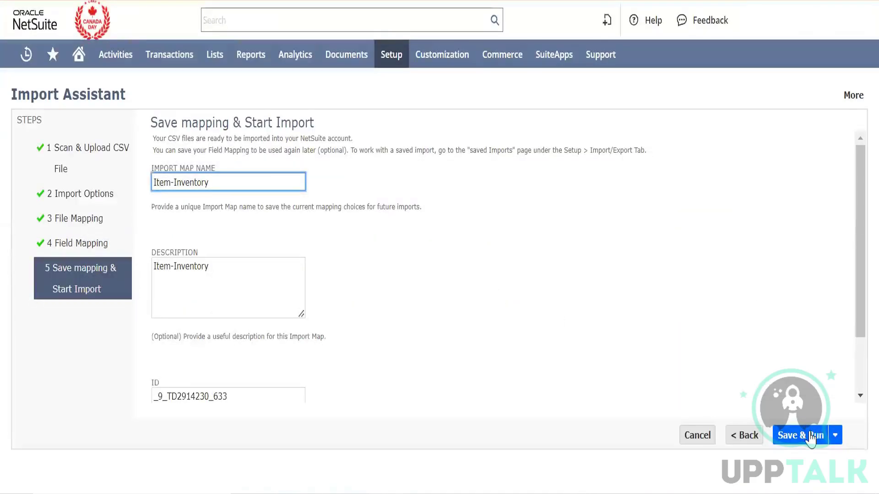
click(810, 436)
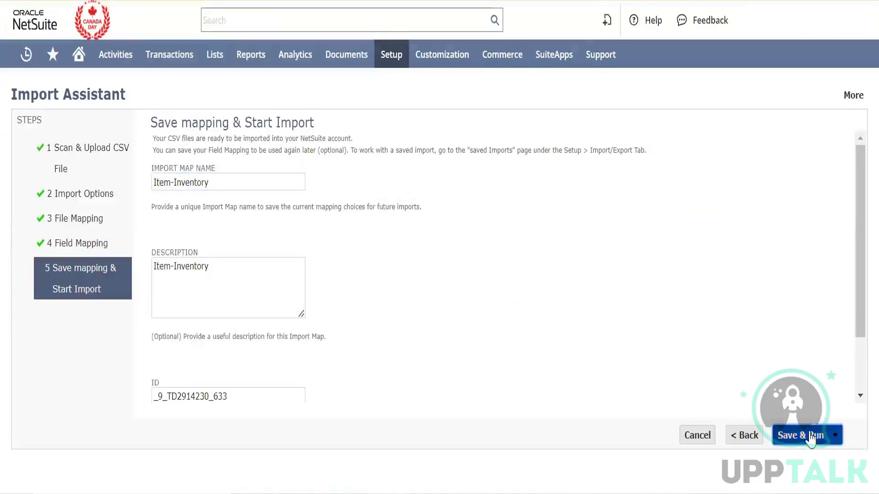
click(499, 61)
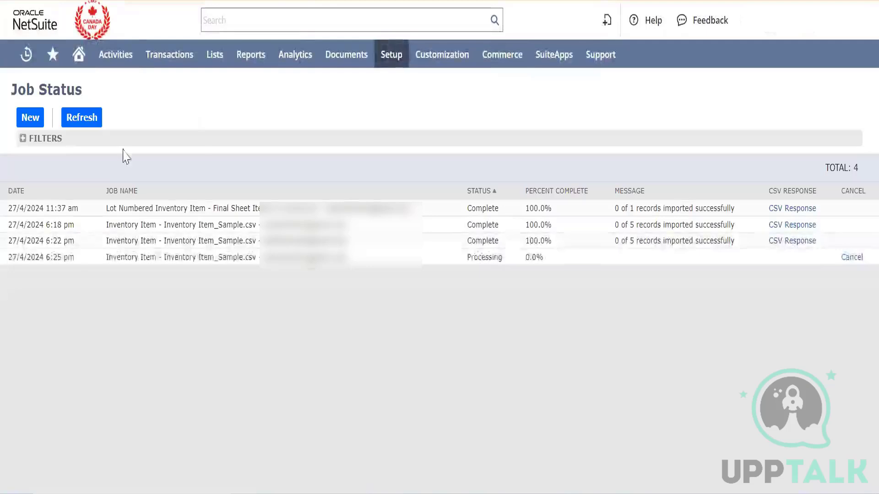
click(94, 119)
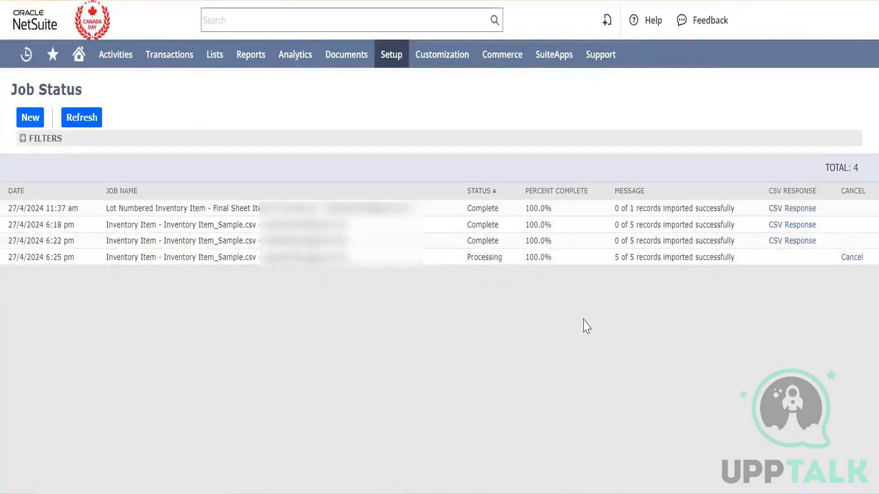
triple_click(675, 258)
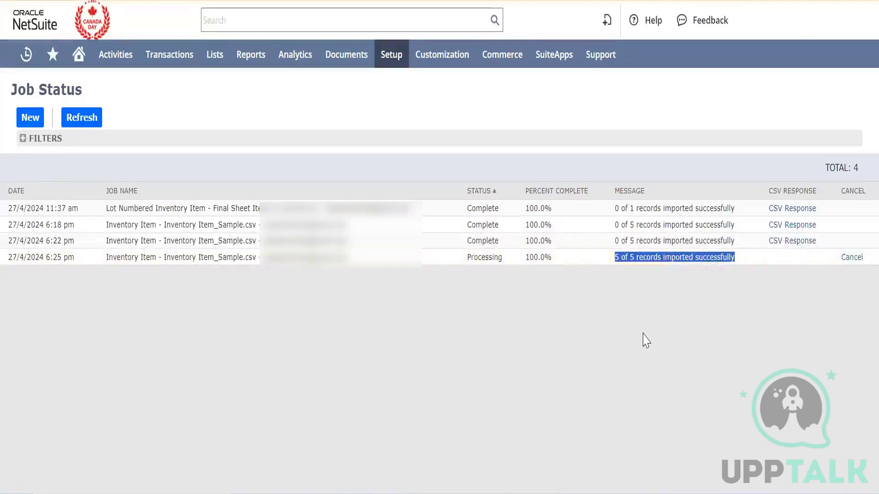
click(471, 490)
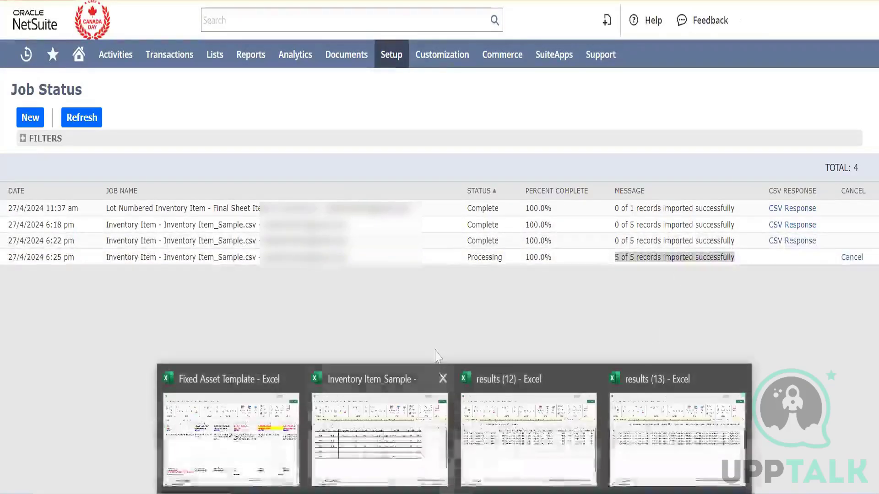
Open the Items list, expand its filters and review the newly imported Training_CSV test items.
mouse_move(202, 65)
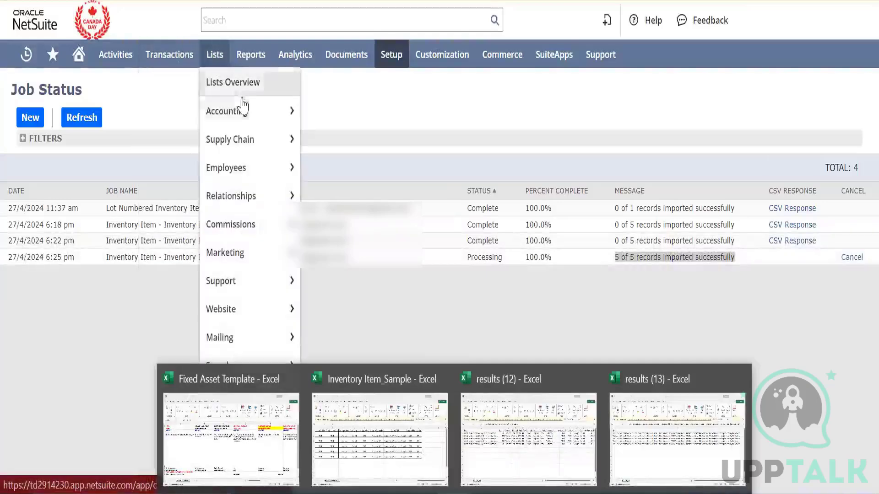
mouse_move(289, 103)
click(366, 153)
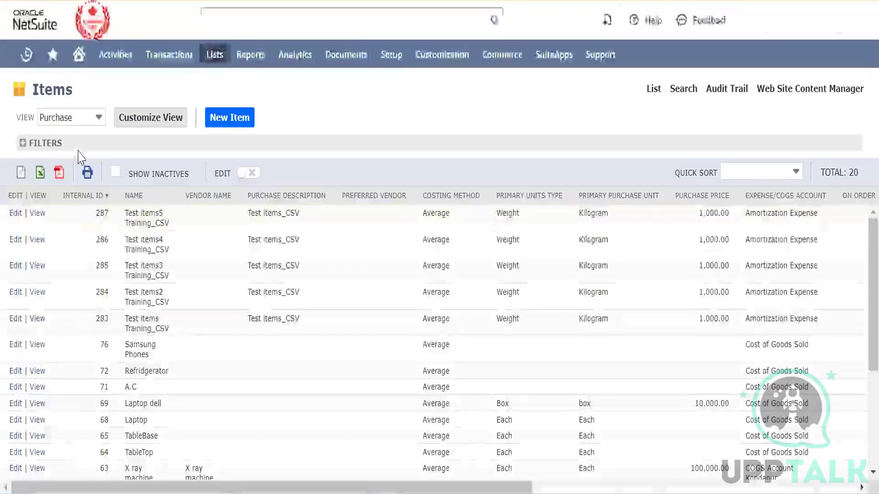
click(28, 143)
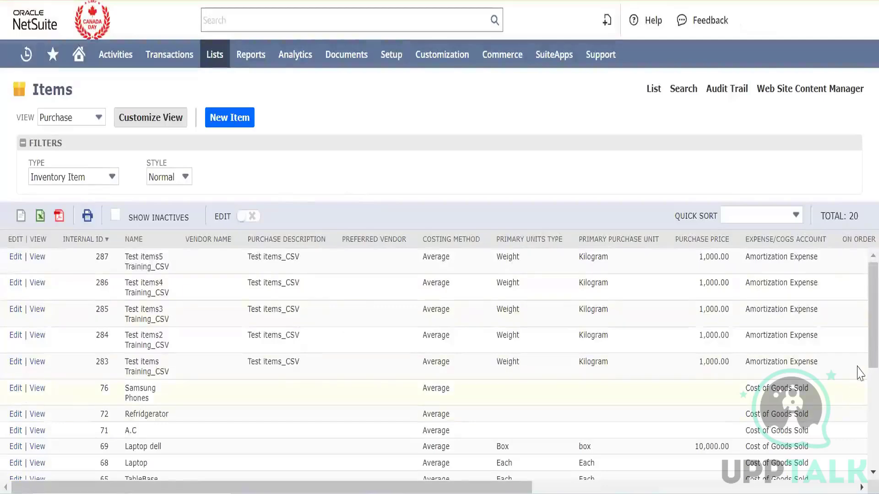
drag(847, 372, 12, 257)
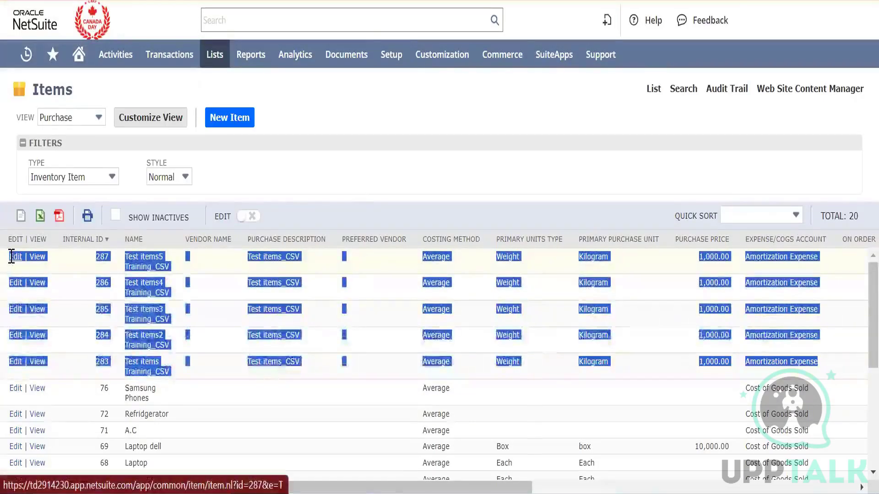
click(397, 109)
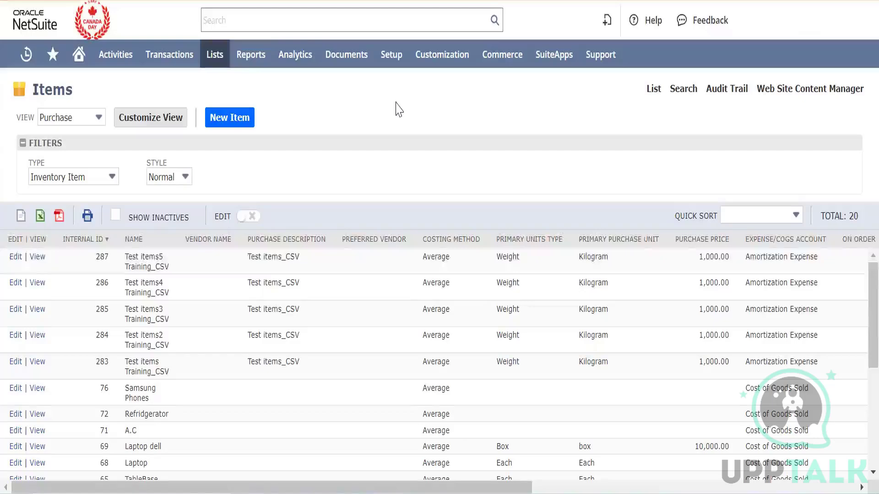
Open the CSV import status page, review the listed jobs and download the CSV response of the 6:25 pm job.
mouse_move(392, 57)
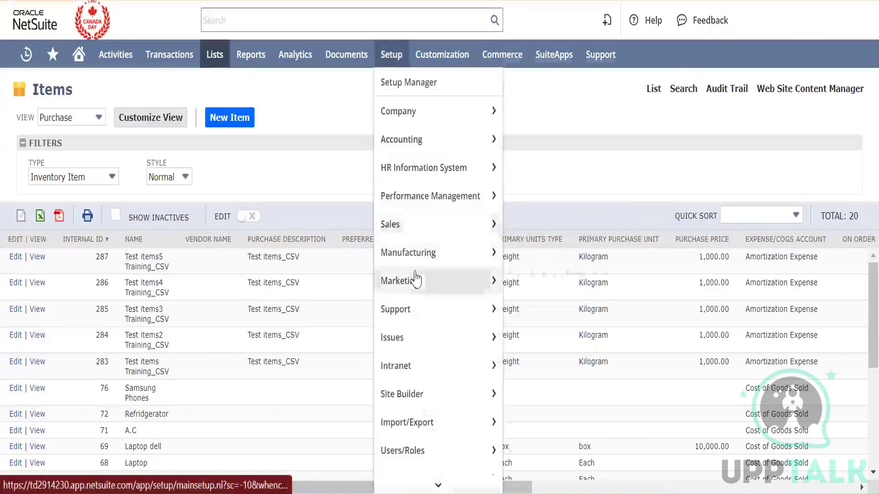
mouse_move(420, 407)
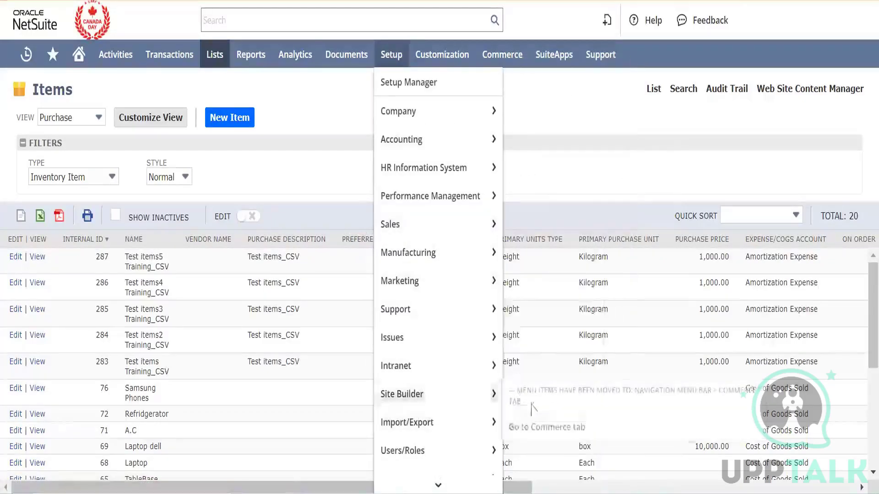
mouse_move(458, 421)
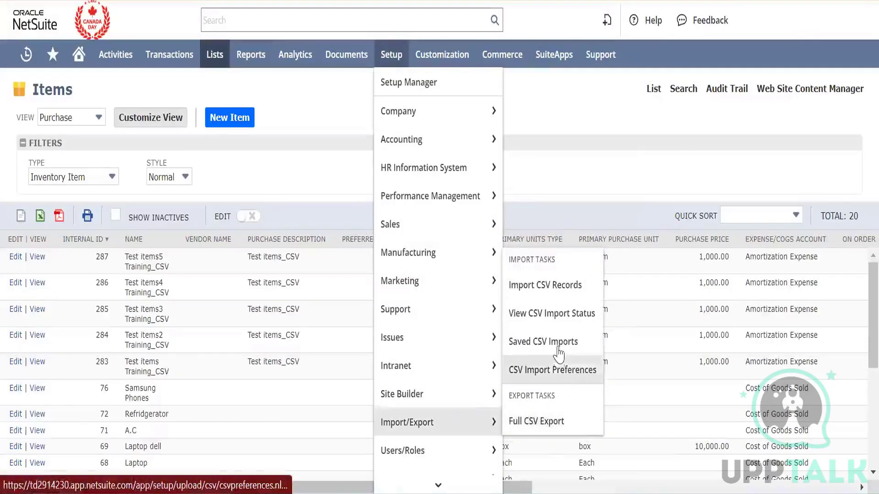
click(559, 320)
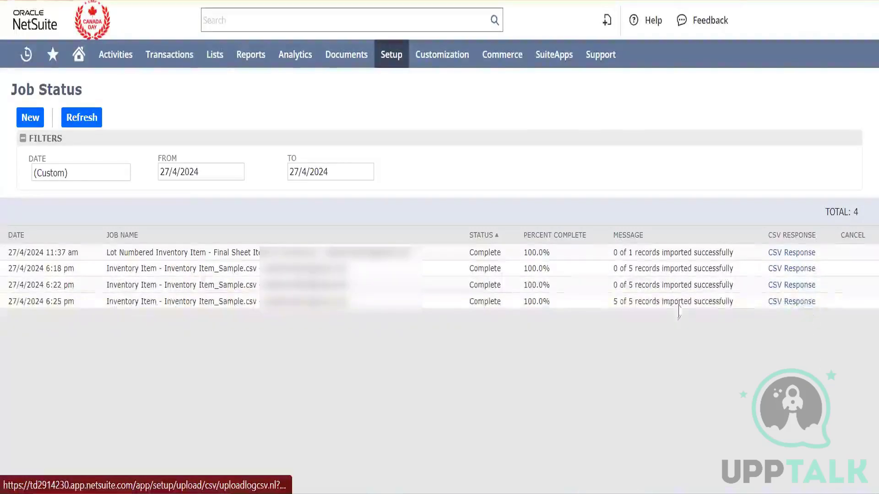
drag(735, 303, 7, 247)
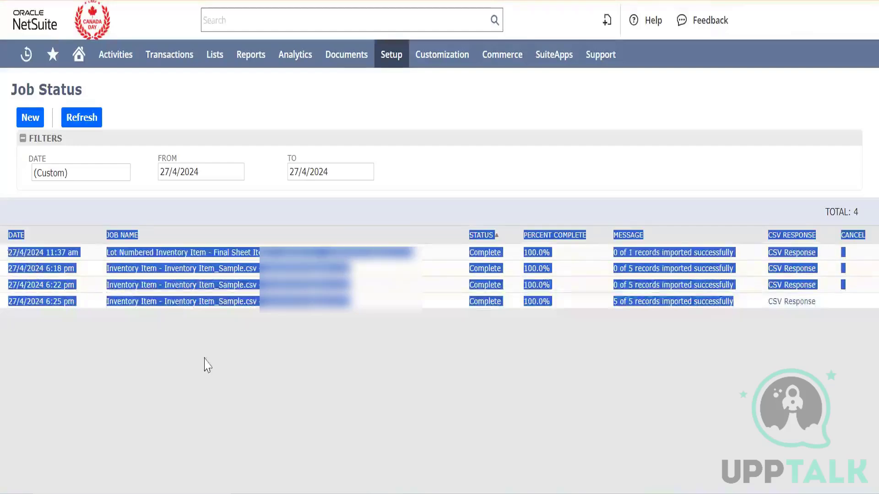
click(293, 407)
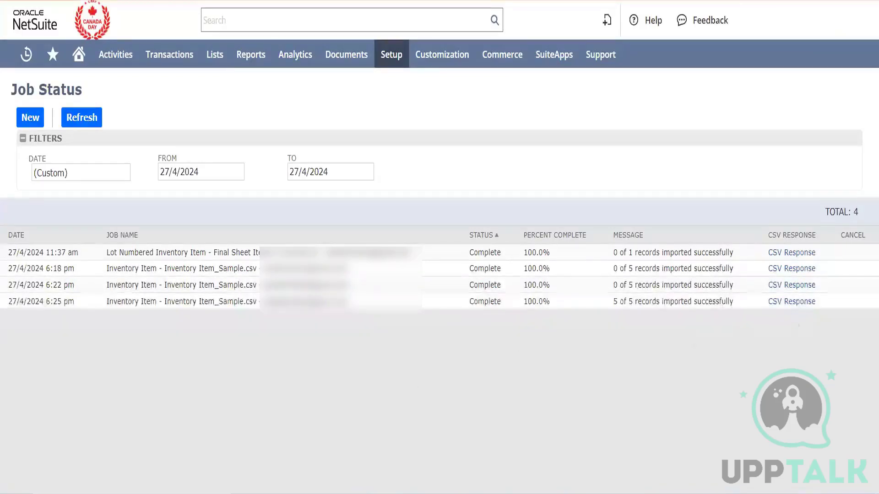
click(795, 304)
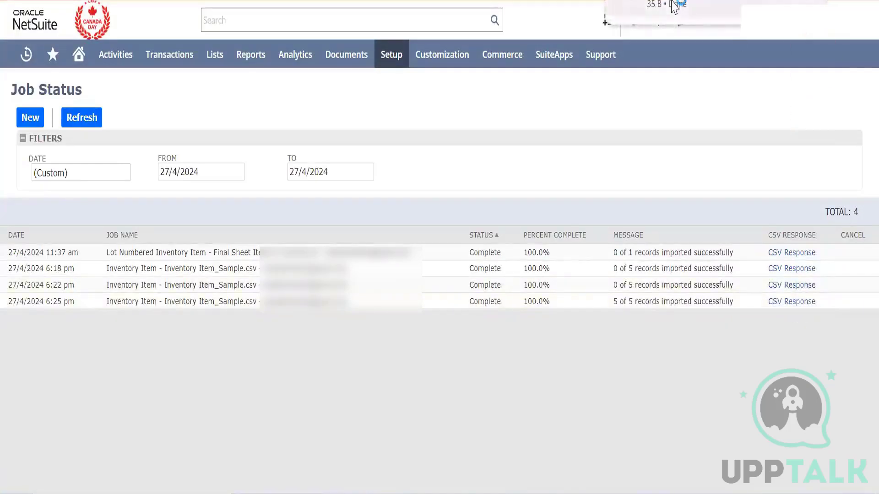
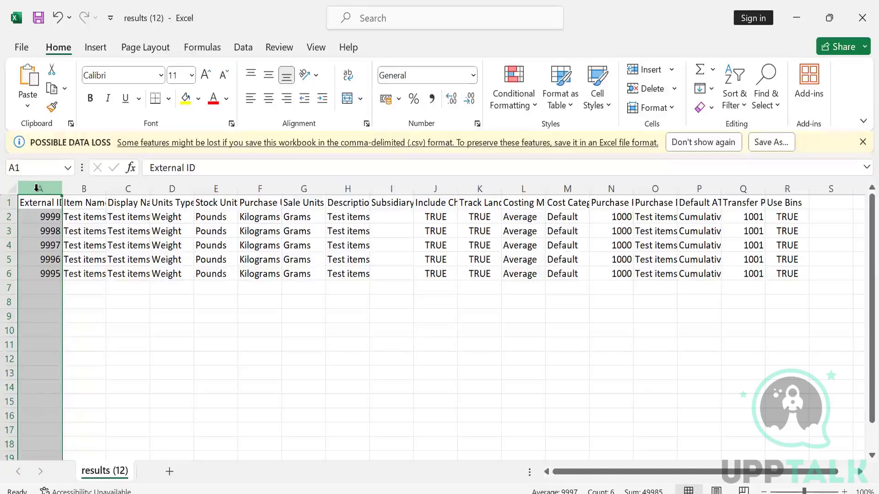
Close the results (12) and results (13) workbooks in Excel without saving changes.
click(861, 12)
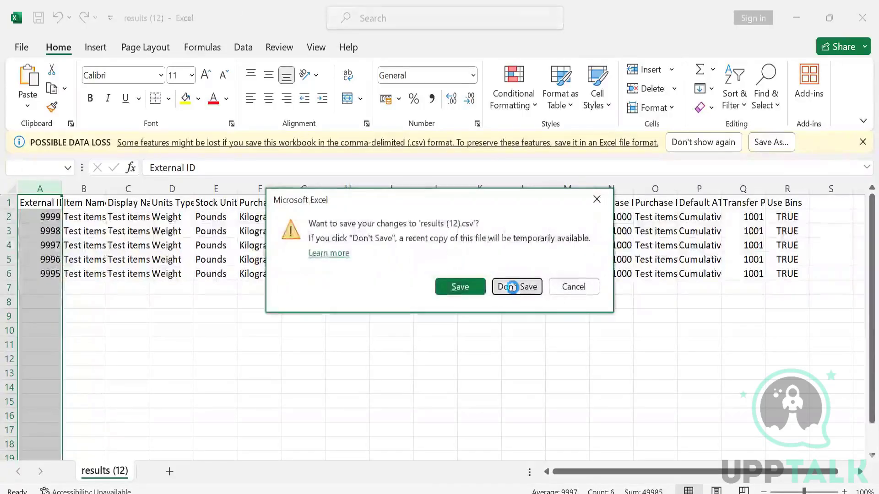
click(513, 288)
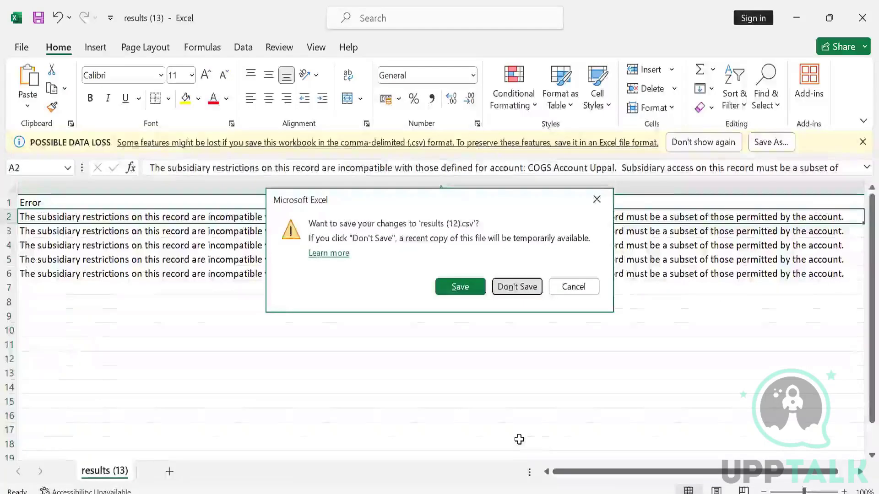
click(519, 441)
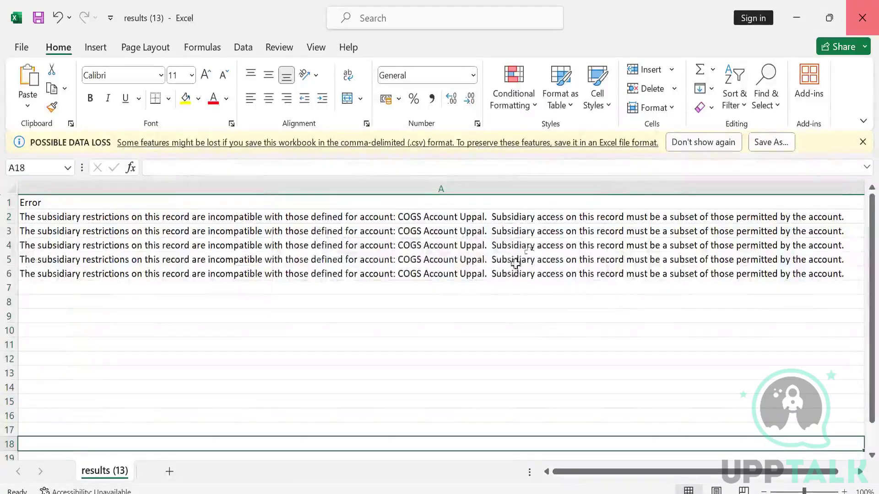
click(862, 18)
click(513, 287)
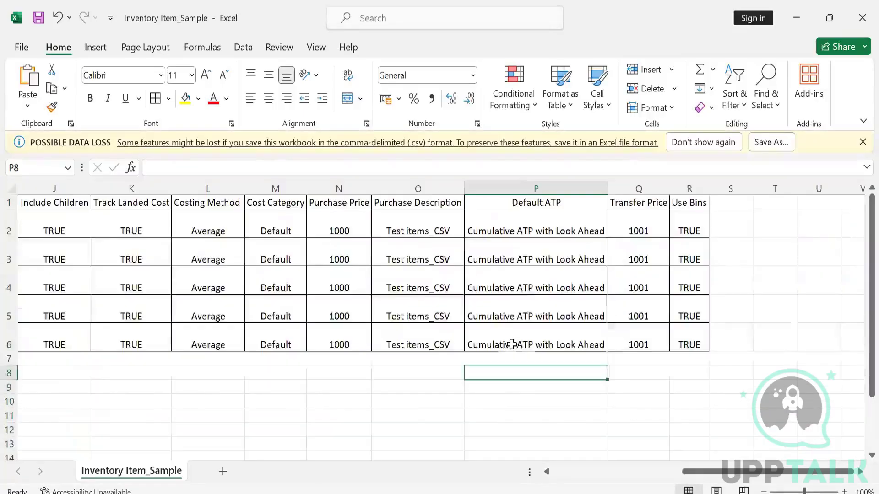
click(512, 344)
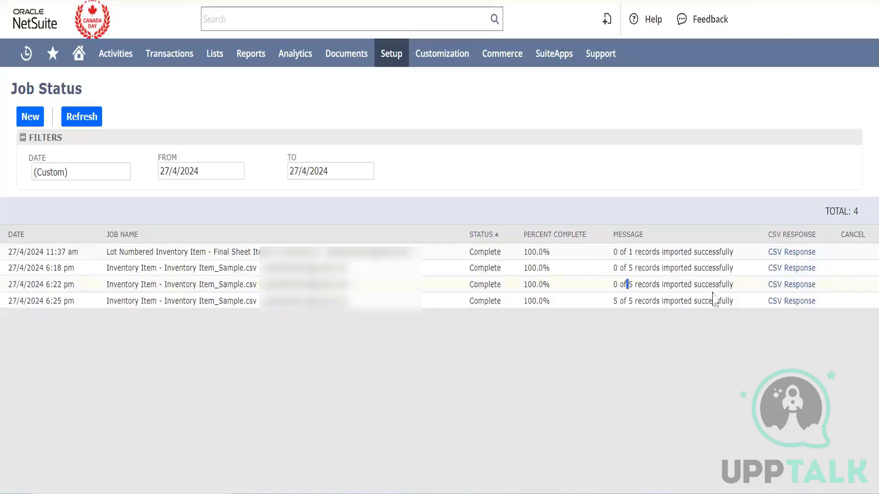
Download the CSV response of the 6:22 pm job and open results (15) in Excel to review its Error column.
click(786, 288)
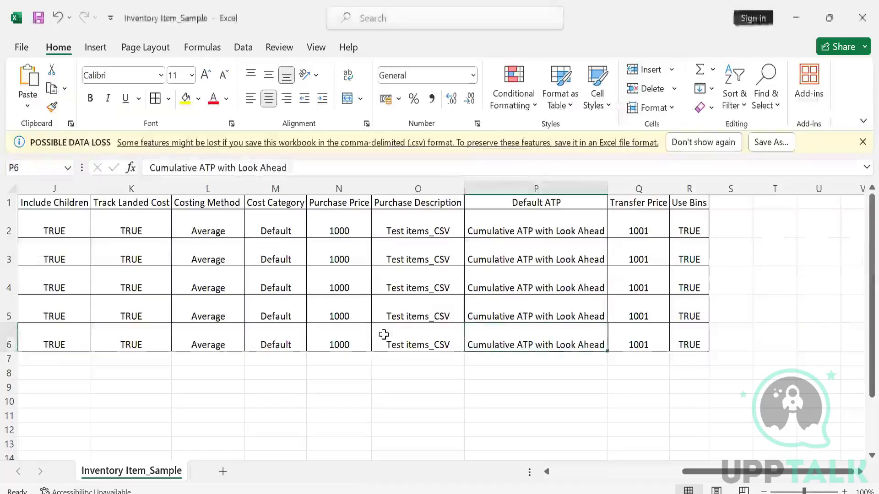
click(384, 335)
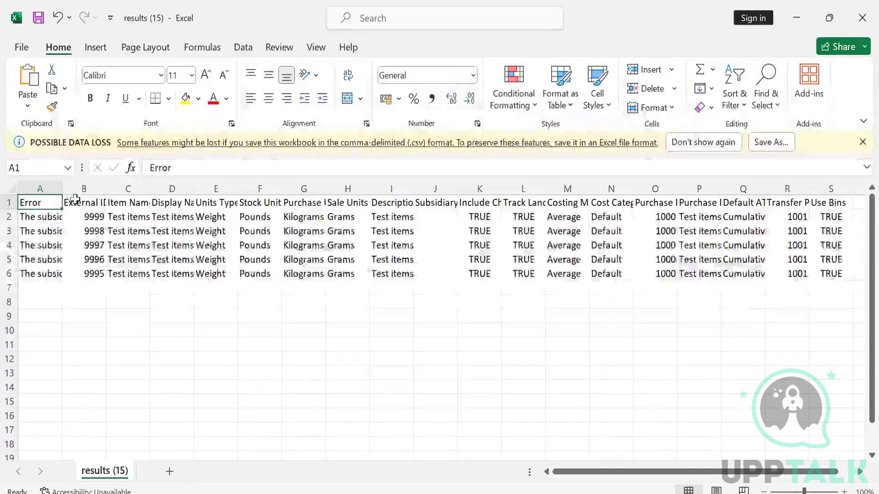
click(74, 200)
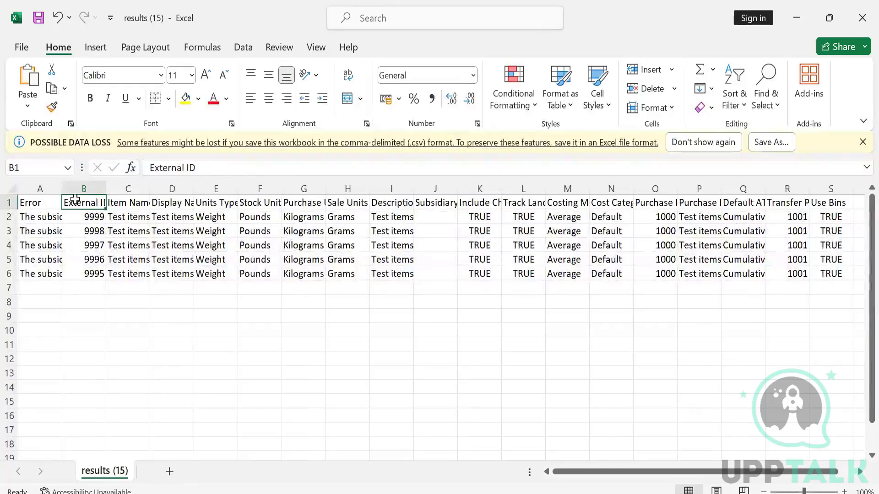
Delete the Error column from the results (15) workbook and close it without saving changes.
key(Left)
click(58, 188)
right_click(57, 190)
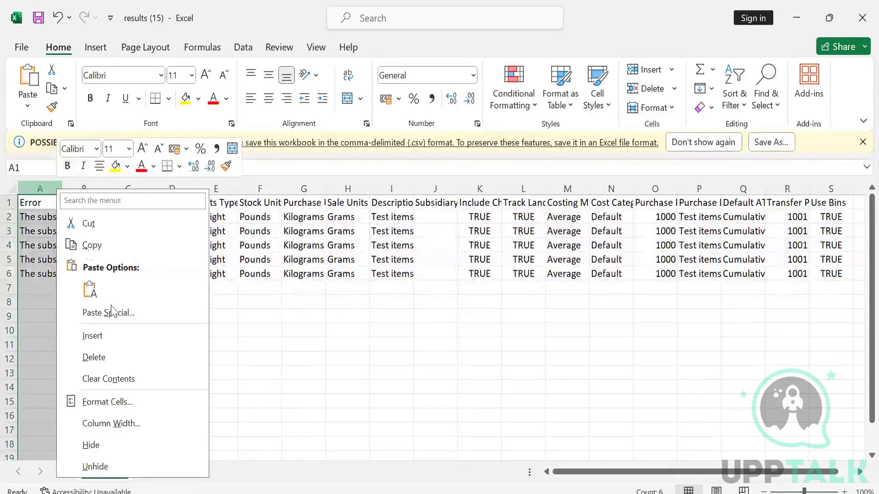
click(128, 359)
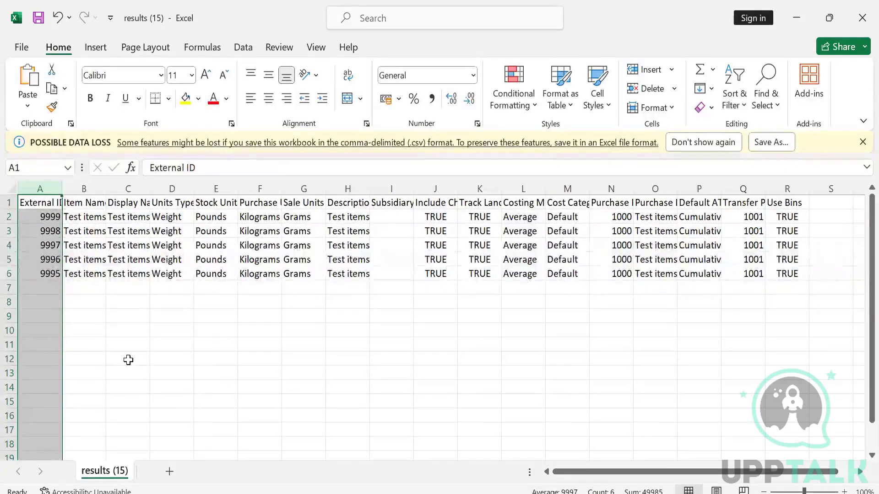
click(859, 26)
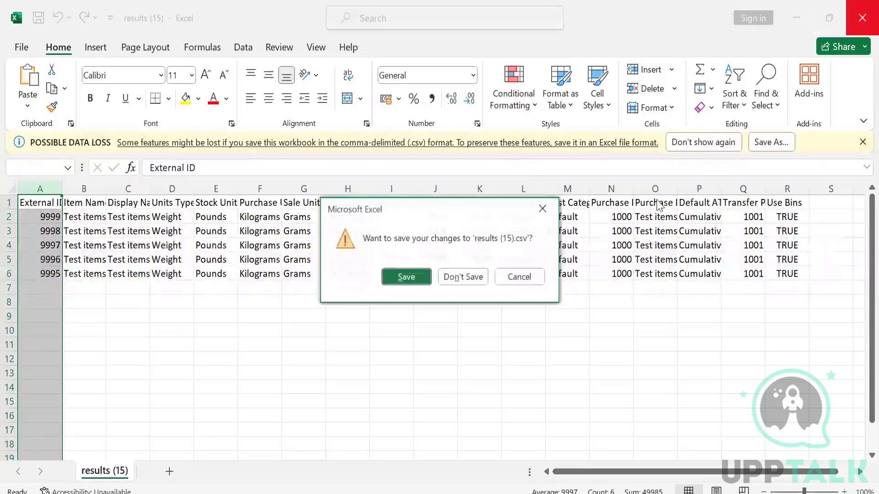
click(462, 278)
click(531, 393)
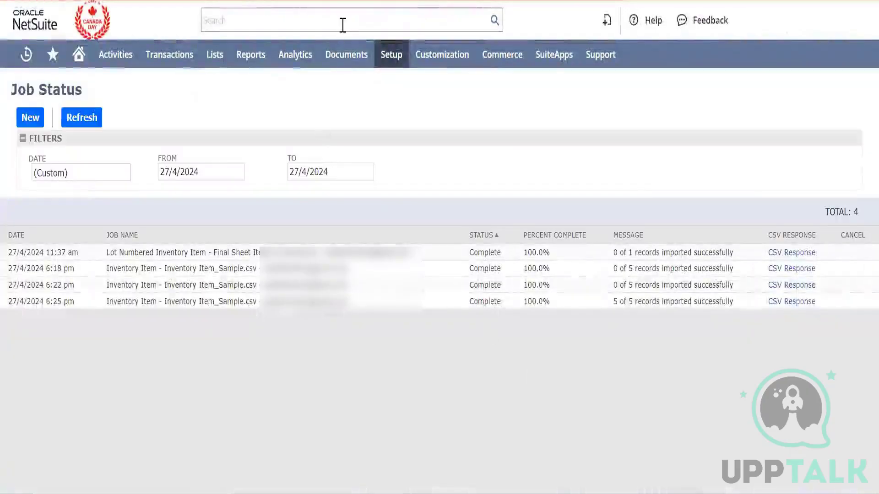
Open the Test items4 Training_CSV record from the Items list and review its primary information and subsidiary.
mouse_move(215, 58)
mouse_move(239, 112)
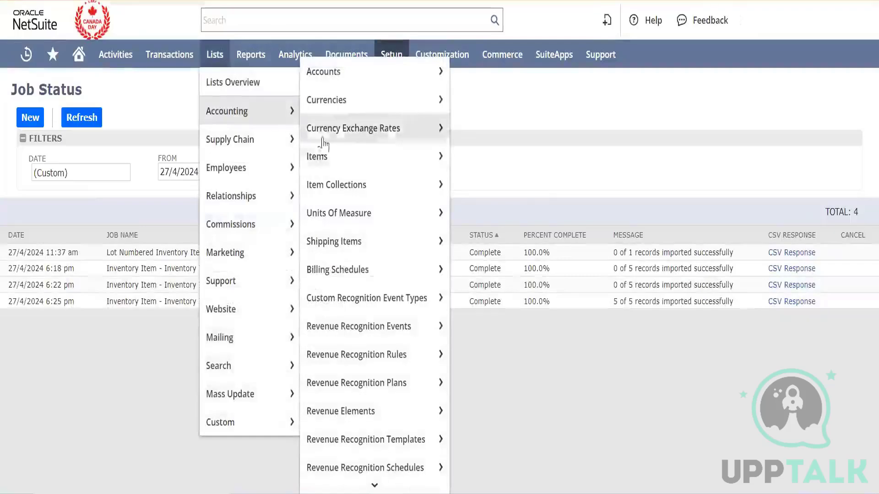
click(345, 164)
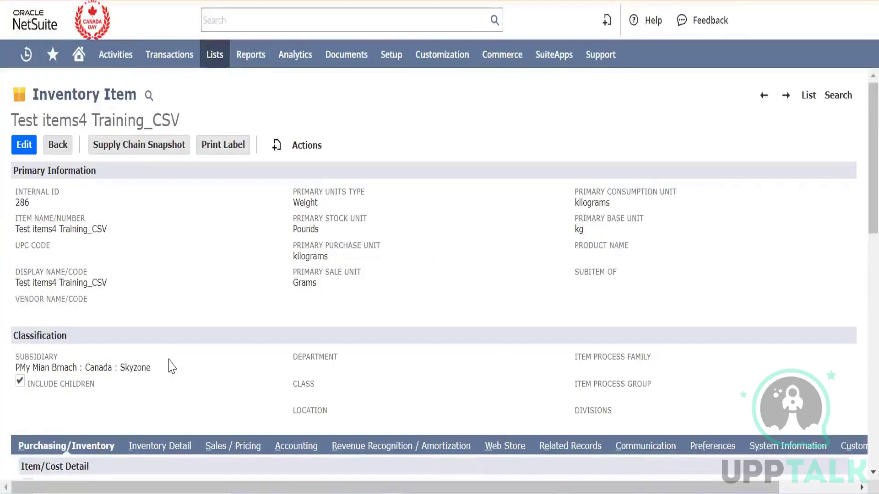
scroll(287, 345, down, 2)
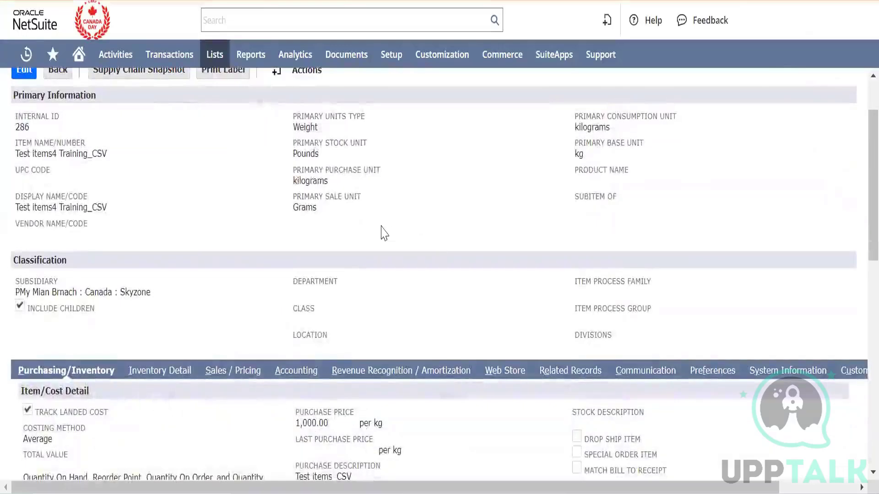
drag(310, 197, 304, 192)
click(237, 193)
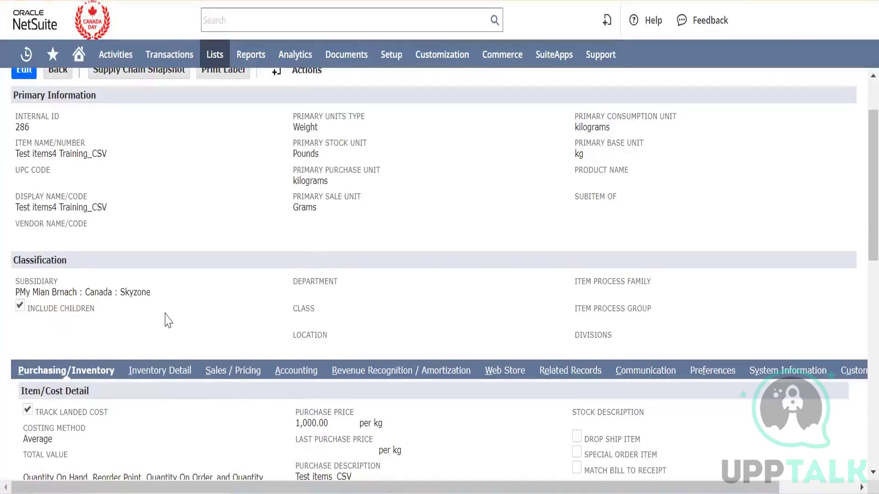
Review the item's cost and inventory management details, and examine the accounts and tax schedule on its accounting subtab.
scroll(169, 321, down, 3)
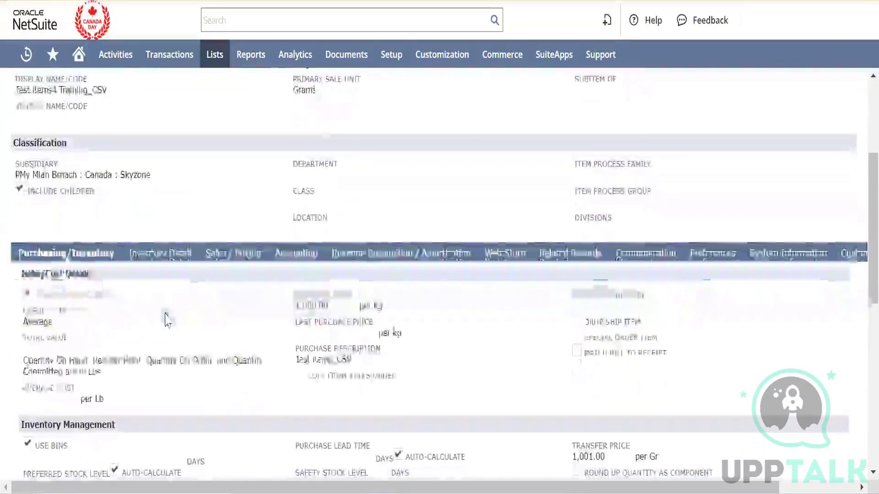
scroll(215, 341, down, 2)
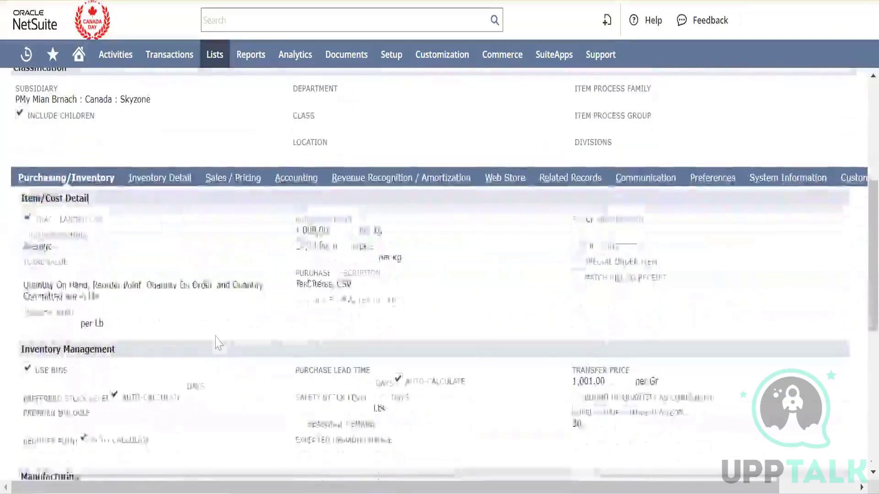
triple_click(316, 231)
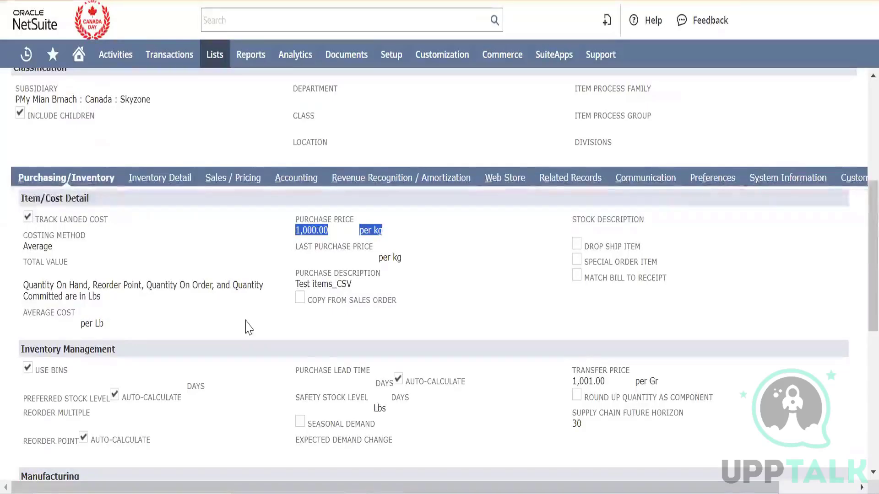
scroll(249, 326, down, 1)
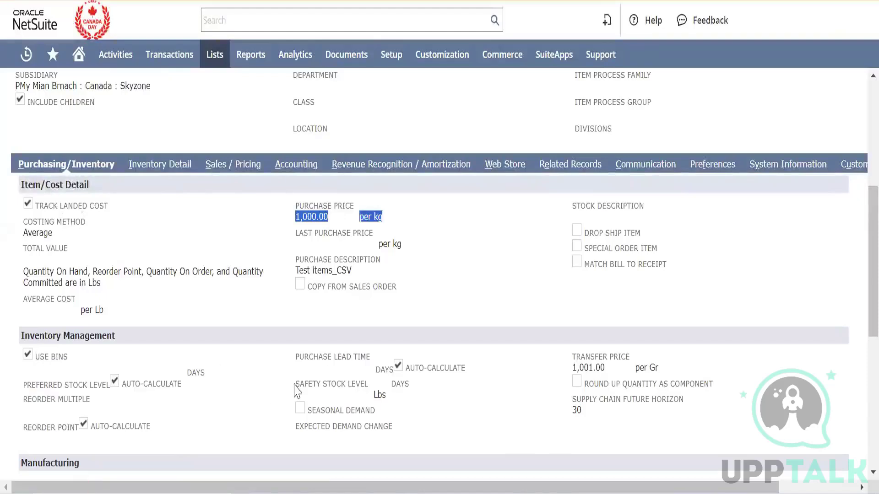
click(292, 172)
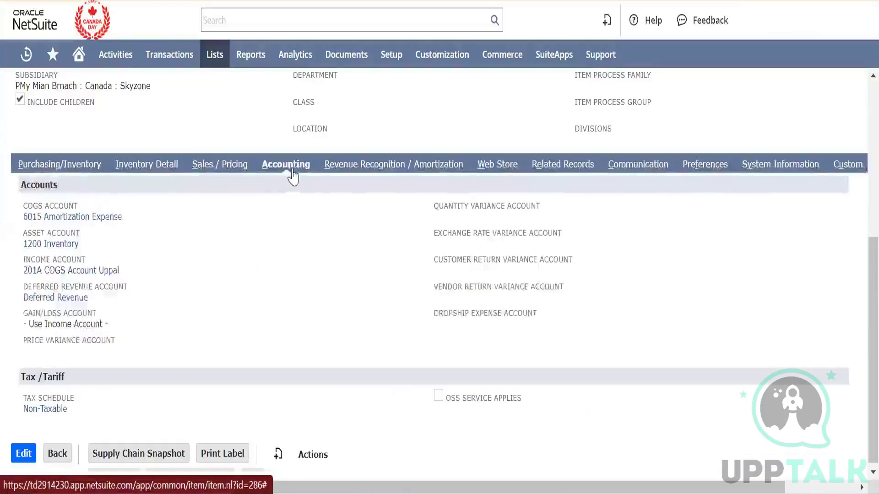
scroll(293, 283, up, 3)
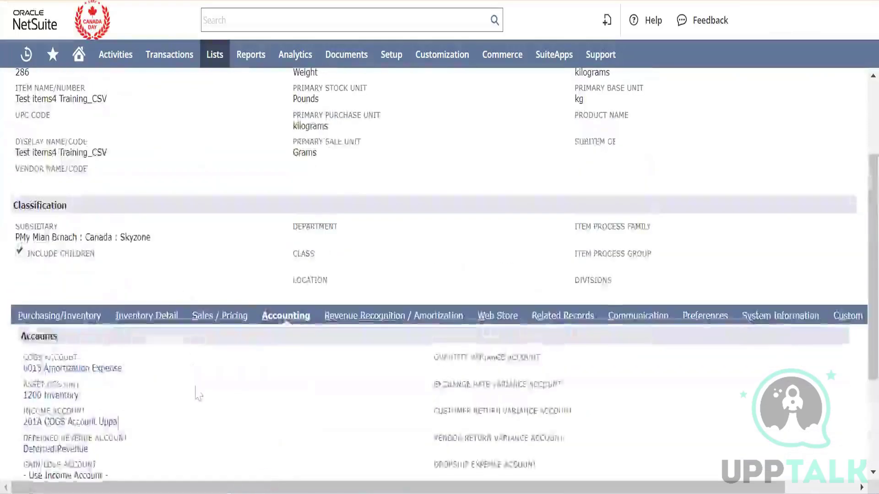
scroll(198, 392, down, 3)
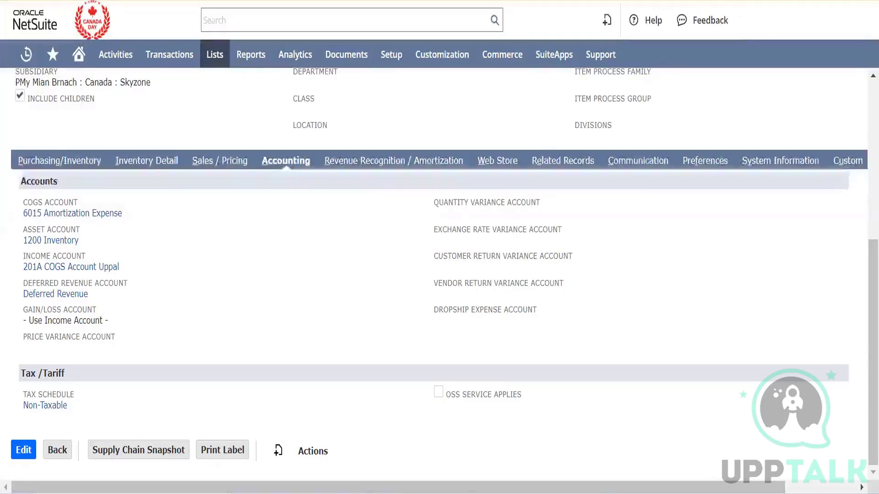
Switch to the Inventory Item_Sample workbook in Excel and add the header COGS Account in cell S1.
click(514, 426)
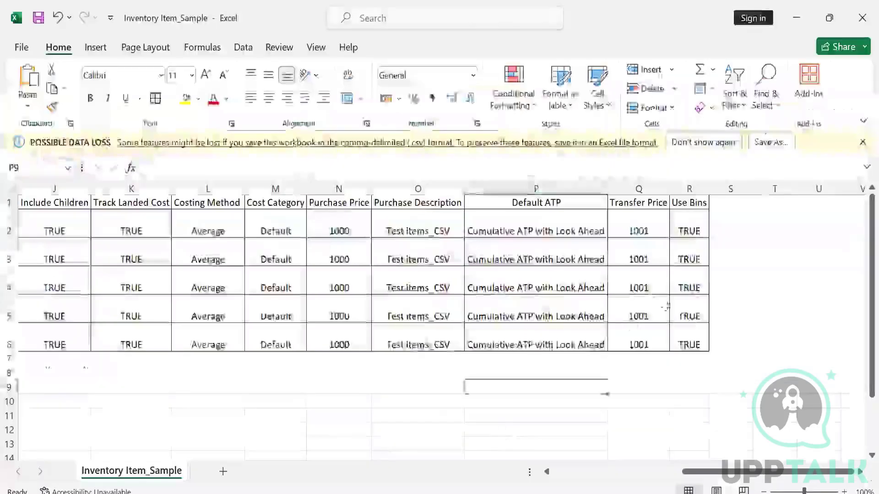
click(730, 204)
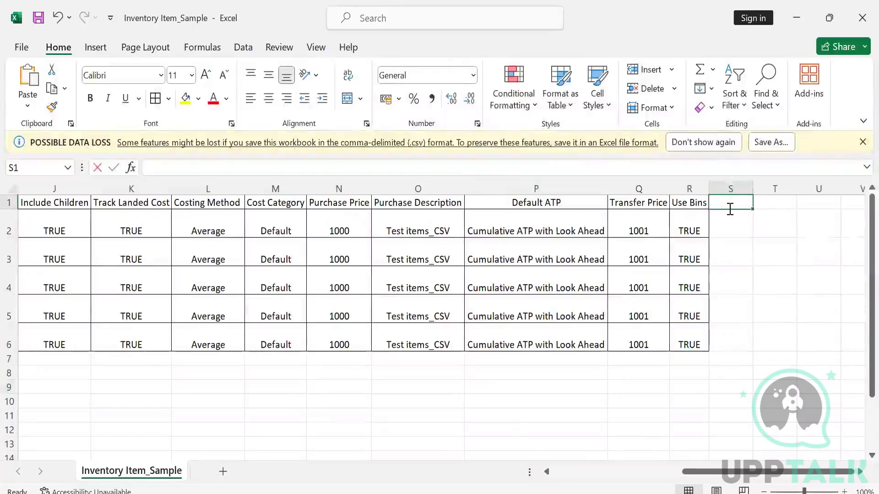
text(COFGS)
key(BackSpace)
key(BackSpace)
key(BackSpace)
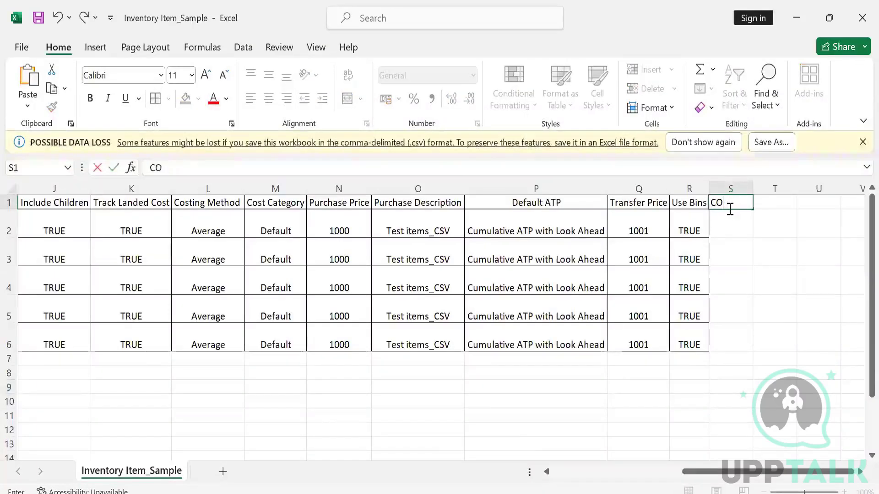
text(GS Account)
key(Return)
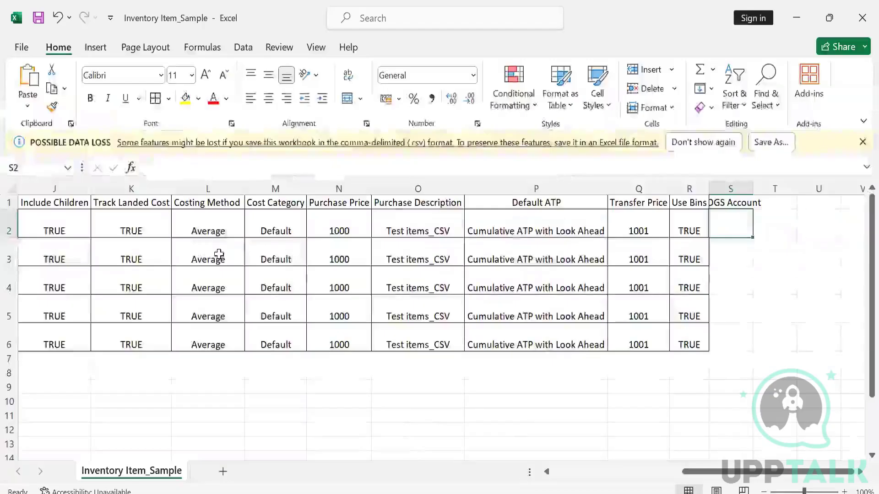
Enter the first item's COGS account value in cell S2, starting with 6016 Amot.
text(6016 Am9o)
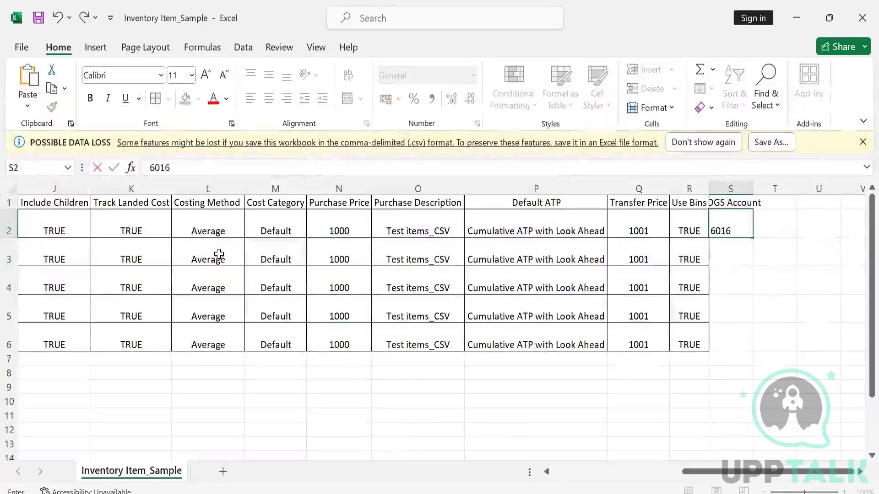
key(BackSpace)
key(BackSpace)
text(p)
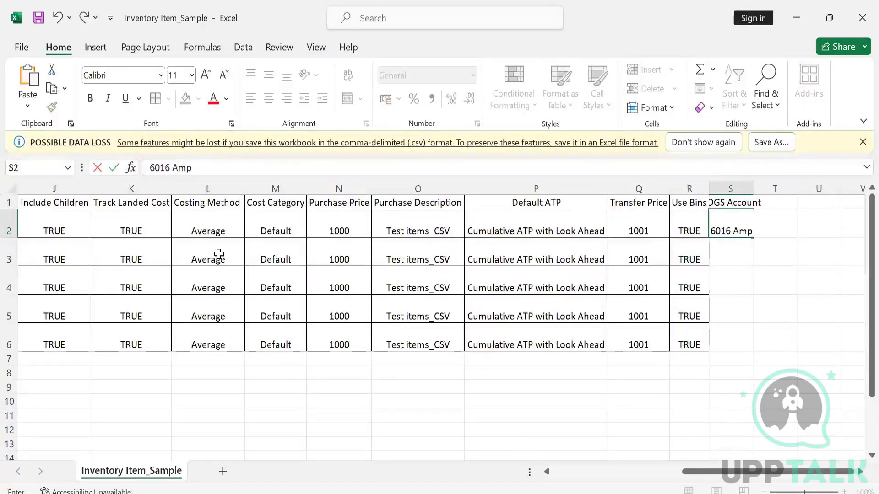
text(t)
key(BackSpace)
key(BackSpace)
text(ot)
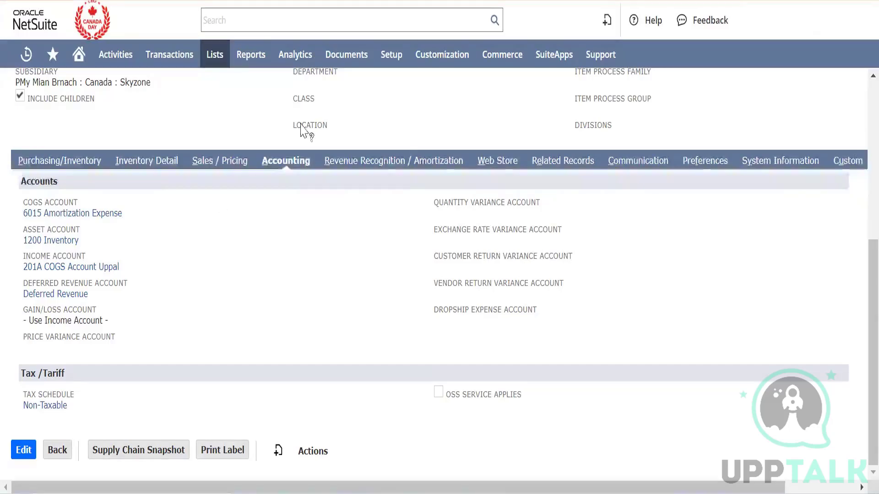
Switch back to NetSuite and open the company's Subsidiaries list in a new browser tab.
mouse_move(393, 69)
mouse_move(408, 110)
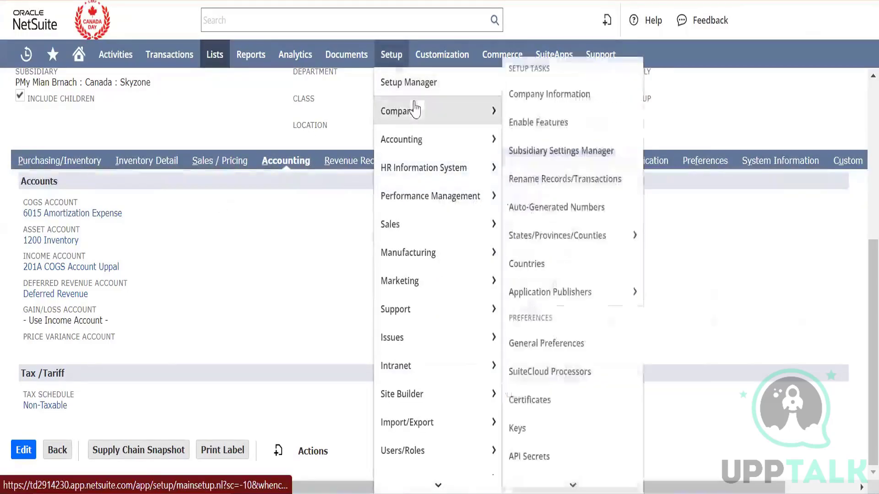
scroll(559, 231, down, 5)
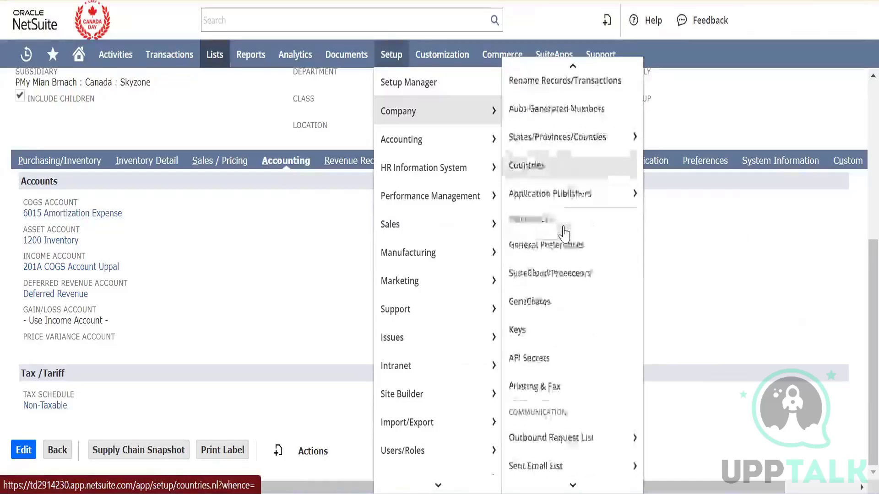
mouse_move(561, 341)
scroll(561, 341, down, 5)
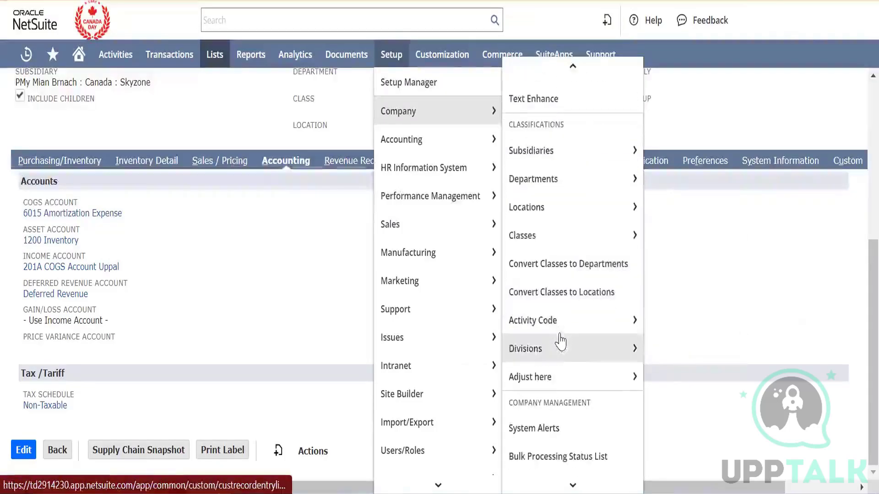
mouse_move(564, 179)
right_click(567, 162)
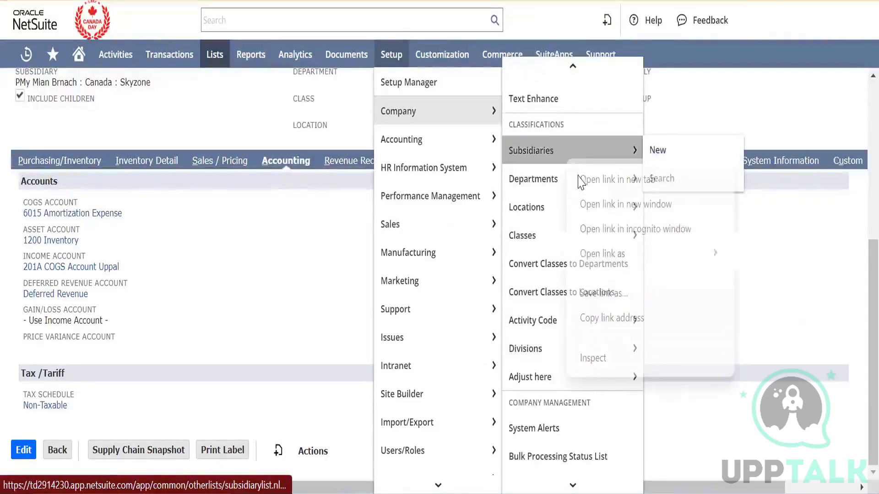
click(585, 185)
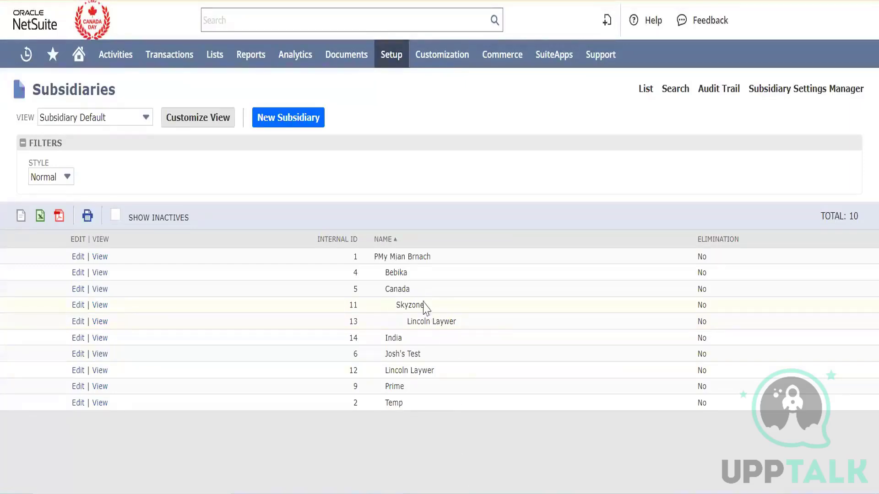
Copy the parent subsidiary name PMy Mian Brnach from the list and paste it into a new Notepad document.
drag(409, 288, 383, 289)
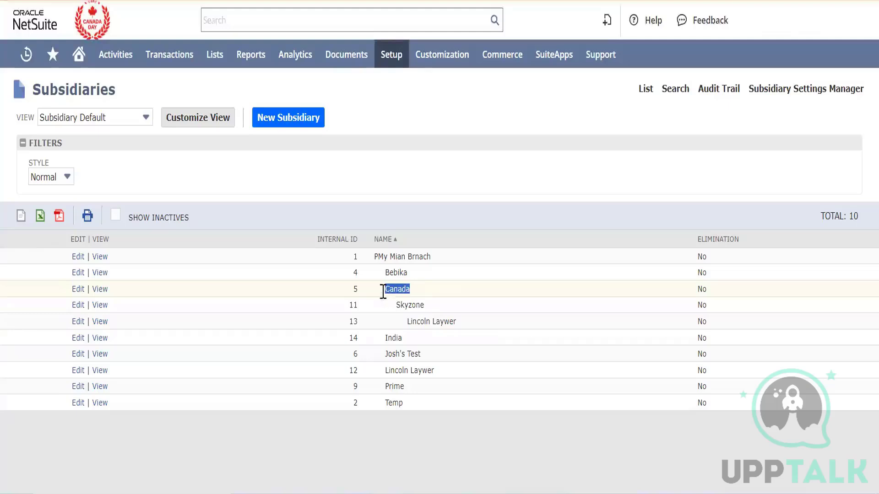
click(438, 256)
drag(438, 256, 378, 256)
key(ctrl+c)
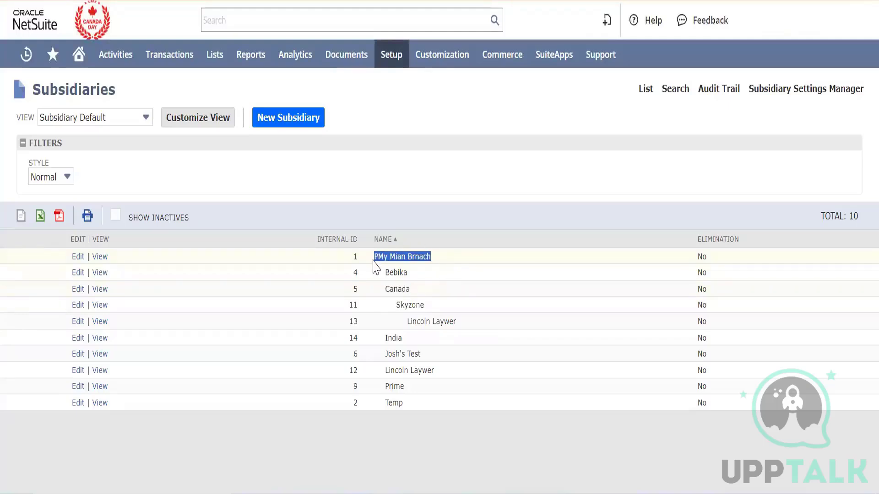
key(alt+Tab)
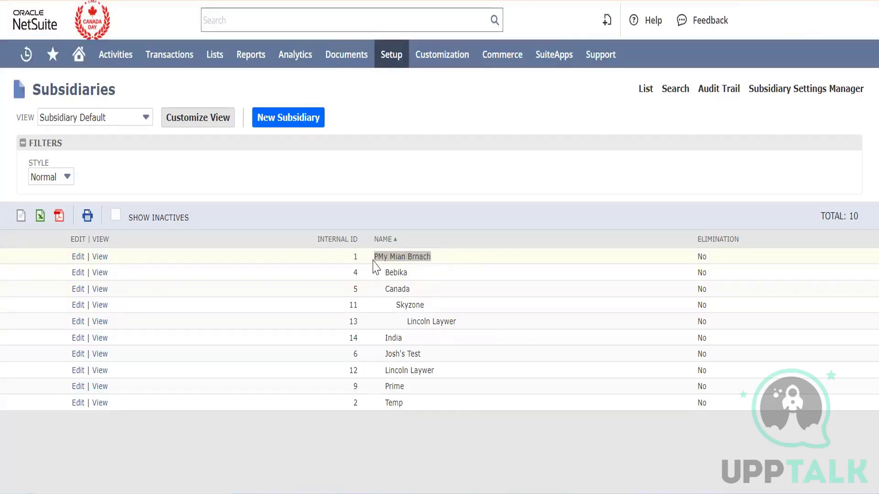
key(super)
text(note)
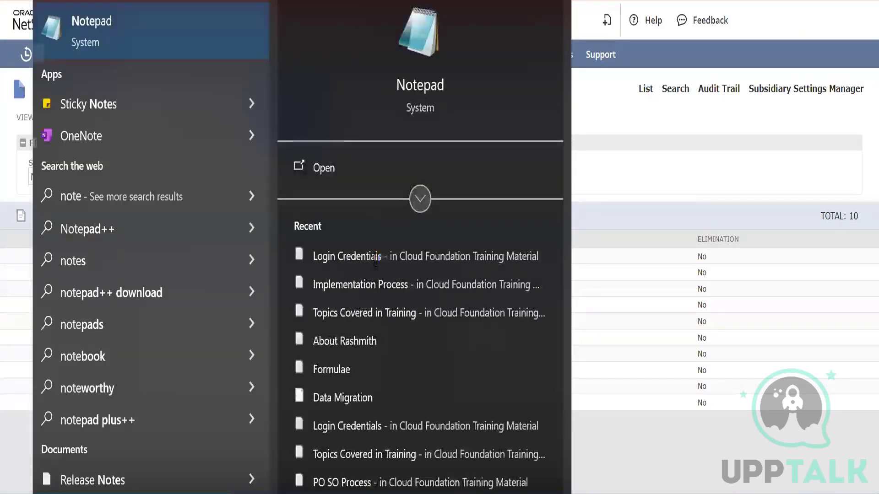
key(Return)
key(ctrl+v)
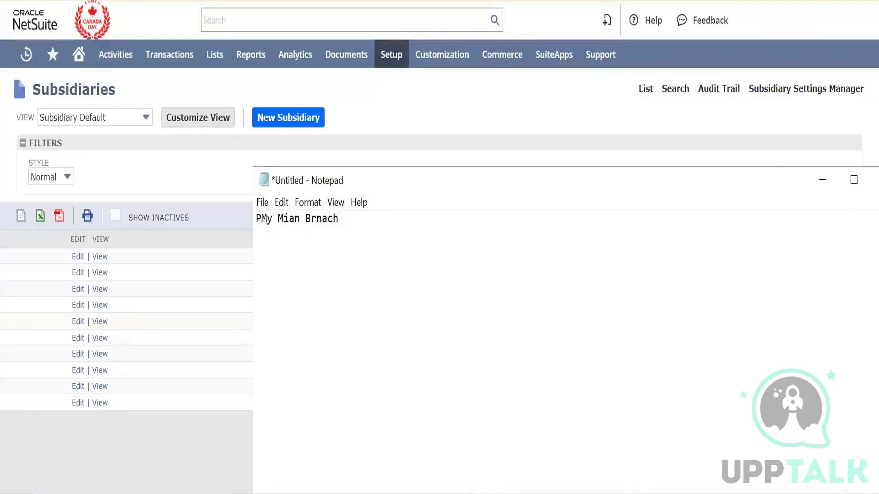
Copy the subsidiary name Canada from the Subsidiaries list and append it in Notepad after PMy Mian Brnach, separated by a colon.
key(alt+Tab)
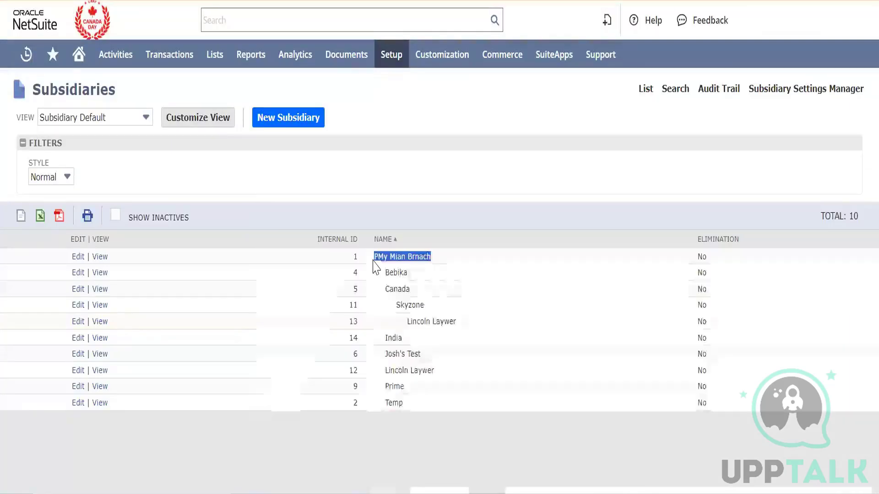
click(416, 295)
double_click(393, 290)
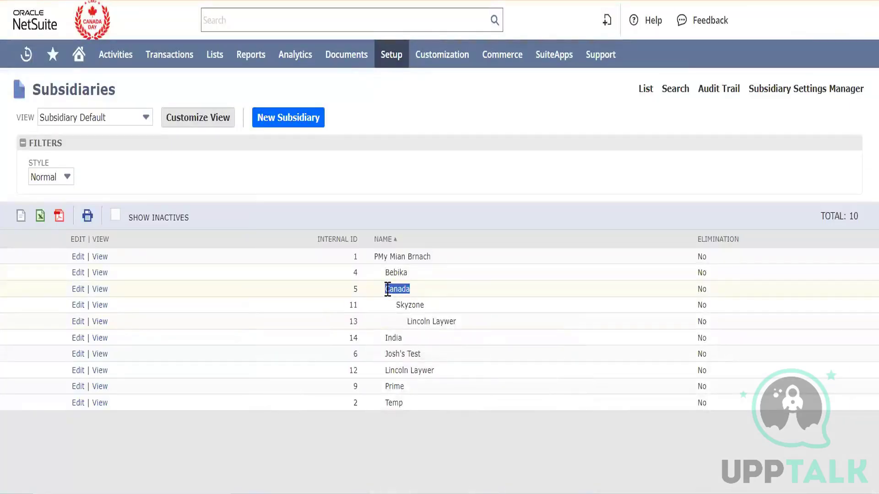
key(ctrl+c)
key(alt+Tab)
key(ctrl+v)
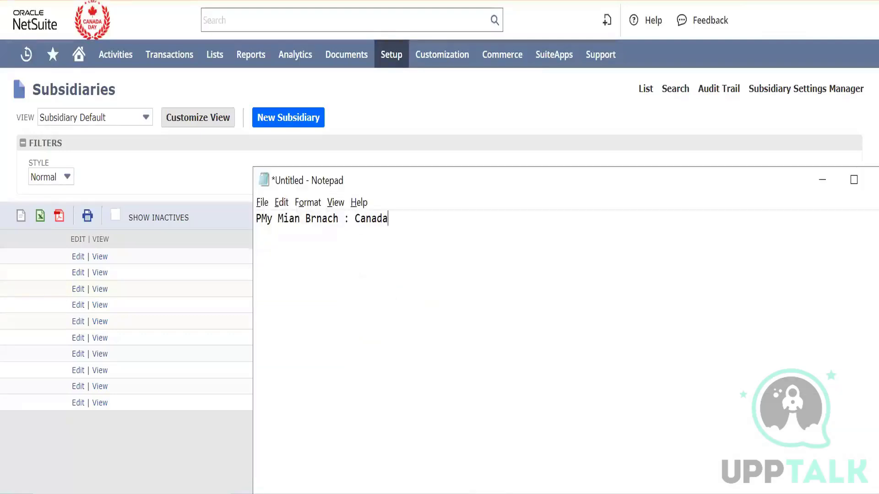
Copy the child subsidiary name Skyzone from the list and append it in Notepad after Canada, separated by a colon.
key(alt+Tab)
click(436, 306)
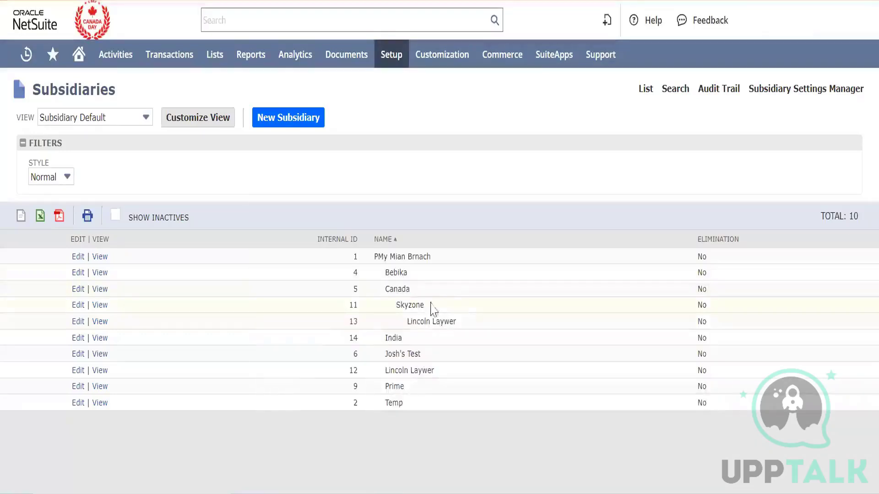
double_click(420, 305)
key(ctrl+c)
key(alt+Tab)
key(ctrl+v)
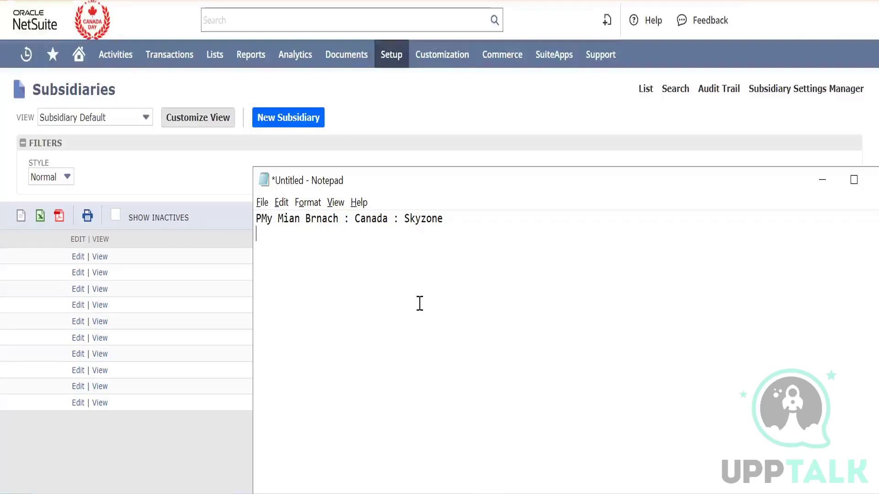
Compare Skyzone's internal ID in the Subsidiaries list with the Subsidiary values in cells I2 to I6 of the Inventory Item_Sample workbook in Excel.
key(alt+Tab)
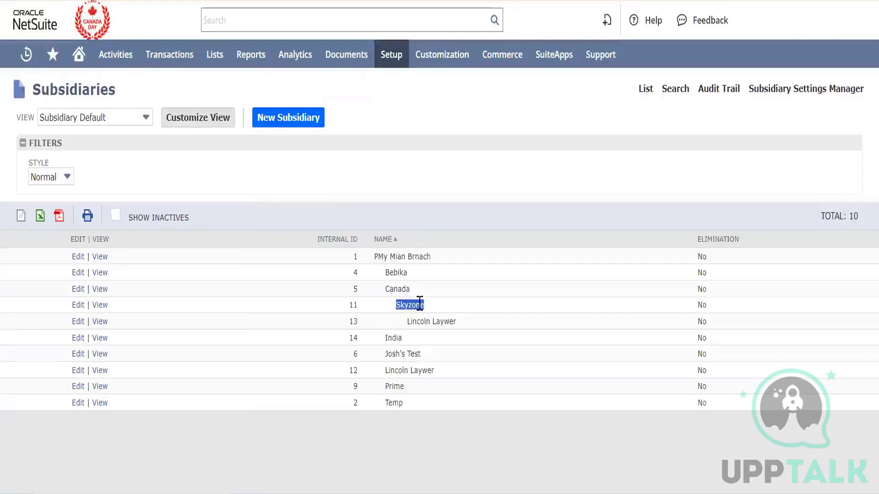
double_click(352, 305)
mouse_move(457, 486)
click(530, 432)
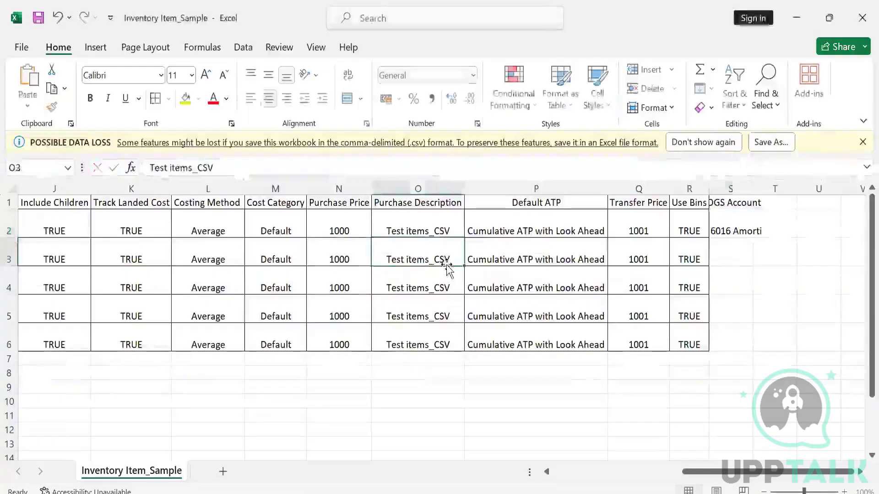
key(Left)
key(Left)
key(Left)
key(Left)
key(Left)
key(Left)
key(Left)
key(Left)
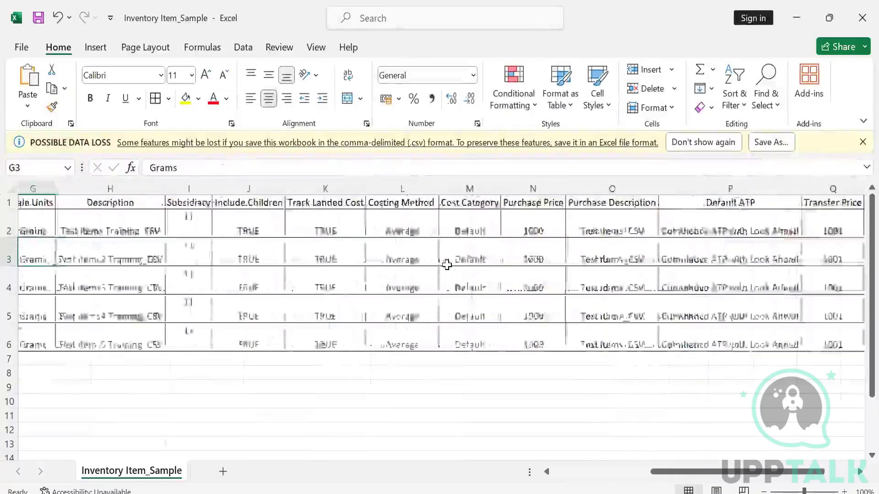
key(Left)
key(Left)
key(Right)
key(Right)
key(Right)
key(Right)
key(Right)
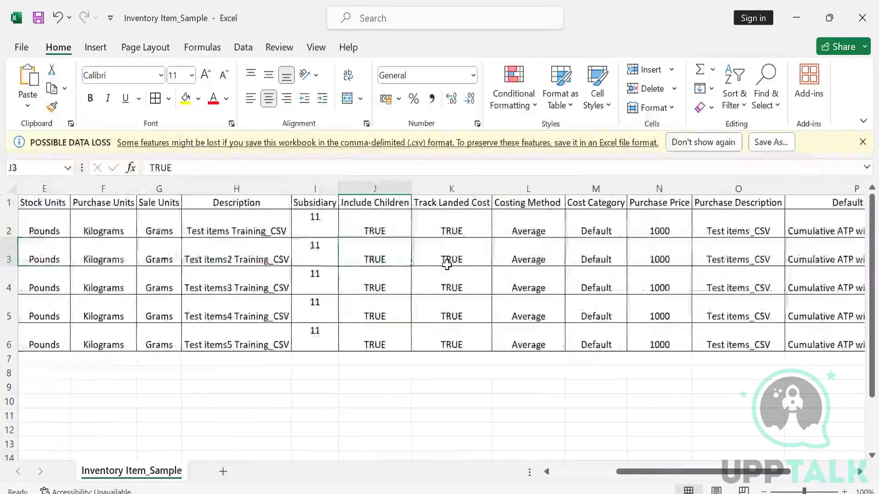
key(Up)
key(Up)
key(Left)
key(Down)
key(ctrl+shift+Down)
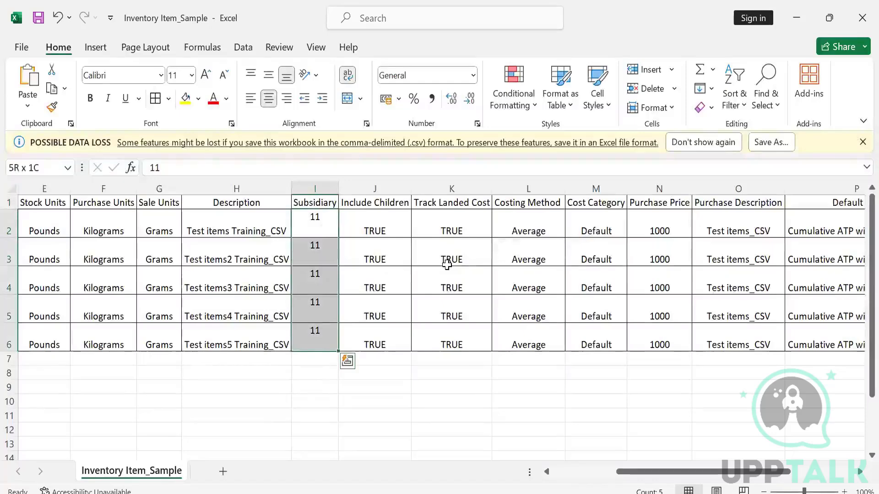
key(ctrl+shift+Up)
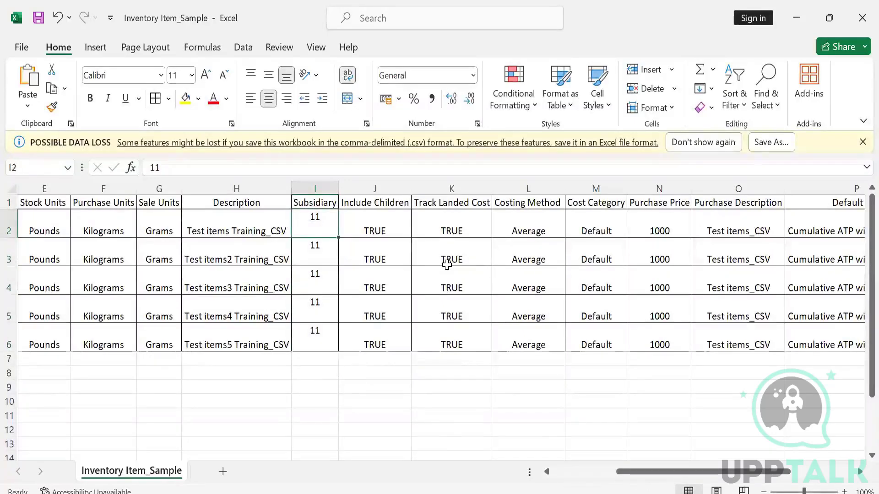
Widen the Subsidiary column and replace the value in cell I2 with PMy Mian Brnach, copied from the NetSuite list.
click(343, 184)
drag(343, 184, 427, 185)
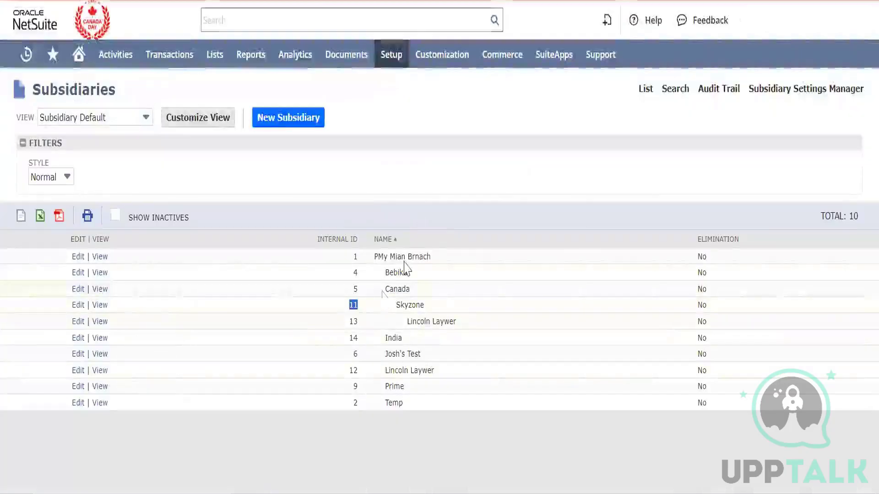
triple_click(409, 258)
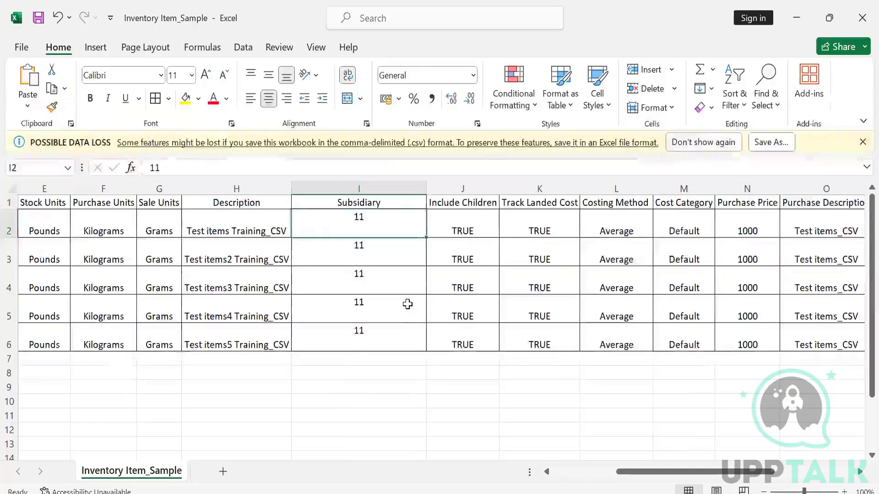
key(ctrl+v)
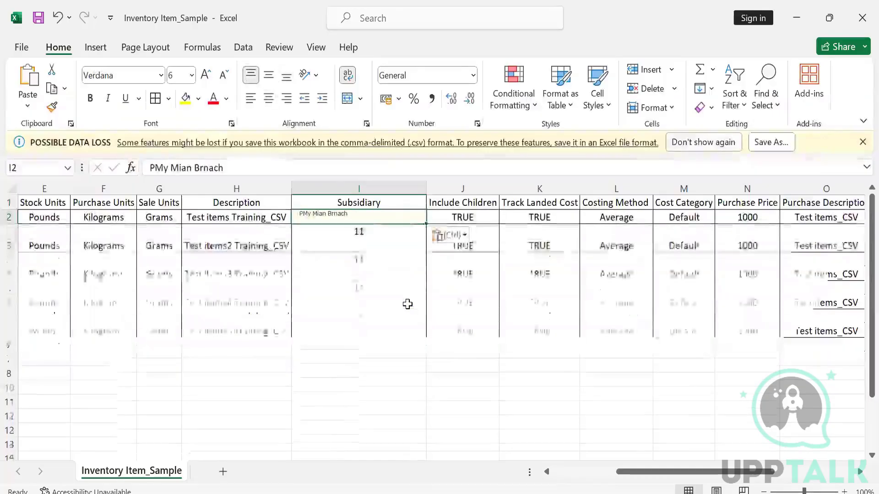
key(BackSpace)
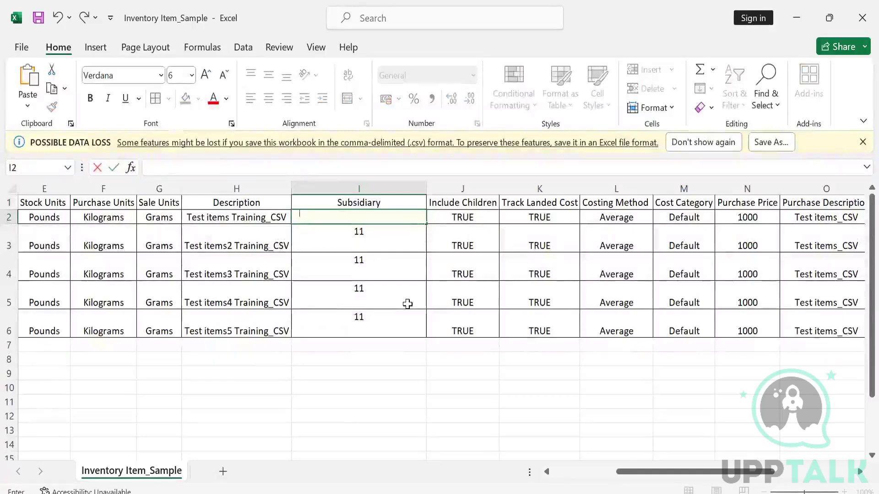
key(ctrl+v)
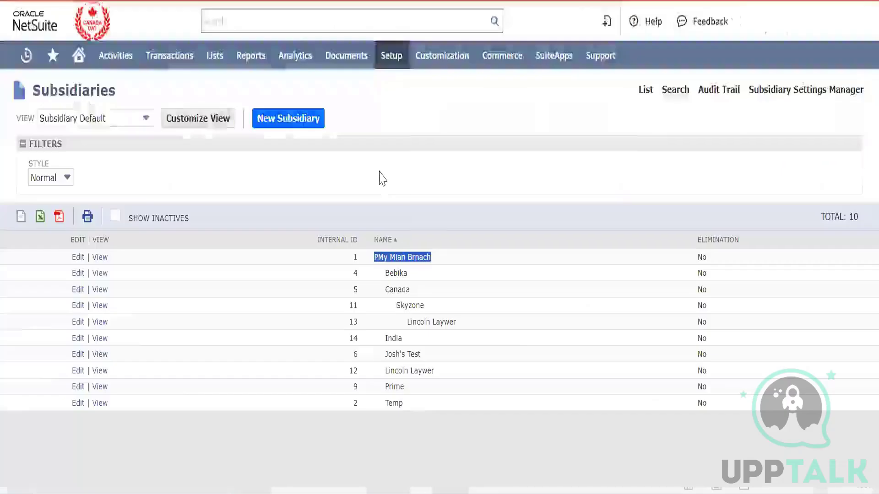
Complete cell I2 as PMy Mian Brnach : Canada : Skyzone, copying the two child subsidiary names from the NetSuite list.
double_click(397, 289)
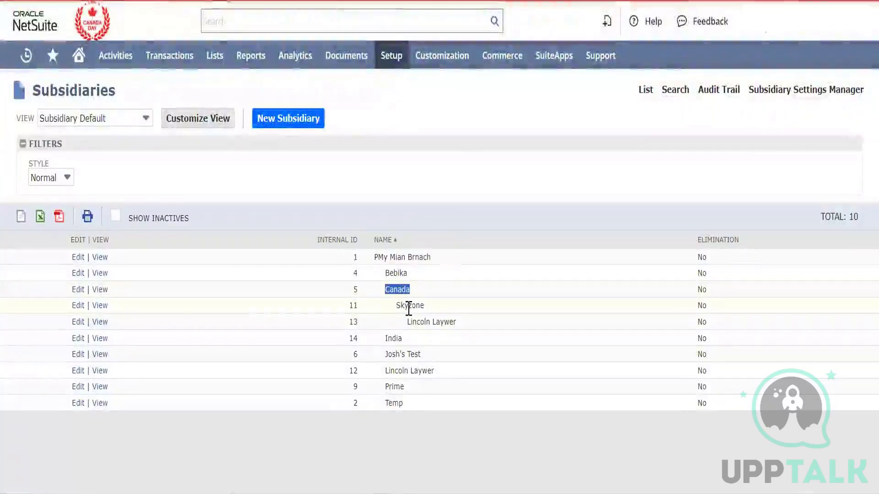
double_click(403, 305)
double_click(400, 290)
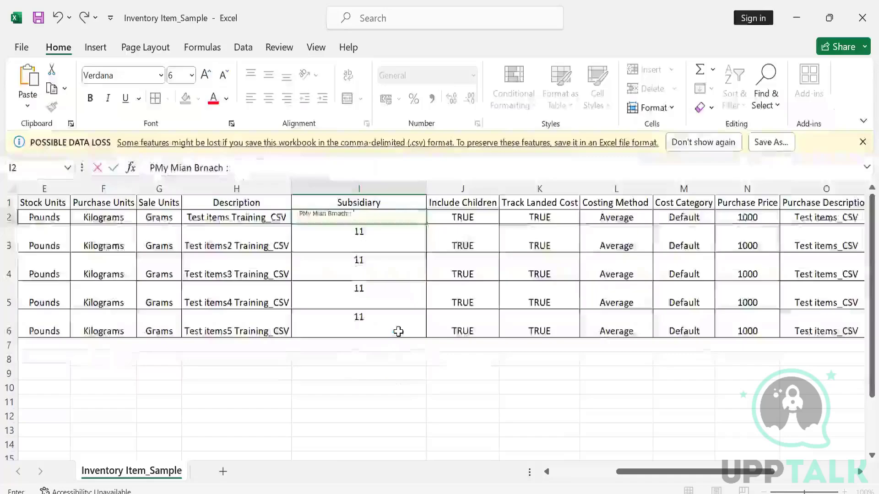
key(ctrl+v)
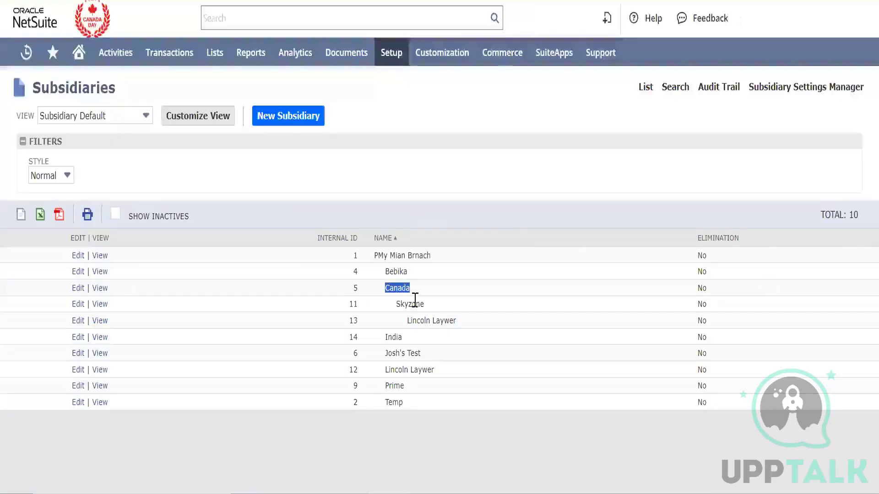
double_click(415, 302)
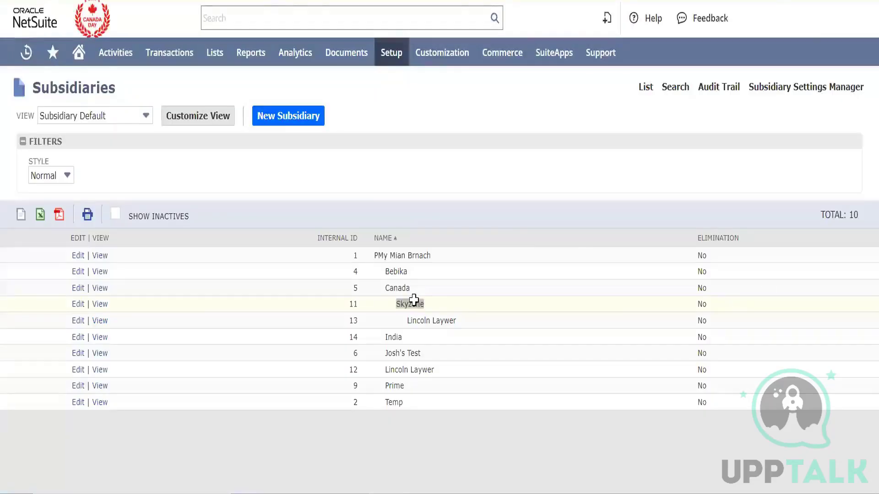
key(ctrl+v)
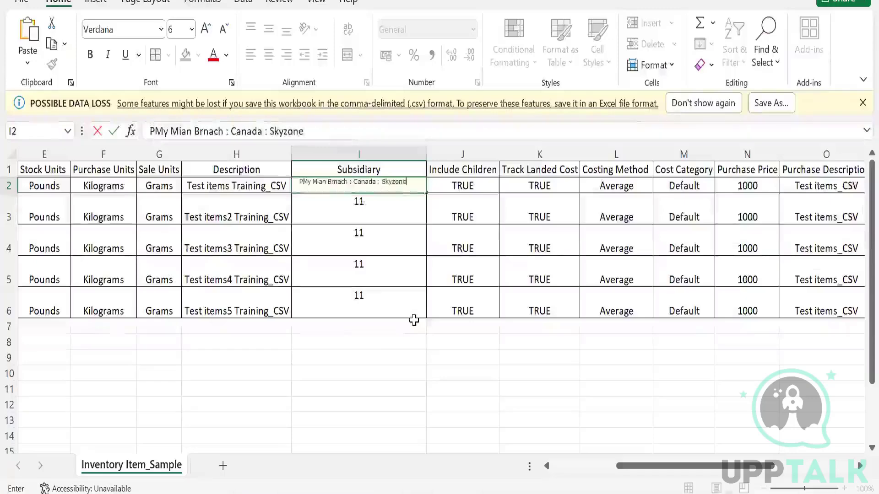
key(Tab)
key(shift+Tab)
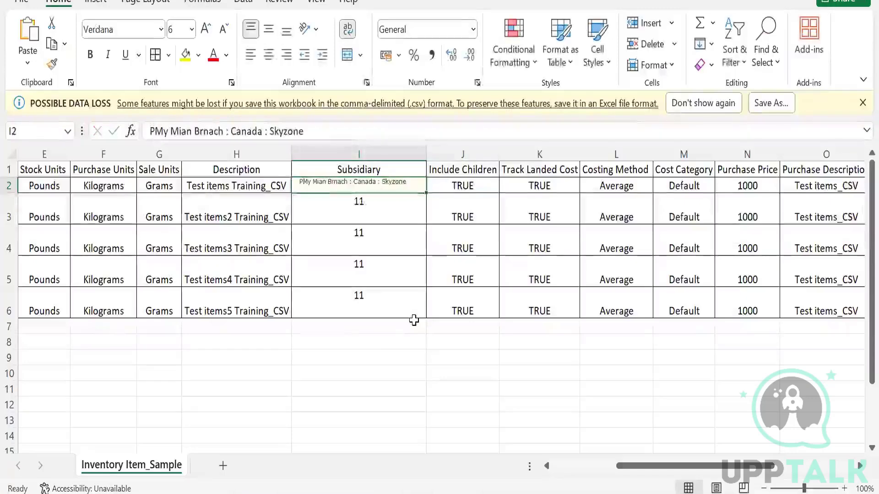
key(Down)
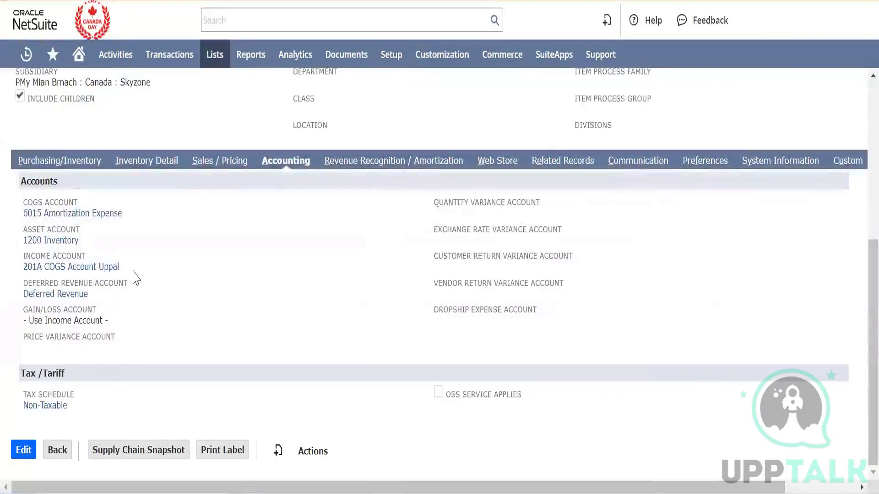
Copy the Income Account value from the item record's accounting details in NetSuite and paste it on the second line in Notepad.
drag(126, 275, 24, 265)
key(ctrl+c)
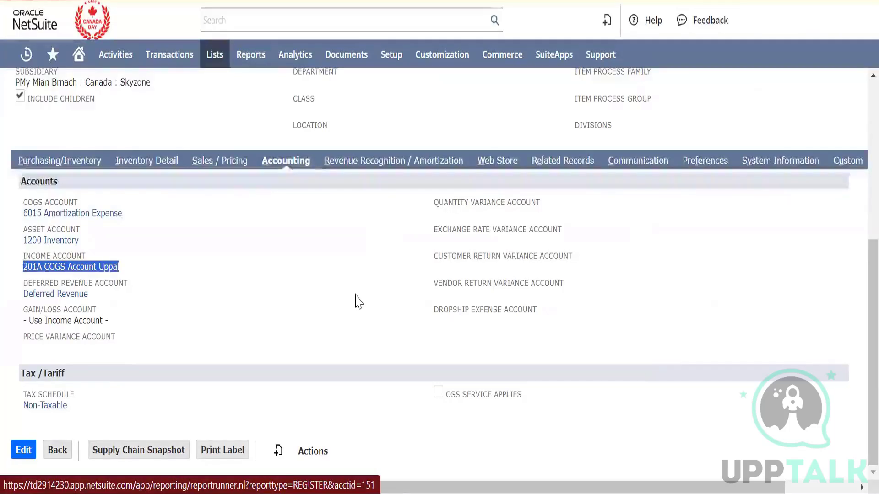
click(433, 493)
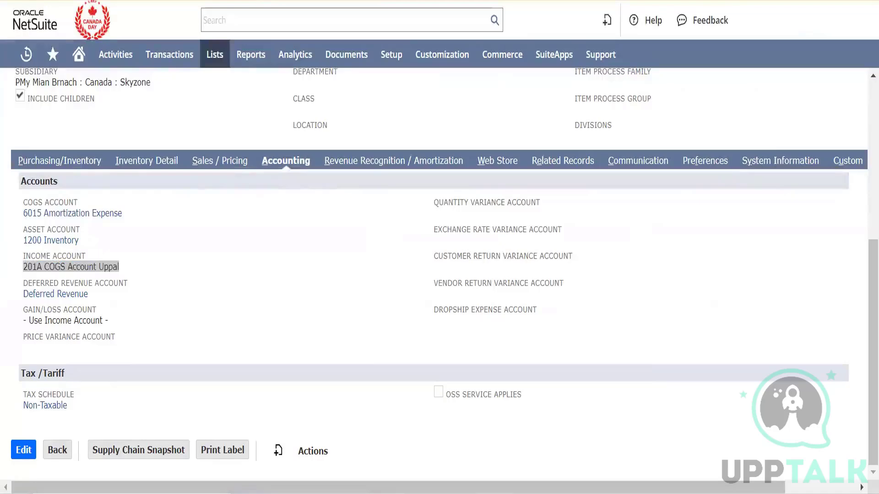
key(Return)
key(ctrl+v)
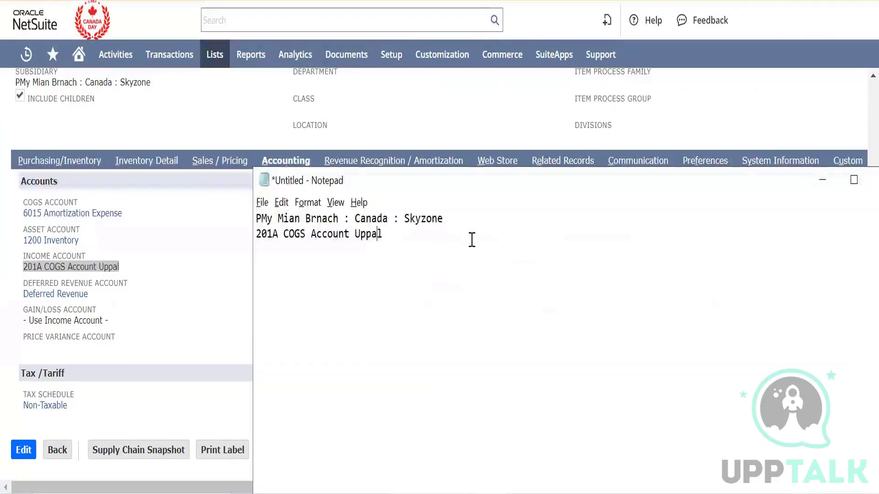
key(Right)
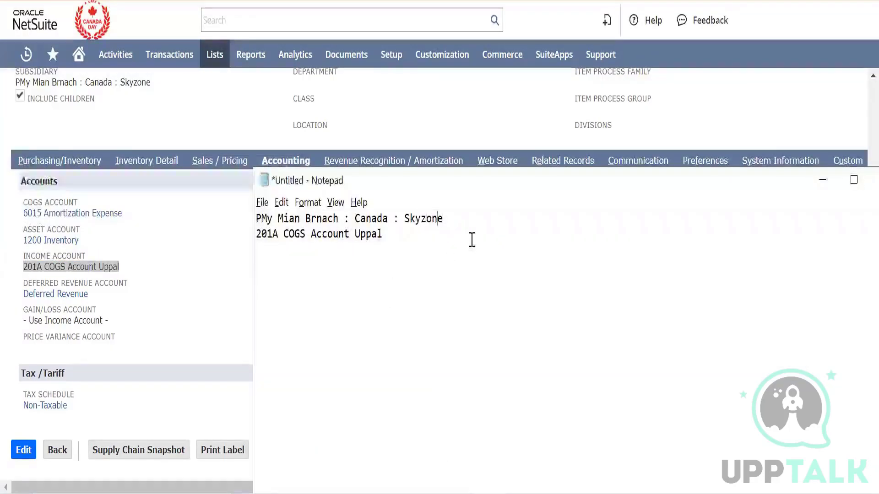
key(ctrl+v)
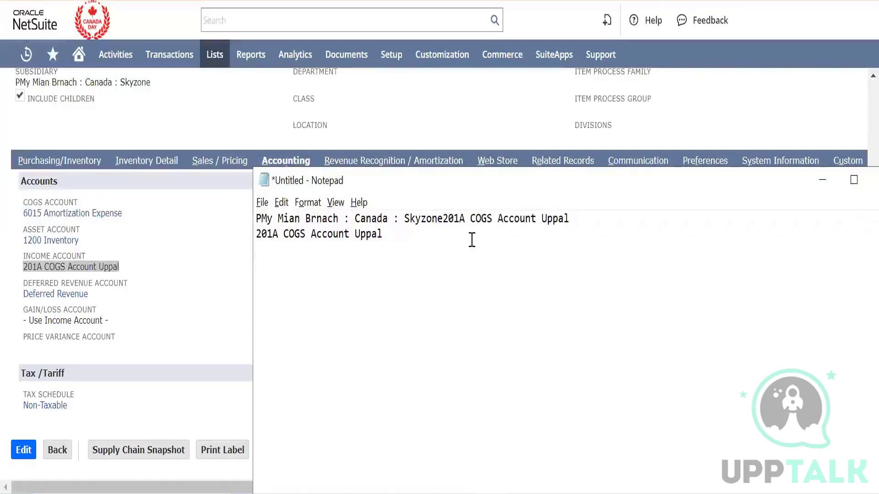
key(ctrl+z)
Paste the same account again at the end of the second line and separate the two copies with a spaced colon.
key(Right)
key(ctrl+v)
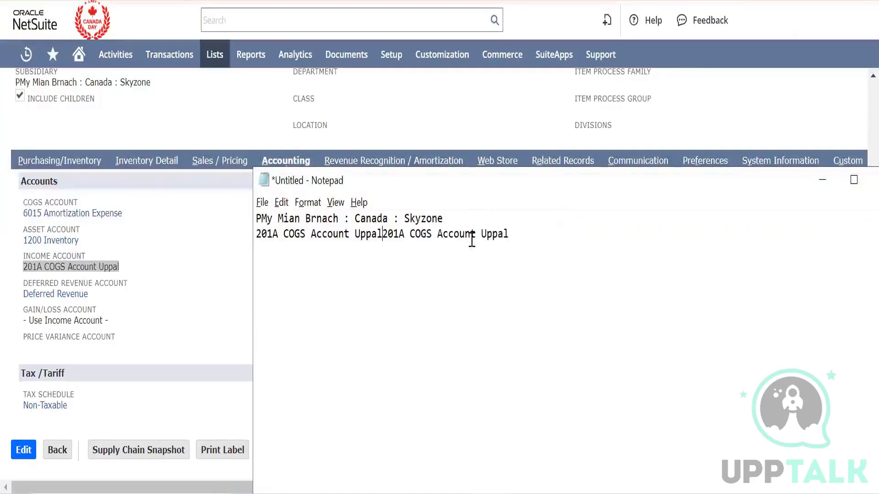
text(:)
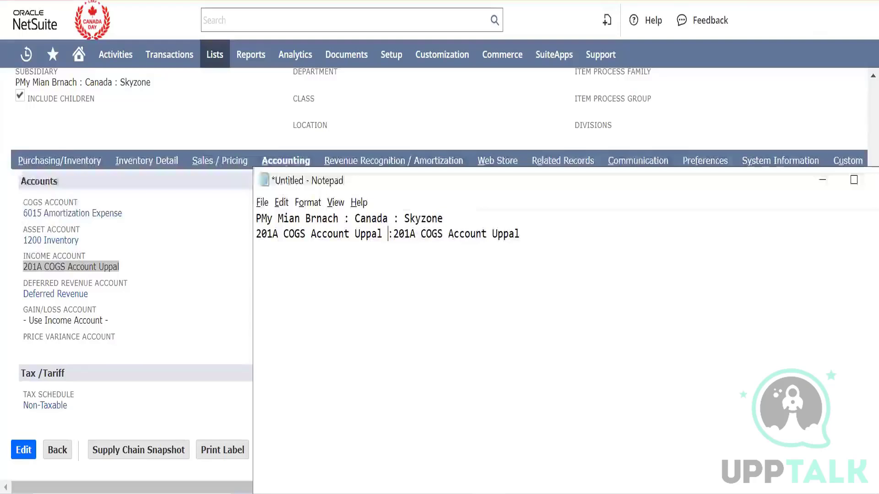
key(Left)
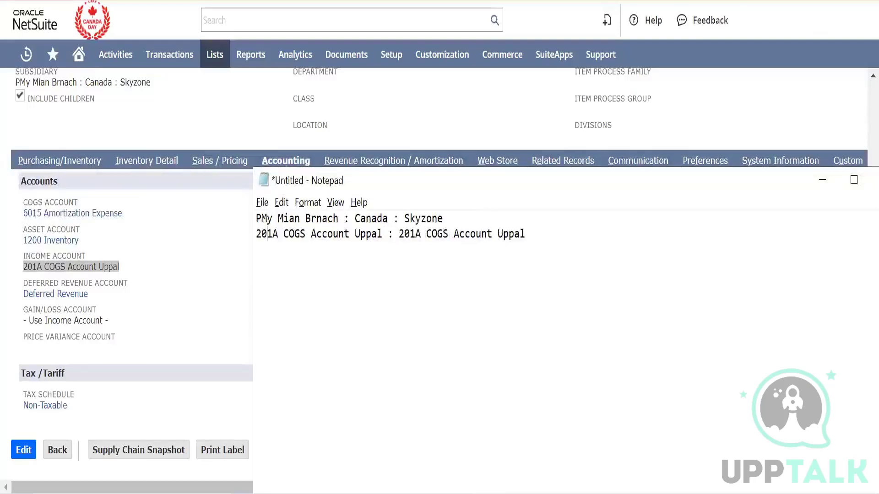
Change the code of the first account on the second line to 200A.
key(Right)
key(Right)
key(BackSpace)
key(BackSpace)
text(0)
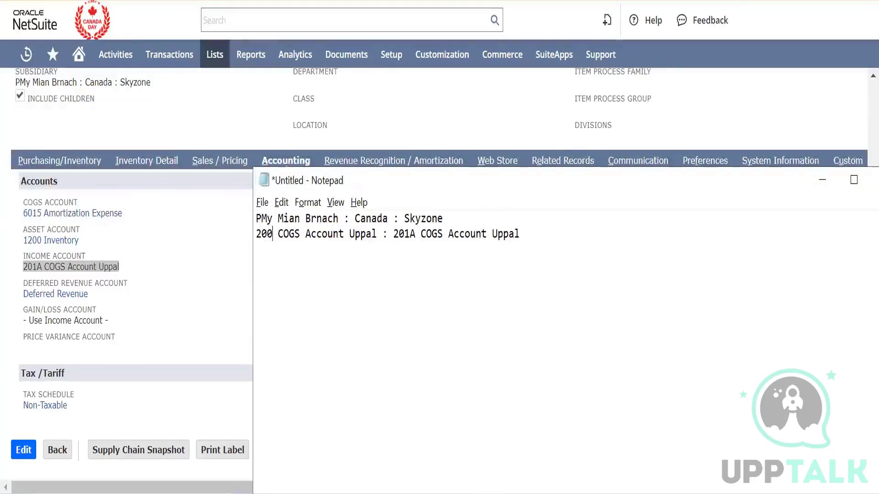
text(A)
Replace the last word of the first account's name, before the colon, with Cheppal.
key(Right)
key(Right)
key(Right)
key(Right)
key(Right)
key(Right)
key(Right)
key(Right)
key(Right)
key(Right)
key(Right)
key(Right)
key(Right)
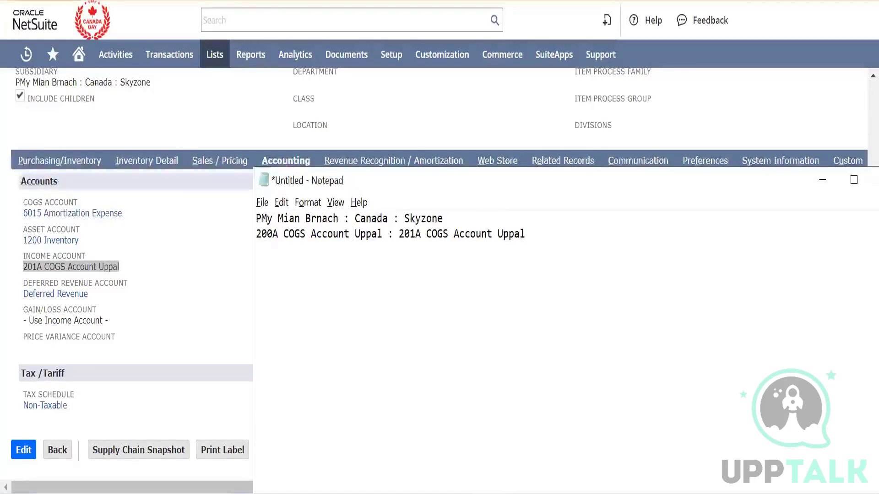
key(shift+Right)
key(shift+Right)
key(shift+Right)
key(shift+Right)
key(shift+Right)
text(Che)
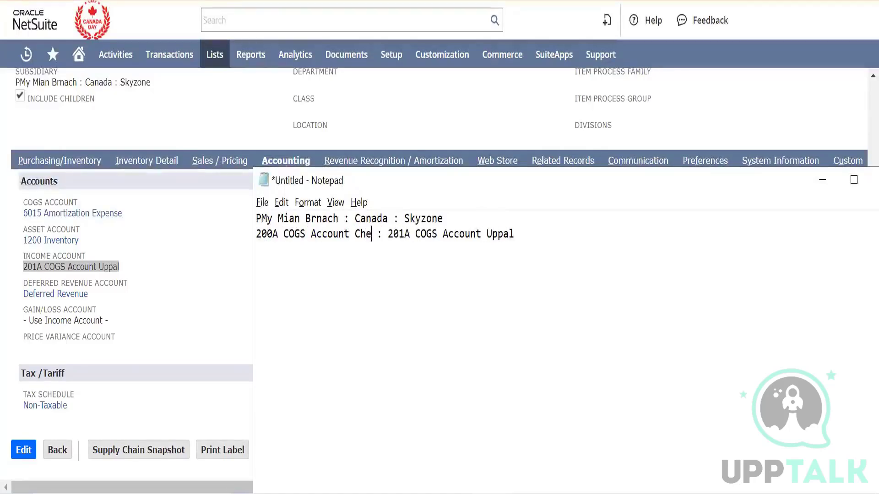
text(ppa.)
key(BackSpace)
text(l)
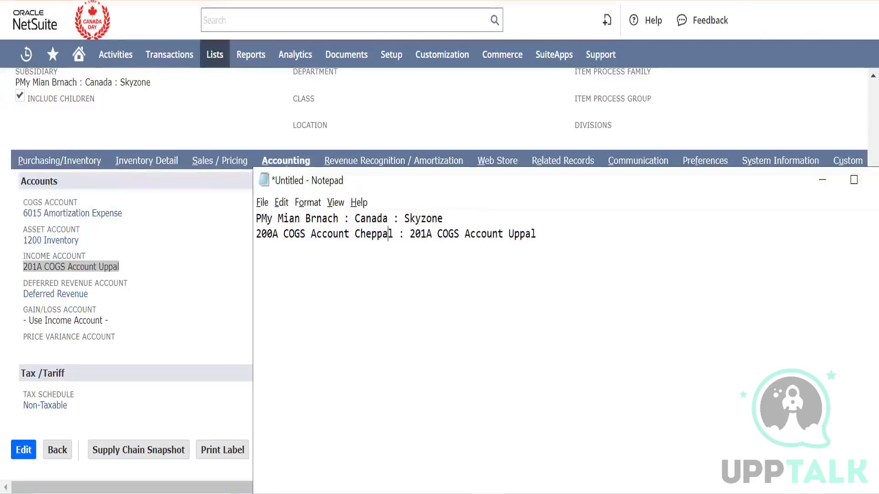
Highlight the parent account before the colon, followed by the child account 201A COGS Account Uppal after it, on Notepad's second line.
key(Left)
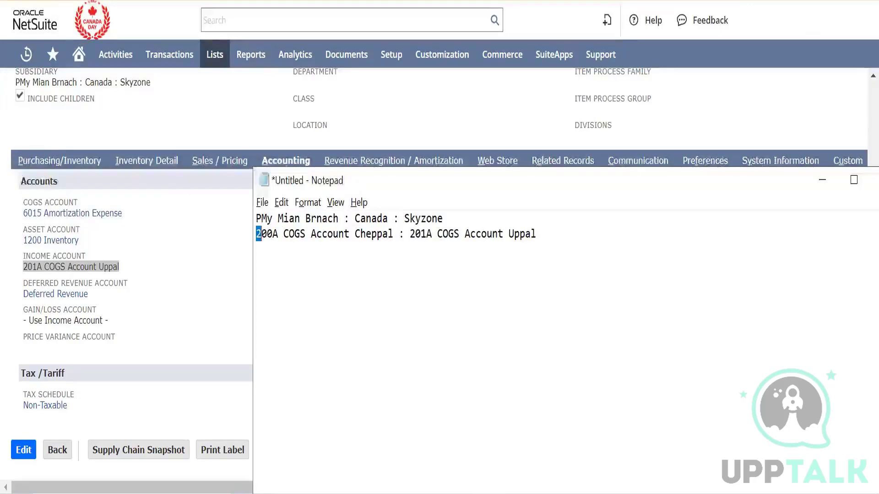
key(shift+Right)
key(shift+Right)
key(shift+Right)
key(shift+Right)
key(shift+Right)
key(shift+Right)
key(shift+Right)
key(shift+Right)
key(shift+Right)
key(shift+Right)
key(shift+Right)
key(shift+Right)
key(shift+Right)
key(shift+Right)
key(shift+Right)
key(shift+Right)
key(shift+Right)
key(shift+Right)
key(shift+Right)
key(shift+Right)
key(Right)
key(Right)
key(Right)
key(Right)
key(Right)
key(shift+Right)
key(shift+Right)
key(shift+Right)
key(shift+Right)
key(shift+Right)
key(shift+Right)
key(shift+Right)
key(shift+Right)
key(shift+Right)
key(shift+Right)
key(shift+Right)
key(shift+Right)
key(shift+Right)
key(shift+Right)
key(shift+Right)
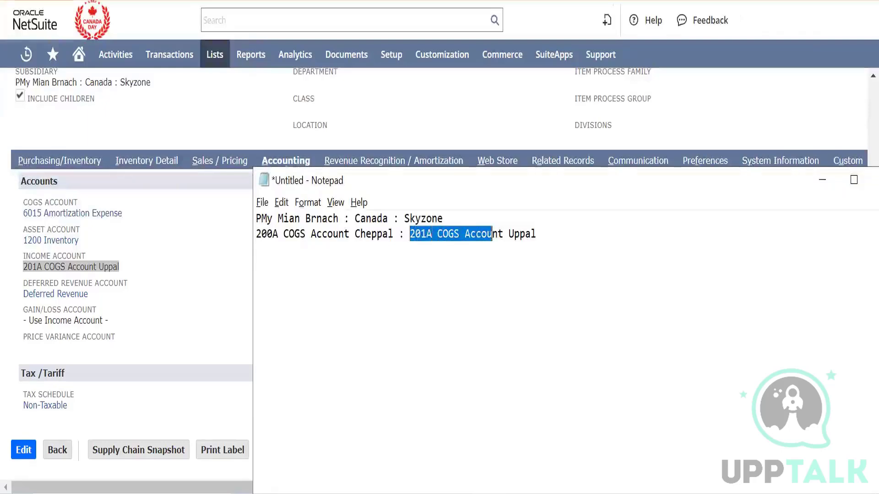
key(shift+Right)
key(shift+Right)
key(shift+Right)
key(shift+Right)
key(shift+Right)
key(shift+Right)
key(shift+Right)
key(shift+Right)
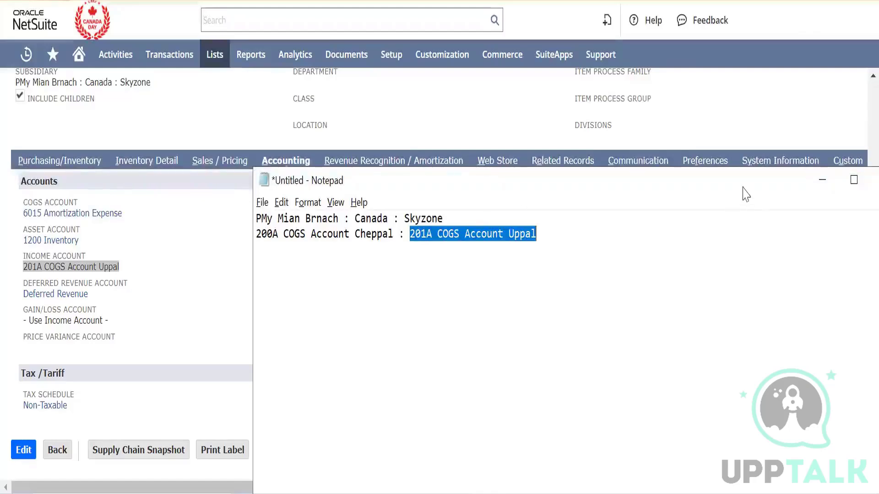
Close the Notepad note without saving it and return to the item record in NetSuite.
drag(734, 185, 602, 163)
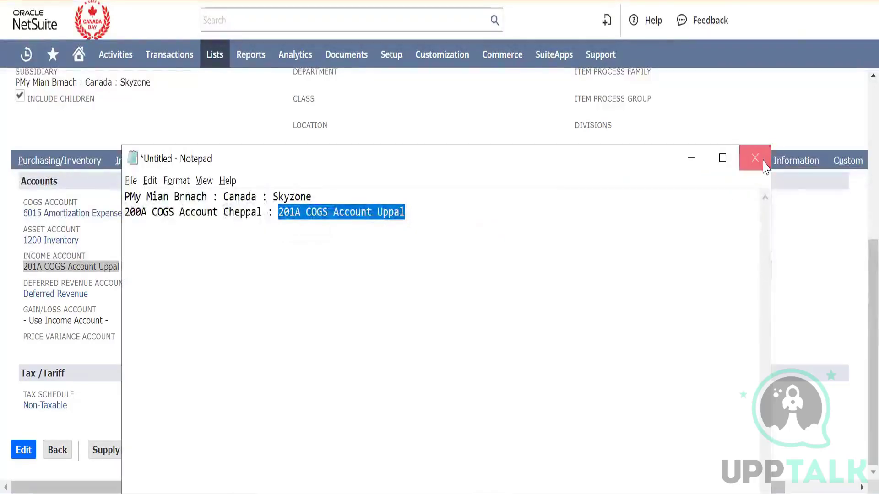
click(755, 158)
click(464, 205)
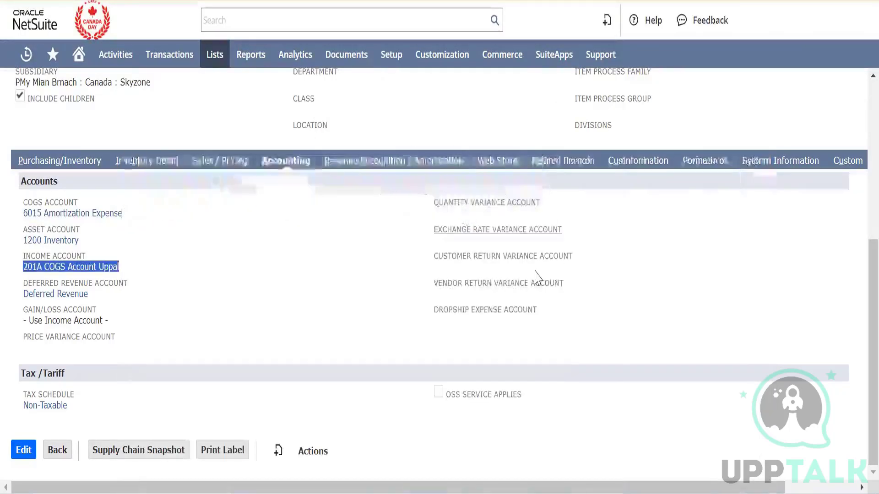
scroll(289, 315, up, 6)
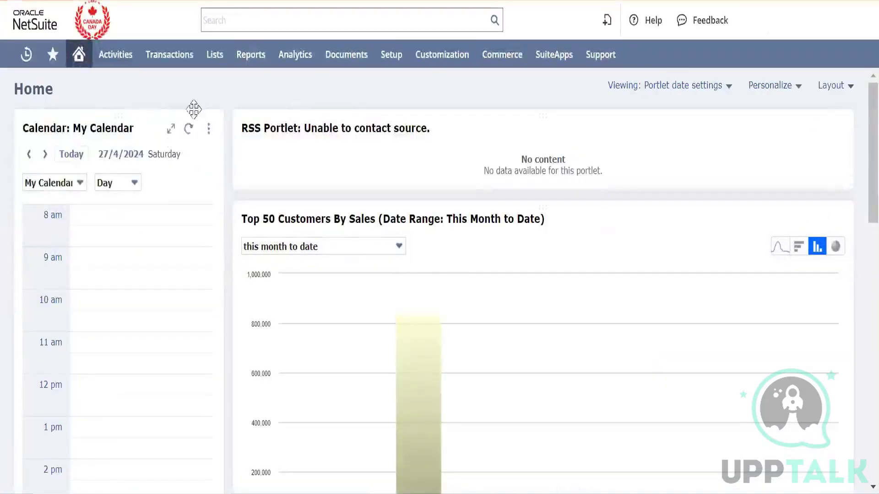
Open a new purchase contract form in a separate browser tab.
mouse_move(177, 64)
mouse_move(191, 140)
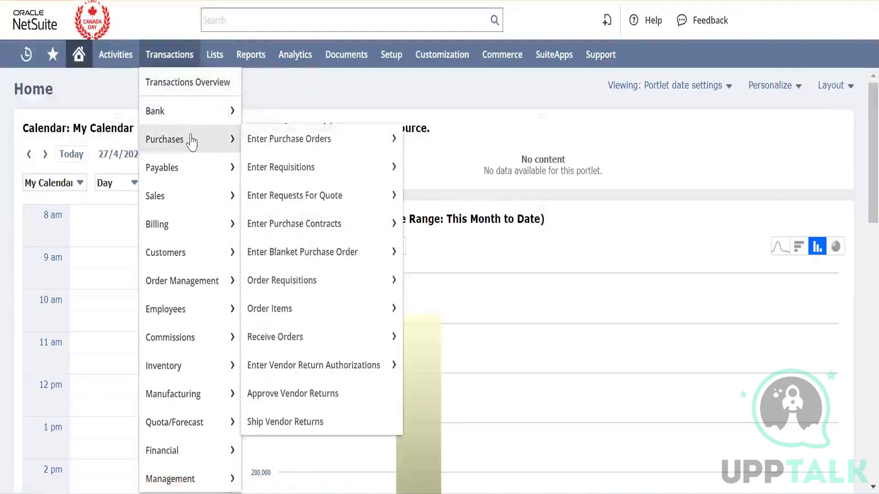
mouse_move(295, 165)
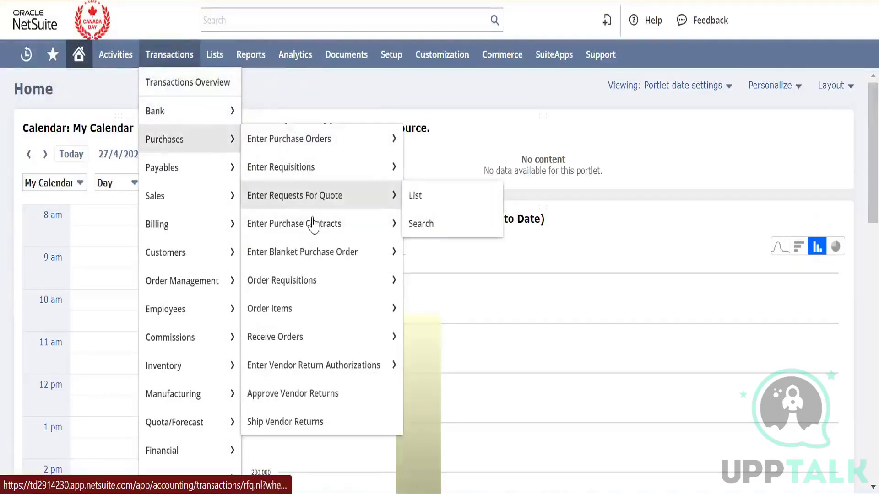
right_click(331, 235)
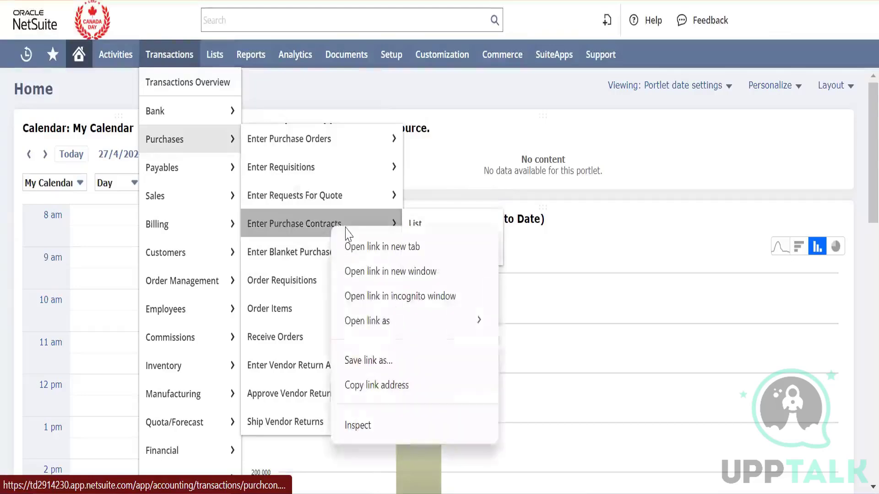
click(365, 248)
mouse_move(366, 248)
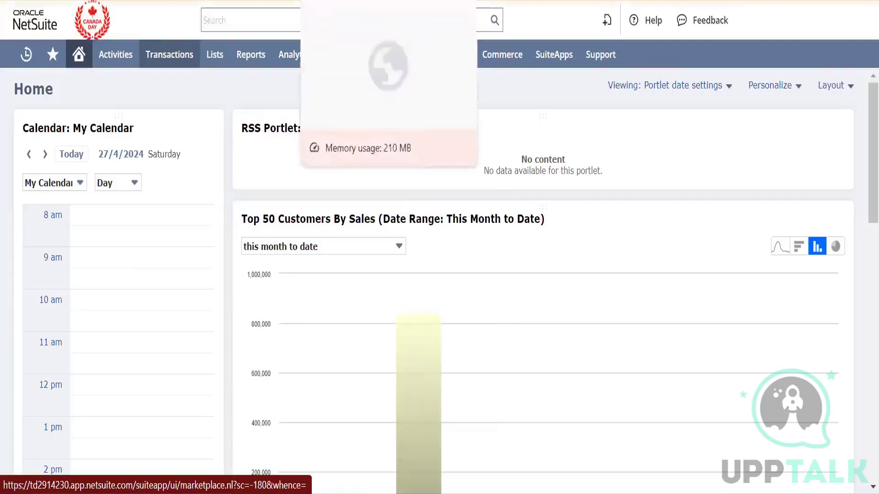
click(376, 0)
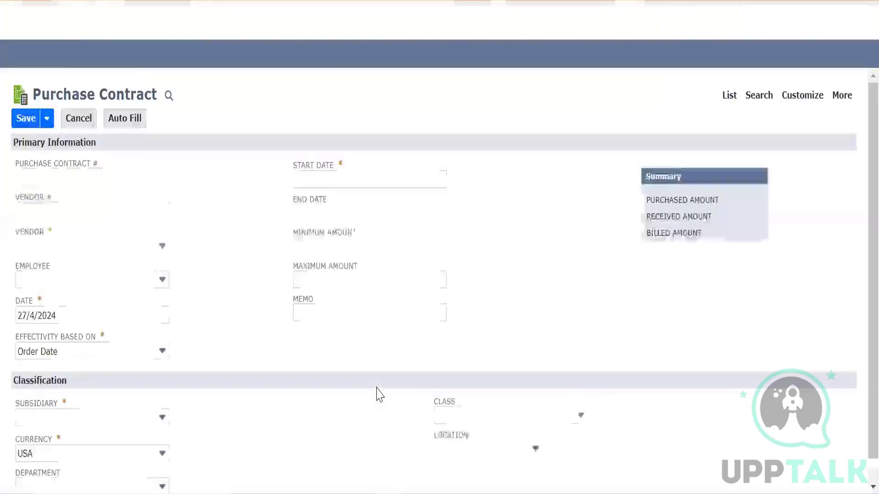
Select Advent Global Solutions as the contract's vendor and check which subsidiaries can be chosen for it.
click(142, 247)
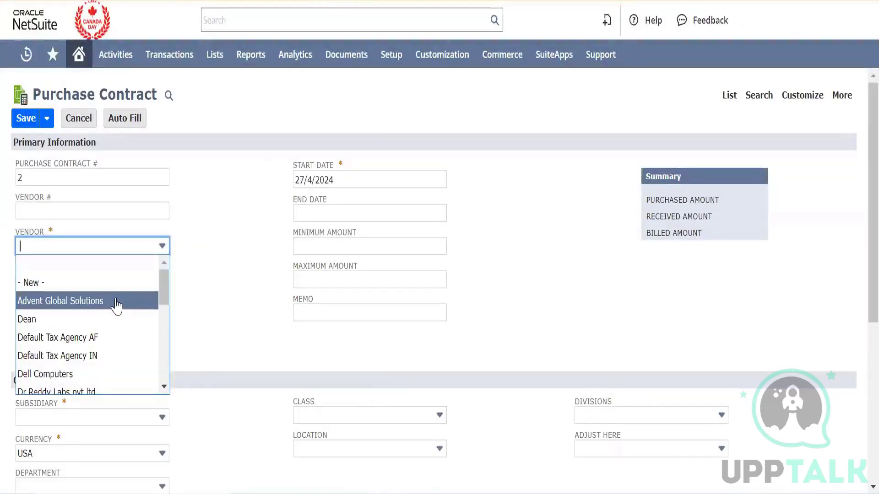
key(Return)
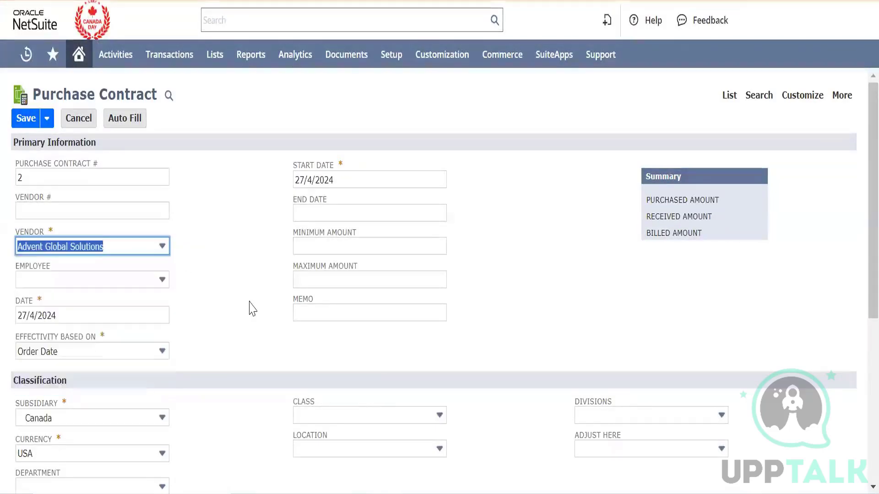
scroll(254, 309, down, 2)
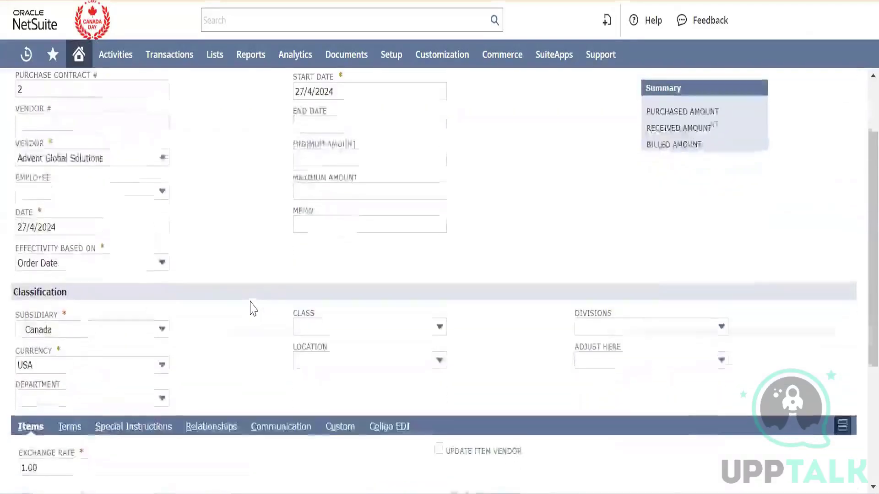
scroll(253, 309, up, 2)
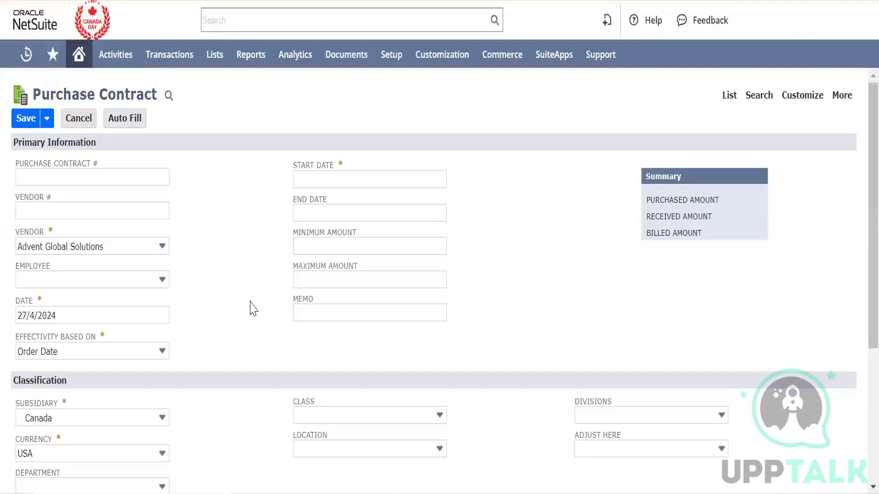
scroll(253, 309, down, 1)
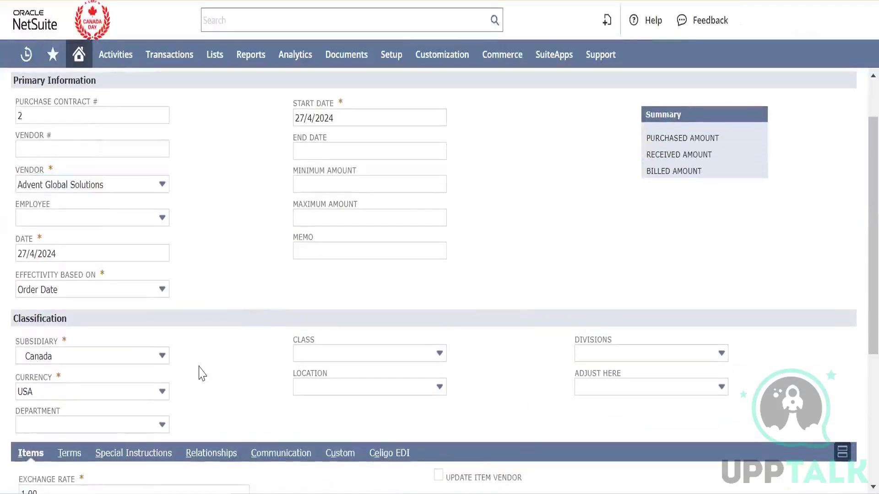
click(165, 365)
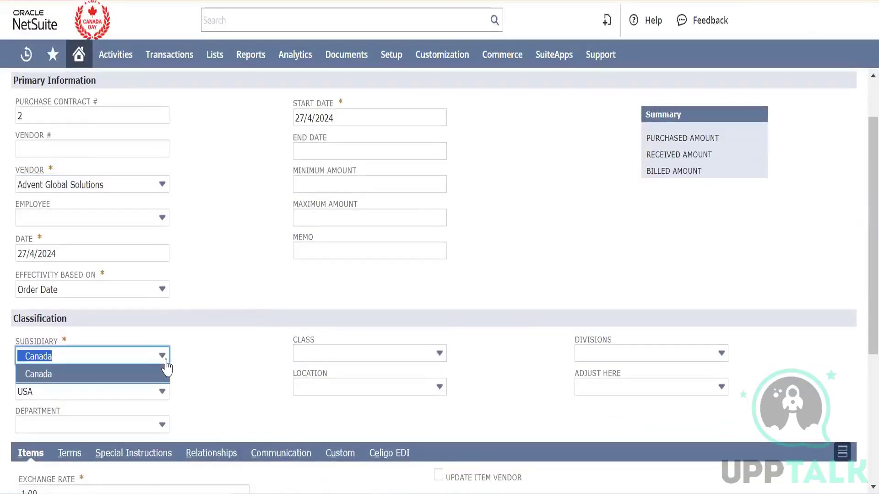
click(216, 361)
Review the items available for the purchase contract's first item line without selecting one.
scroll(215, 362, down, 1)
scroll(215, 361, down, 3)
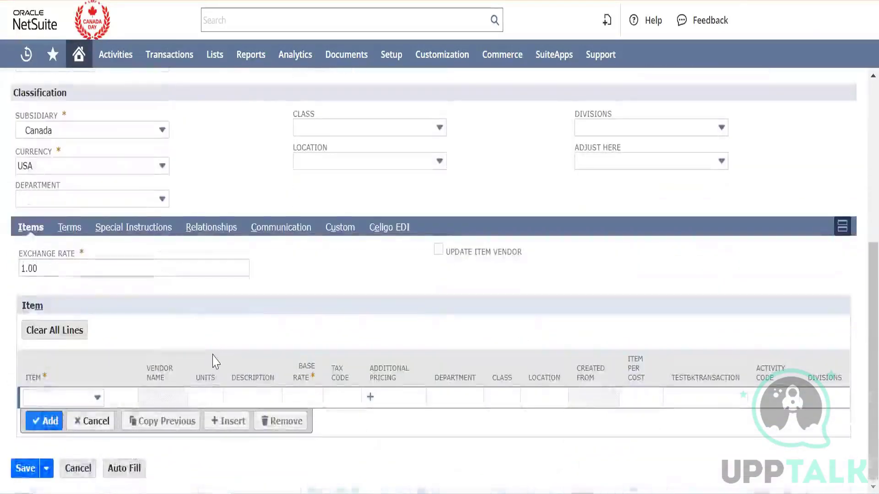
scroll(216, 362, up, 3)
scroll(216, 361, up, 3)
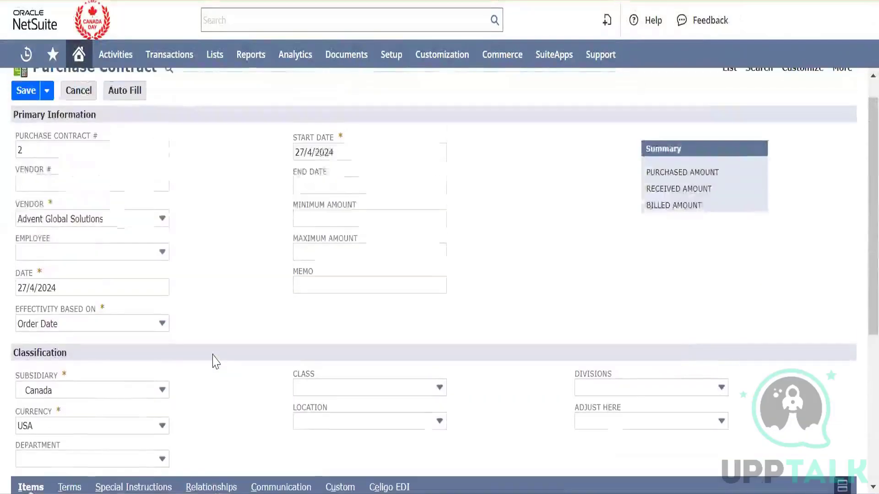
scroll(215, 362, down, 5)
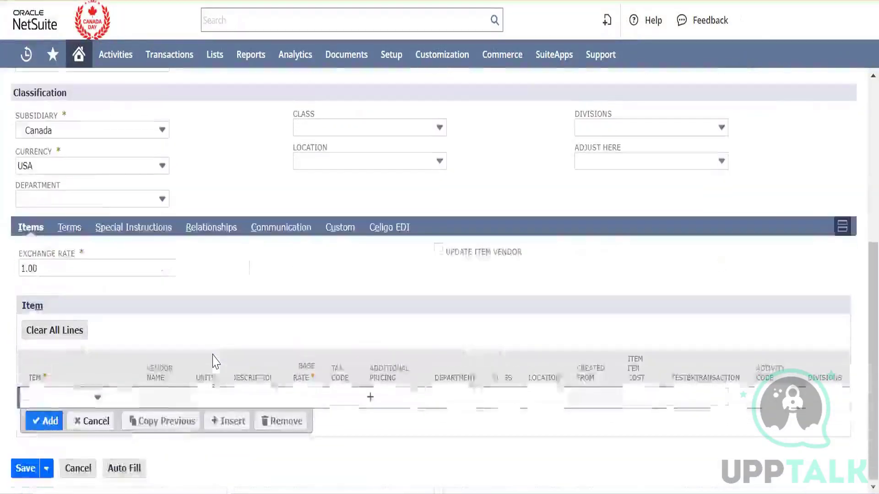
click(74, 401)
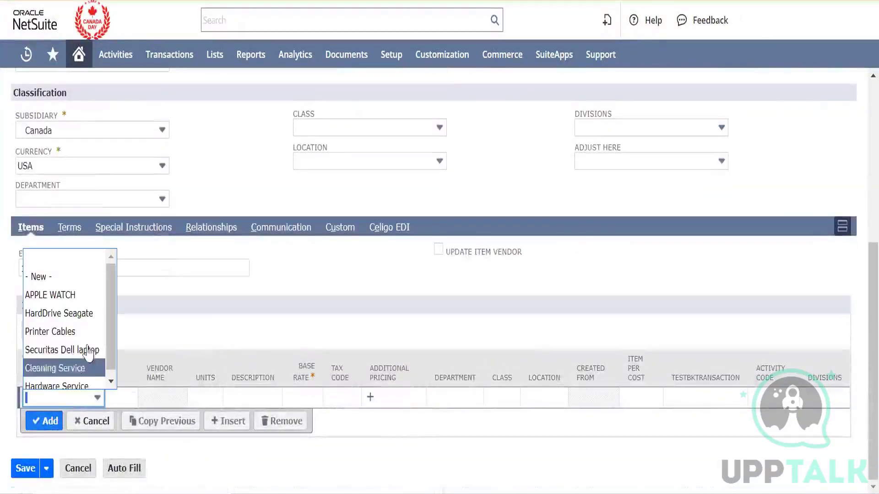
scroll(39, 354, down, 1)
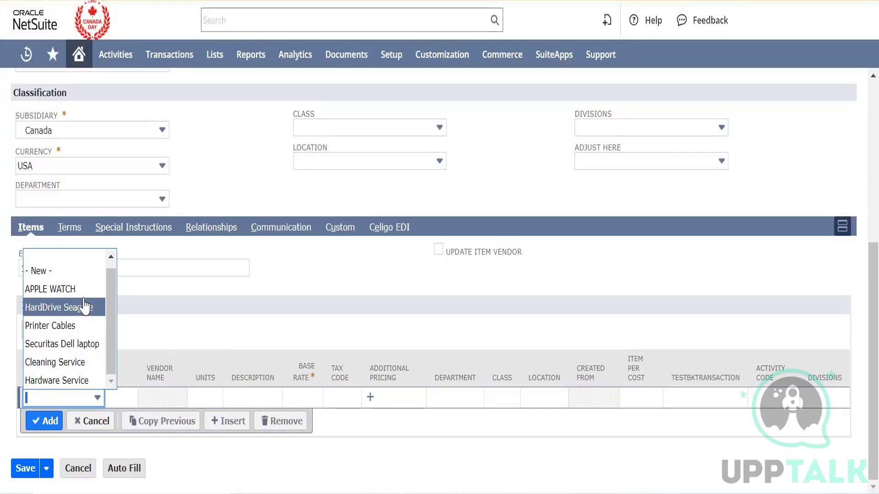
click(251, 159)
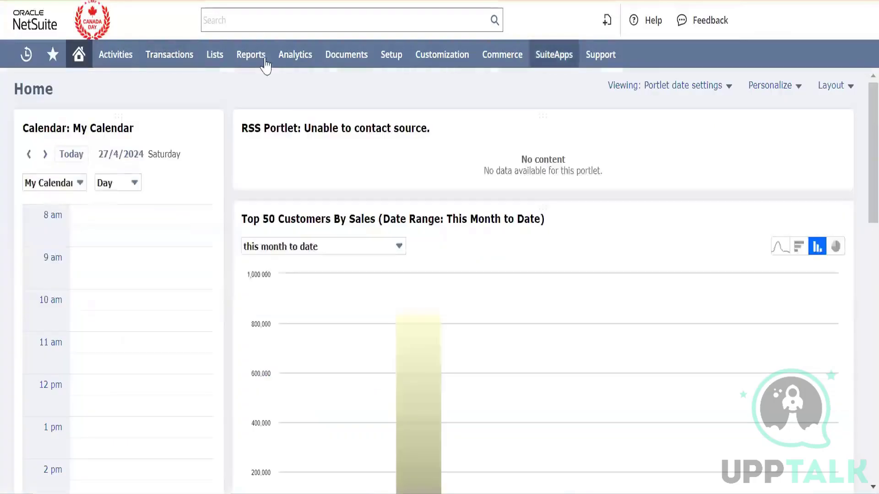
Open the accounting items list from the NetSuite home page.
mouse_move(214, 55)
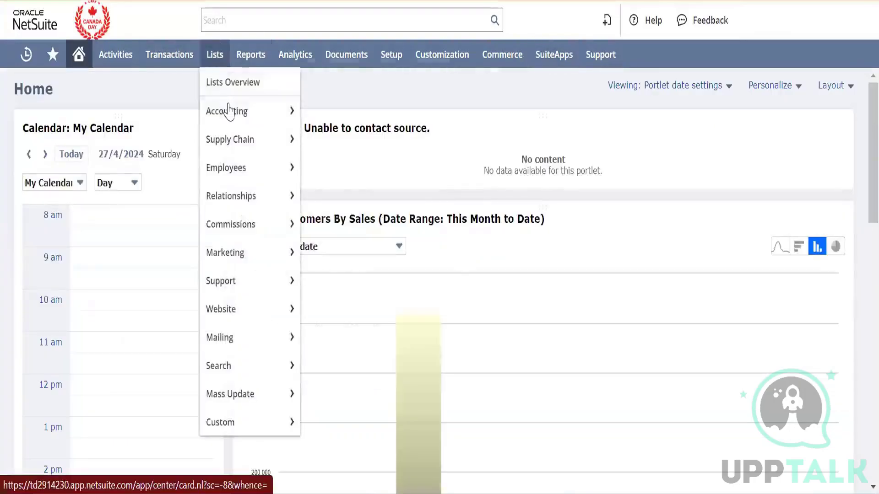
mouse_move(274, 120)
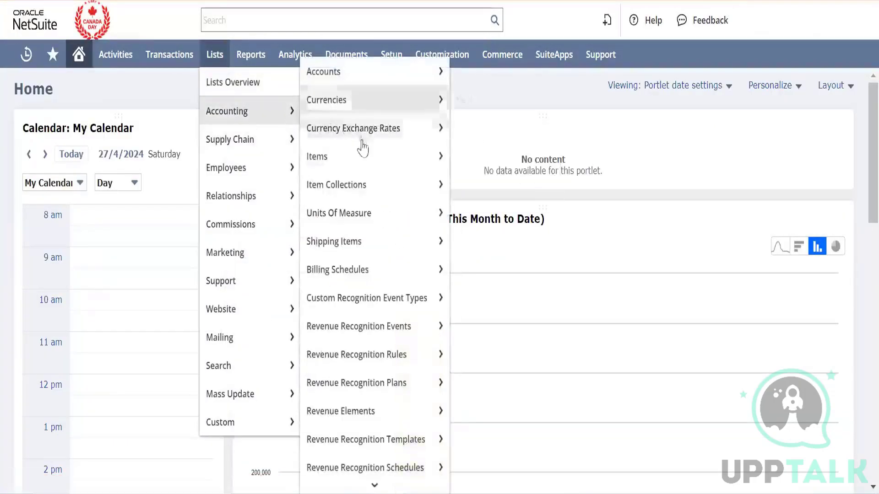
right_click(378, 164)
key(Escape)
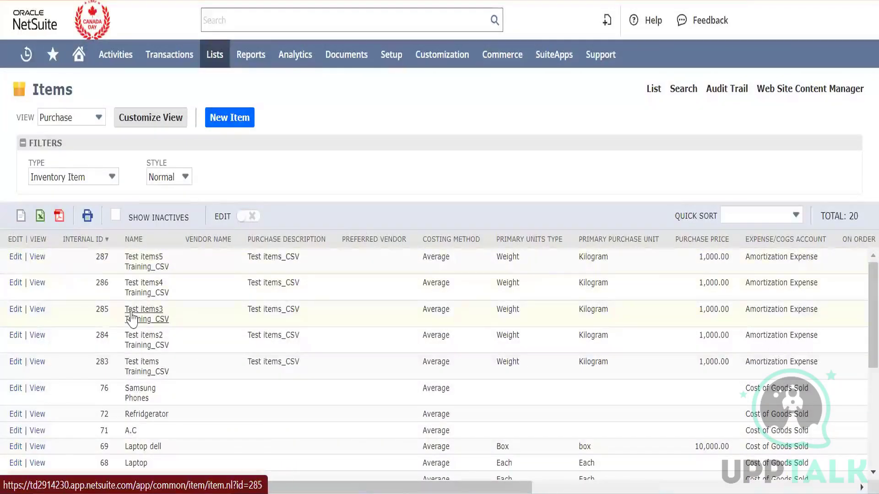
Edit the item Test items5 Training_CSV, changing its subsidiary to PMy Mian Brnach, and save the record.
mouse_move(132, 317)
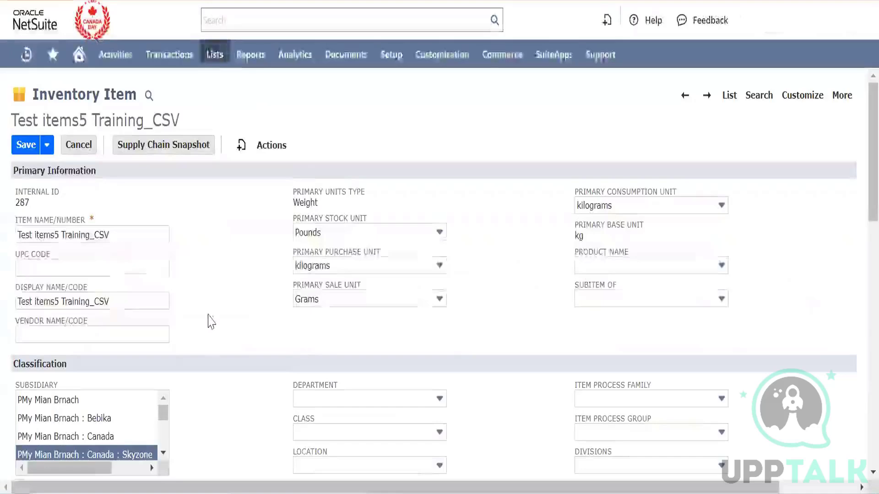
scroll(211, 321, down, 1)
scroll(208, 315, down, 4)
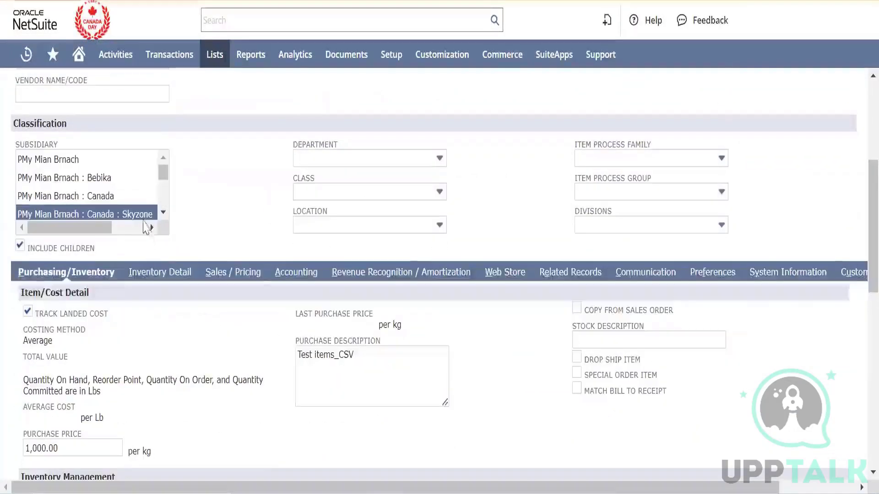
scroll(143, 219, up, 5)
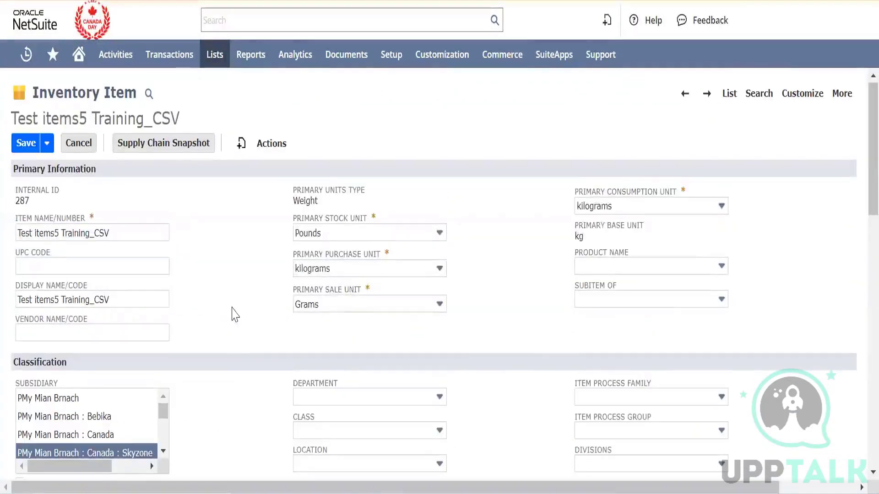
scroll(233, 312, down, 2)
click(123, 290)
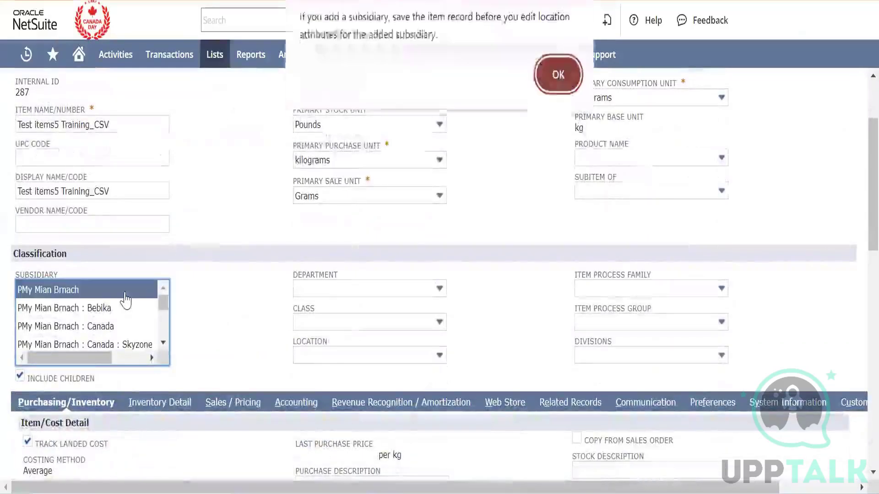
click(556, 92)
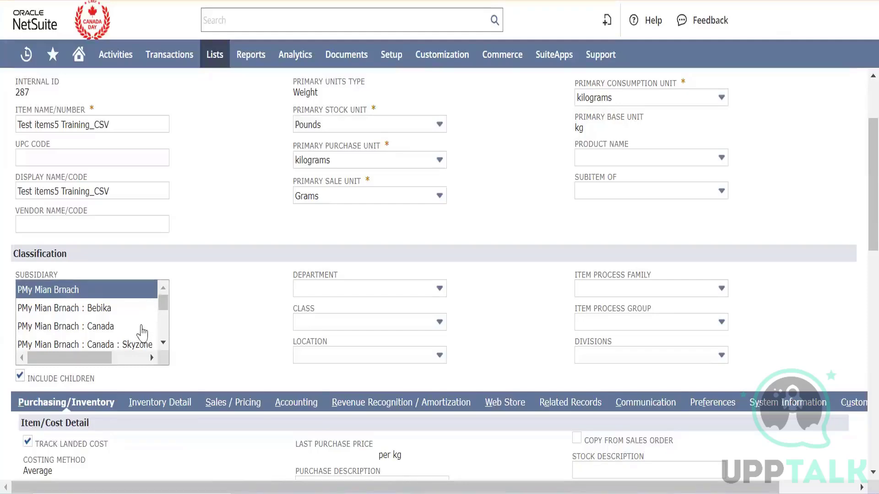
scroll(268, 288, up, 2)
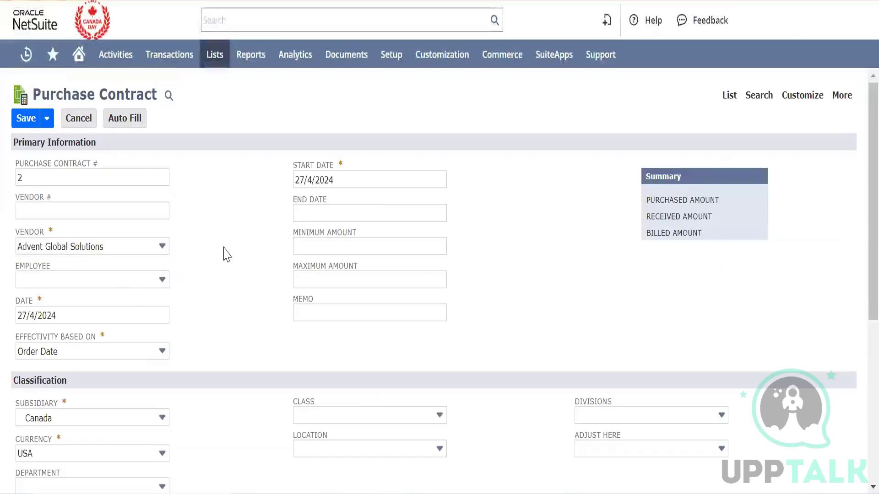
Look for Test items5 Training_CSV among the items available for the purchase contract's item line.
scroll(225, 254, down, 5)
click(96, 397)
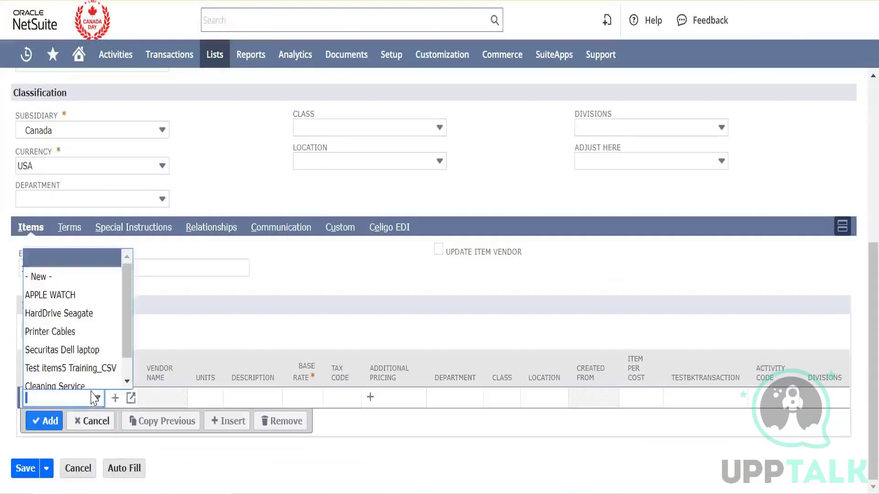
scroll(88, 350, down, 1)
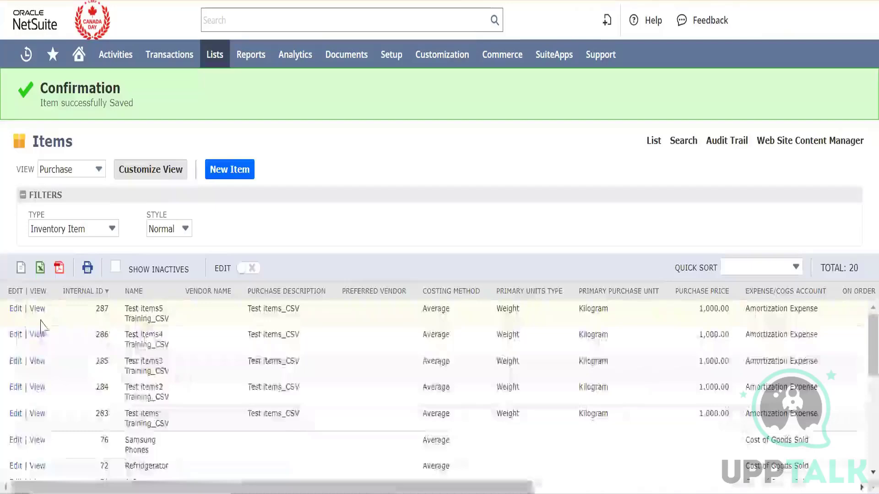
Open the record of Test items5 Training_CSV and check its subsidiary under Classification.
click(37, 310)
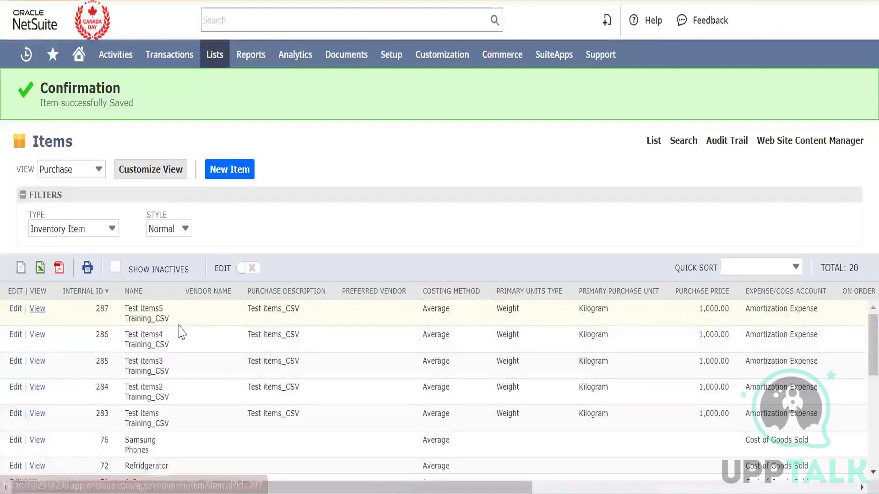
scroll(182, 332, down, 3)
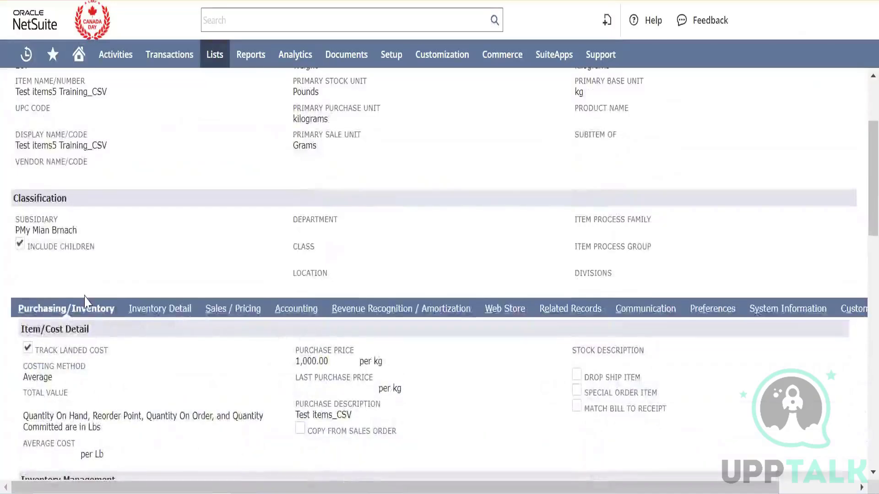
triple_click(56, 230)
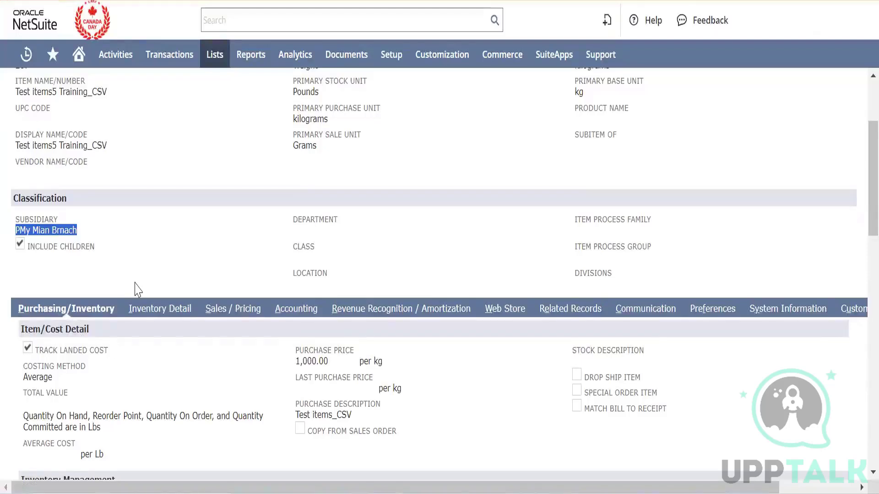
scroll(118, 274, up, 1)
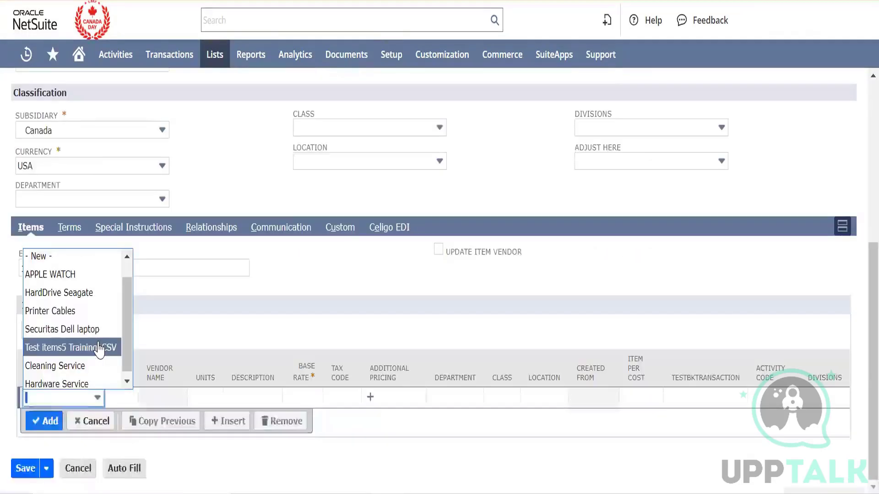
Select Test items5 Training_CSV as the item on the purchase contract's first line.
click(98, 345)
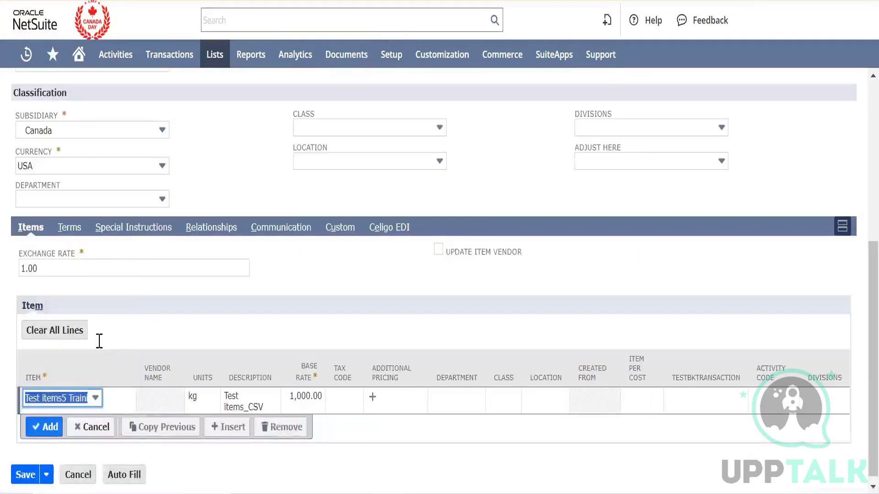
key(Tab)
key(Tab)
key(Tab)
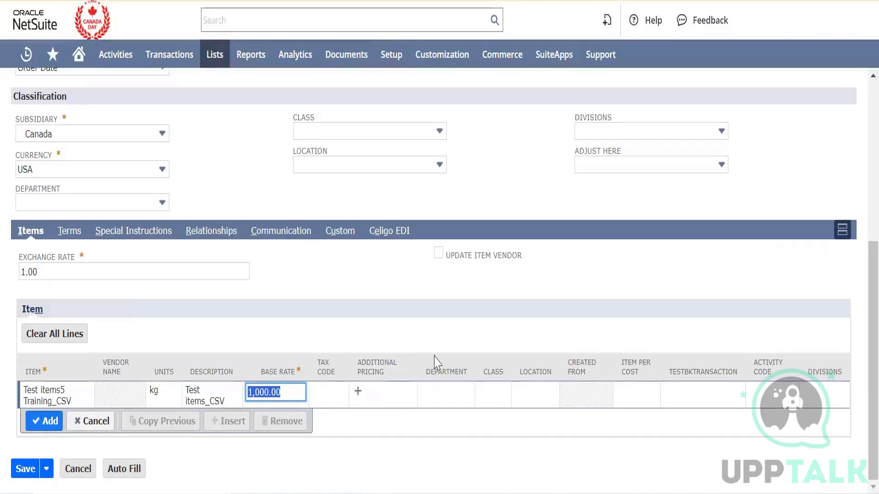
Set the base rate of the Test items5 Training_CSV line to 990.
scroll(857, 261, up, 5)
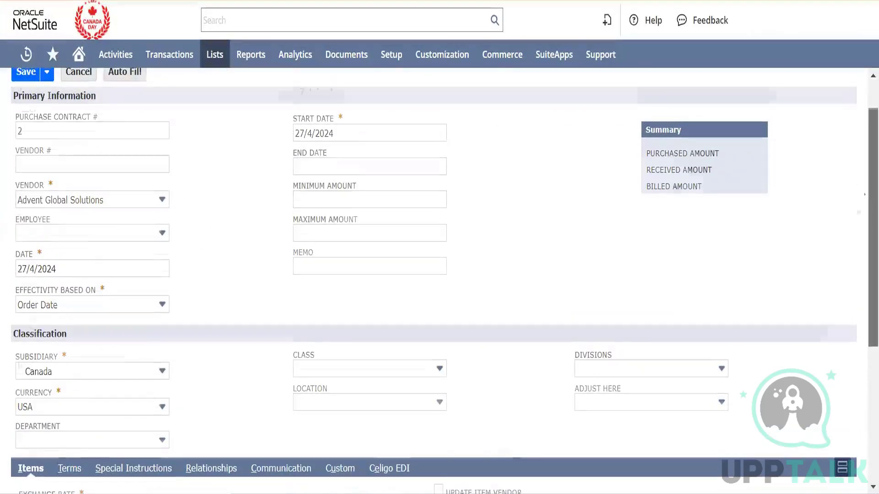
scroll(857, 224, down, 5)
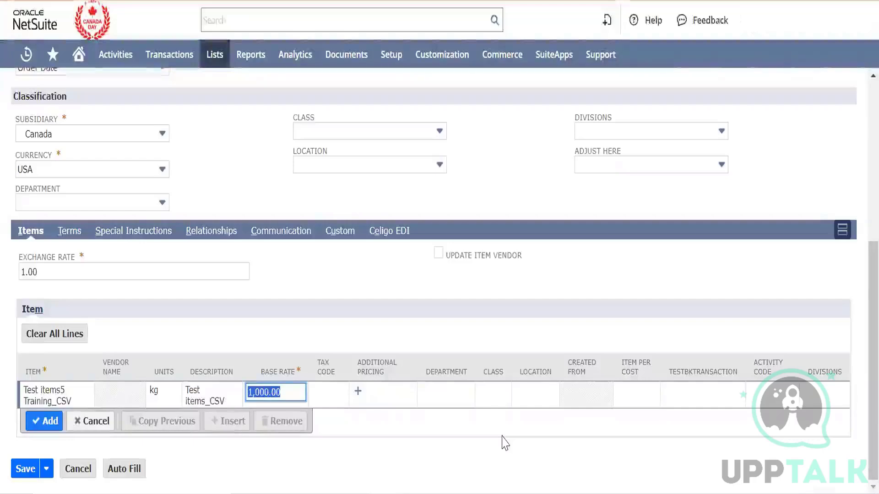
text(990)
key(Tab)
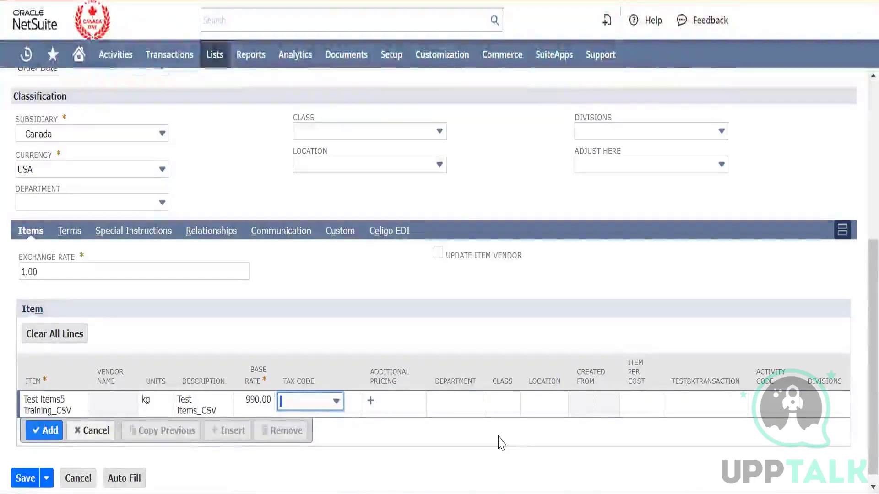
click(500, 188)
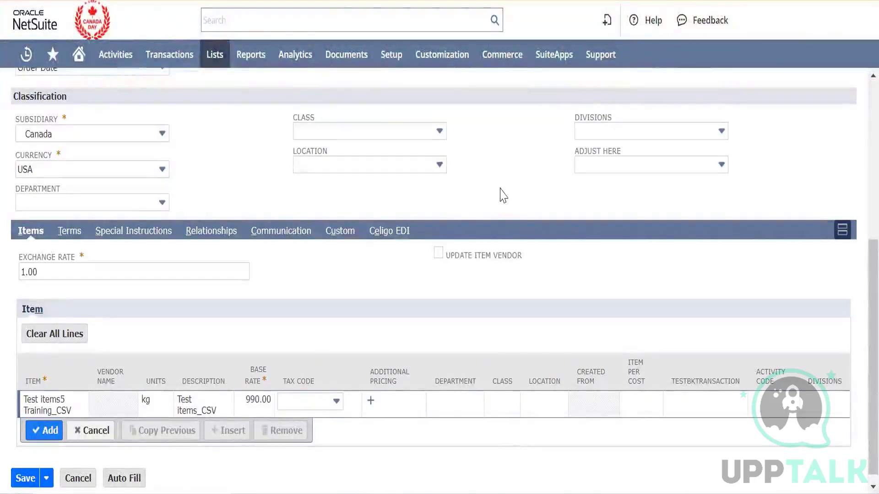
Set the purchase contract's end date to 30/4/2024.
scroll(500, 196, up, 6)
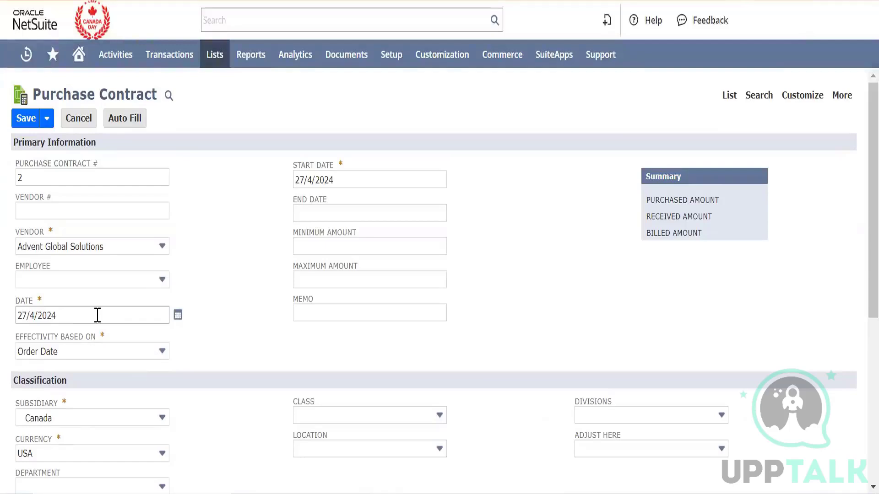
click(456, 215)
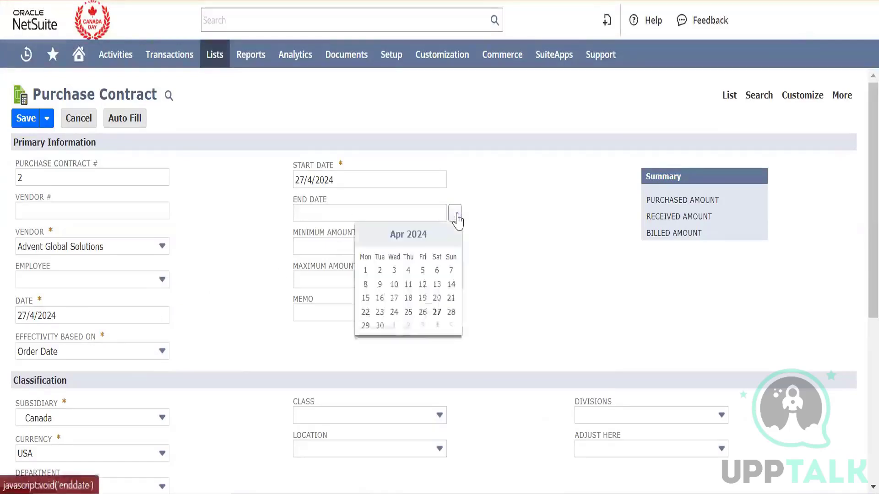
click(380, 325)
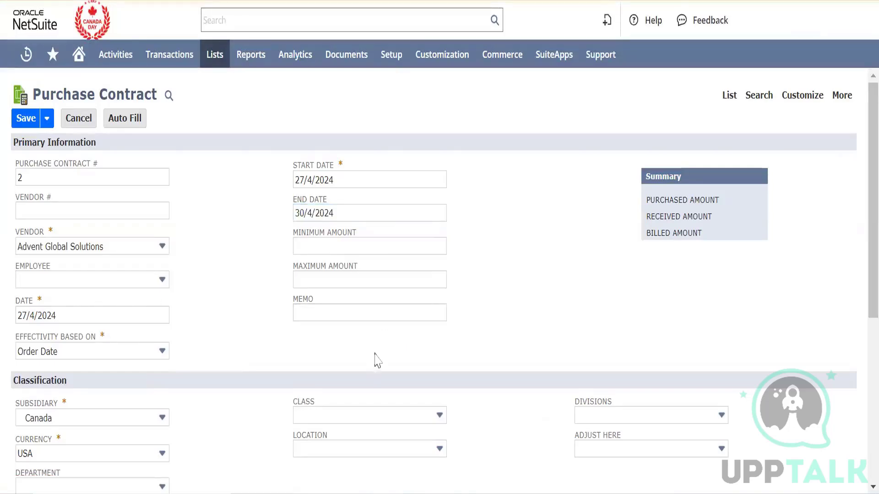
Change the item line's base rate to 950 and try to add the line to the contract.
scroll(570, 287, down, 2)
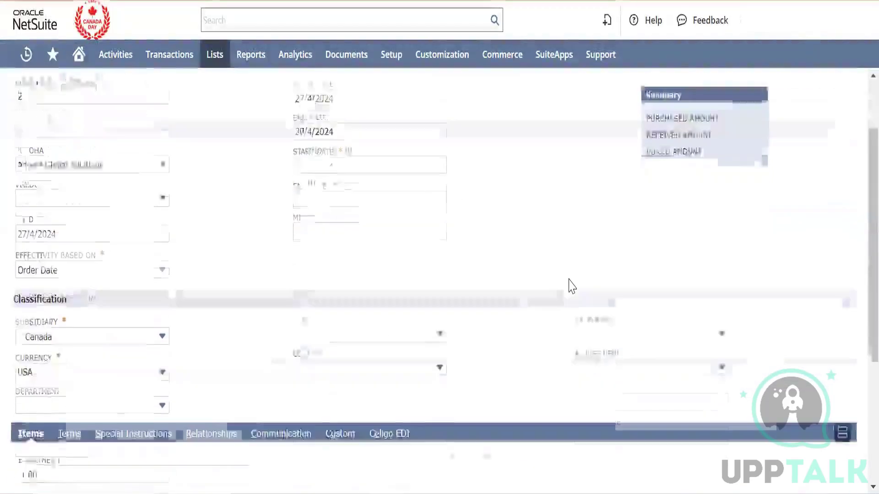
scroll(571, 287, down, 5)
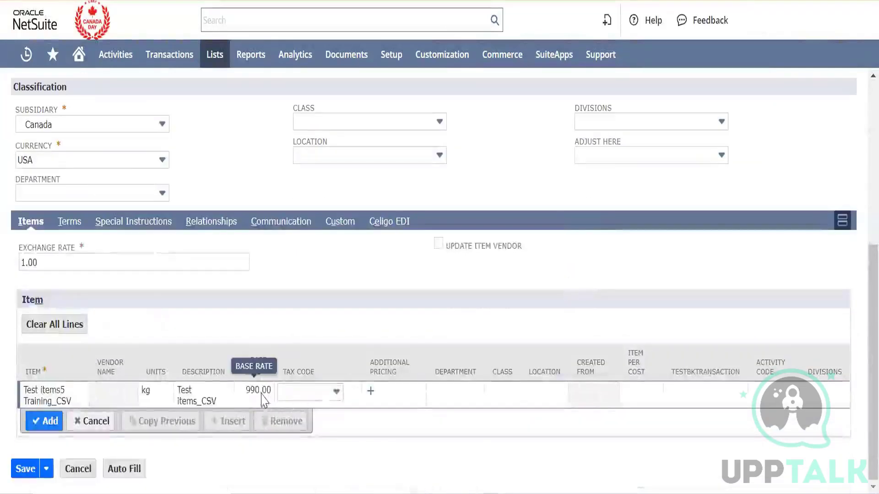
click(263, 399)
text(950)
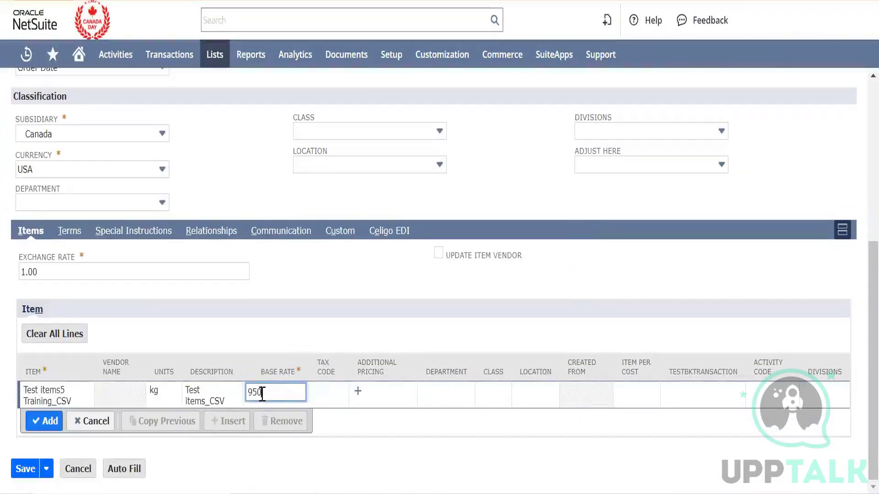
key(Tab)
click(43, 431)
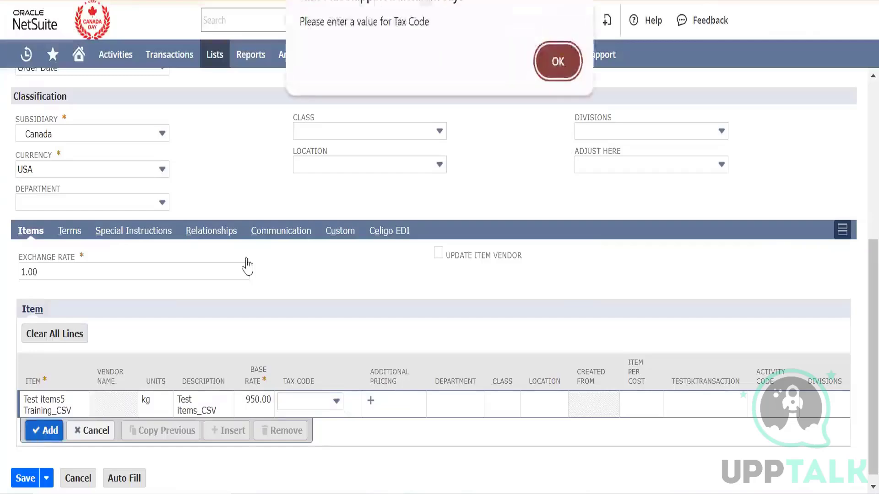
click(559, 64)
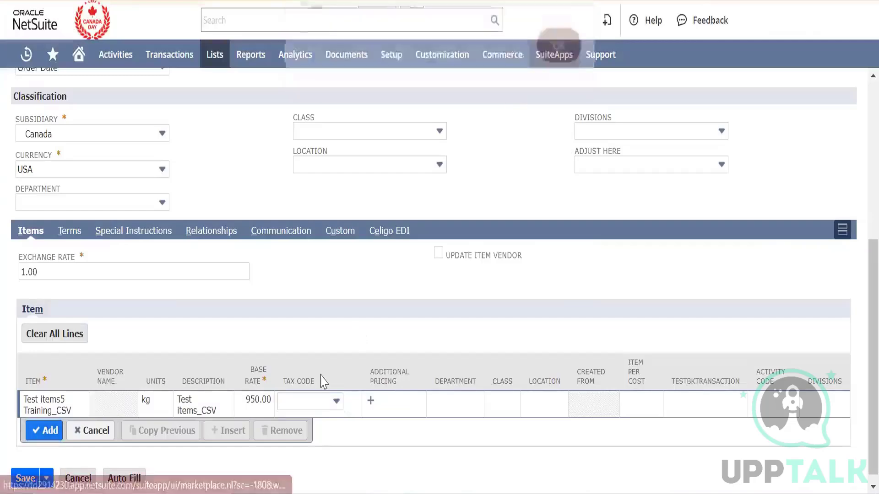
Set the item line's tax code to CA-GST only and add the line to the purchase contract.
click(320, 402)
click(310, 335)
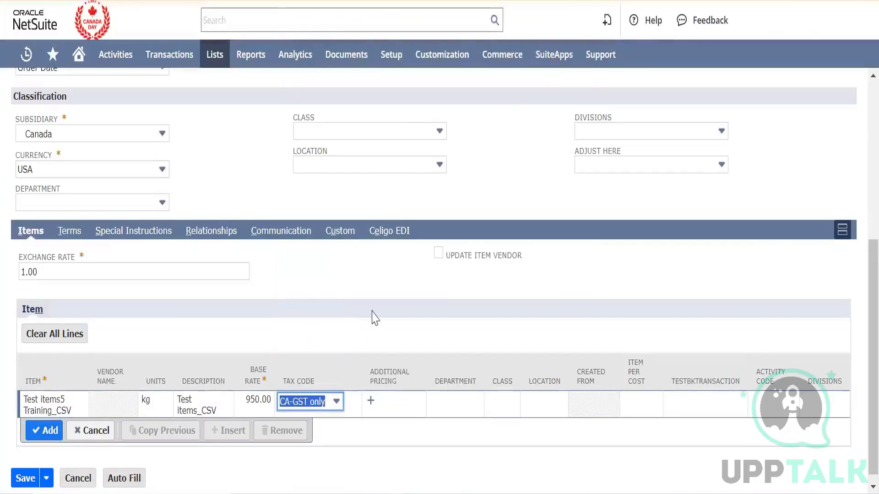
click(372, 312)
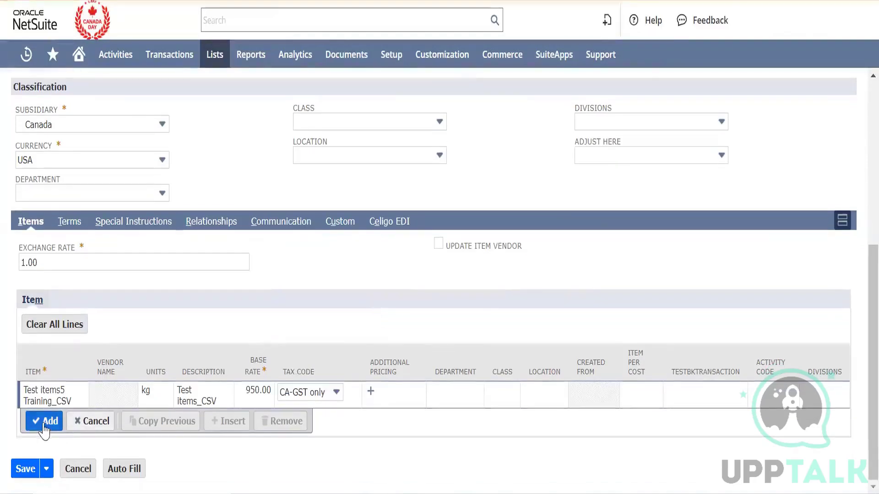
click(45, 431)
Choose a value for the required custom field Education and save the purchase contract.
scroll(235, 312, down, 1)
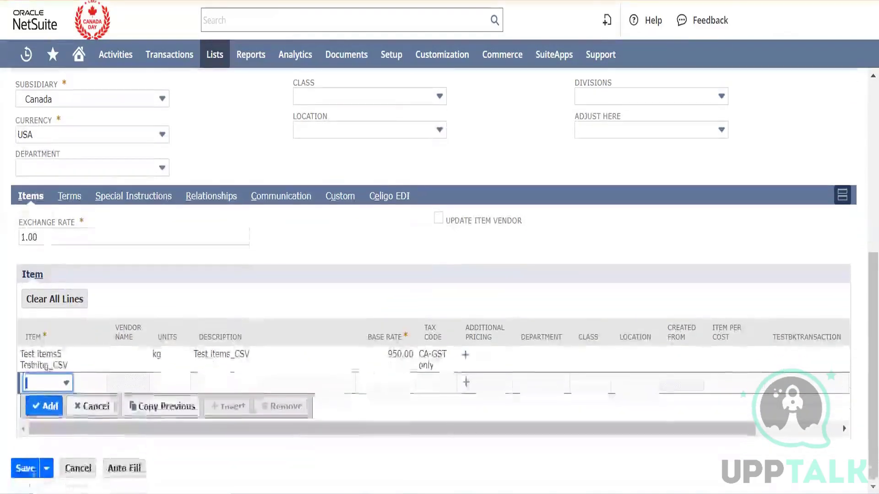
click(24, 471)
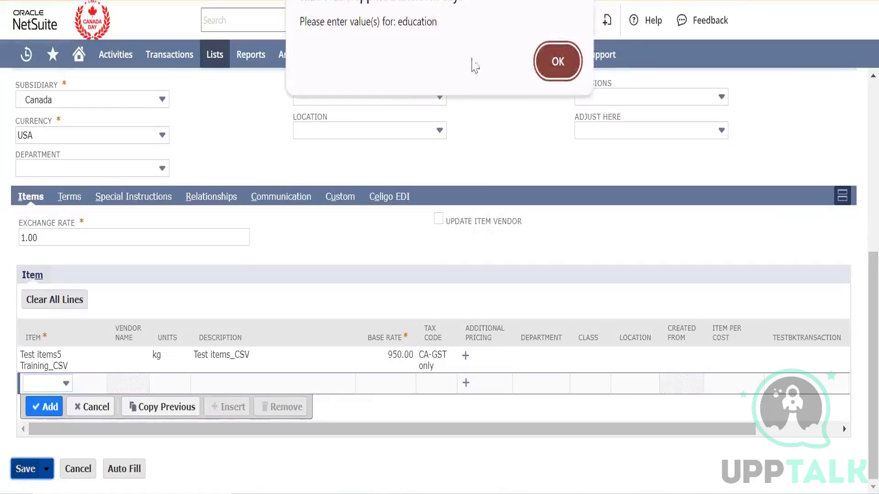
click(540, 63)
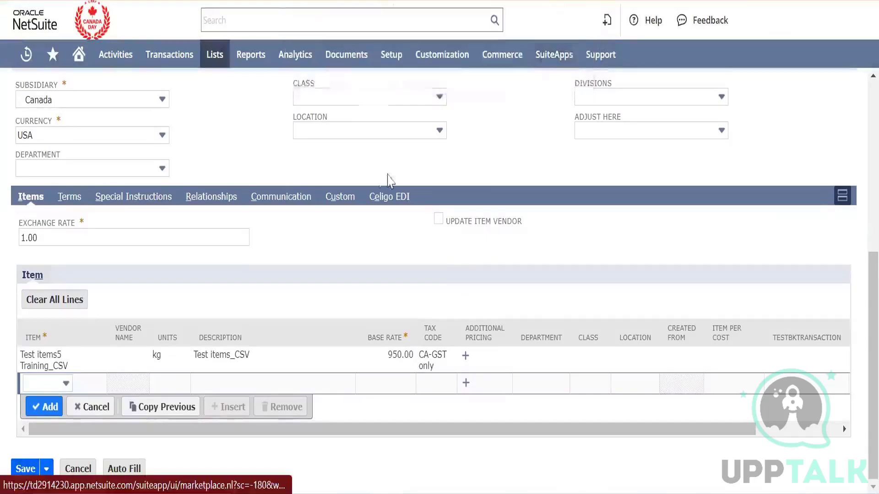
click(346, 197)
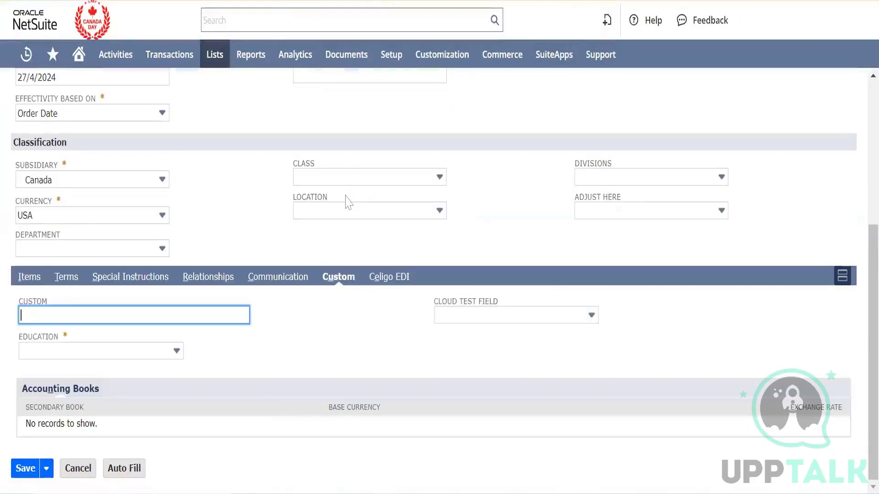
click(165, 358)
click(126, 407)
click(317, 360)
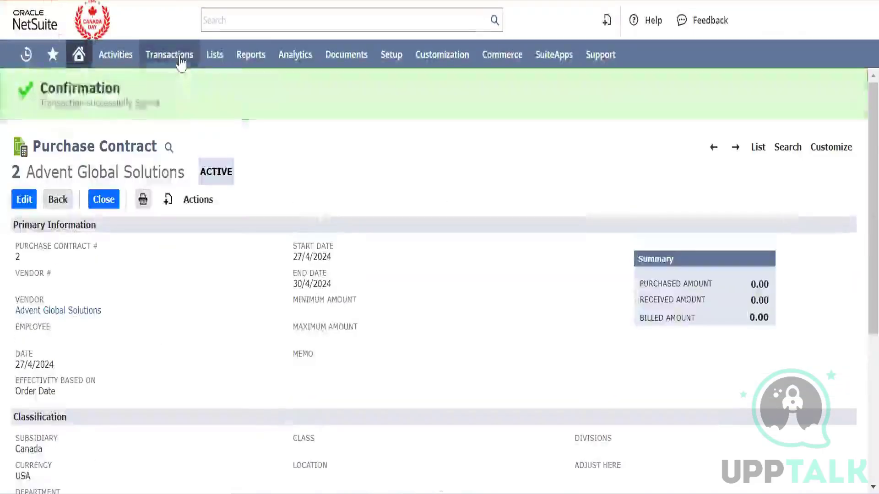
Open a new purchase order form in a separate browser tab.
click(181, 62)
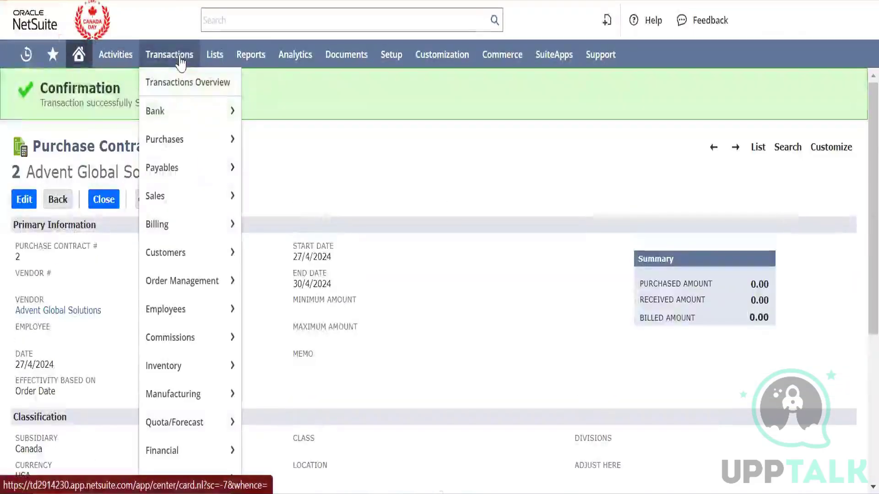
mouse_move(190, 139)
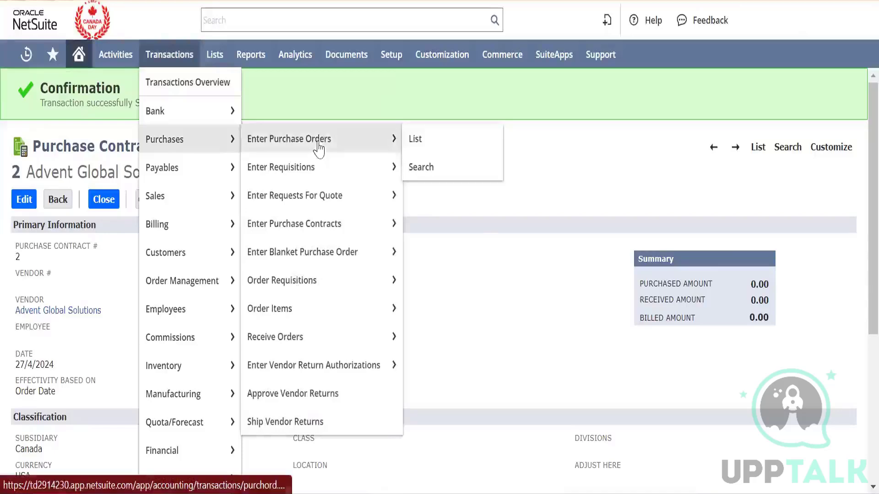
right_click(318, 144)
click(340, 160)
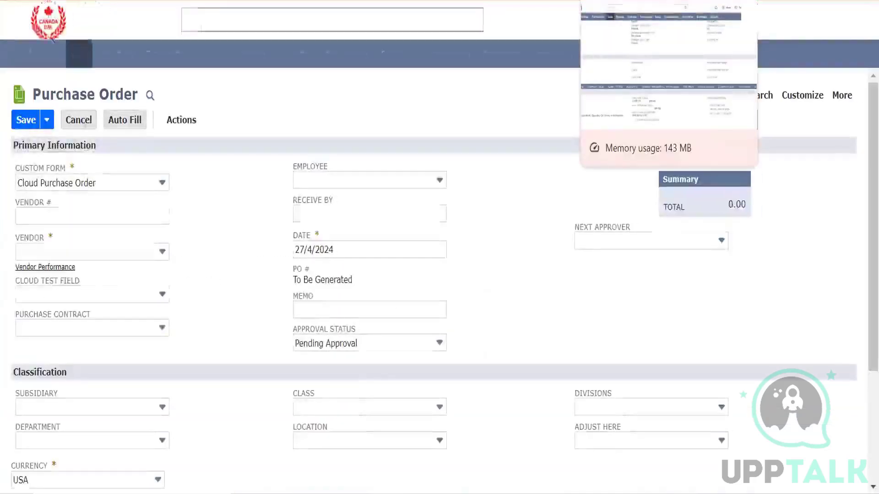
Try to choose the individual vendor listed directly after Advent Global Solutions on the purchase order, dismissing the script alerts.
click(121, 254)
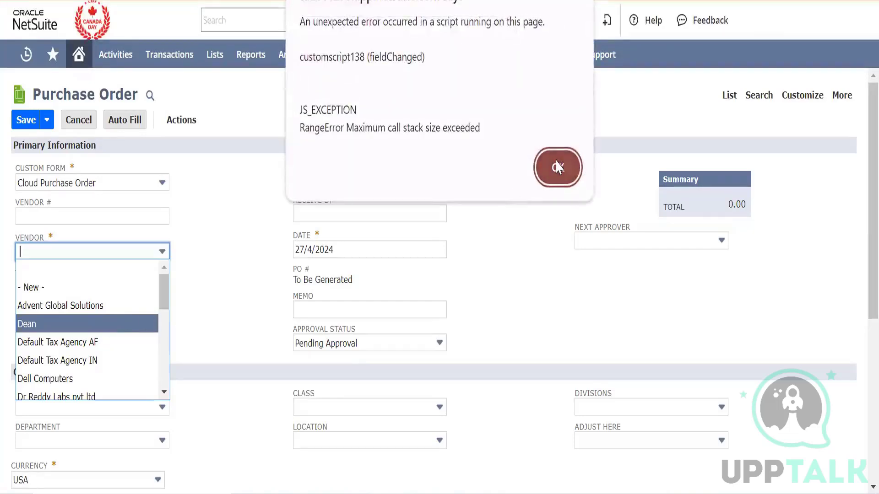
click(558, 167)
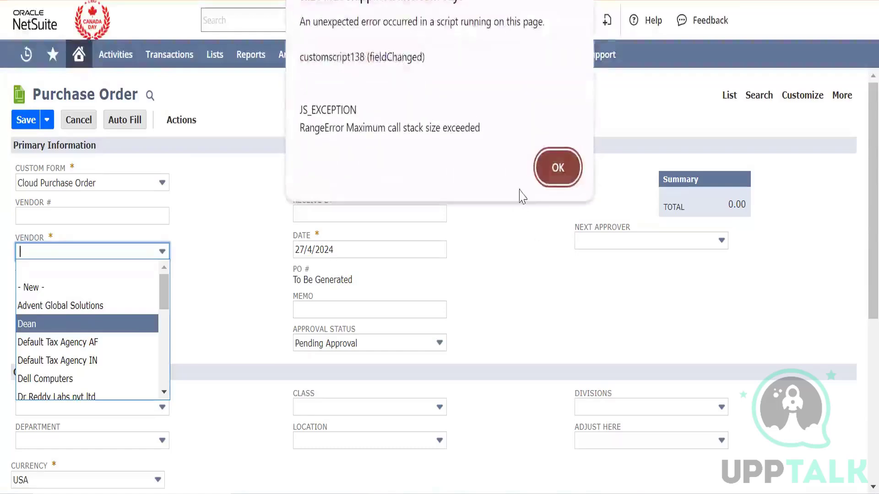
click(555, 179)
click(556, 179)
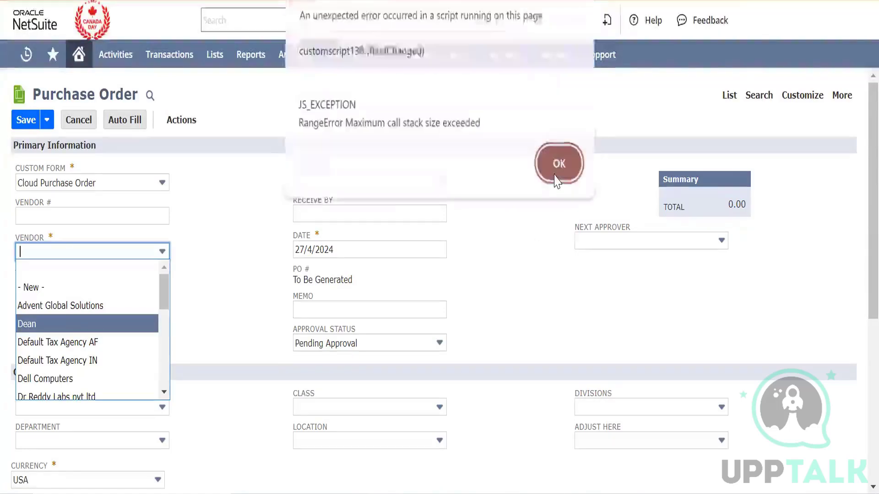
click(556, 178)
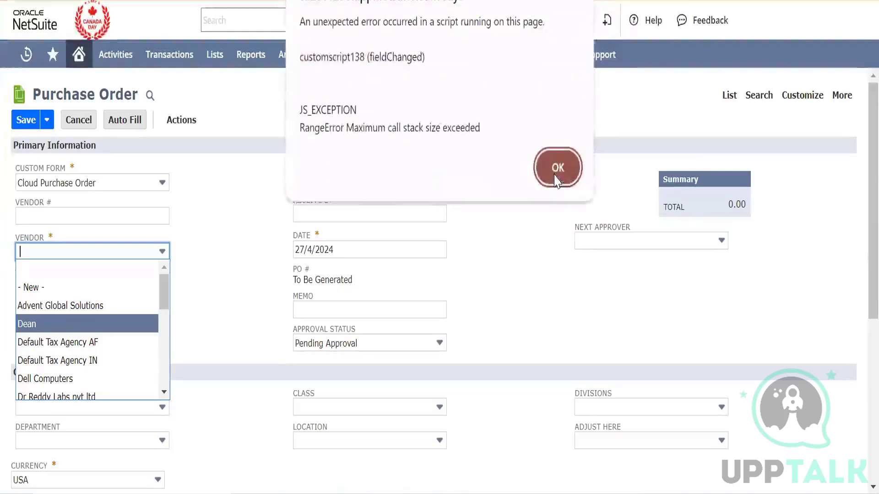
click(555, 179)
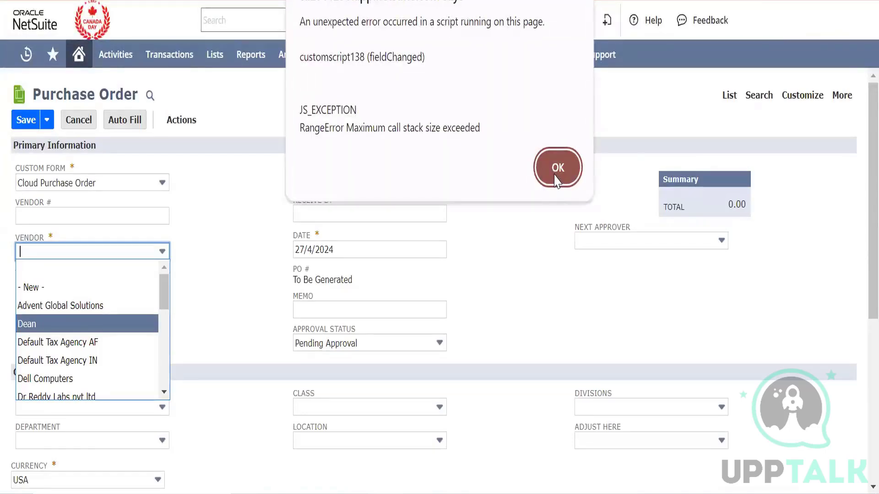
click(555, 179)
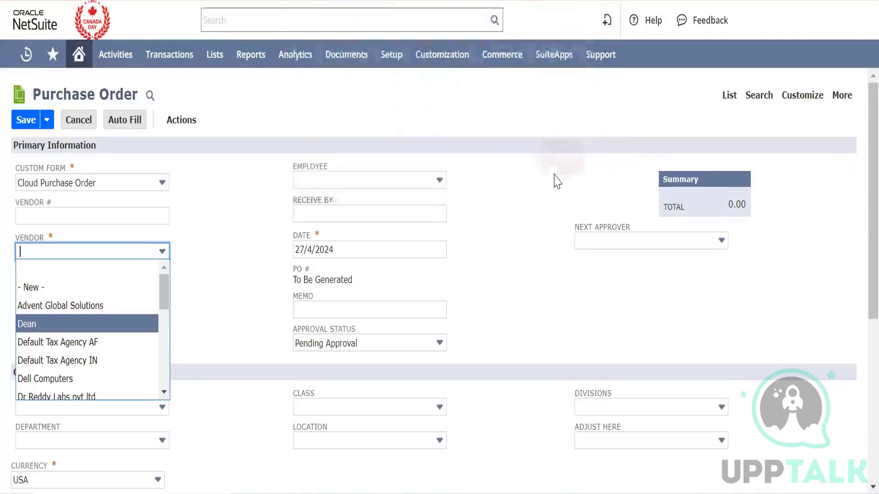
click(555, 179)
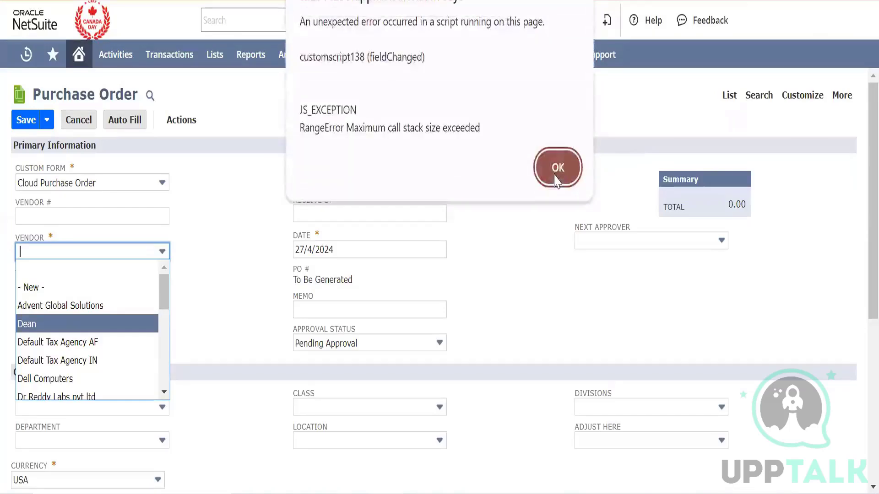
click(555, 179)
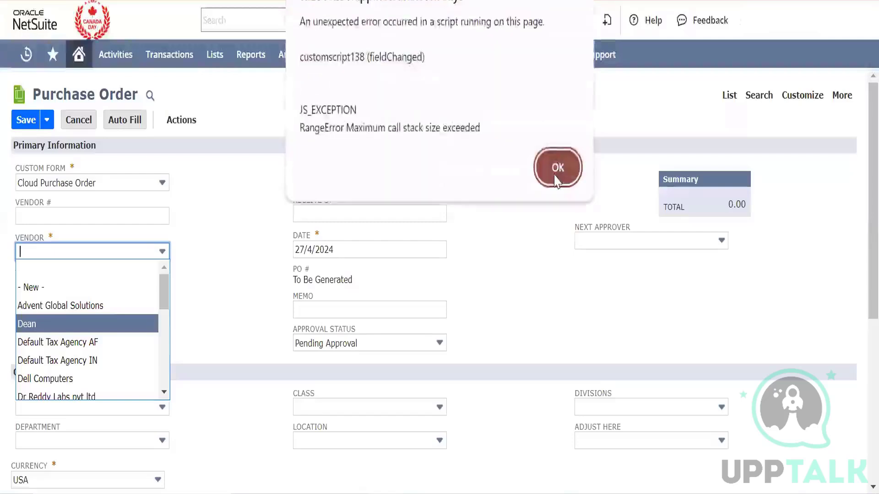
click(555, 169)
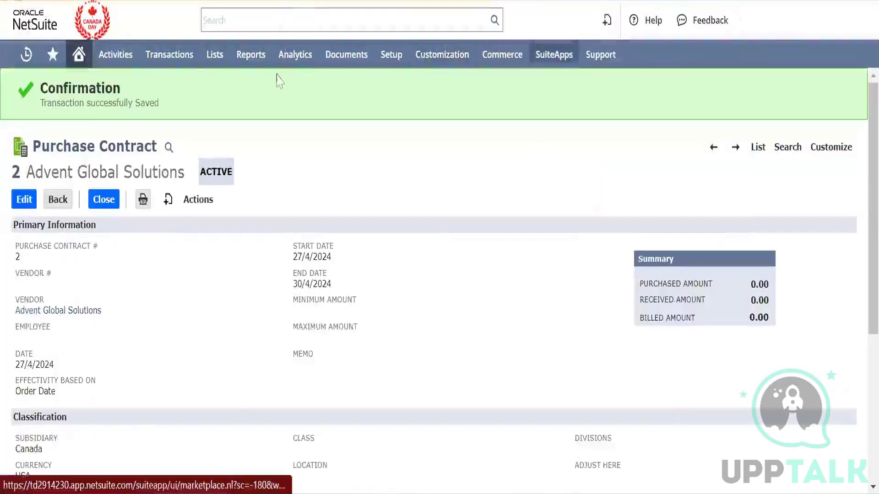
Open another new purchase order form in a separate browser tab from the saved purchase contract.
mouse_move(180, 55)
mouse_move(190, 140)
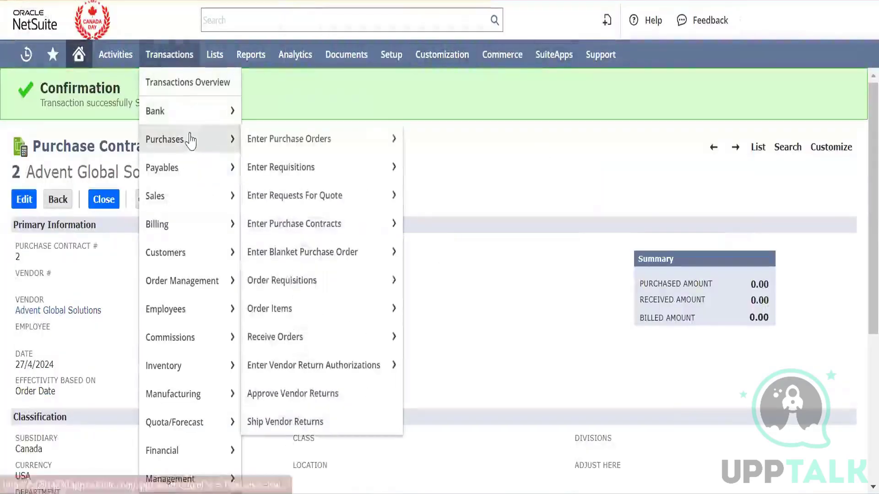
right_click(288, 143)
click(305, 163)
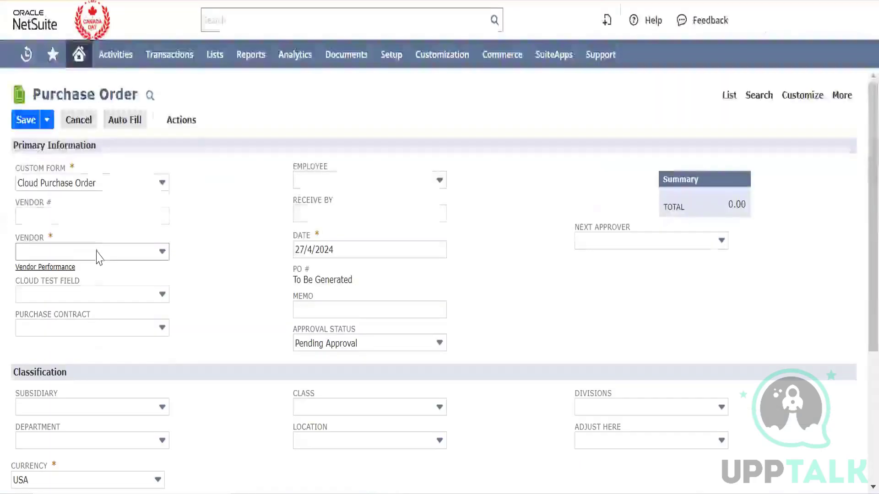
Try to set the purchase order's vendor to Dr Reddy Labs pvt ltd, dismissing the script alerts.
click(99, 252)
click(97, 252)
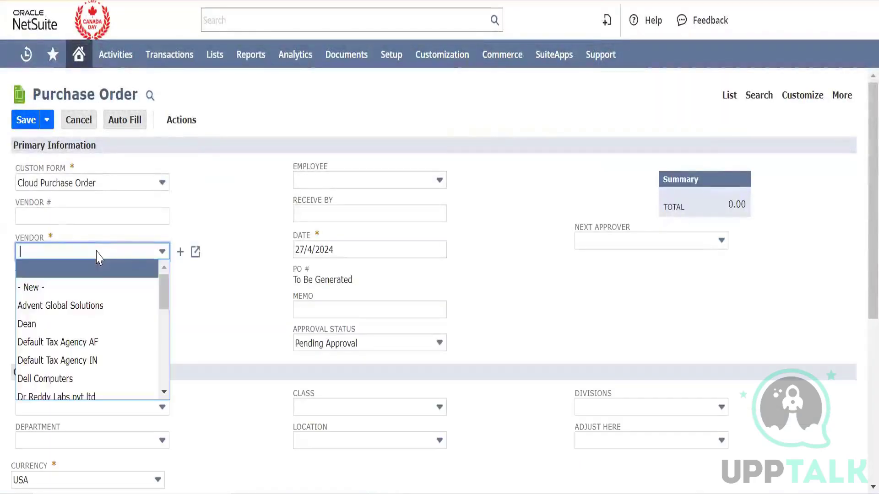
scroll(100, 358, down, 1)
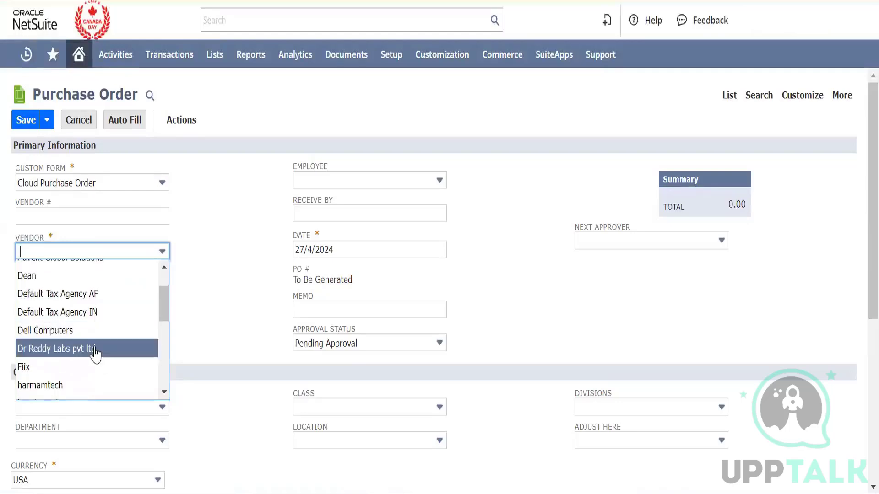
click(95, 350)
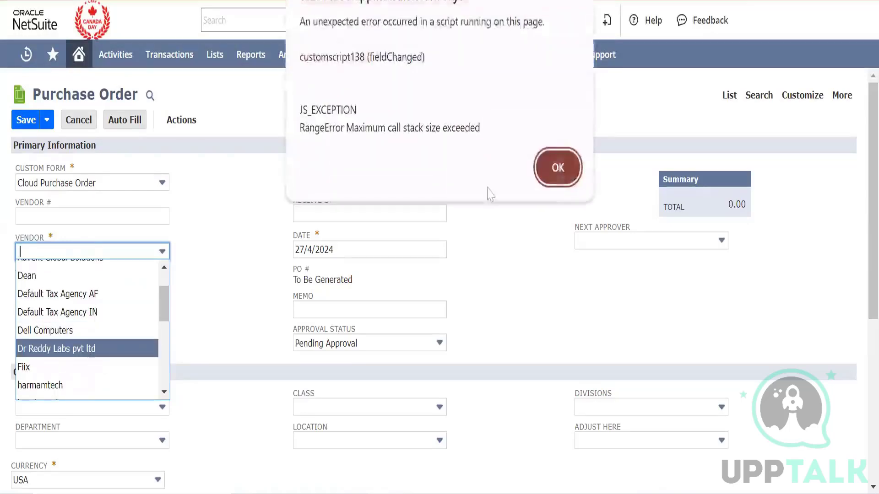
click(569, 172)
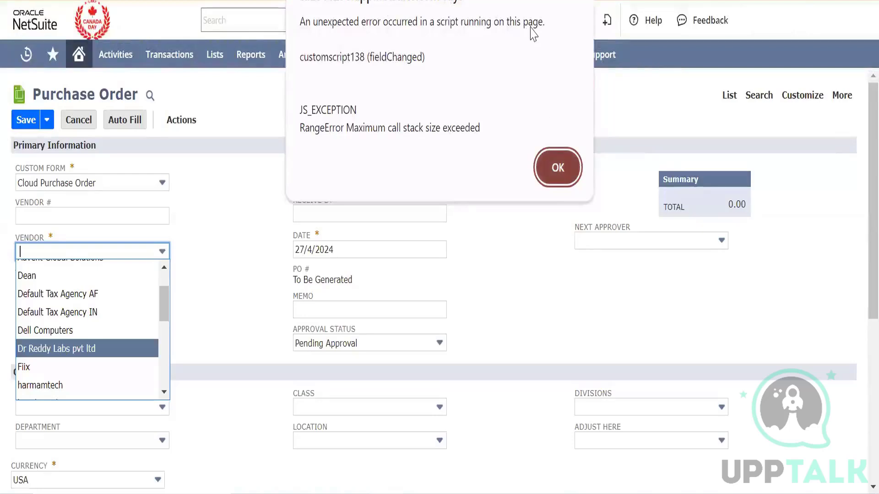
click(554, 175)
click(556, 180)
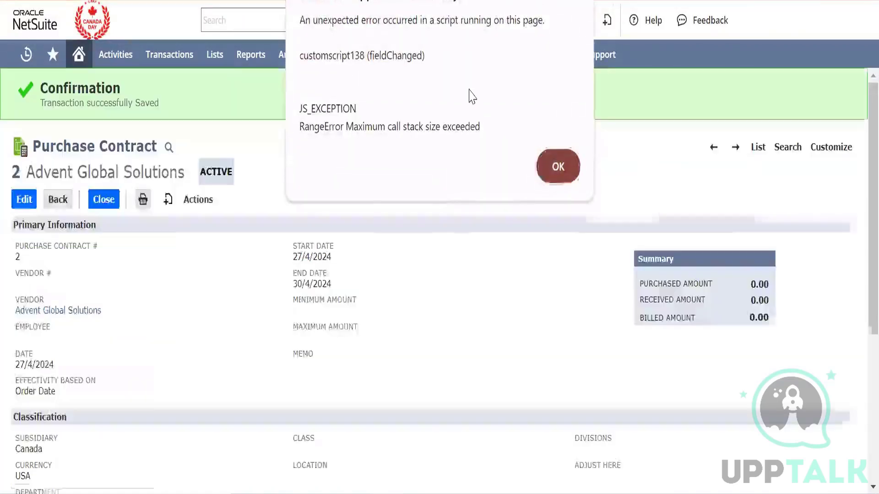
Open the scripts list in a separate tab, mark the client script DGS | CS | Memo Set (customscript138) as inactive and save it.
mouse_move(445, 49)
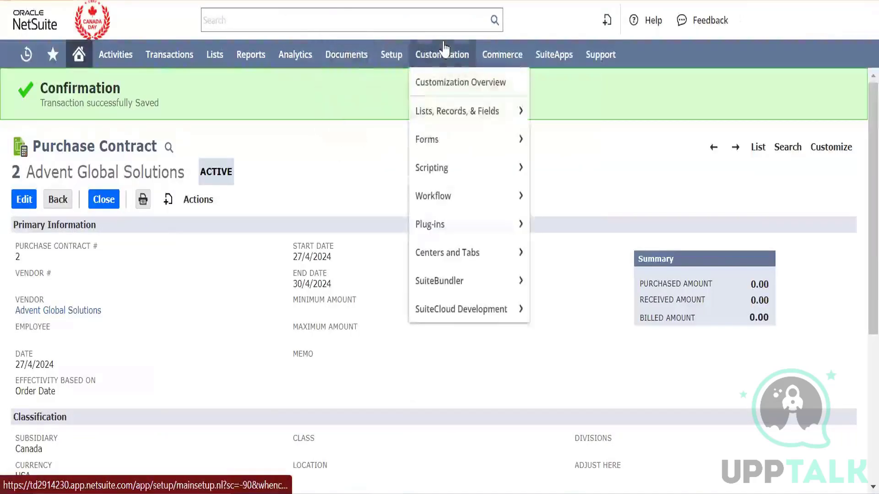
mouse_move(468, 168)
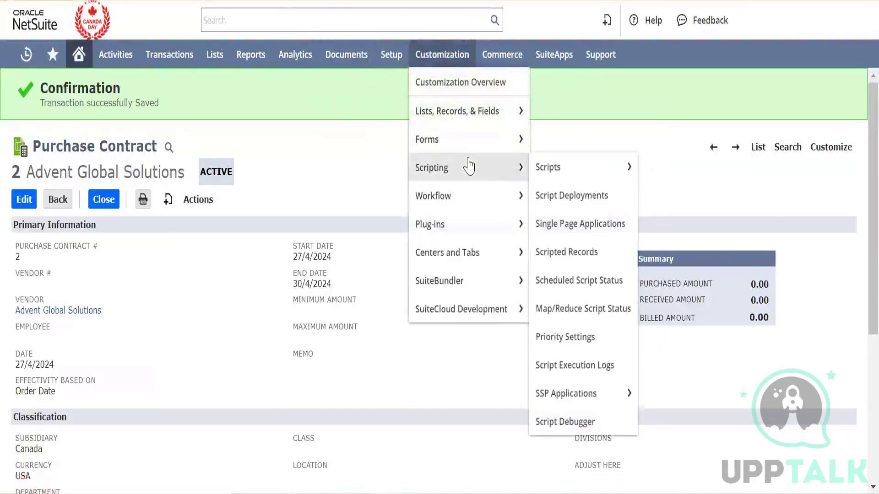
right_click(556, 175)
click(578, 188)
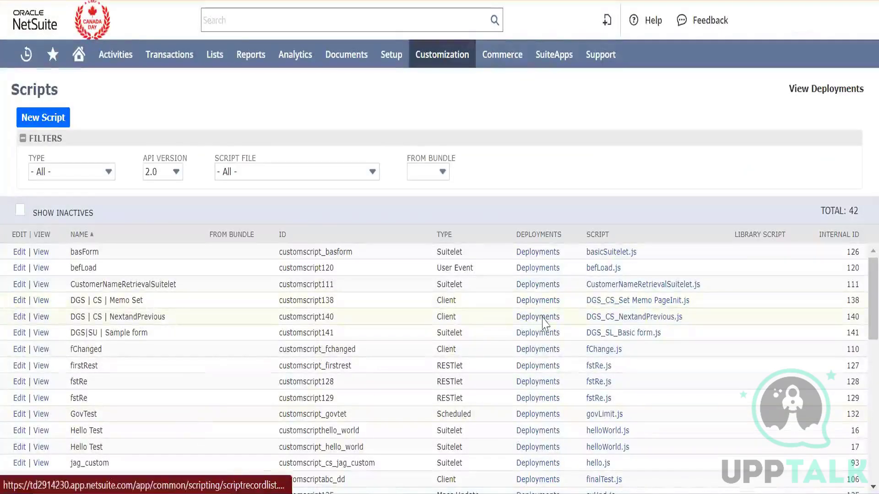
double_click(315, 301)
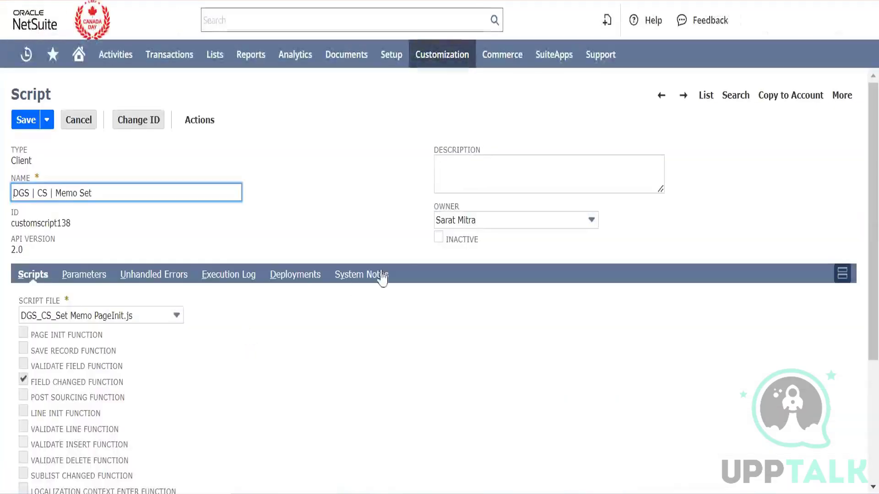
click(438, 237)
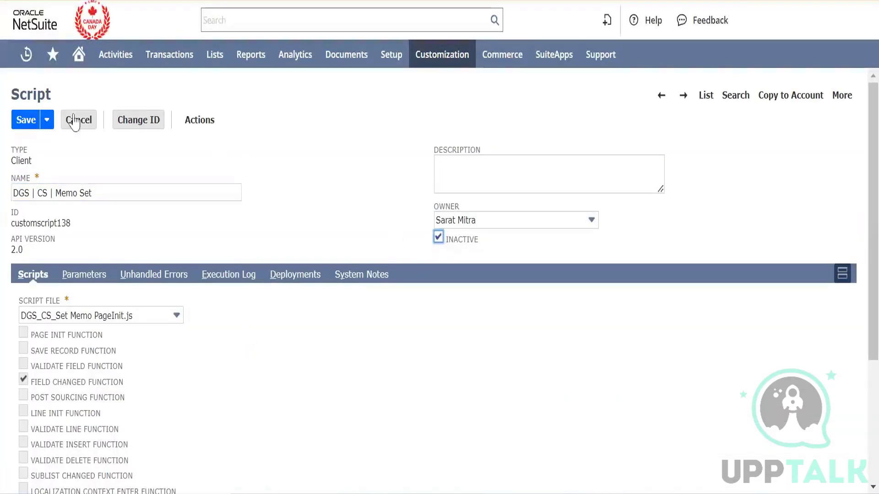
click(22, 123)
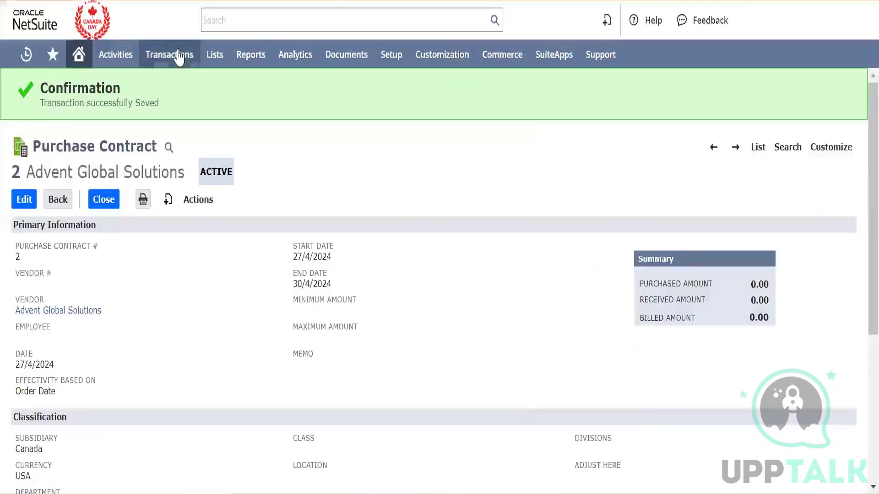
Return to the saved purchase contract, open a fresh purchase order form in a separate browser tab and switch to it.
mouse_move(177, 55)
mouse_move(188, 124)
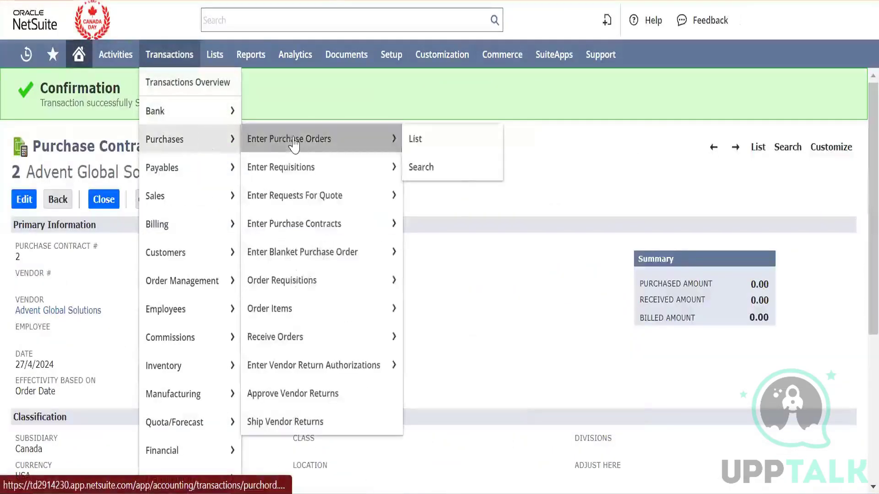
right_click(295, 142)
click(311, 157)
key(ctrl+Tab)
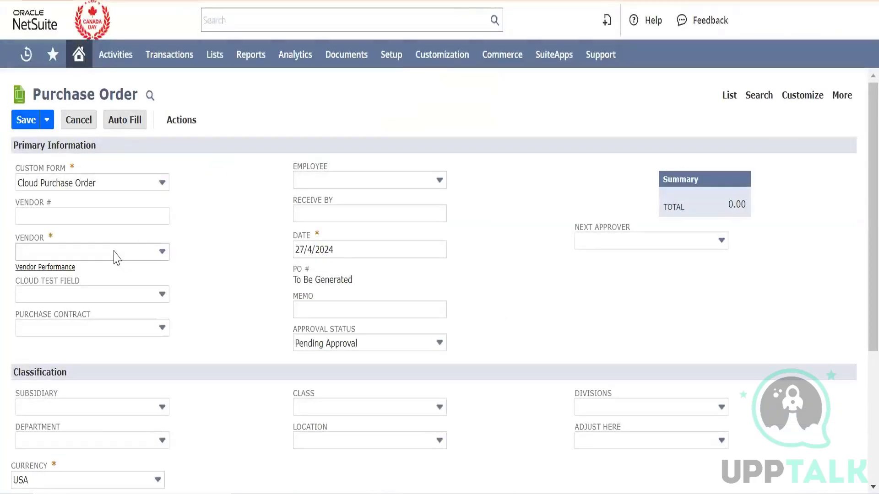
Set the purchase order's vendor to the individual listed directly after Advent Global Solutions.
click(114, 254)
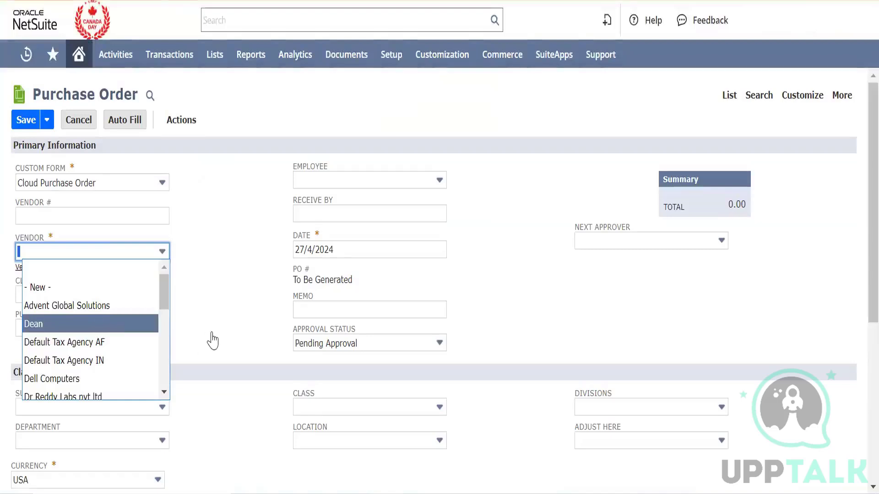
key(Return)
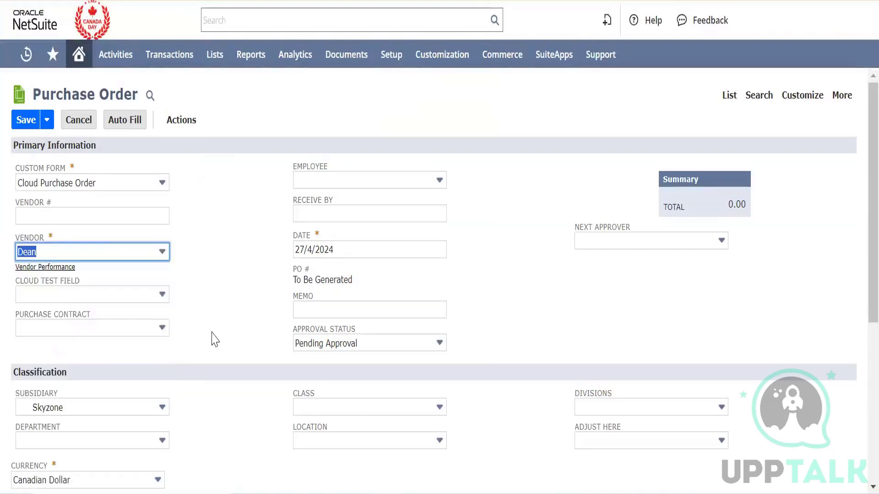
click(216, 339)
Choose Test items5 Training_CSV on the purchase order's first item line, accepting its default quantity and kg unit.
scroll(214, 339, down, 4)
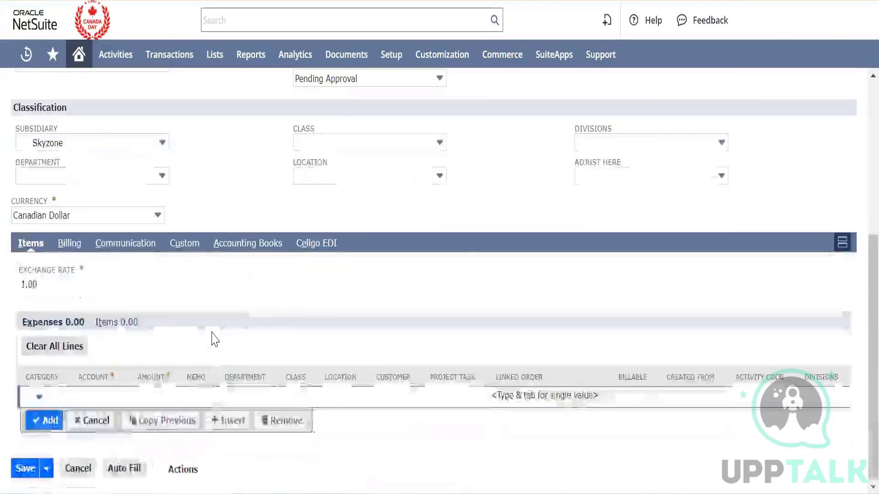
click(63, 341)
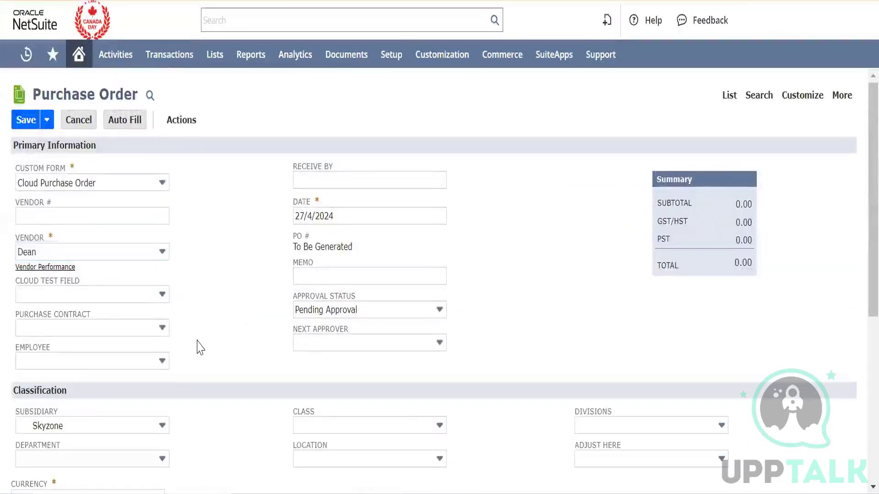
scroll(202, 350, down, 6)
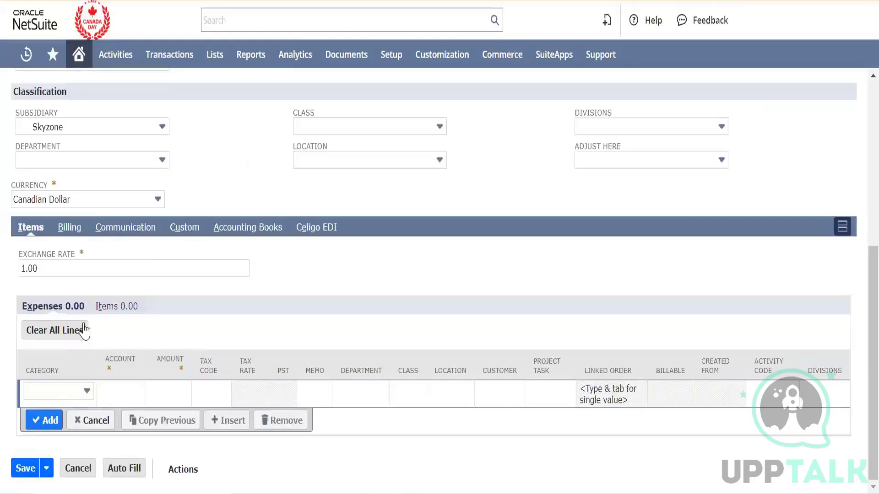
click(125, 313)
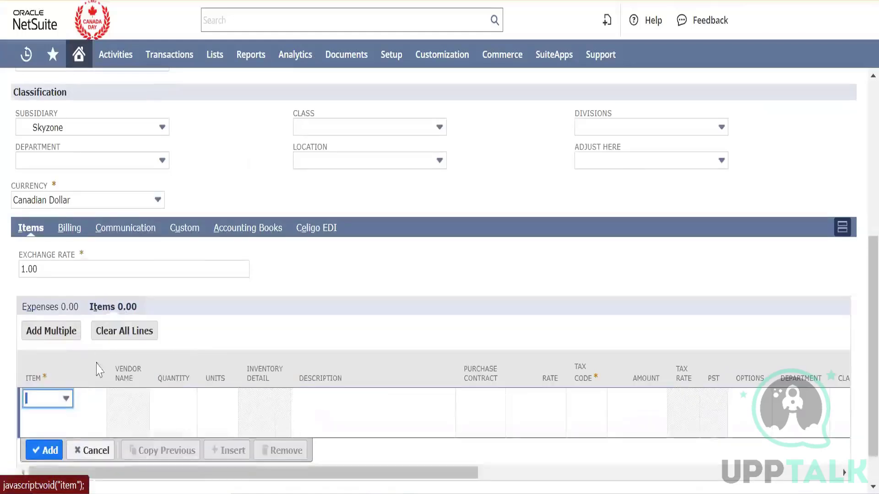
click(67, 398)
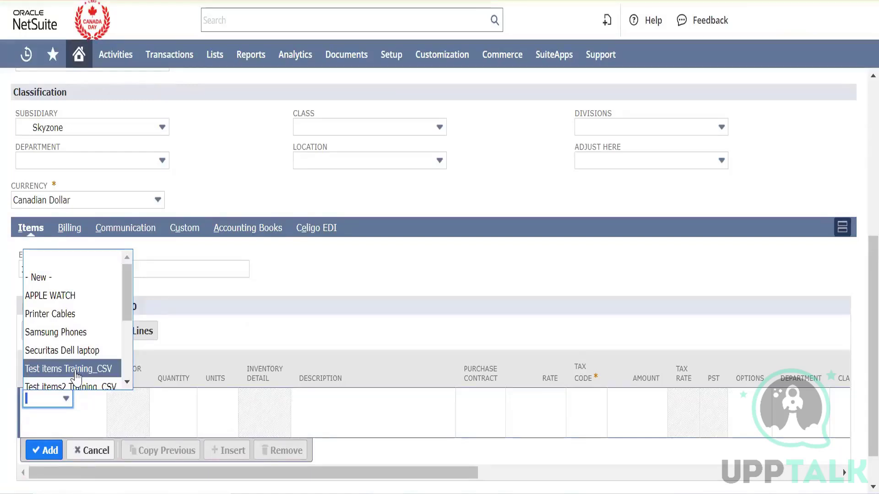
drag(125, 309, 126, 342)
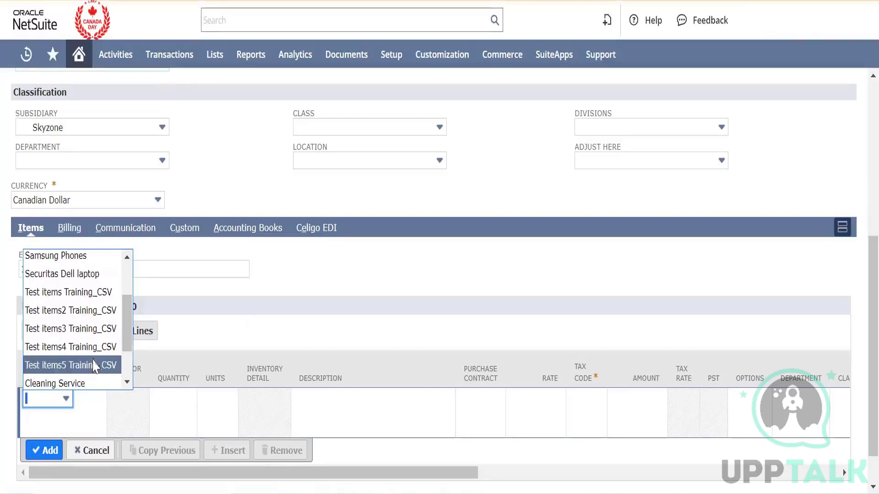
click(94, 366)
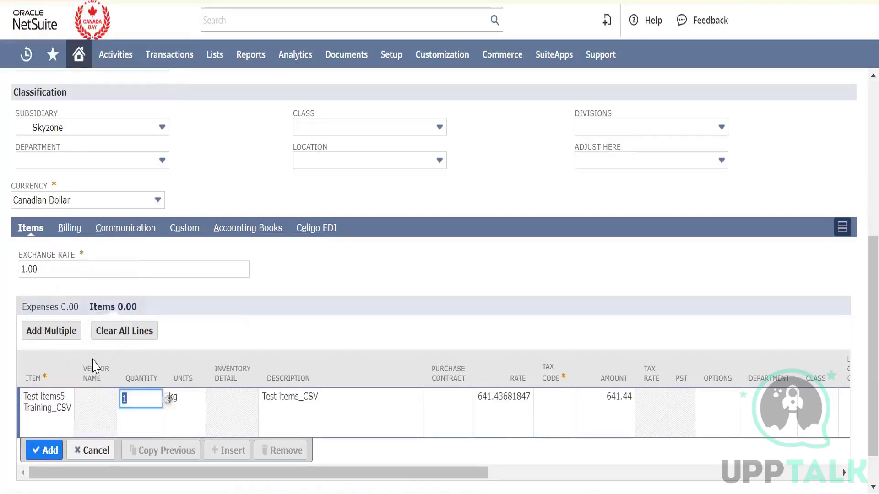
key(Tab)
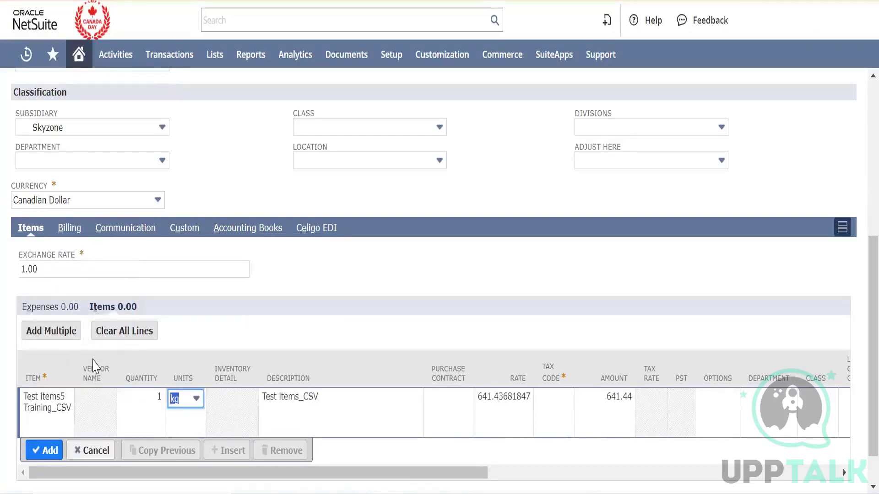
key(Tab)
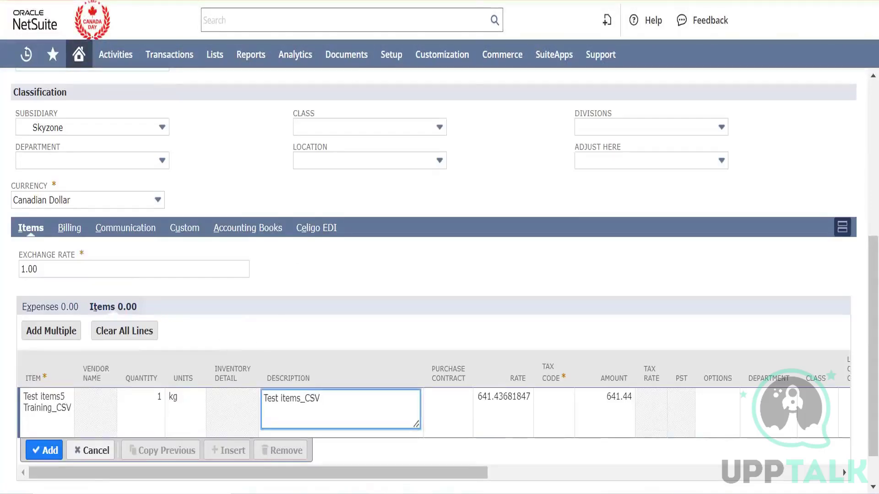
Switch to the saved purchase contract and check which item its item line contains.
click(394, 1)
scroll(204, 350, down, 5)
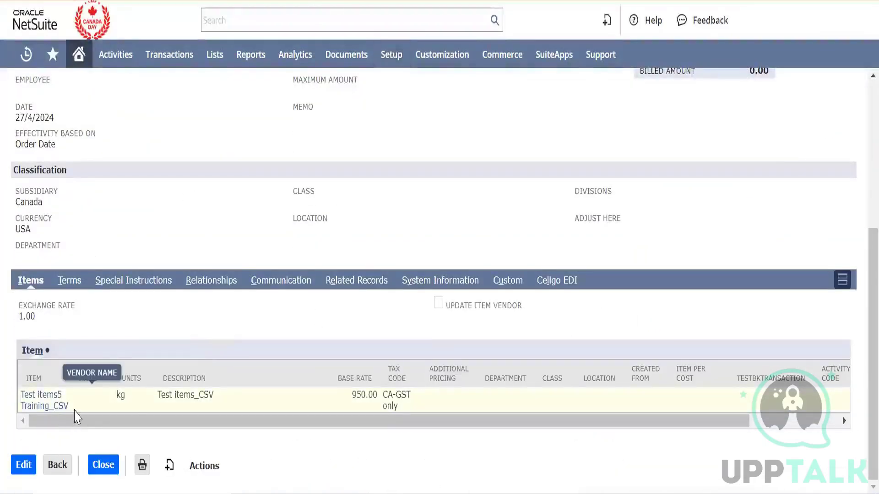
drag(76, 414, 22, 395)
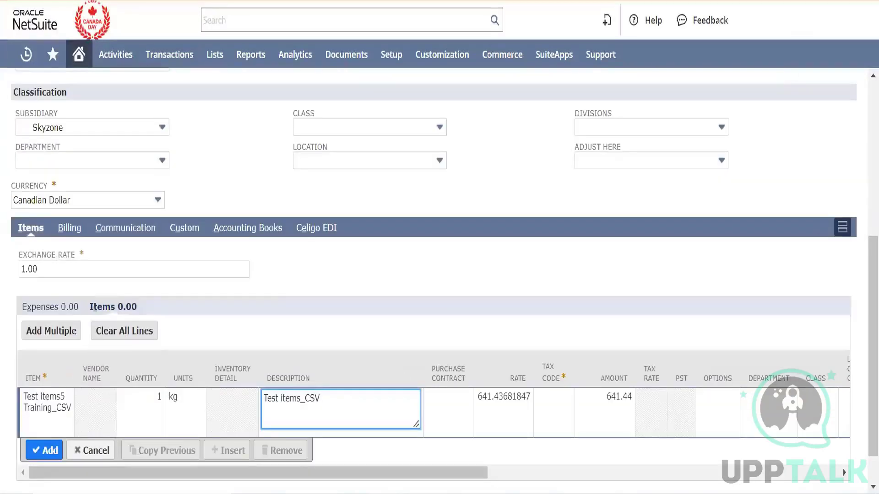
Review the purchase order line's quantity, units, description, purchase contract and rate fields up to the tax code.
click(52, 405)
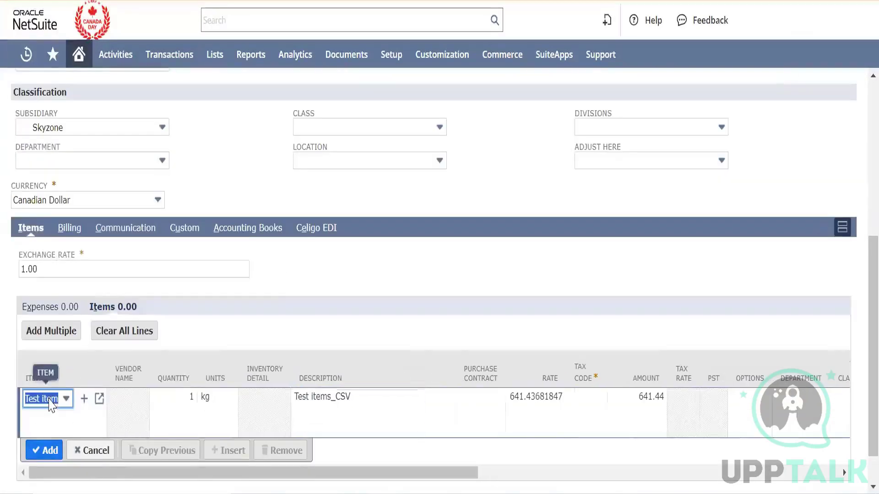
key(Tab)
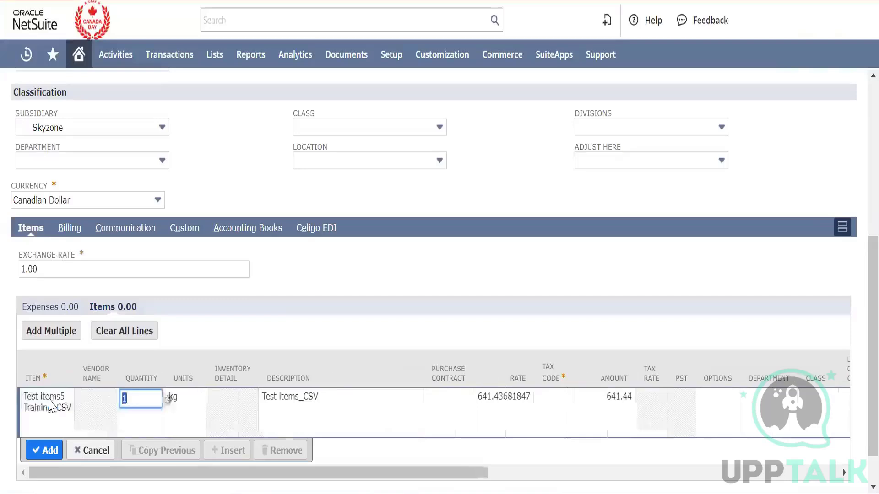
key(Tab)
key(Tab)
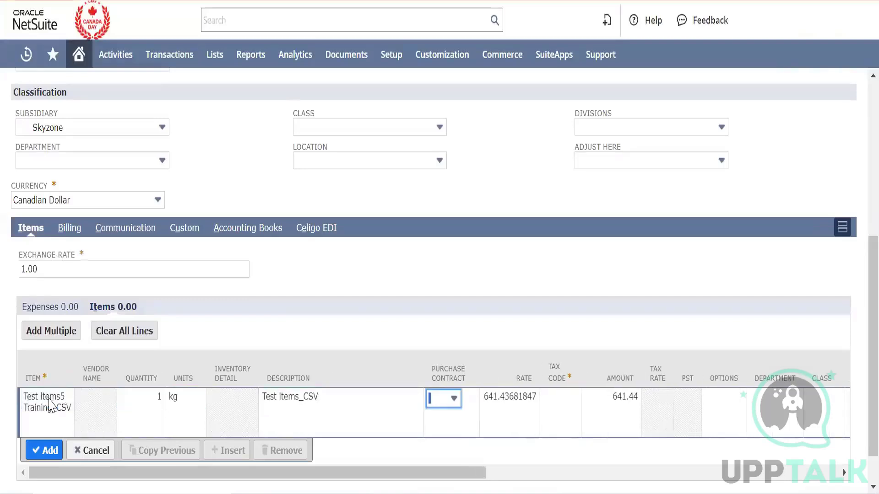
key(Tab)
key(Tab)
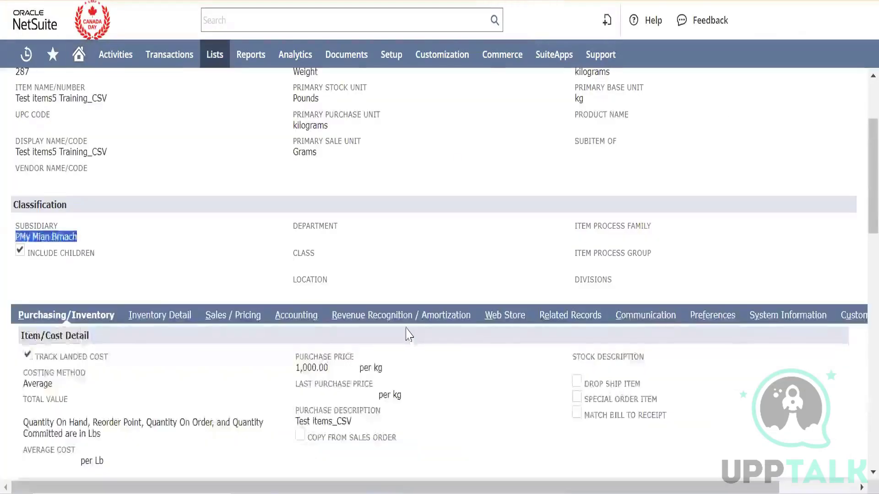
Examine the Test items5 Training_CSV inventory item record in view and edit mode, checking purchase price, inventory management and costing method.
scroll(410, 389, down, 7)
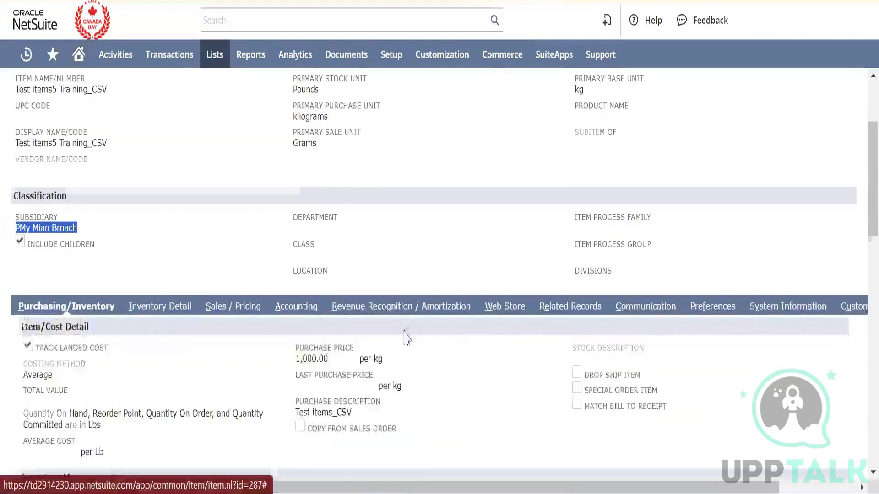
scroll(410, 399, up, 10)
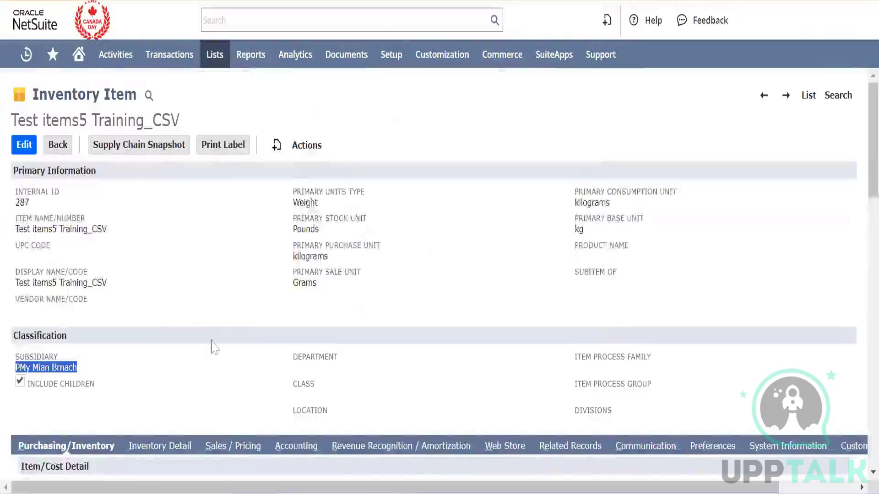
scroll(212, 346, down, 10)
scroll(214, 347, up, 7)
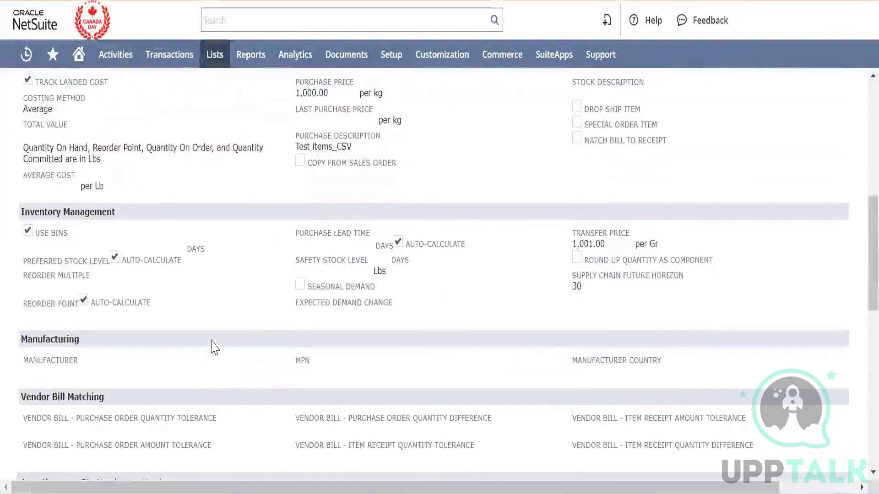
scroll(215, 348, up, 4)
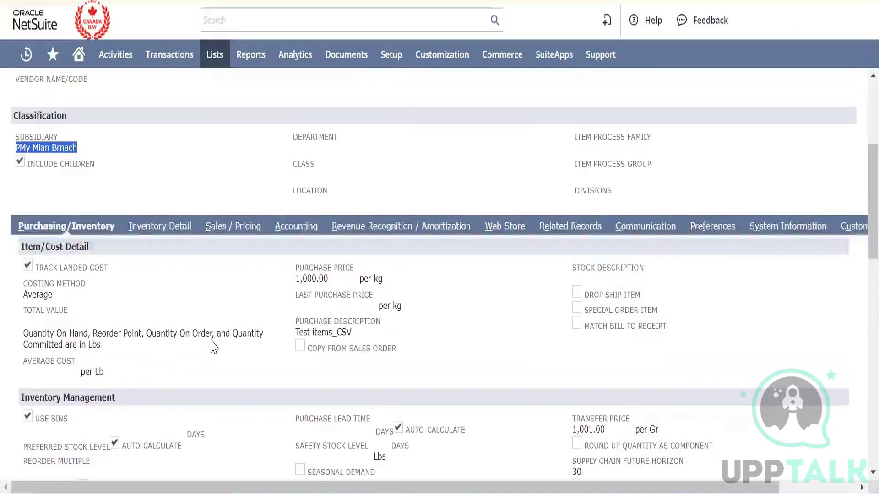
scroll(168, 302, up, 5)
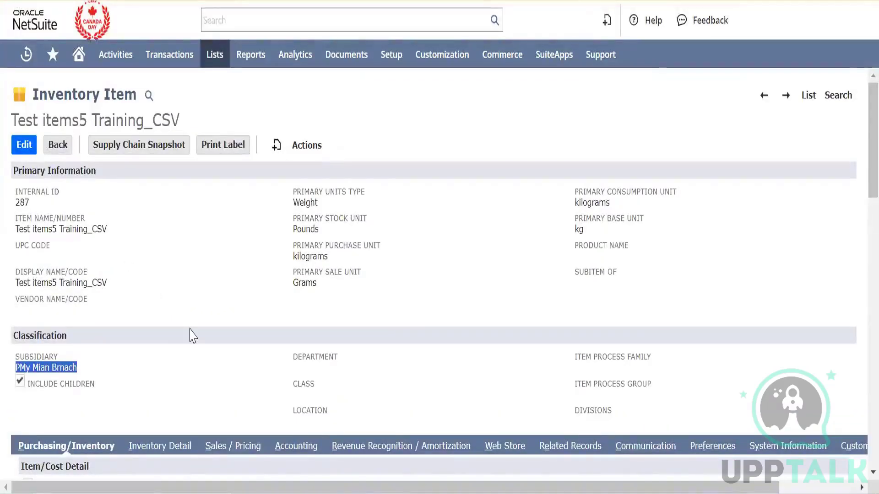
scroll(188, 327, down, 4)
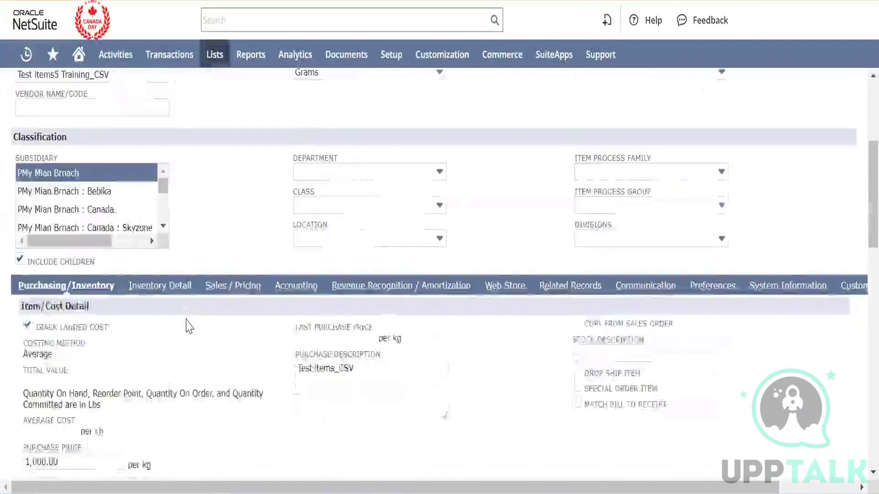
scroll(188, 327, down, 1)
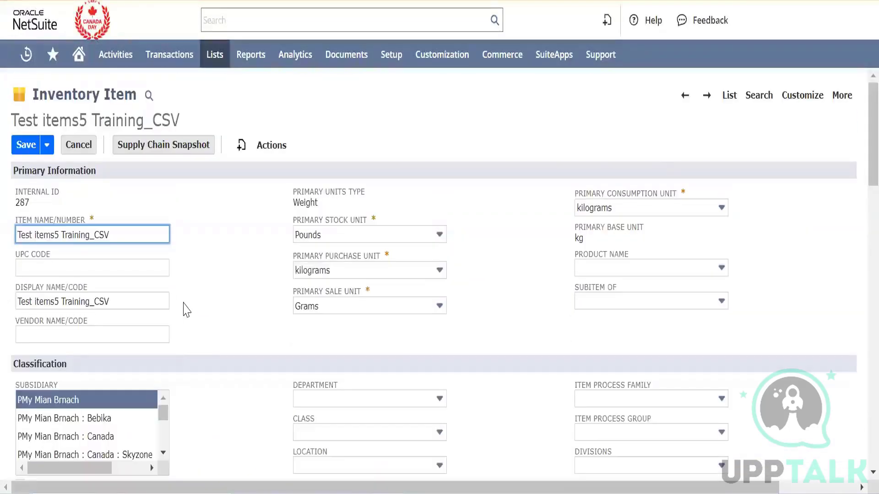
scroll(185, 308, down, 10)
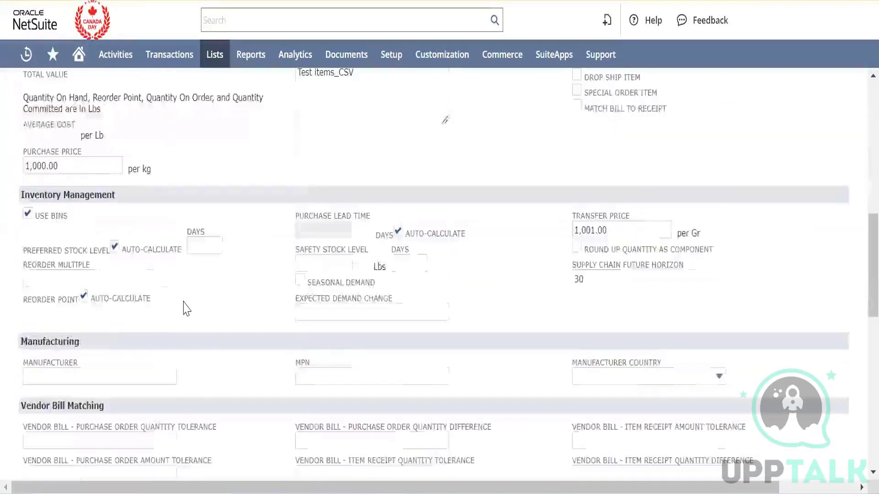
scroll(134, 306, up, 2)
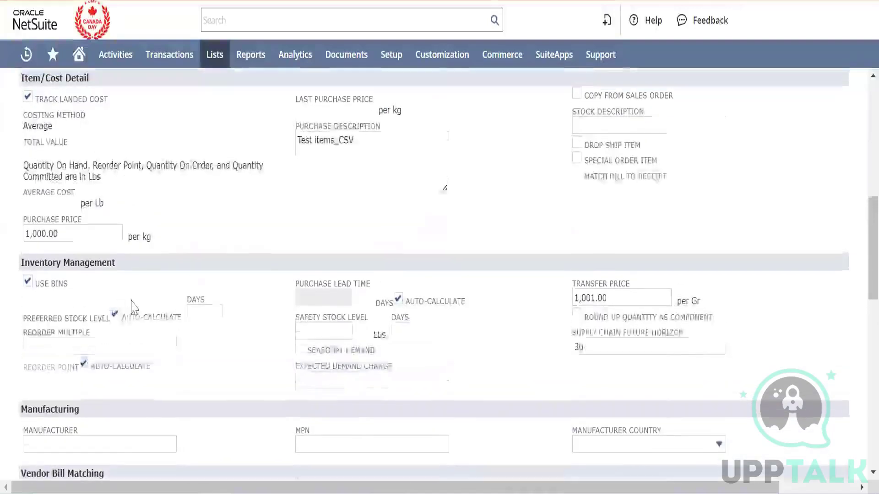
double_click(45, 128)
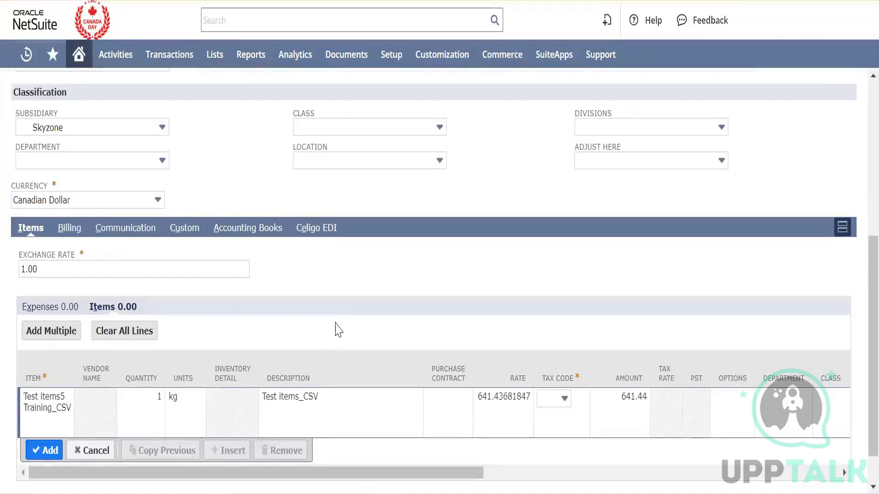
Change the purchase order's vendor to Advent Global Solutions and link it to Purchase Contract #2.
scroll(339, 330, up, 5)
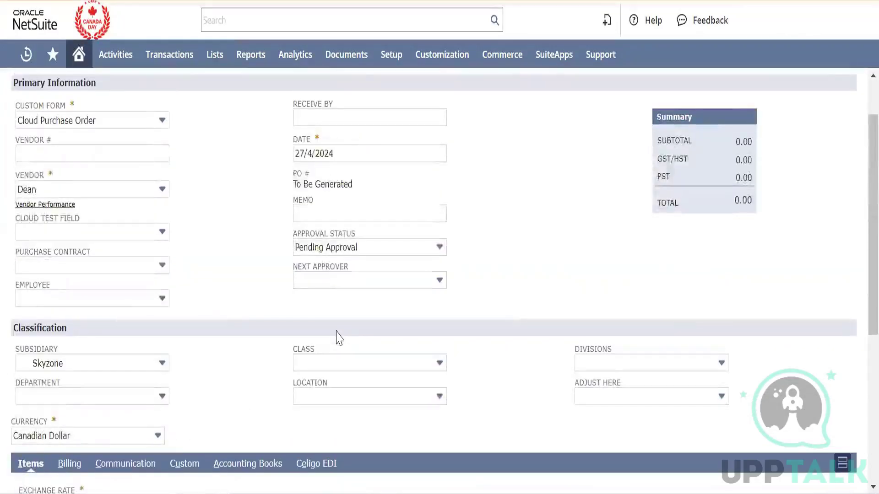
click(118, 267)
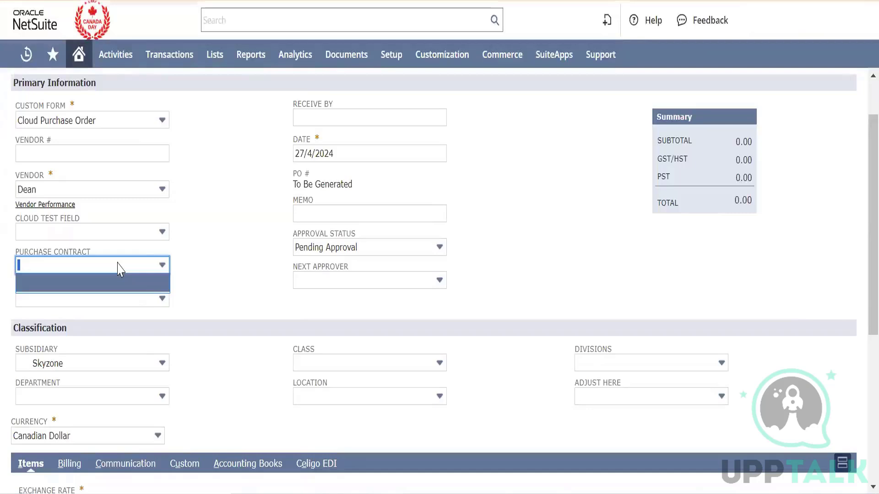
click(161, 189)
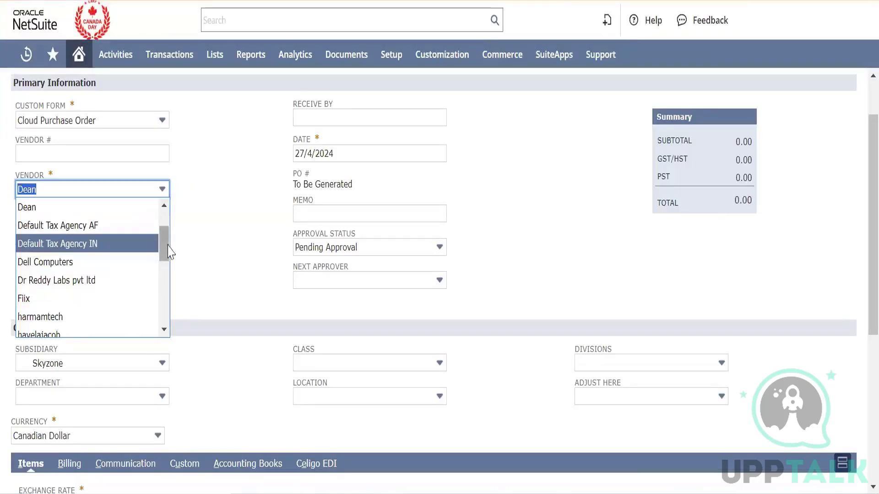
drag(164, 250, 169, 224)
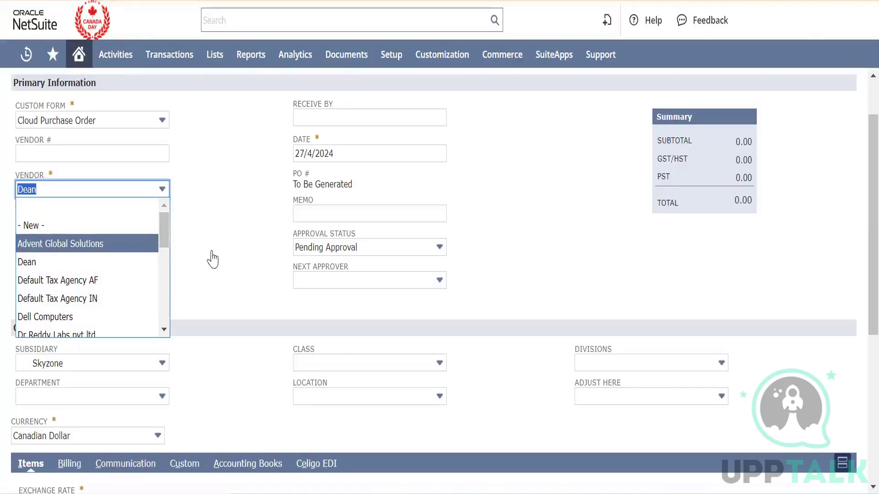
click(102, 248)
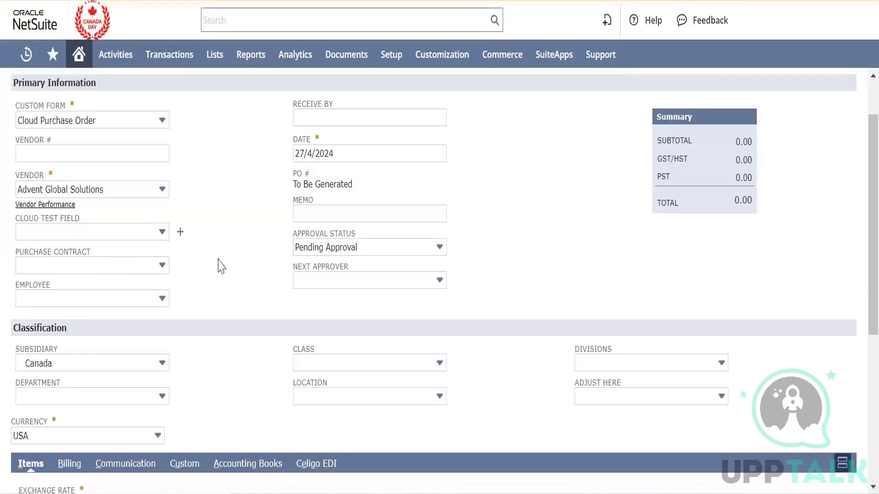
click(143, 270)
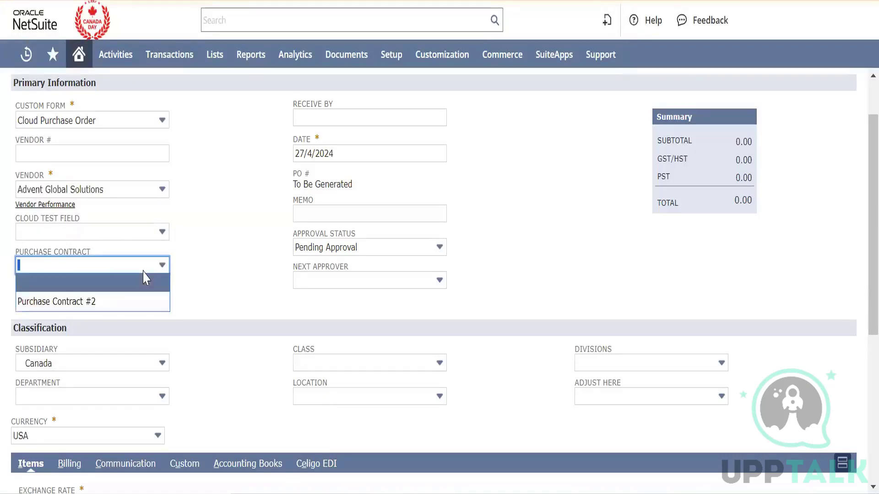
click(110, 302)
Select Test items5 Training_CSV as the item on the purchase order's first item line.
scroll(234, 296, down, 1)
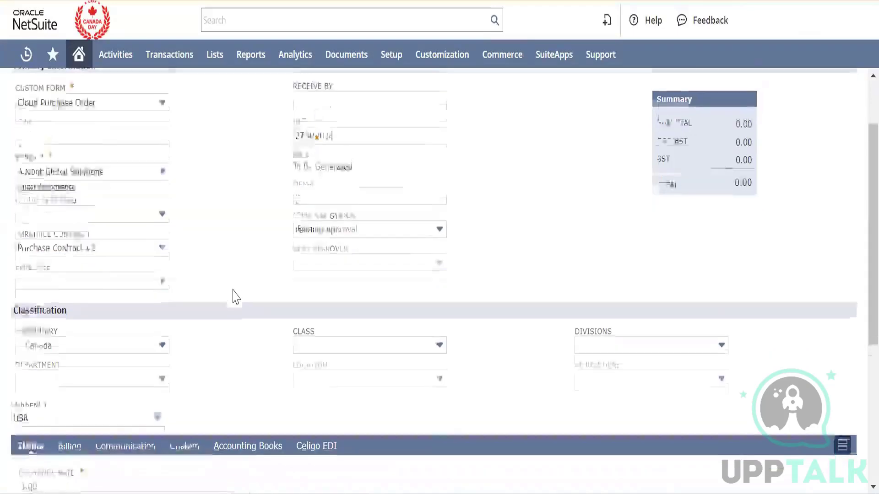
scroll(234, 296, down, 2)
scroll(233, 296, down, 5)
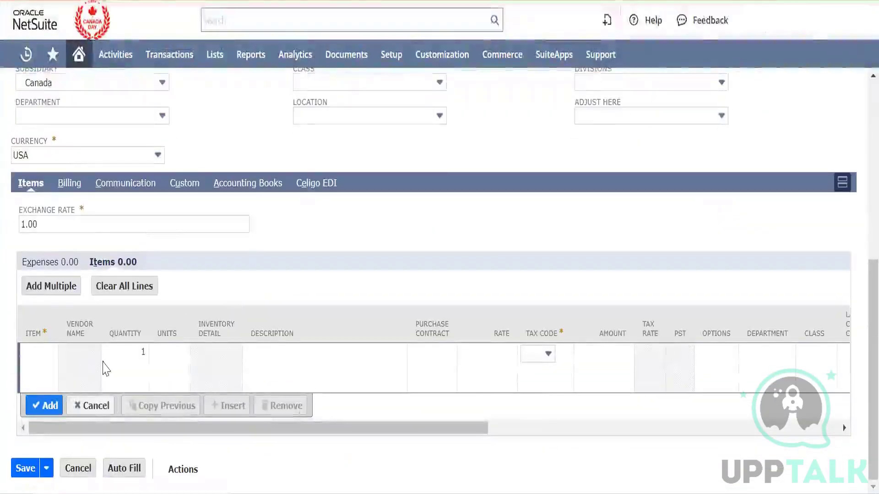
click(104, 270)
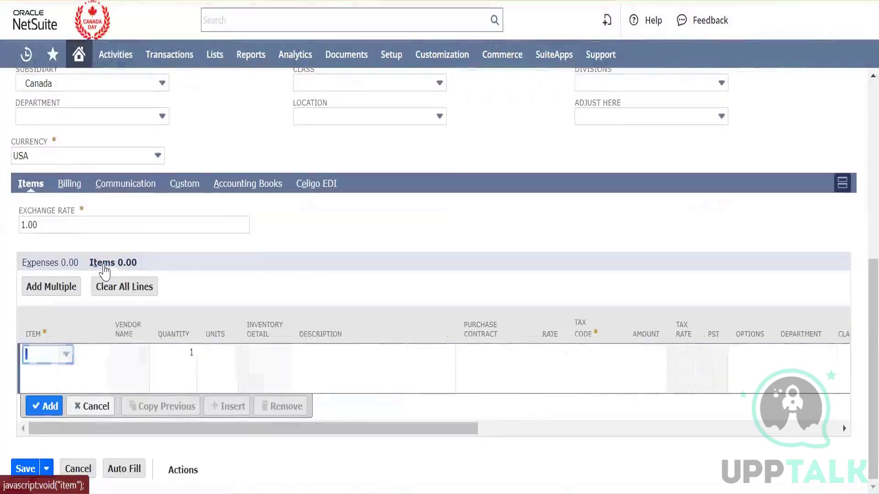
click(66, 354)
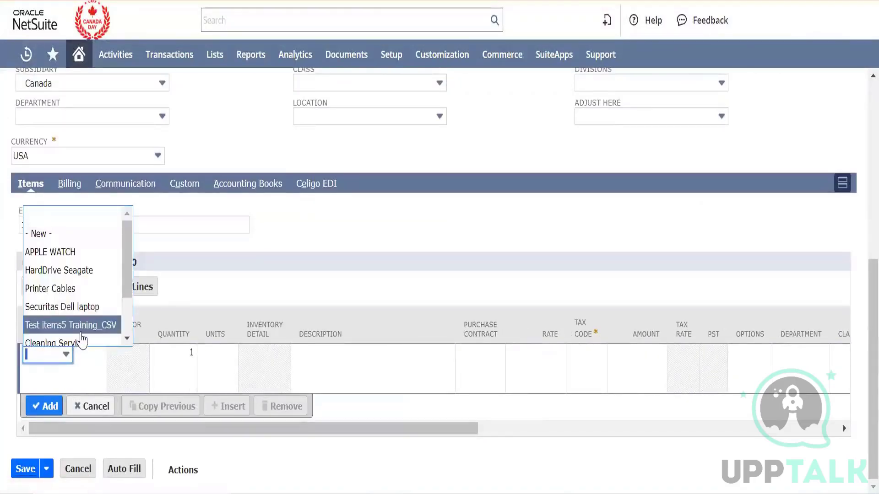
scroll(81, 341, down, 1)
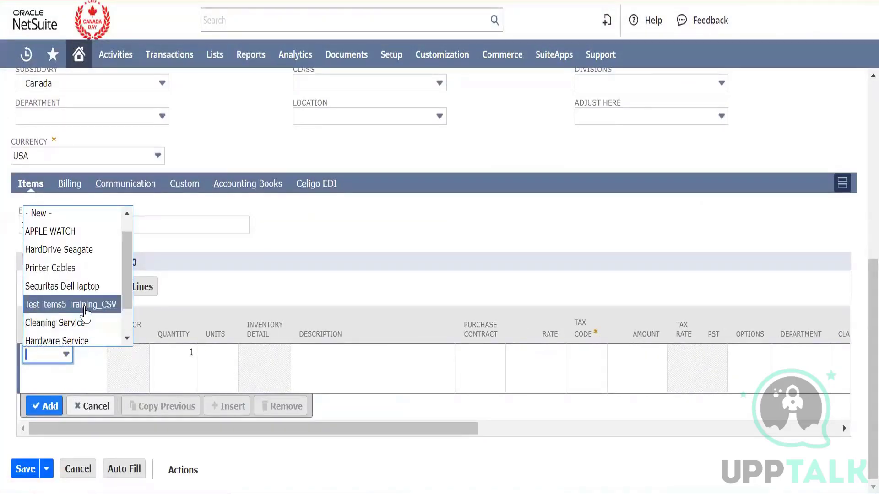
click(85, 305)
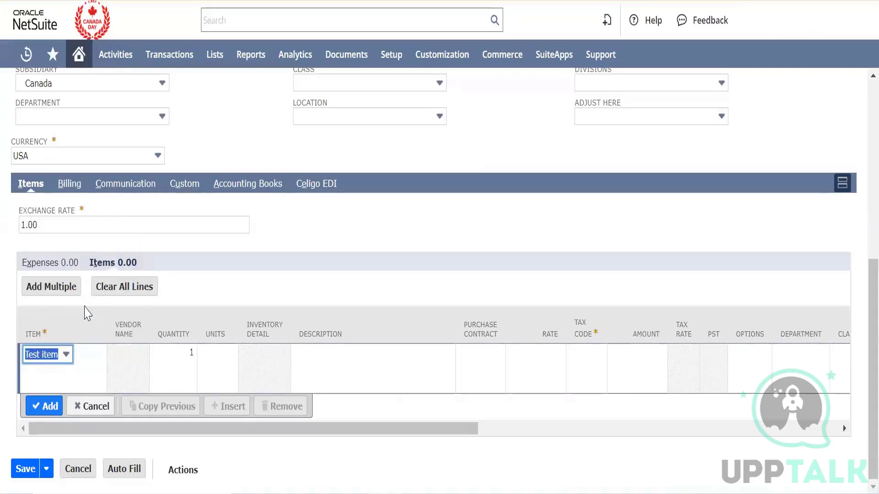
key(Tab)
key(Tab)
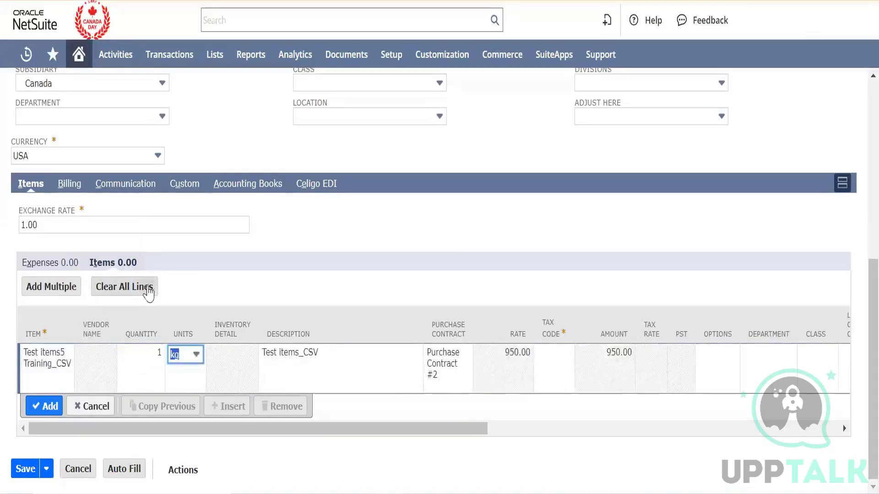
Set the item line's tax code to CA-GST only, check its remaining columns and add the line to the purchase order.
click(512, 351)
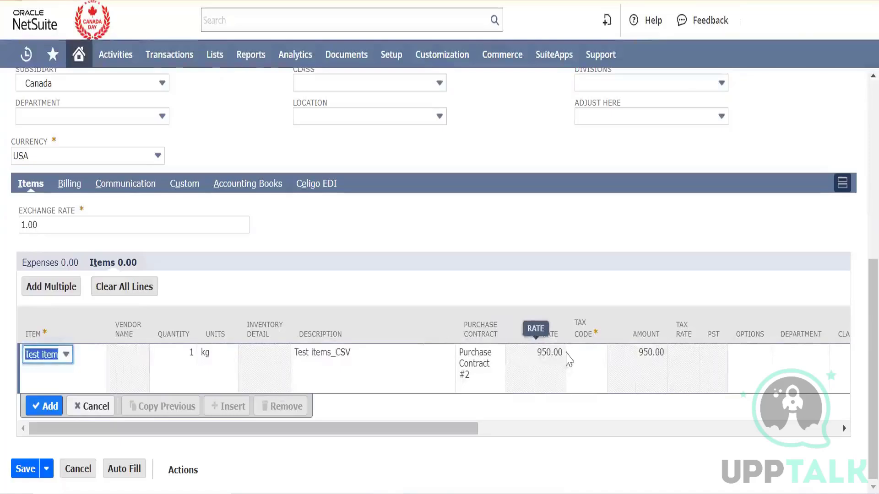
click(583, 363)
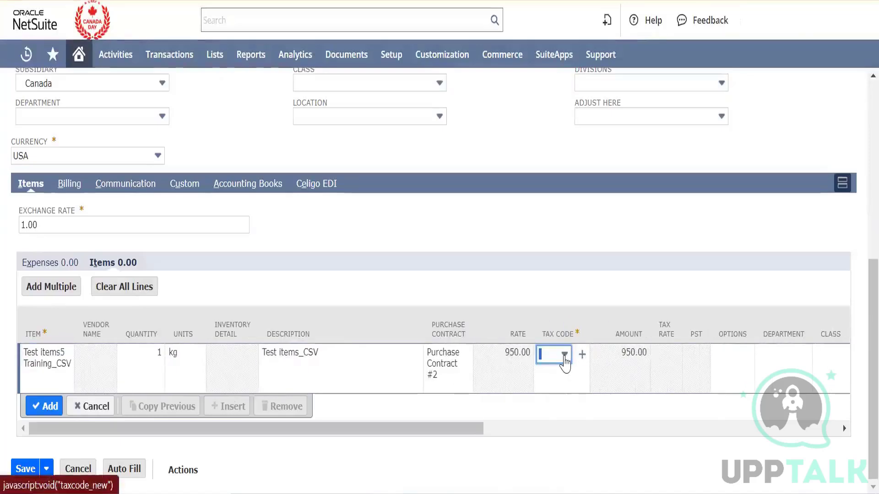
click(565, 357)
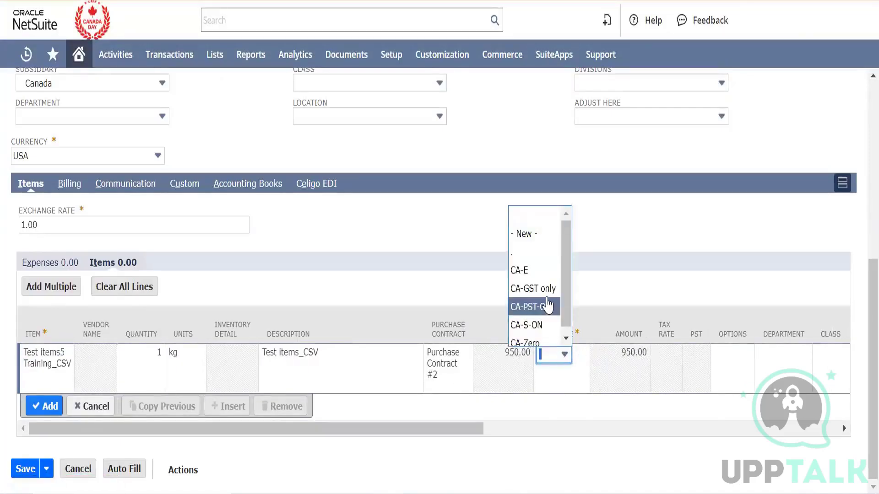
click(547, 290)
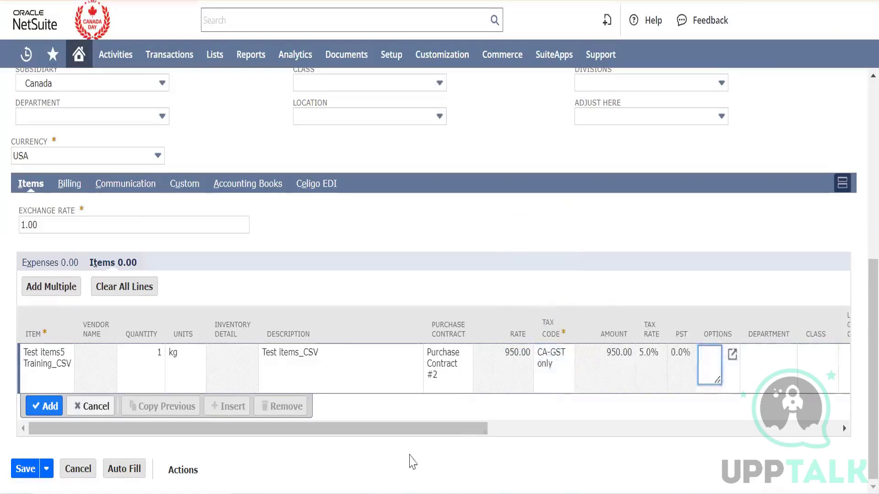
drag(441, 375, 428, 358)
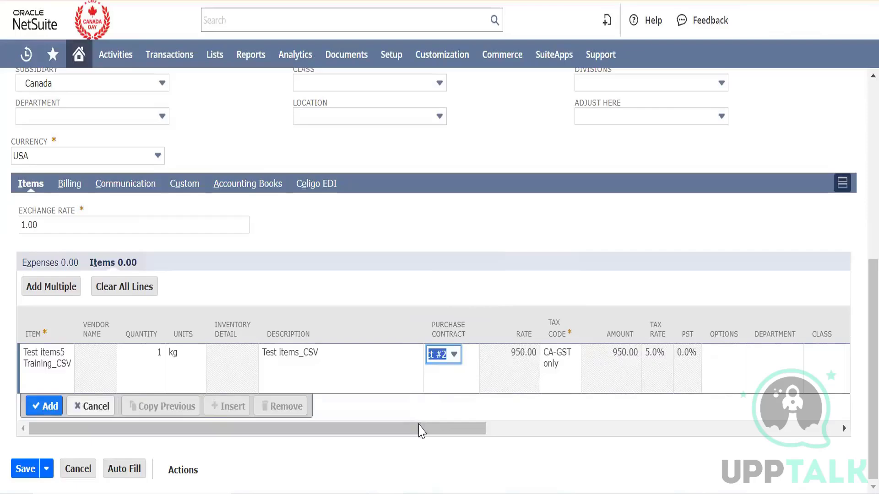
drag(418, 425, 813, 489)
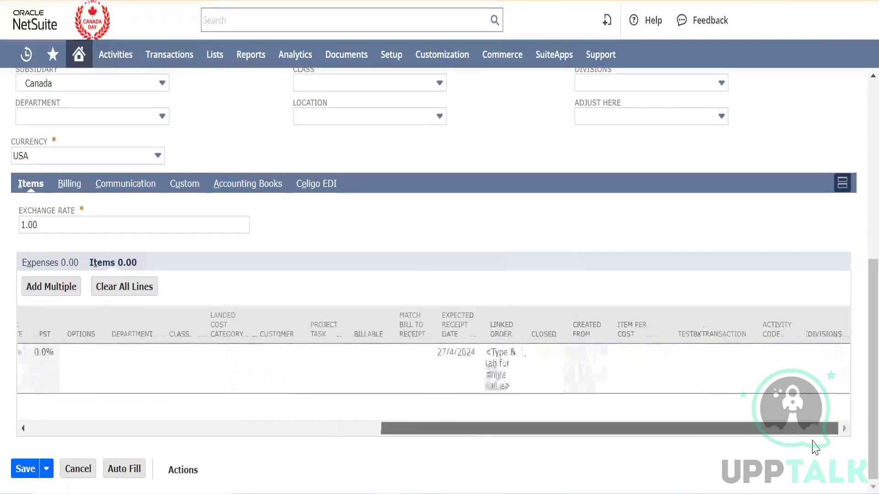
drag(430, 428, 77, 428)
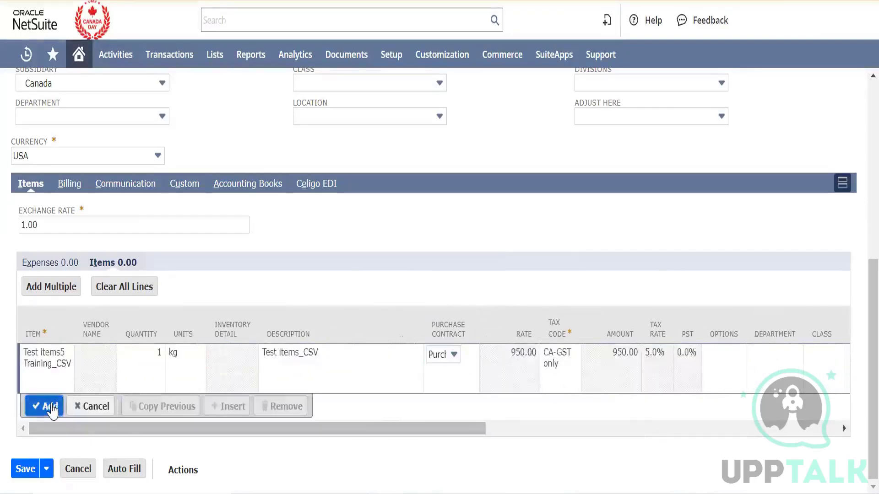
click(45, 407)
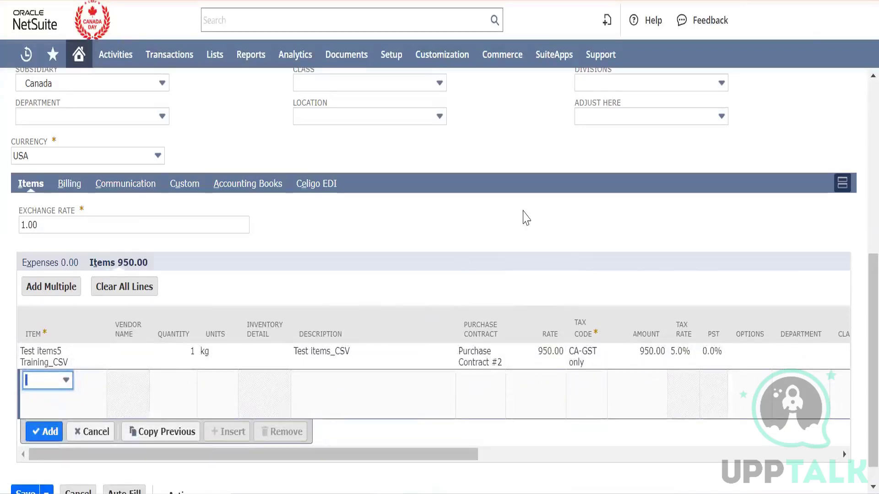
Set the purchase order's Cloud Test Field to Kgs in the primary information.
drag(872, 352, 857, 197)
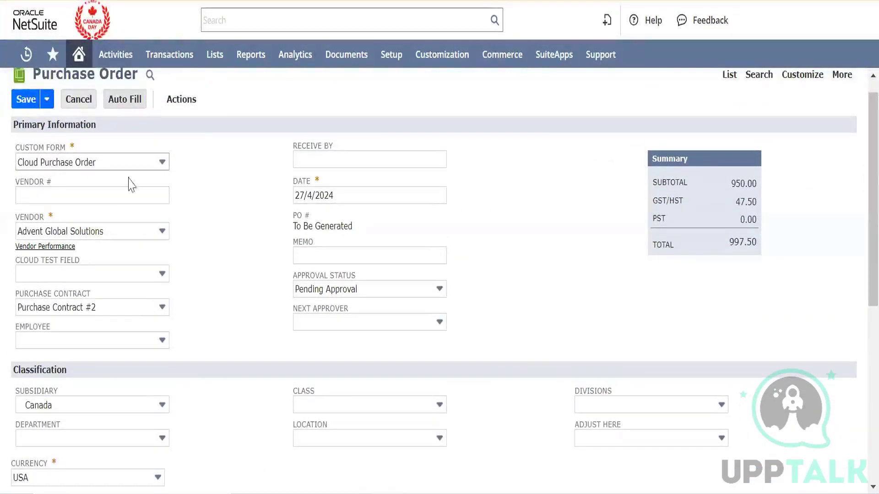
click(108, 280)
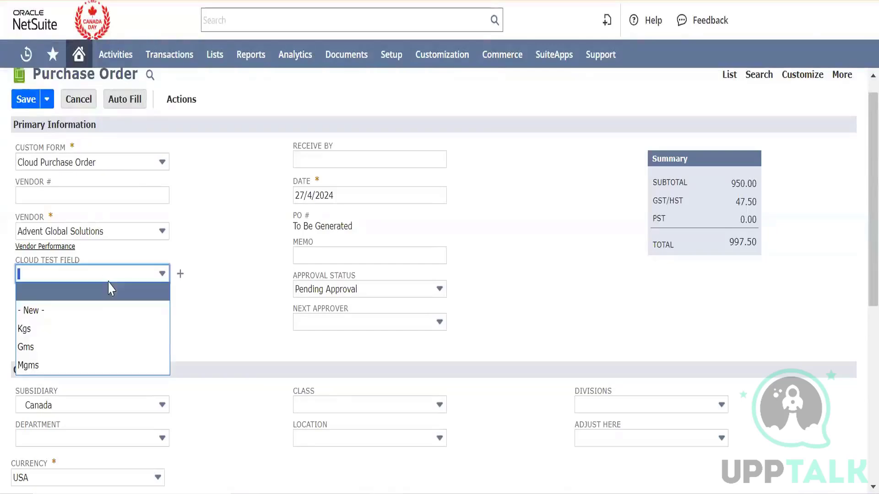
click(86, 328)
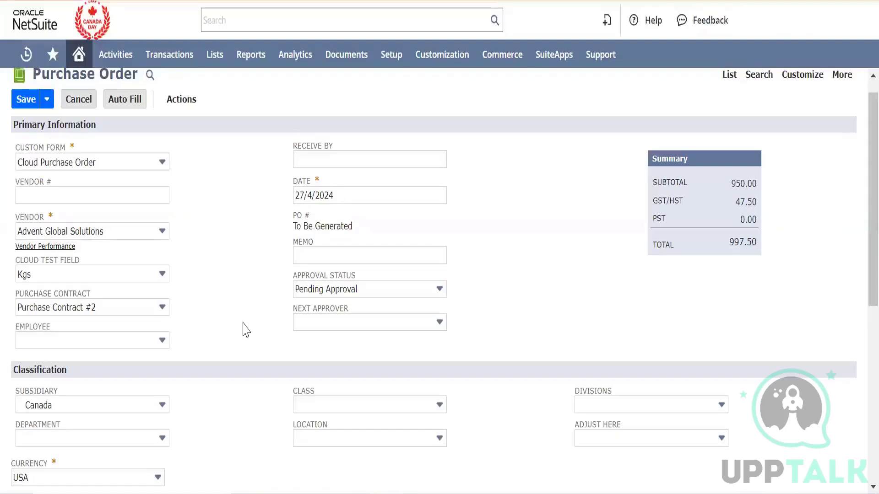
Review the Employee field's available choices and read its field help.
click(152, 344)
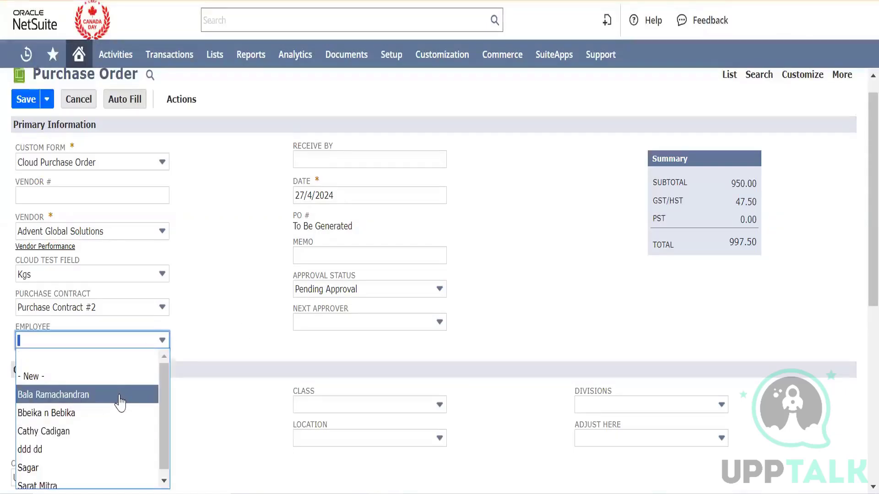
click(268, 303)
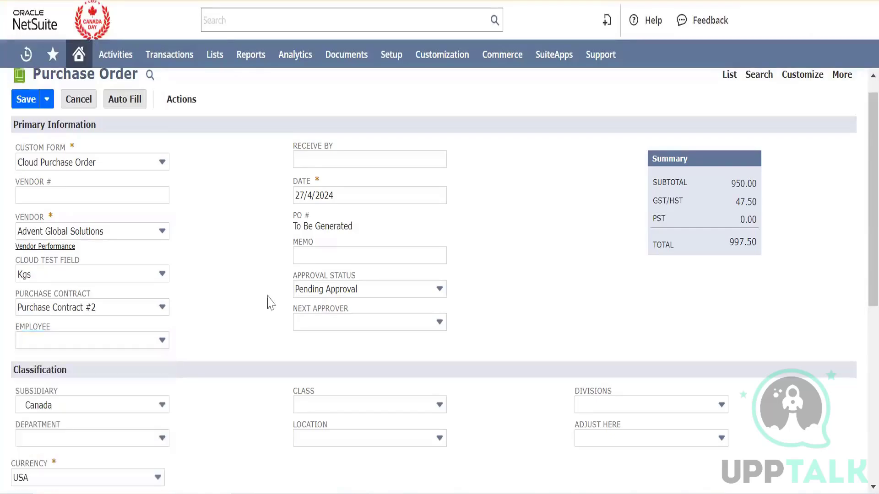
click(42, 330)
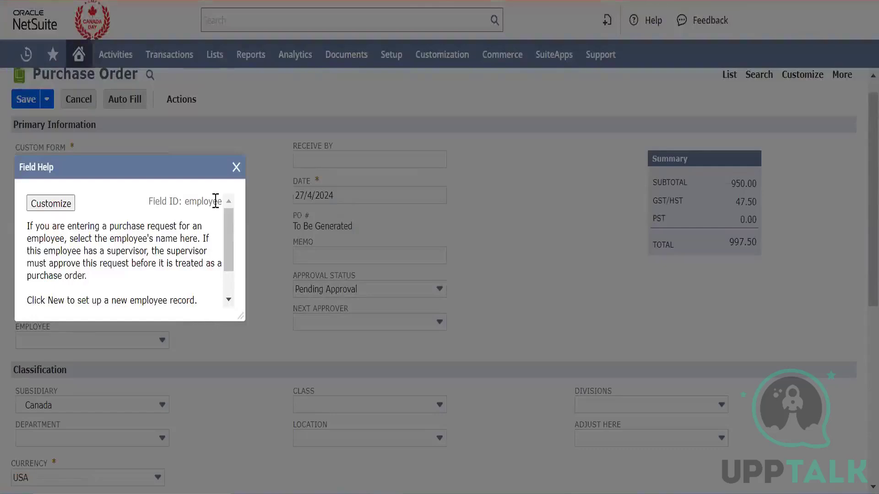
click(235, 167)
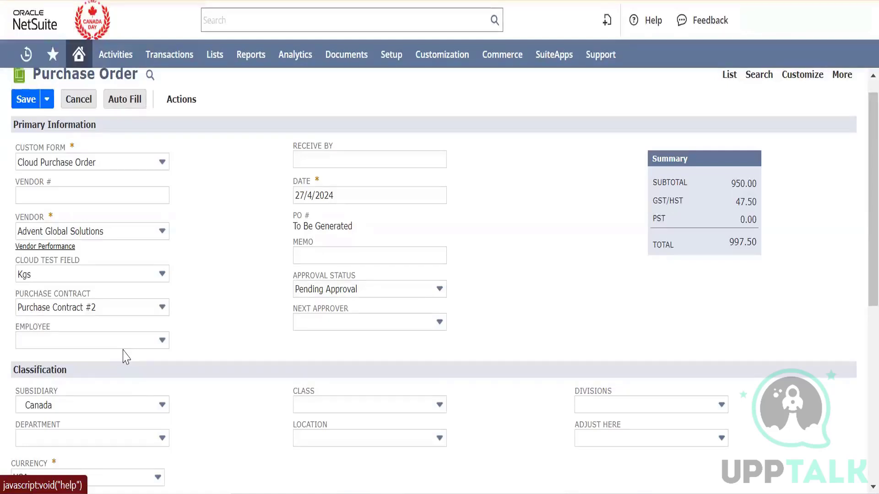
mouse_move(126, 345)
Enter the memo "Cloud test PO" on the purchase order and check the approval status choices.
click(320, 256)
text(q)
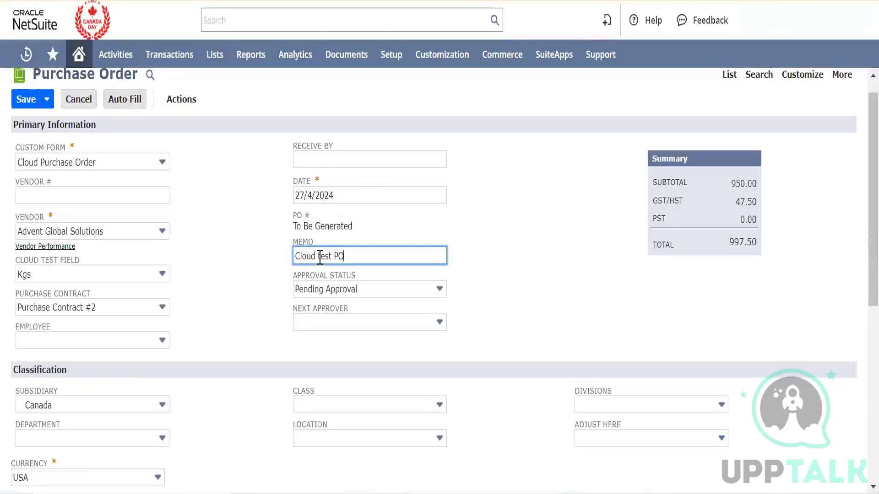
key(Tab)
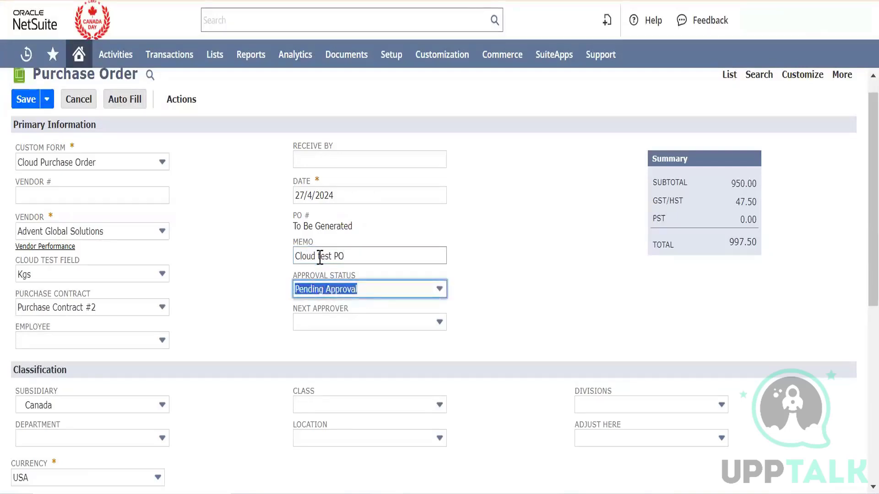
click(384, 298)
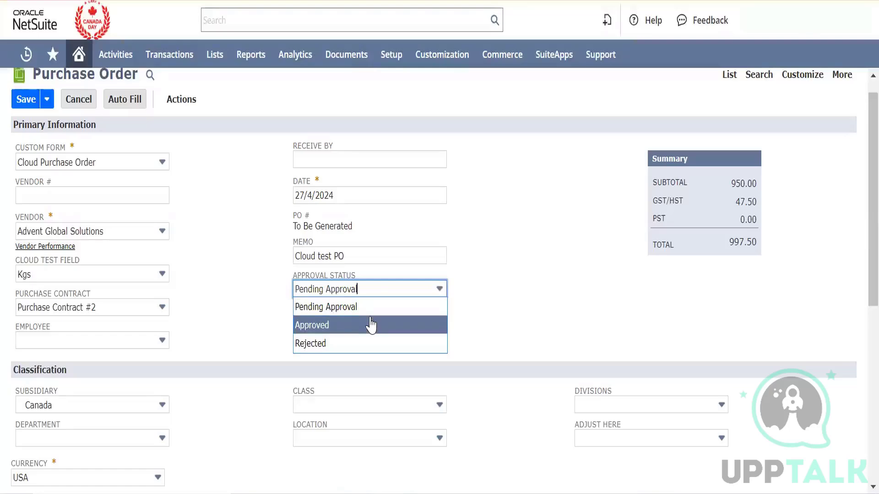
click(497, 316)
Set the purchase order's location in the Classification section to Cloud Location.
scroll(498, 311, down, 2)
scroll(498, 312, up, 3)
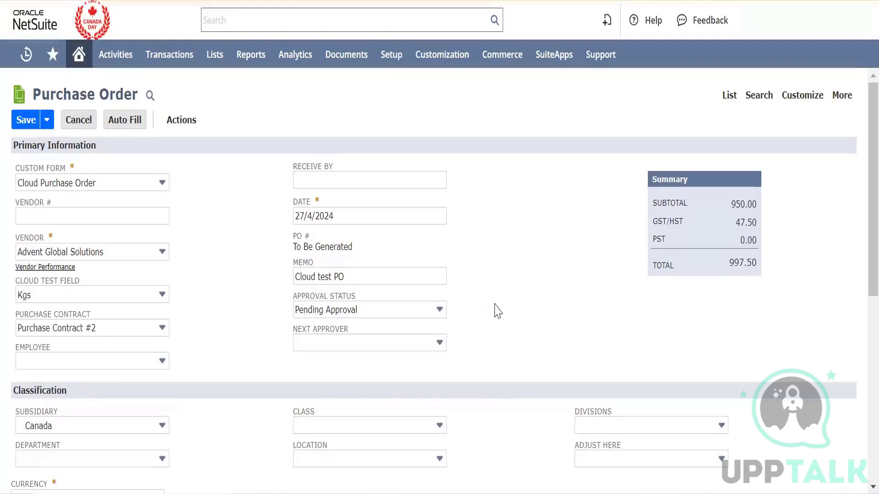
scroll(497, 311, down, 3)
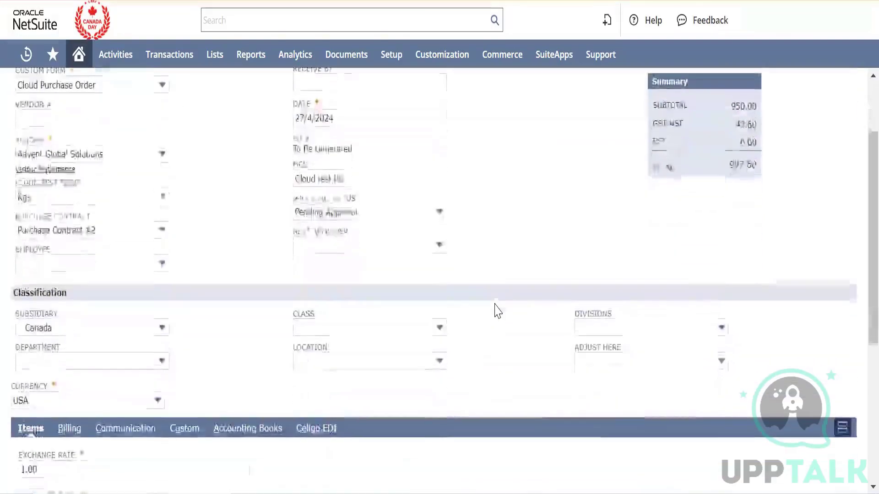
scroll(496, 309, down, 5)
scroll(496, 310, up, 3)
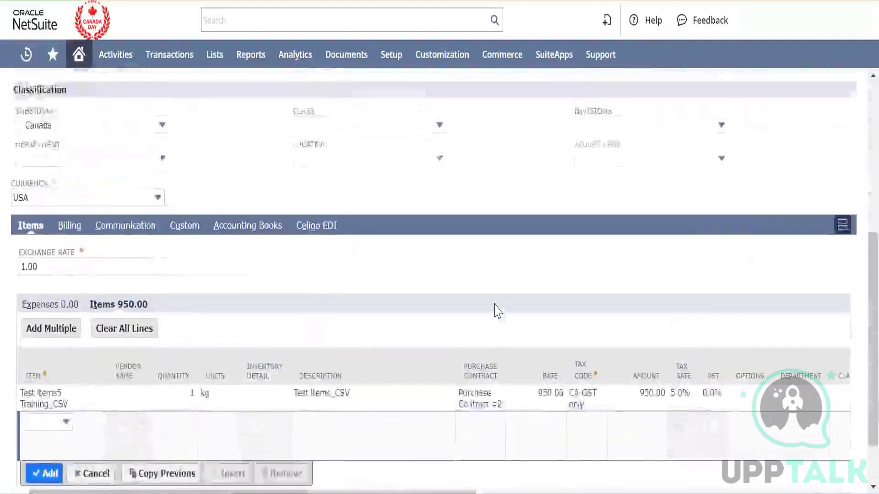
click(342, 219)
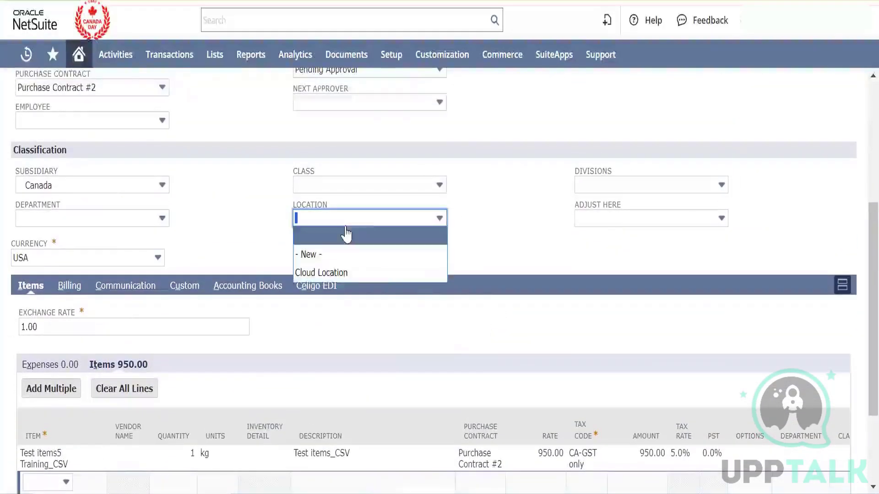
click(346, 274)
click(239, 244)
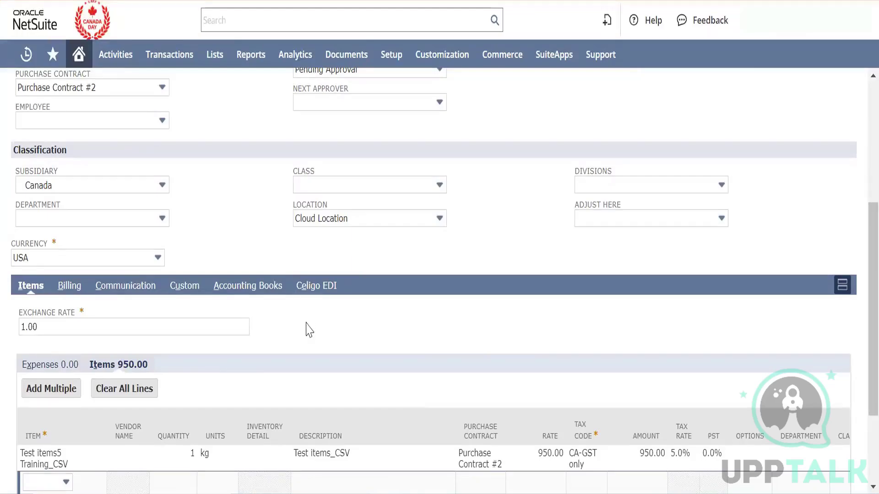
Start an expense line with the Advances Paid account and an amount of 500.
scroll(306, 323, down, 3)
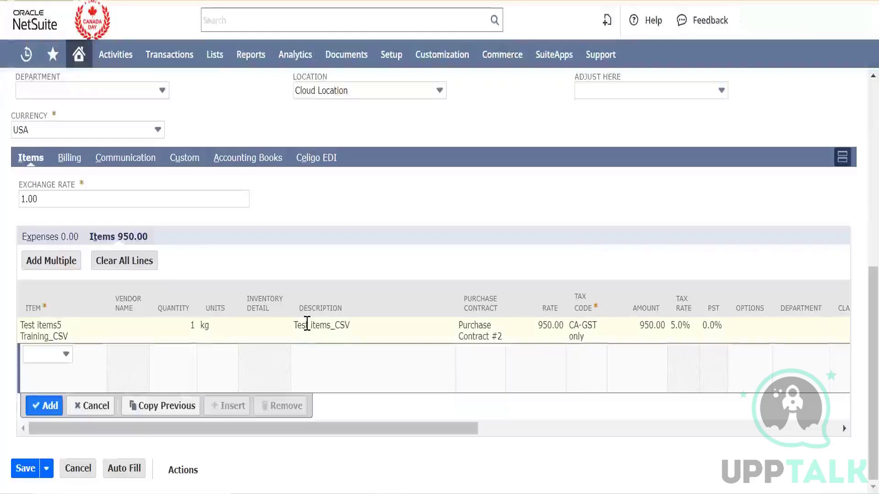
scroll(307, 323, up, 2)
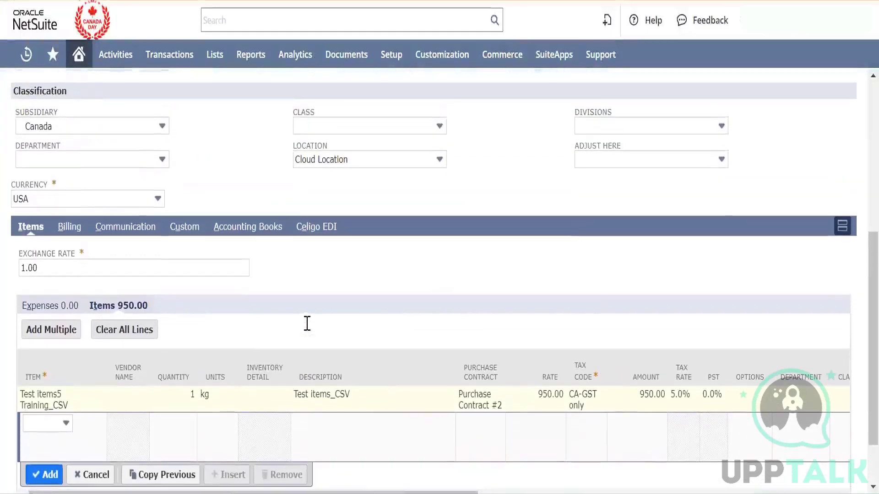
click(53, 306)
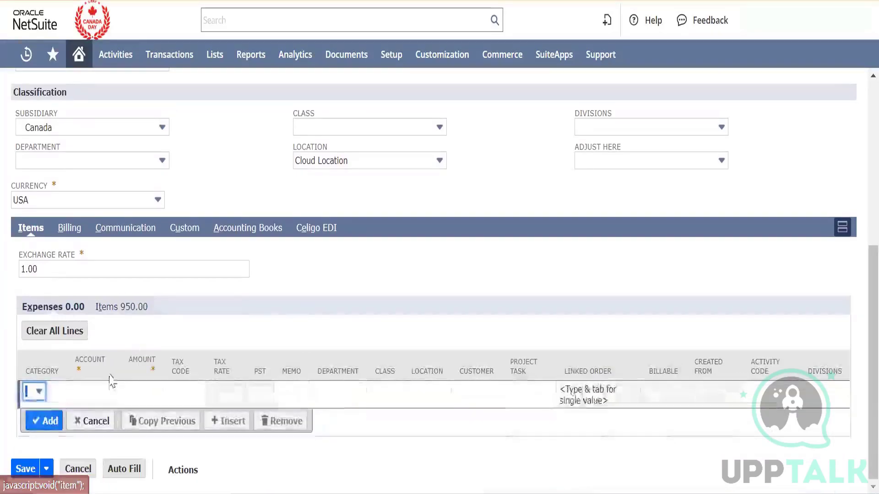
click(106, 395)
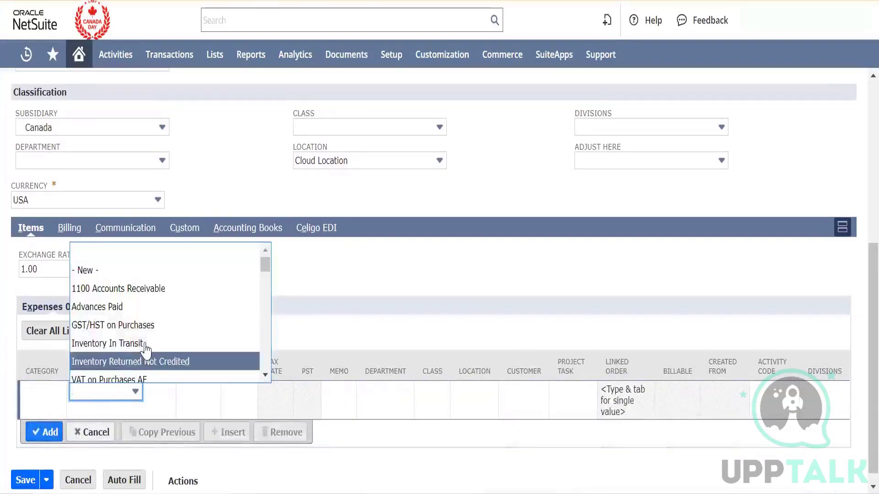
click(159, 314)
key(Tab)
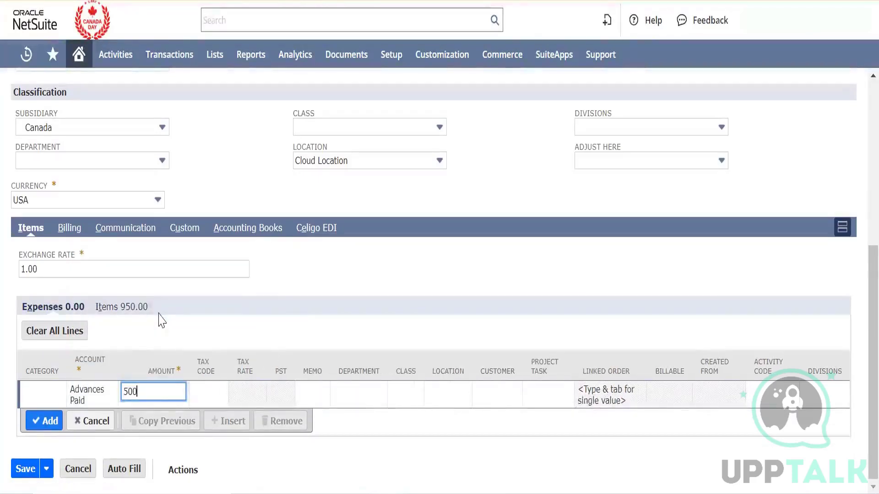
text(500)
key(Tab)
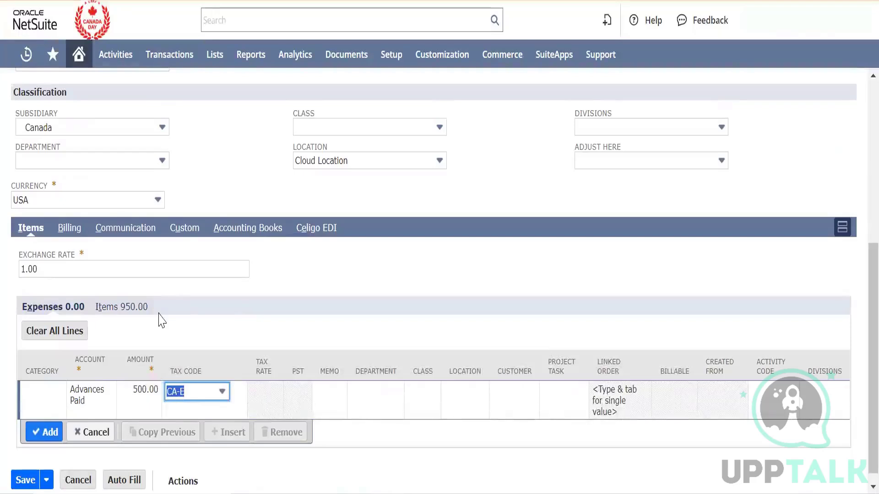
key(Tab)
key(Tab)
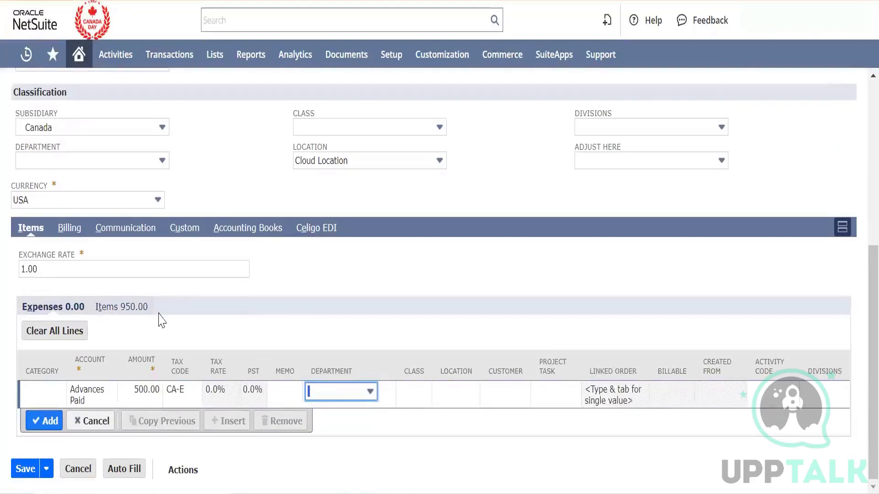
Set the expense line's location to Cloud Location and its class to British Pound, and check the department choices.
click(475, 393)
click(459, 391)
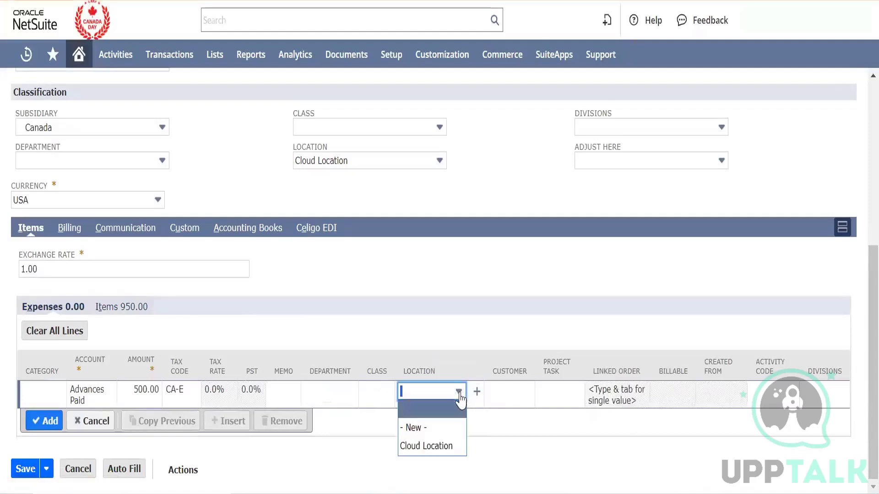
click(441, 447)
click(375, 397)
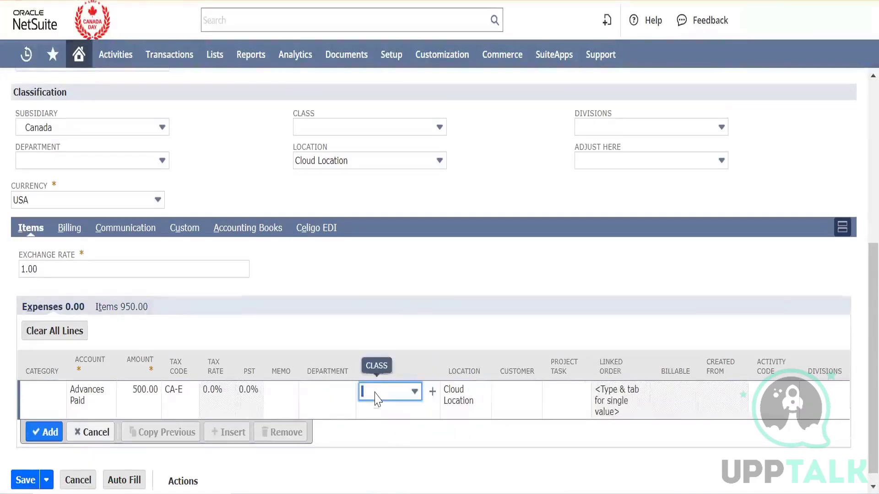
click(376, 398)
click(339, 402)
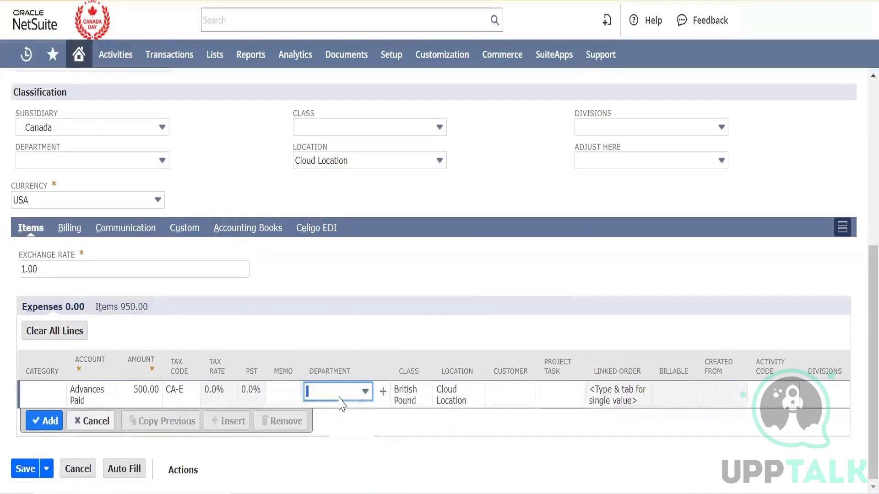
click(339, 397)
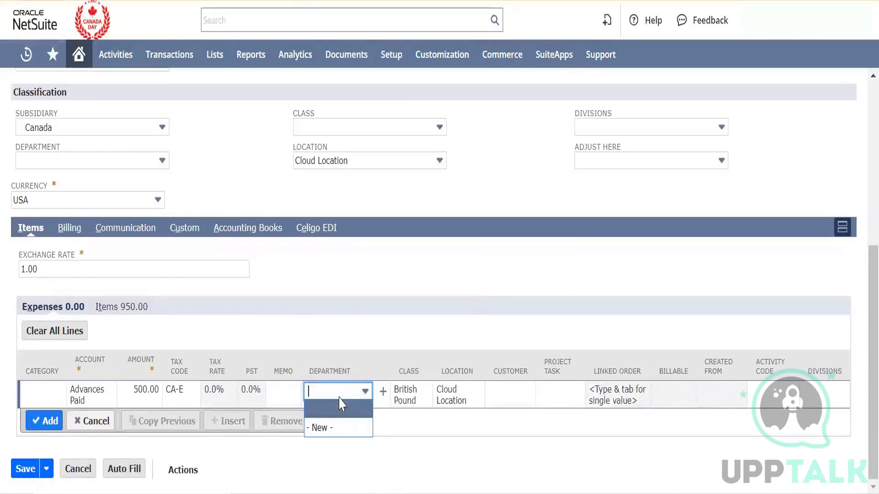
click(418, 477)
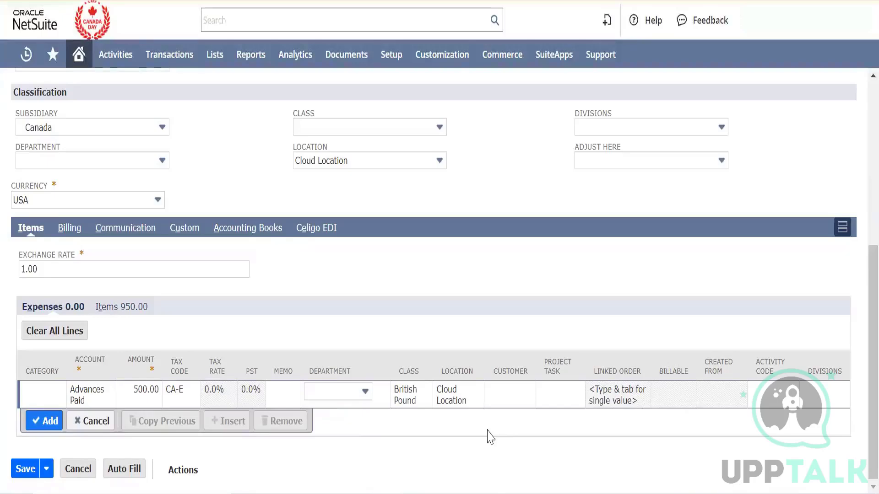
Assign the customer Engee Entr to the expense line and check the available project tasks.
click(516, 395)
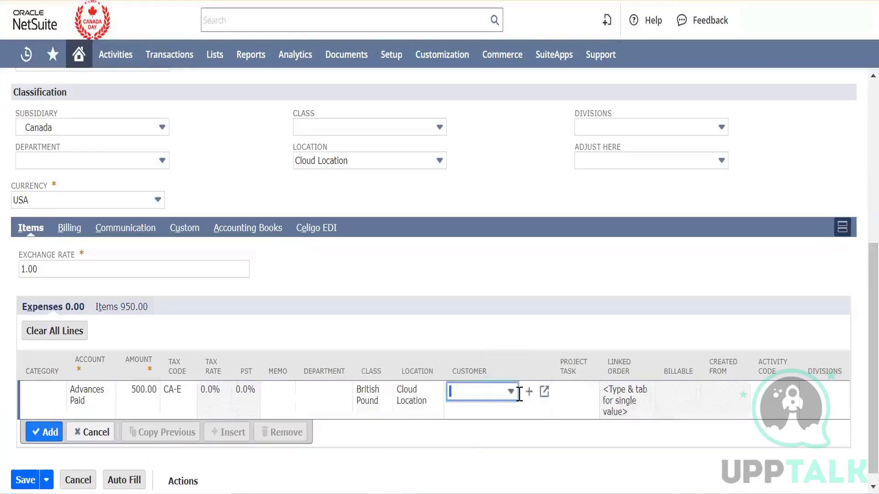
click(512, 393)
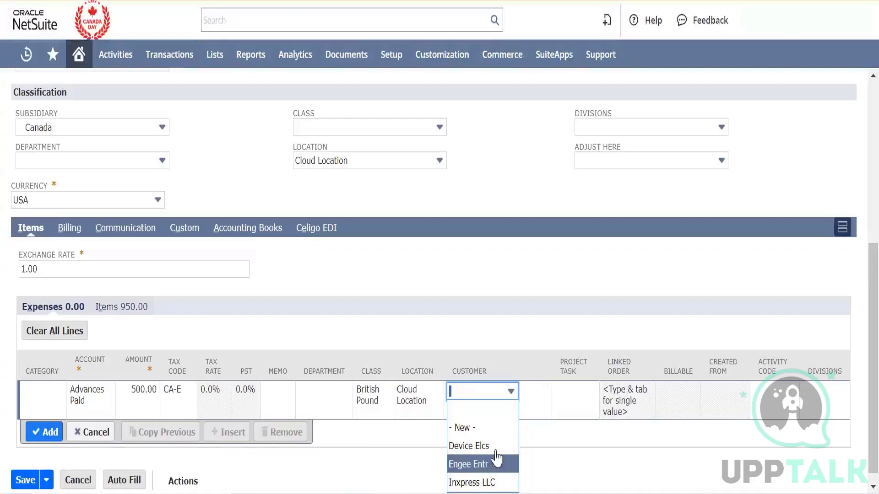
click(605, 421)
click(565, 401)
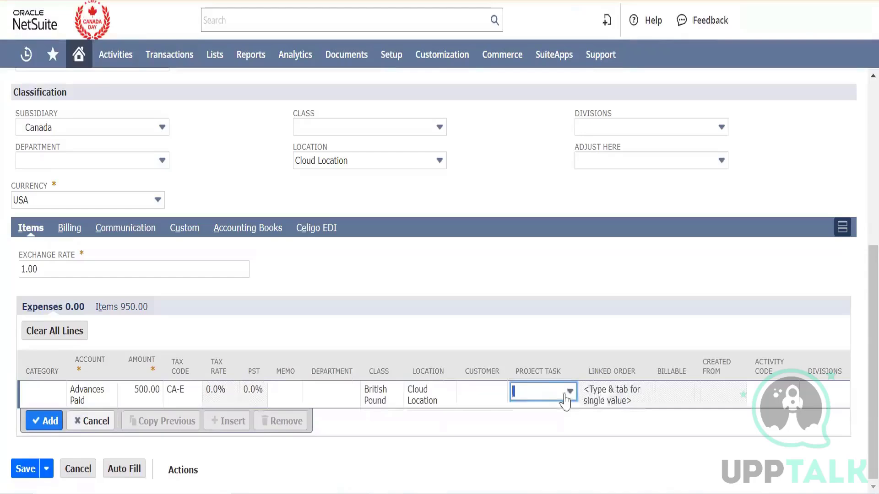
click(497, 395)
click(476, 465)
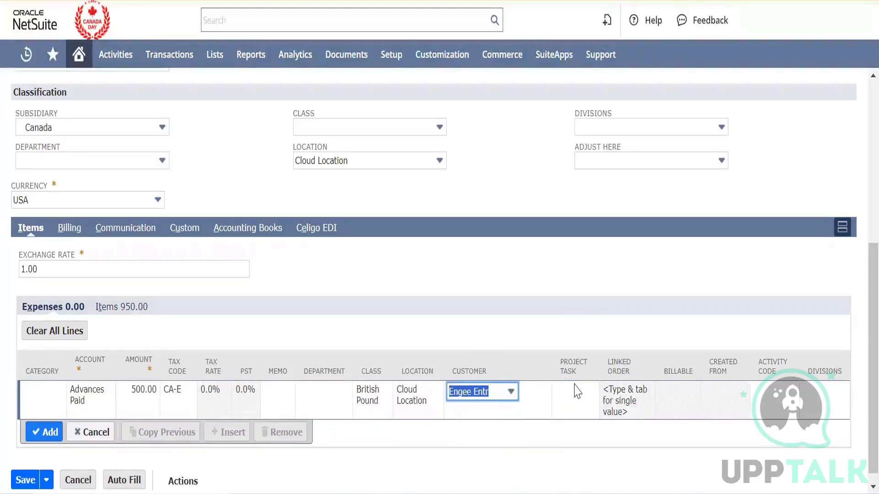
click(574, 392)
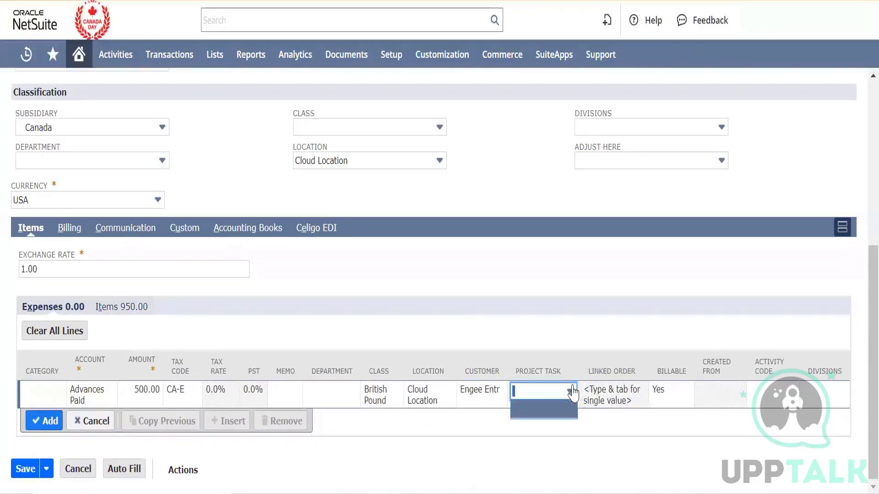
click(453, 461)
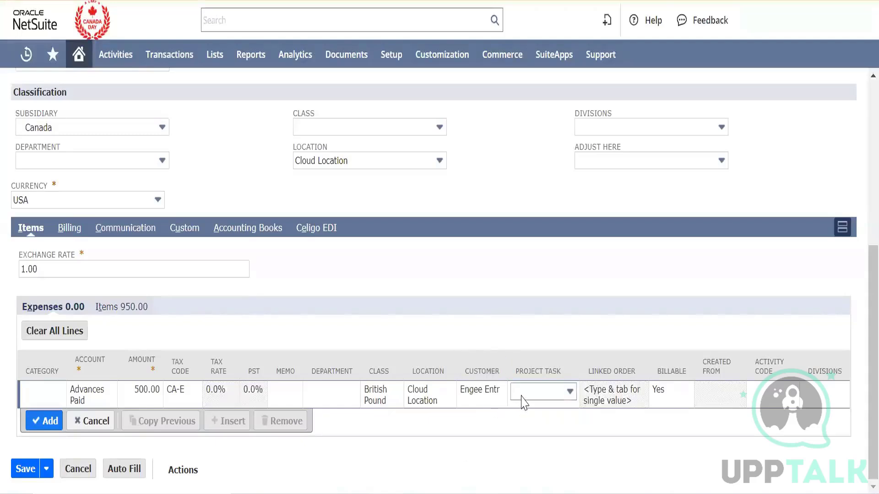
Change the expense line's customer to Device Elcs and check its Billable setting.
click(486, 396)
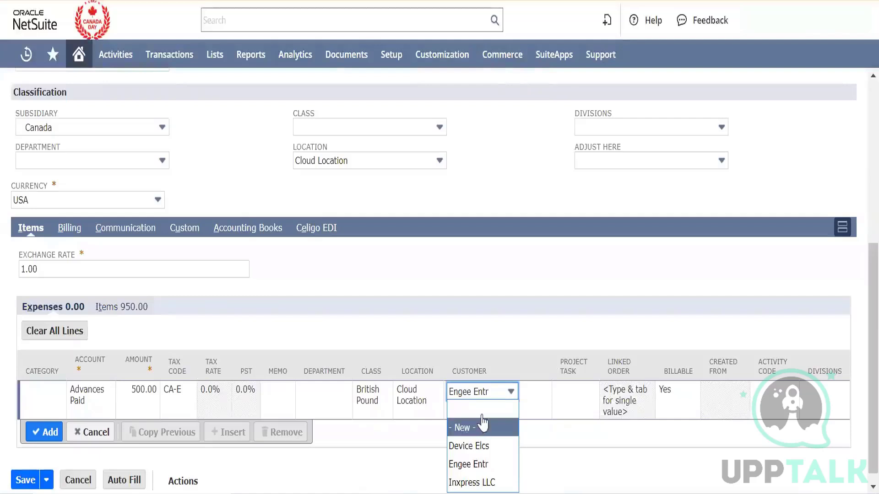
click(484, 422)
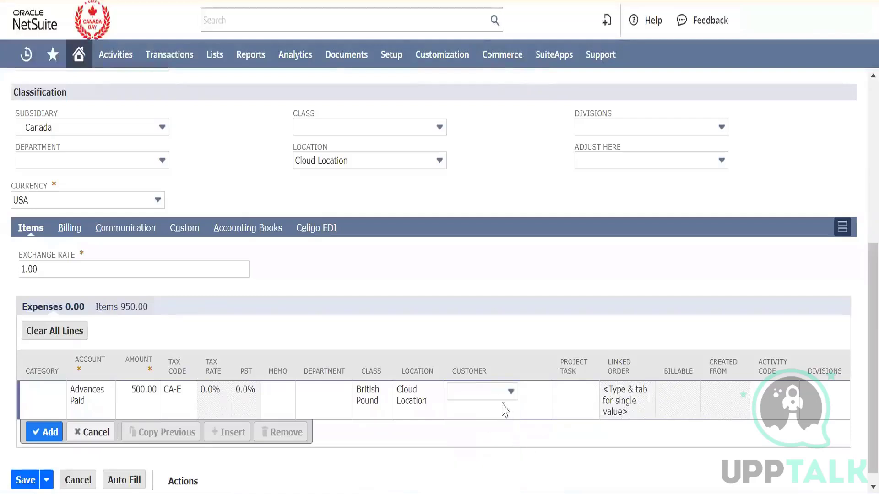
click(504, 397)
click(491, 445)
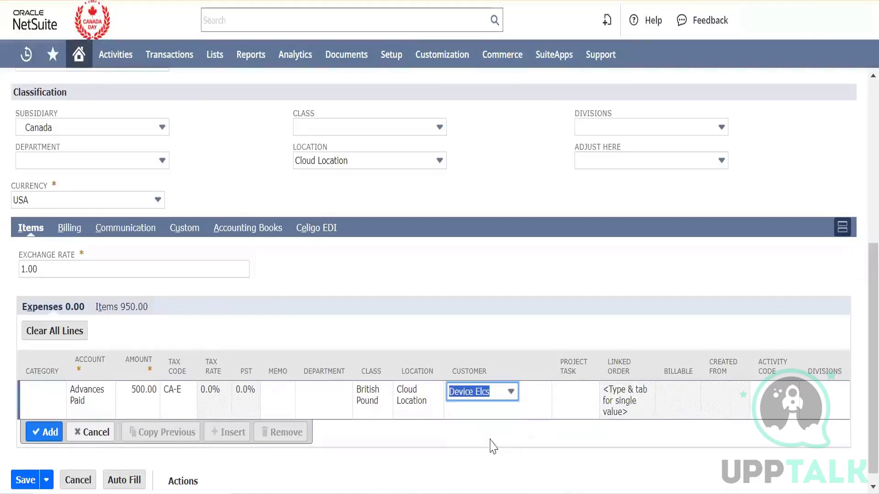
click(665, 395)
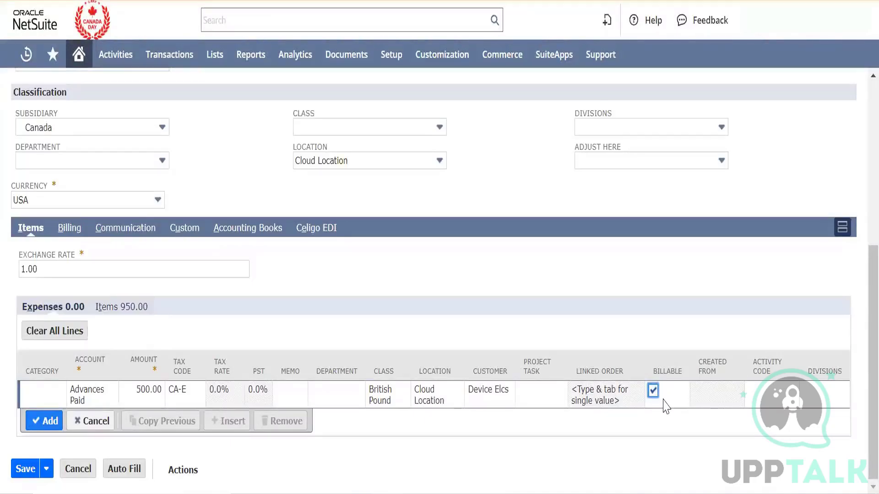
Check the expense line's activity code choices, set its division to Division 1 and add the line to the order.
click(762, 393)
click(760, 393)
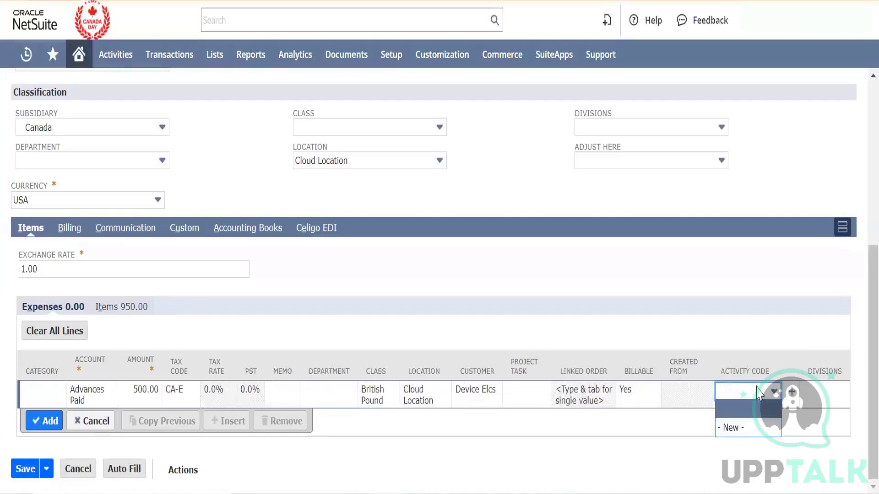
click(819, 393)
click(822, 392)
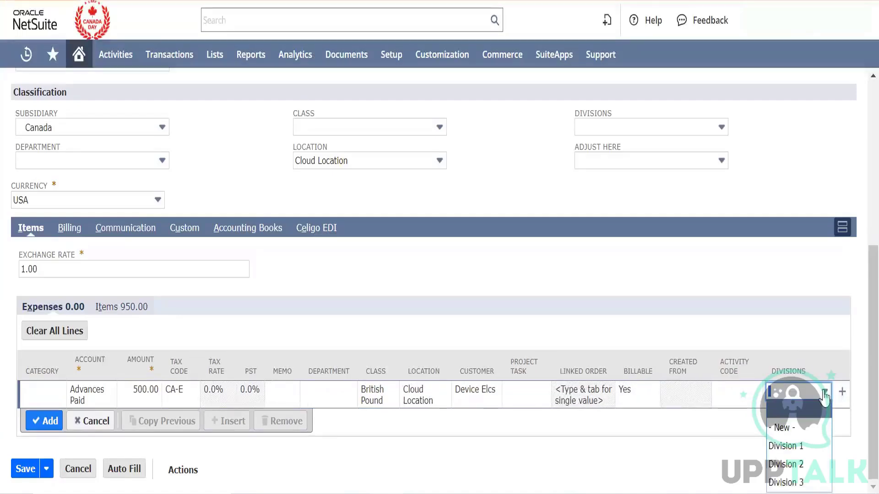
click(807, 446)
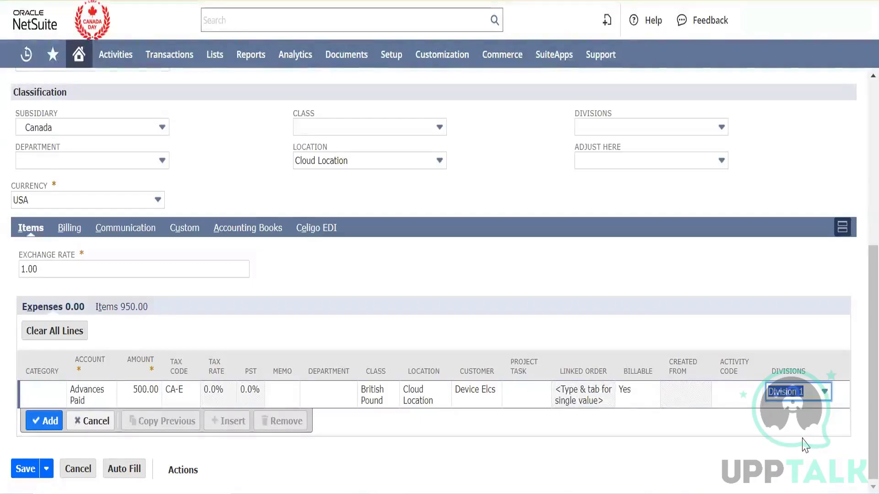
click(806, 446)
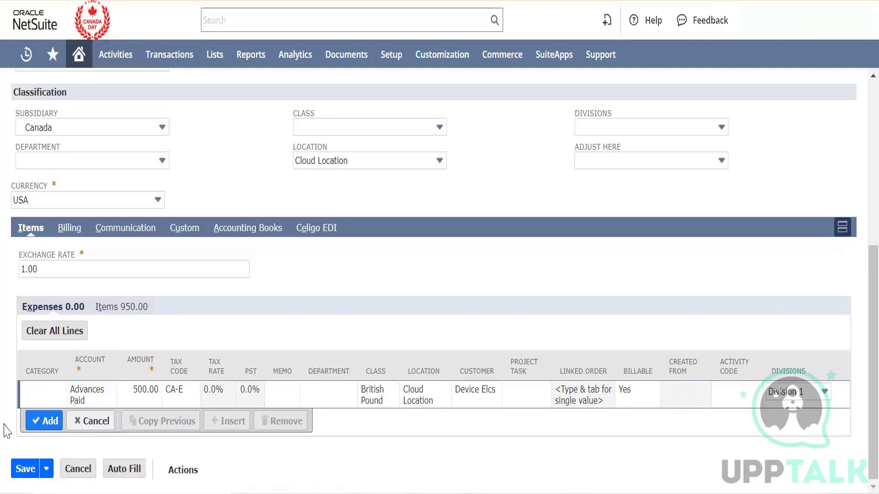
click(54, 421)
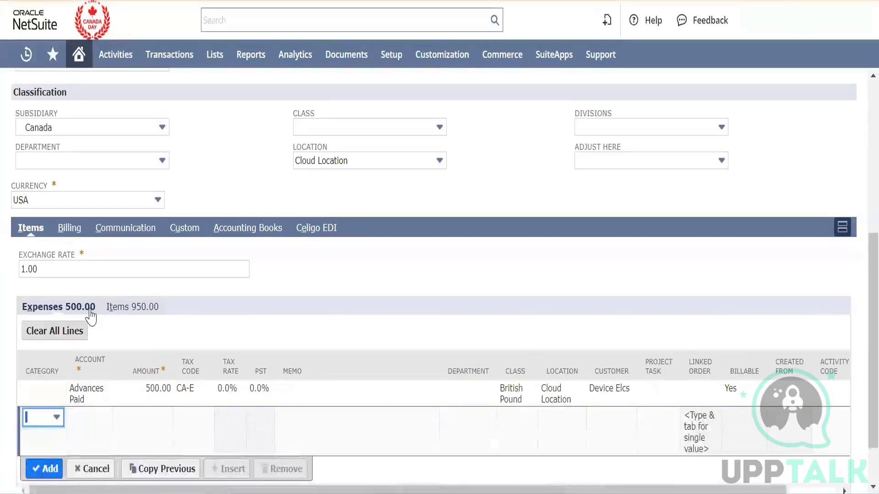
Set the order's billing terms to 2% 10 Net 30 and its incoterm to DAP.
click(67, 231)
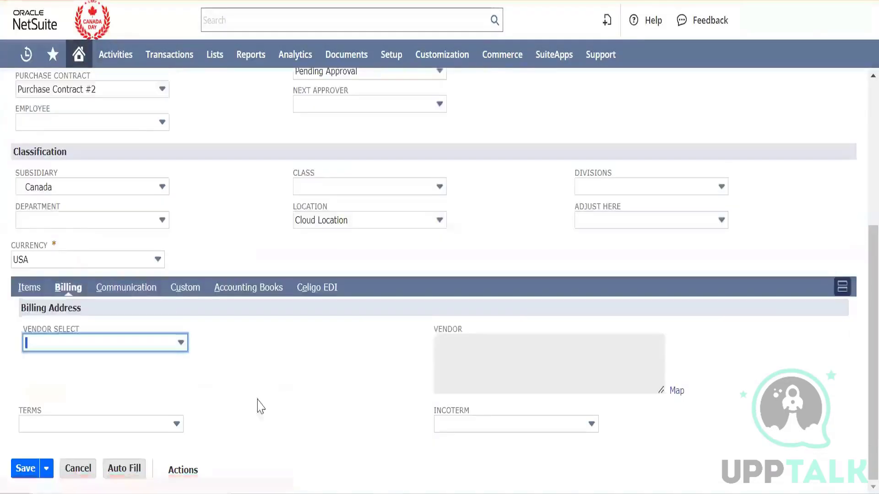
click(174, 343)
click(329, 399)
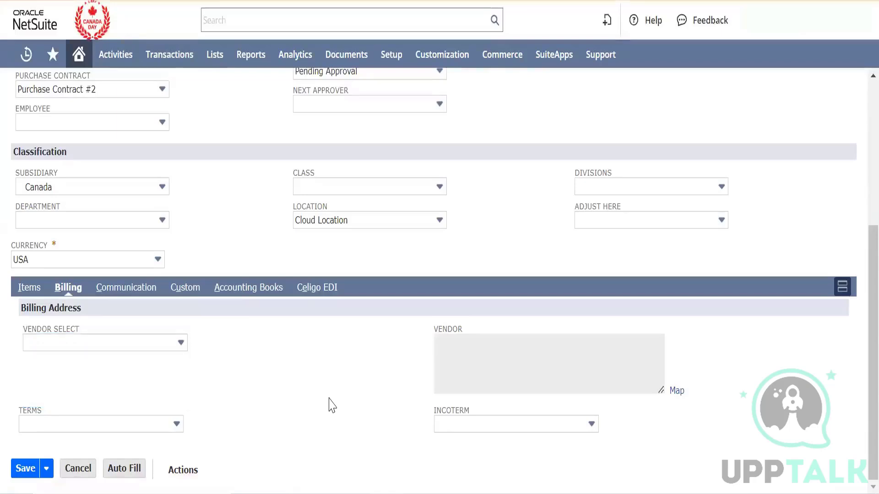
click(177, 424)
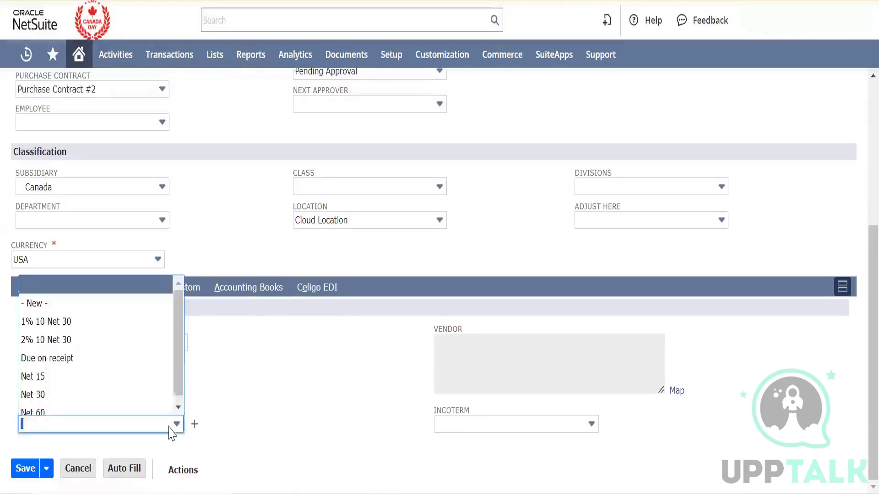
click(91, 341)
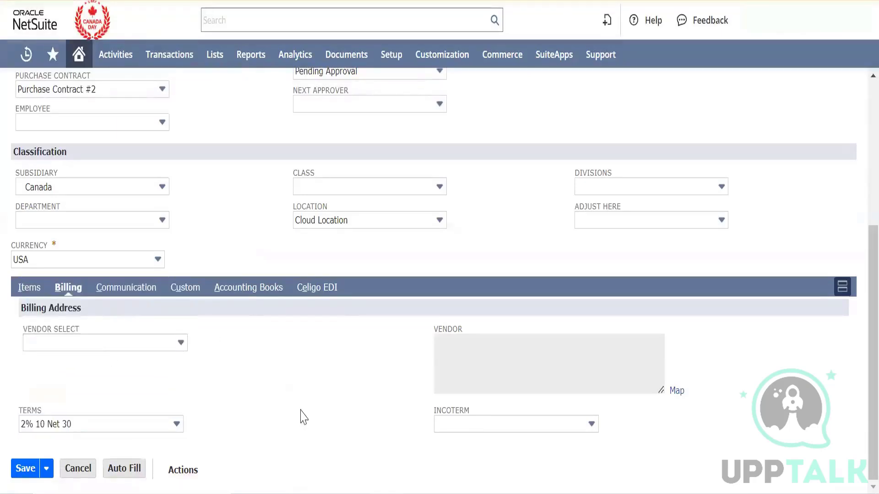
click(477, 428)
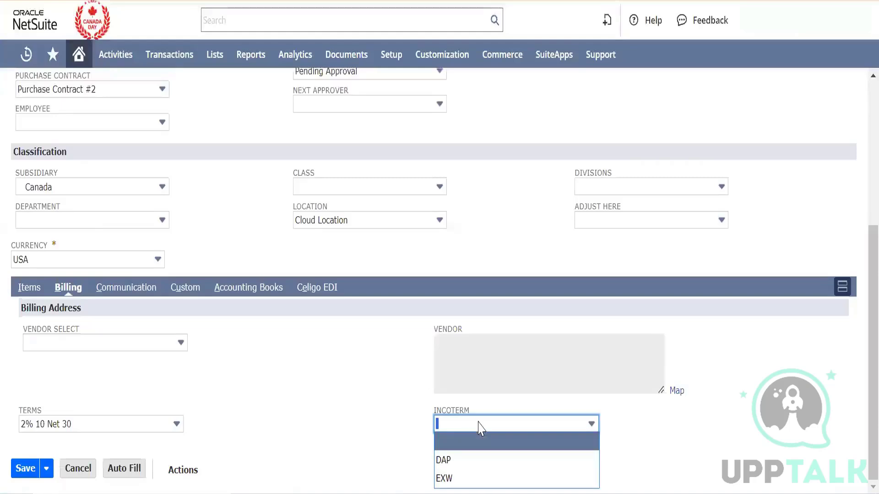
click(452, 462)
click(314, 421)
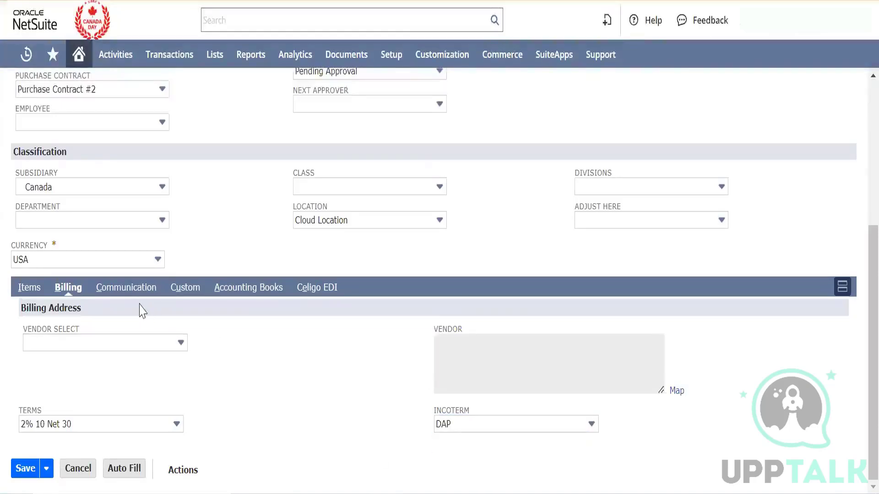
Try to mark the order to be e-mailed in its communication messages and check the vendor message field.
click(130, 292)
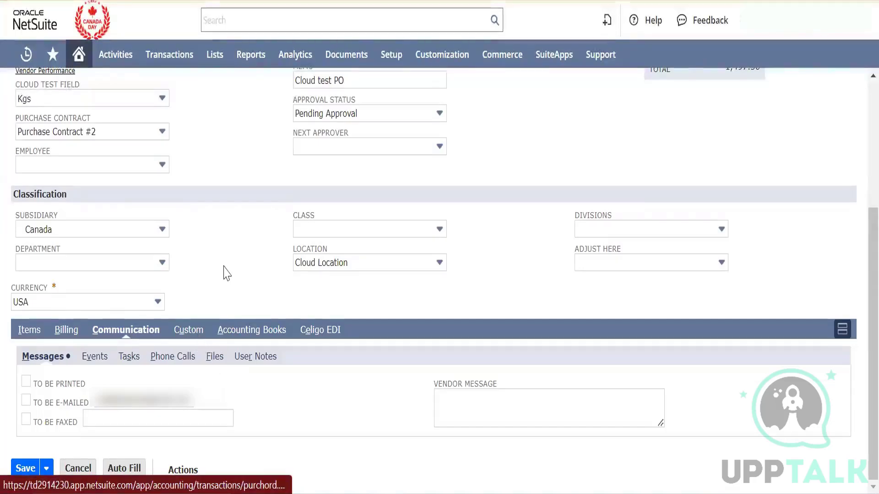
scroll(226, 270, up, 5)
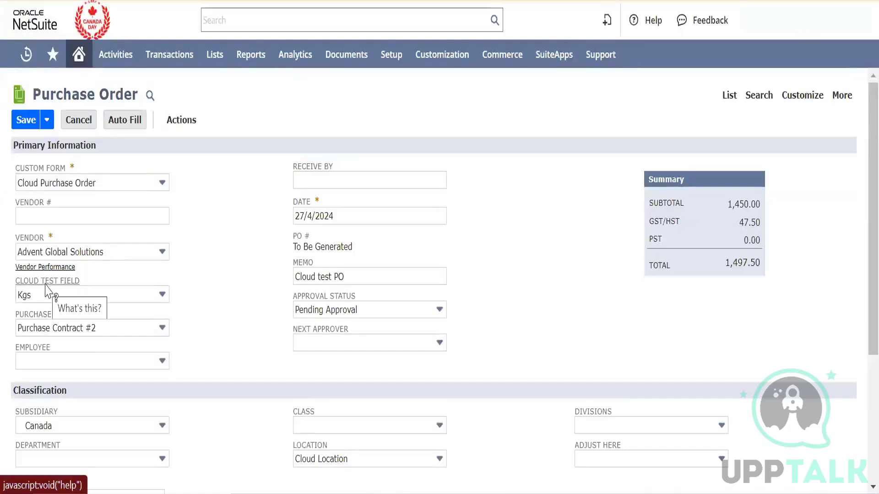
scroll(211, 307, down, 1)
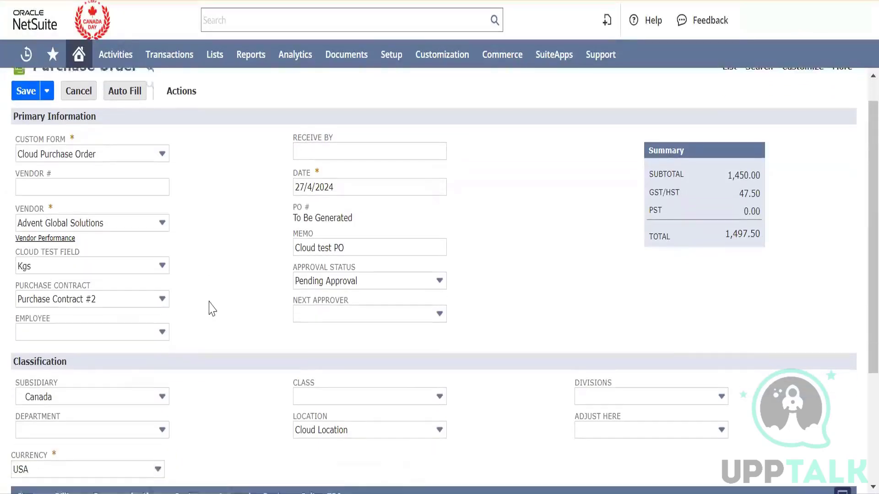
scroll(212, 309, down, 1)
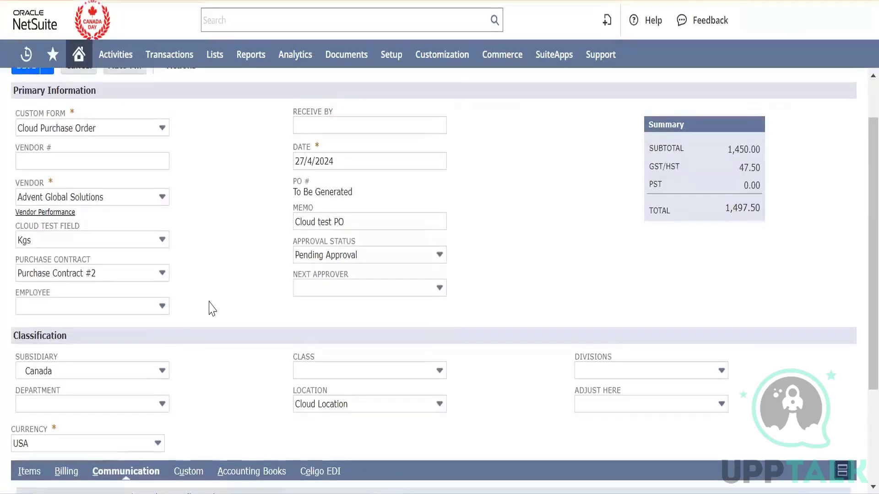
scroll(212, 309, up, 2)
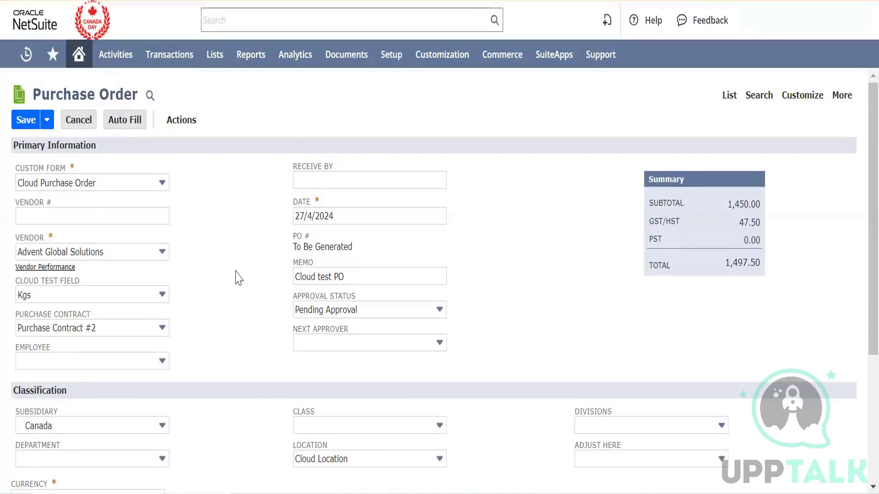
scroll(239, 278, down, 5)
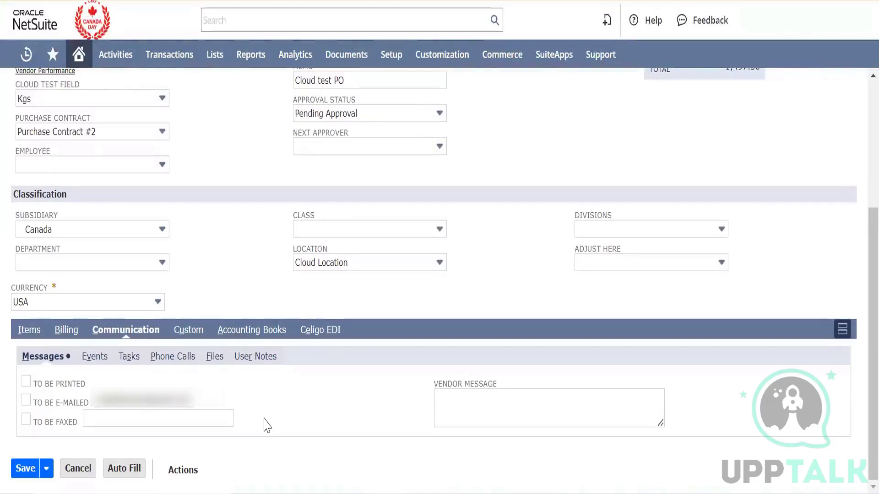
click(26, 401)
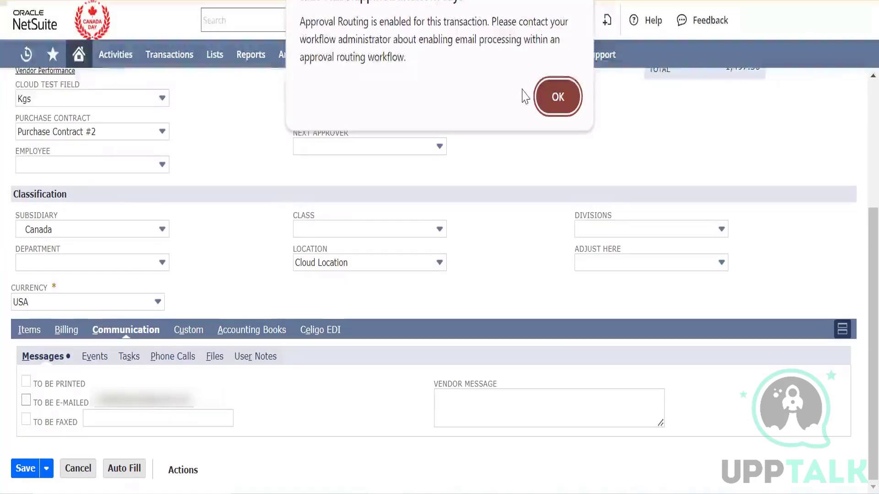
click(554, 98)
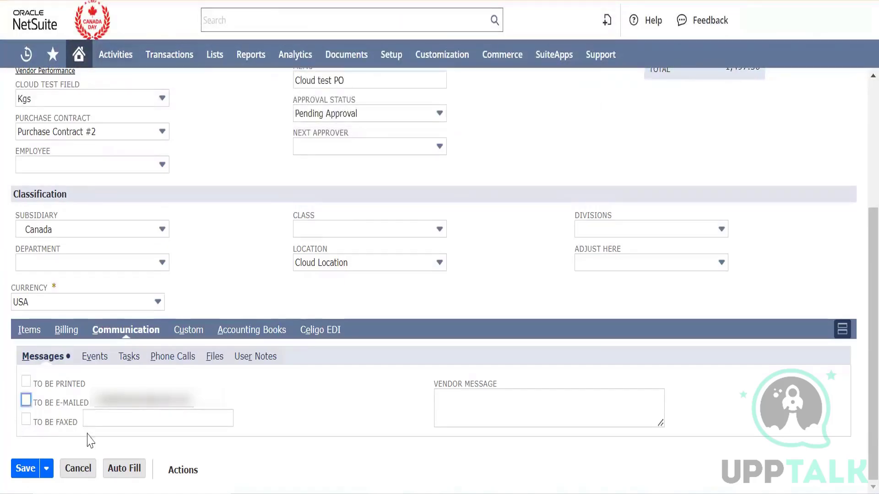
click(501, 413)
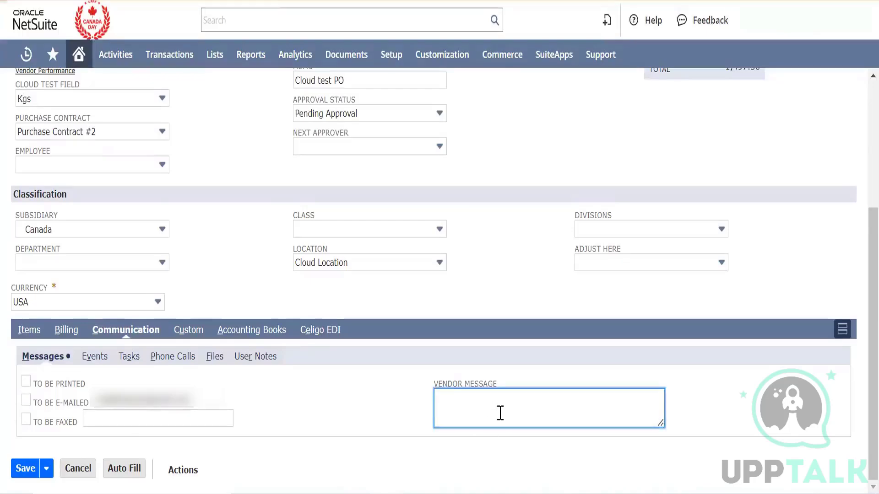
Look through the order's communication entries for events, phone calls, files and user notes.
click(96, 361)
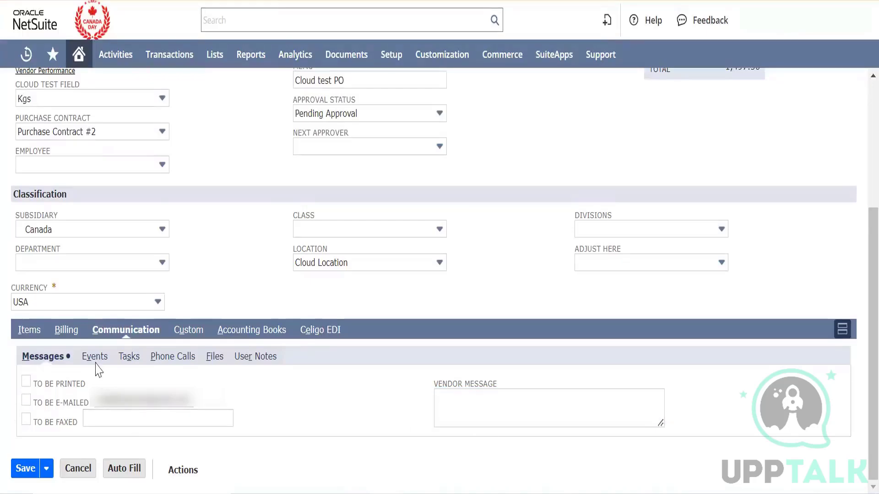
click(175, 361)
scroll(231, 388, down, 1)
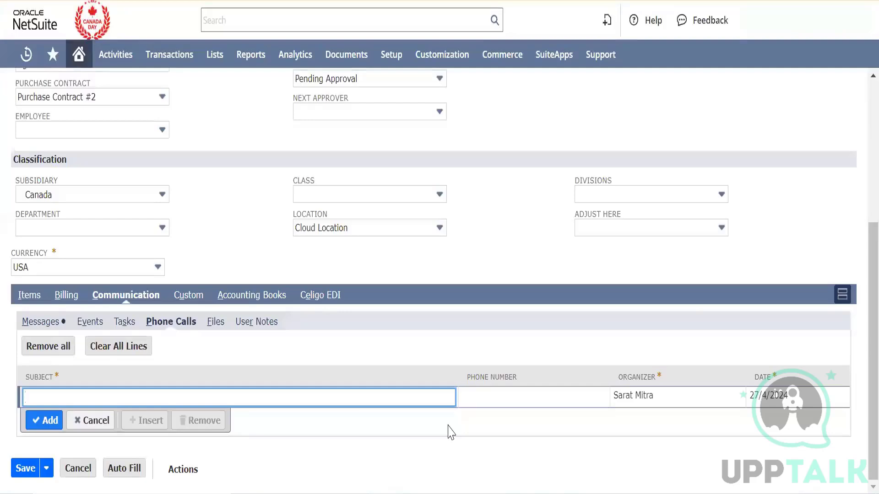
click(209, 328)
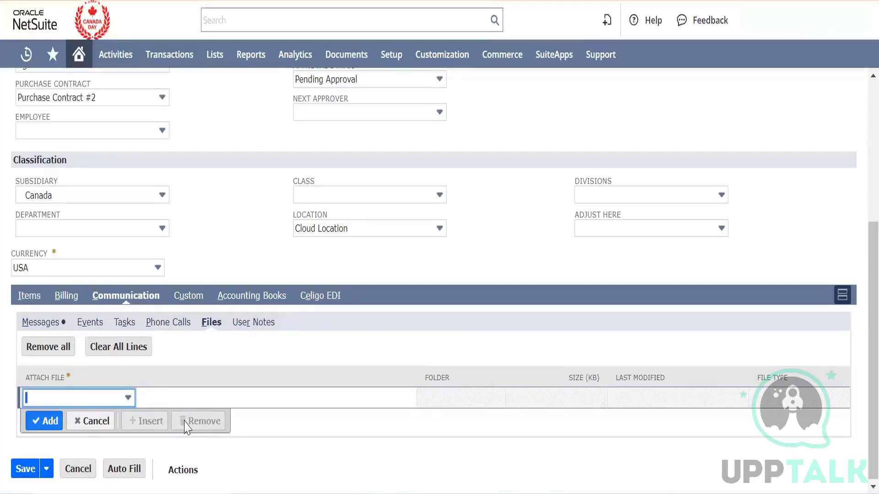
click(255, 328)
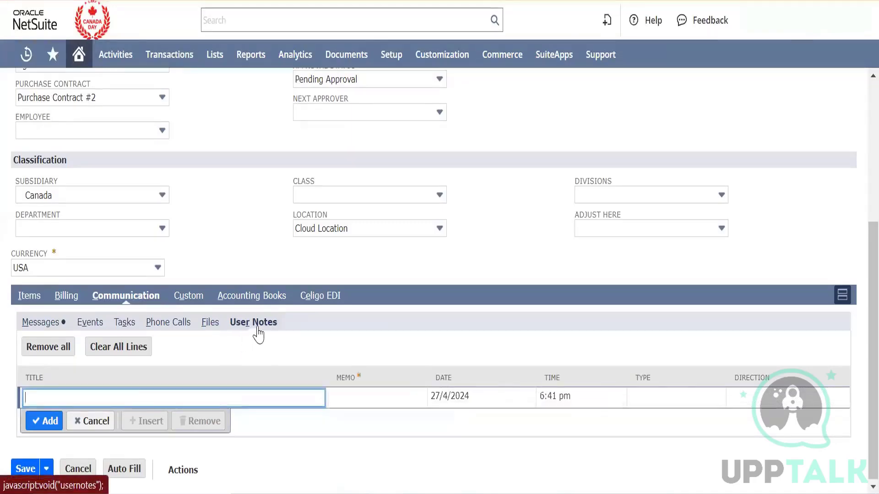
Set the mandatory Education custom field to M.Tech. and review the order's header fields.
click(185, 297)
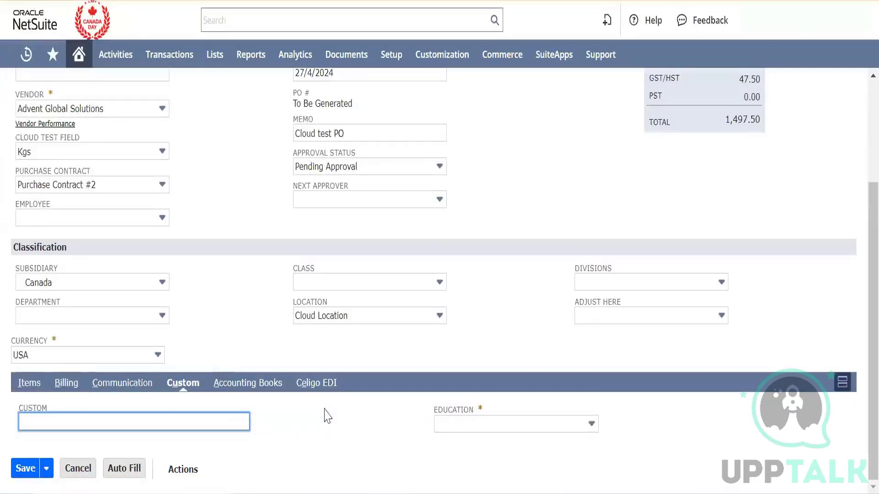
click(452, 433)
click(465, 399)
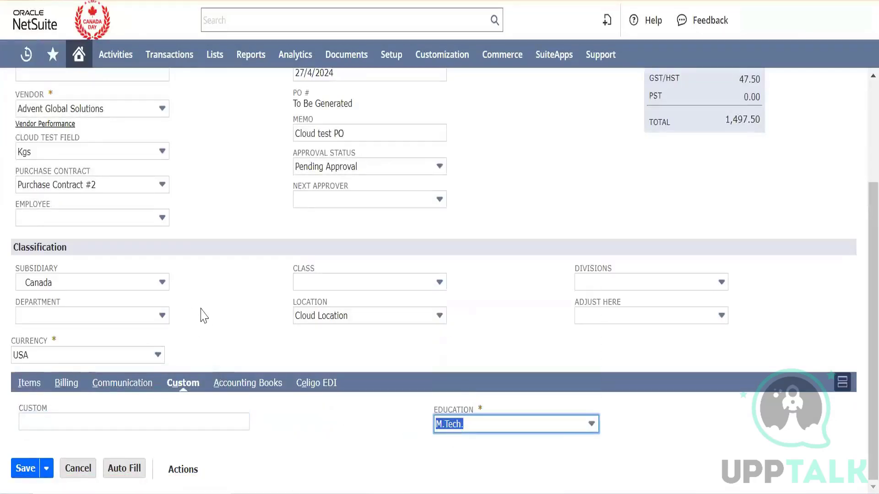
scroll(202, 314, up, 1)
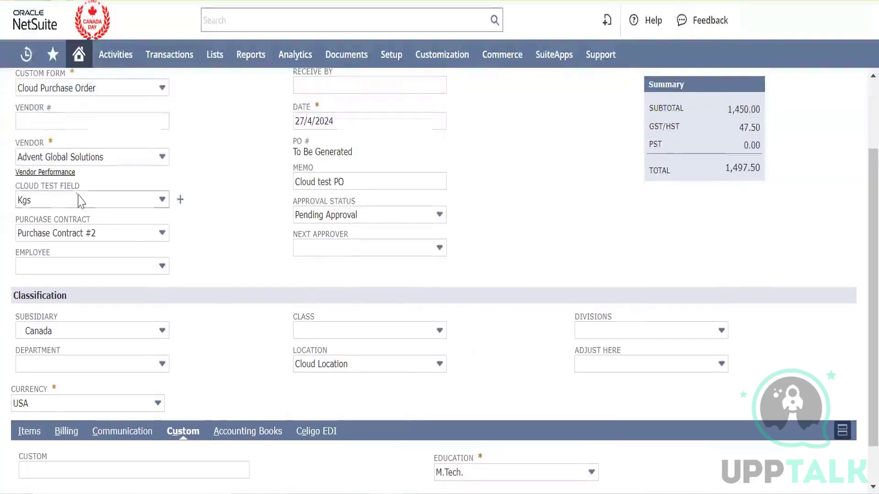
scroll(233, 309, down, 1)
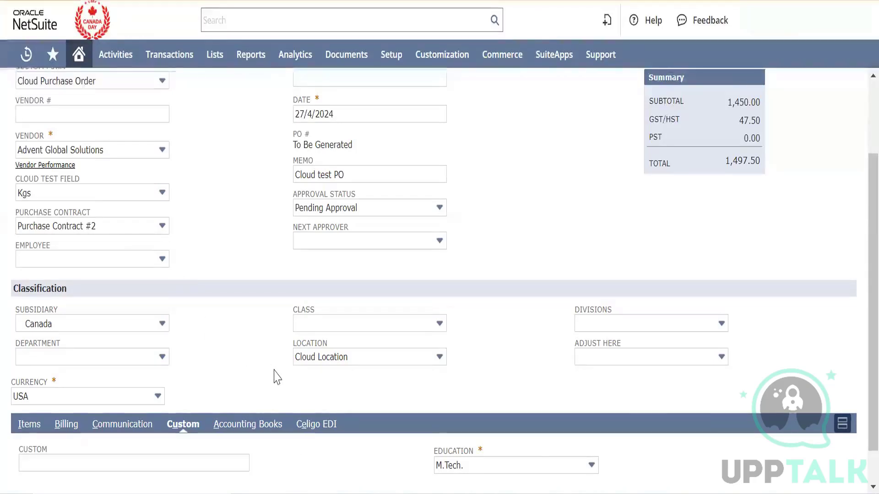
scroll(276, 376, down, 1)
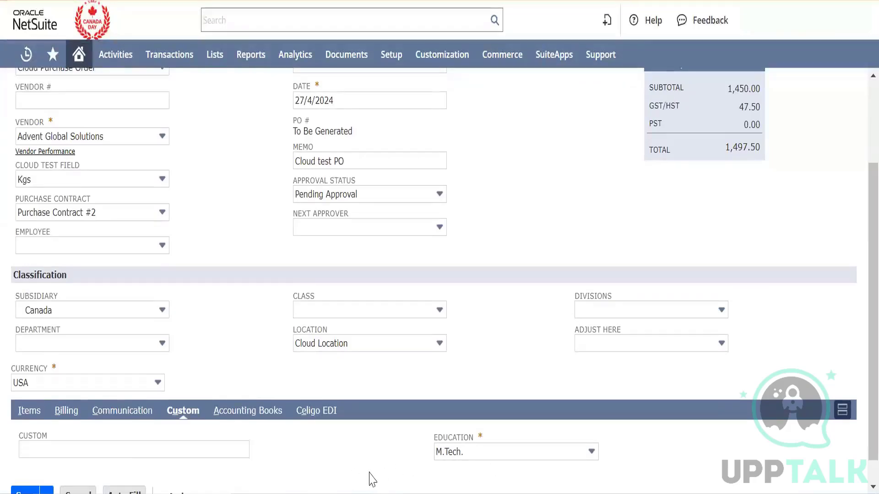
Examine the order's accounting books and Celigo EDI fields.
click(240, 413)
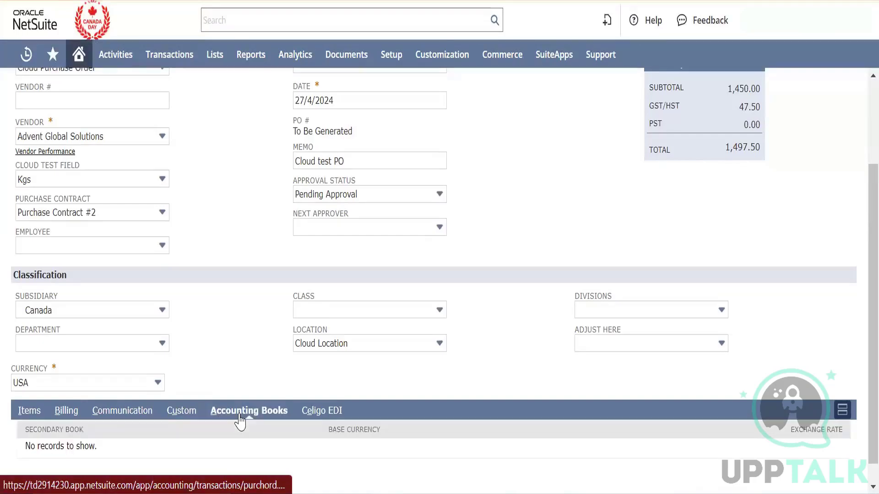
scroll(239, 419, down, 1)
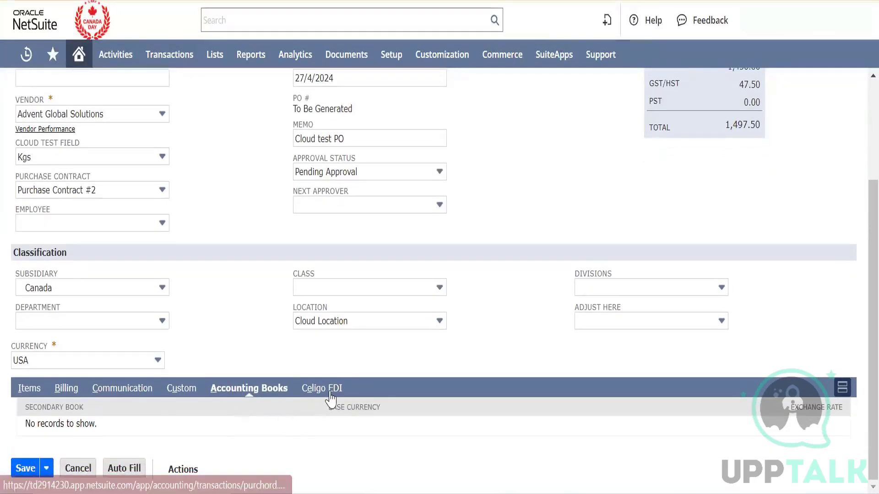
click(329, 399)
scroll(249, 399, down, 2)
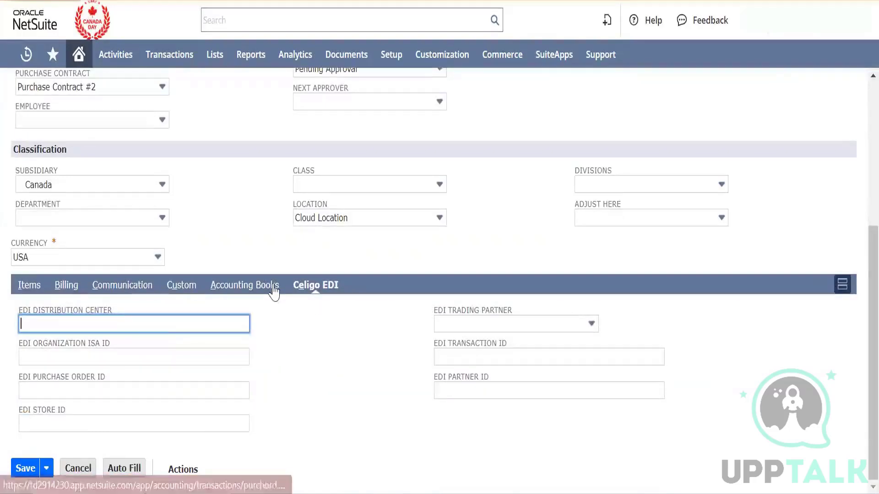
Return to the order's expense lines, save the purchase order and check its approval status.
click(28, 284)
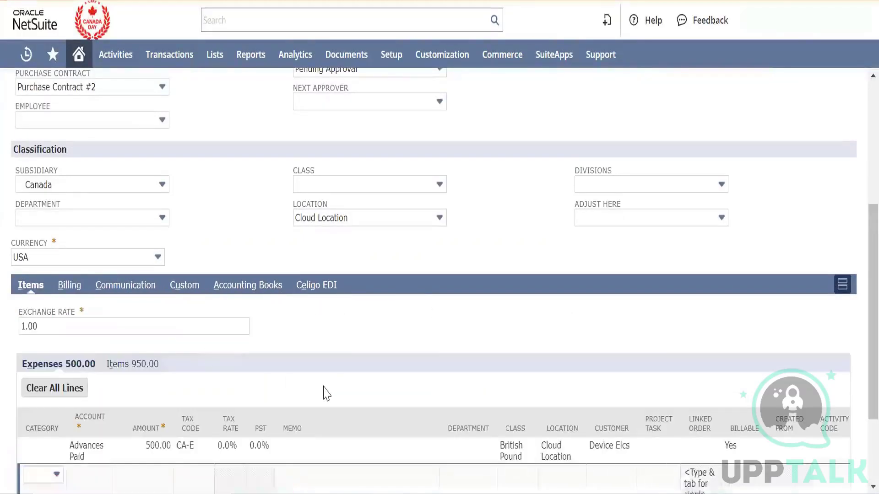
scroll(318, 393, down, 1)
scroll(314, 393, down, 2)
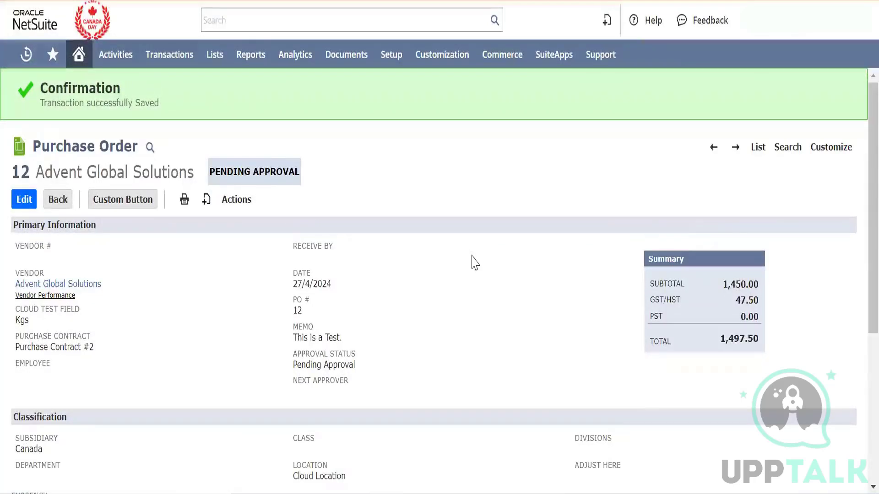
triple_click(331, 365)
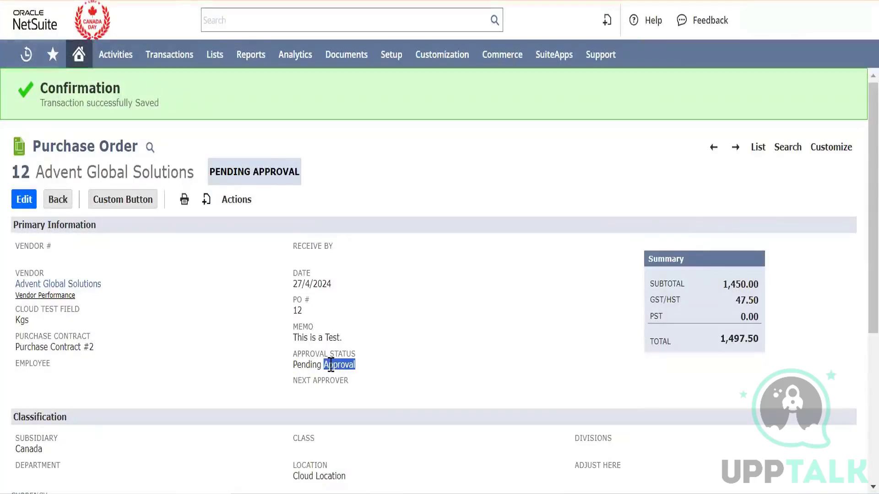
Edit purchase order 12, set its approval status to Approved and save it.
click(224, 369)
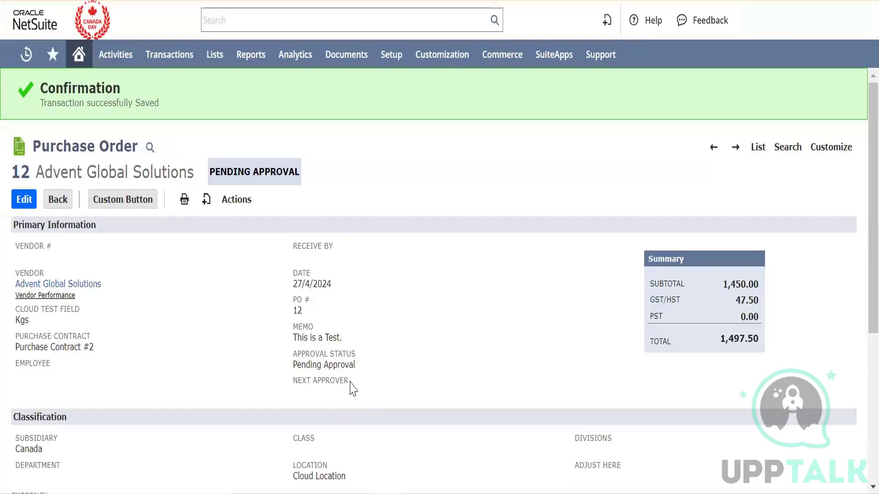
click(237, 199)
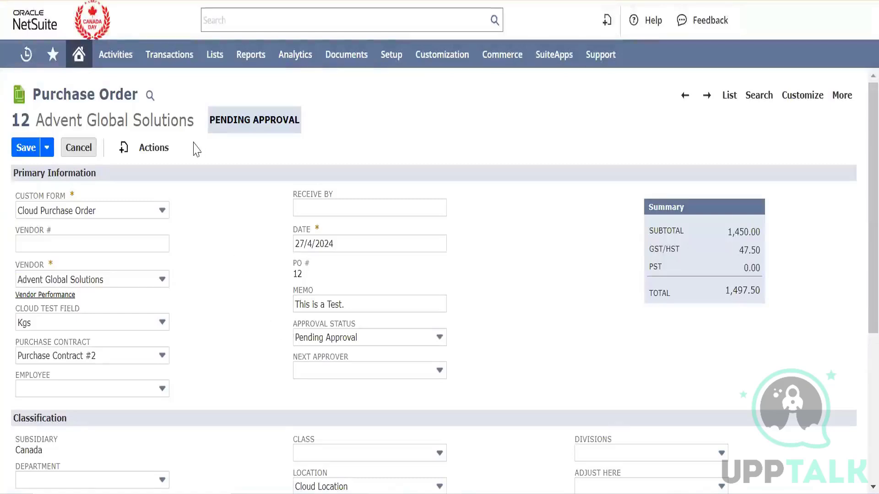
click(384, 341)
click(302, 373)
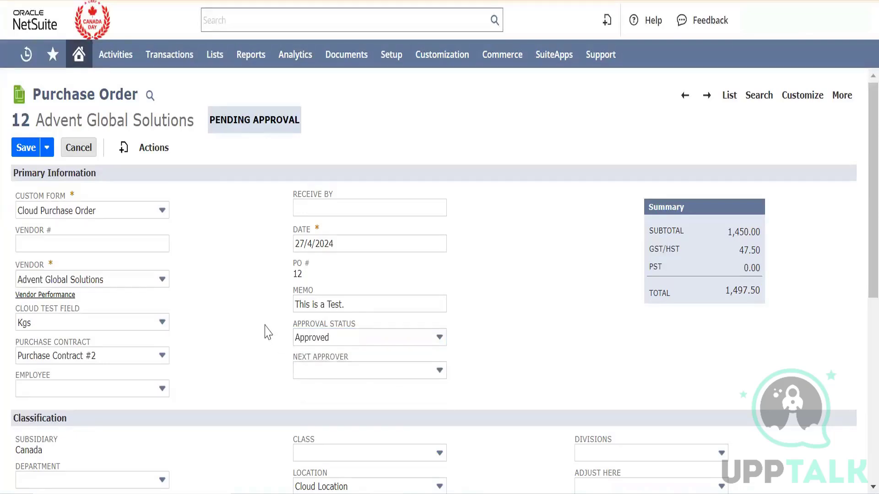
click(26, 149)
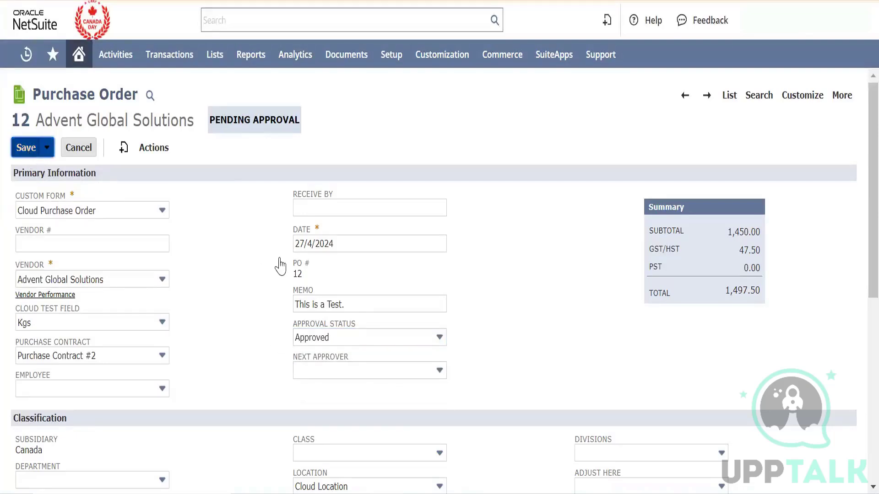
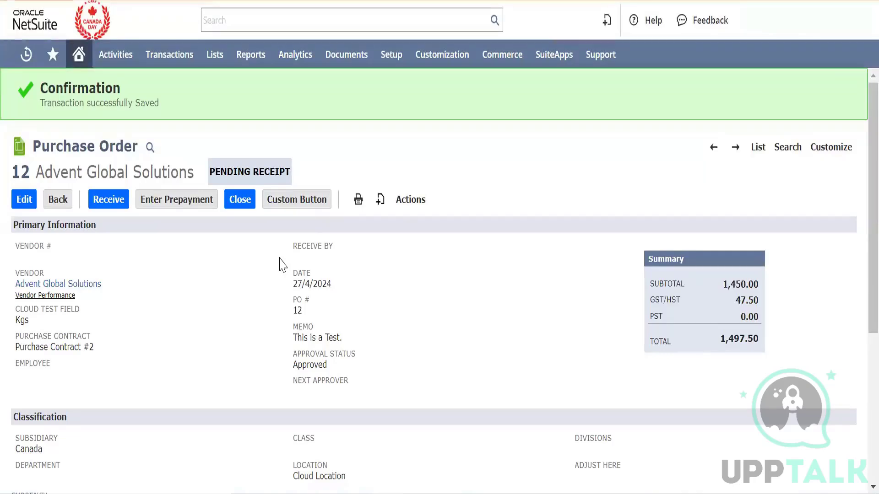
Go to the home dashboard and remove the day-view My Calendar portlet above the reminders.
mouse_move(54, 55)
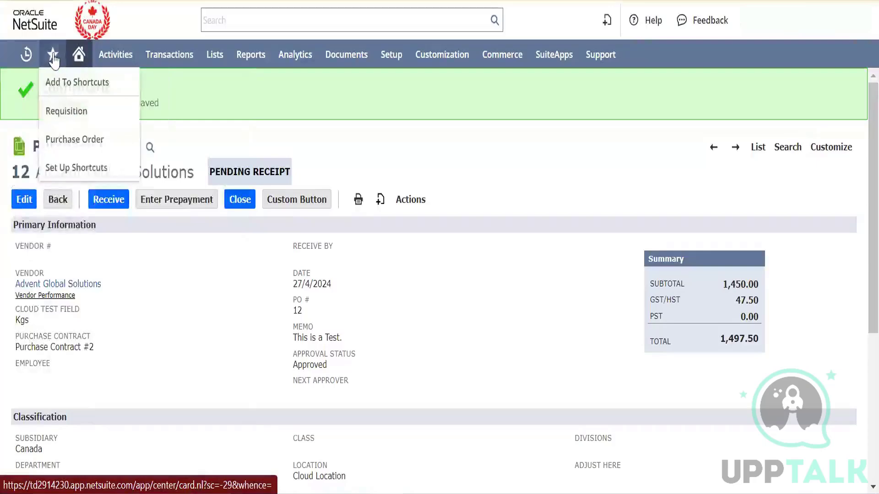
mouse_move(26, 56)
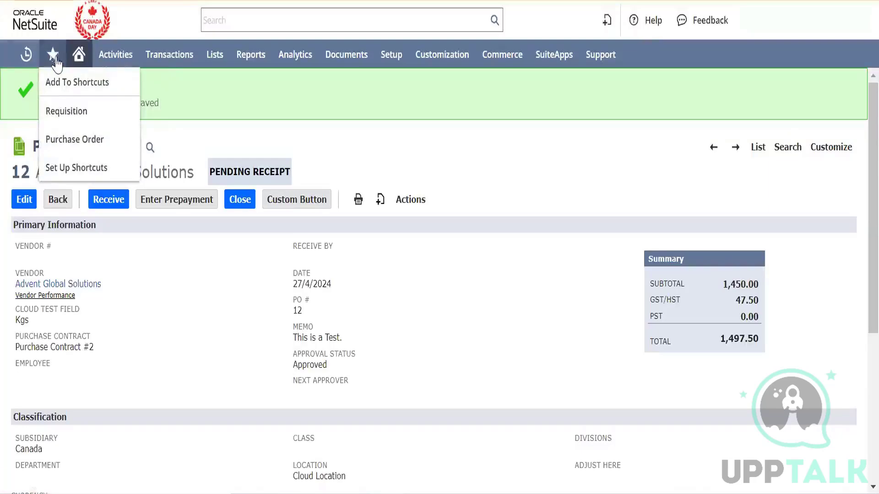
click(79, 64)
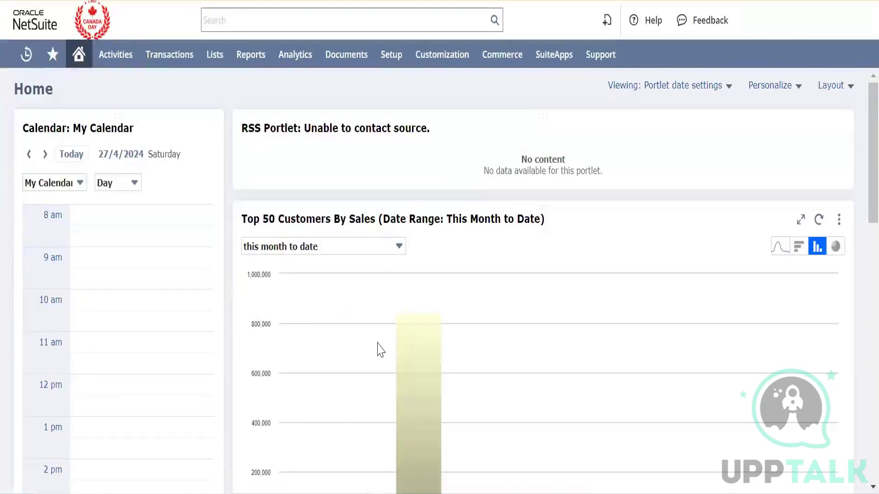
scroll(379, 349, down, 15)
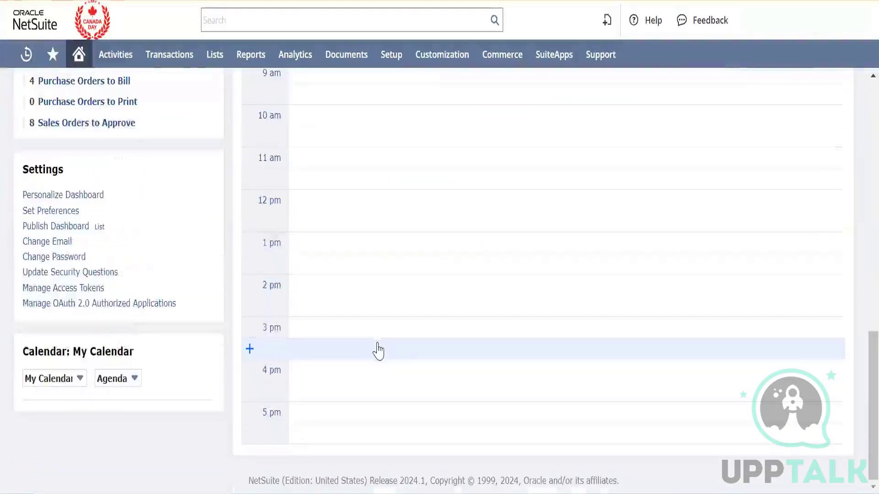
scroll(379, 351, up, 6)
scroll(384, 346, up, 8)
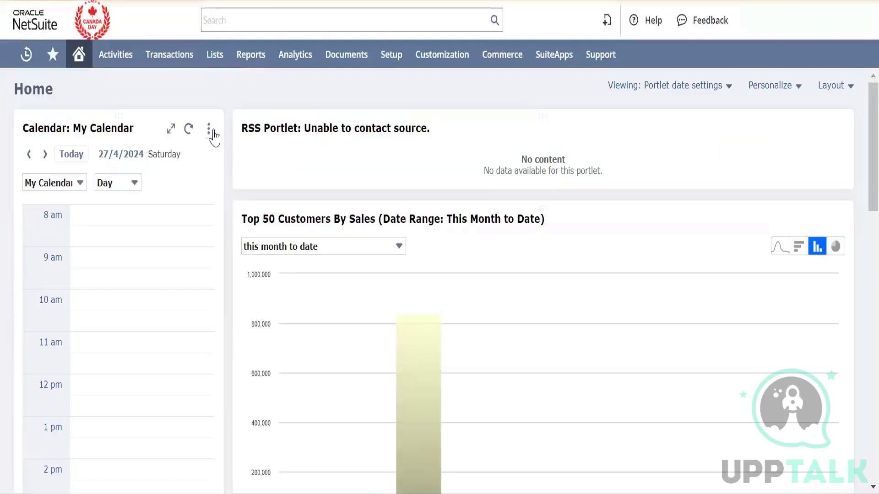
click(209, 130)
click(202, 193)
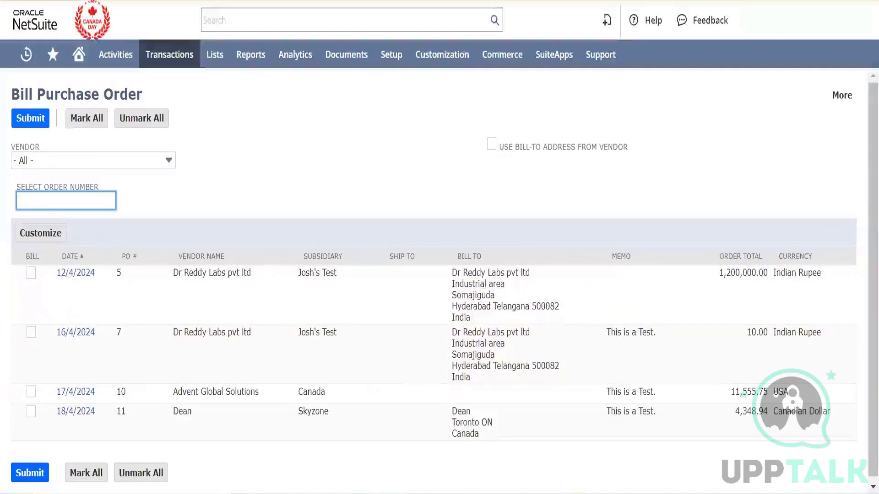
Return from the Bill Purchase Order page to the dashboard and look through the available reminders in the Reminders portlet setup.
key(alt+Left)
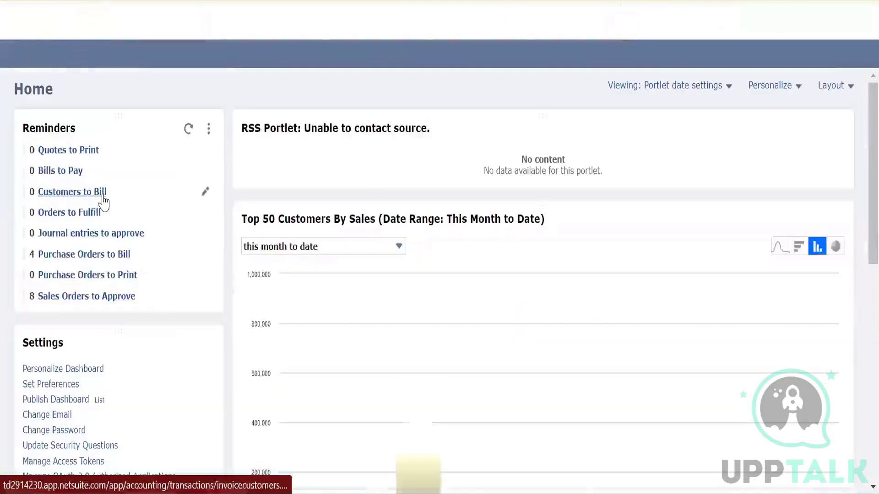
click(209, 129)
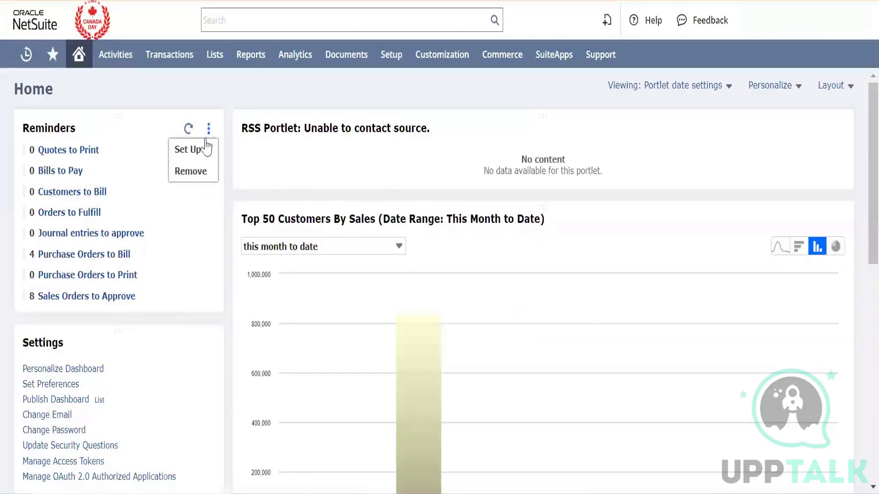
click(207, 150)
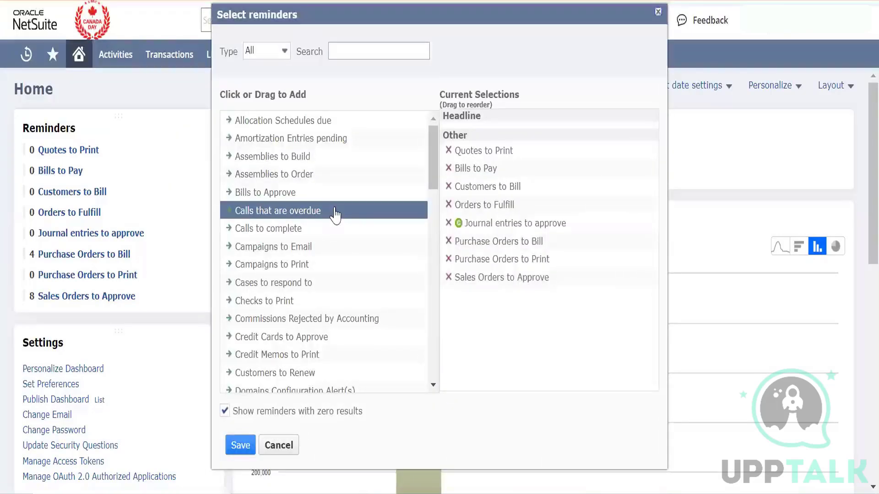
scroll(335, 270, down, 8)
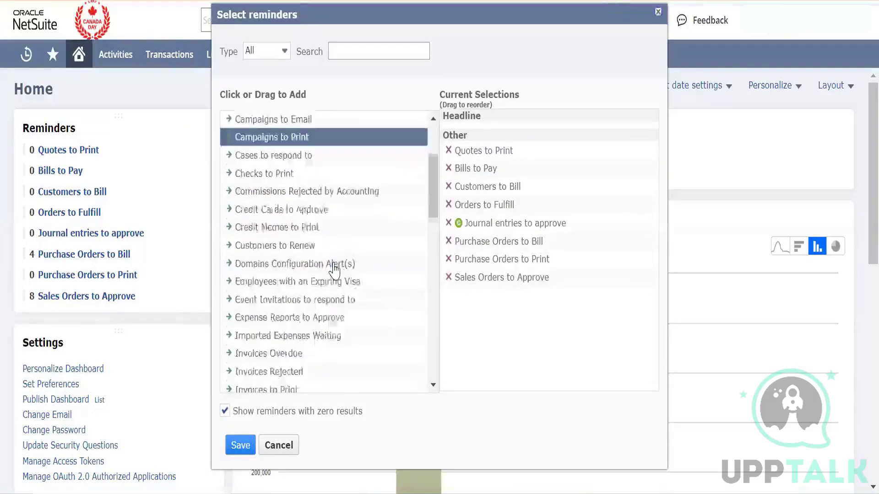
scroll(334, 270, down, 1)
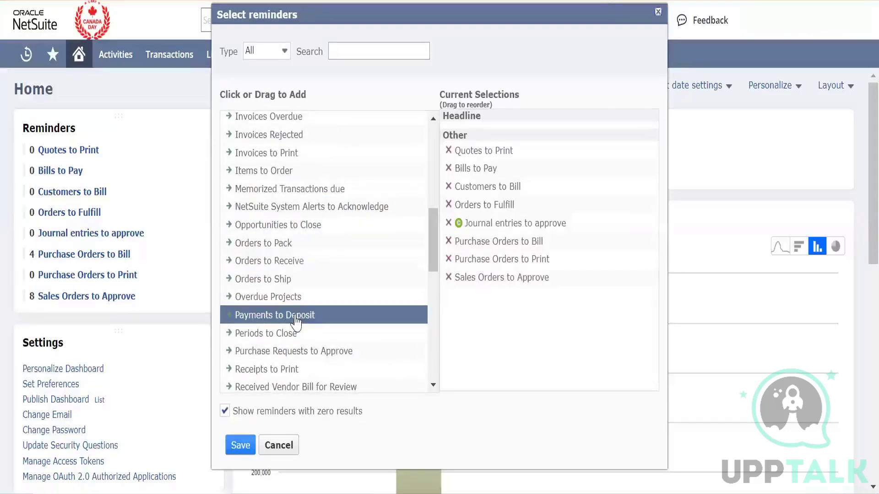
scroll(300, 355, down, 3)
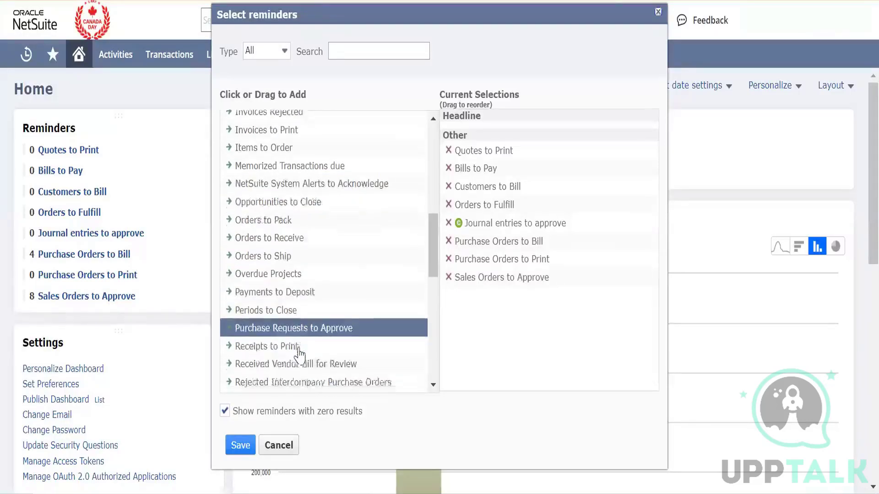
scroll(300, 355, down, 3)
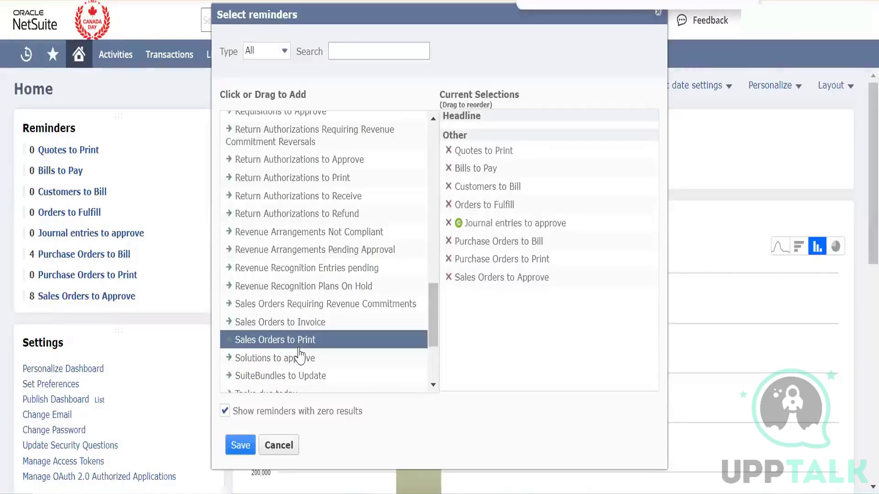
Search the reminder selection for "approve" and "Purchase Orders".
text(approve)
key(Return)
key(Return)
key(Return)
key(Return)
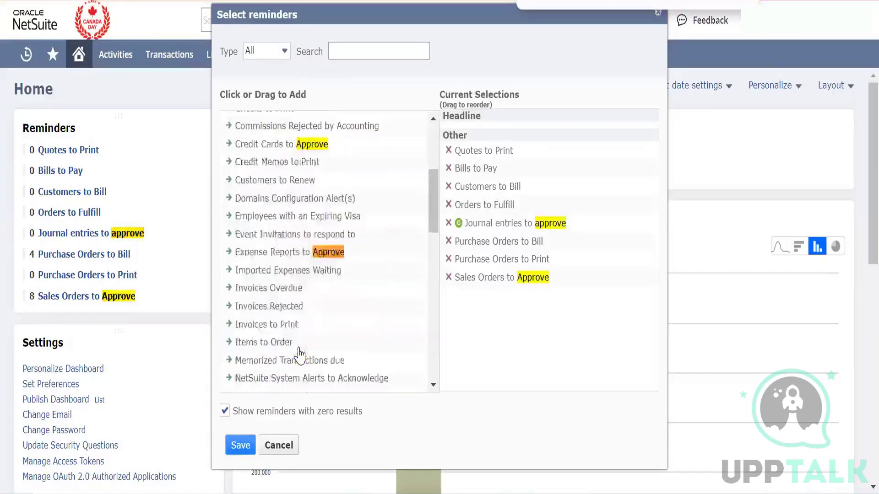
key(Return)
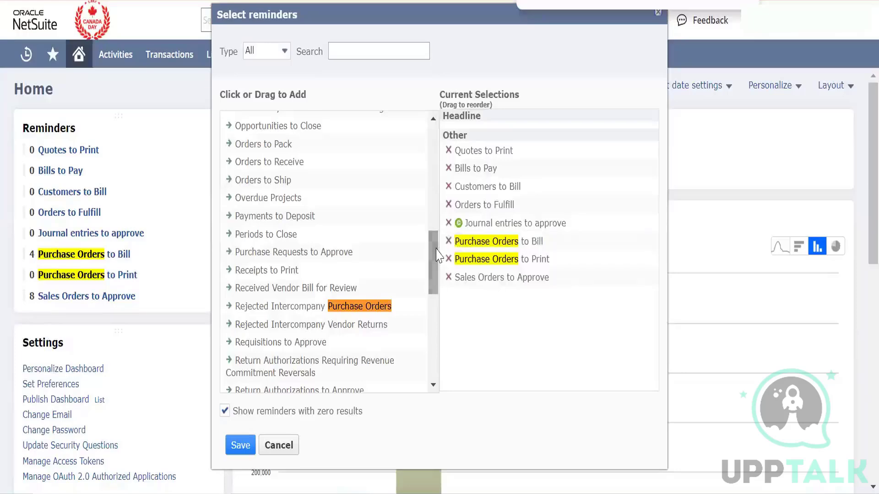
Check the available reminders for a purchase order approval entry and close the setup without saving.
drag(437, 255, 429, 225)
scroll(429, 224, up, 1)
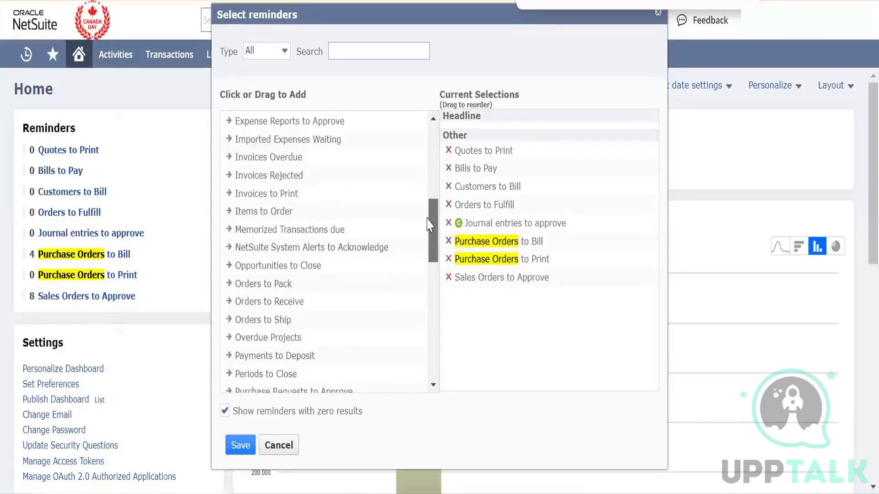
scroll(429, 225, down, 3)
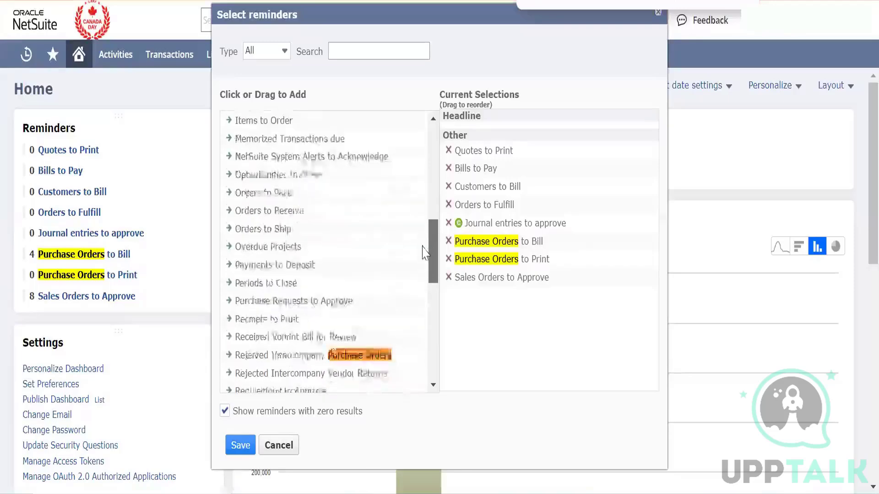
scroll(422, 230, up, 3)
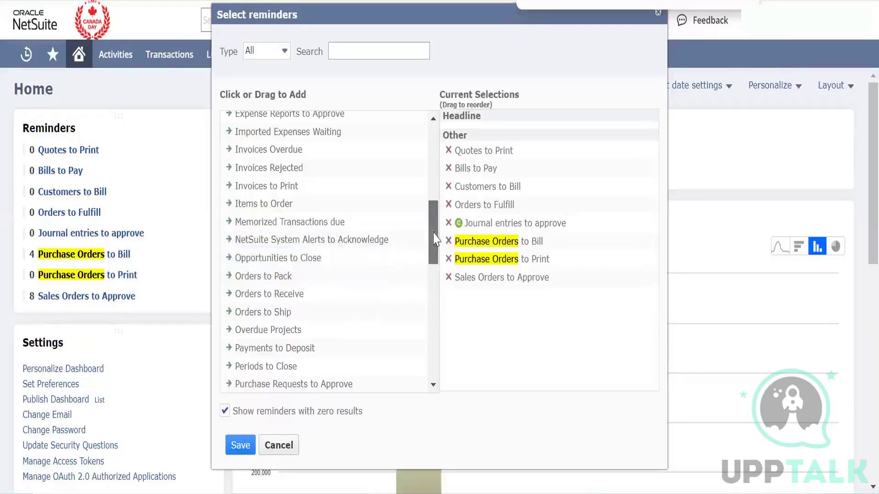
drag(433, 245, 428, 158)
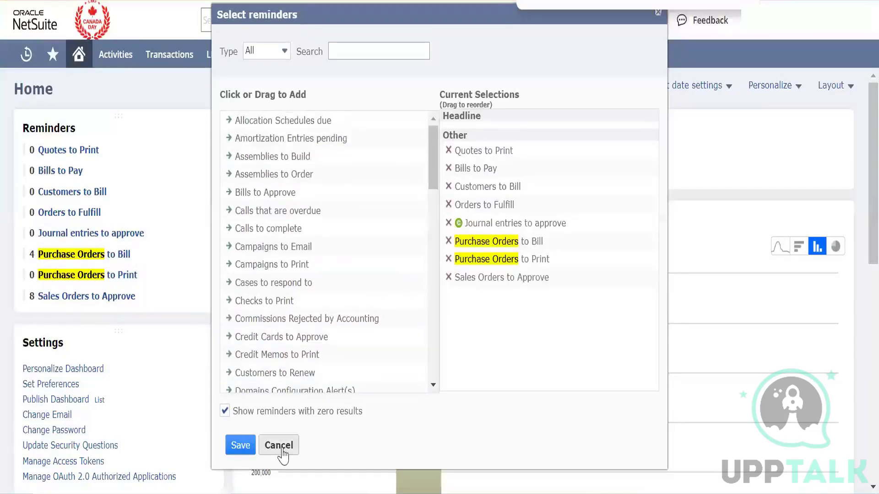
click(280, 446)
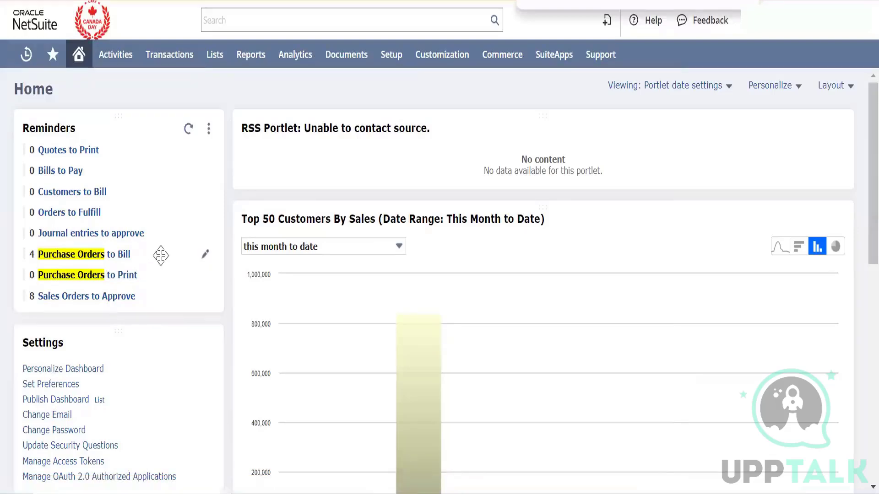
Switch to Purchase Contract 2 for Advent Global Solutions and review its purchased amount and item line.
click(744, 1)
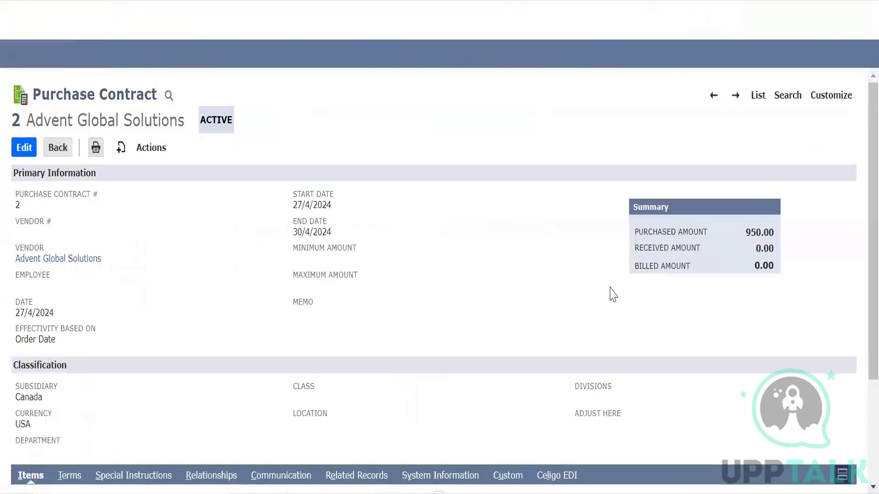
drag(771, 231, 636, 234)
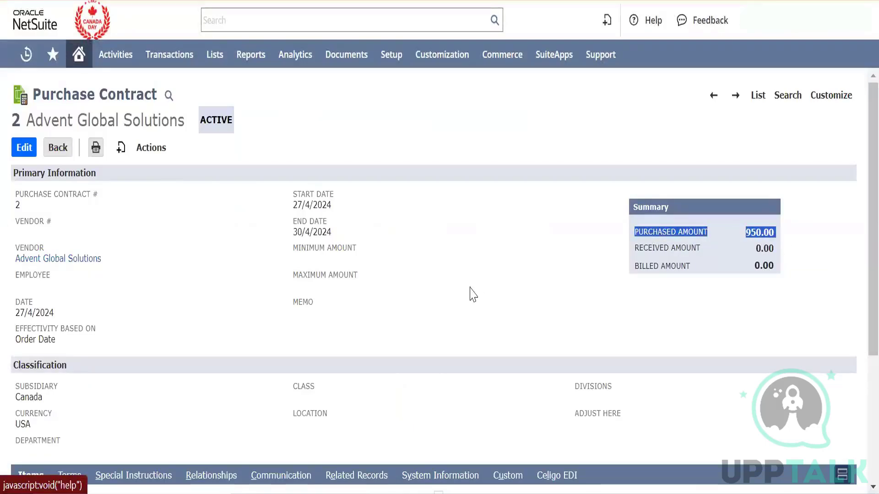
scroll(473, 293, down, 3)
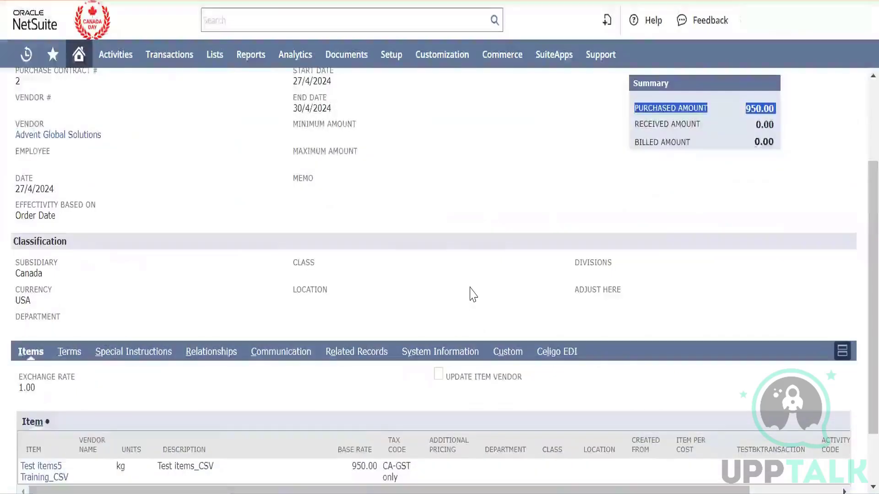
scroll(472, 295, down, 1)
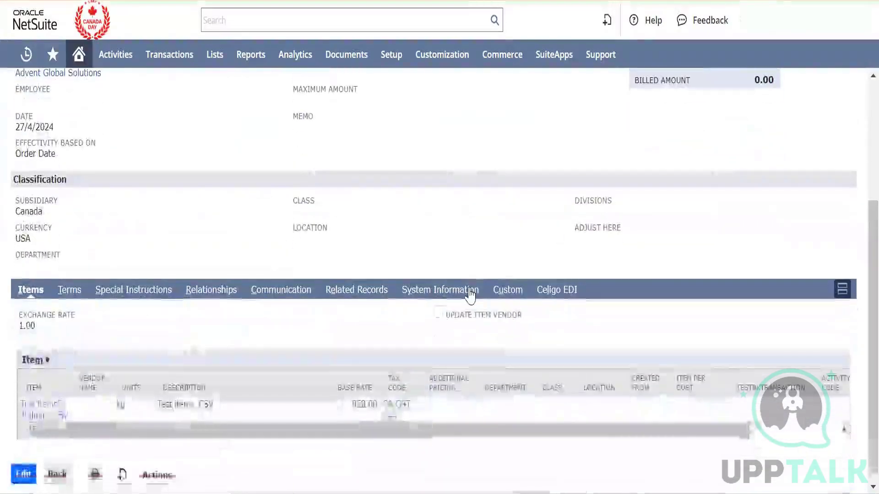
scroll(470, 295, up, 3)
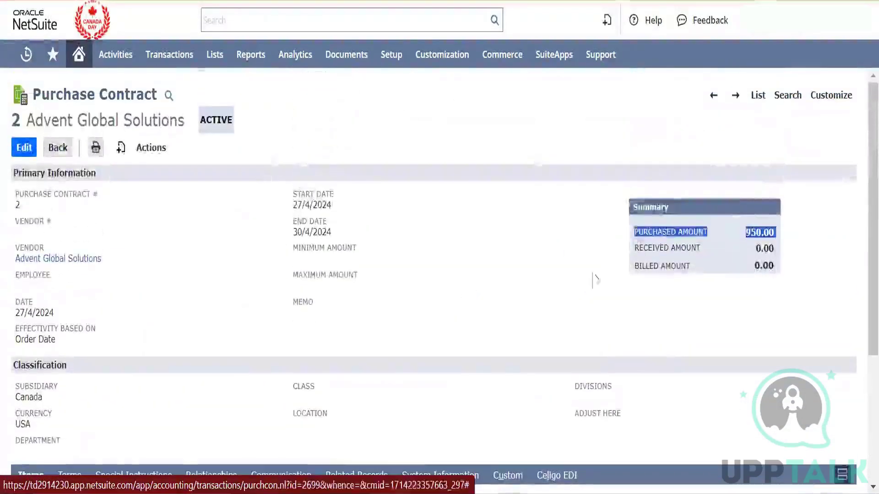
double_click(760, 229)
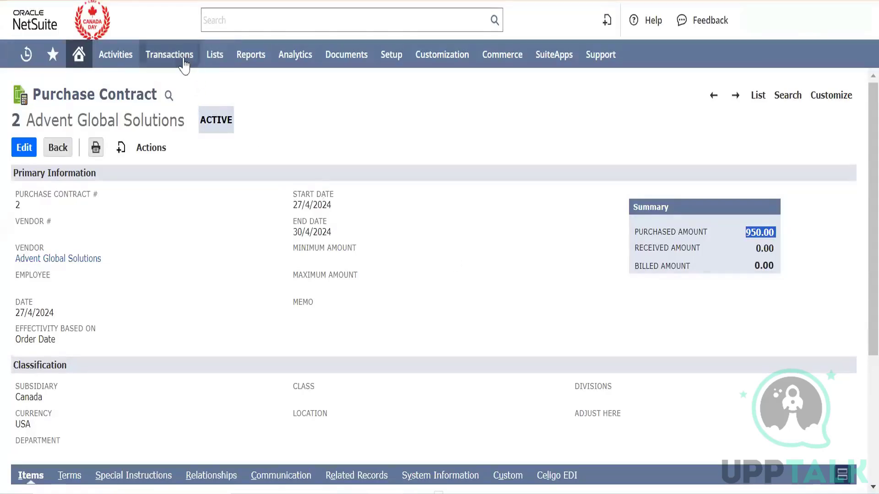
Open purchase order 12 from the purchase orders list and review its expense line.
mouse_move(184, 60)
mouse_move(227, 114)
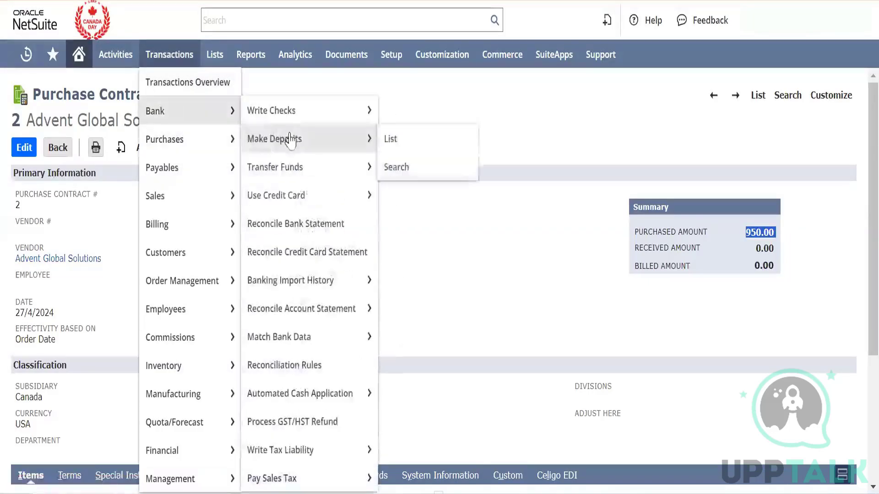
mouse_move(228, 137)
mouse_move(386, 146)
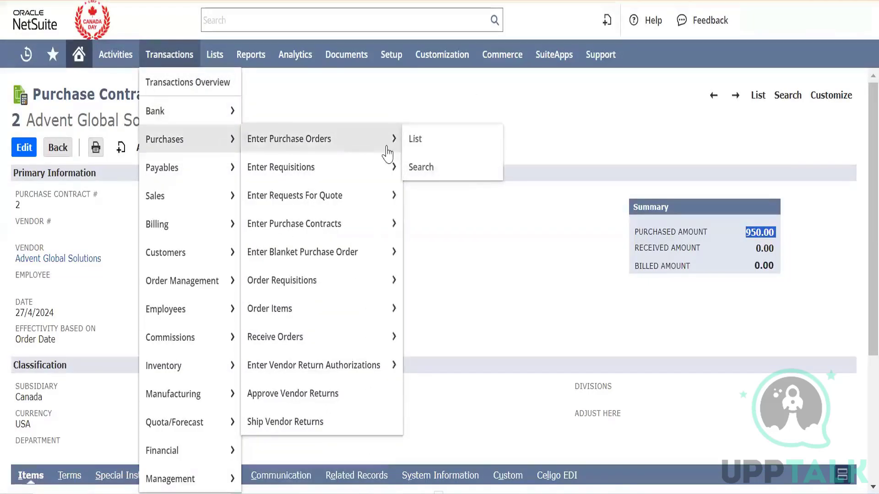
click(412, 142)
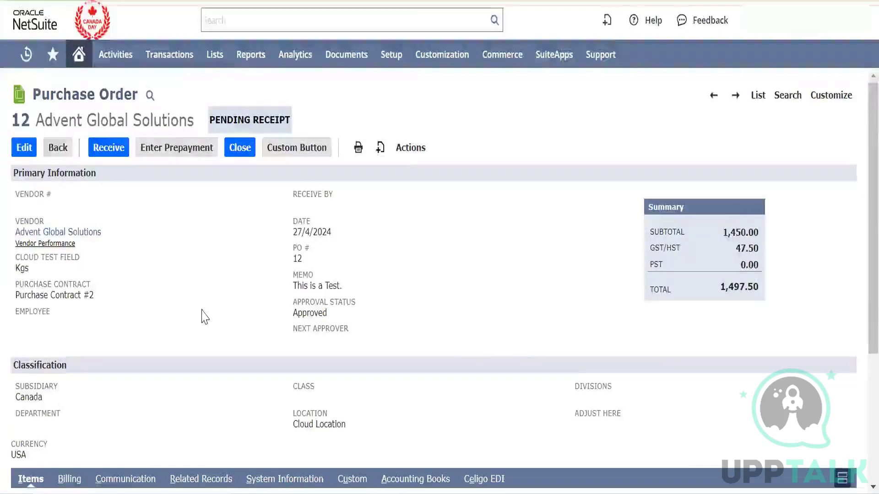
scroll(202, 316, down, 4)
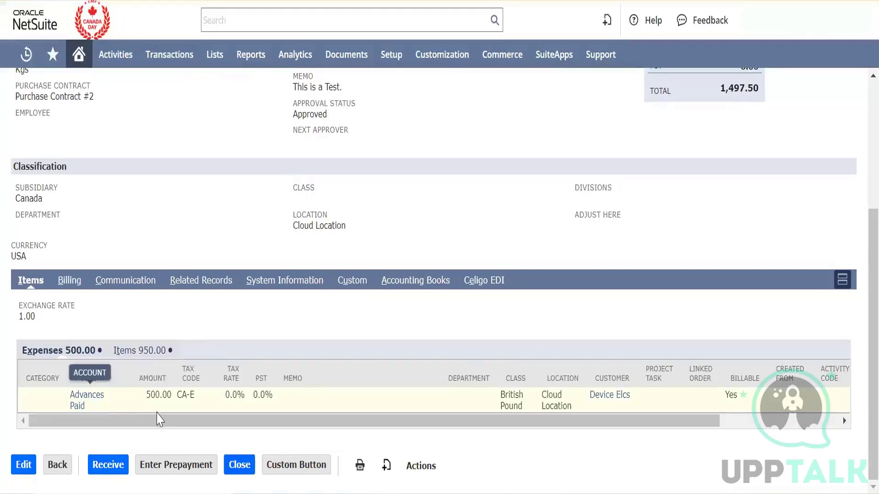
Review purchase order 12's expense amount, its item line with rate and tax code, and the GST/HST amount in the summary.
drag(155, 397, 159, 396)
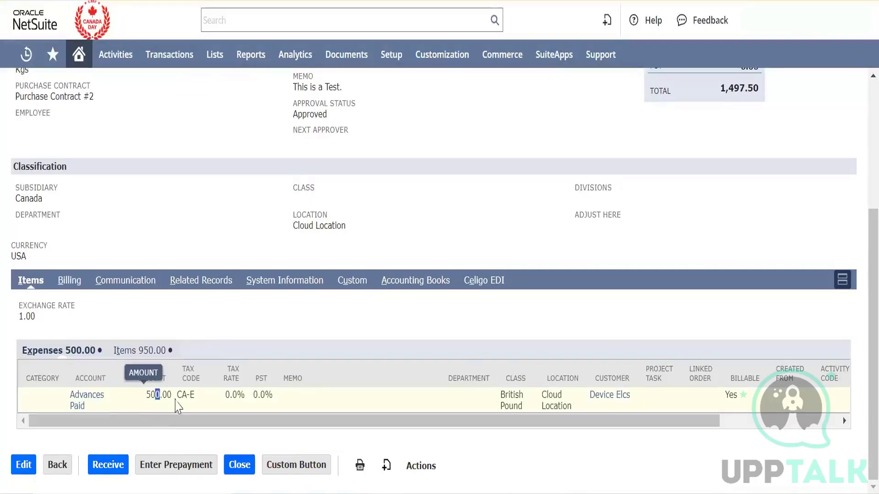
click(145, 351)
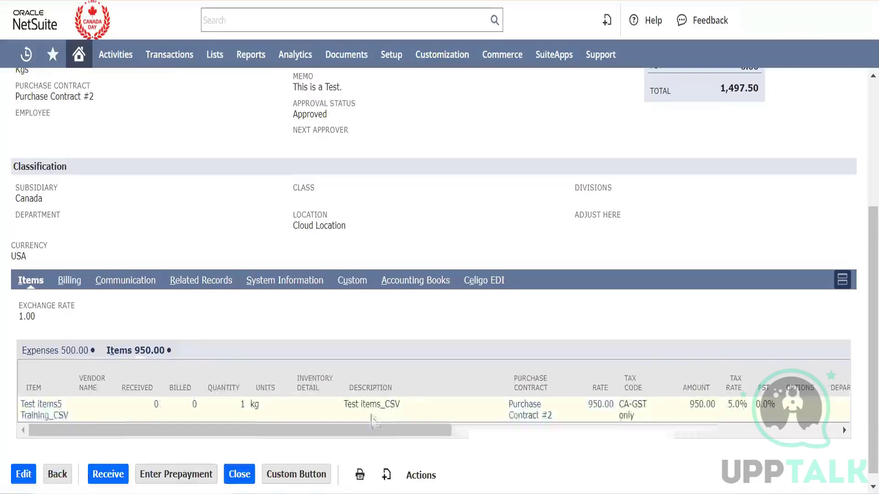
drag(380, 433, 489, 451)
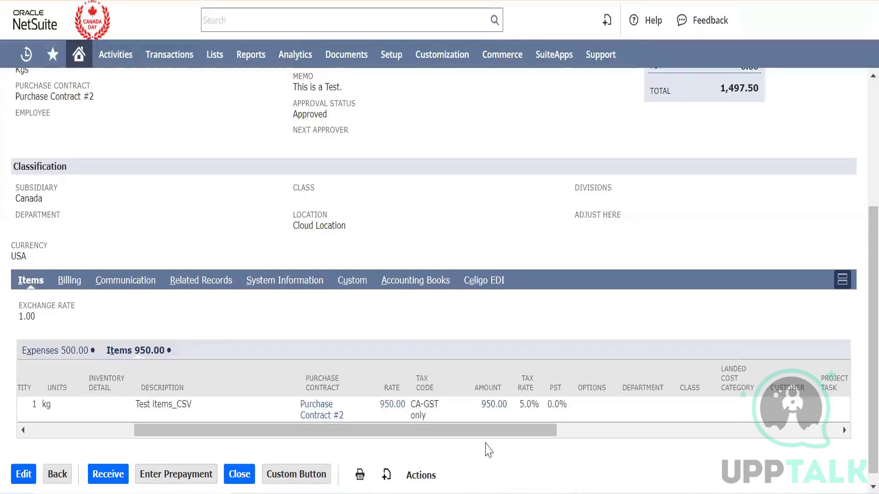
scroll(499, 264, up, 2)
scroll(499, 264, up, 4)
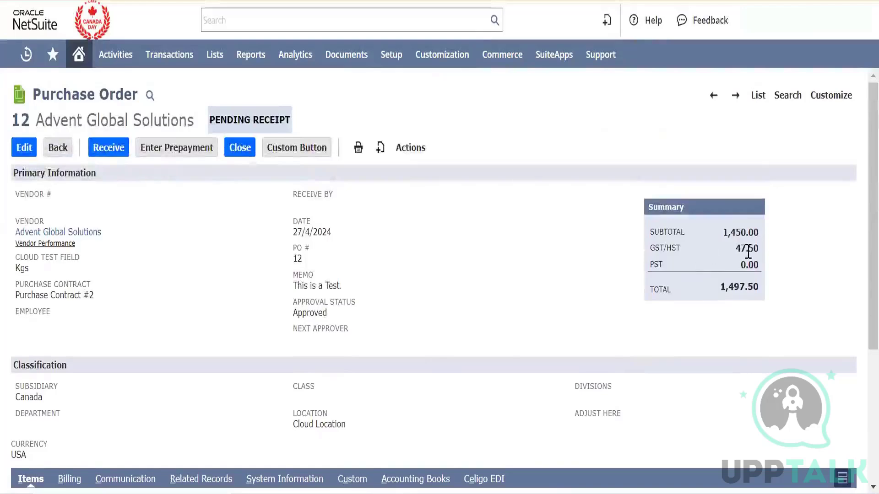
double_click(752, 251)
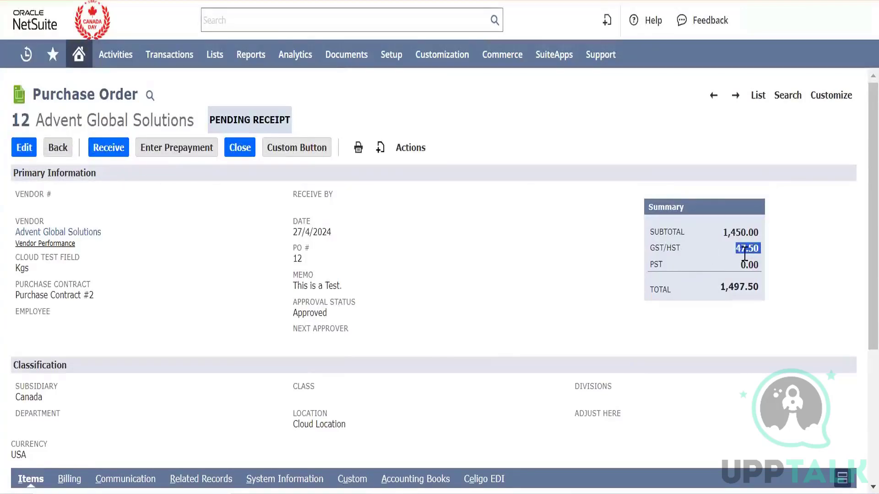
click(509, 260)
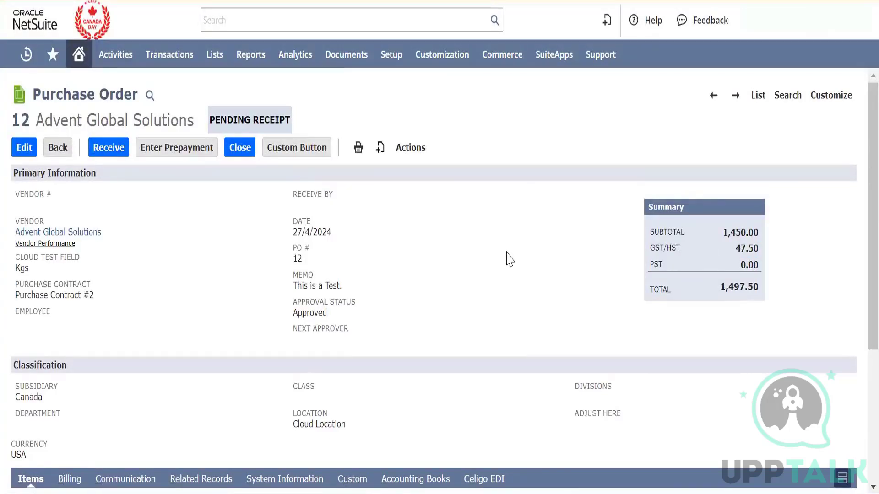
Open purchase order 12's GL Impact in a new browser tab and check the posting status of each line.
mouse_move(418, 157)
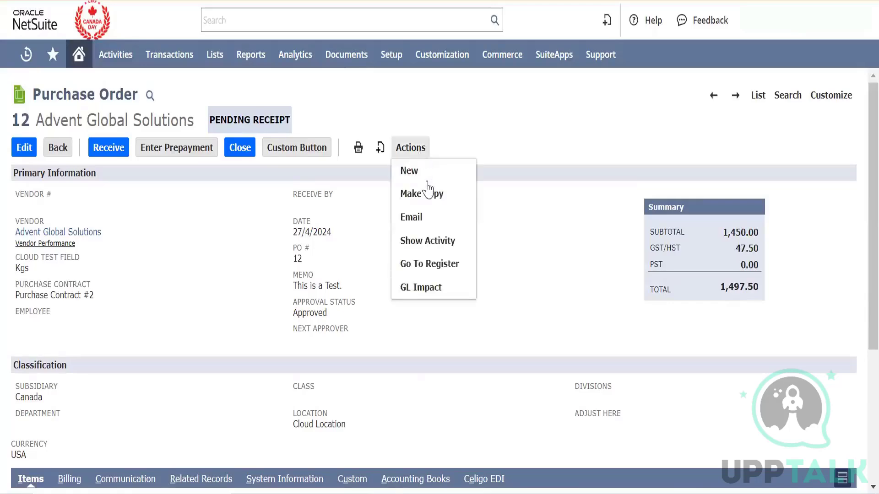
right_click(439, 287)
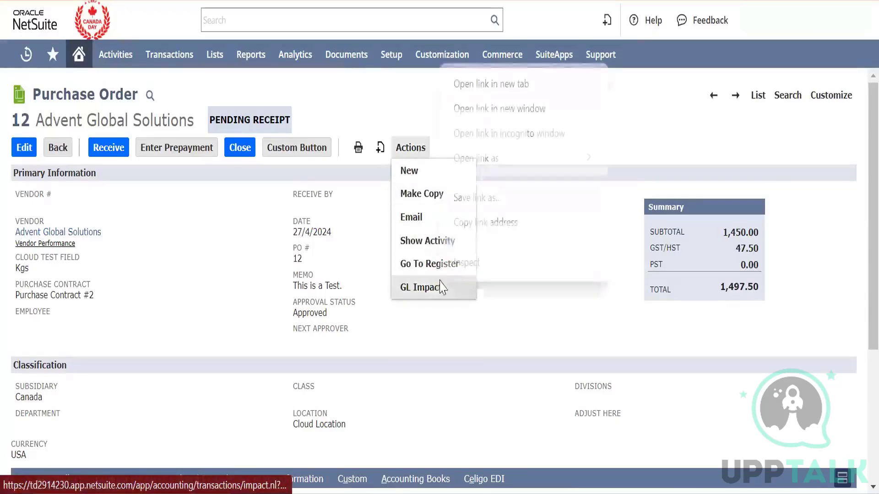
click(499, 86)
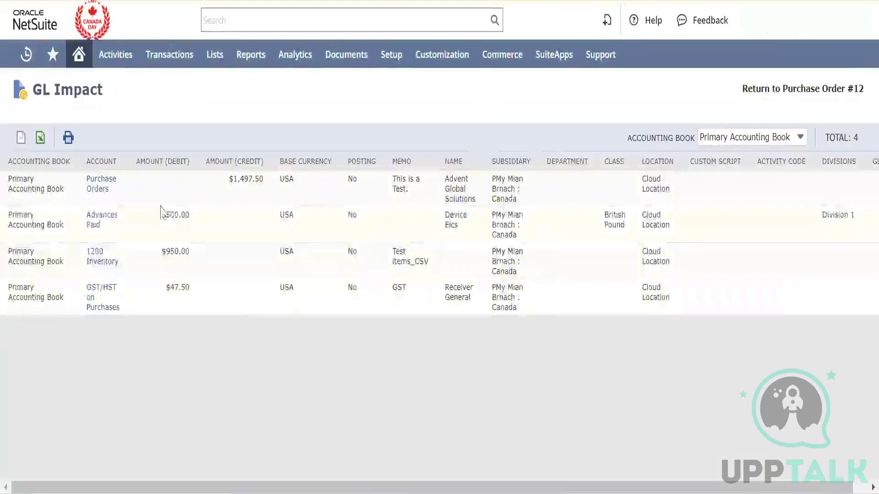
double_click(352, 179)
double_click(353, 214)
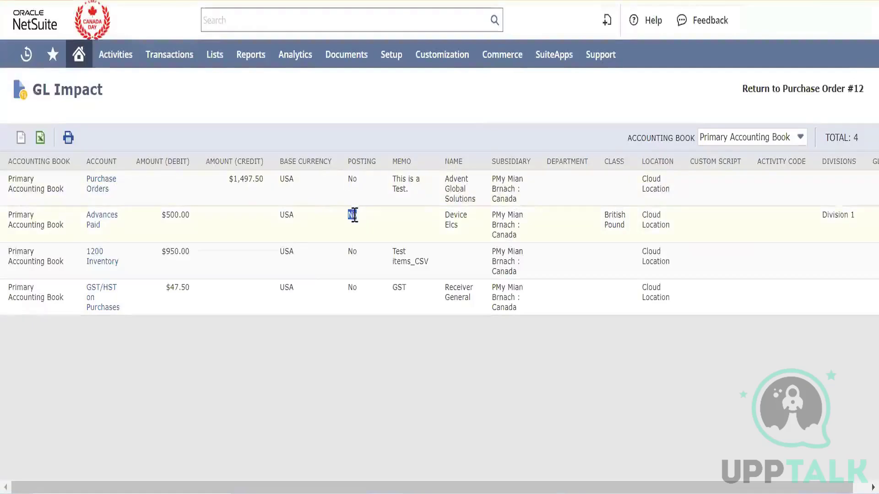
double_click(353, 253)
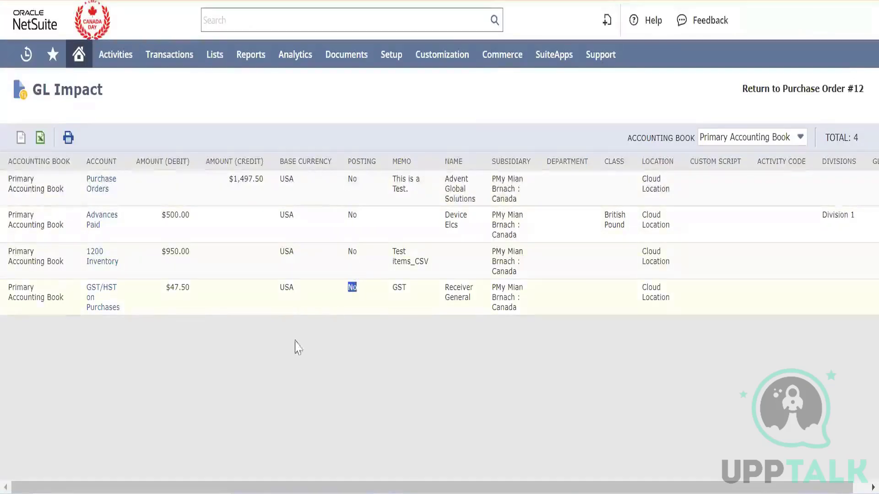
click(285, 349)
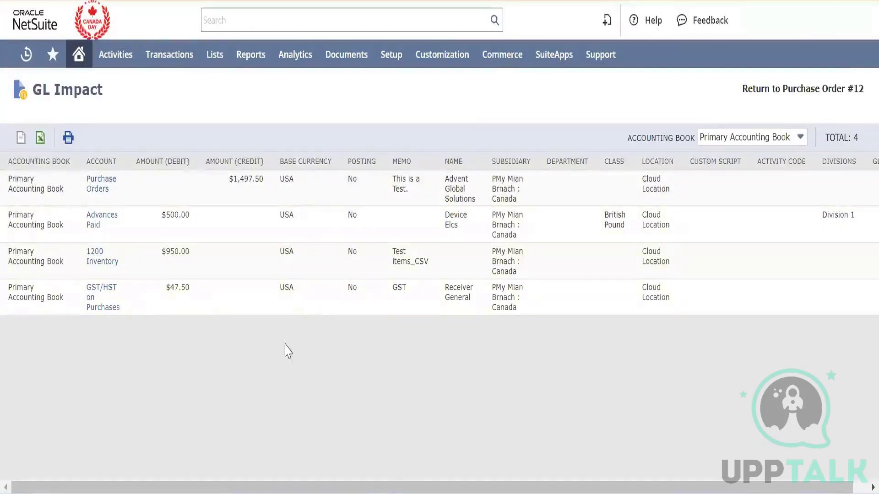
Compare the GL Impact debit amounts for Advances Paid, Inventory and GST/HST with the Purchase Orders credit amount.
double_click(180, 253)
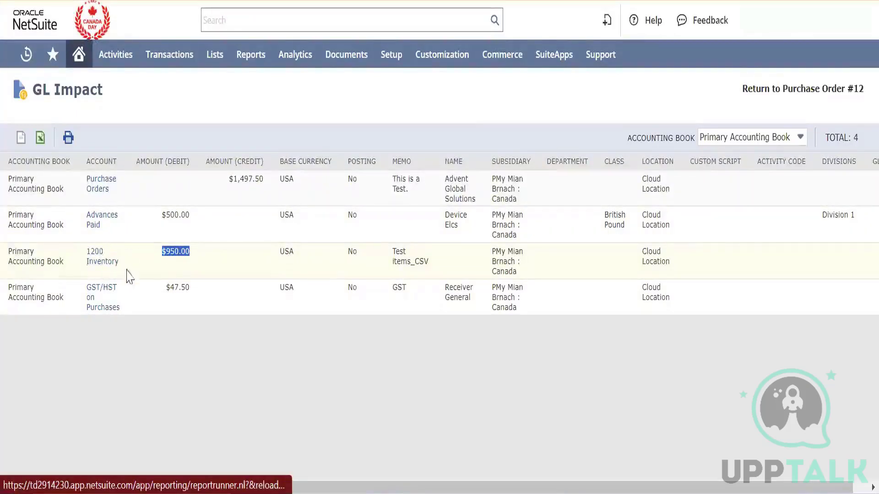
click(186, 385)
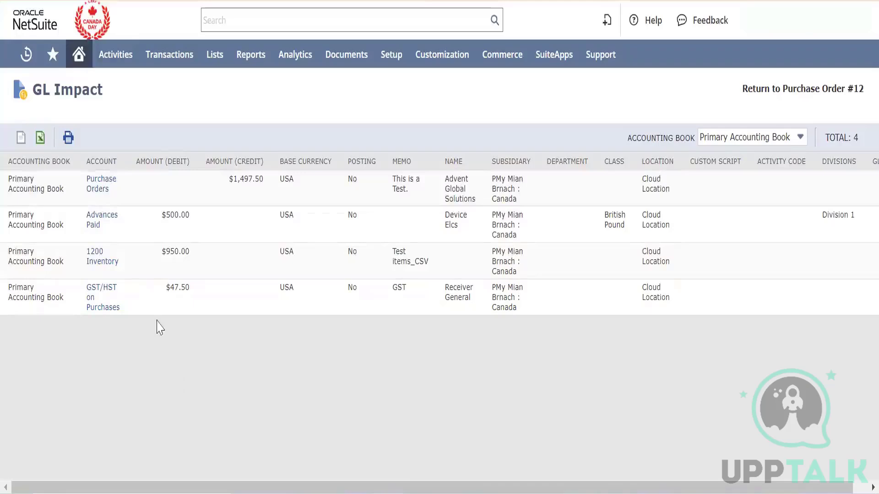
triple_click(184, 256)
triple_click(256, 179)
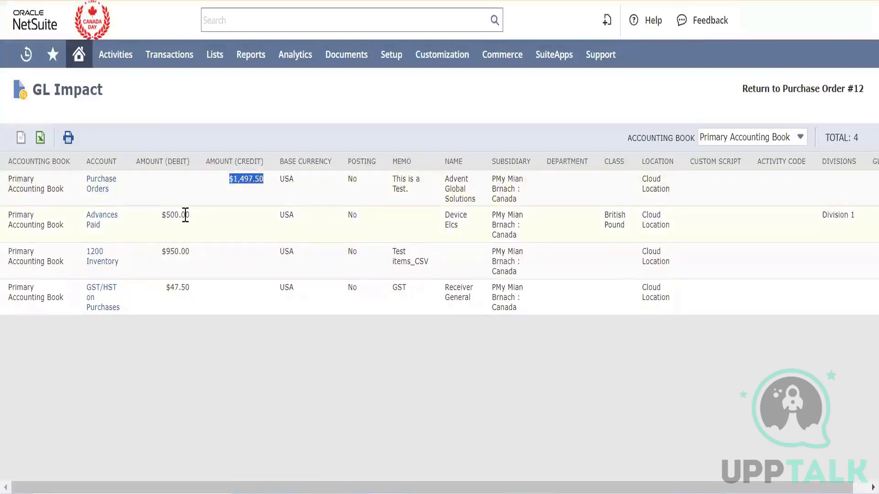
triple_click(184, 214)
double_click(261, 178)
triple_click(181, 290)
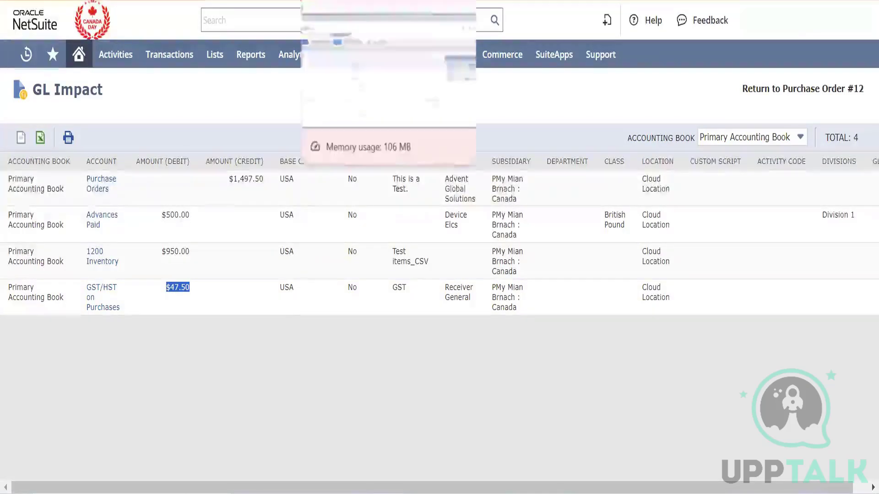
Return to purchase order 12, open the Receive Orders page in a new browser tab and check the order listed for receiving.
click(341, 1)
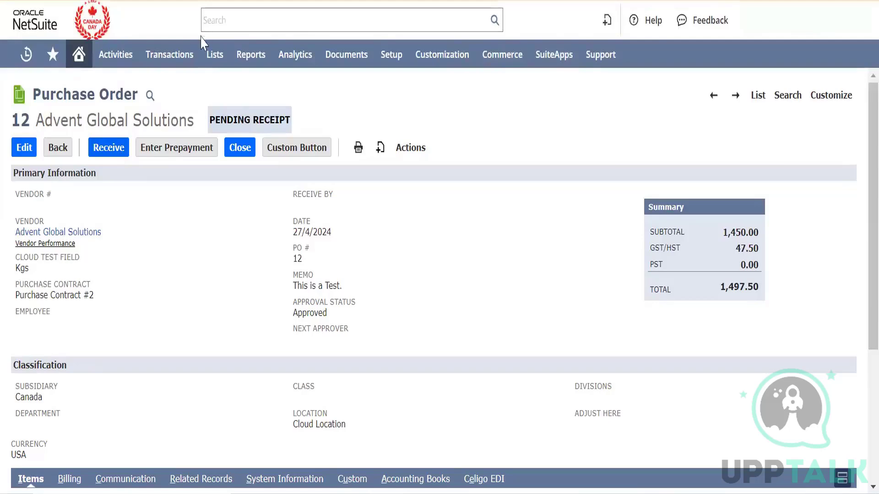
mouse_move(169, 55)
mouse_move(198, 137)
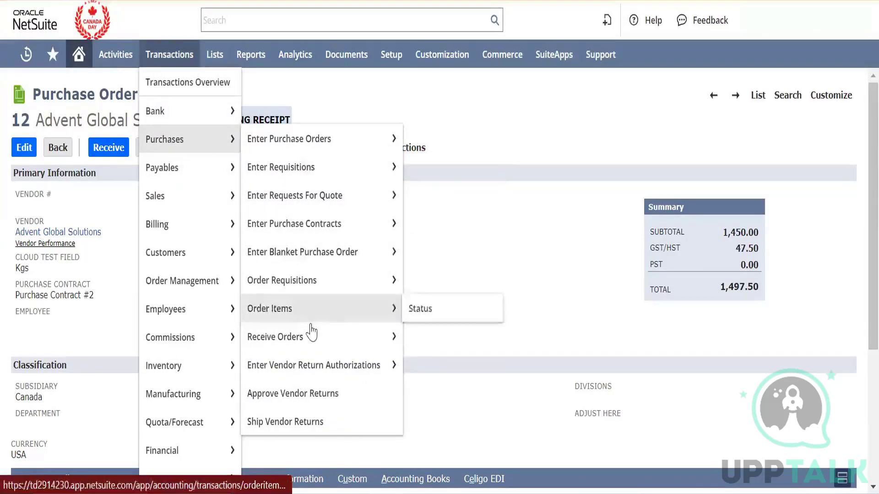
mouse_move(312, 338)
right_click(319, 128)
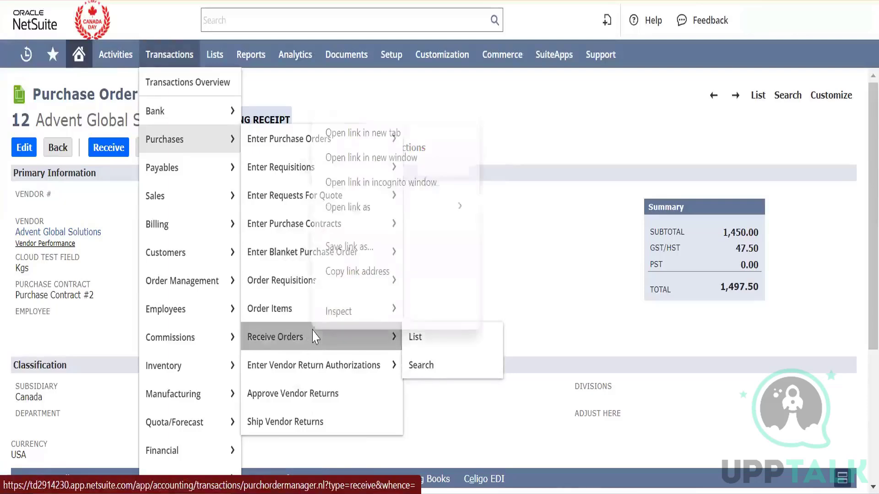
click(364, 133)
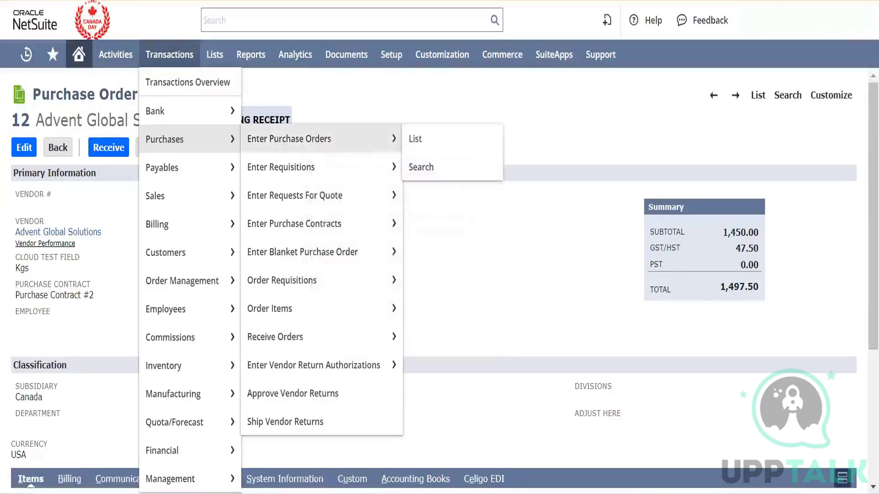
key(ctrl+Tab)
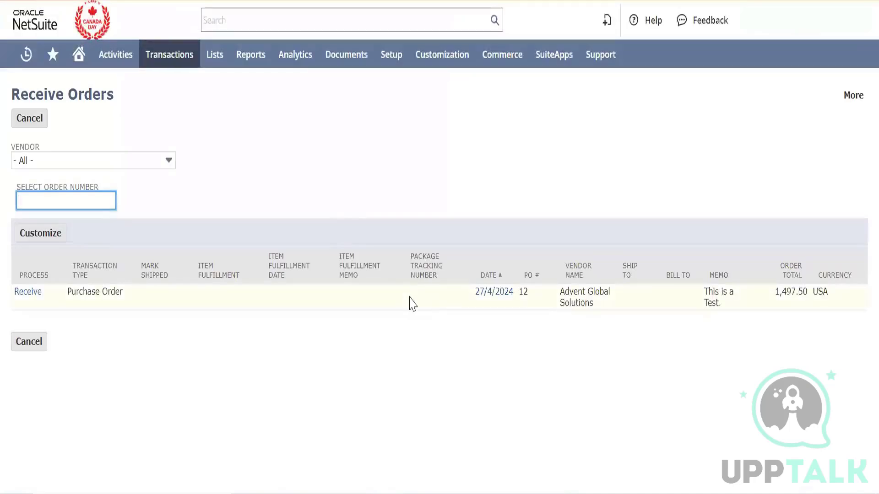
click(32, 302)
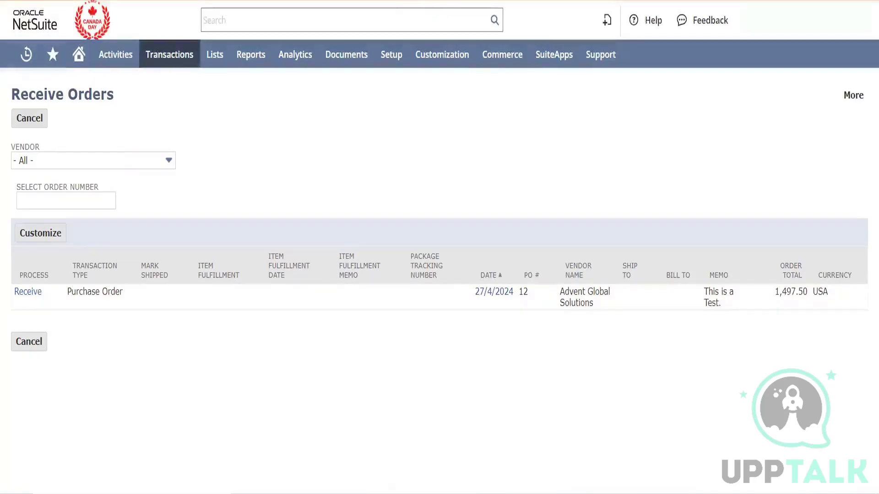
Start an item receipt from purchase order 12, review its fields and set the division to Division 1.
click(106, 151)
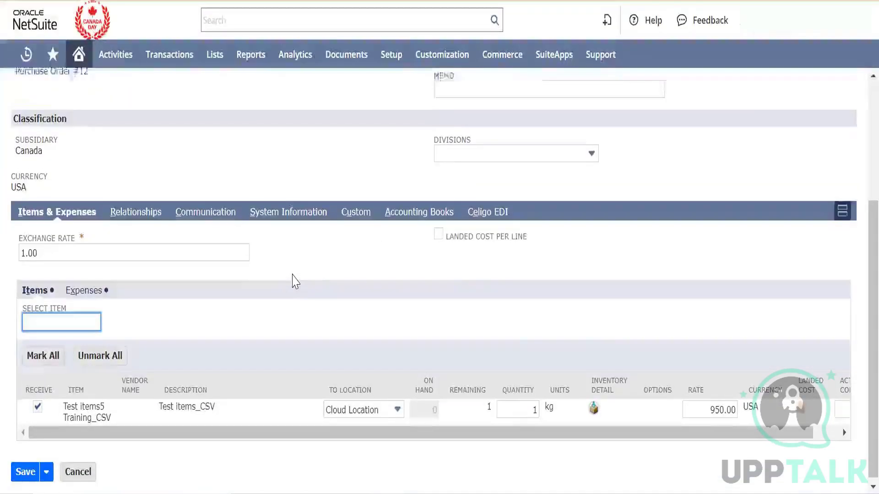
scroll(296, 280, up, 4)
scroll(455, 114, down, 4)
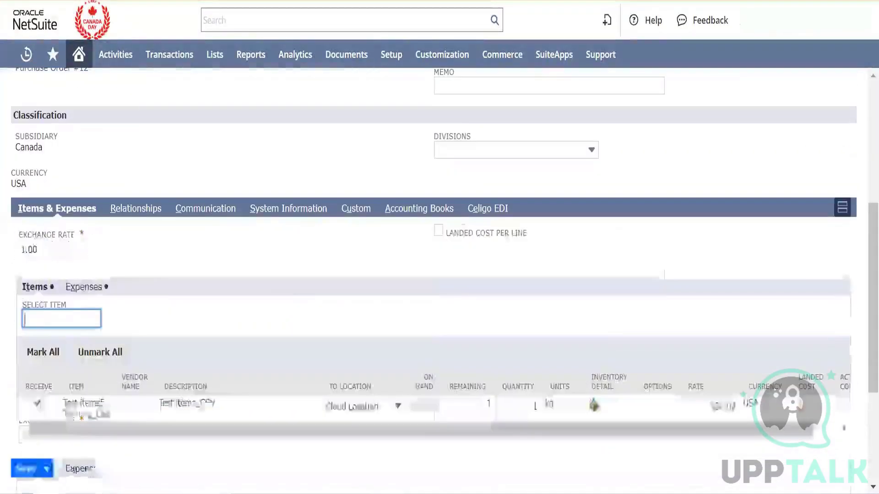
scroll(380, 180, up, 1)
scroll(380, 180, up, 3)
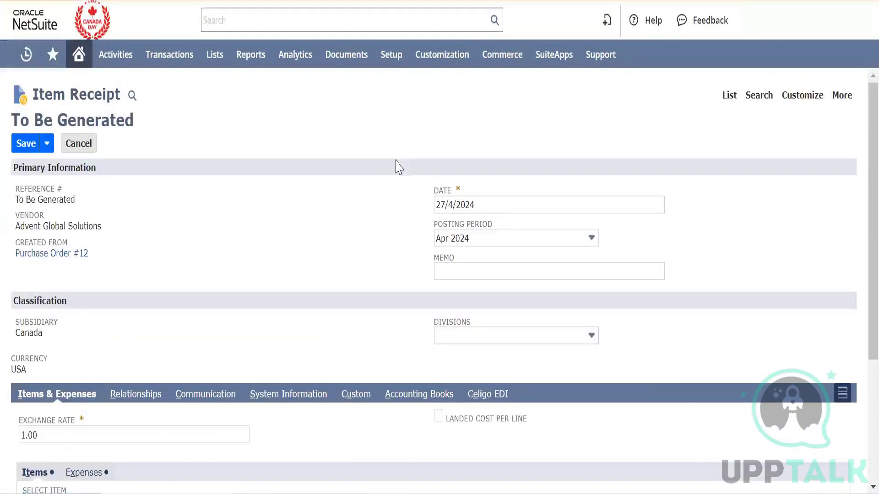
scroll(358, 210, down, 1)
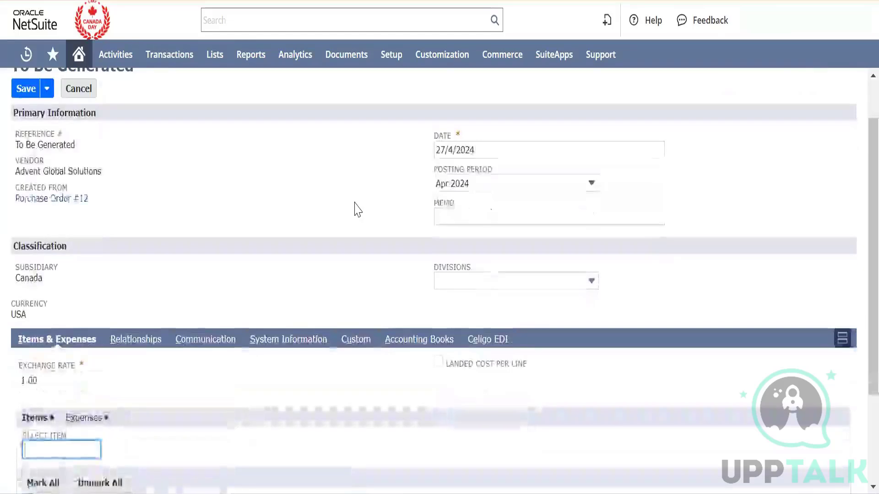
scroll(357, 209, down, 3)
scroll(355, 210, up, 3)
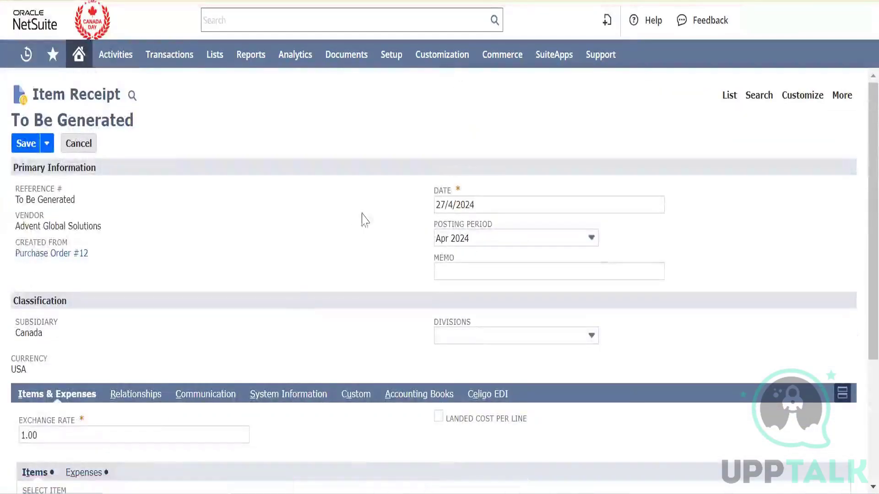
click(471, 335)
click(453, 389)
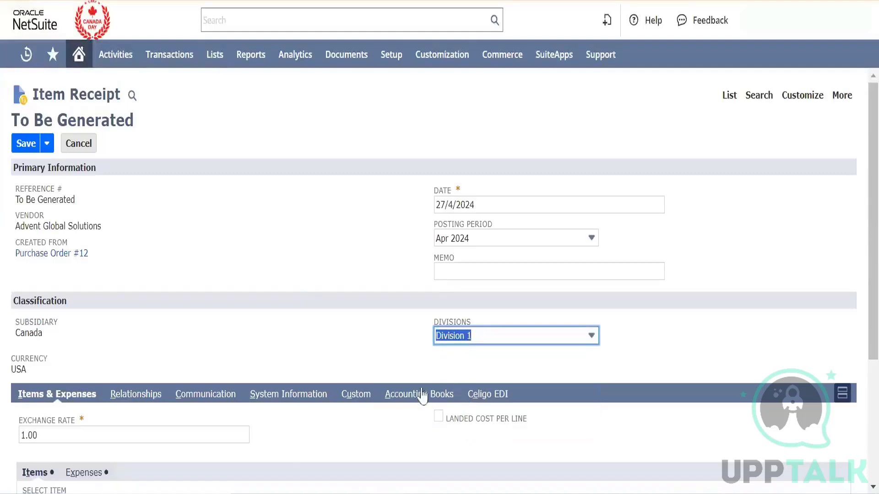
Enable landed cost per line on the item receipt and open the landed cost details for Test items5 Training_CSV.
scroll(332, 364, down, 3)
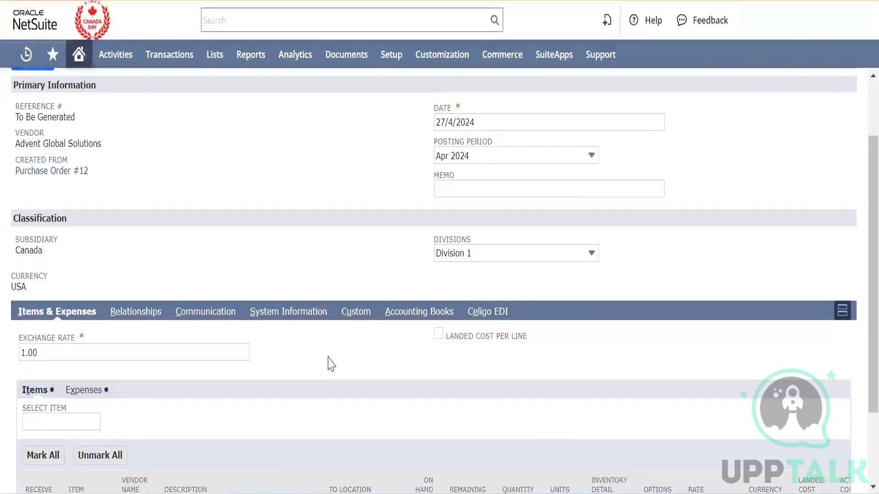
scroll(331, 364, down, 2)
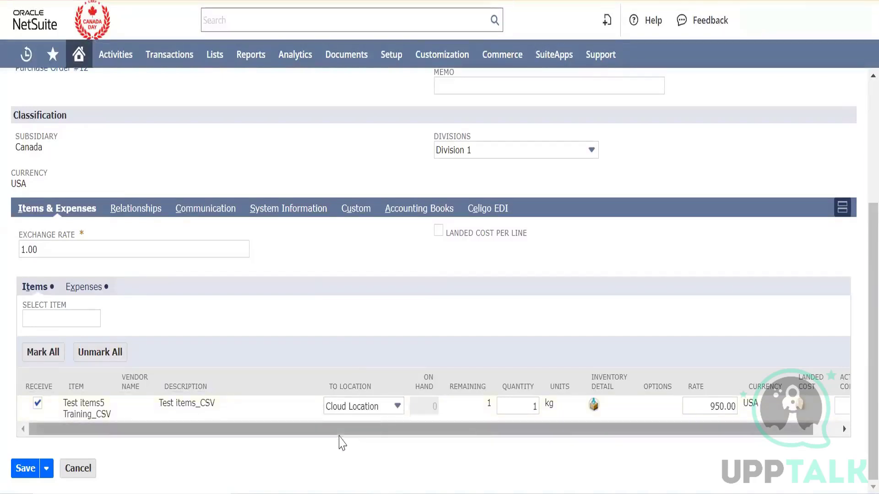
scroll(339, 433, right, 2)
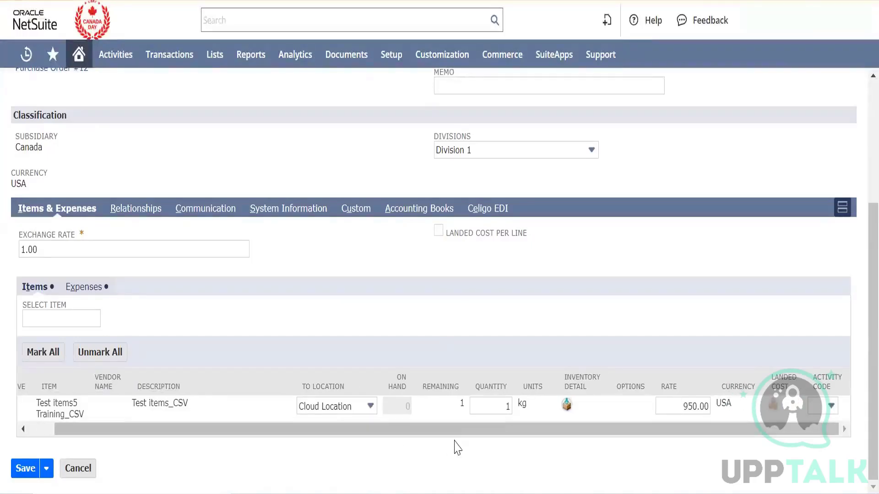
click(438, 233)
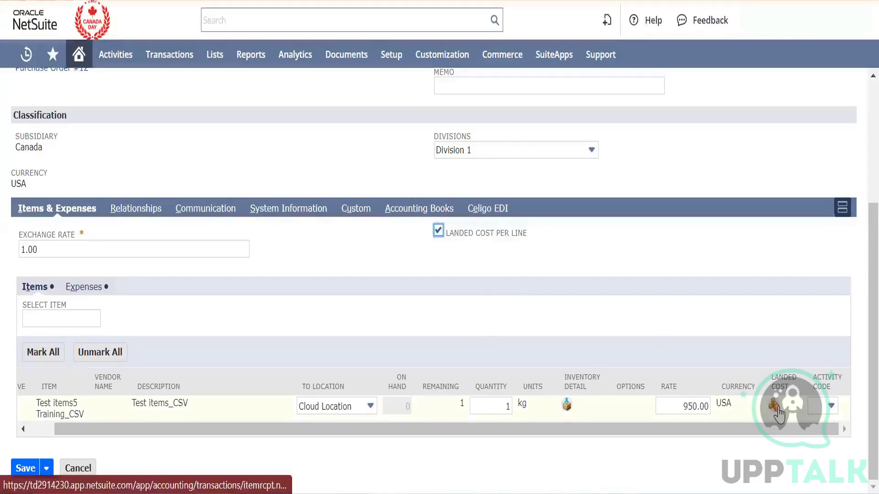
click(438, 234)
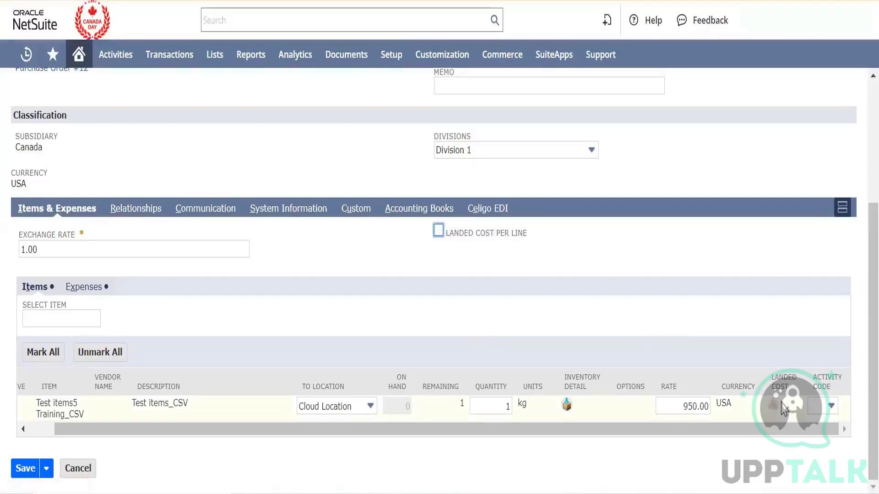
click(439, 231)
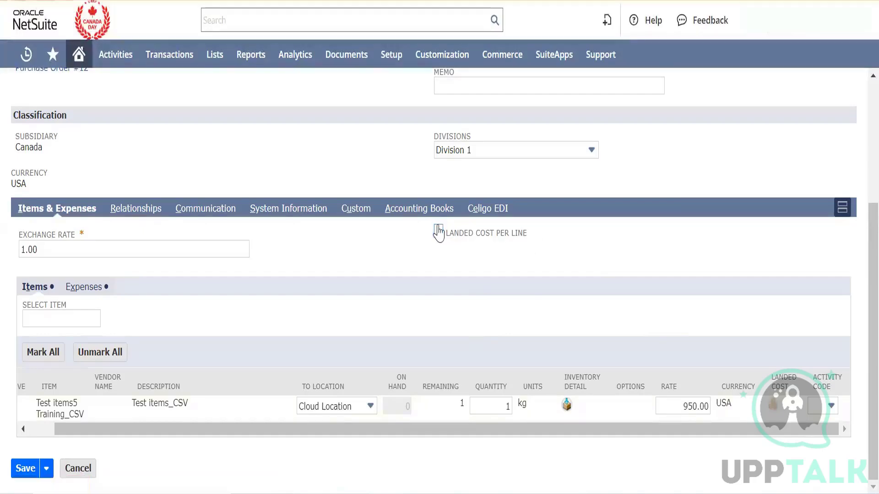
click(777, 417)
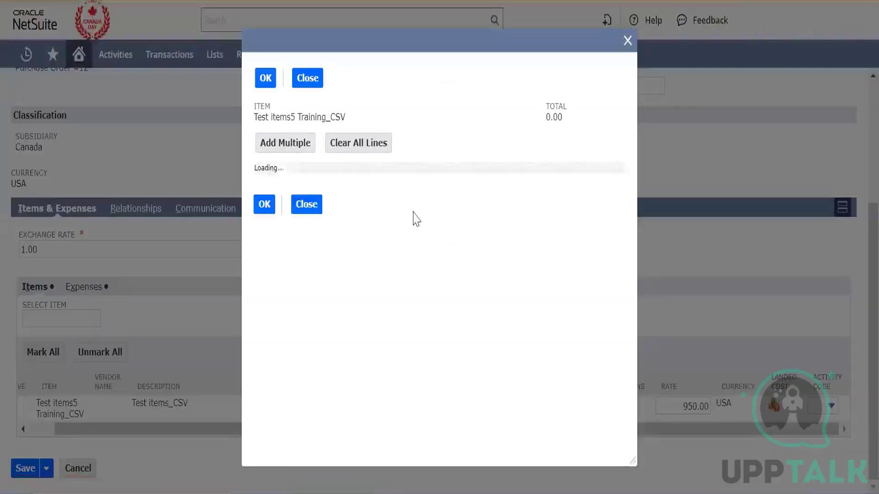
Check the landed cost details of Test items5 Training_CSV for available cost categories and close them without adding a line.
click(334, 201)
click(337, 198)
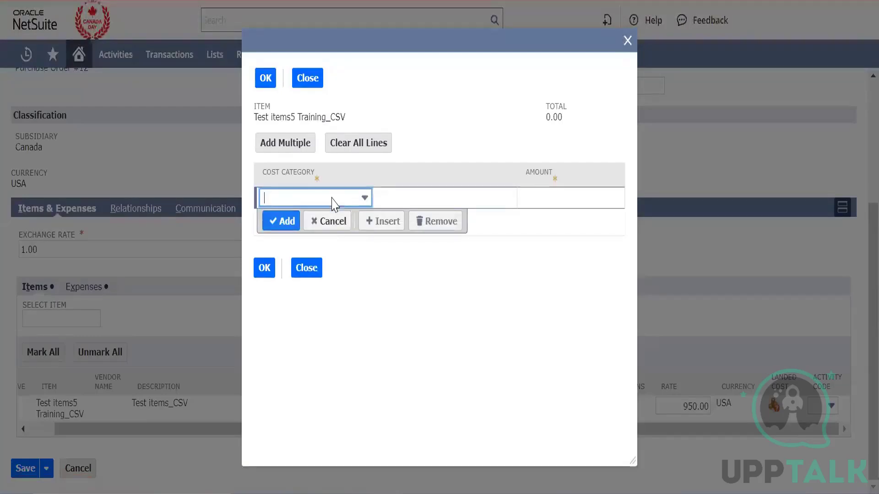
click(308, 268)
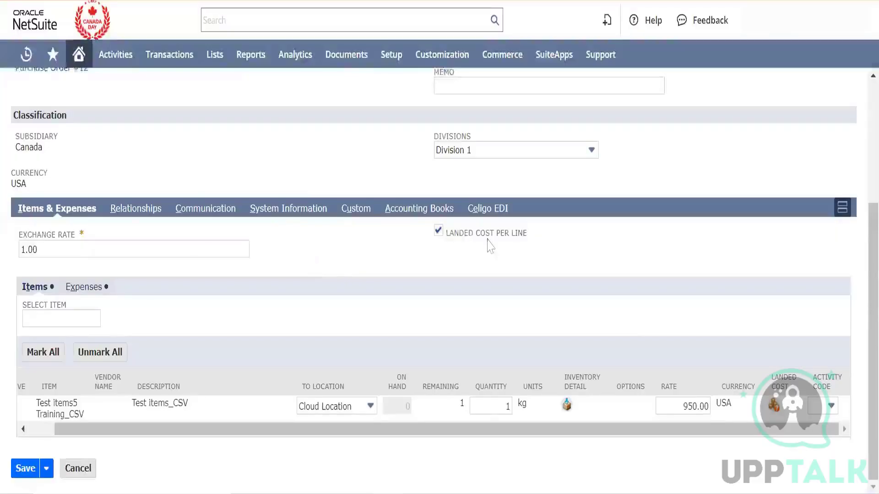
Open the Accounting Lists page in a new browser tab, keeping the item receipt open.
mouse_move(391, 60)
mouse_move(415, 136)
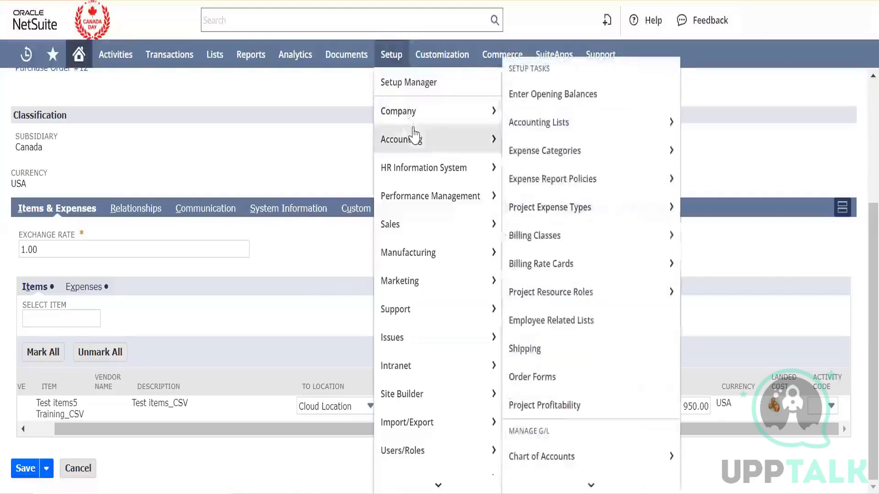
mouse_move(586, 165)
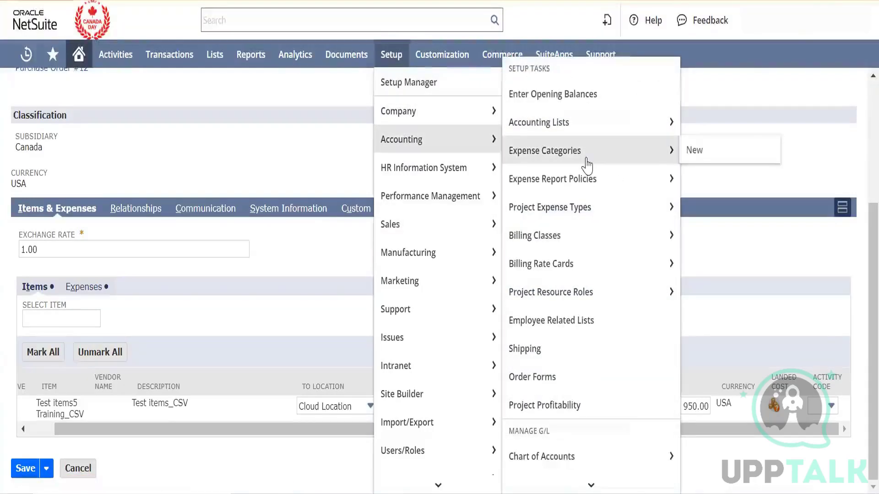
scroll(587, 165, down, 1)
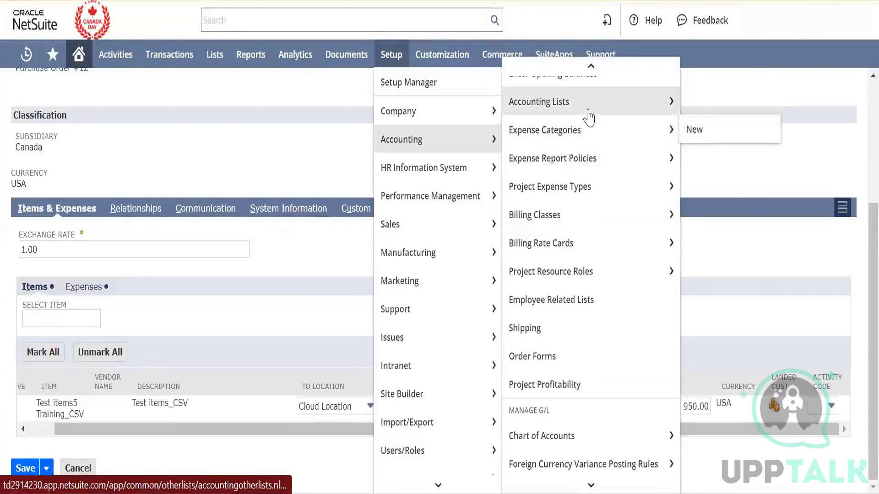
right_click(598, 112)
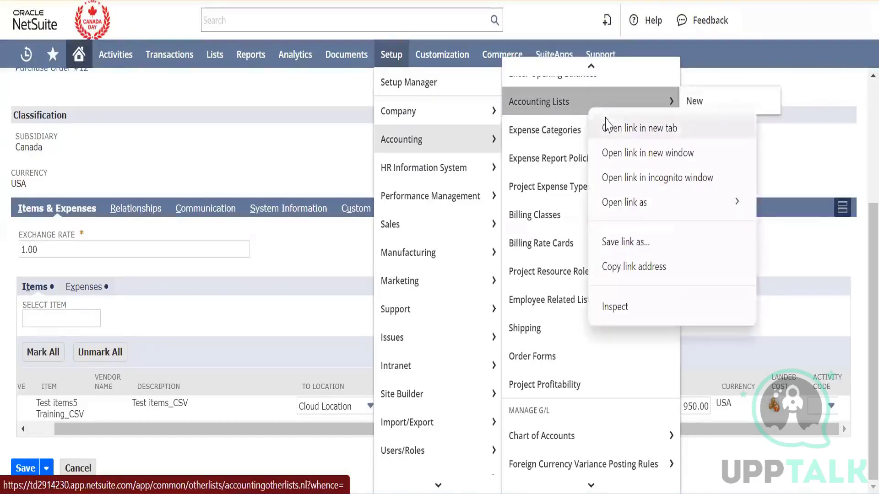
click(607, 126)
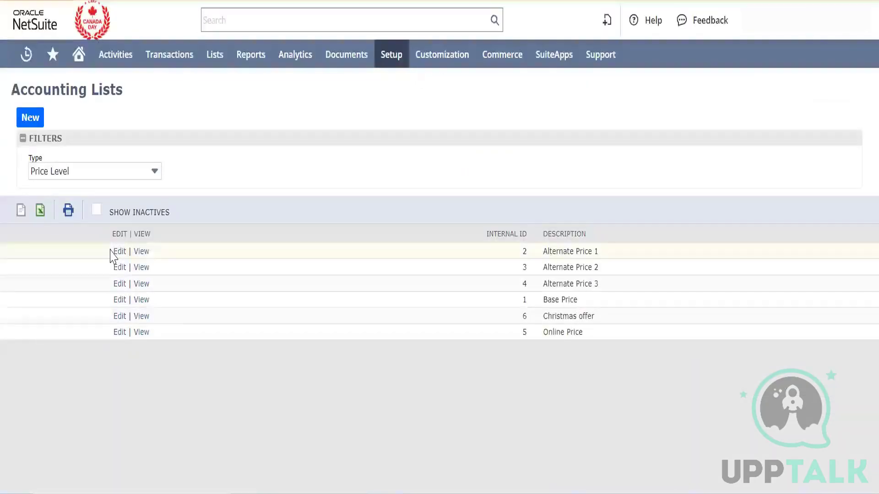
Filter the accounting lists by the Cost Category type and start a new cost category.
click(136, 170)
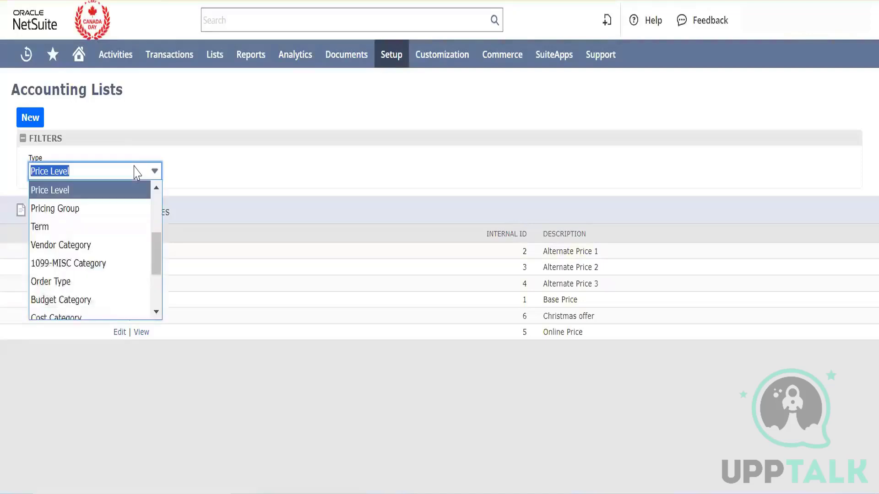
scroll(128, 265, up, 5)
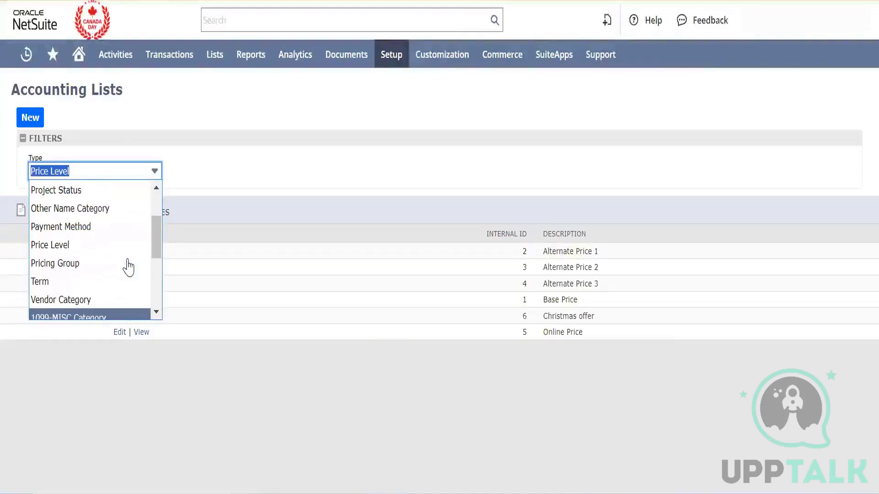
scroll(127, 242, down, 4)
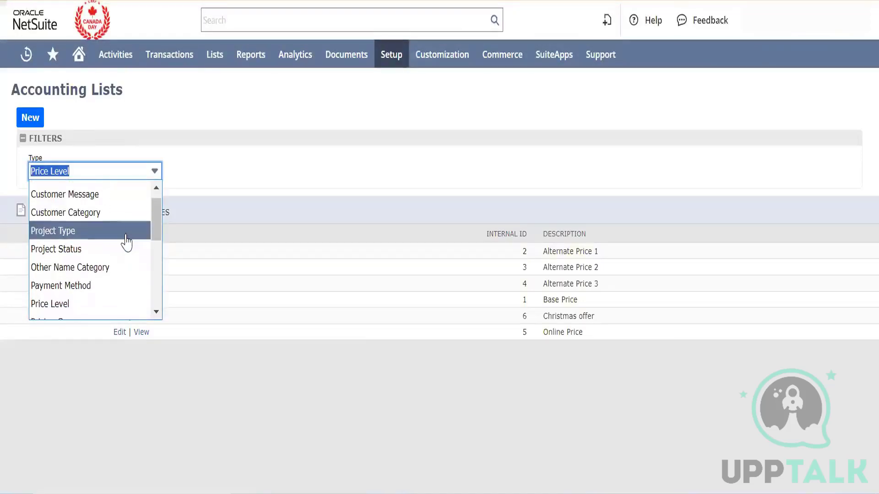
scroll(126, 243, down, 1)
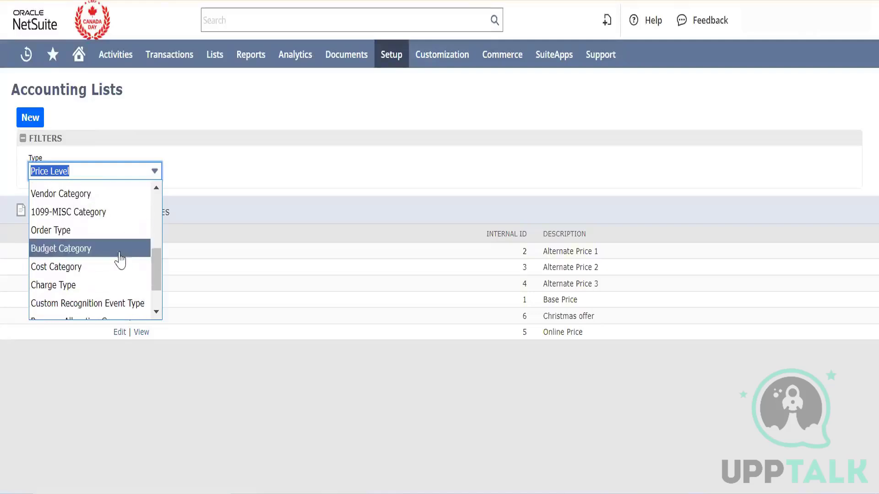
click(122, 273)
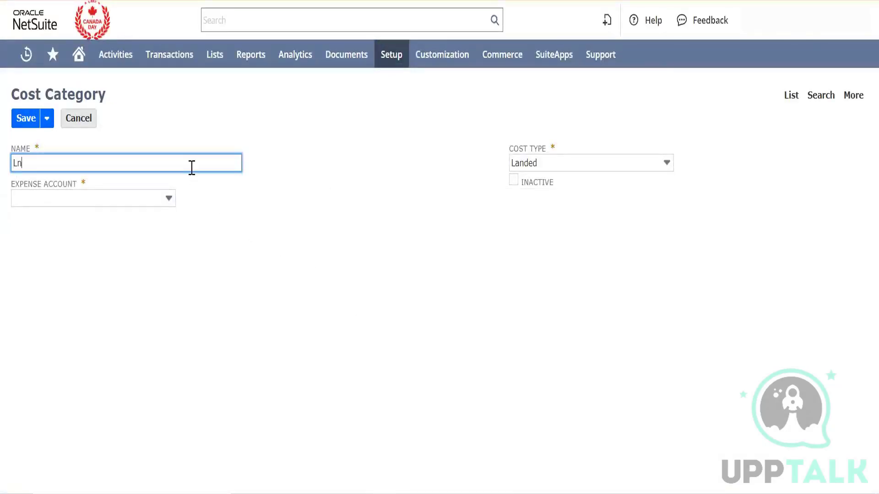
Name the cost category Landed Cost Category, set its expense account to 117 Prepaid Expenses A/c and save it.
text(t)
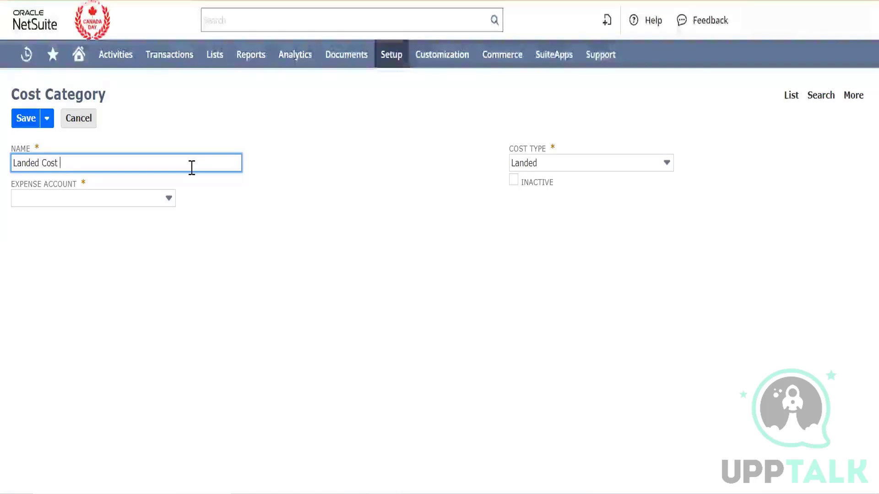
text( Category)
key(Tab)
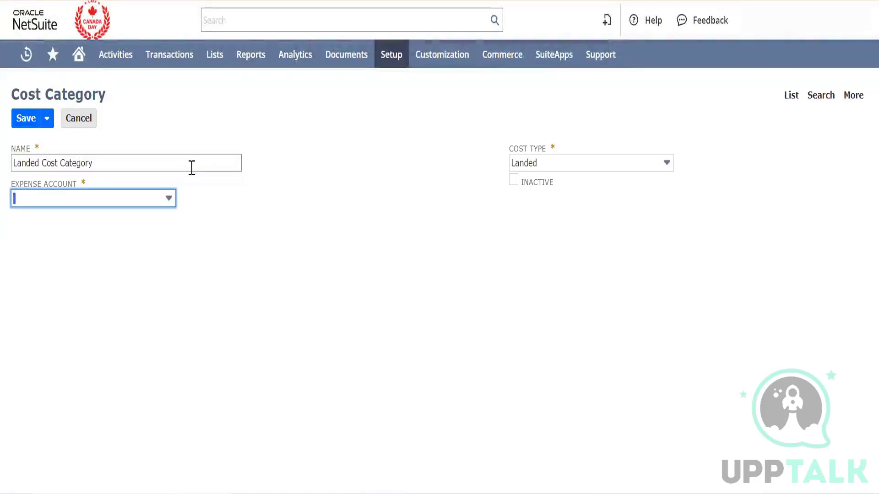
click(169, 199)
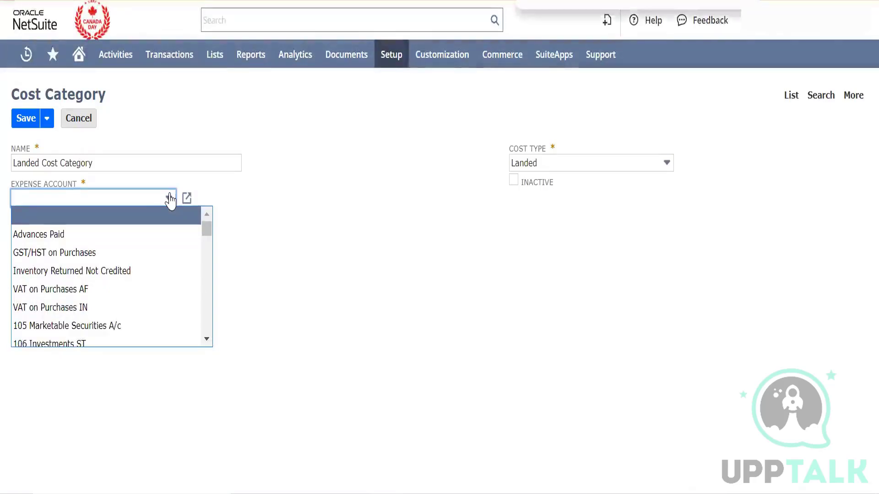
text(land)
key(Return)
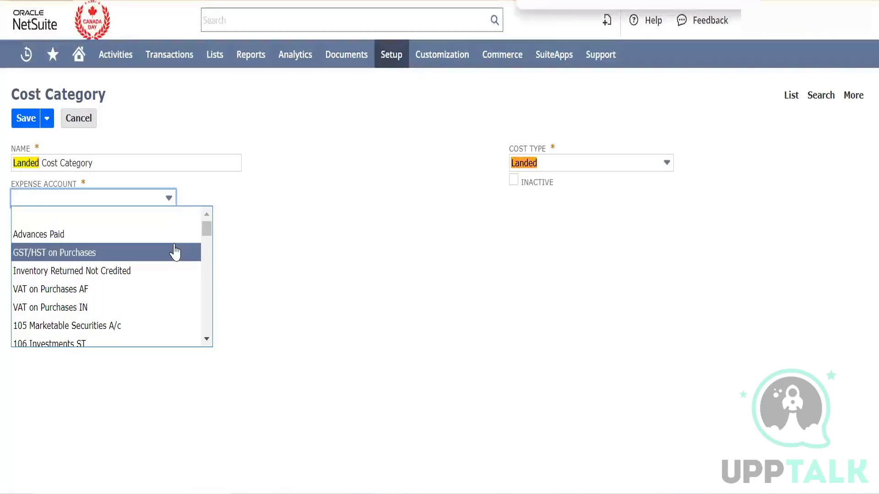
drag(209, 235, 206, 247)
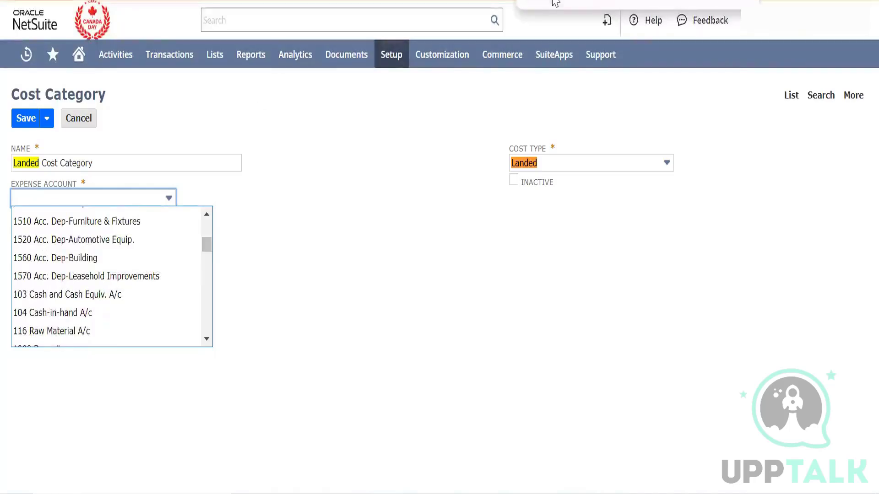
text(expense)
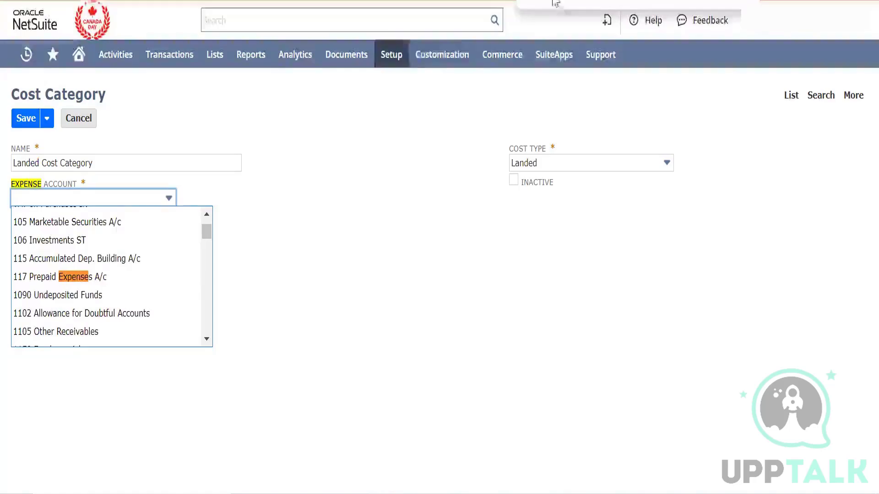
click(66, 279)
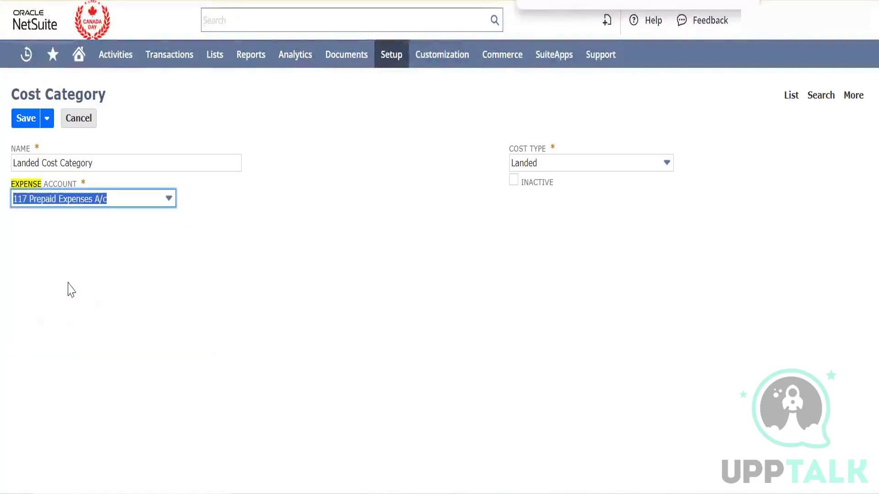
click(269, 302)
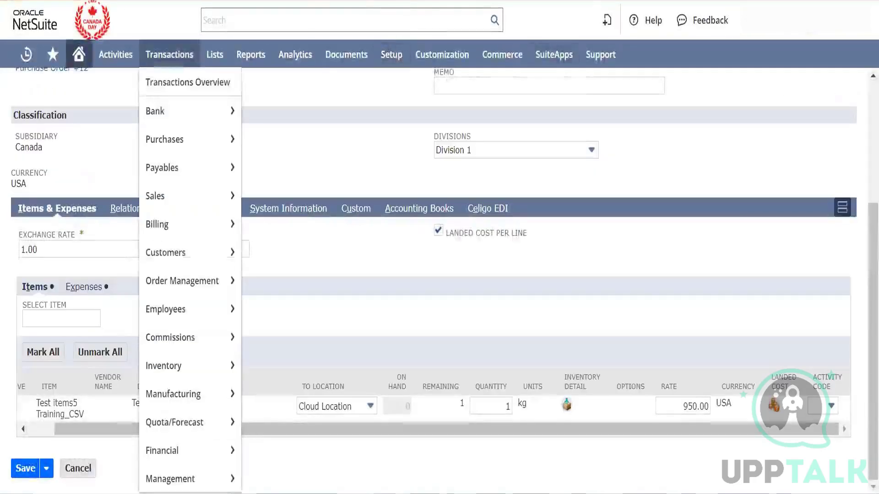
Reload the item receipt for purchase order 12 and enable landed cost per line.
key(F5)
click(499, 61)
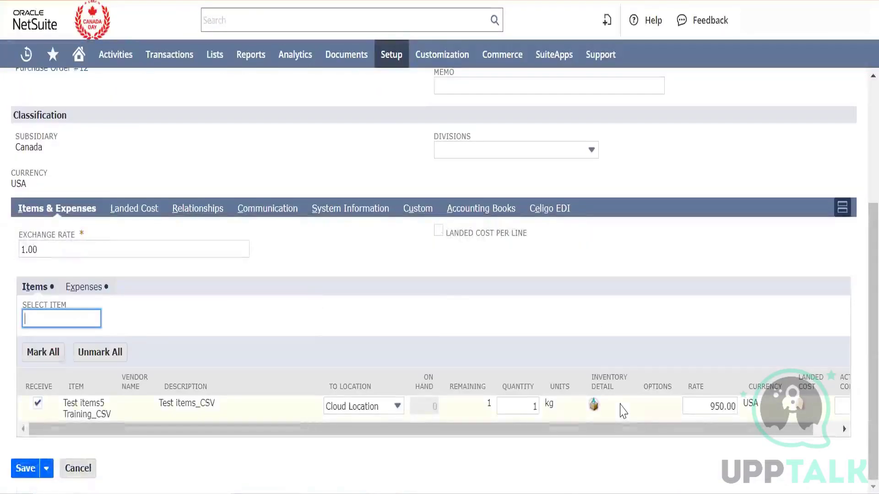
click(459, 234)
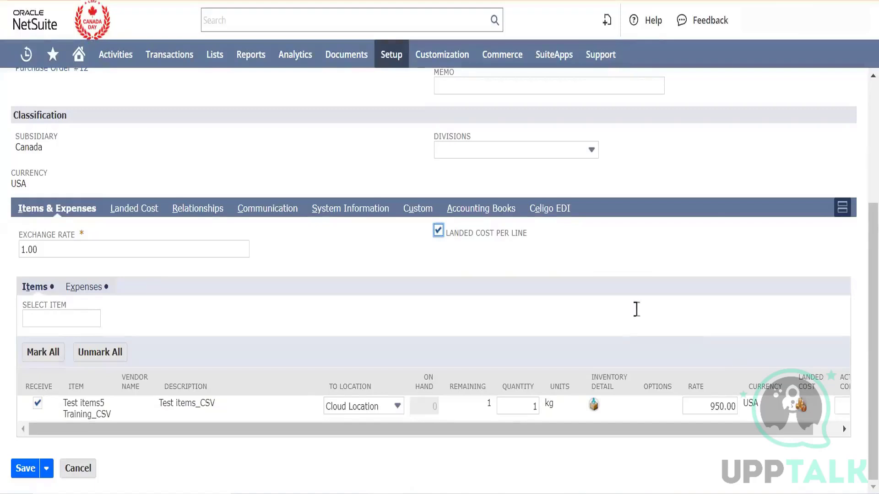
Add a landed cost line of 50 with Landed Cost Category to Test items5 Training_CSV and confirm the details.
click(802, 407)
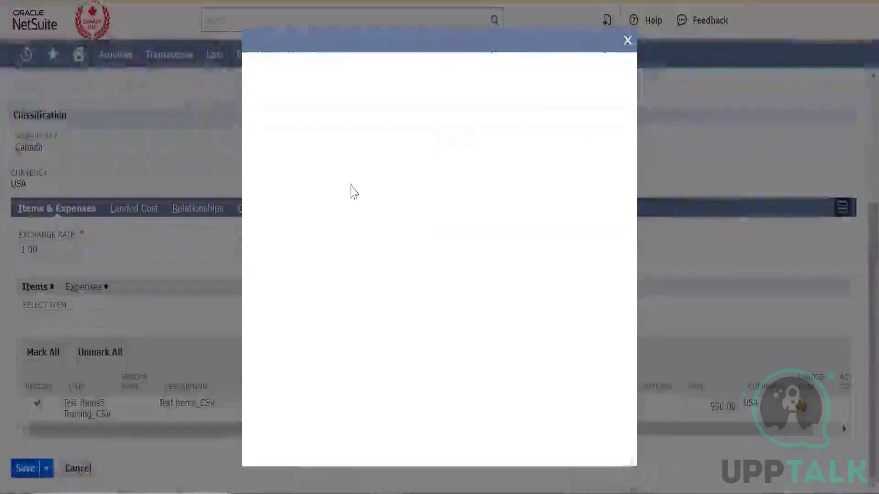
click(315, 196)
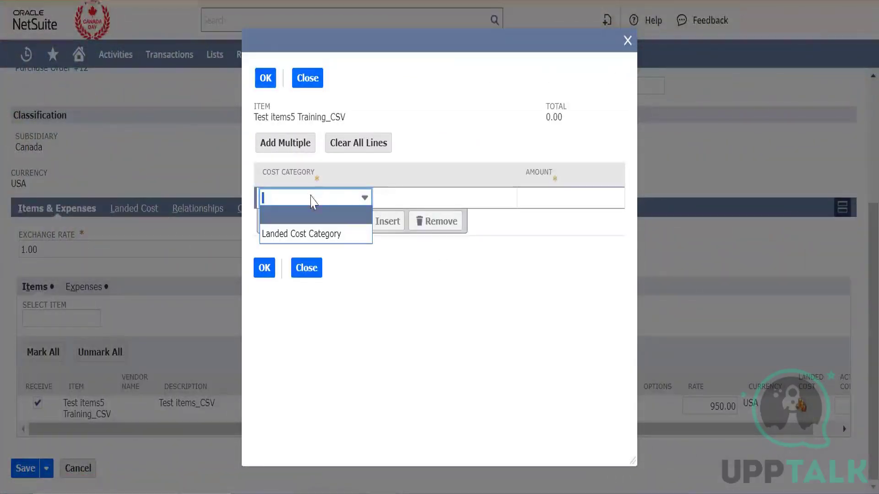
click(321, 234)
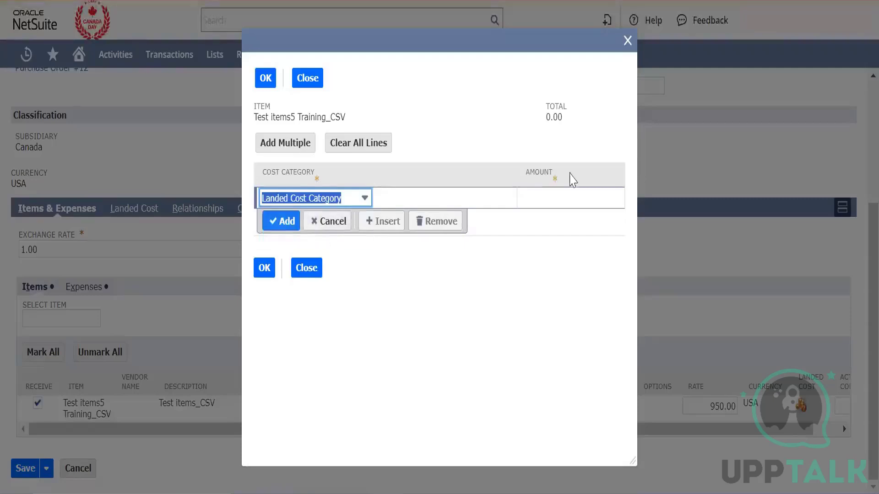
click(564, 197)
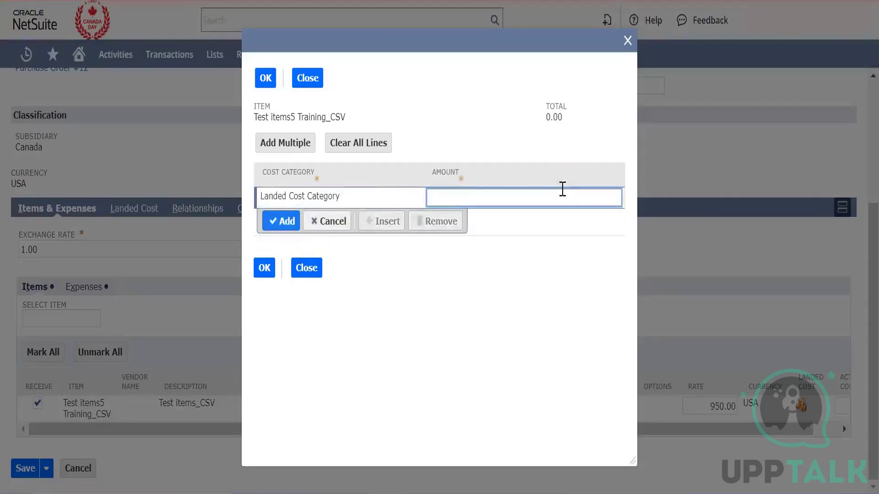
text(50)
click(285, 221)
click(261, 294)
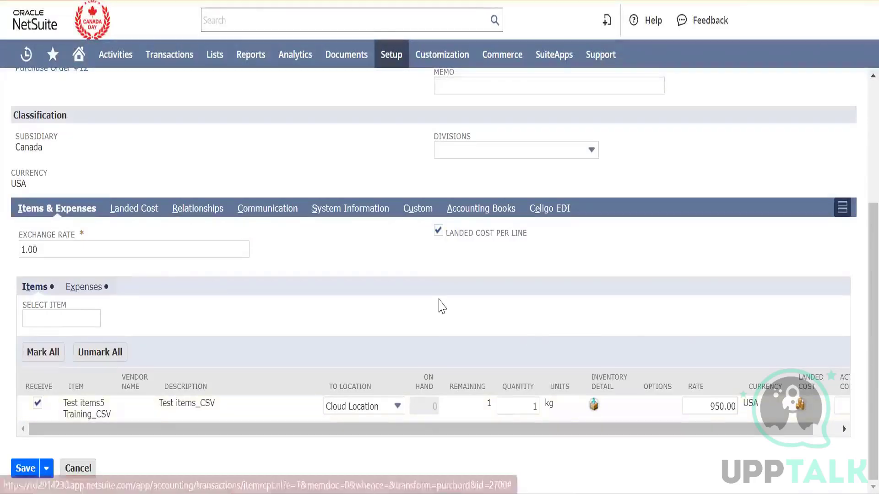
Check the receipt's landed cost allocation method, category and source fields, and return to the item lines.
click(132, 208)
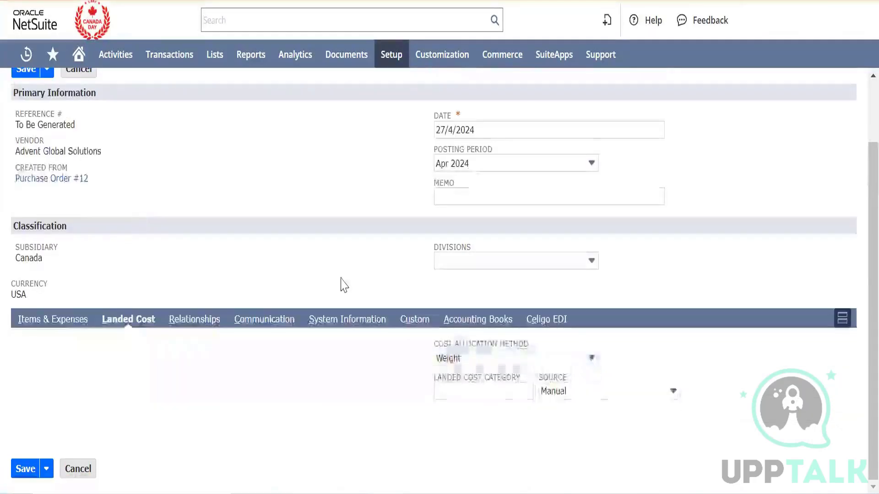
click(506, 385)
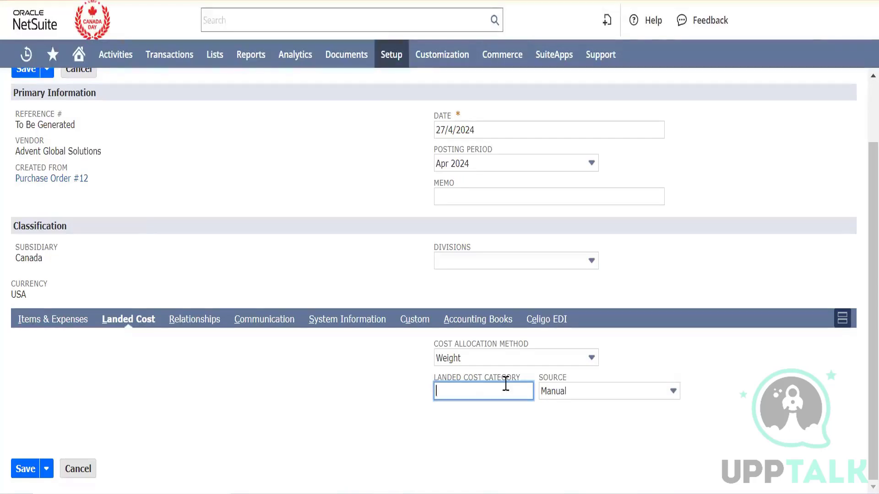
click(69, 322)
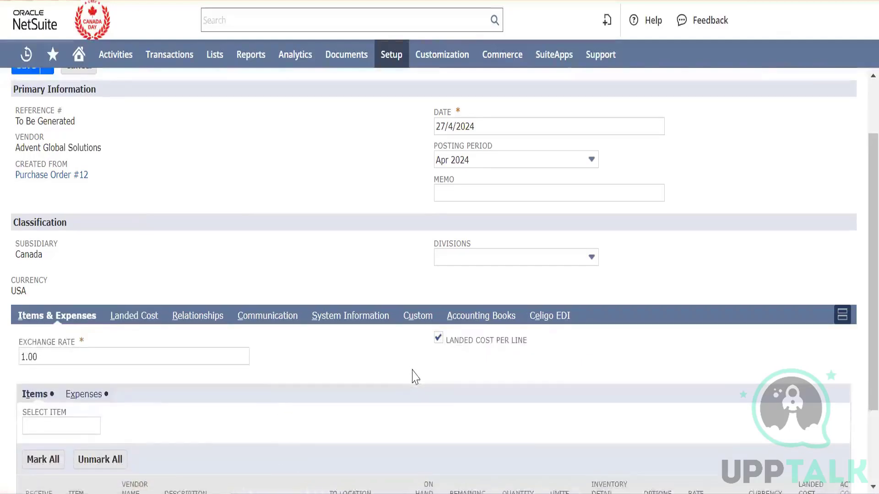
Review the item receipt's primary information, classification and item line, including location, quantity and rate.
scroll(414, 375, down, 3)
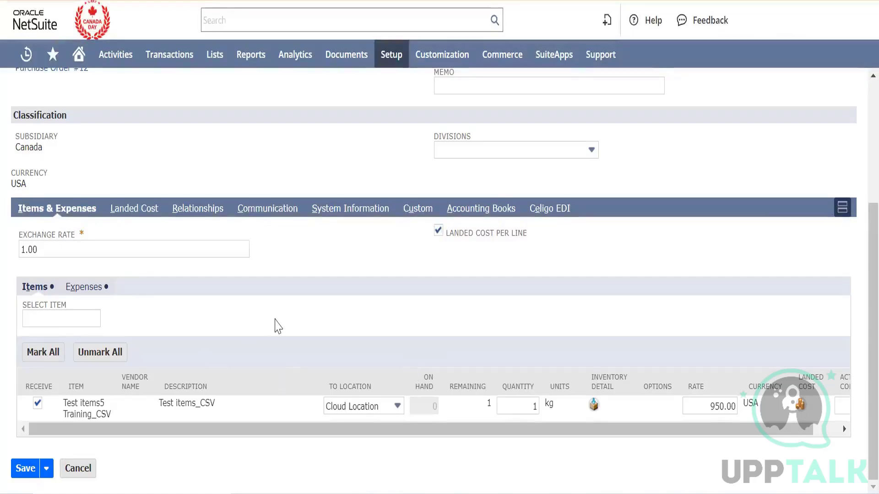
scroll(279, 327, up, 1)
scroll(279, 327, up, 3)
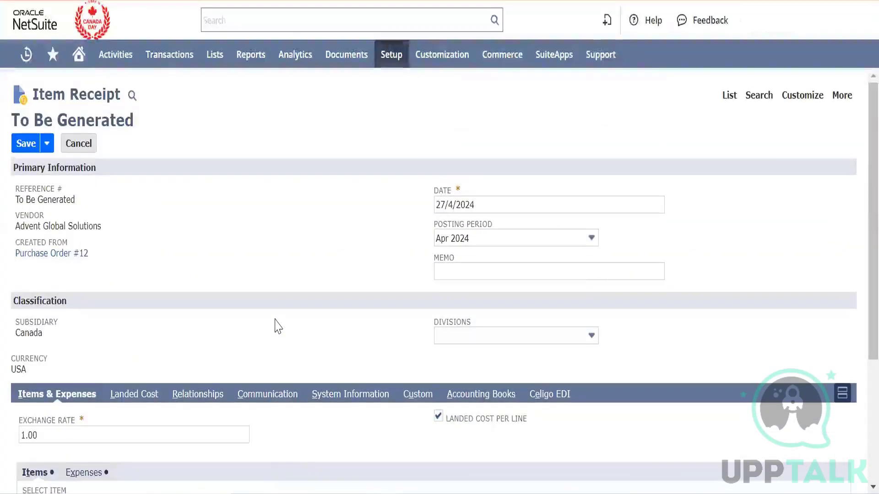
scroll(279, 328, down, 2)
scroll(278, 327, down, 2)
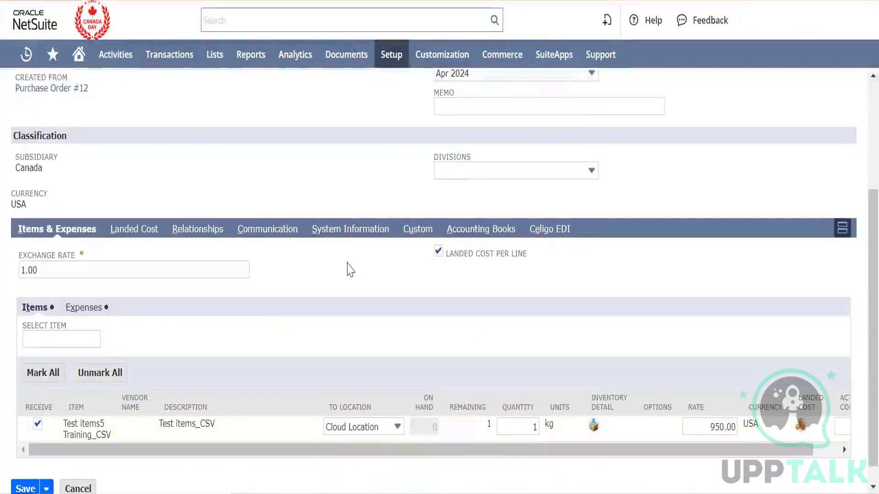
scroll(350, 269, up, 1)
scroll(350, 269, down, 2)
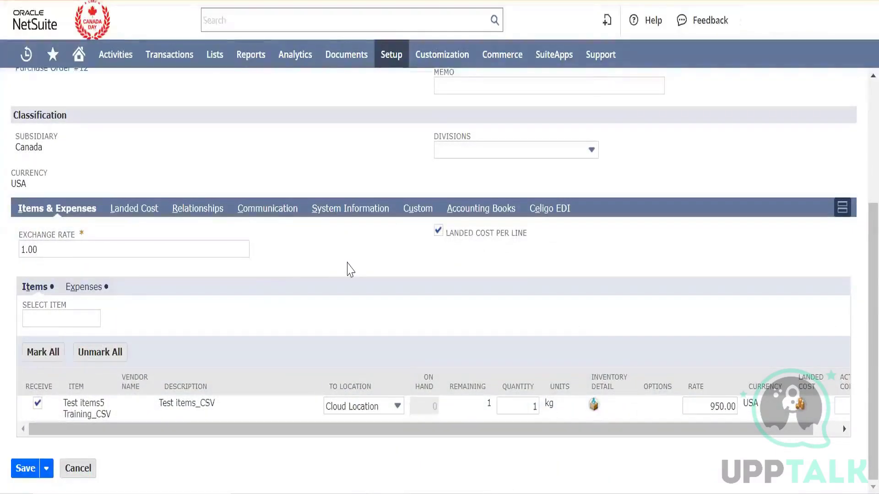
scroll(350, 270, up, 4)
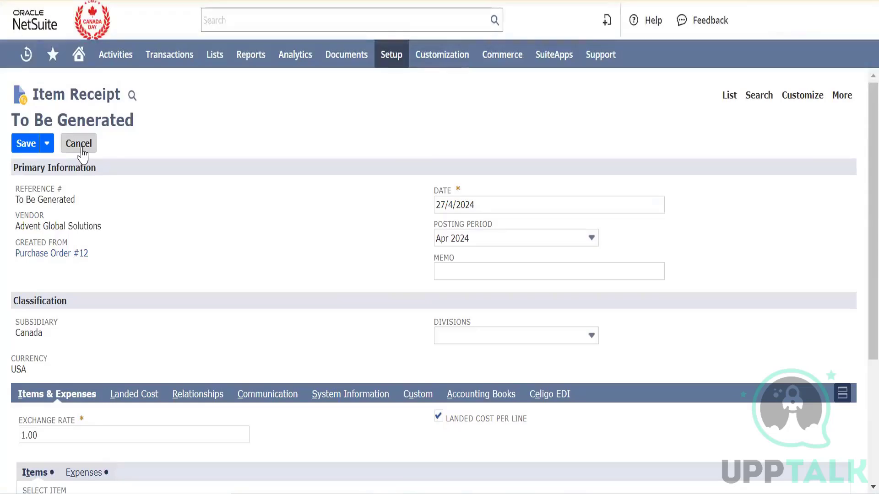
Check the item line's quantity and inventory detail and try to save the item receipt for purchase order 12.
scroll(366, 256, down, 4)
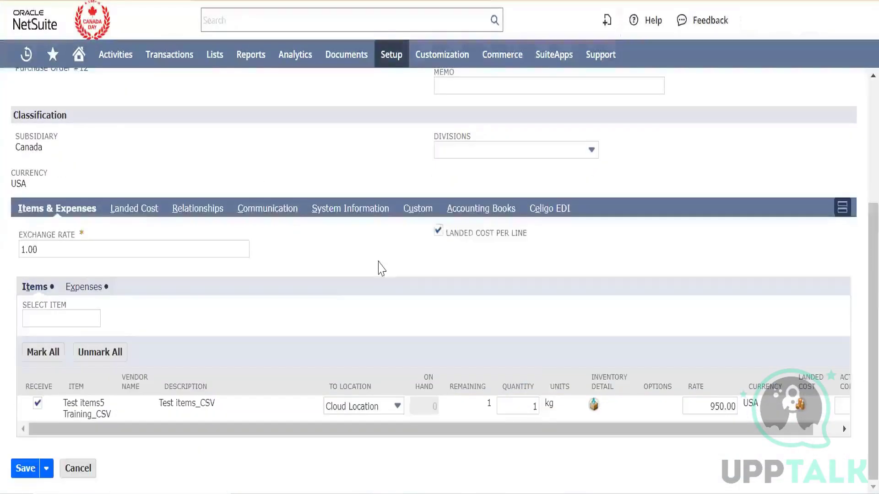
click(531, 402)
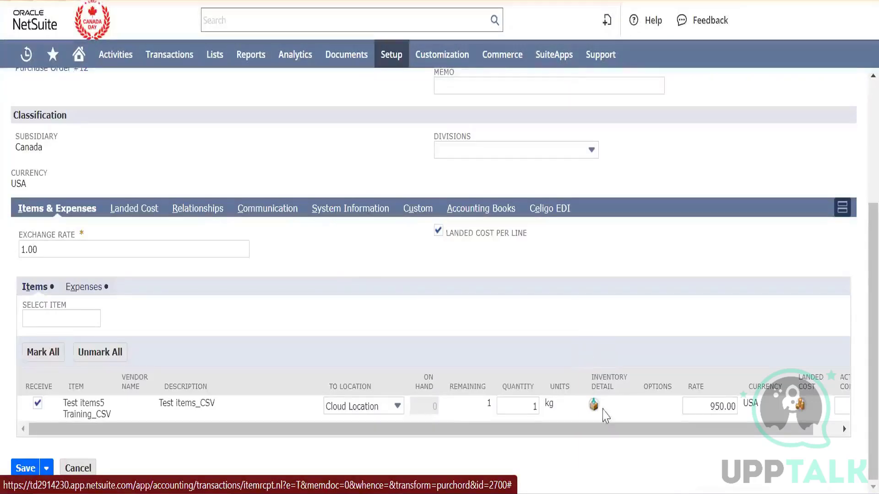
drag(606, 429, 528, 450)
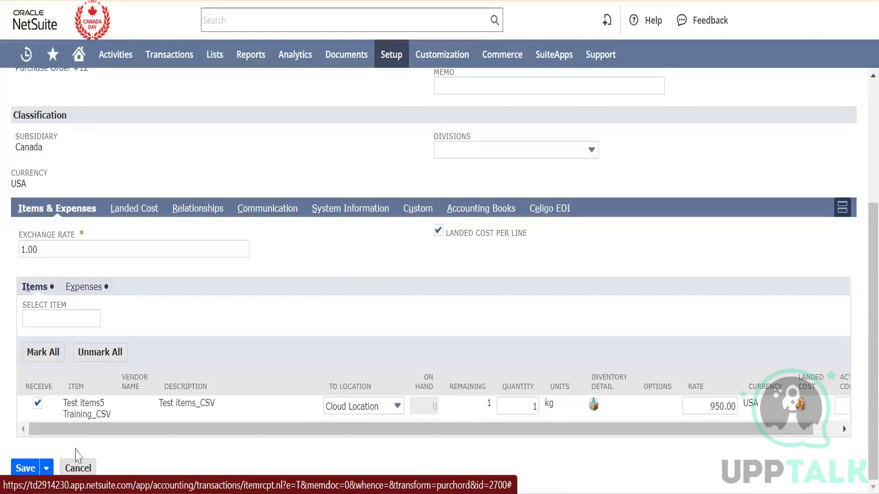
click(26, 469)
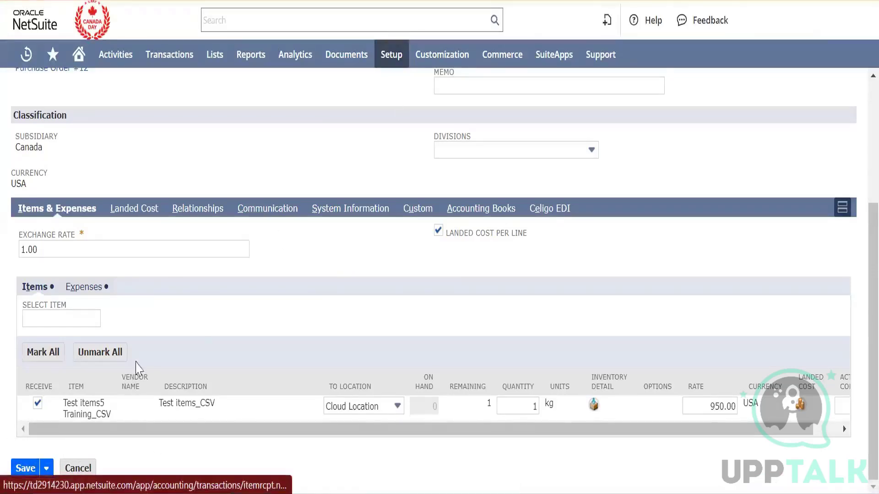
Search globally for the receipt's item Test items5 Training_CSV and open its inventory item record in a new tab.
double_click(100, 402)
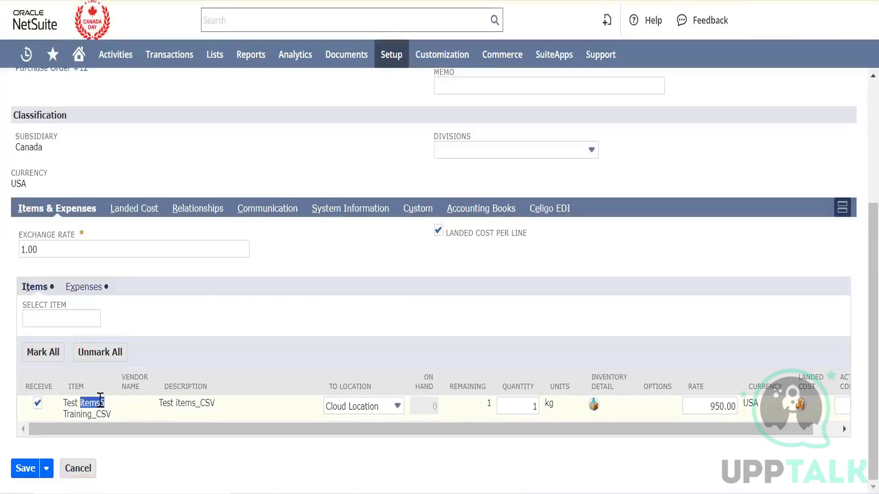
triple_click(100, 402)
key(ctrl+c)
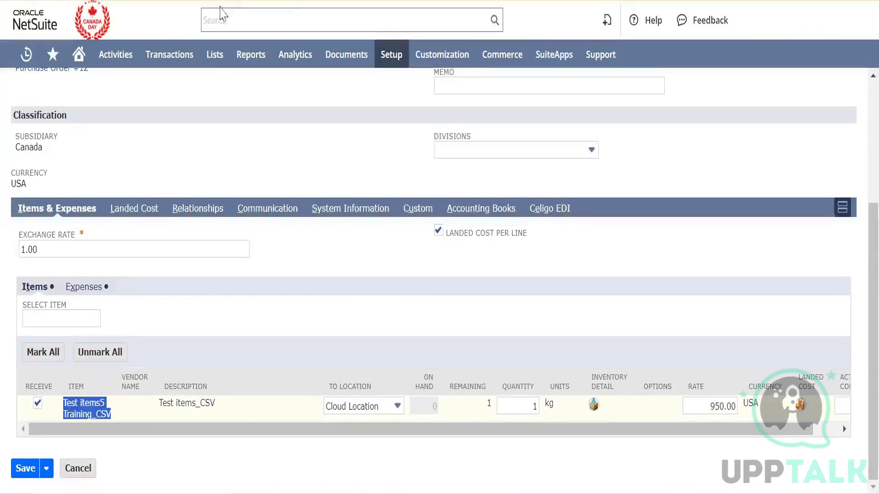
click(270, 11)
key(ctrl+v)
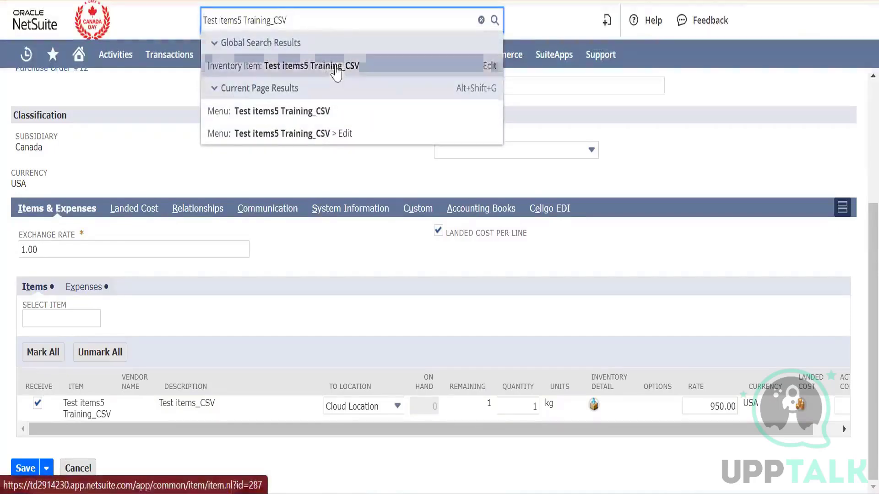
right_click(337, 70)
click(364, 91)
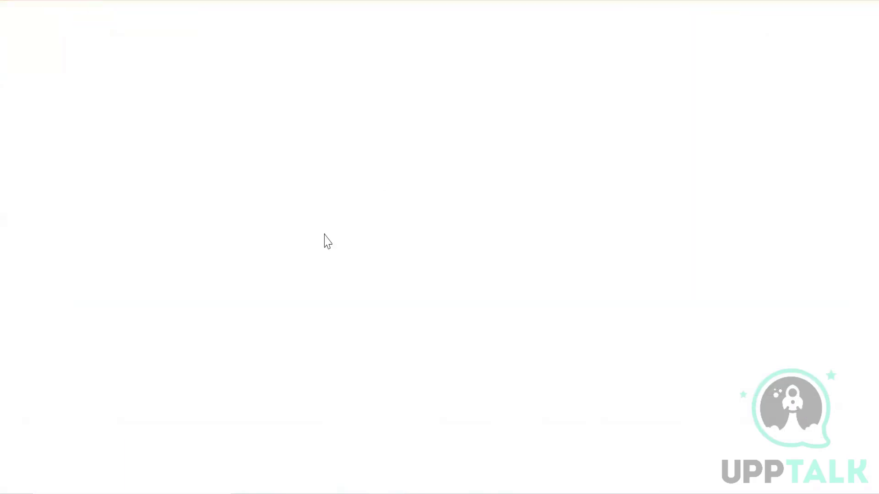
Examine the item record's cost details, bin usage, inventory management settings and per-location quantities, and return to the item receipt.
scroll(291, 344, down, 10)
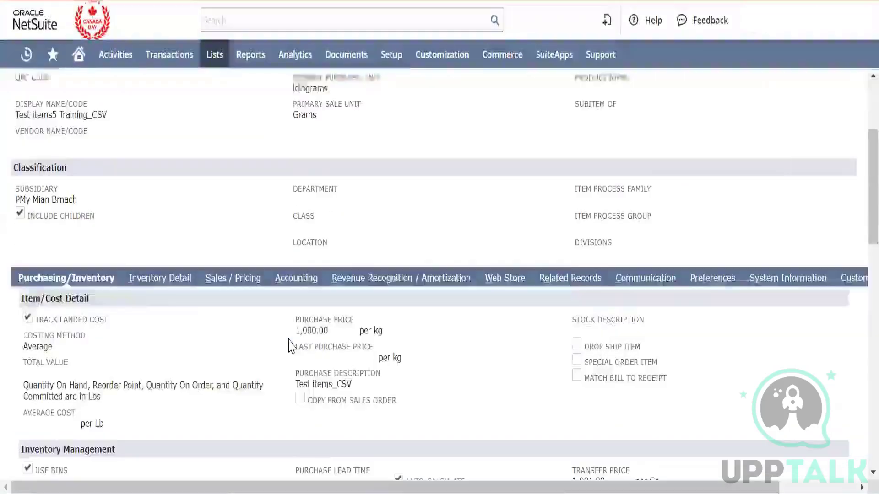
scroll(290, 346, down, 4)
scroll(290, 343, up, 4)
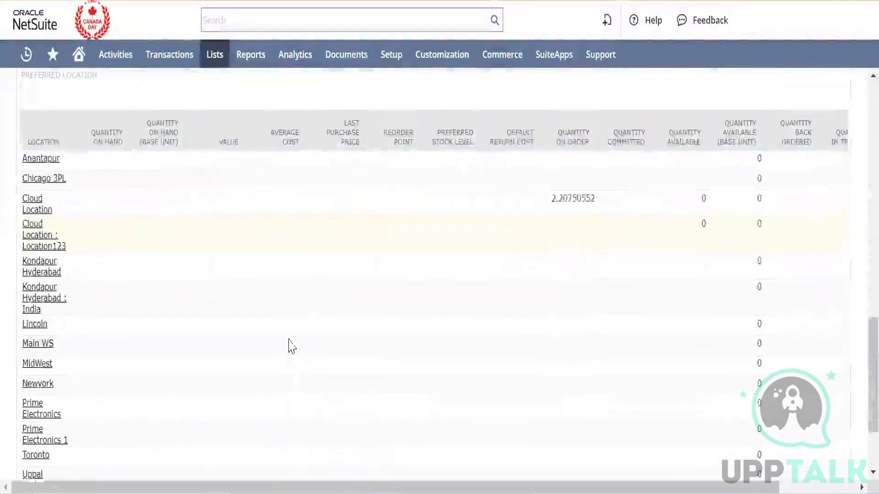
scroll(289, 339, up, 2)
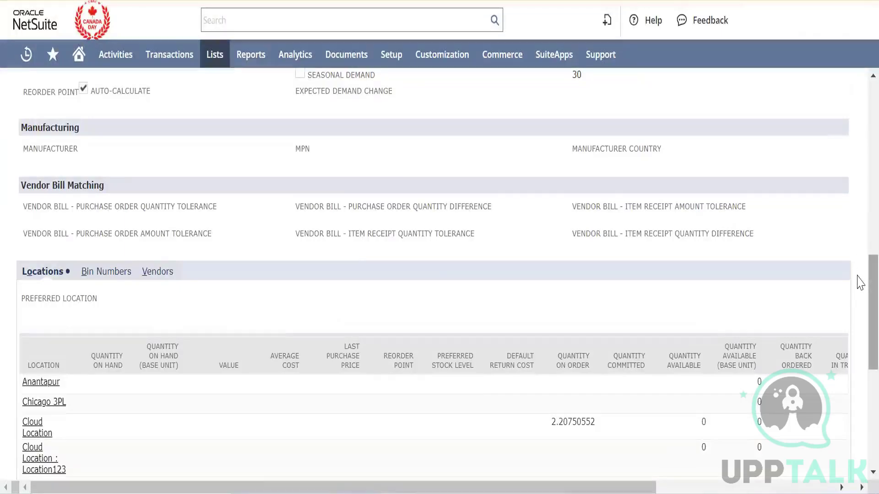
drag(860, 282, 859, 339)
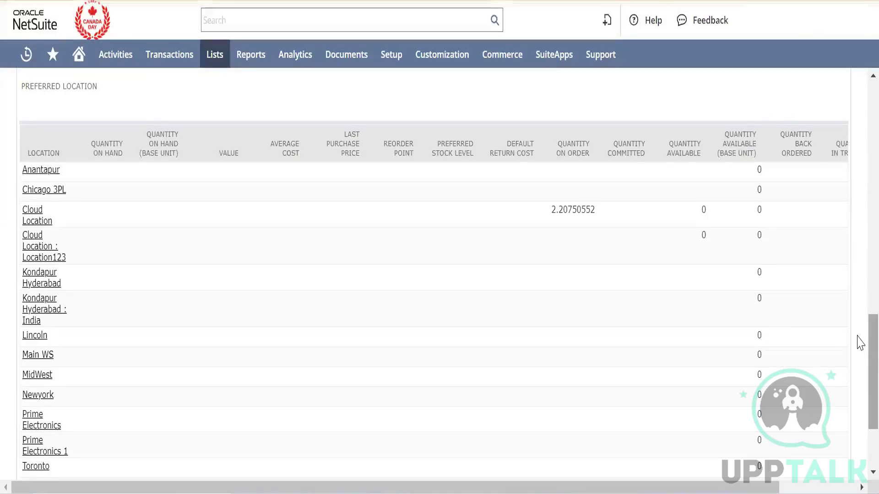
scroll(858, 332, up, 2)
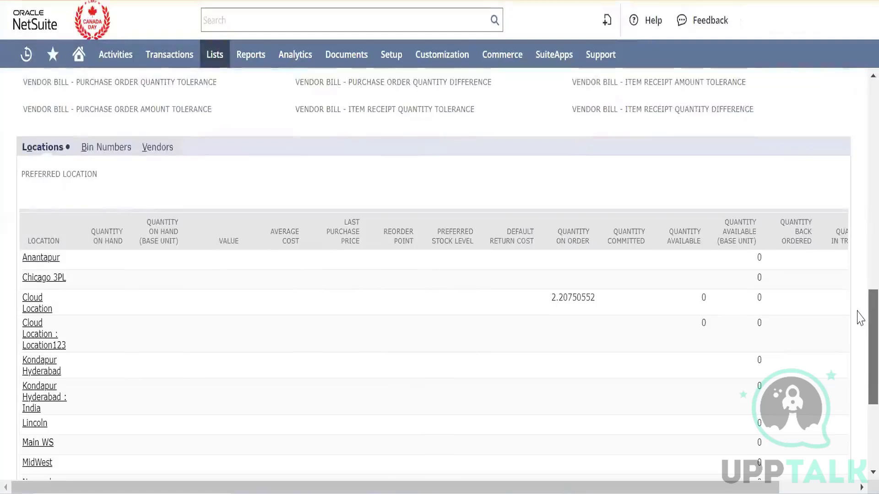
scroll(859, 306, up, 2)
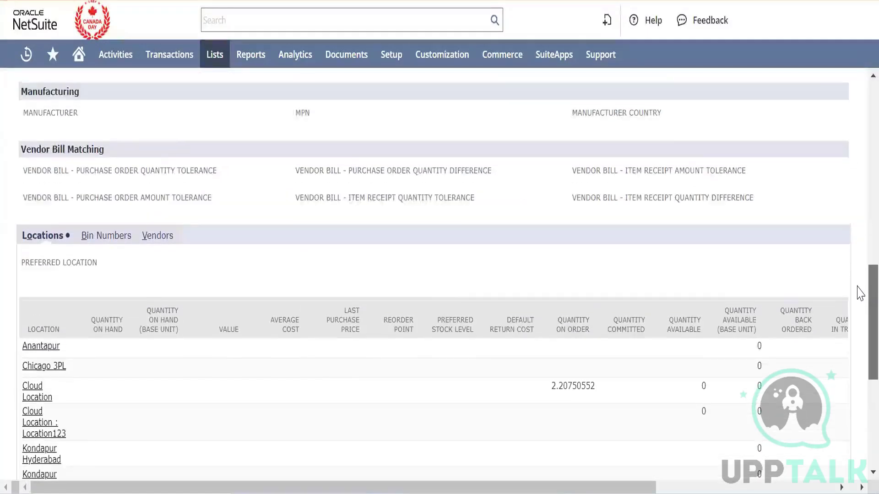
scroll(859, 279, up, 3)
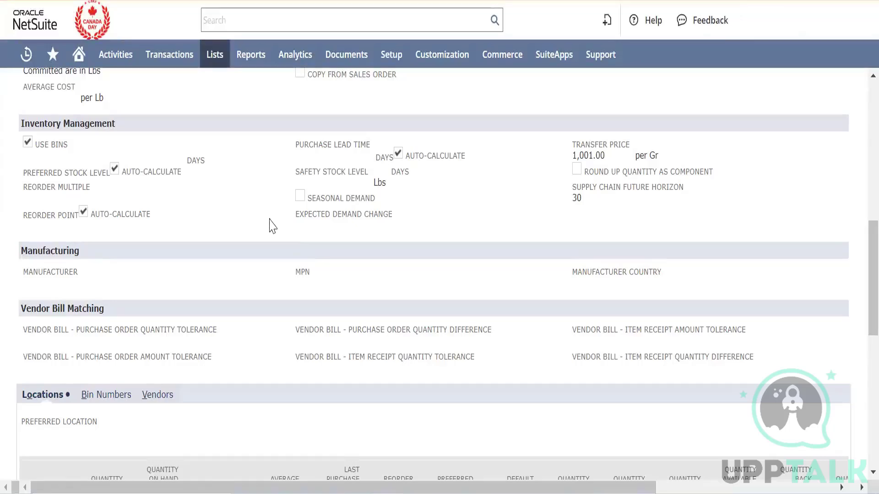
scroll(255, 228, down, 4)
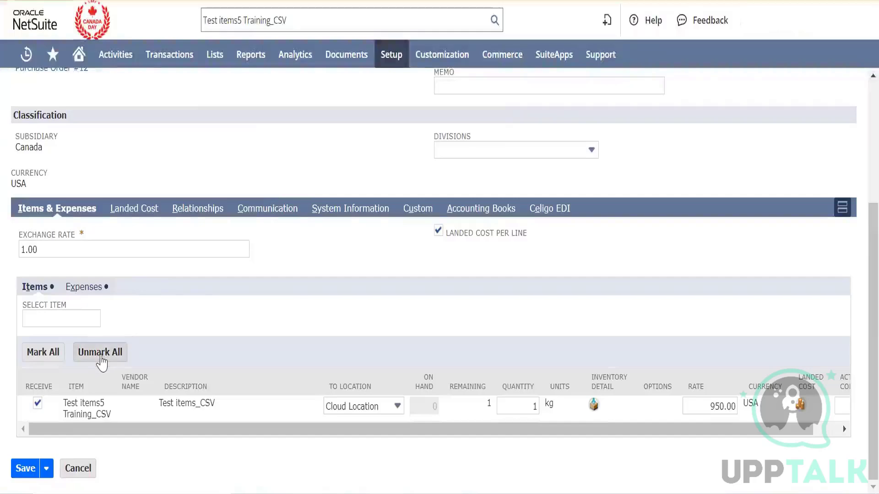
Complete the receipt line's inventory detail with bin HardDriveBin2024, status Good and quantity 1, and try to save the receipt.
click(31, 472)
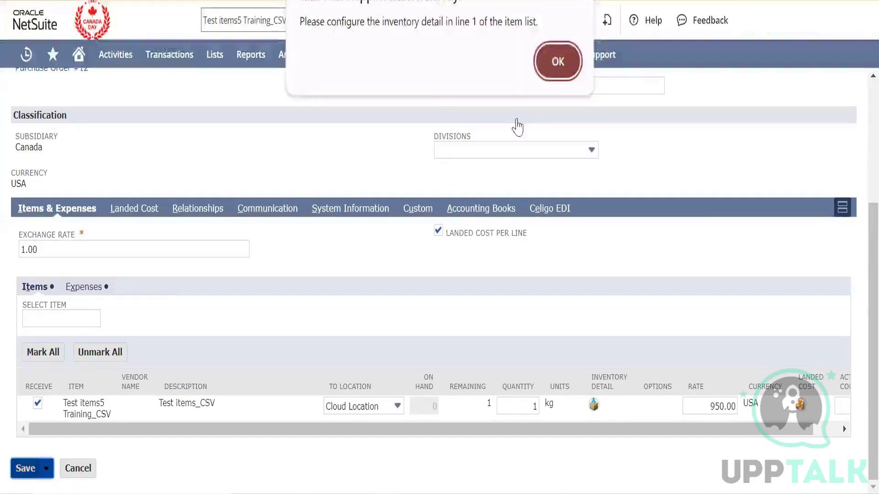
click(550, 77)
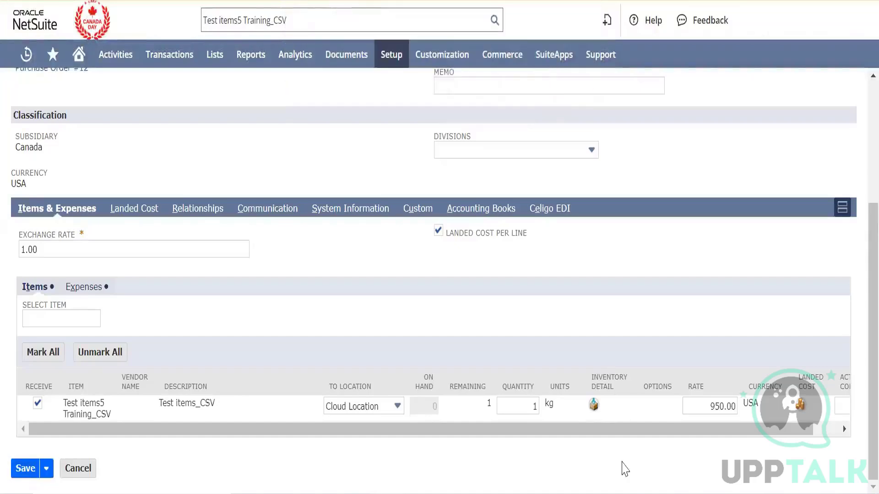
click(595, 406)
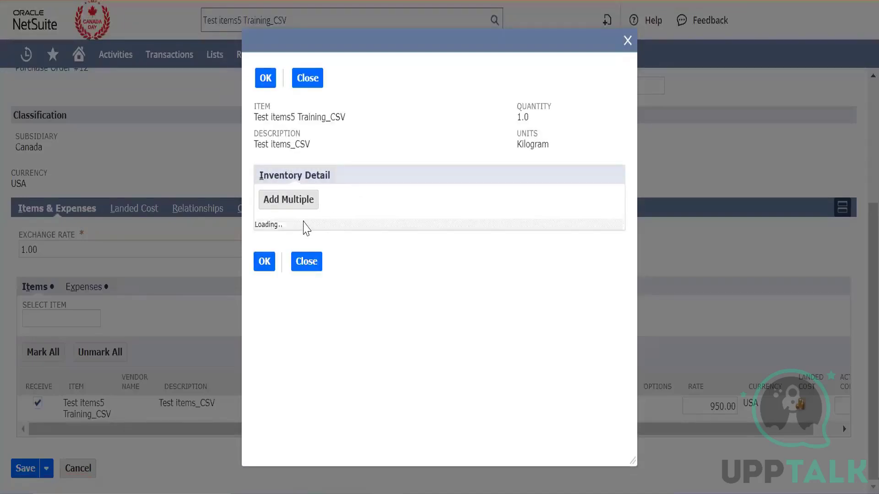
click(318, 254)
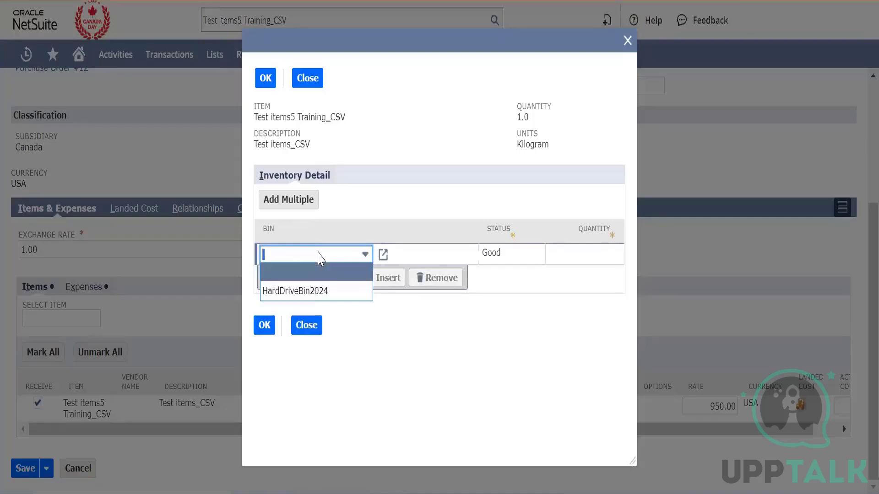
click(319, 295)
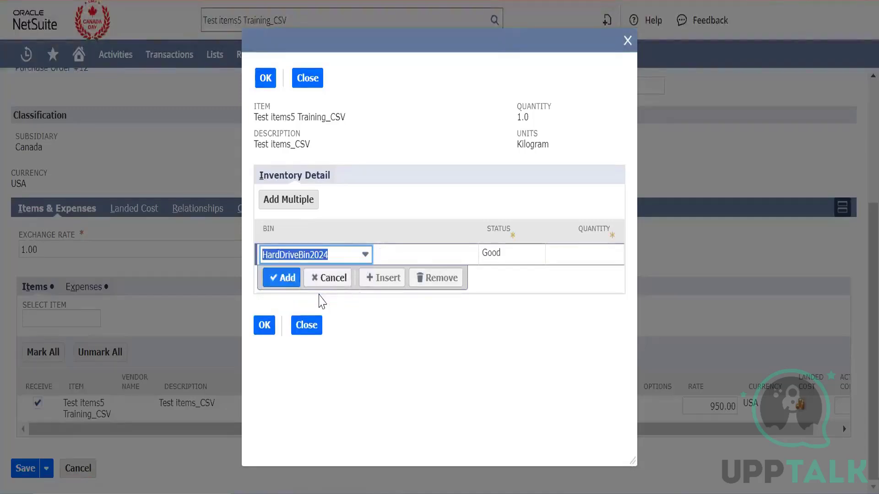
key(Tab)
key(Tab)
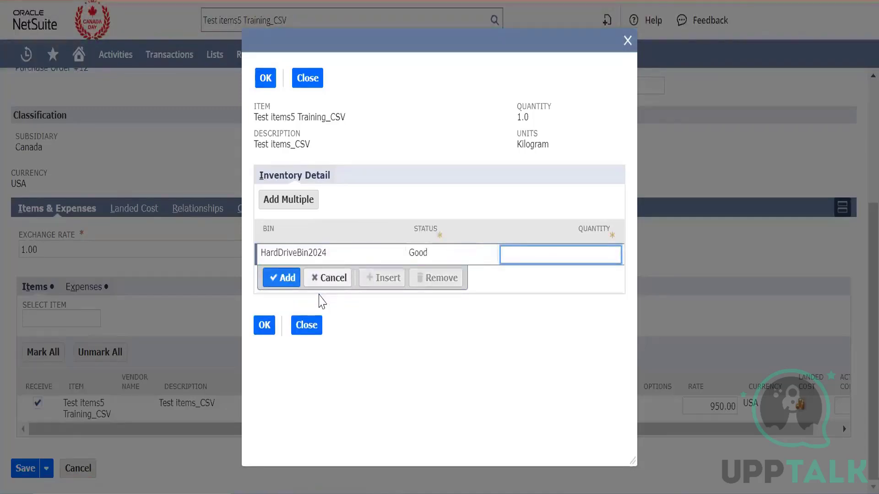
text(1)
key(Tab)
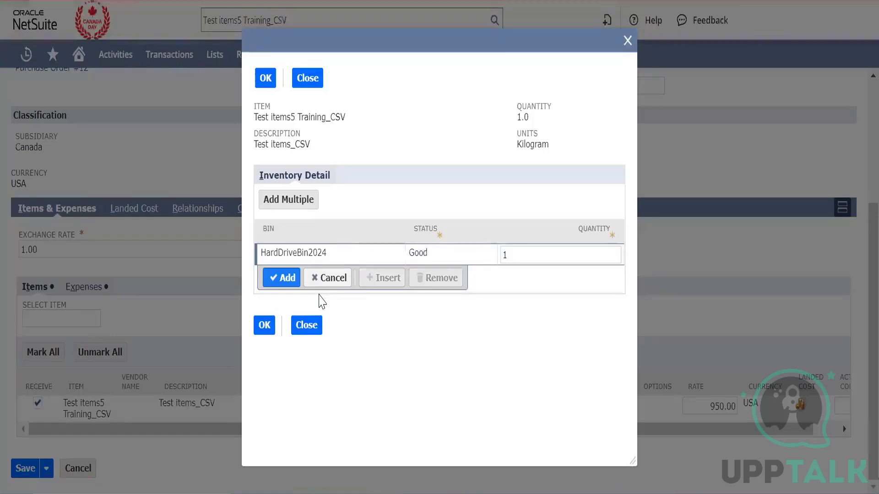
click(285, 278)
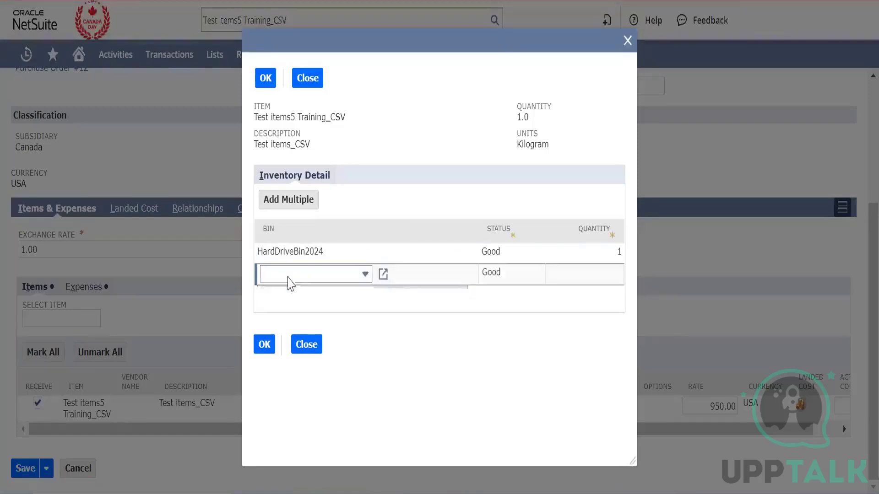
click(264, 346)
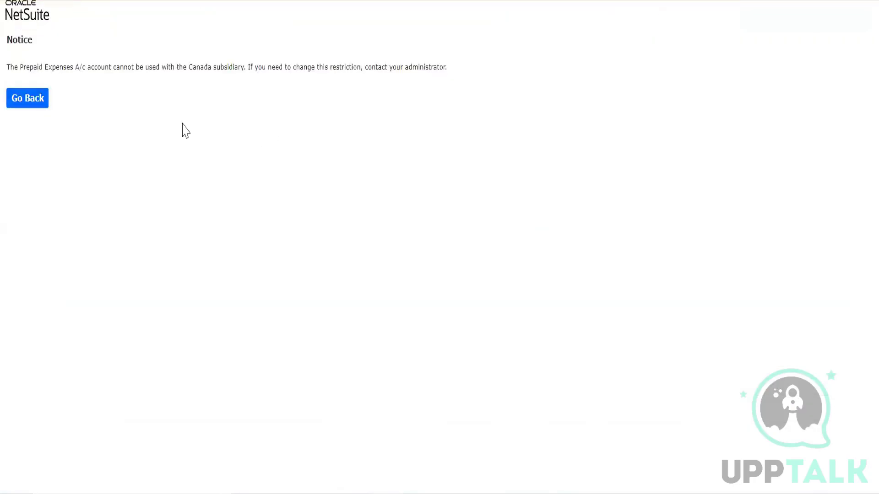
Go back to the item receipt, open the accounting lists in a new tab and view the Landed Cost Category record.
click(26, 108)
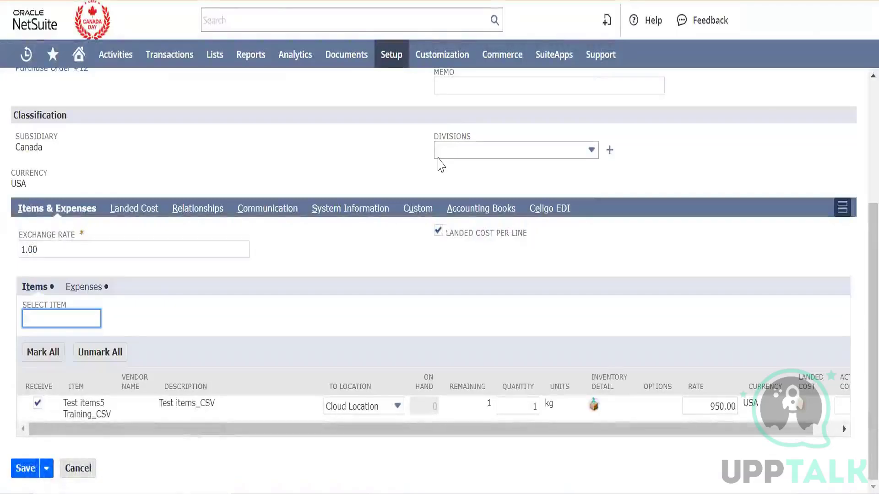
scroll(761, 98, up, 5)
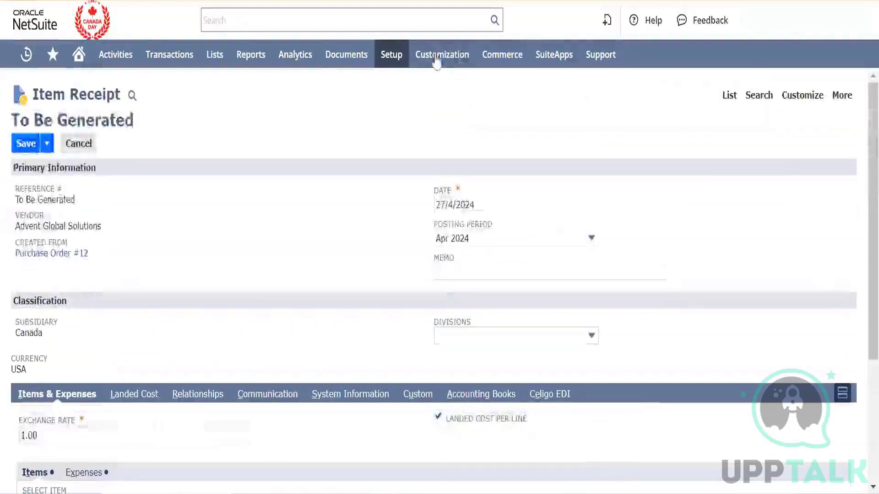
mouse_move(399, 57)
mouse_move(420, 138)
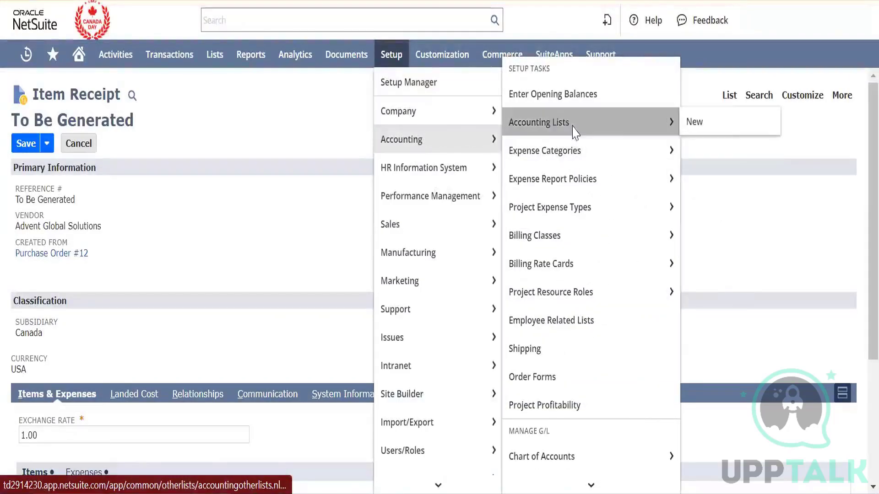
right_click(573, 131)
click(591, 145)
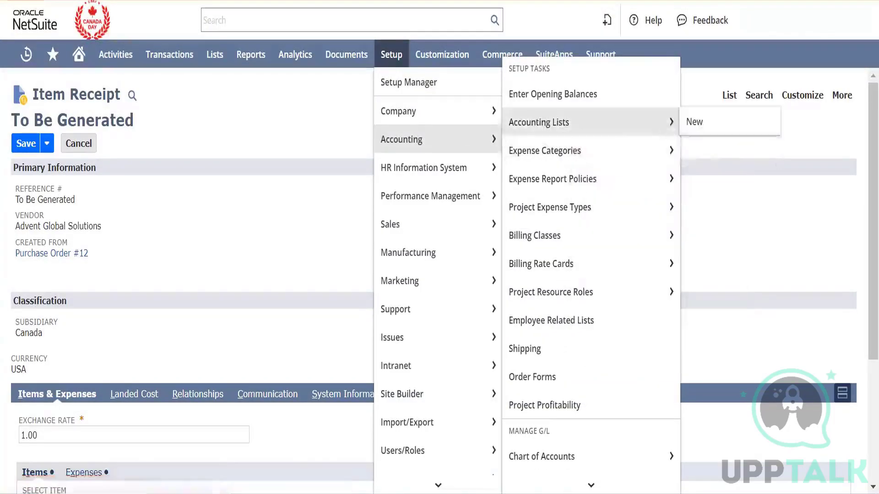
key(ctrl+Tab)
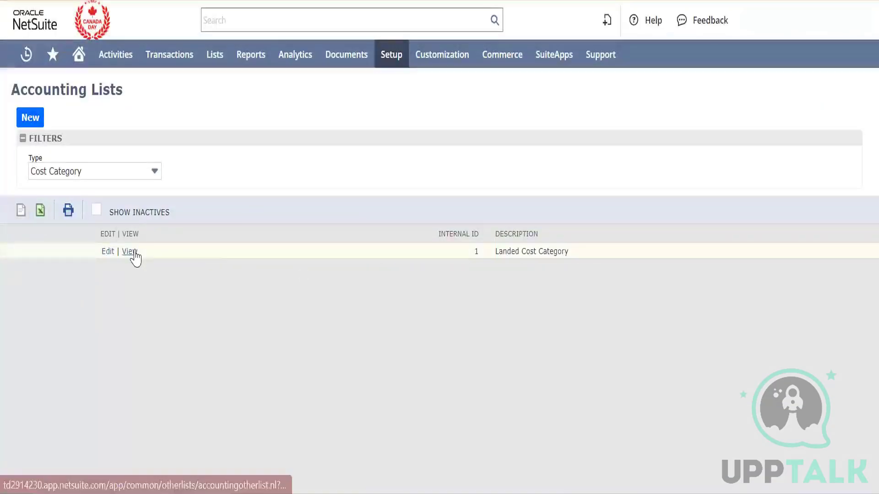
click(129, 252)
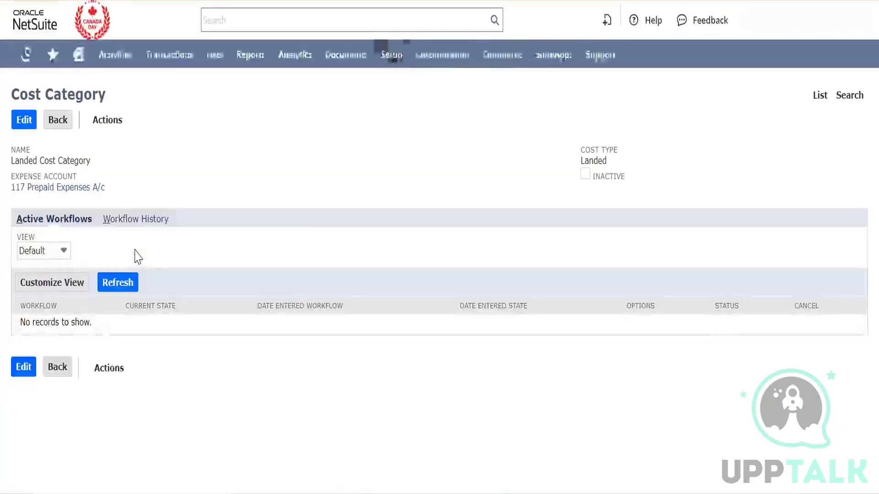
Open the chart of accounts and search it for account number 117.
mouse_move(393, 58)
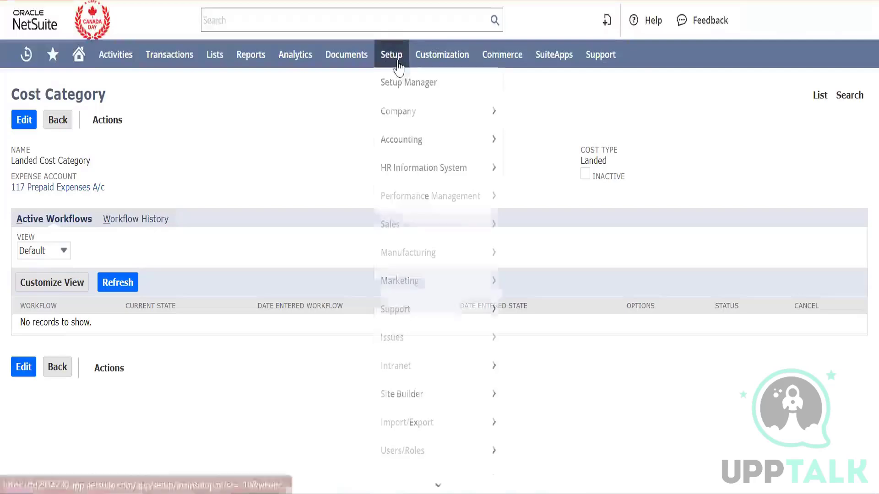
mouse_move(426, 120)
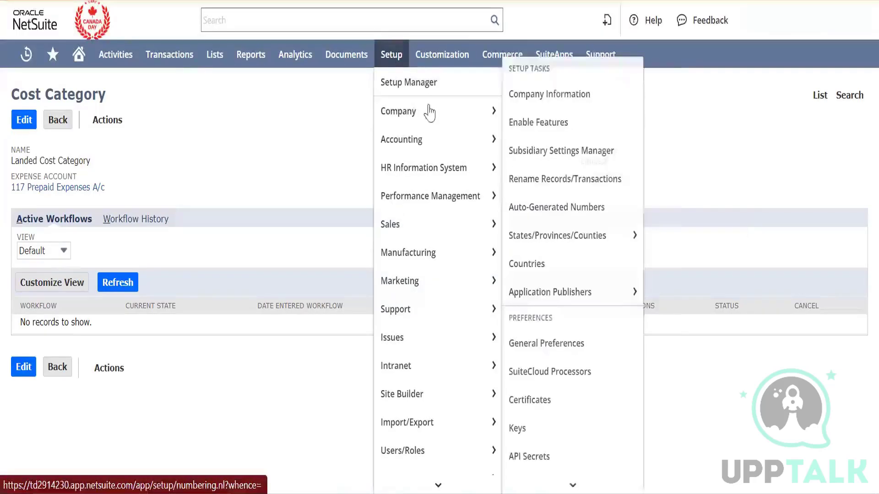
mouse_move(440, 139)
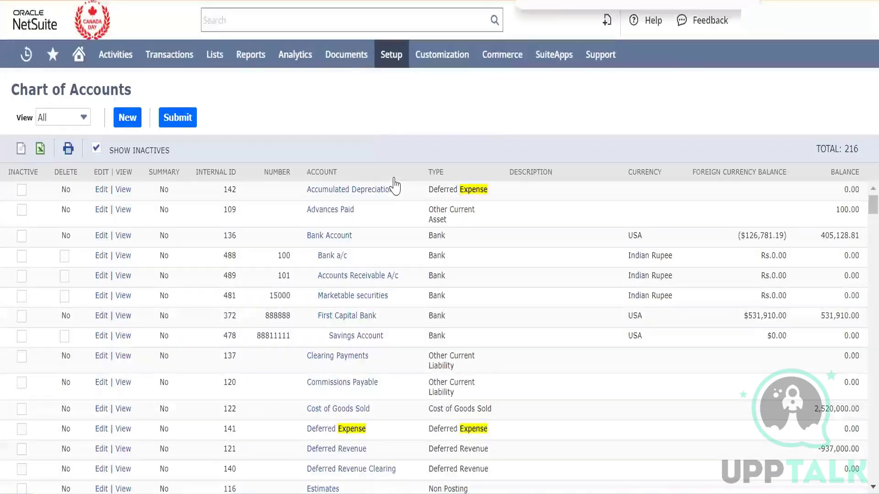
text(117)
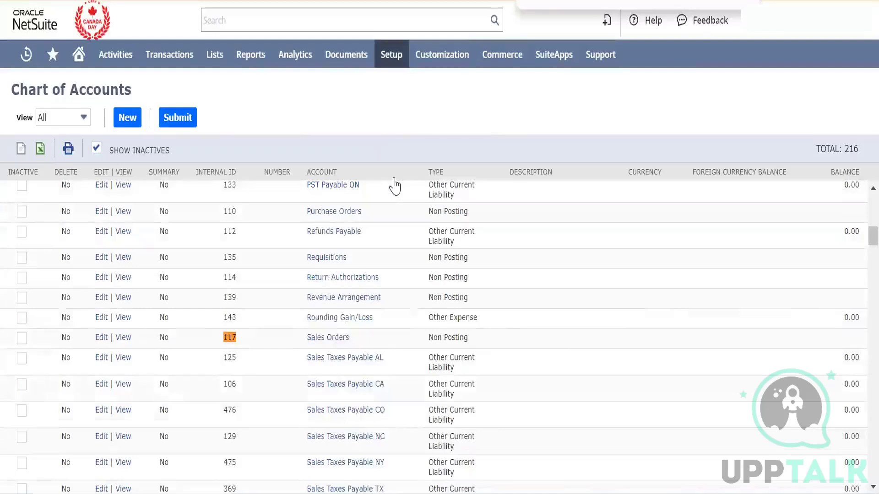
key(Return)
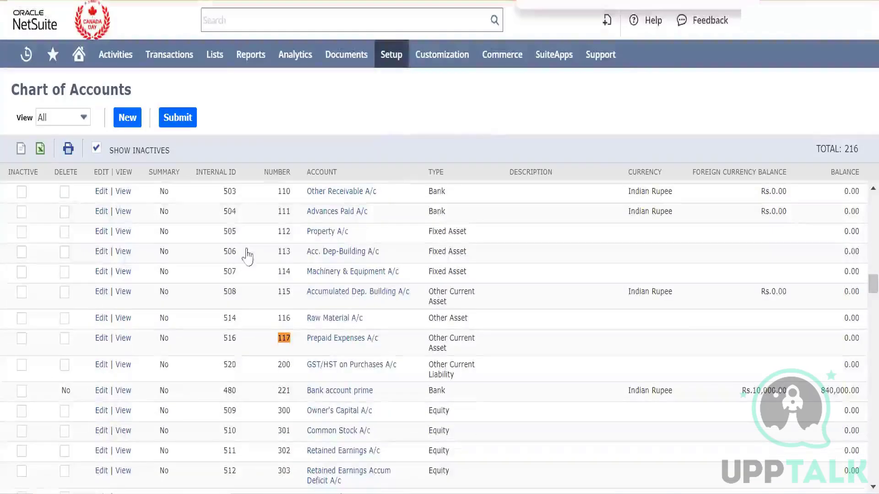
Edit account 117 Prepaid Expenses A/c to include the children of subsidiary PMy Mian Brnach, and save the account.
click(102, 339)
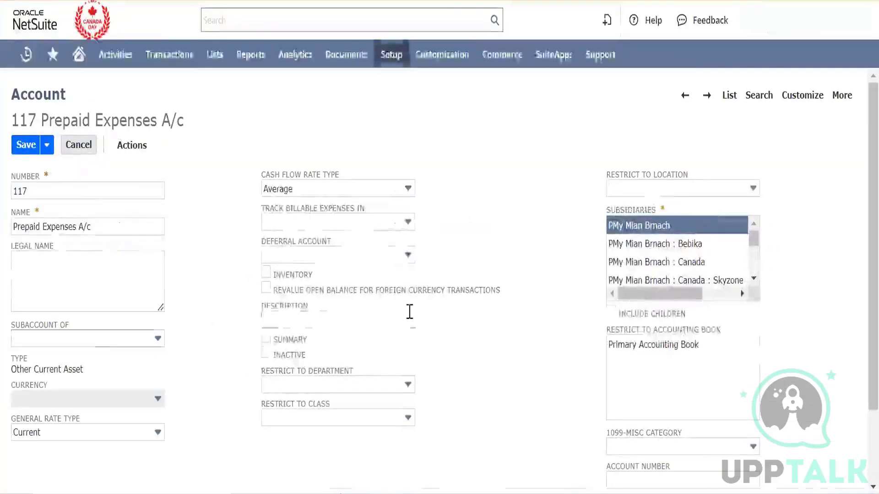
click(611, 314)
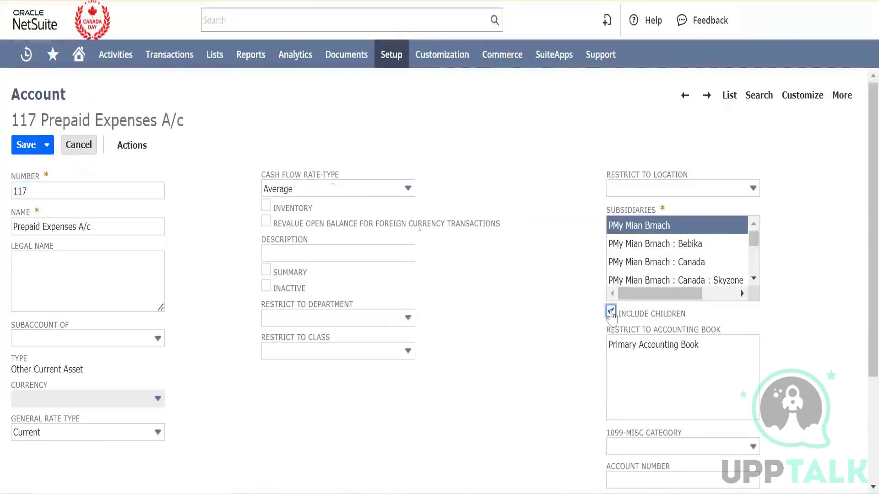
click(23, 146)
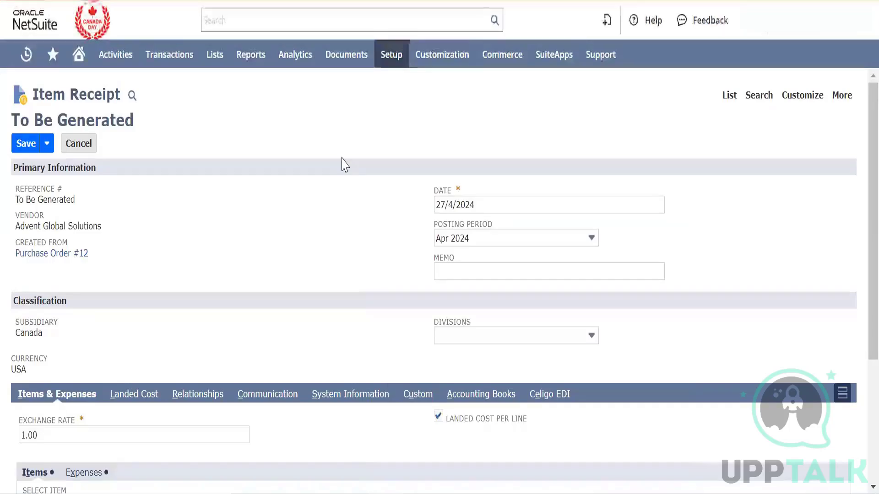
Try to save the item receipt for purchase order 12 without inventory detail on its line.
scroll(133, 144, down, 4)
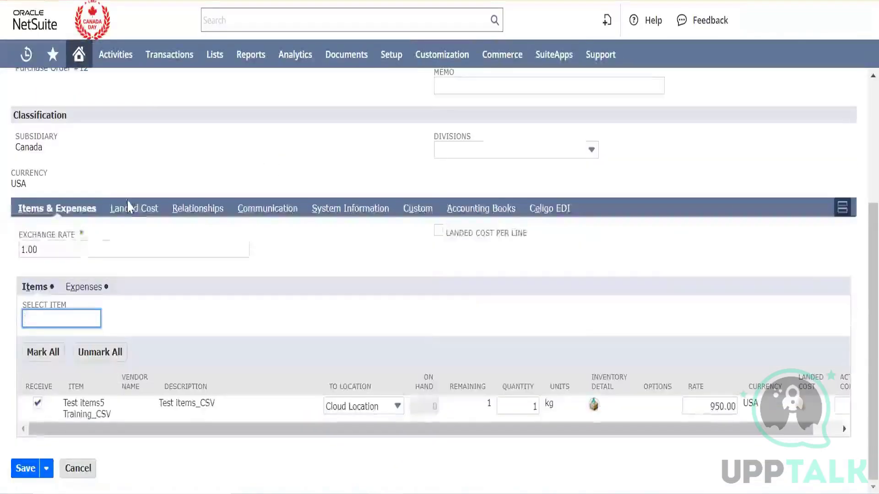
click(24, 471)
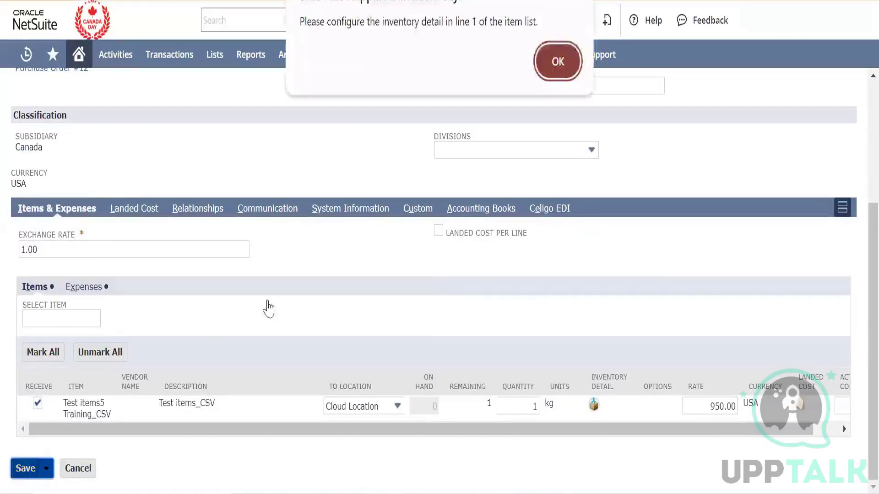
click(556, 60)
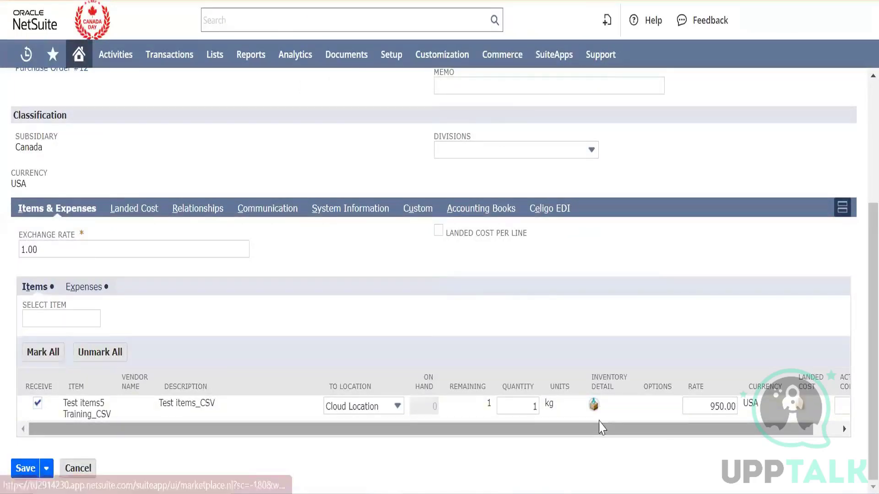
Enter bin HardDriveBin2024, status Good and quantity 1 in the line's inventory detail, and save the item receipt.
click(595, 407)
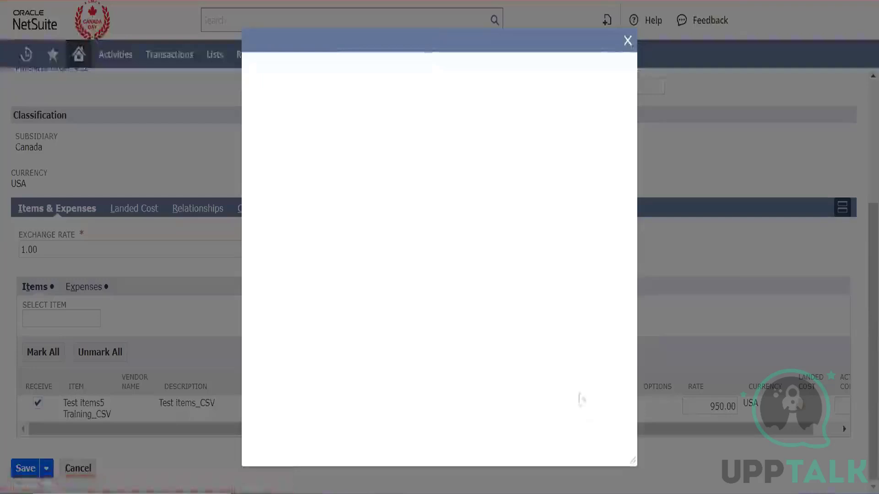
click(314, 263)
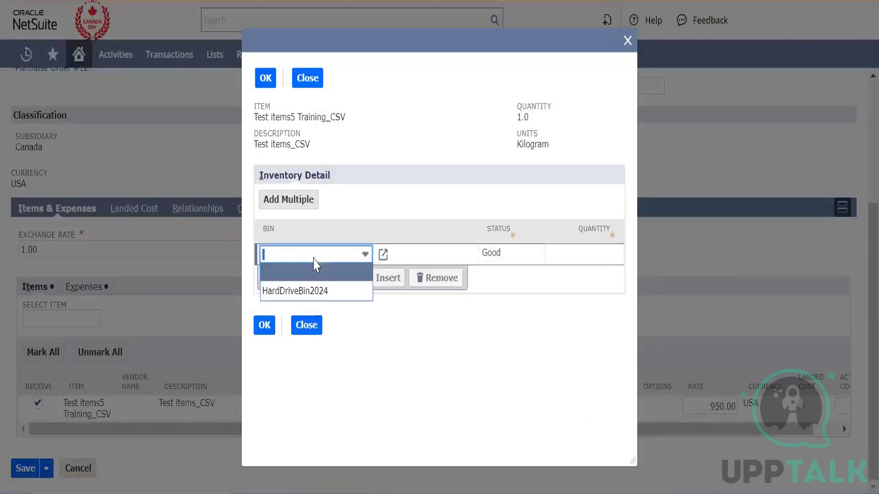
click(322, 295)
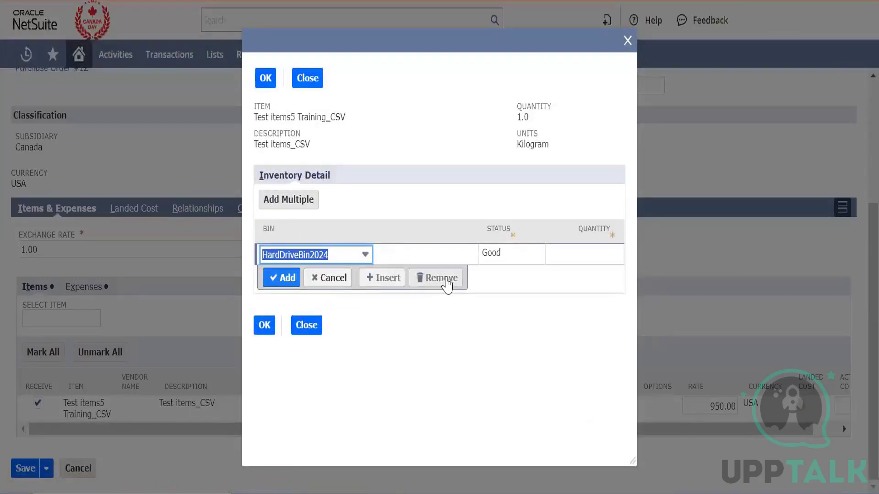
click(562, 254)
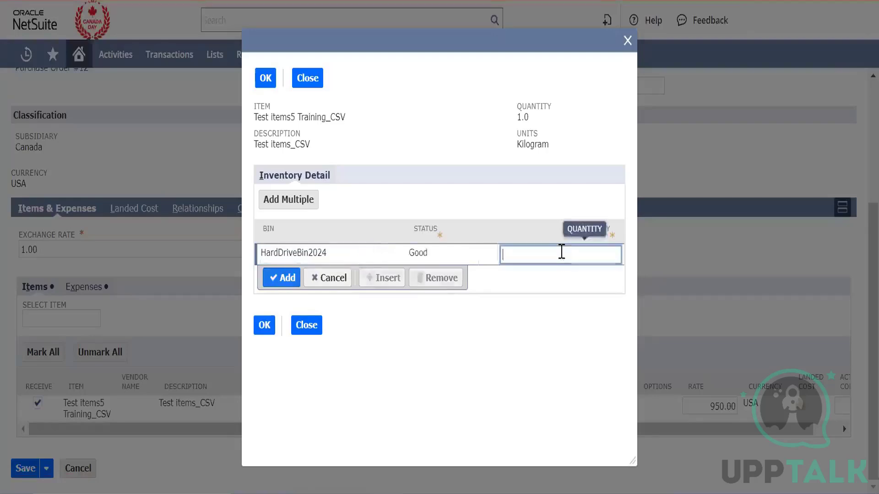
text(1)
click(289, 278)
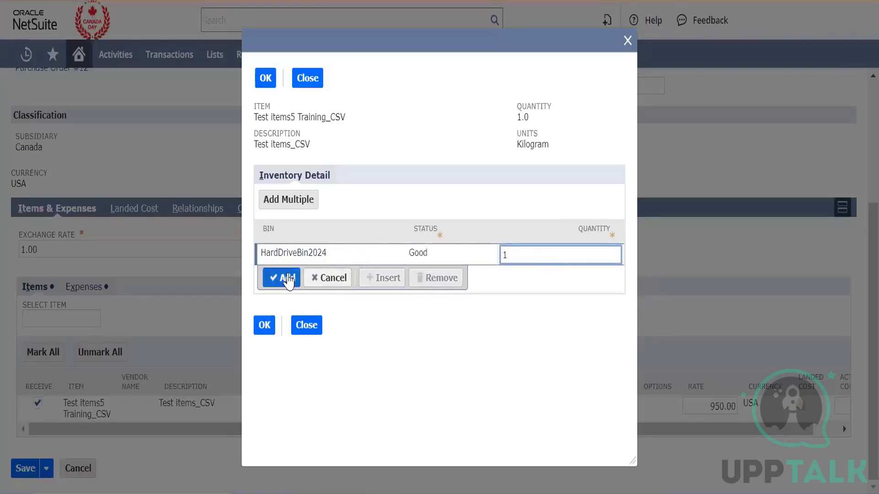
click(270, 347)
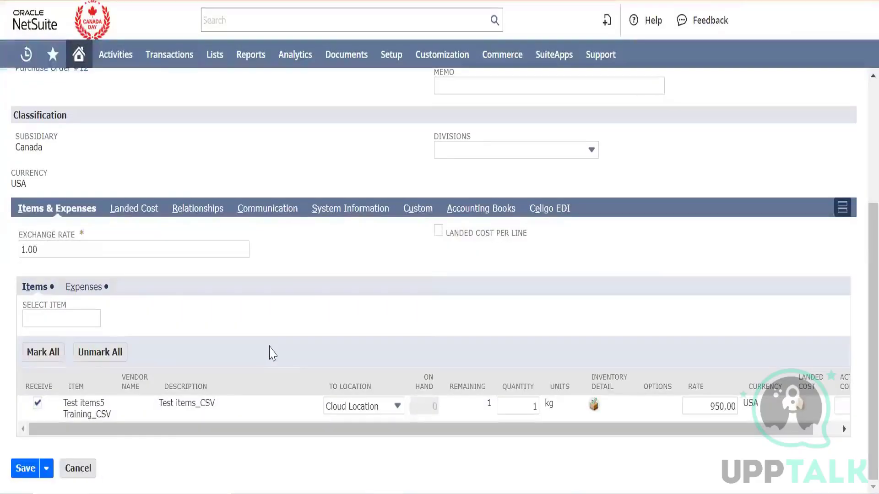
click(23, 468)
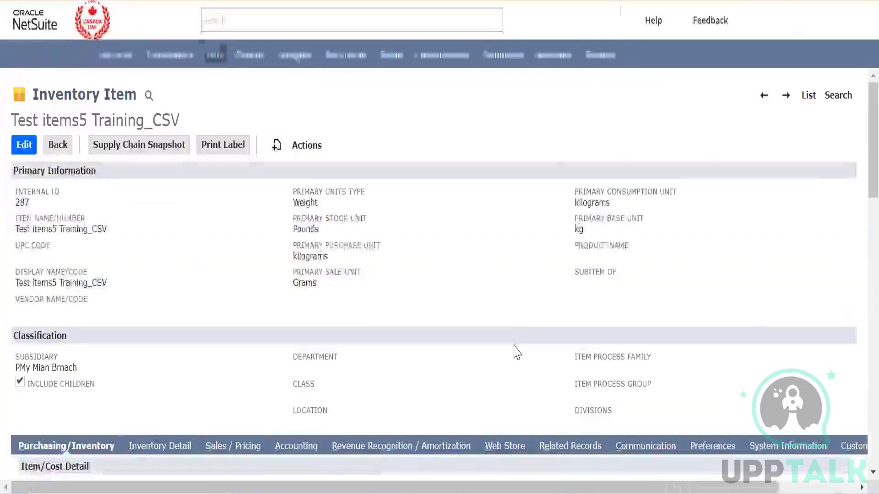
Examine the Test items5 Training_CSV record's on-hand quantities, value, average cost and quantity on order for Cloud Location.
scroll(517, 352, down, 20)
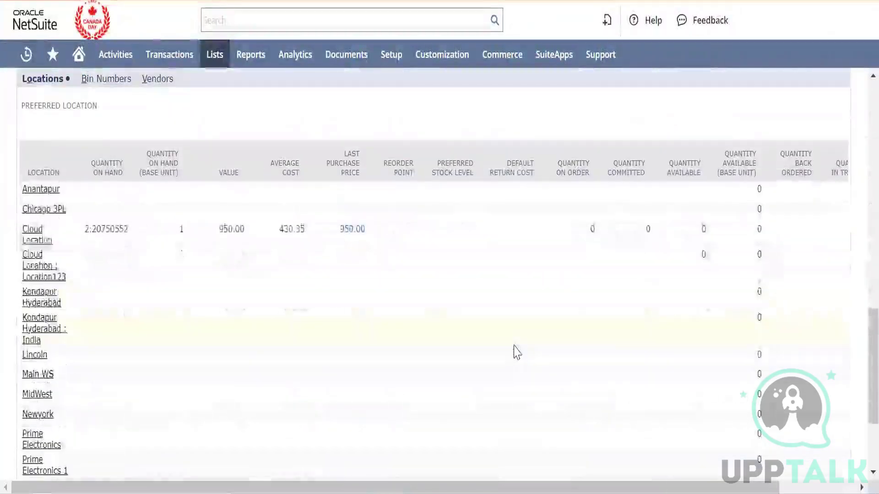
double_click(183, 229)
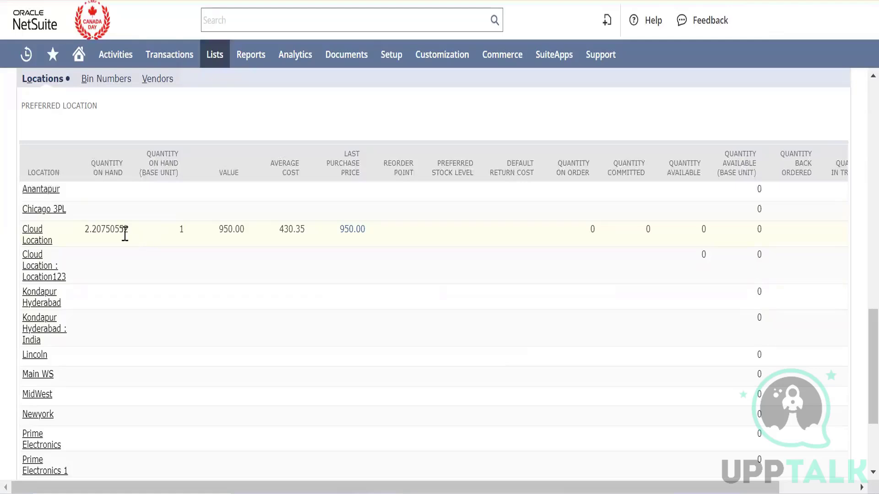
double_click(122, 231)
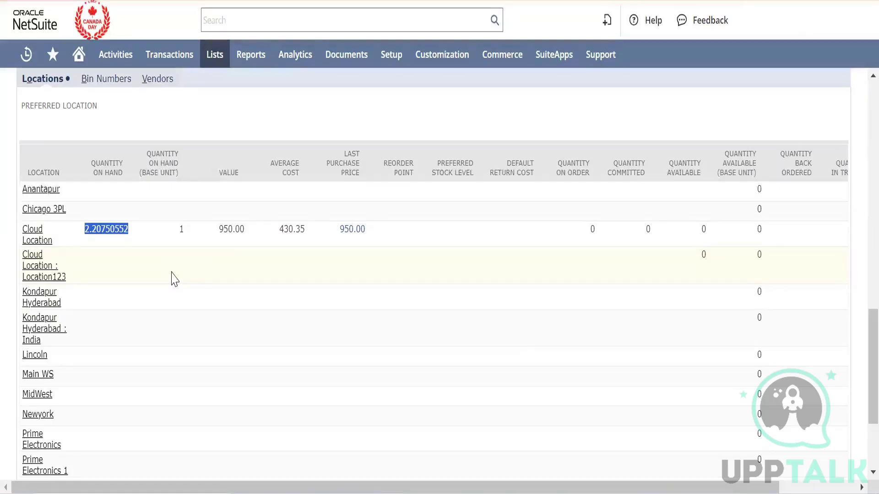
double_click(181, 229)
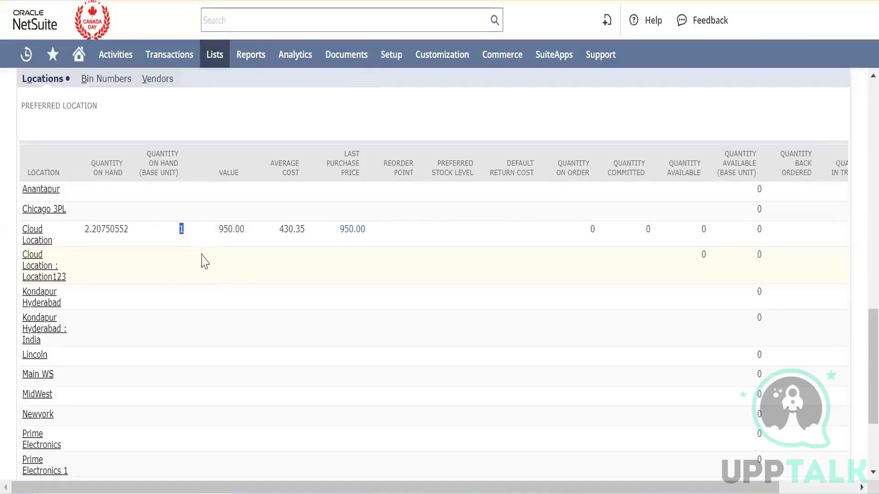
double_click(238, 234)
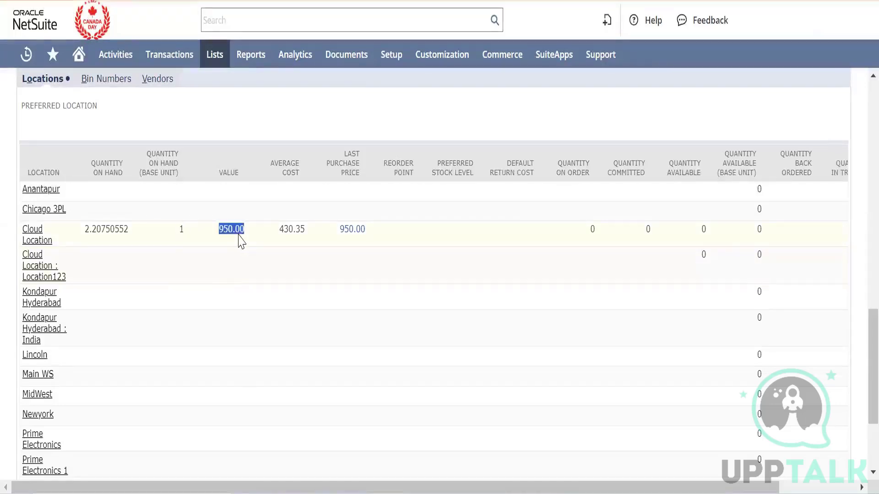
double_click(290, 231)
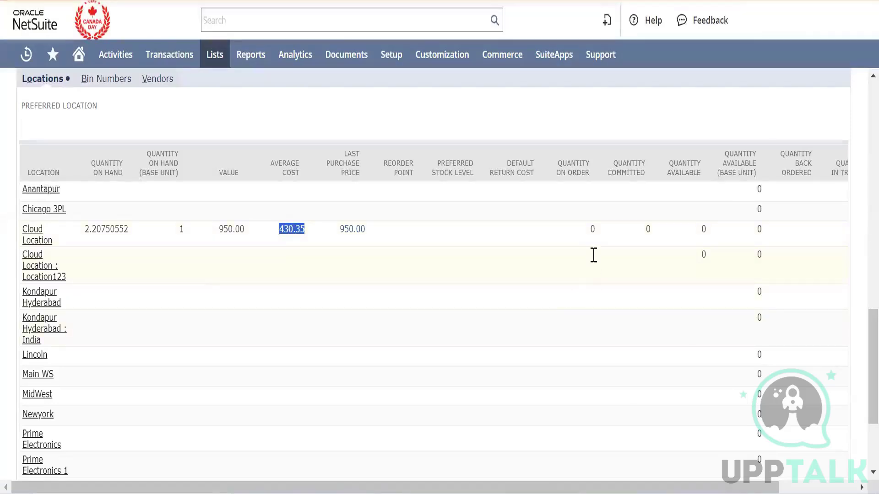
double_click(592, 228)
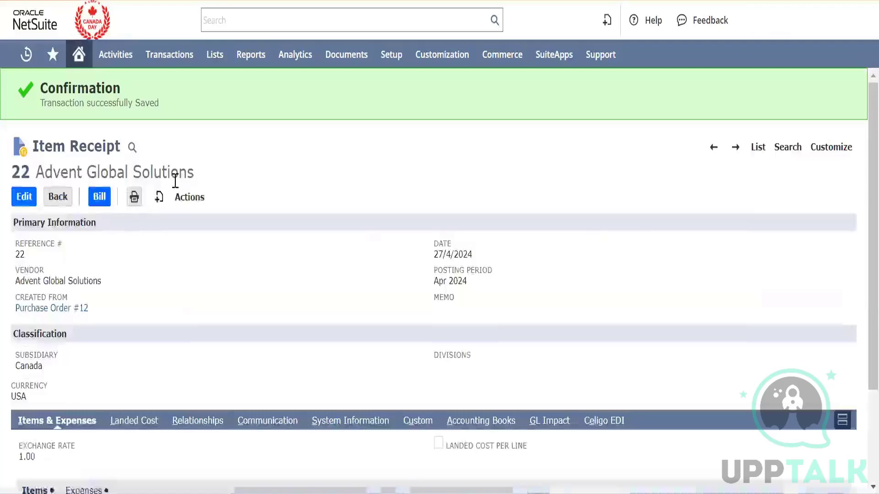
View the item receipt's GL impact, examine its debit and credit amounts, and return to the receipt.
mouse_move(184, 200)
click(202, 246)
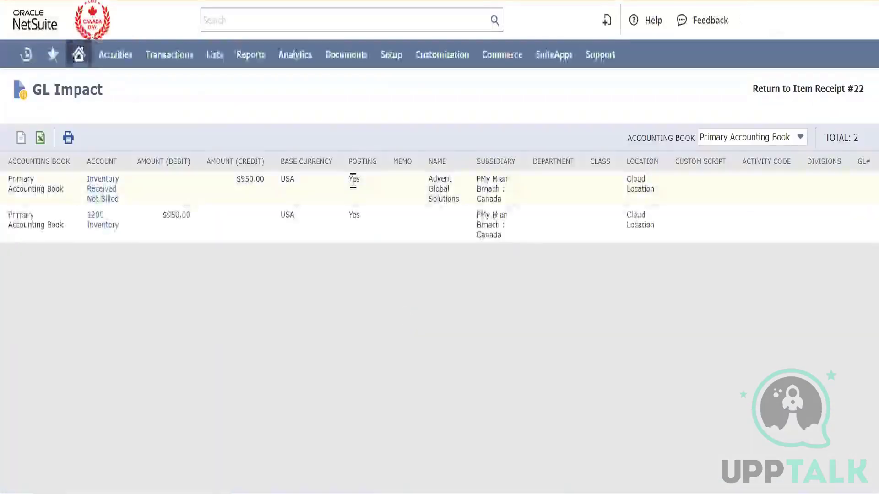
double_click(353, 180)
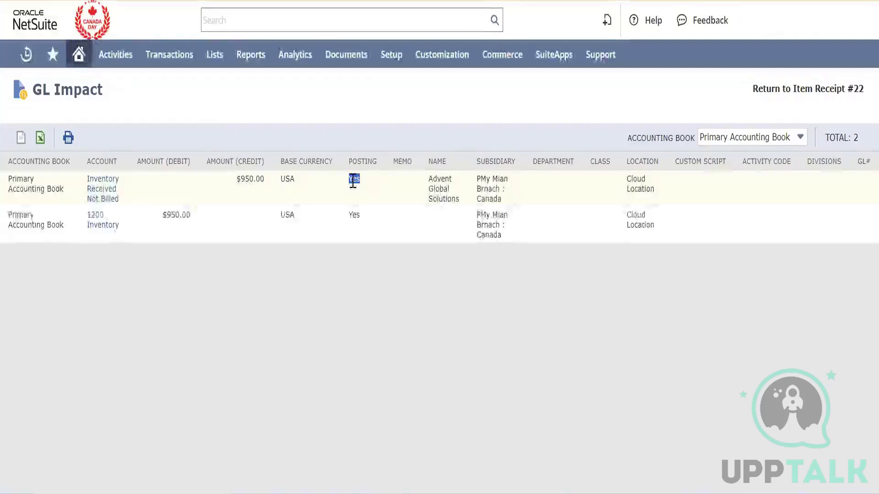
double_click(188, 215)
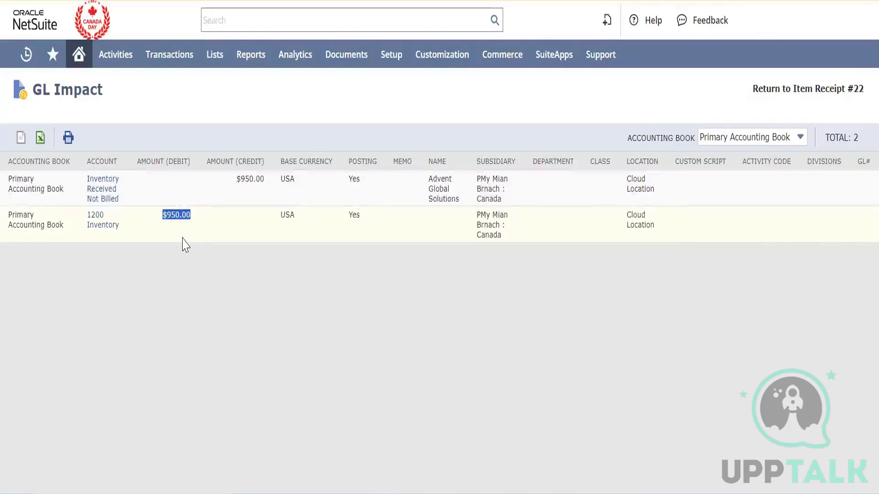
triple_click(257, 182)
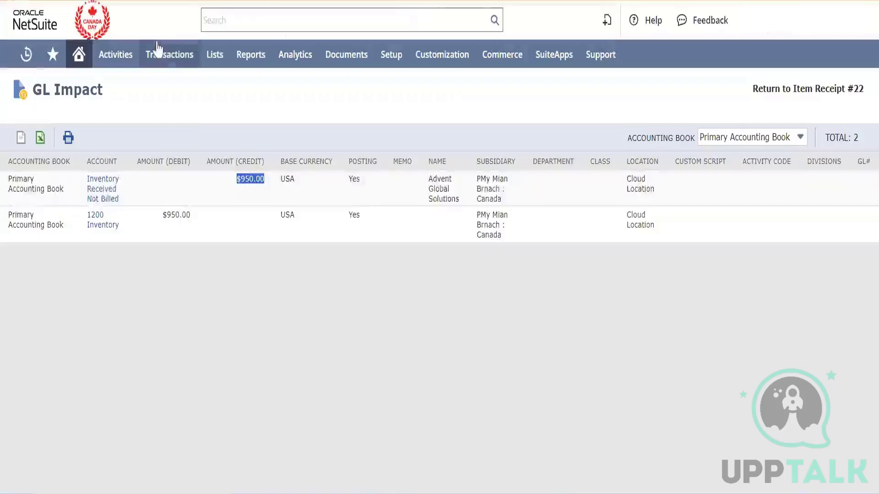
key(alt+Left)
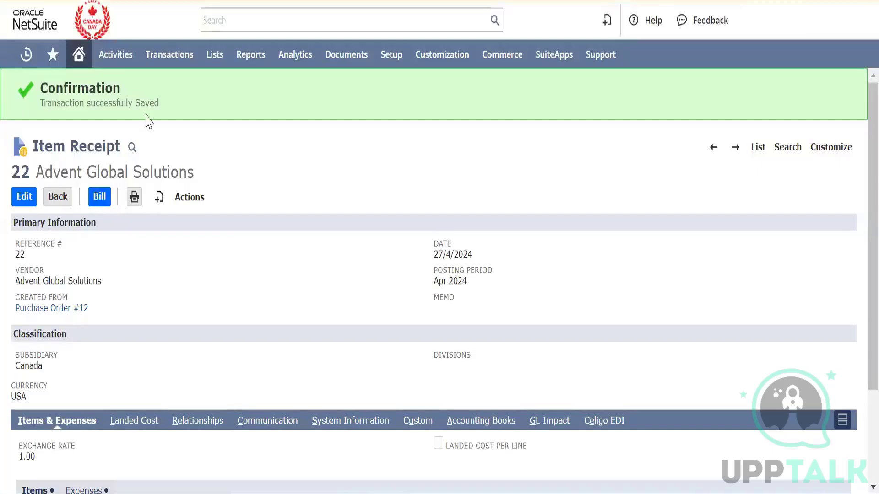
Open the vendor bill list in a new tab and start a new bill for vendor Advent Global Solutions.
mouse_move(185, 51)
mouse_move(207, 139)
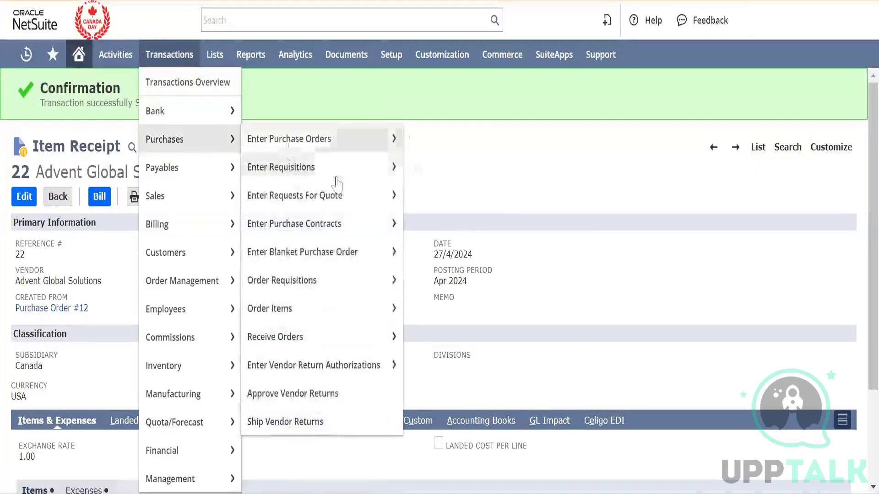
mouse_move(356, 293)
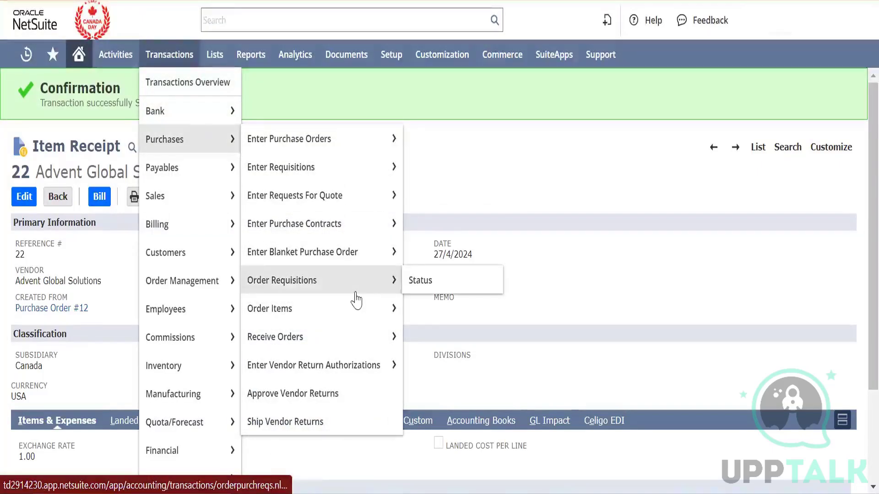
mouse_move(190, 169)
mouse_move(281, 196)
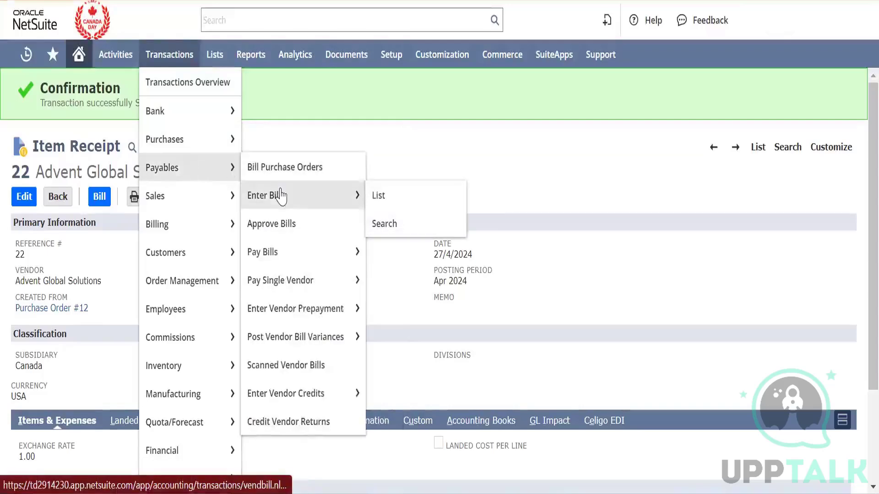
right_click(385, 195)
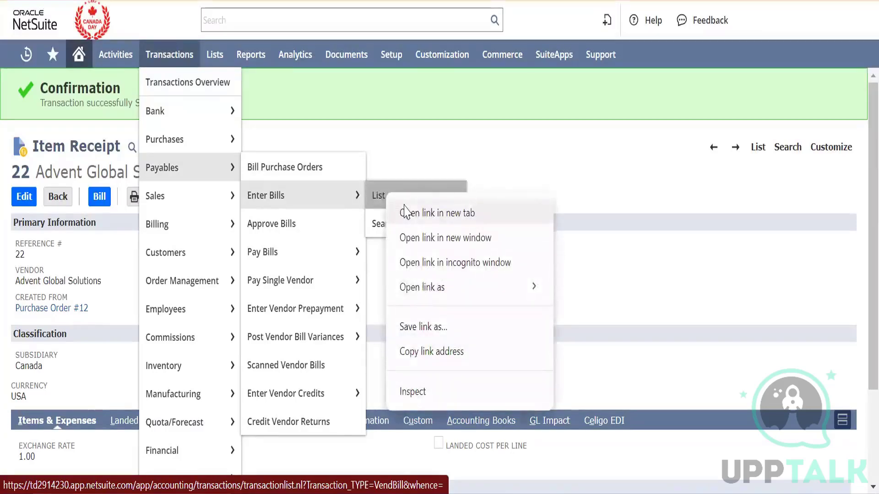
click(409, 135)
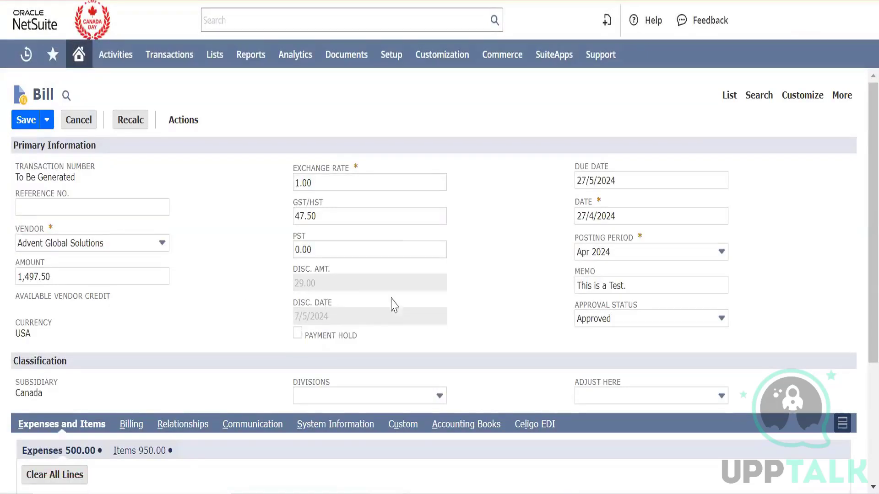
Examine the new bill's header, its expense and item lines, and the expense line's amortization fields and schedule options.
scroll(484, 305, down, 1)
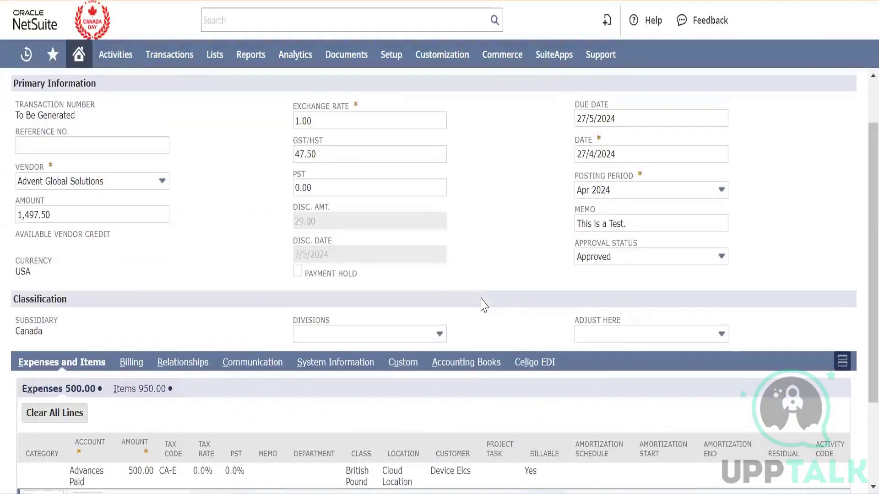
scroll(484, 305, up, 1)
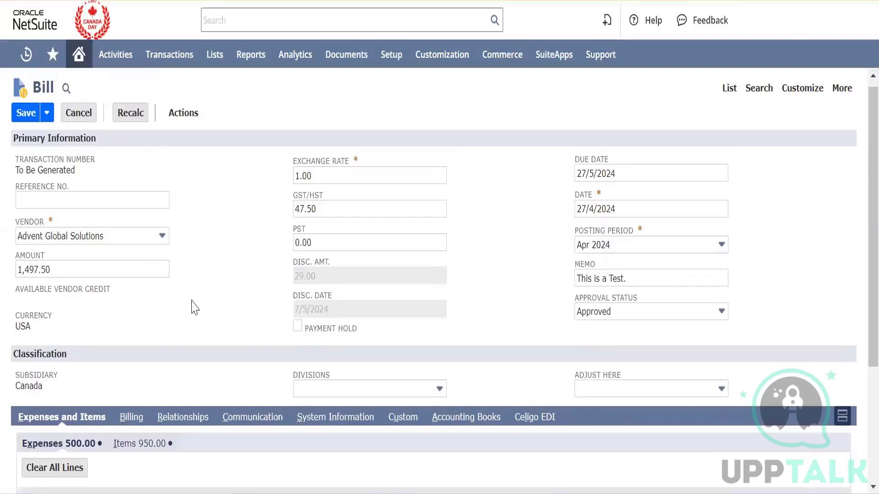
scroll(192, 306, down, 3)
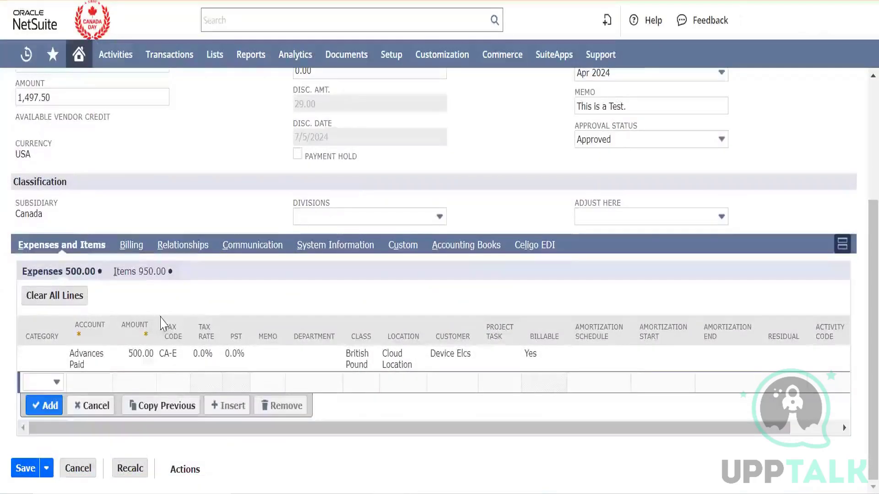
click(141, 272)
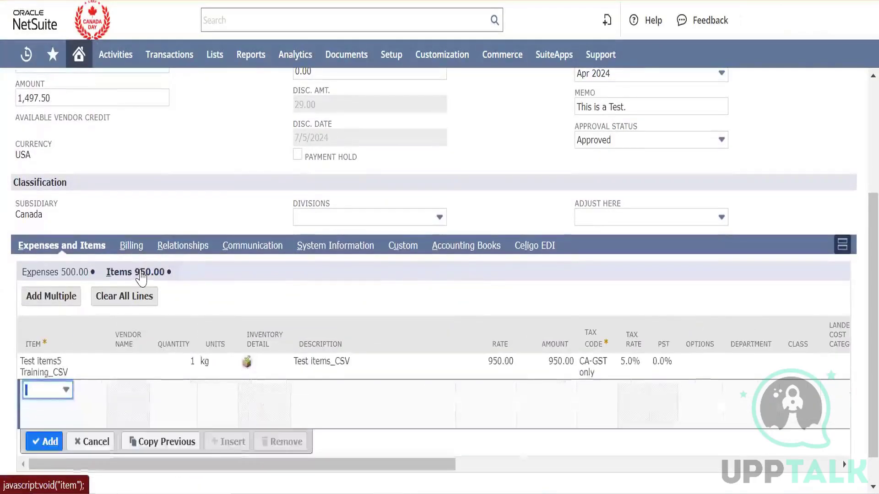
click(74, 273)
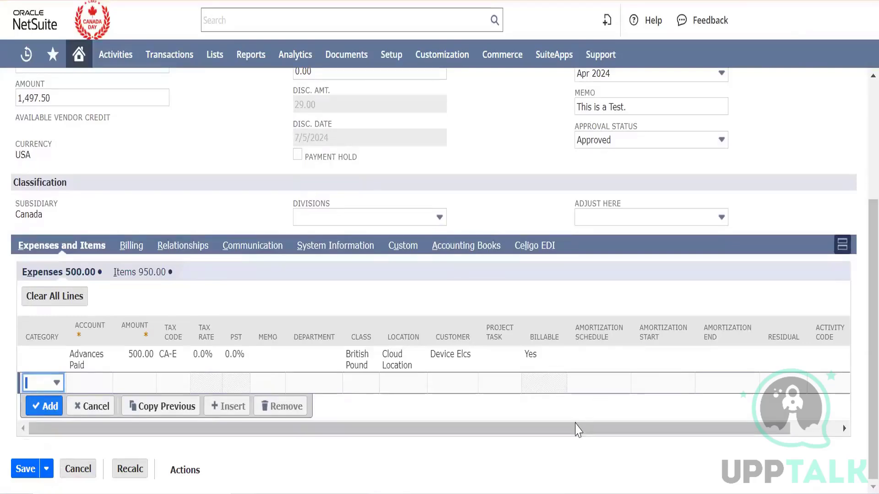
drag(575, 429, 689, 435)
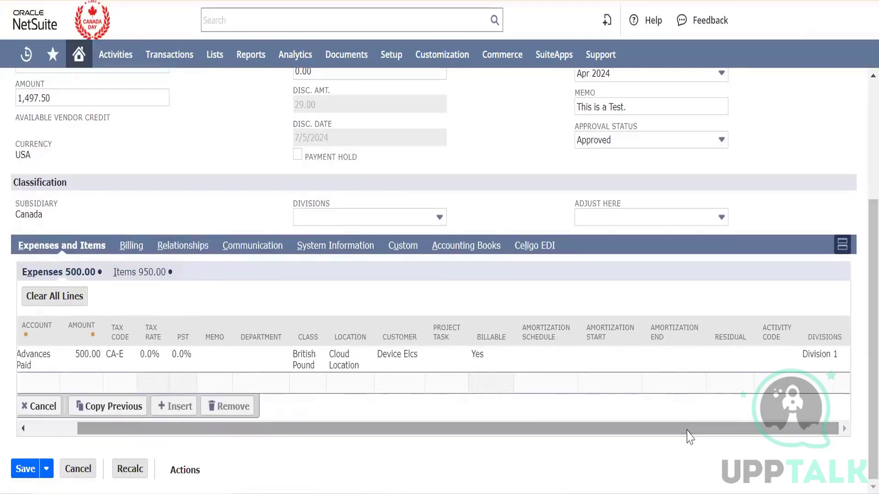
click(557, 359)
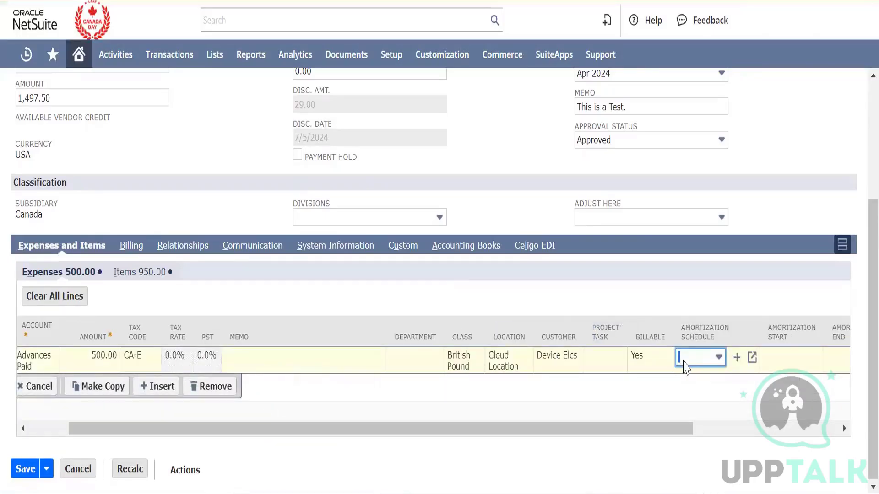
click(693, 367)
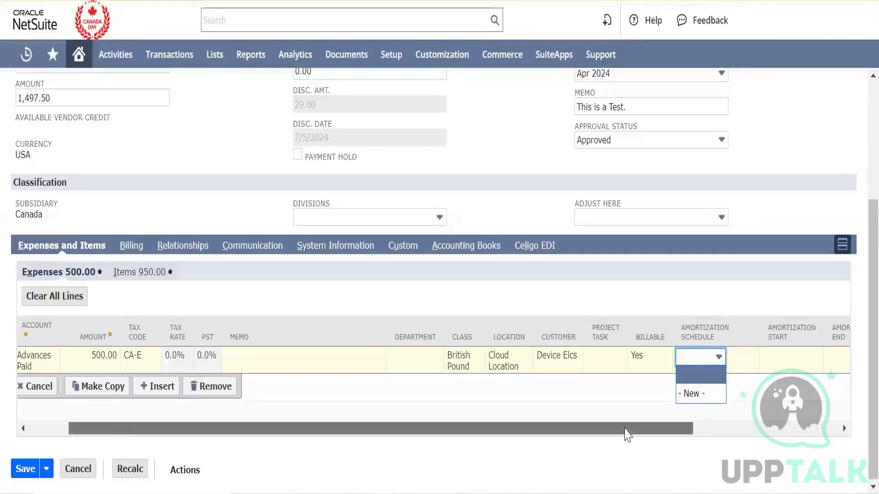
drag(626, 434, 796, 428)
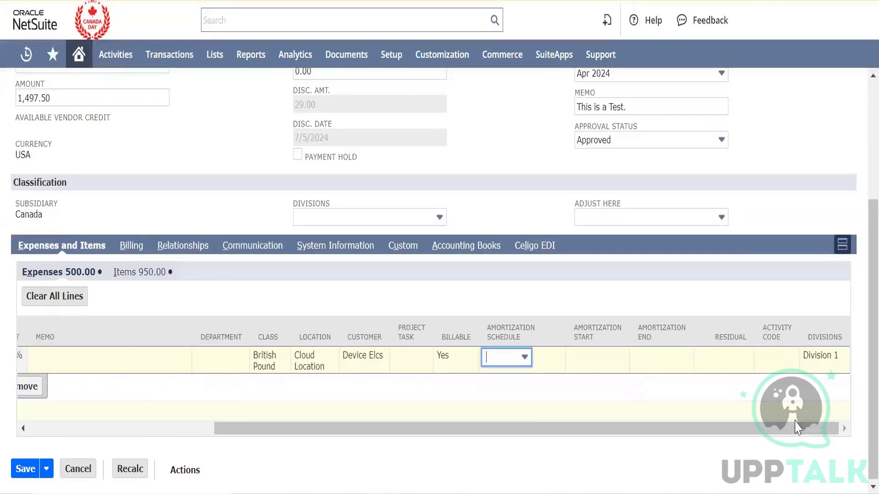
click(727, 475)
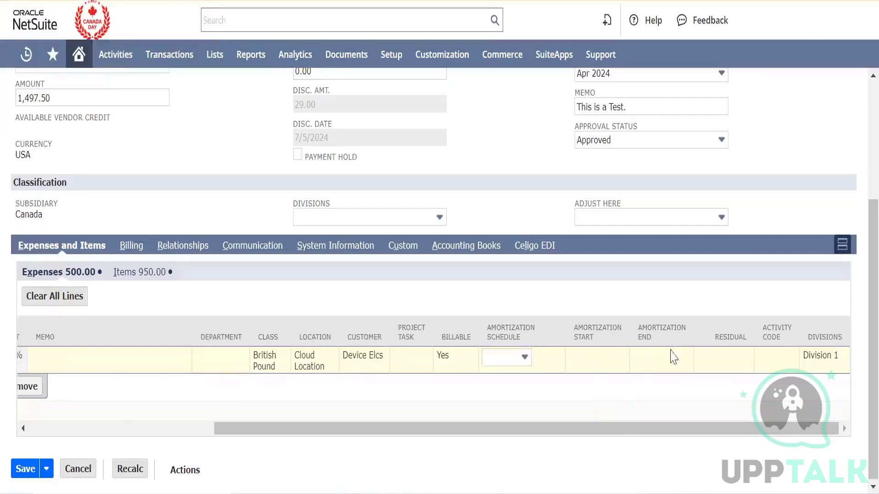
drag(521, 432, 402, 336)
Set the bill's Divisions classification to Division 1 and view the field help for Adjust Here.
click(412, 218)
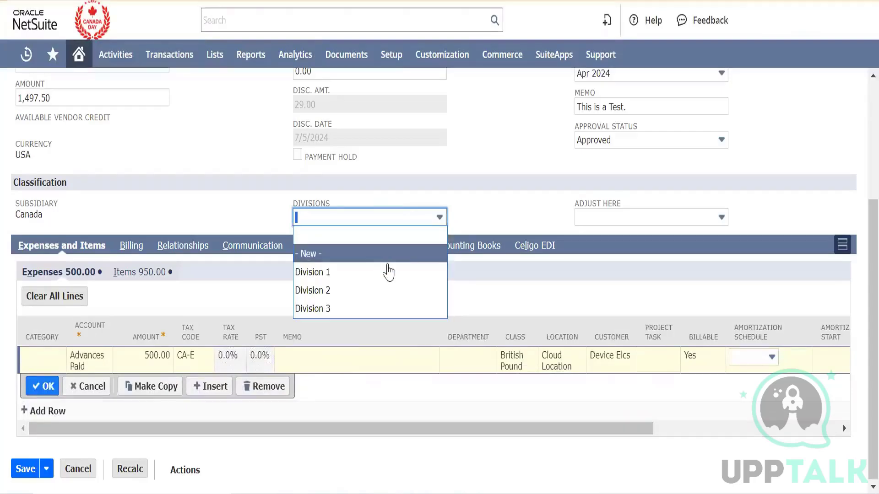
click(388, 273)
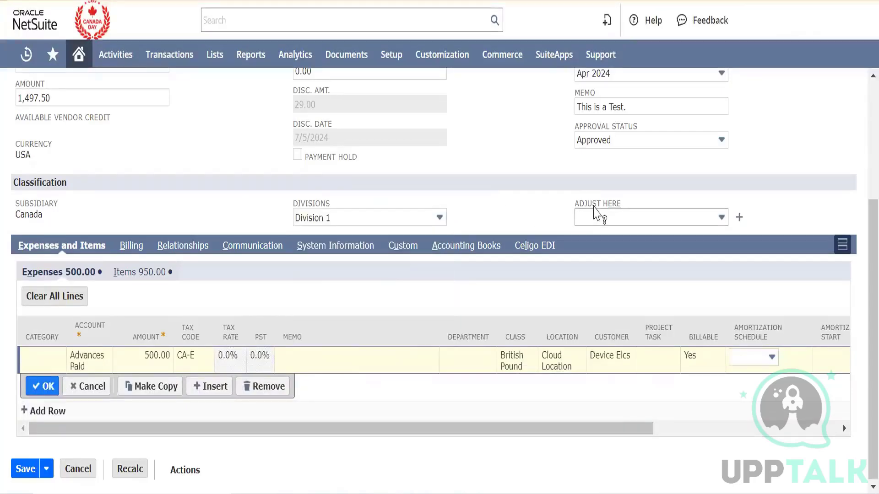
click(594, 206)
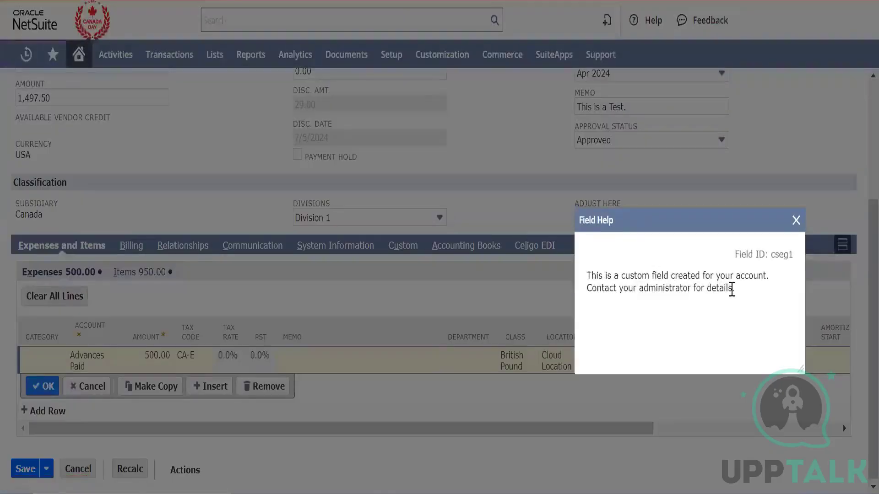
drag(732, 288, 628, 305)
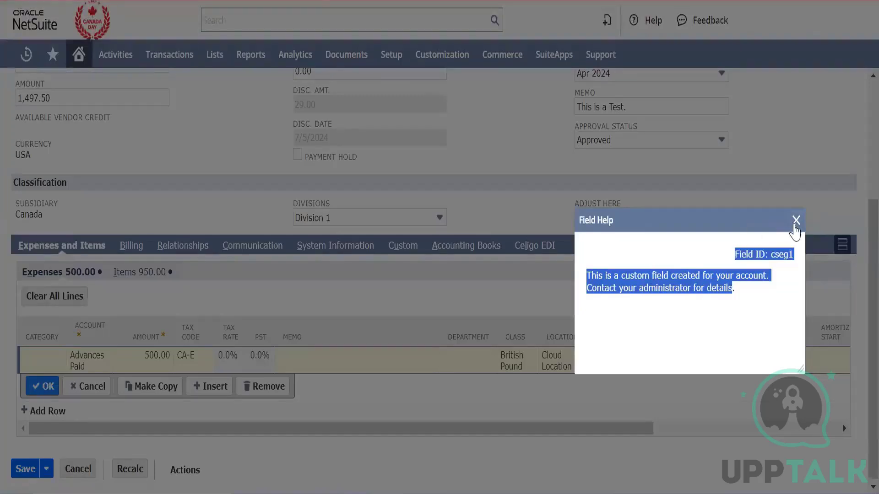
click(796, 220)
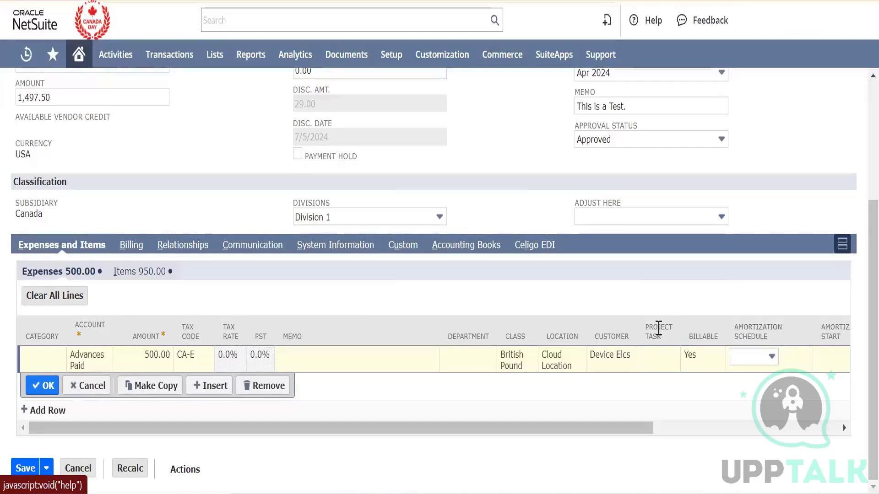
Review the bill's primary information and expense line, and save the bill.
scroll(659, 328, up, 2)
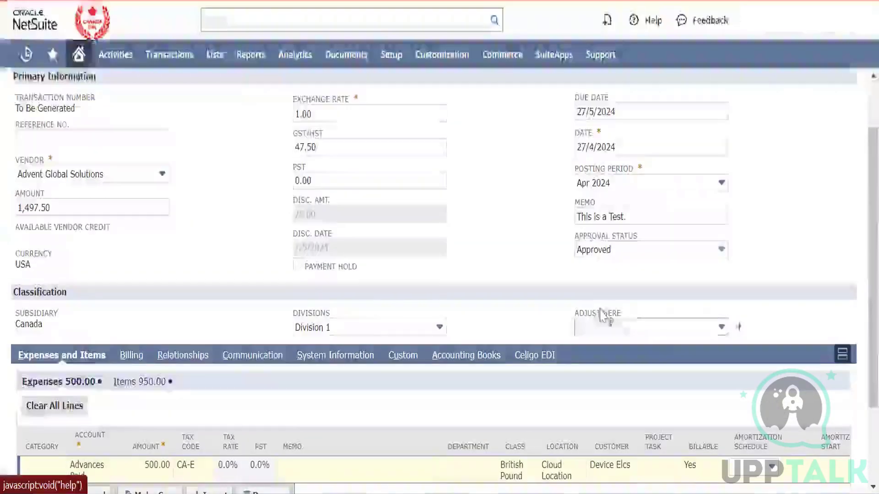
scroll(486, 312, down, 1)
scroll(489, 319, down, 1)
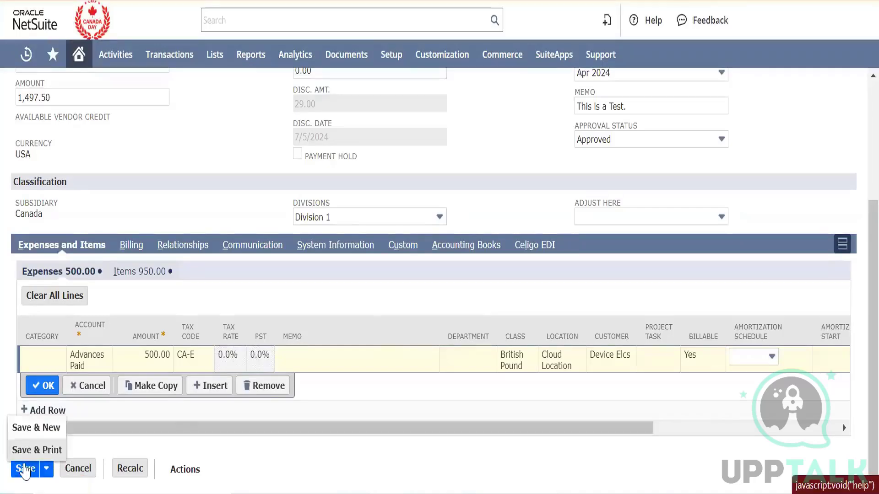
click(25, 470)
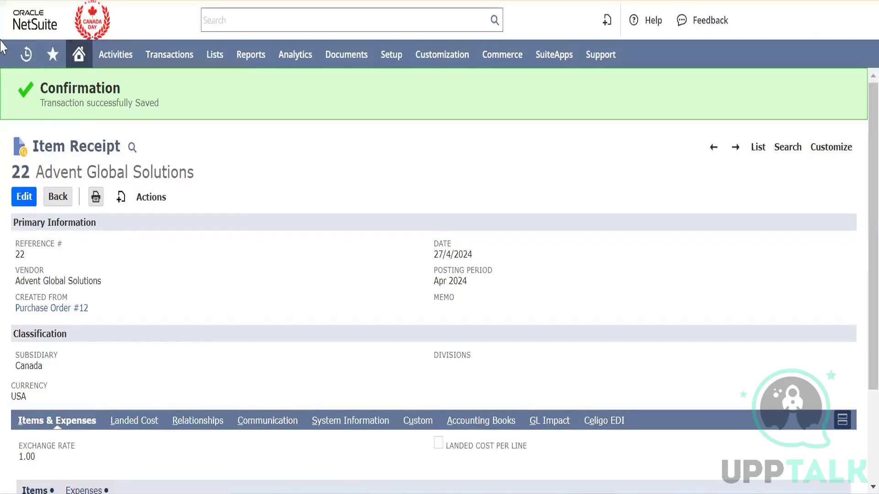
Open the saved Advent Global Solutions bill from the recent records and review its header and expense line.
mouse_move(28, 56)
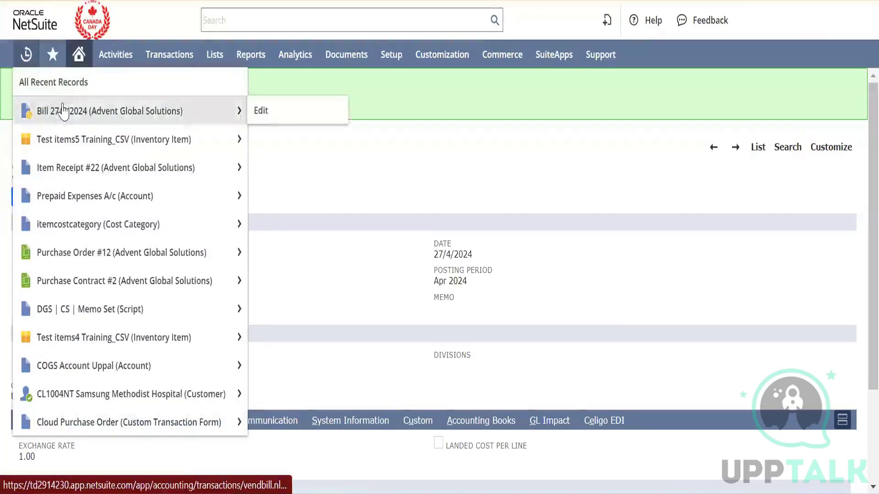
click(64, 111)
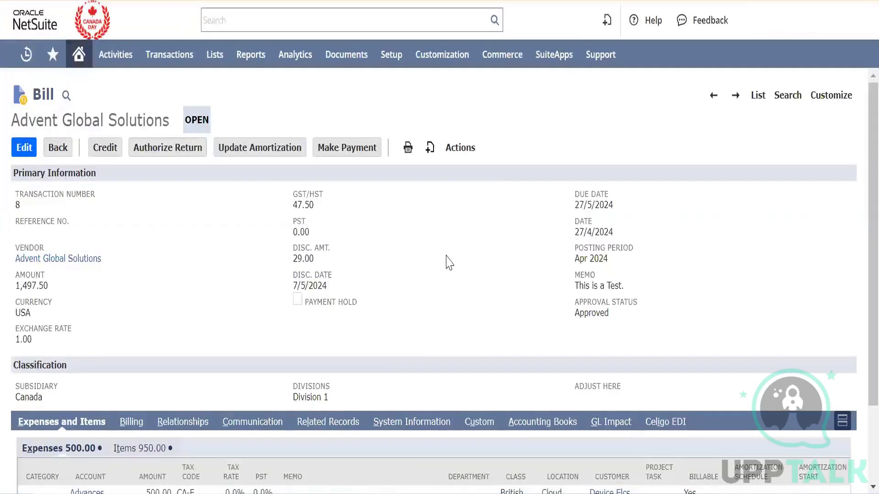
scroll(449, 262, down, 3)
scroll(448, 262, down, 1)
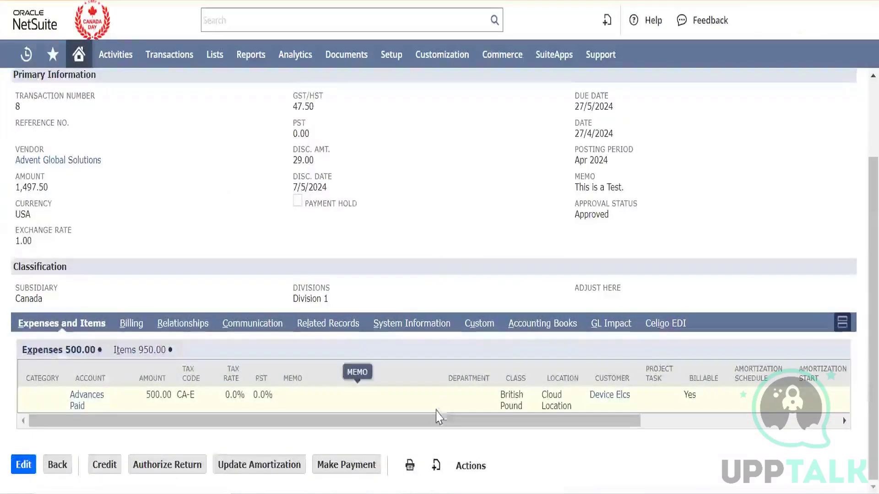
scroll(455, 128, up, 3)
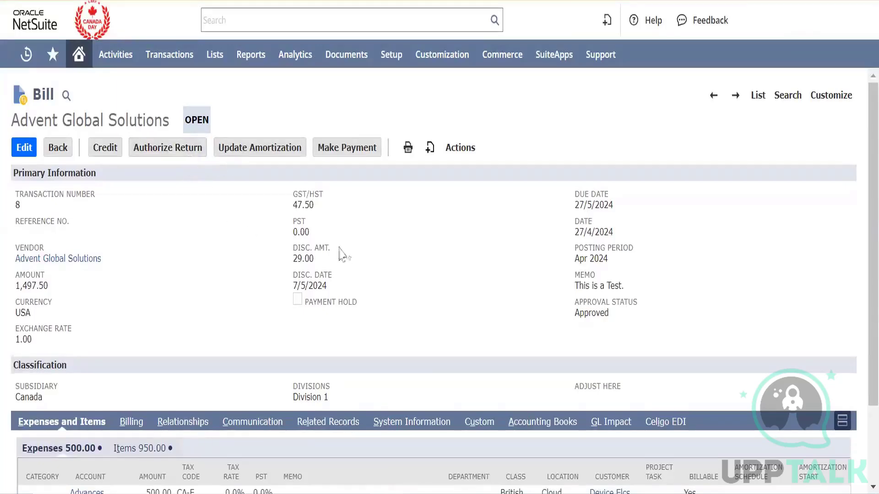
View the bill's GL impact and examine the Inventory Received Not Billed account and the Accounts Payable credit amount.
mouse_move(451, 153)
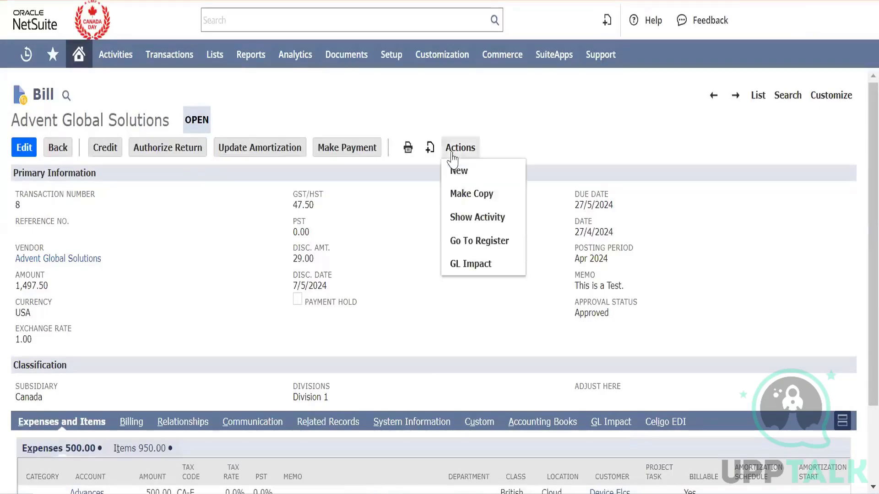
click(476, 263)
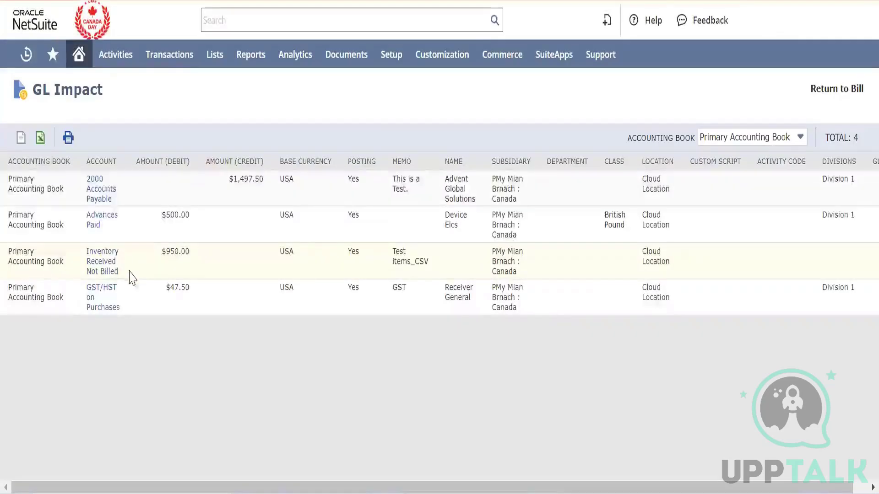
drag(129, 271, 89, 263)
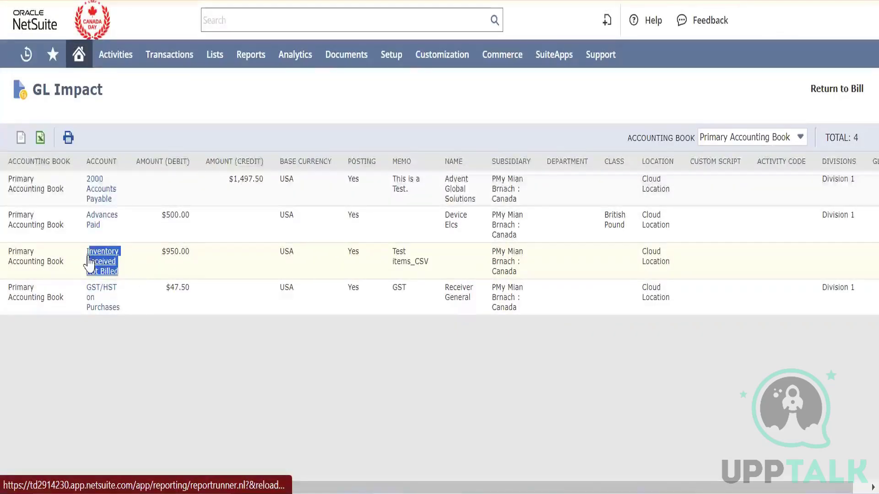
click(176, 343)
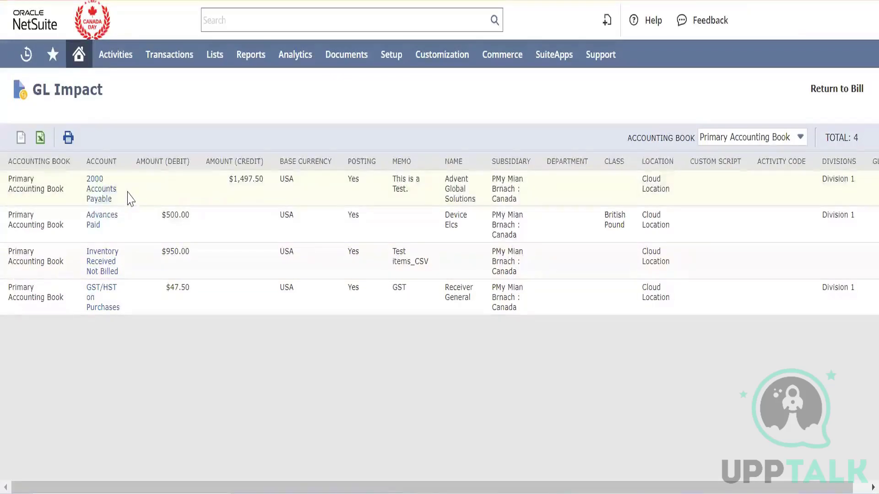
double_click(252, 177)
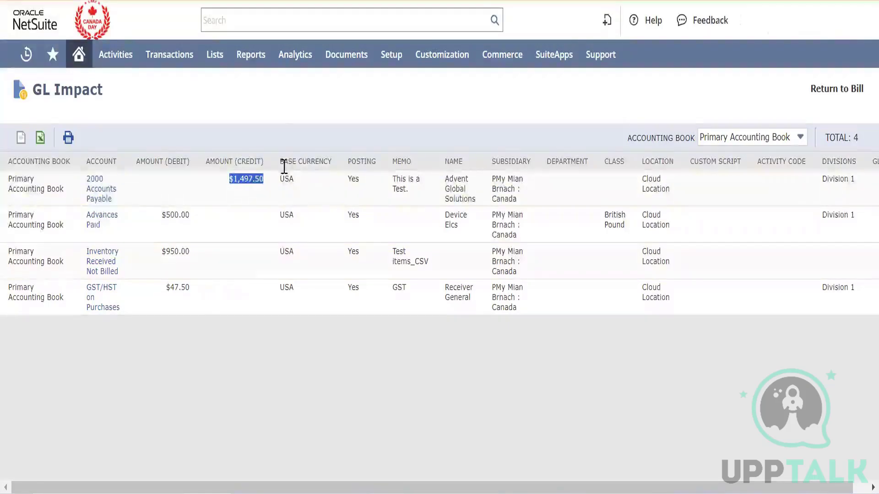
Open the A/P Aging Summary report in a new tab and examine the balances of Advent Global Solutions.
mouse_move(251, 54)
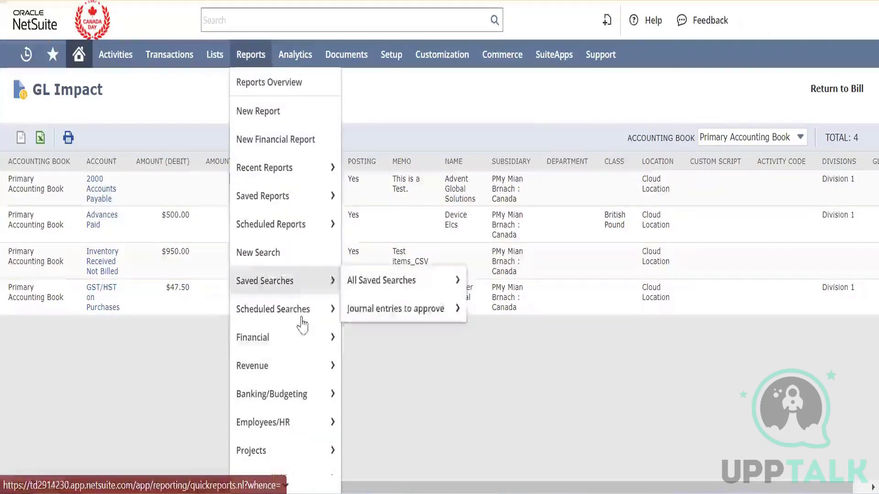
mouse_move(308, 489)
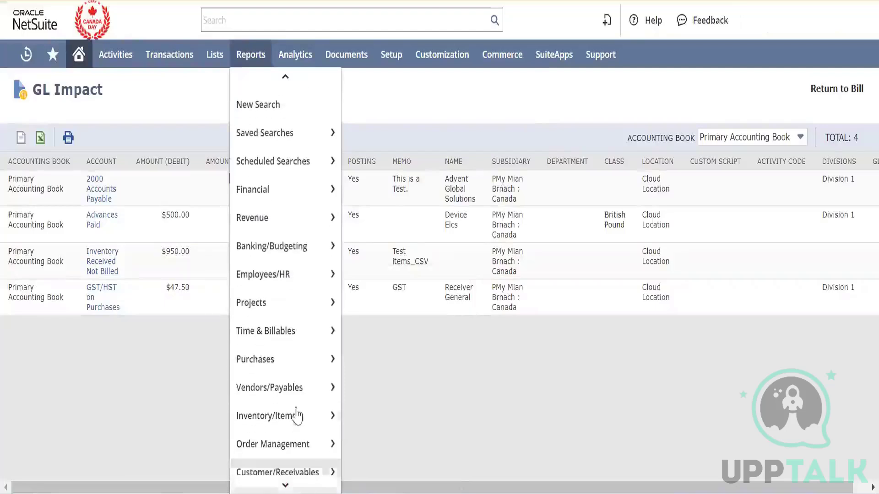
mouse_move(304, 389)
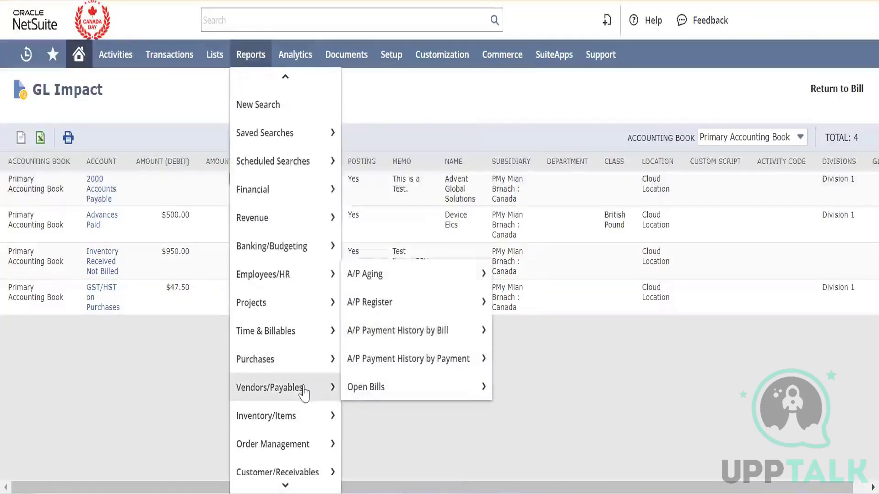
right_click(418, 275)
click(502, 81)
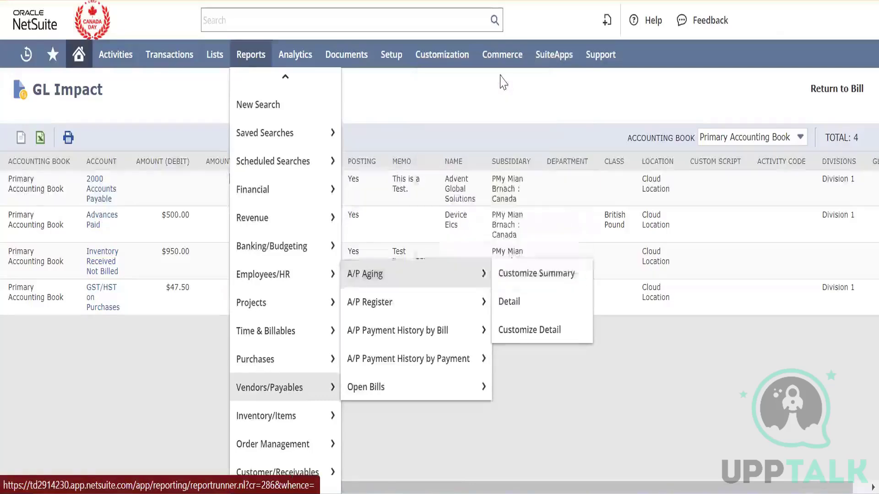
key(ctrl+Tab)
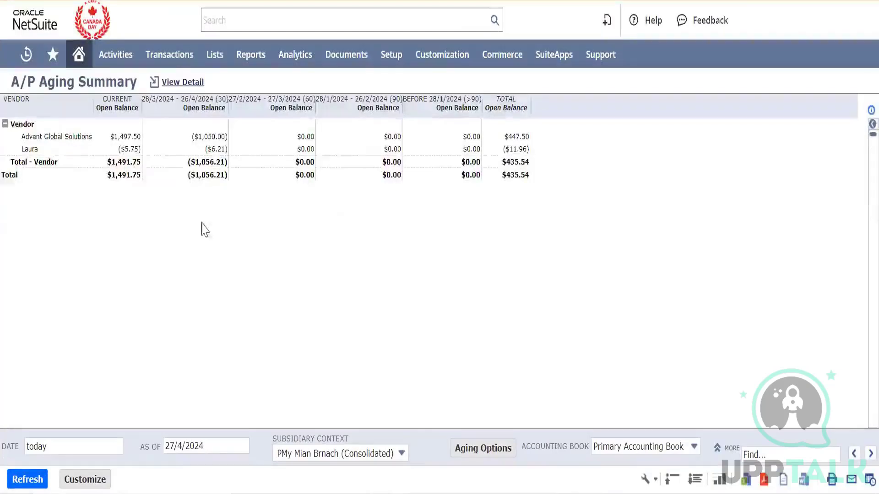
click(82, 134)
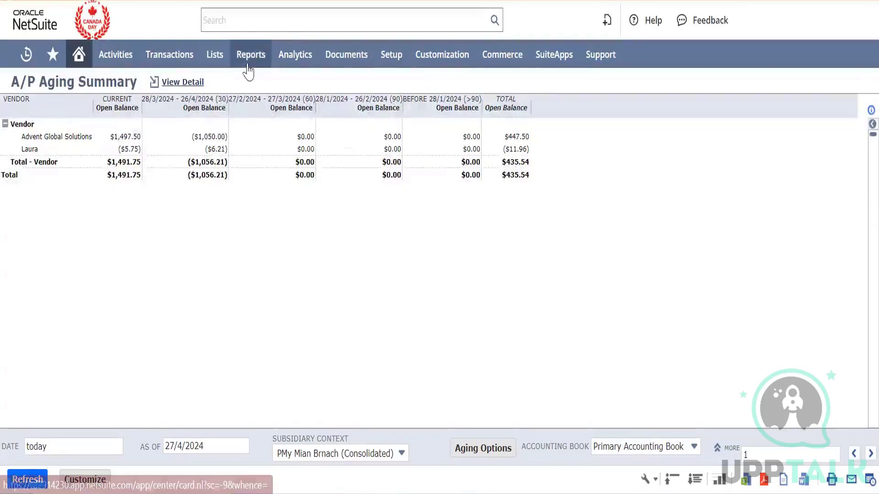
Open the Purchase Order History report in a new tab.
mouse_move(249, 64)
mouse_move(301, 484)
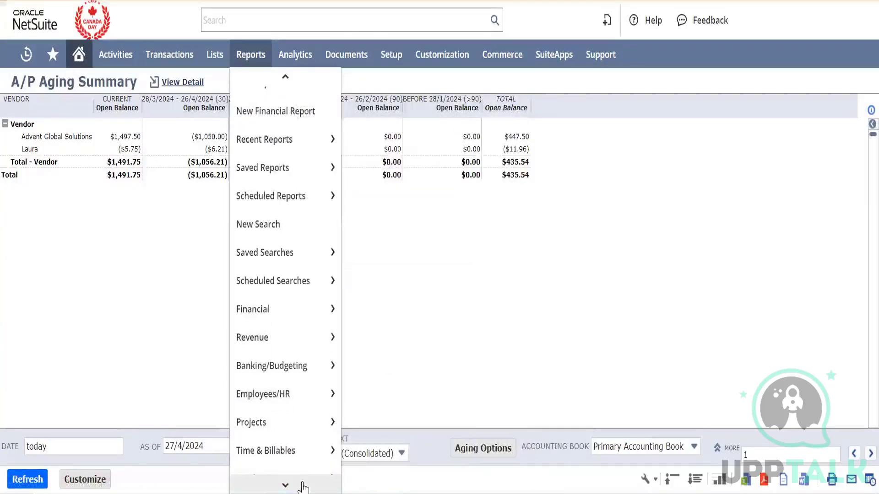
mouse_move(320, 378)
mouse_move(390, 371)
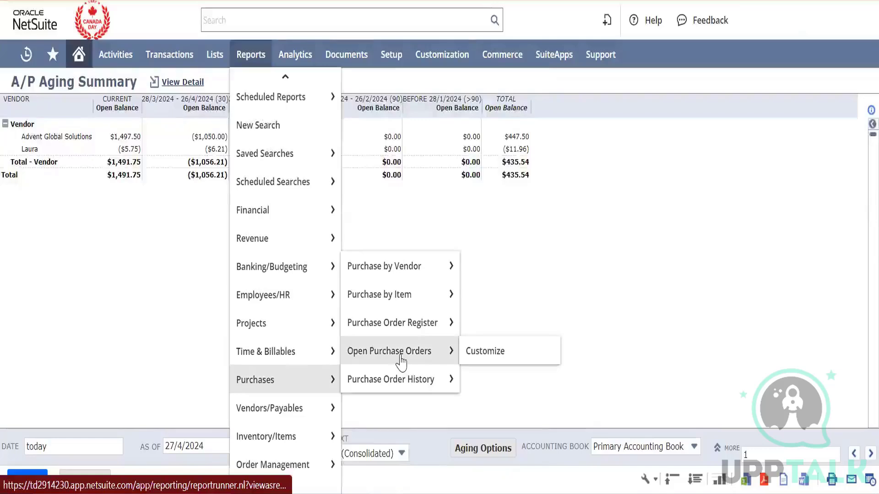
right_click(407, 379)
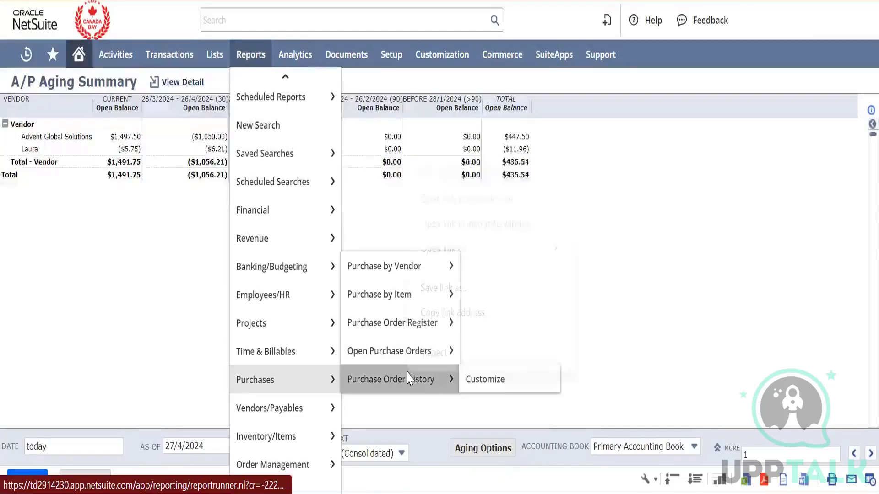
click(474, 176)
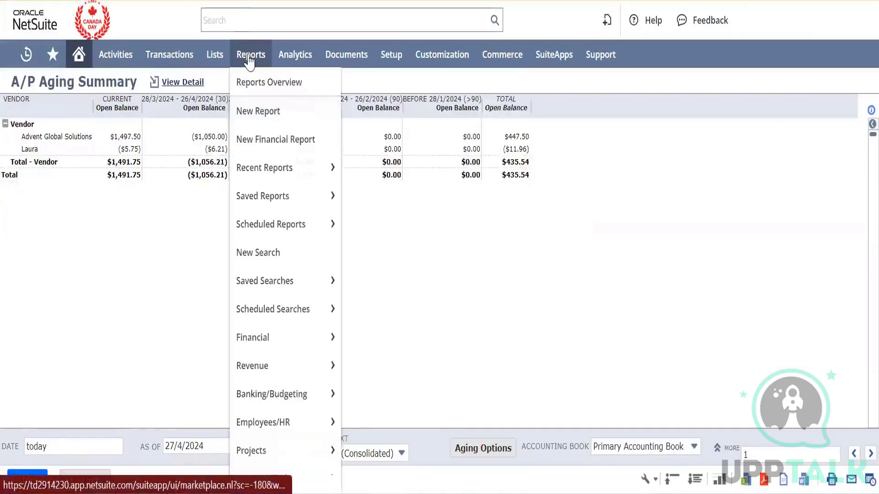
Open the Purchase by Vendor Summary report in a new tab, and view and close its bar graph of vendor totals.
mouse_move(293, 407)
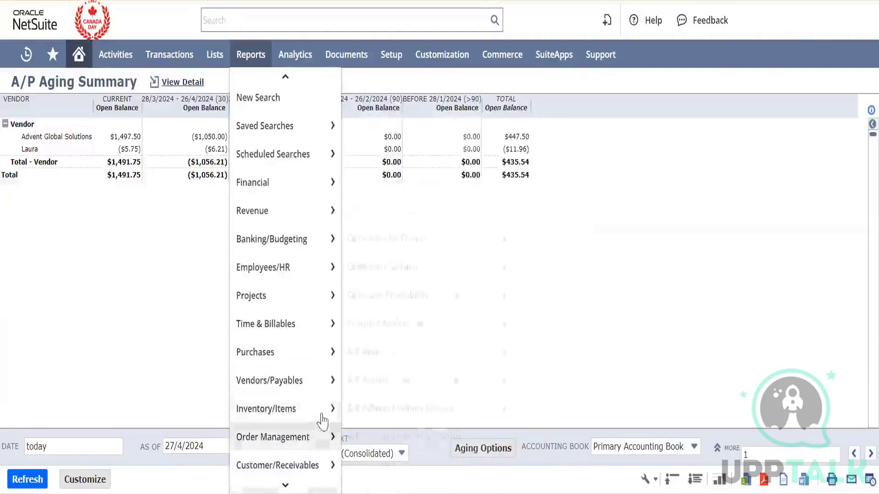
mouse_move(332, 366)
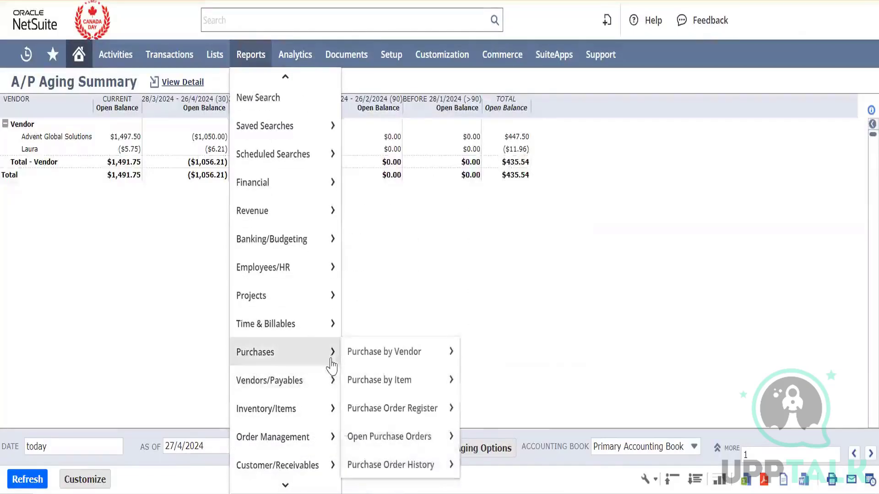
right_click(385, 353)
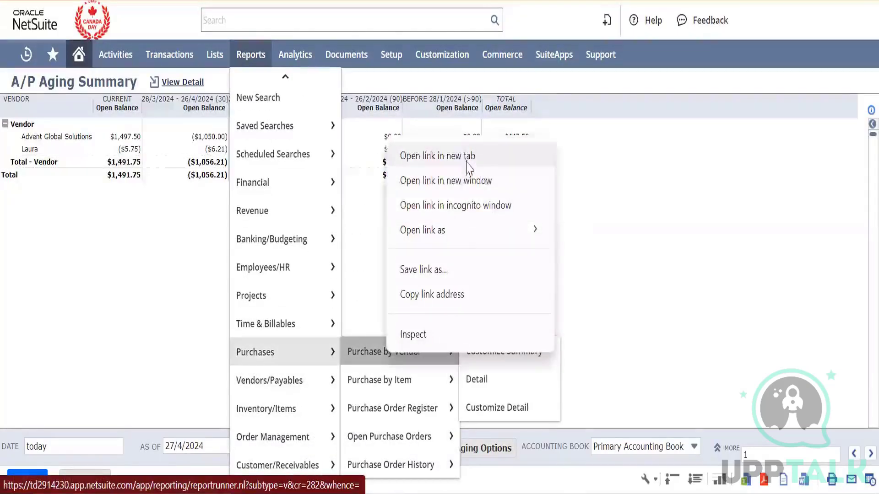
click(448, 156)
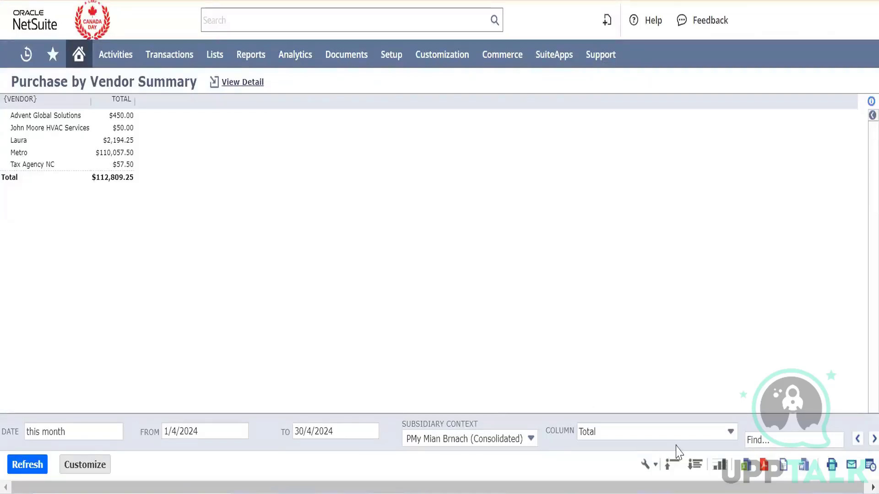
click(720, 467)
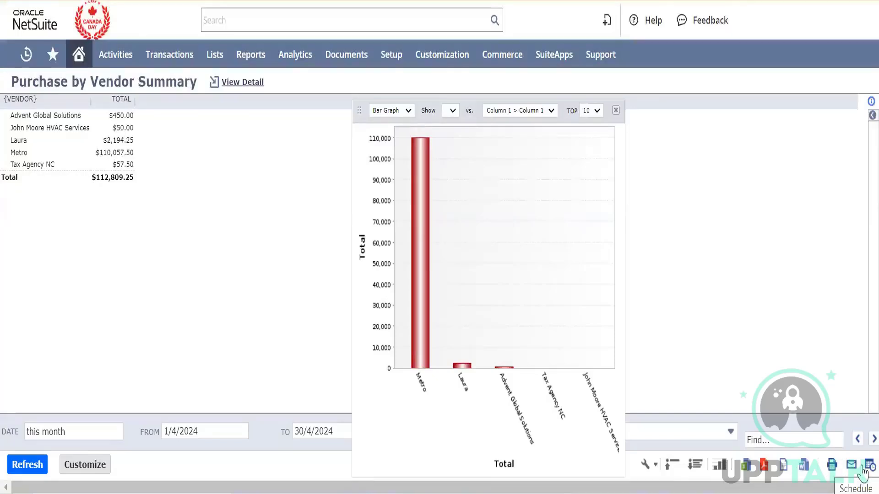
click(616, 111)
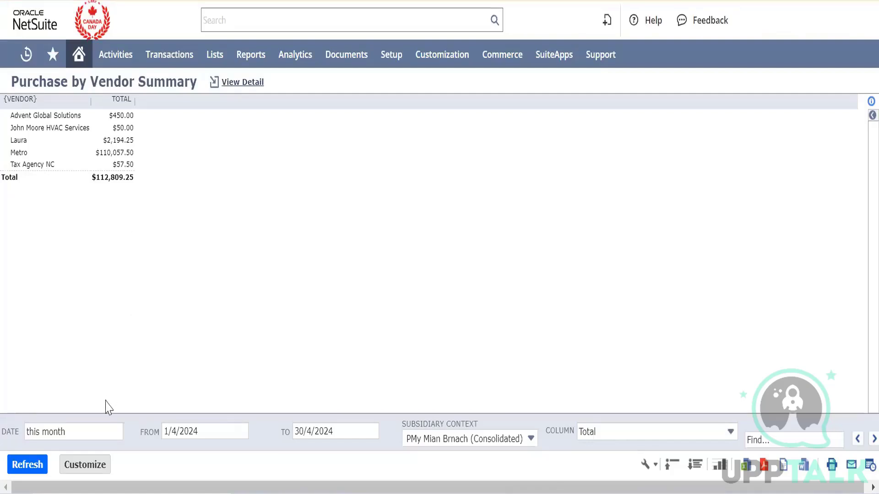
Start customizing the Purchase by Vendor Summary report and review its filters, additional options and audience settings.
click(91, 466)
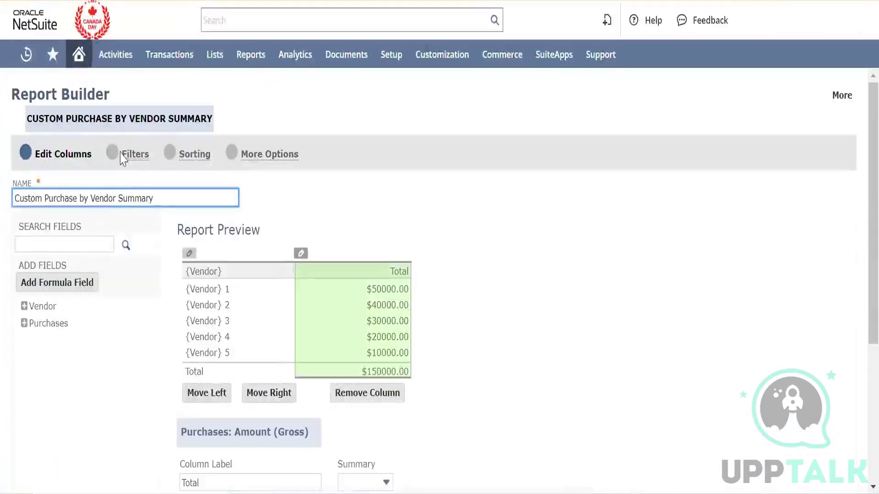
click(120, 152)
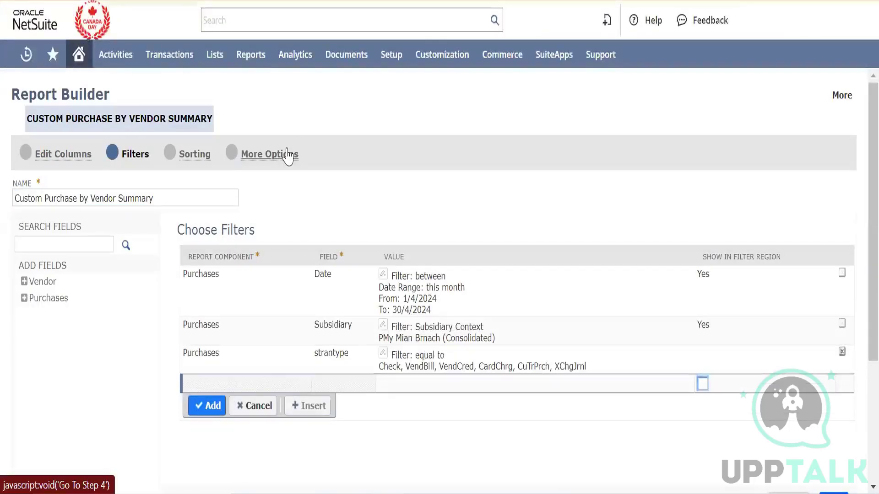
click(289, 154)
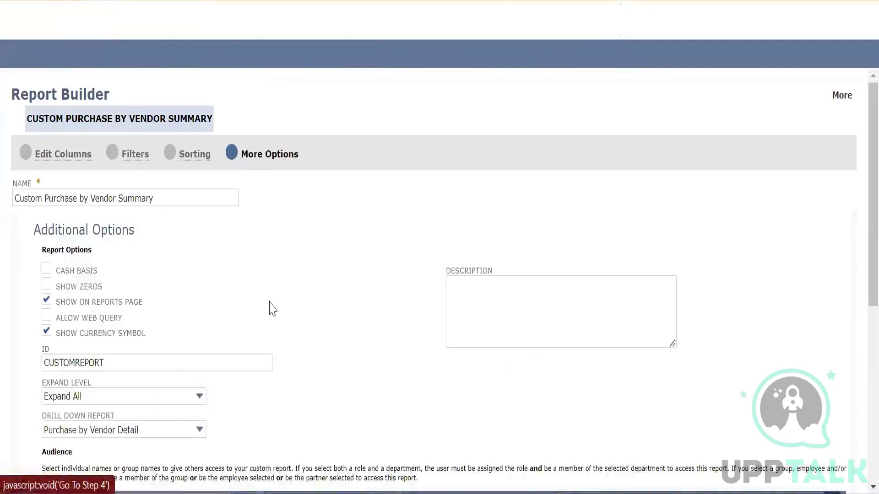
scroll(272, 311, down, 3)
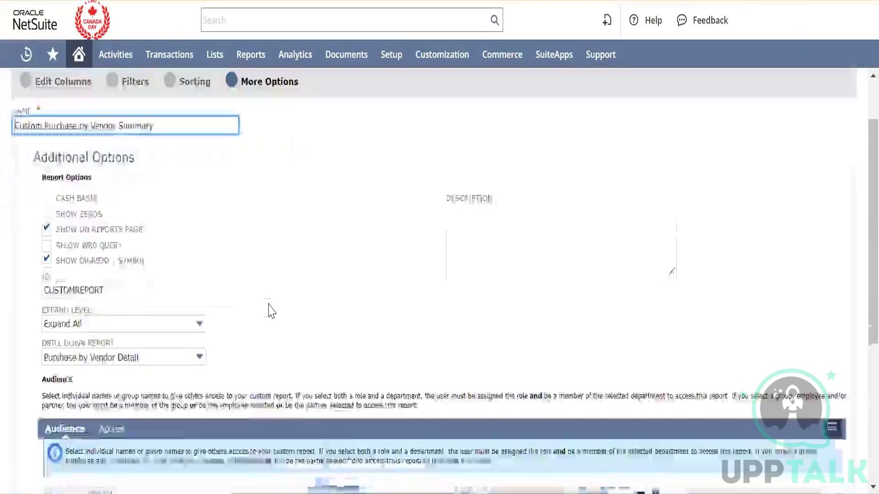
scroll(272, 311, down, 5)
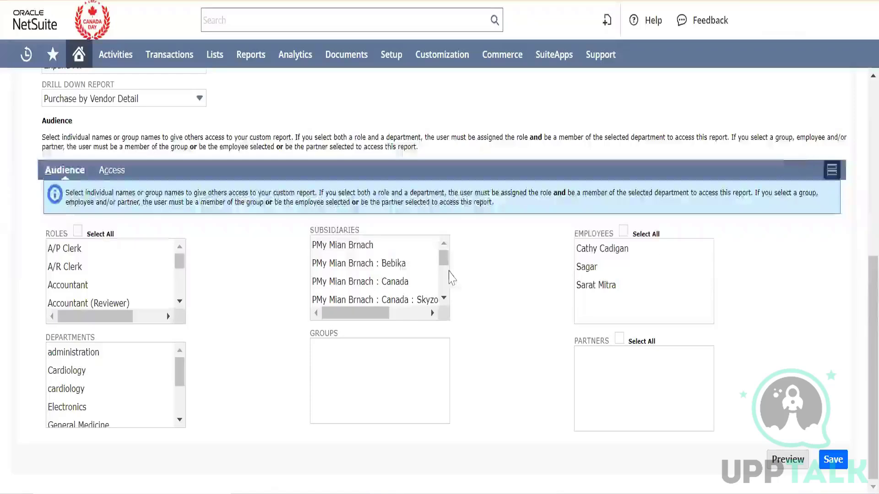
scroll(252, 285, up, 3)
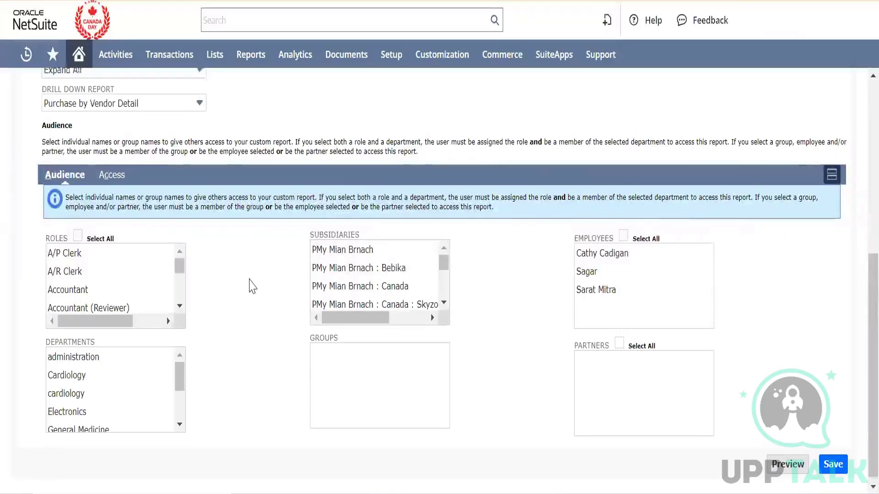
scroll(250, 285, up, 1)
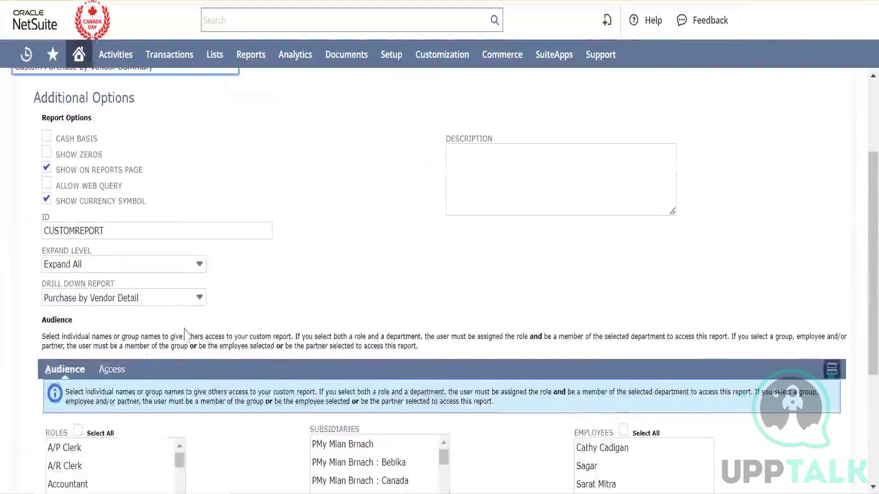
Review the custom report's access settings, report options and sort order.
click(125, 371)
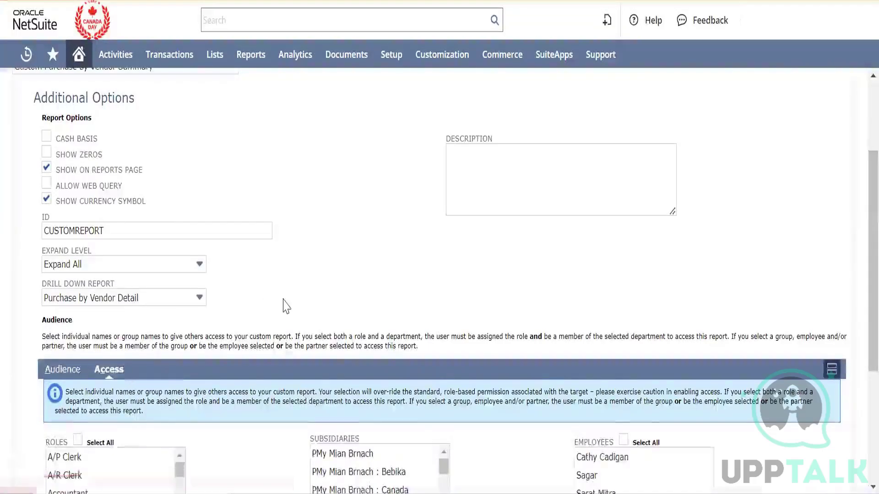
scroll(284, 304, down, 5)
scroll(286, 306, up, 8)
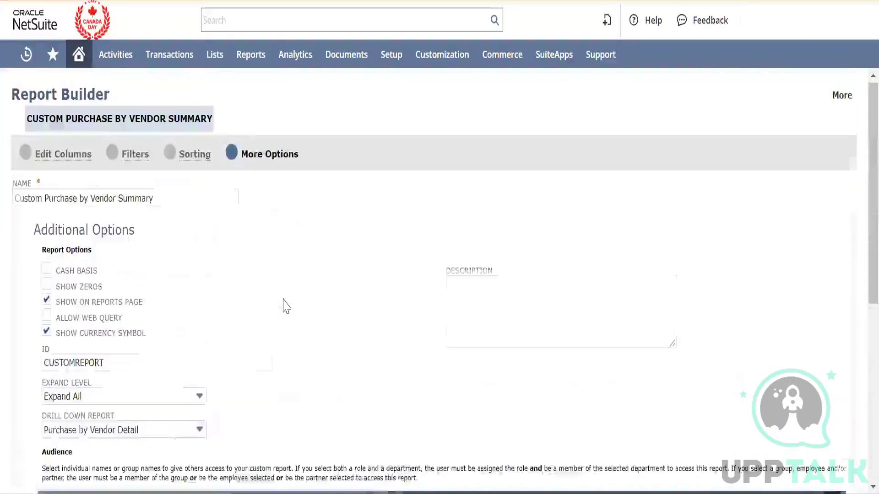
scroll(286, 306, down, 5)
scroll(286, 306, up, 5)
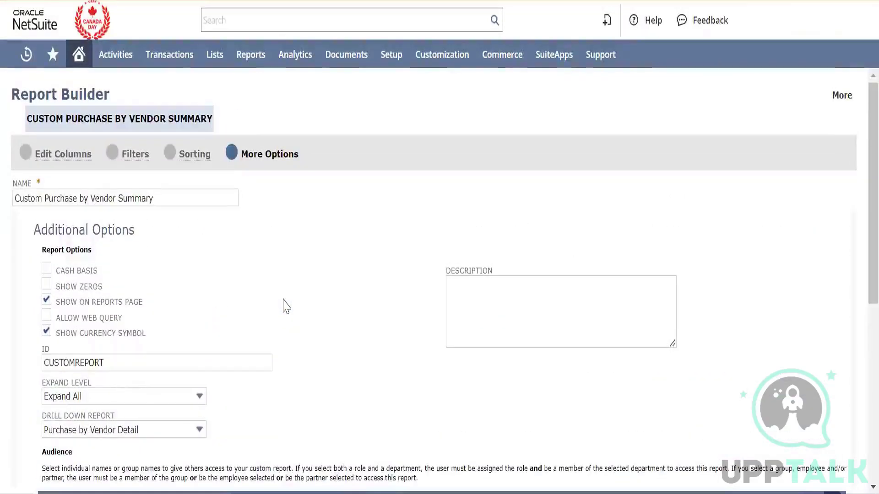
scroll(286, 305, down, 3)
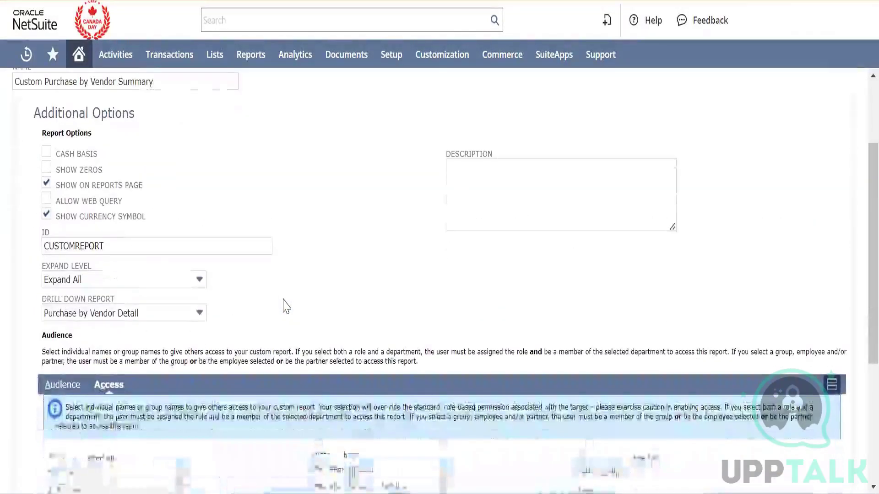
scroll(286, 306, up, 3)
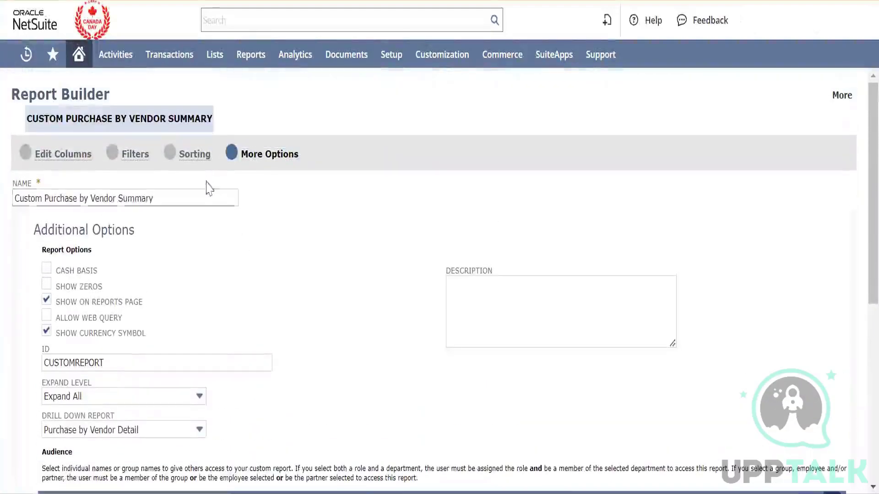
click(195, 157)
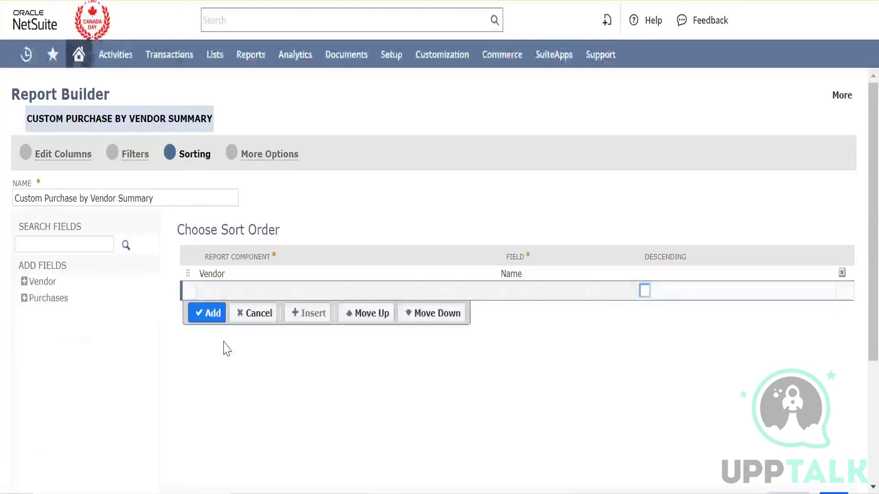
Set the Purchases date filter to run from 1/4/2023 to 30/4/2023 and preview the custom report.
click(141, 162)
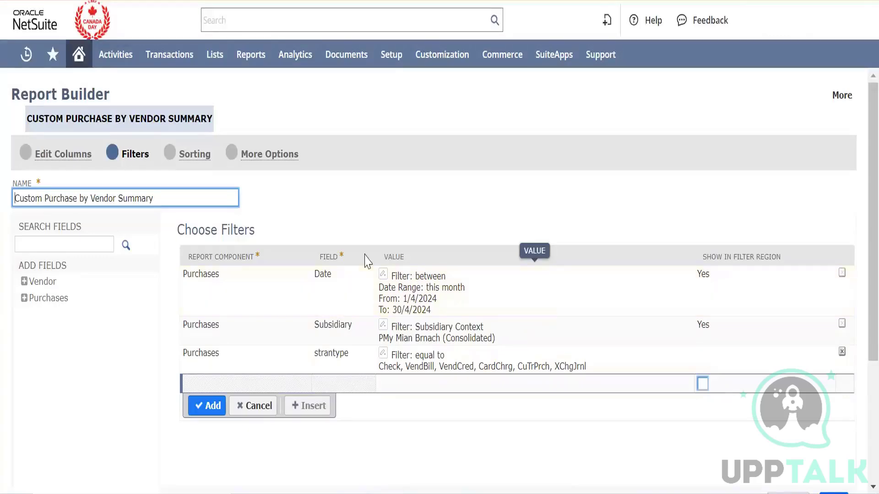
click(383, 274)
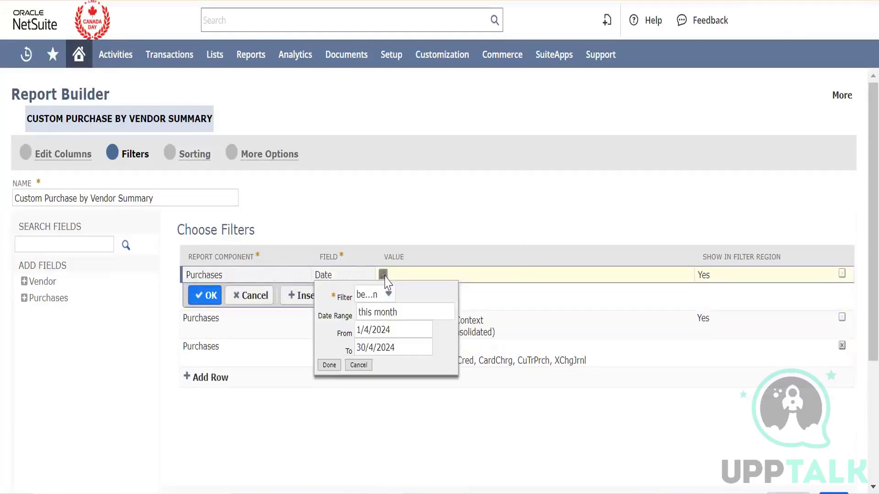
click(405, 347)
key(BackSpace)
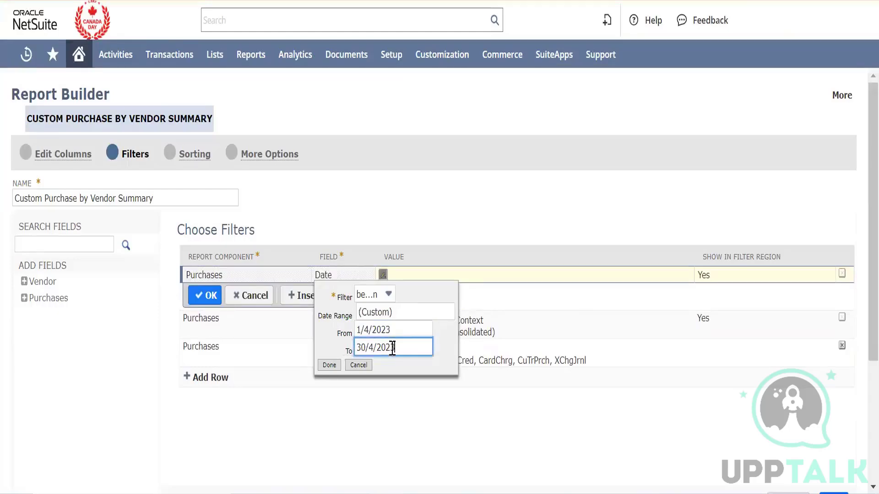
click(329, 365)
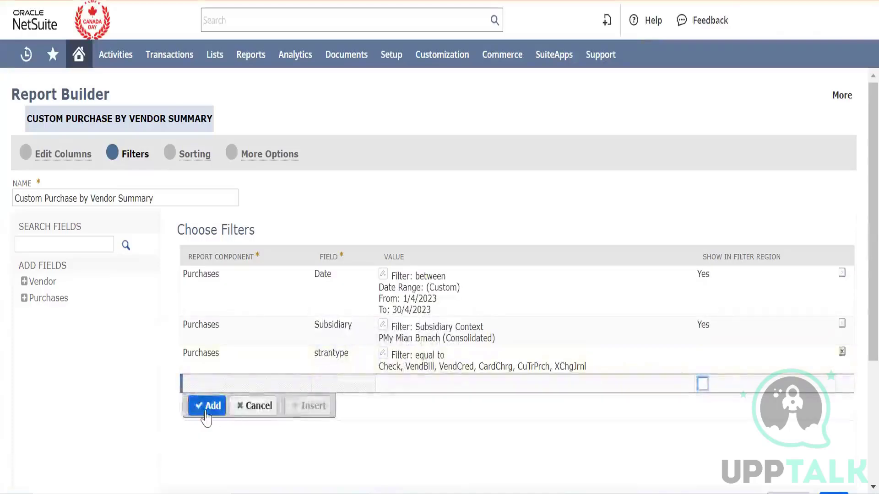
scroll(591, 442, down, 4)
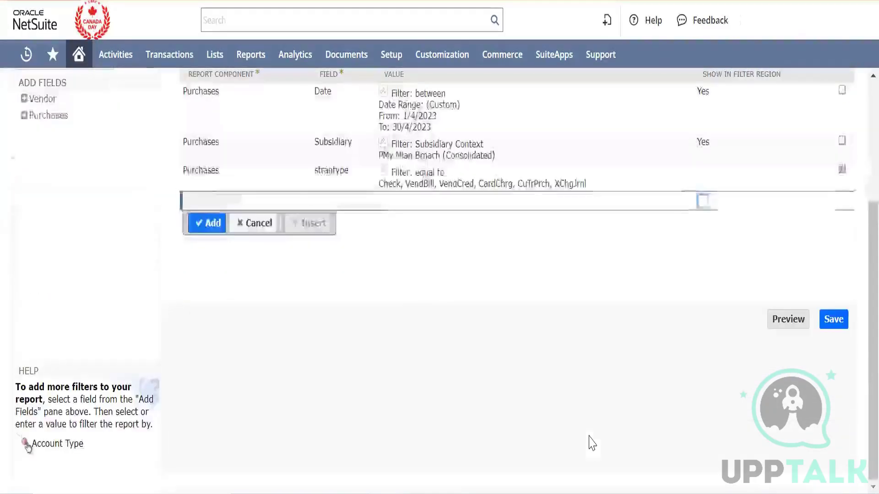
click(795, 326)
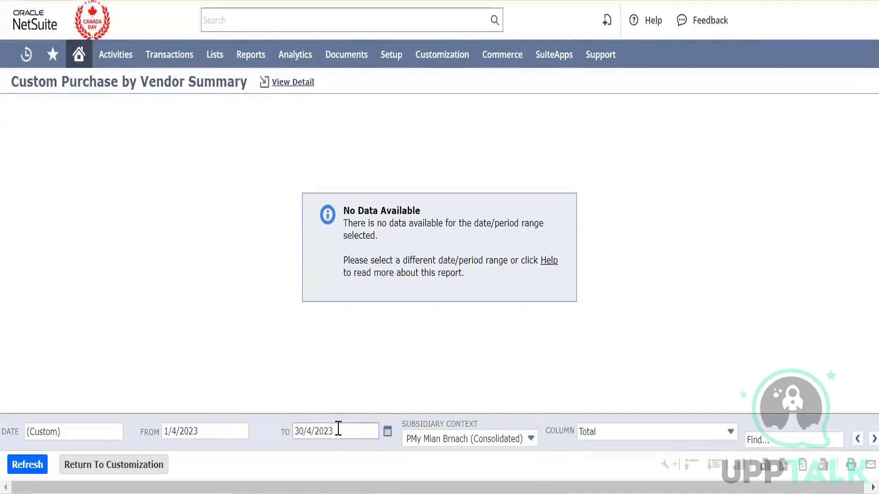
Set the custom report's start date to 1/1/2024.
click(258, 433)
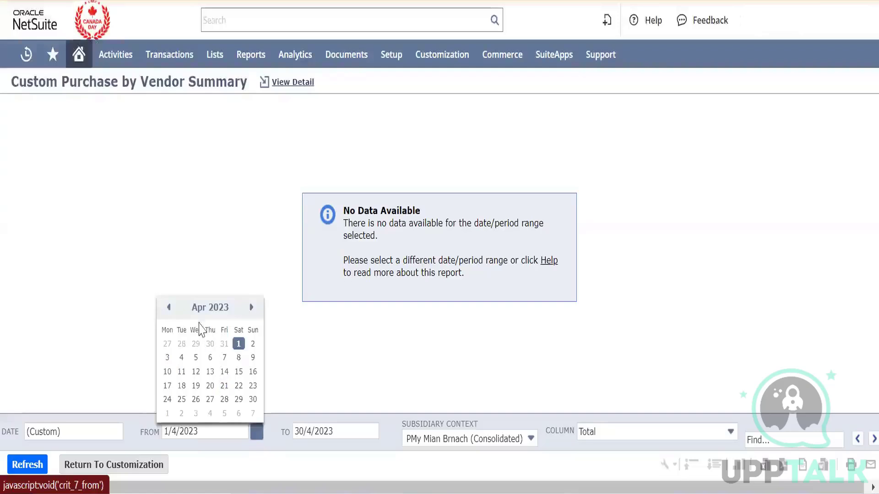
click(250, 315)
click(249, 316)
click(250, 316)
click(249, 316)
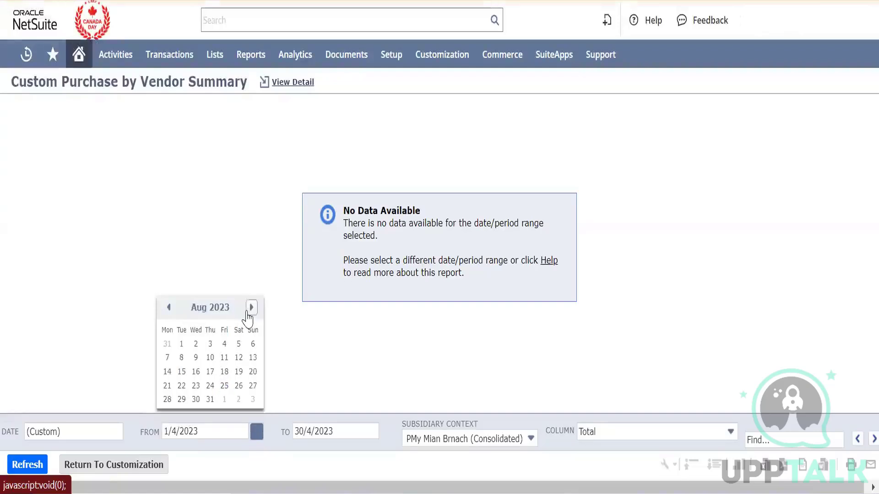
click(249, 316)
click(249, 316)
click(249, 315)
click(248, 316)
click(249, 316)
click(248, 316)
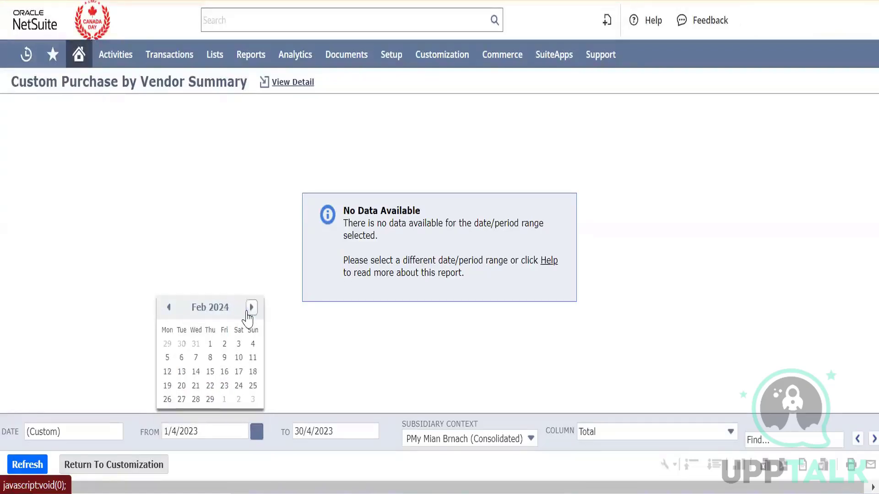
click(171, 310)
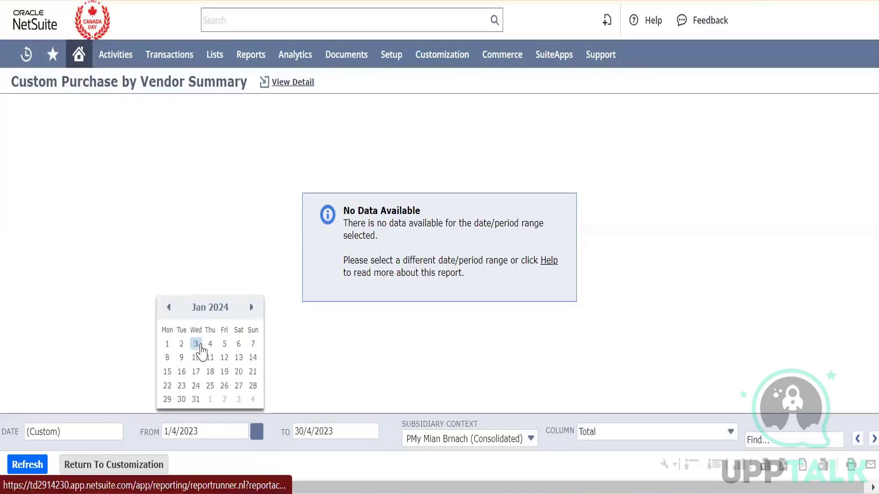
click(168, 345)
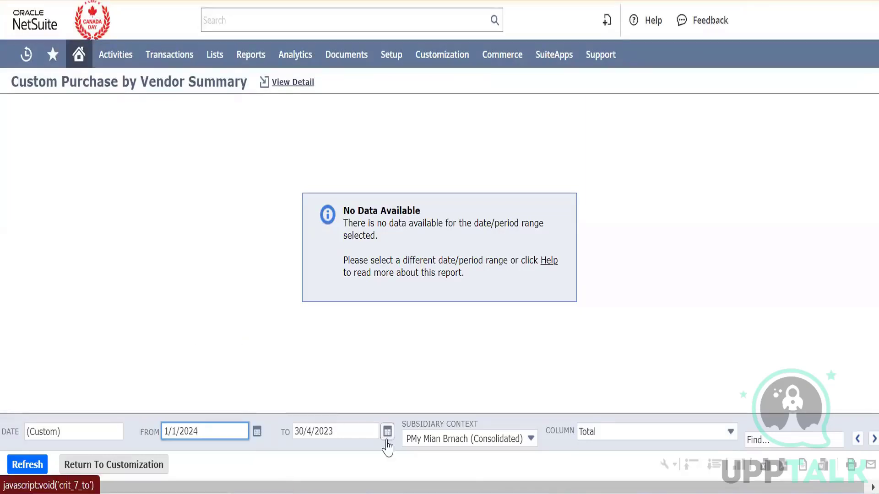
Set the custom report's end date to 31/1/2024 and refresh the report.
click(387, 441)
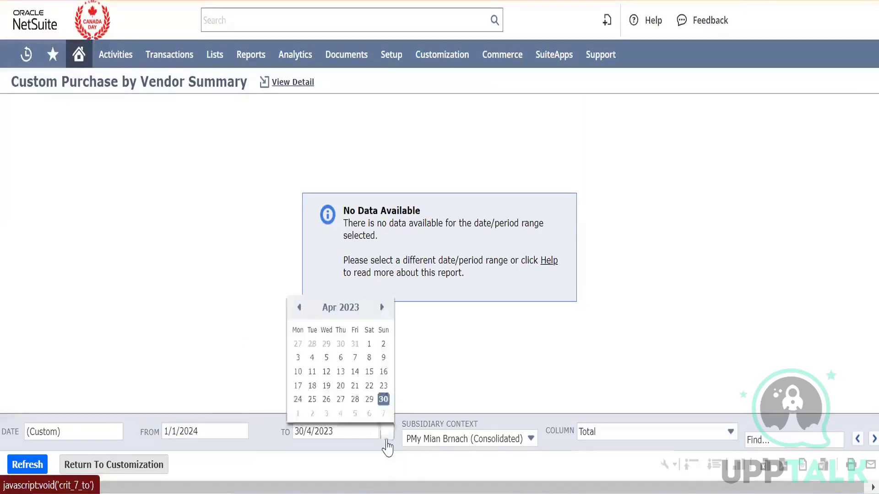
click(381, 307)
click(382, 307)
click(382, 307)
click(382, 307)
click(382, 307)
click(383, 307)
click(382, 307)
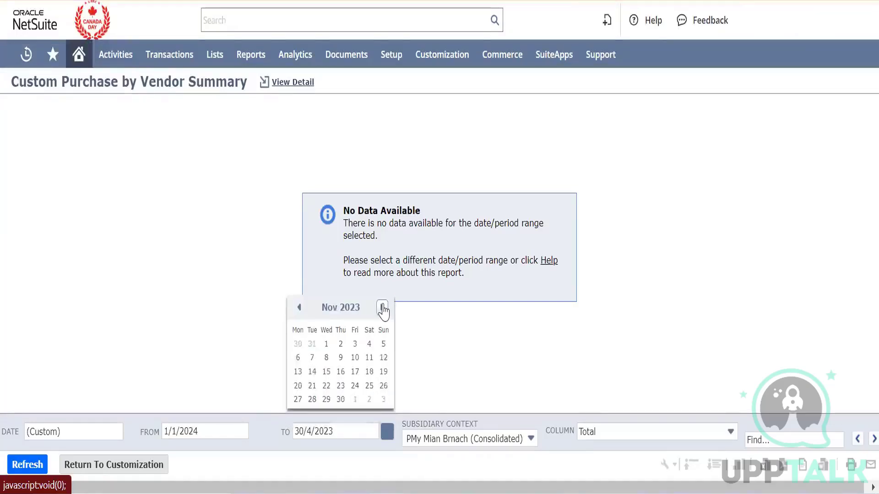
click(383, 307)
click(382, 307)
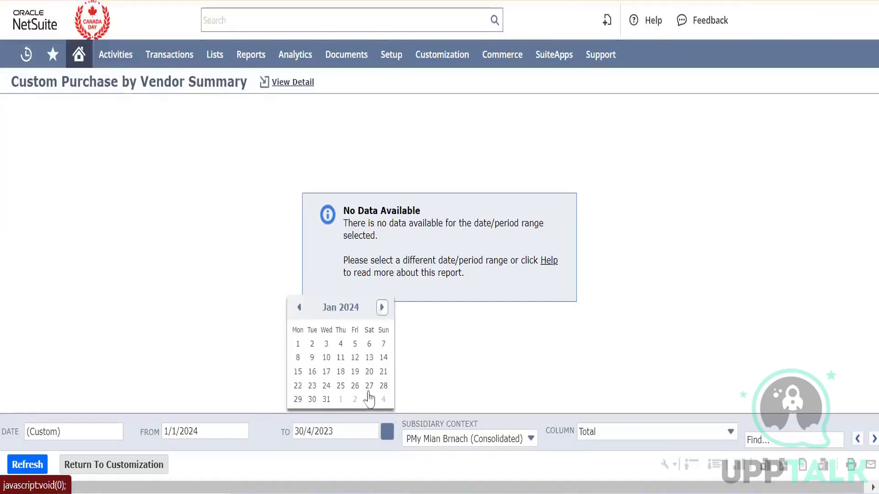
click(330, 400)
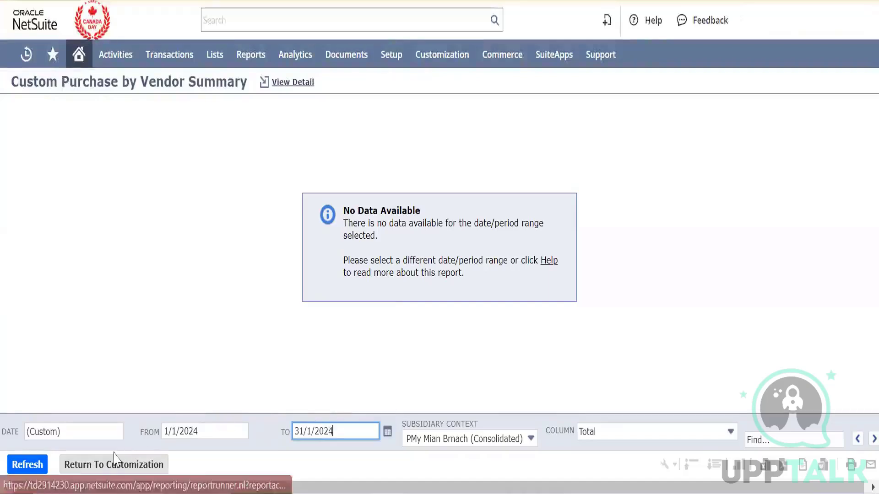
click(38, 472)
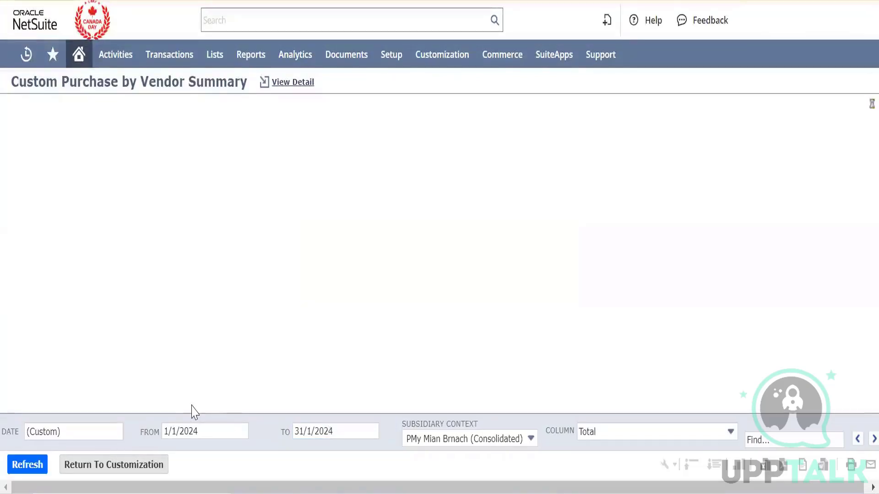
Check the subsidiary context choices, then return to the report customization and review the Total column's settings.
click(465, 439)
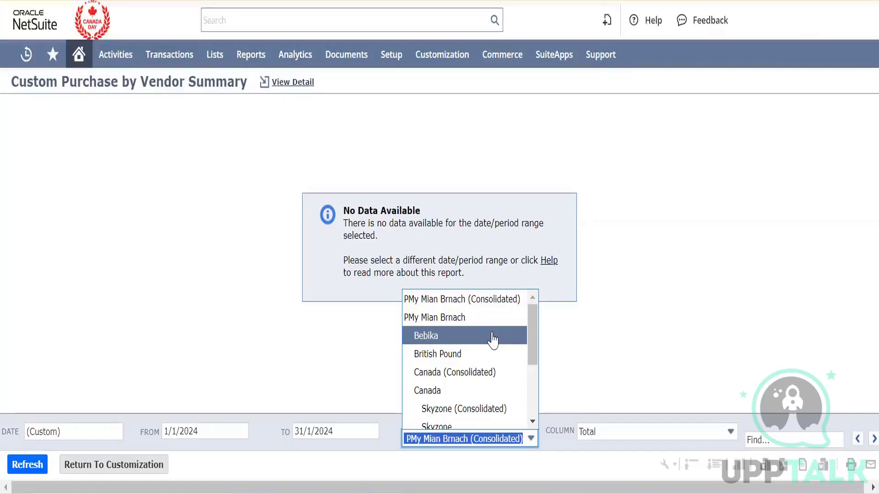
click(557, 377)
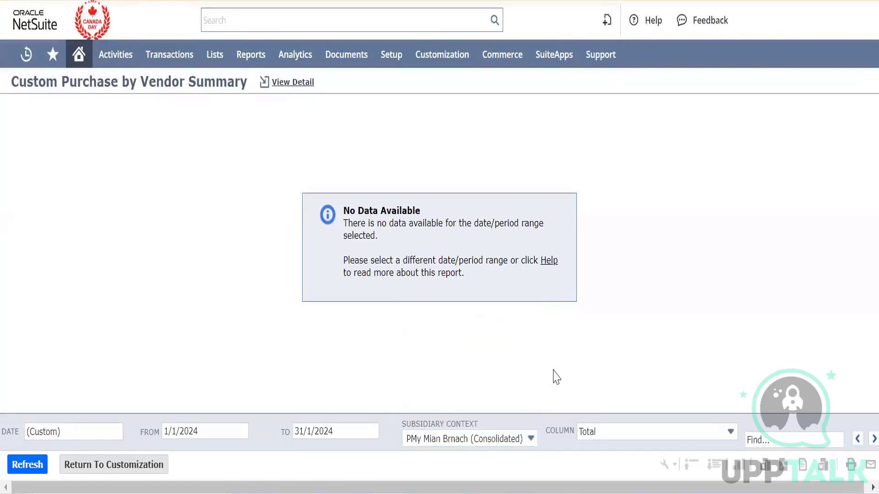
click(131, 470)
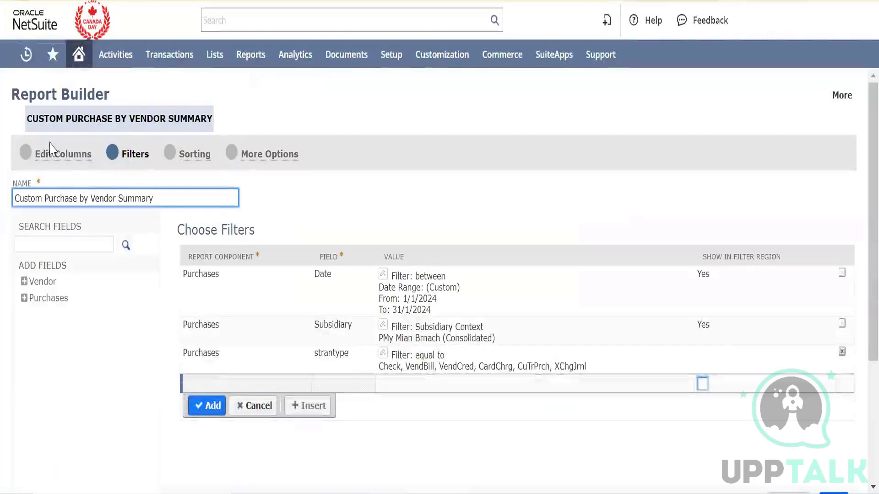
click(69, 158)
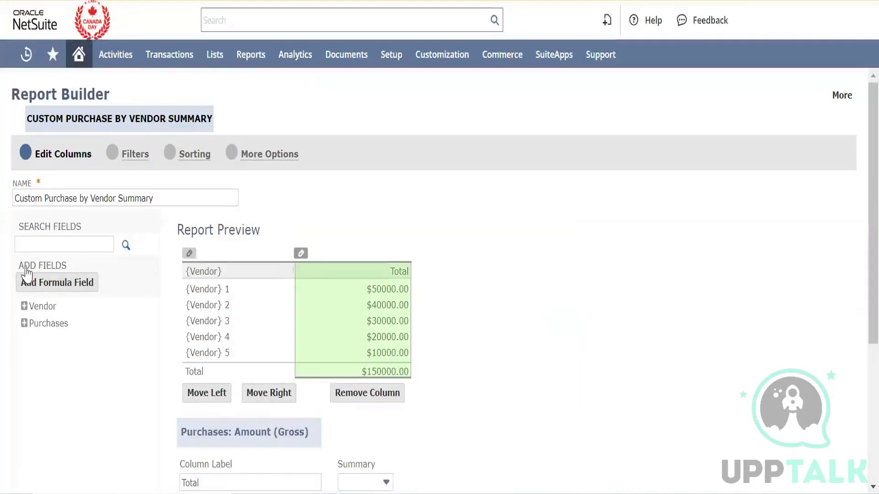
scroll(108, 373, down, 4)
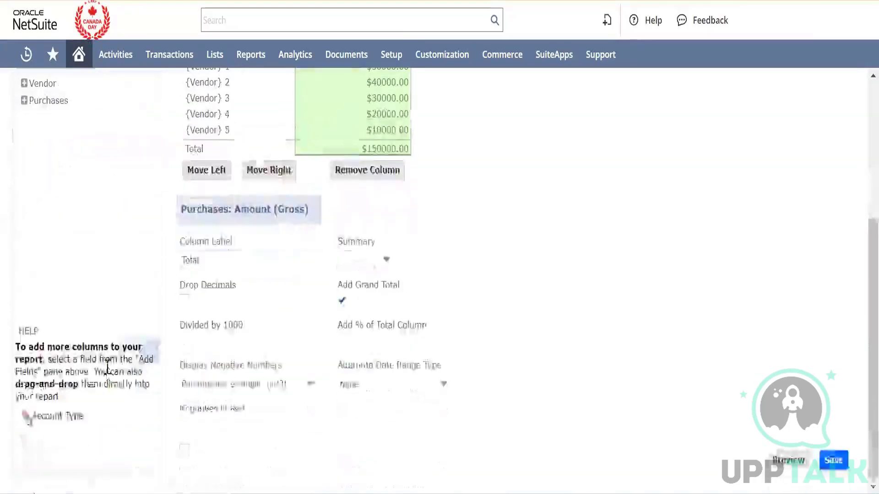
scroll(108, 367, up, 1)
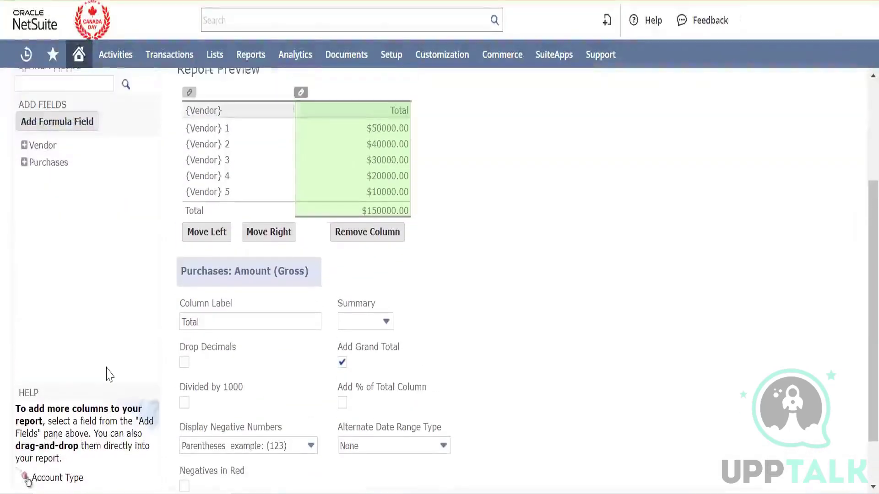
scroll(108, 373, up, 3)
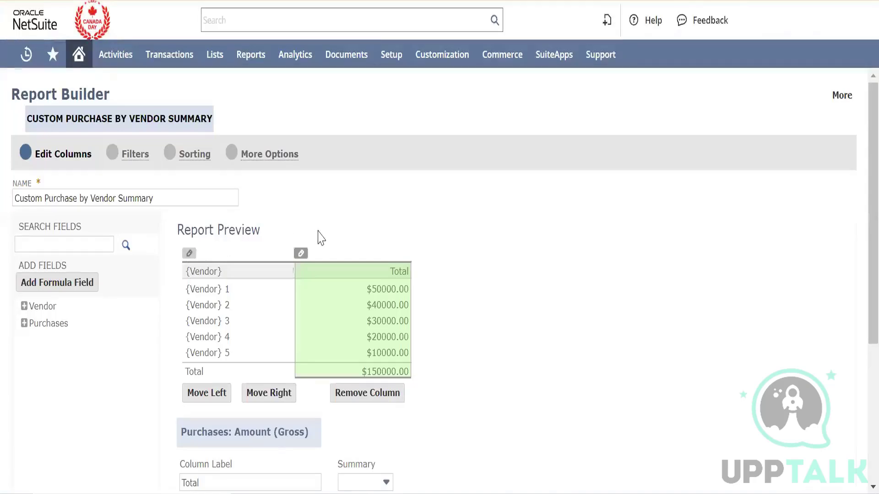
Review the custom report's additional options and audience settings, and go back to its columns.
click(288, 158)
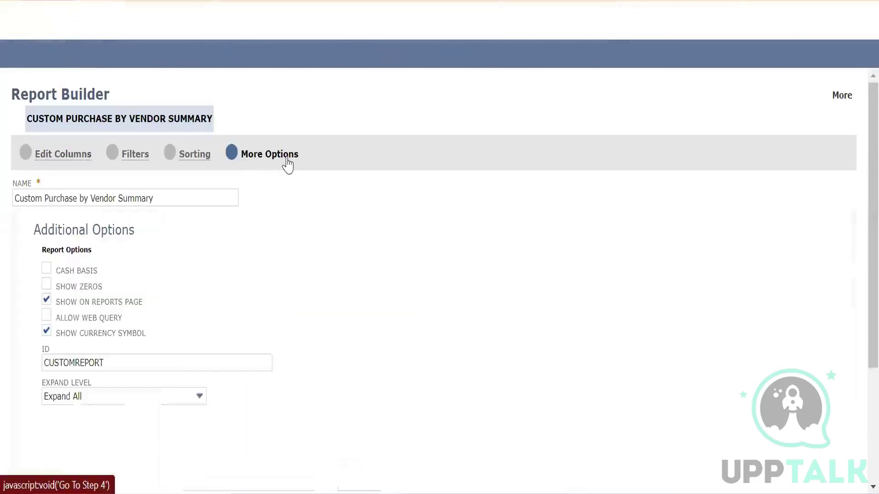
scroll(335, 346, down, 8)
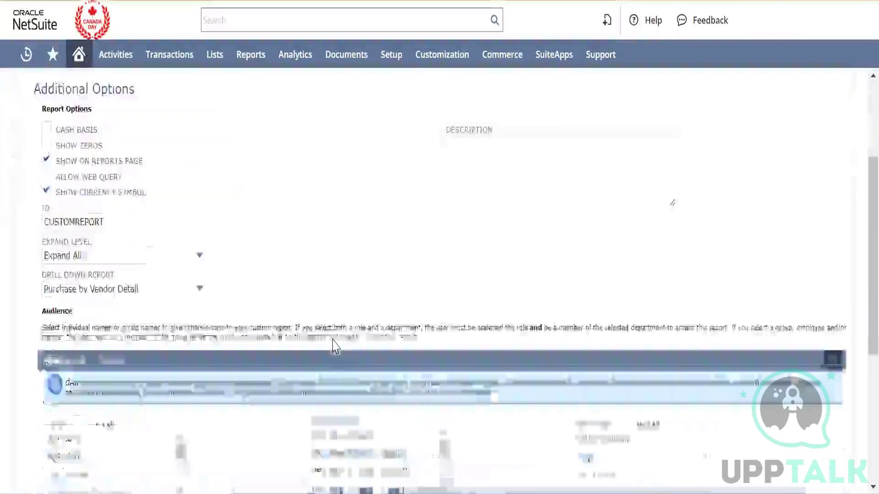
scroll(336, 347, up, 8)
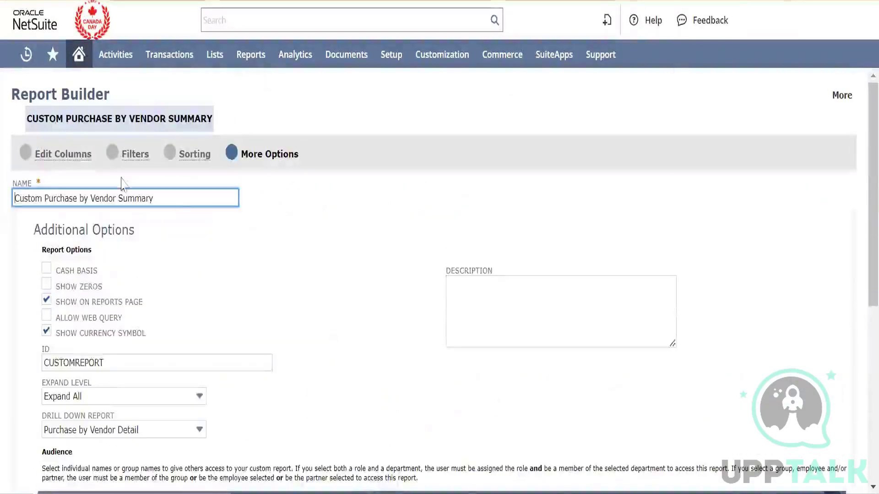
click(60, 155)
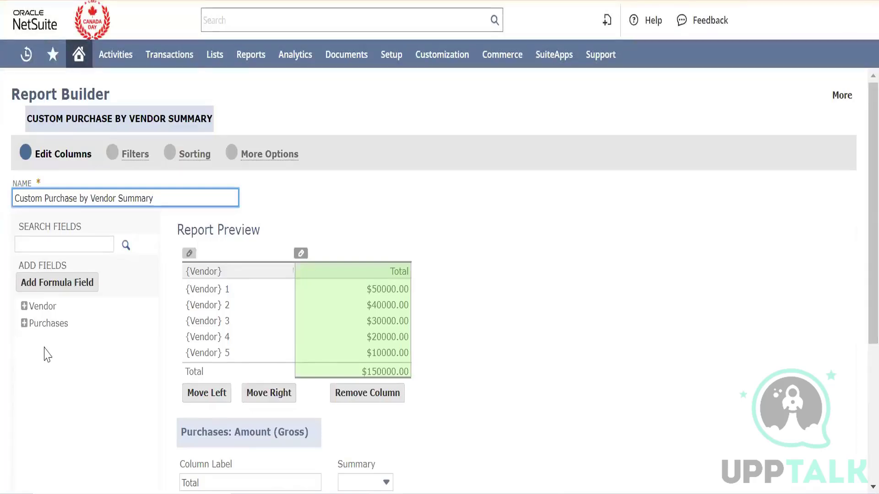
Start the bill payment for Advent Global Solutions and review its details and the transactions available to apply.
click(73, 245)
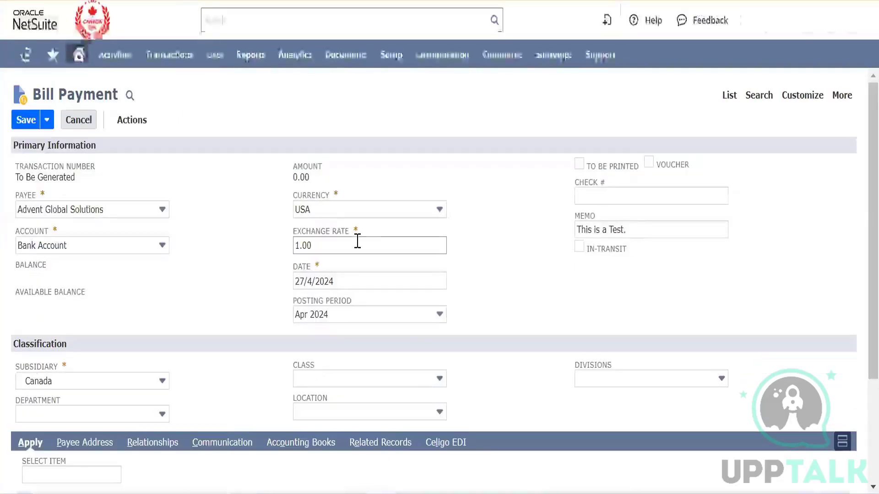
click(209, 273)
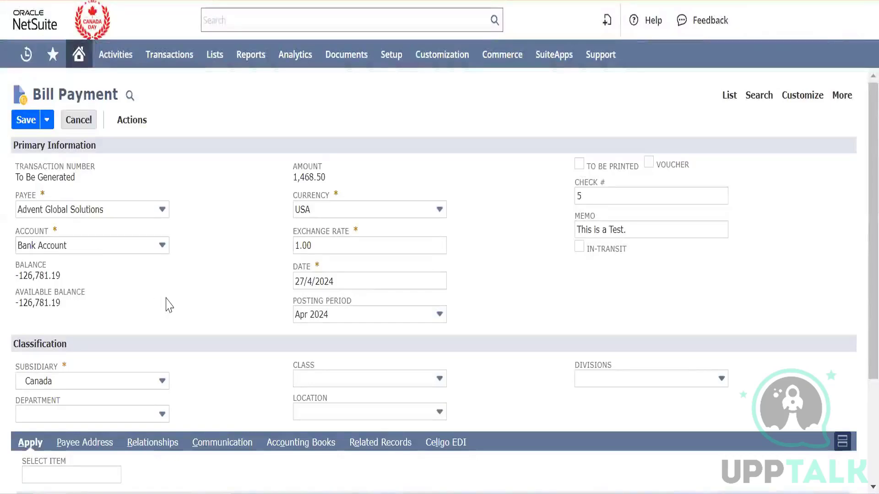
scroll(167, 304, down, 3)
scroll(168, 304, up, 3)
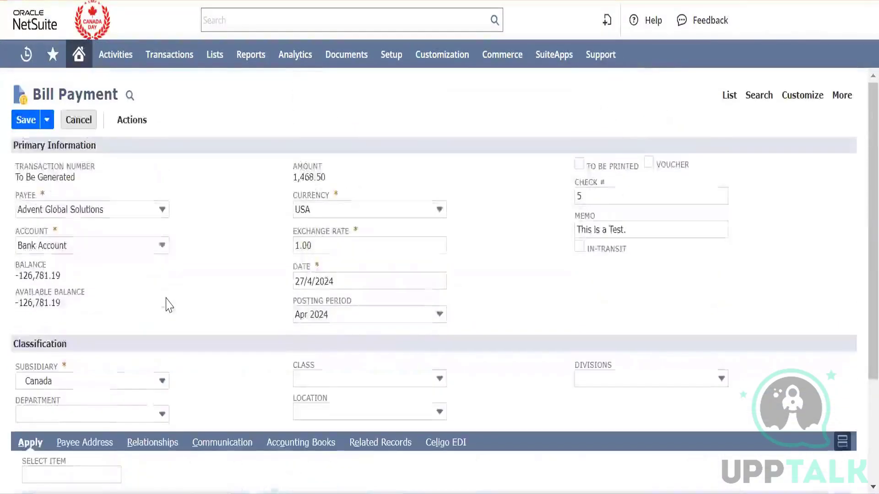
scroll(166, 303, down, 3)
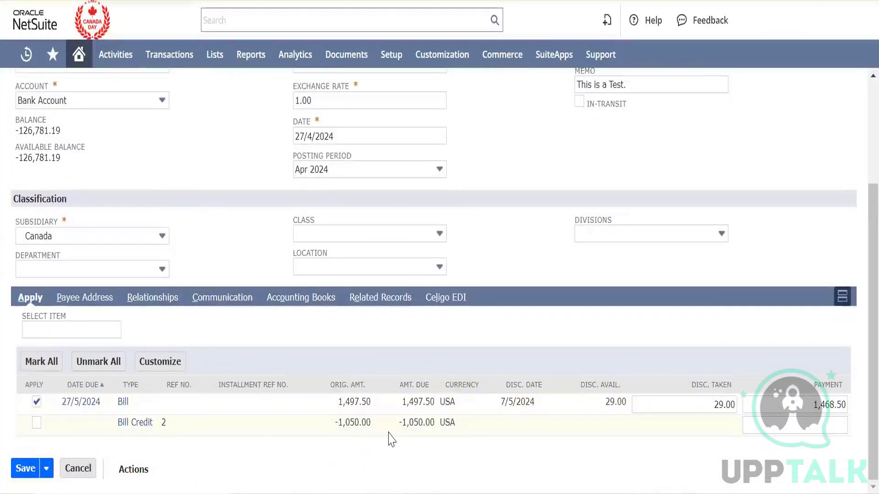
Try applying Bill Credit 2 together with the bill and check its effect on the payment amount.
double_click(430, 418)
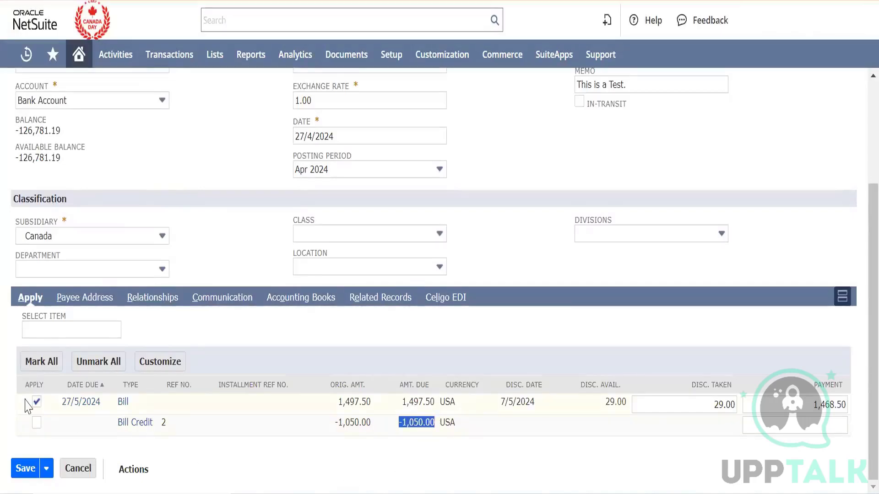
click(37, 423)
double_click(368, 434)
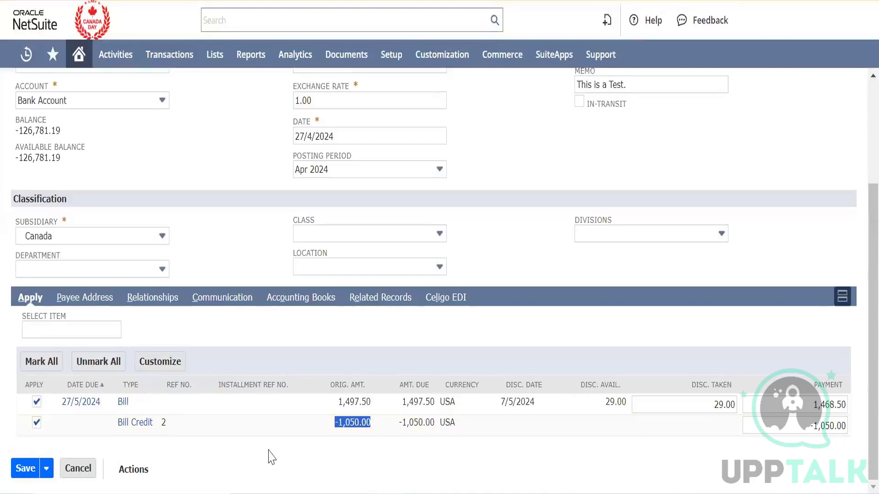
click(37, 425)
click(37, 424)
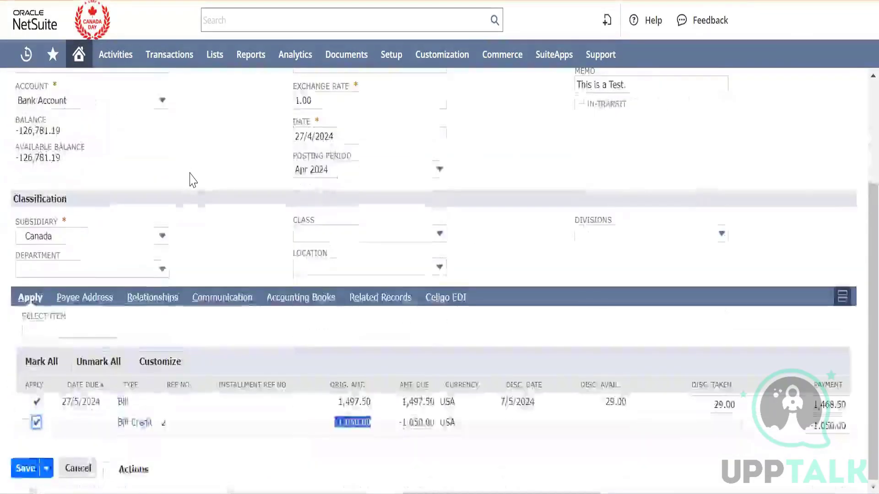
scroll(189, 173, up, 3)
scroll(121, 249, down, 1)
scroll(119, 244, up, 1)
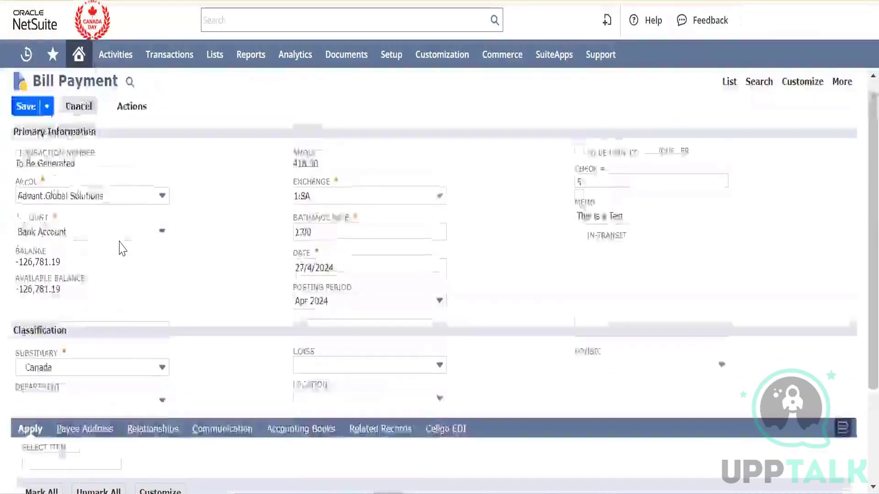
Save the bill payment without the bill credit and review the debit and credit amounts in its GL impact.
scroll(122, 248, down, 3)
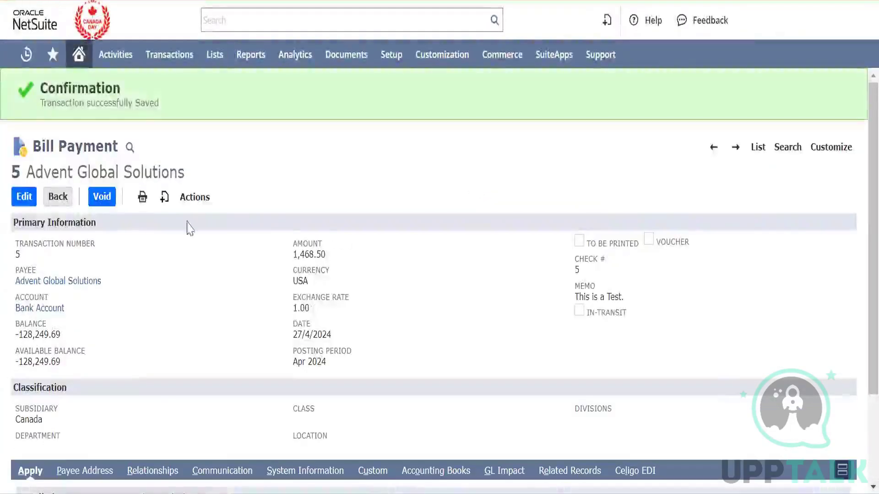
mouse_move(188, 202)
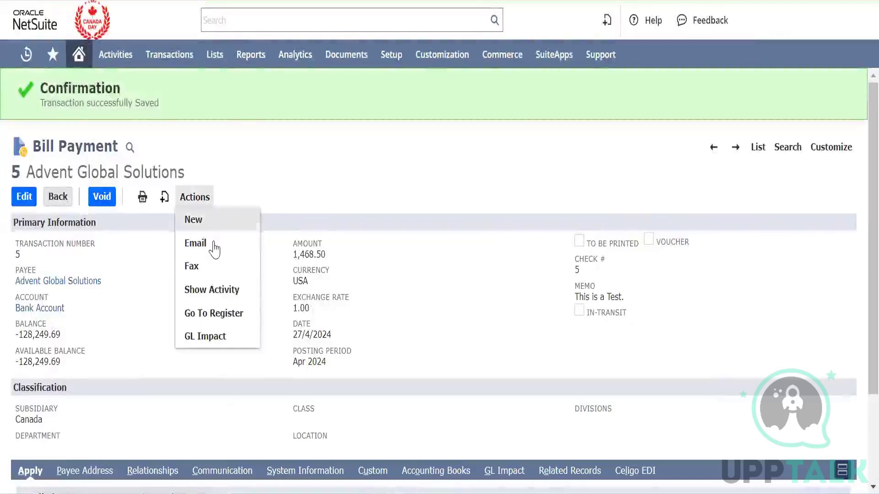
click(224, 337)
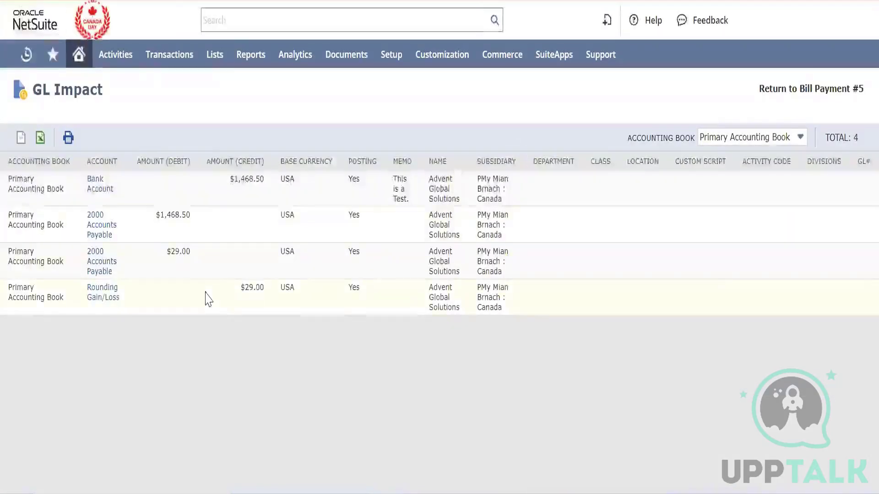
drag(191, 214, 155, 214)
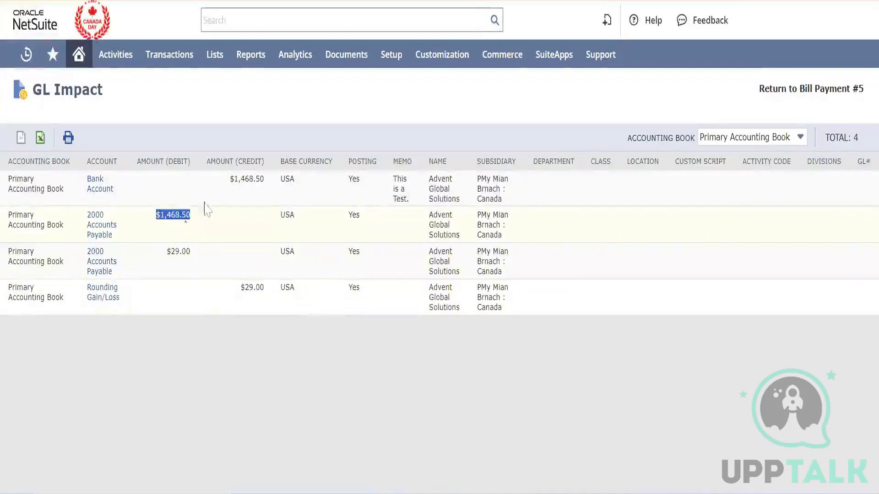
double_click(248, 180)
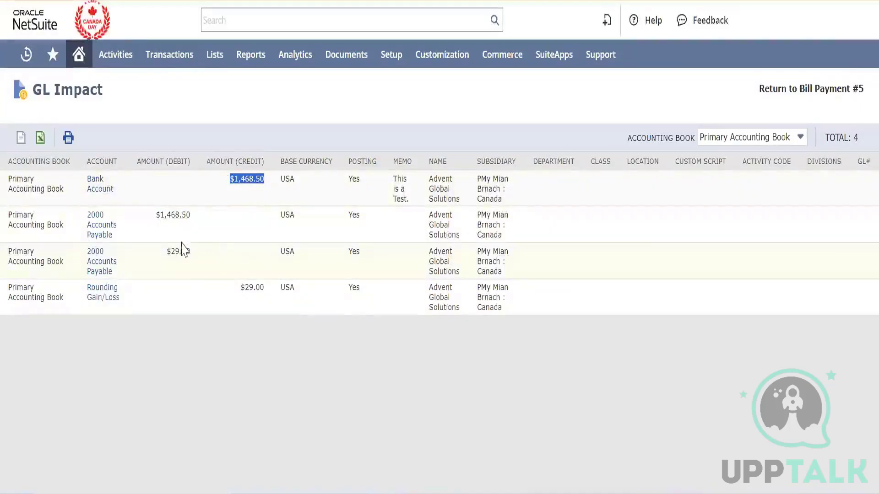
click(180, 254)
triple_click(180, 255)
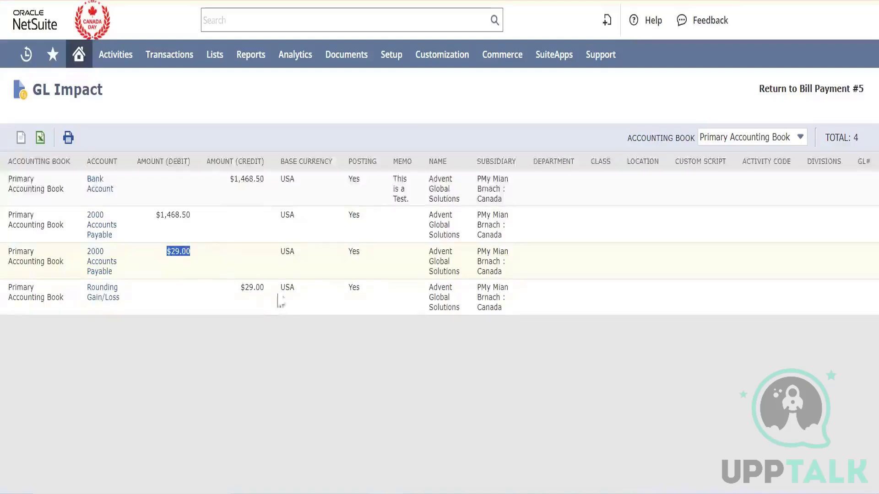
Compare the second Accounts Payable debit with the Rounding Gain/Loss credit in the payment's GL impact, and switch to the home dashboard.
triple_click(254, 288)
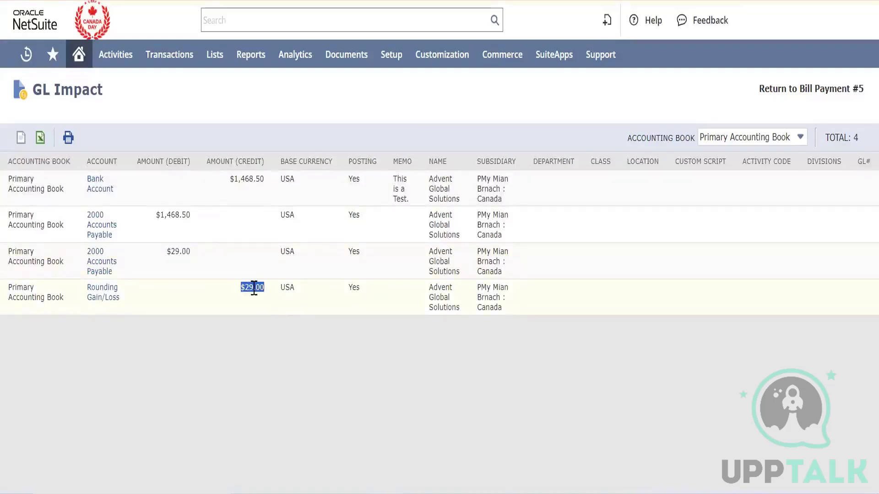
double_click(174, 251)
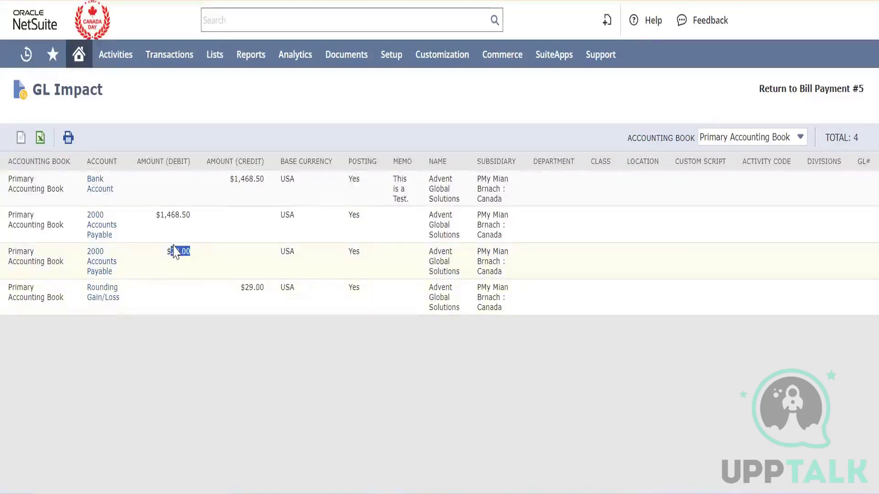
triple_click(184, 255)
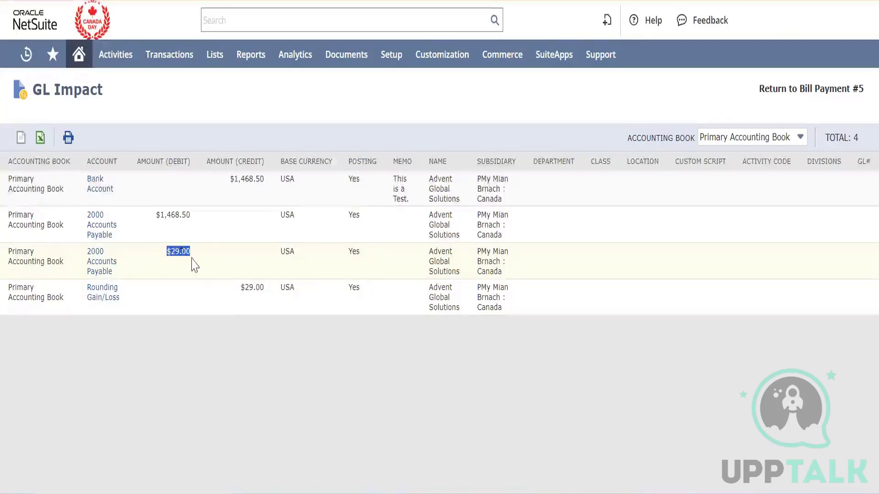
double_click(258, 290)
click(179, 266)
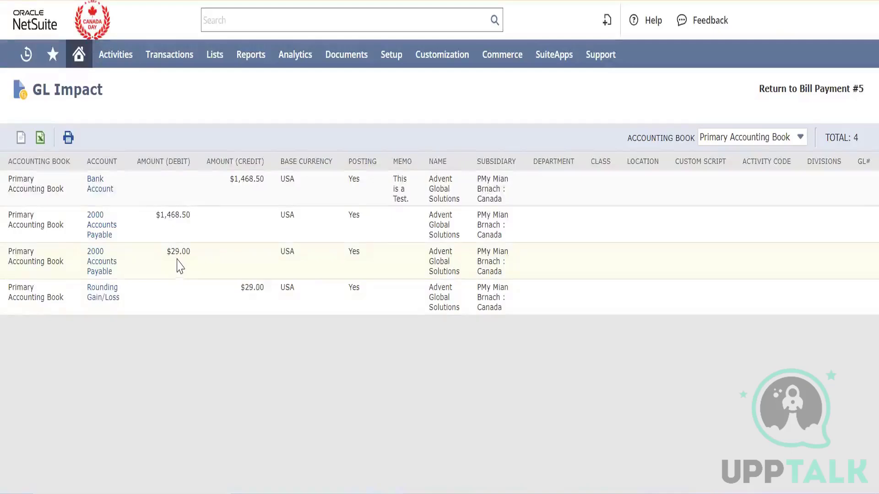
triple_click(179, 259)
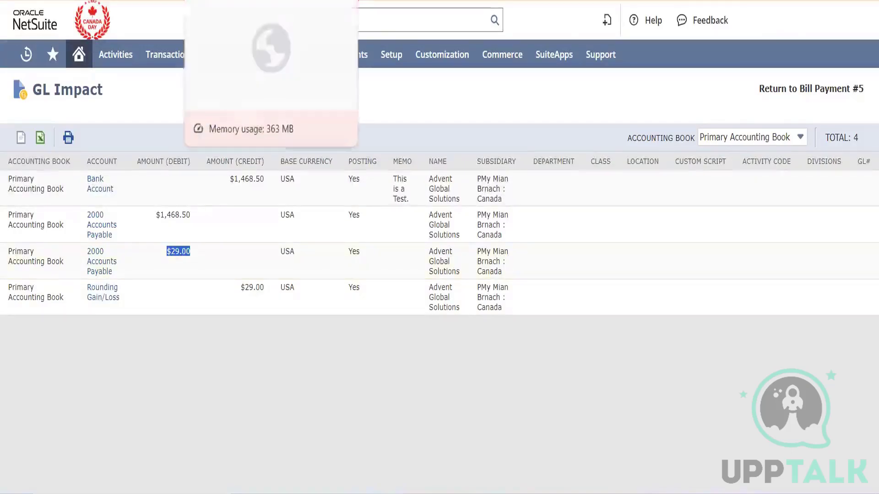
click(238, 1)
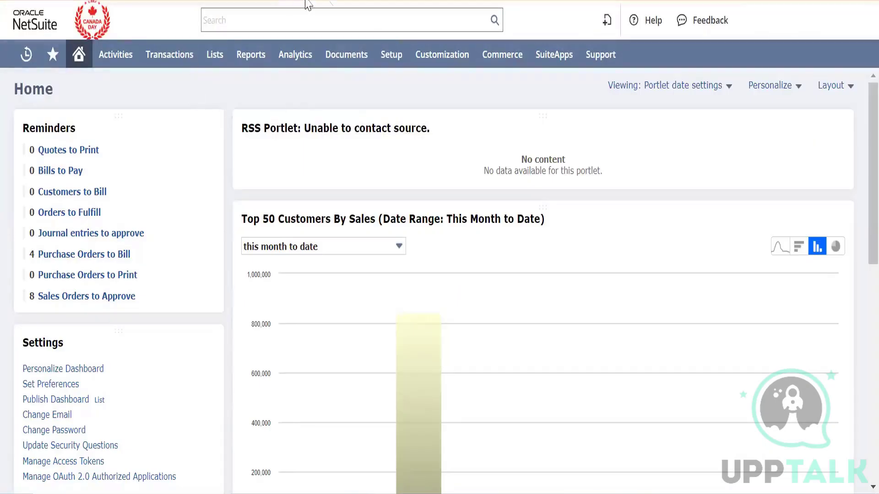